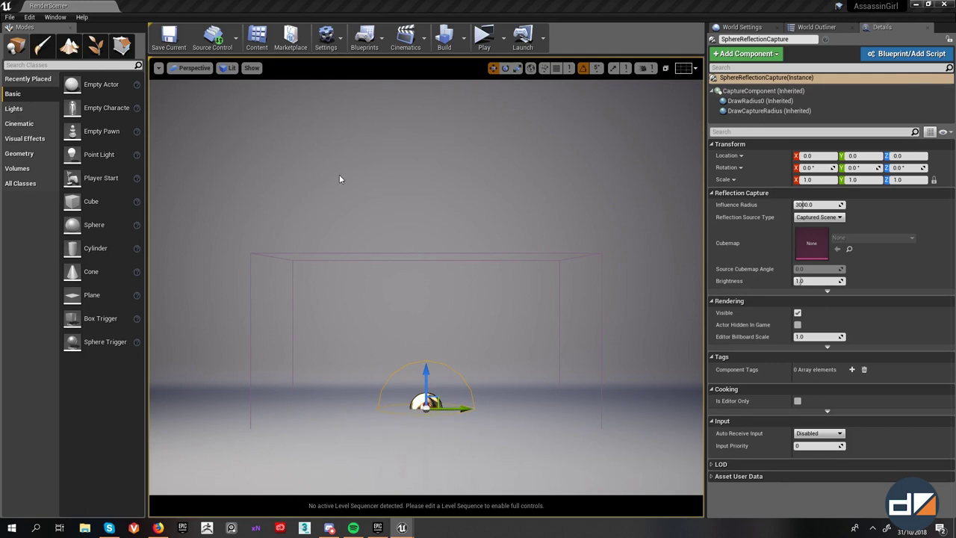
- Look over the world settings and actor list, and inspect the two key lights and the spotlight around the reflection capture sphere
left_click(738, 27)
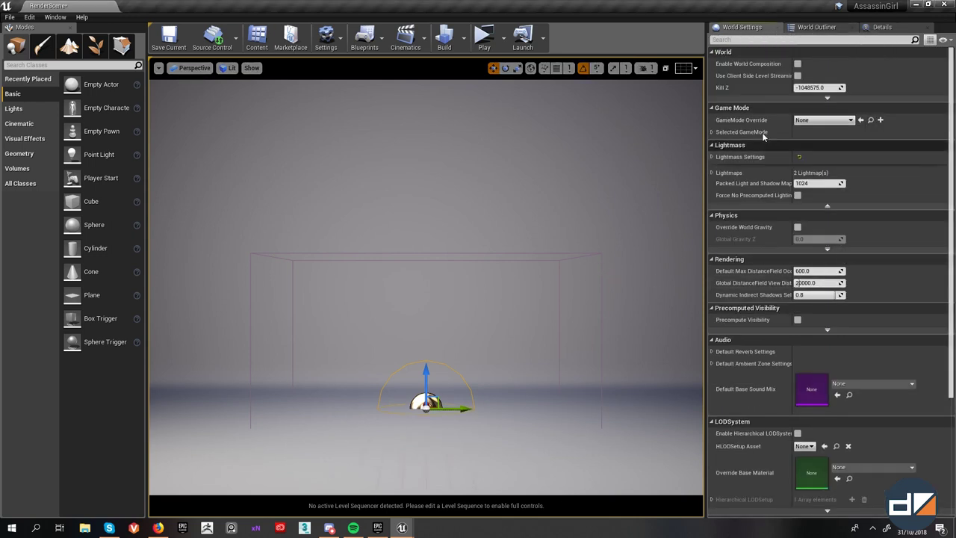
left_click(818, 27)
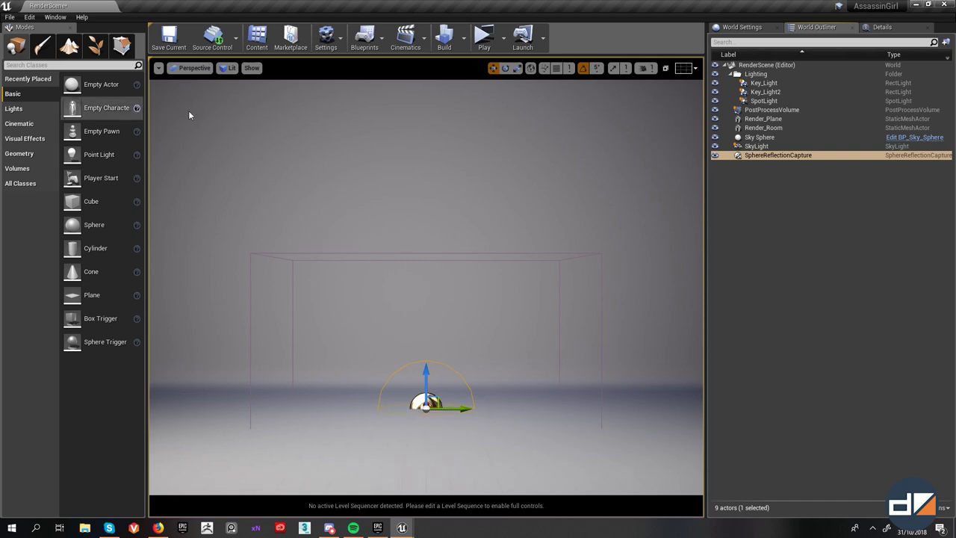
right_click_drag(446, 328, 445, 489)
right_click_drag(449, 426, 451, 301)
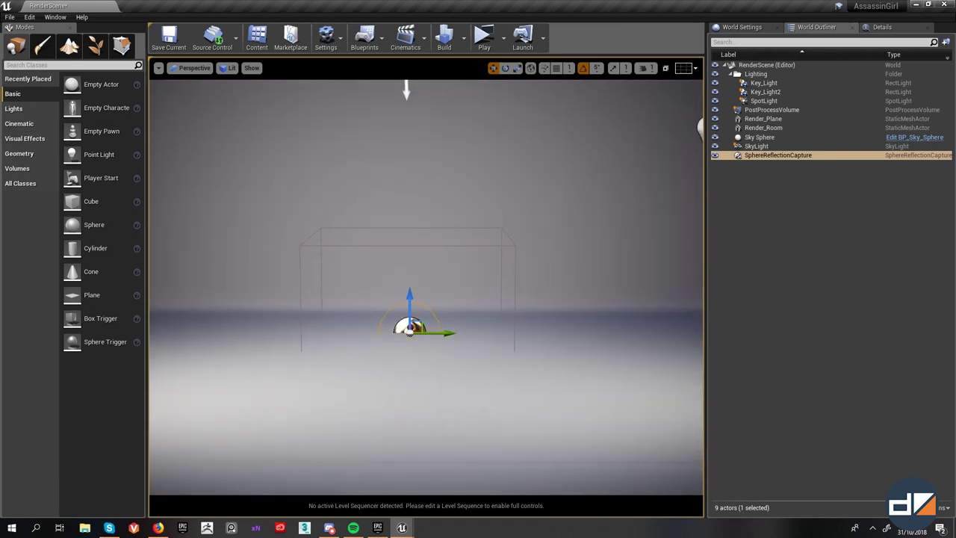
right_click_drag(363, 266, 469, 203)
left_click(525, 178)
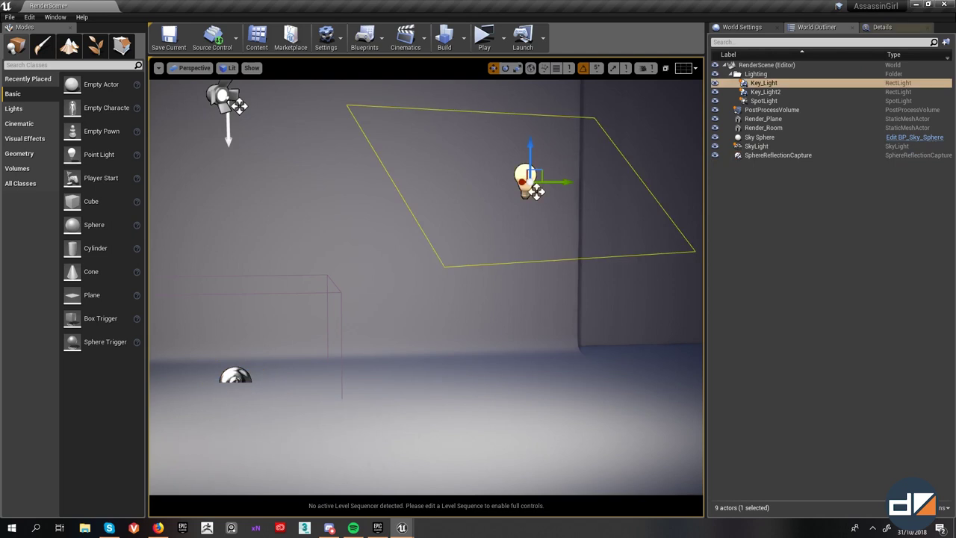
right_click_drag(504, 176, 384, 176)
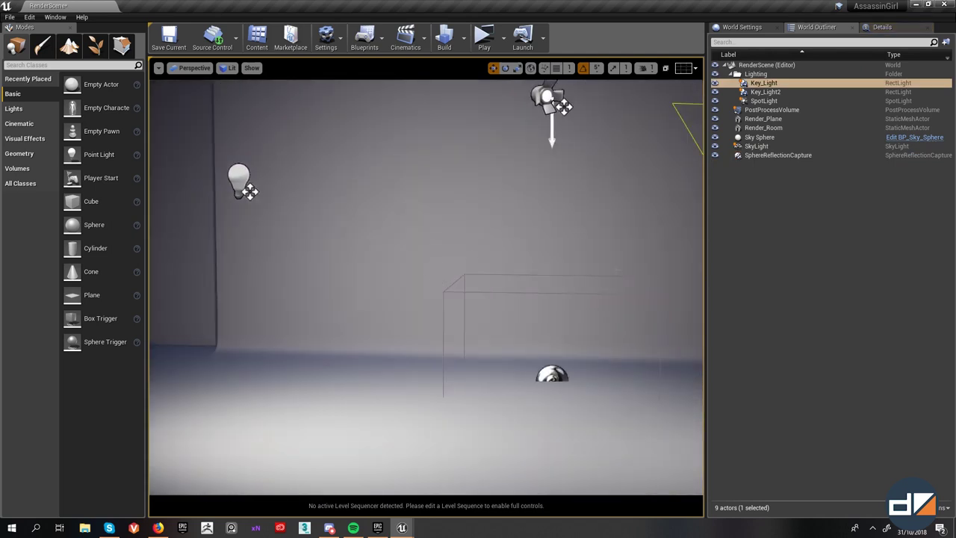
right_click_drag(384, 271, 453, 258)
mouse_move(412, 210)
right_mouse_down()
mouse_move(490, 224)
mouse_move(446, 215)
mouse_move(424, 224)
mouse_move(415, 210)
right_mouse_up()
- Add a point light to the scene above the floor, near the reflection capture sphere
key("w")
right_click_drag(407, 300, 429, 338)
right_click(436, 342)
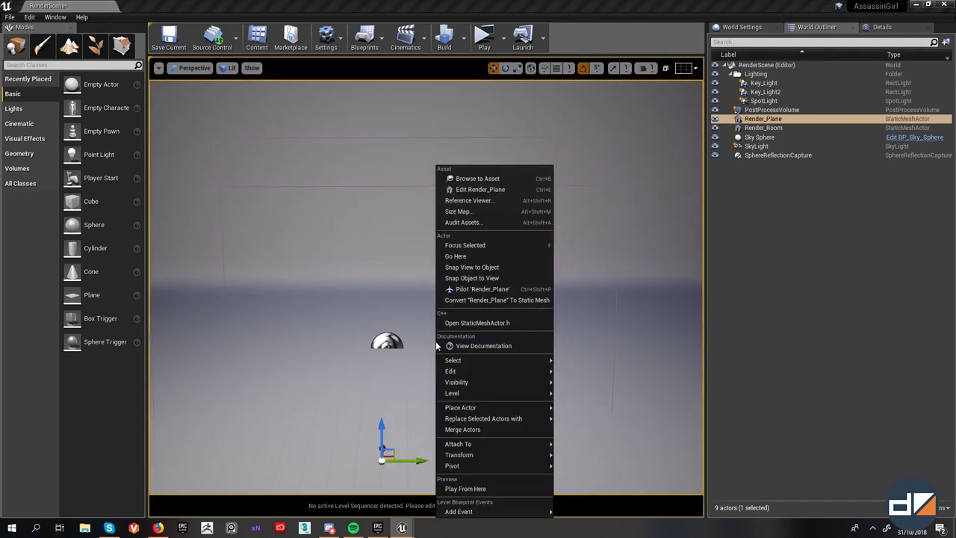
left_click(98, 158)
left_click_drag(98, 157, 463, 331)
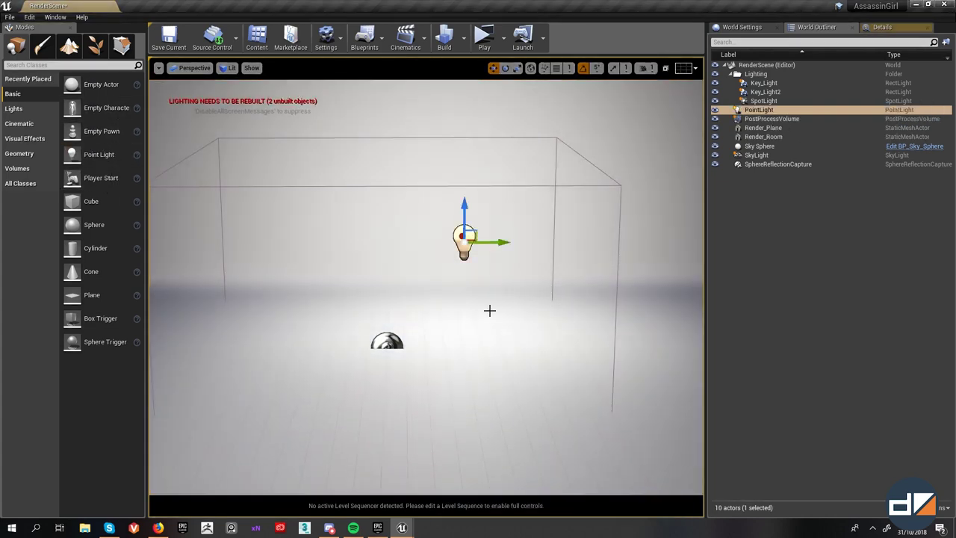
- Move the point light beside the post-process volume, to about X 62, Y 157, Z 50, and show its details
right_click_drag(489, 310, 458, 301)
left_click_drag(424, 288, 669, 275)
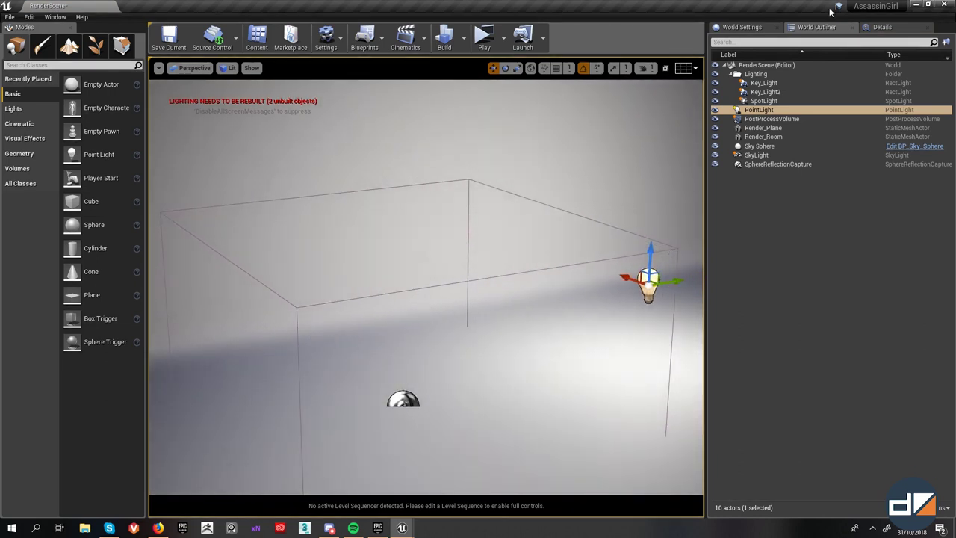
mouse_move(559, 203)
right_mouse_down()
mouse_move(590, 200)
mouse_move(549, 192)
mouse_move(555, 208)
right_mouse_up()
left_click_drag(555, 208, 454, 262, "alt")
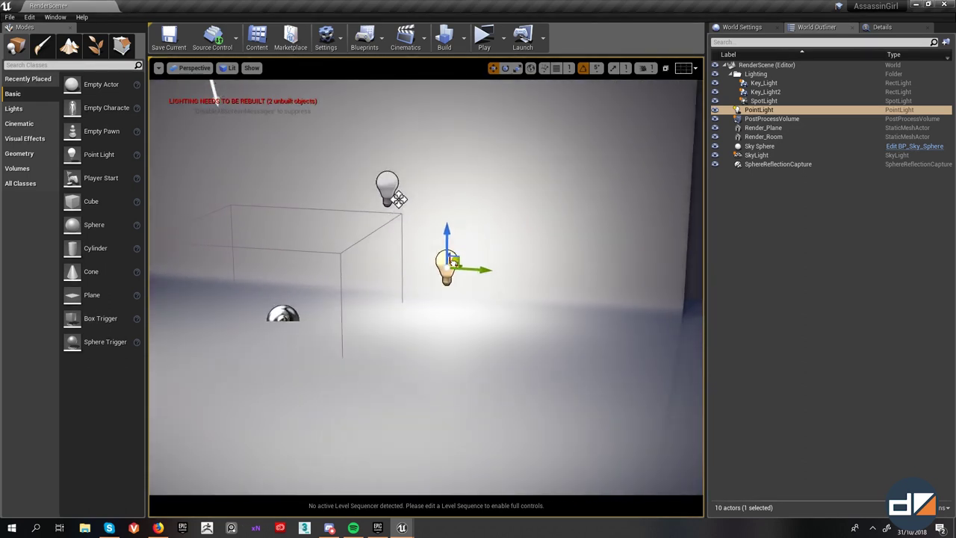
left_click(878, 27)
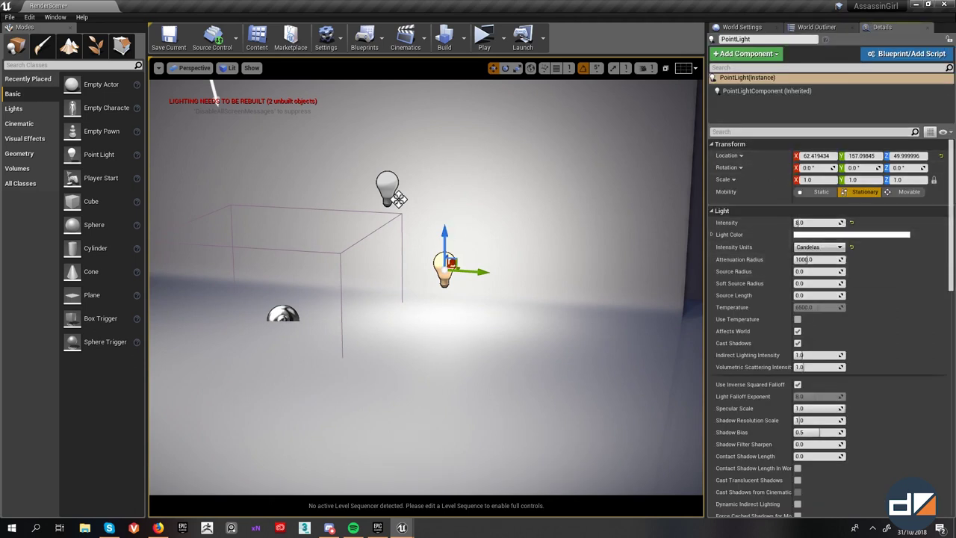
- Try the Static and Stationary mobility options on the point light and set its mobility to Movable
mouse_move(478, 276)
right_mouse_down()
mouse_move(481, 243)
mouse_move(508, 273)
mouse_move(476, 274)
right_mouse_up()
right_click_drag(574, 256, 560, 267)
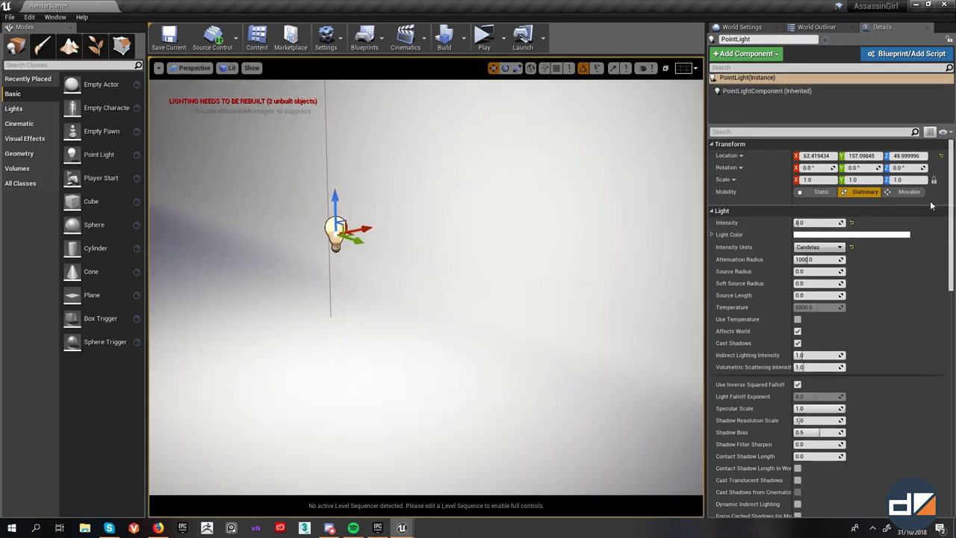
left_click(909, 194)
right_click_drag(529, 229, 441, 205)
left_click(869, 194)
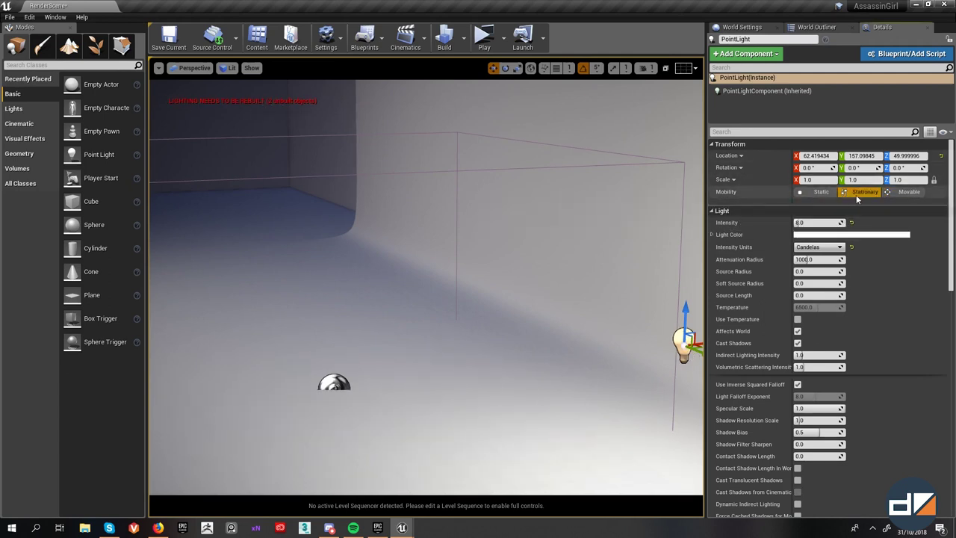
left_click(820, 192)
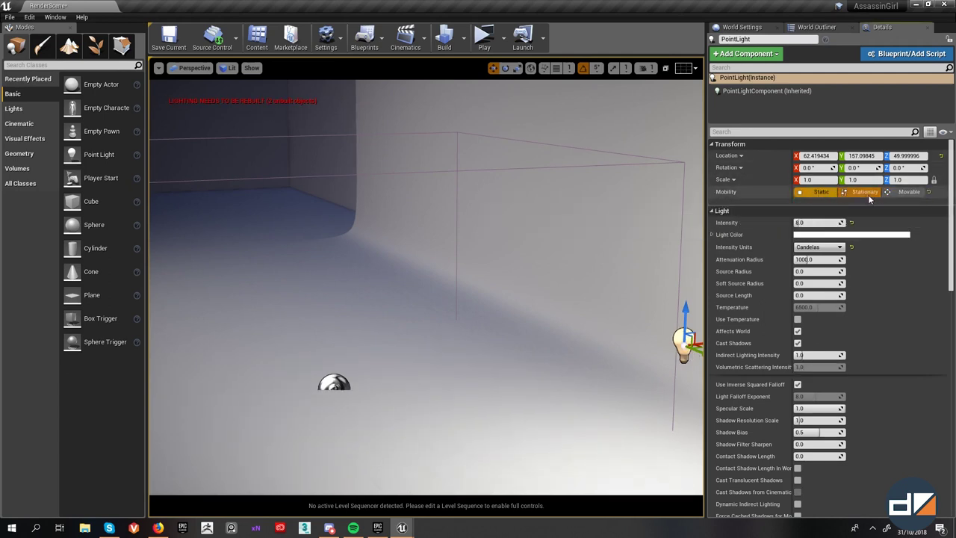
left_click(868, 196)
left_click(916, 196)
- Shift the point light along the X axis to about 72.7
right_click_drag(549, 286, 388, 279)
left_click_drag(402, 265, 427, 256)
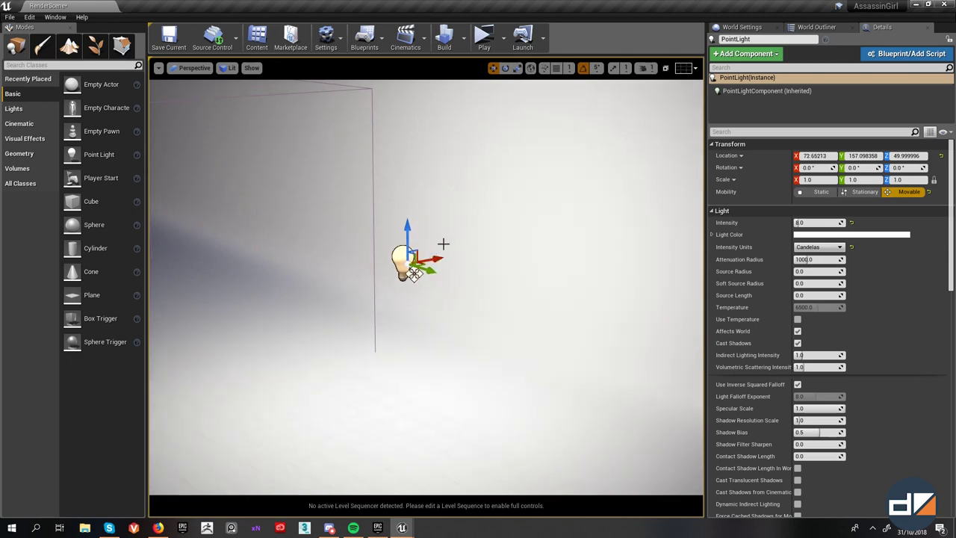
right_click_drag(444, 243, 456, 220)
key("s")
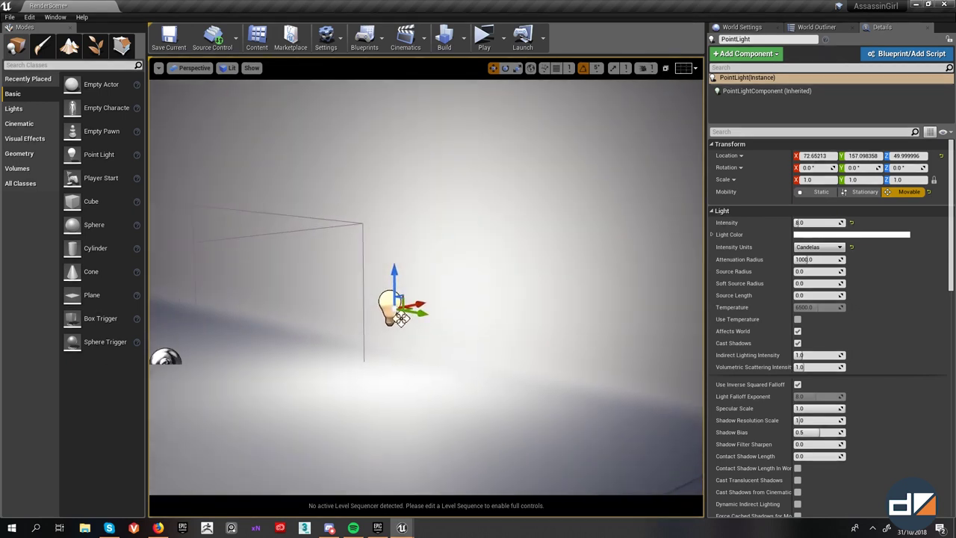
- Check the viewport's horizontal field of view setting
left_click(158, 68)
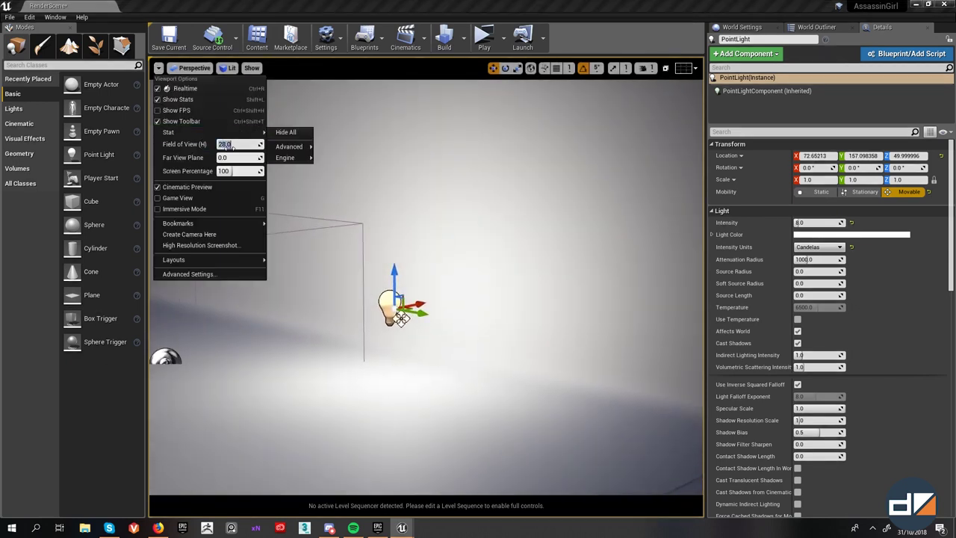
key("Return")
mouse_move(650, 278)
right_mouse_down()
mouse_move(662, 291)
mouse_move(649, 278)
right_mouse_up()
key("w")
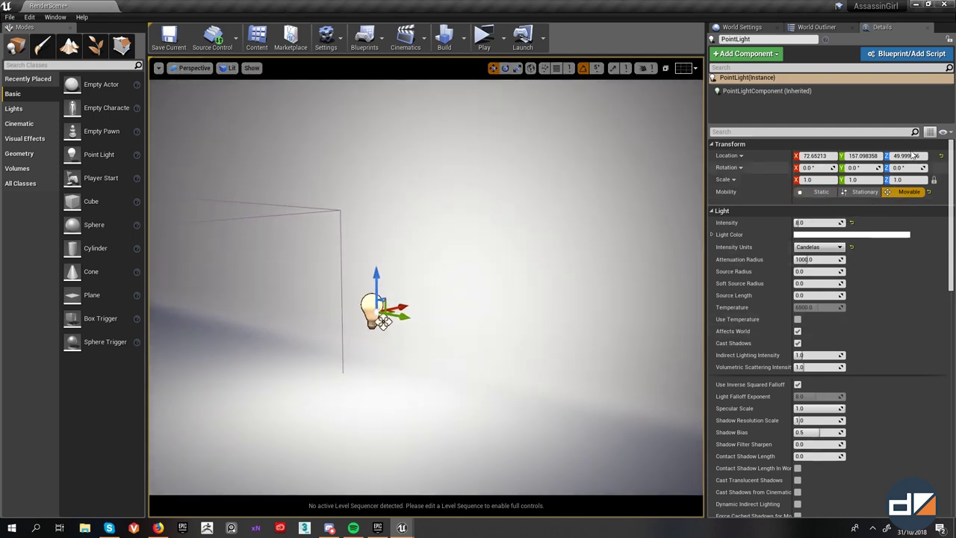
- Examine the point light's shadow, lighting channel, rendering, light function and light profile settings
scroll(848, 333, "down", 4)
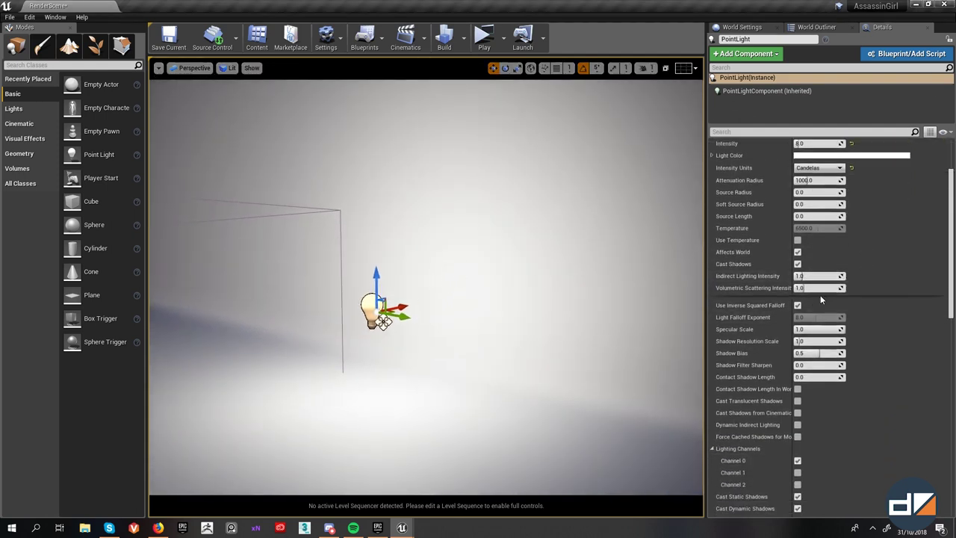
scroll(822, 299, "down", 5)
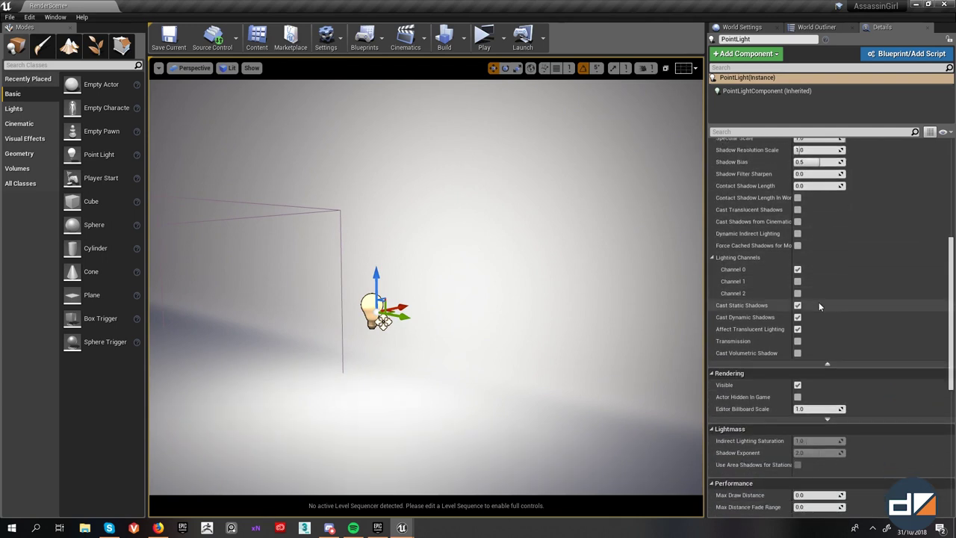
scroll(818, 304, "down", 4)
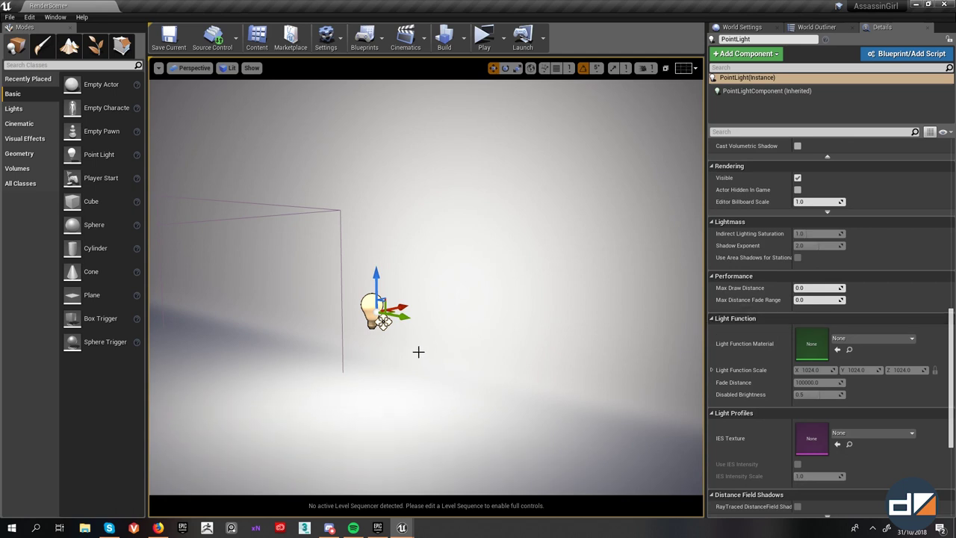
right_click_drag(417, 348, 406, 383)
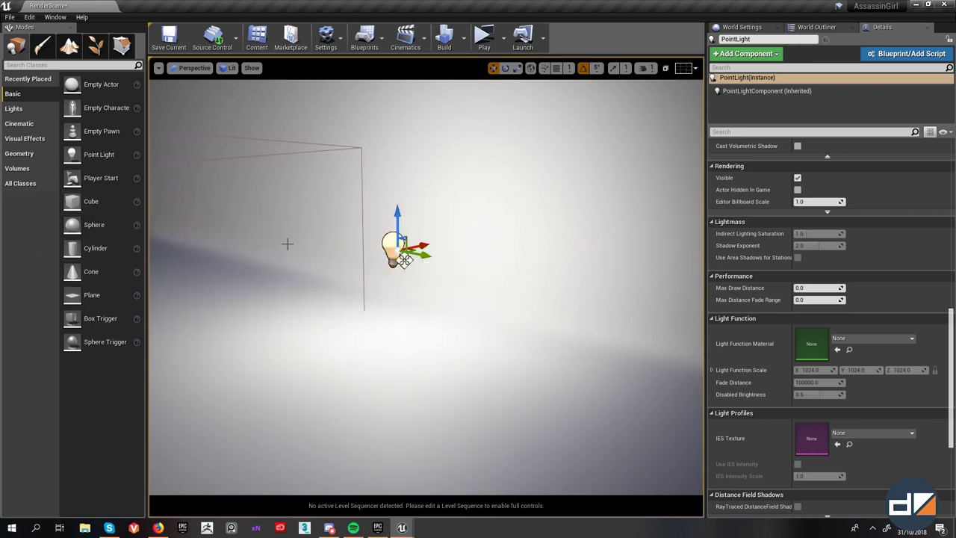
key("e")
key("r")
- Give the point light a Source Radius of about 15.5 and a Source Length of about 155.5
scroll(841, 304, "up", 10)
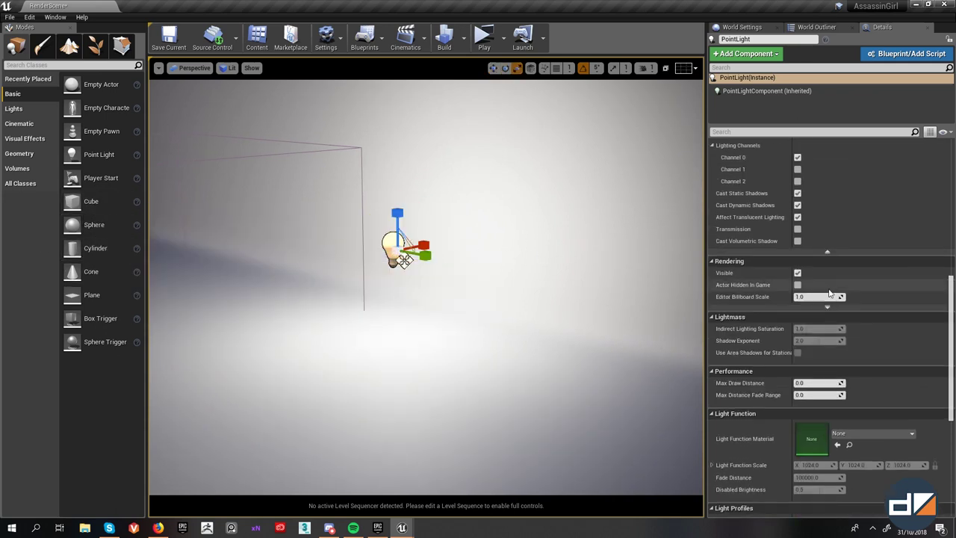
scroll(841, 308, "up", 2)
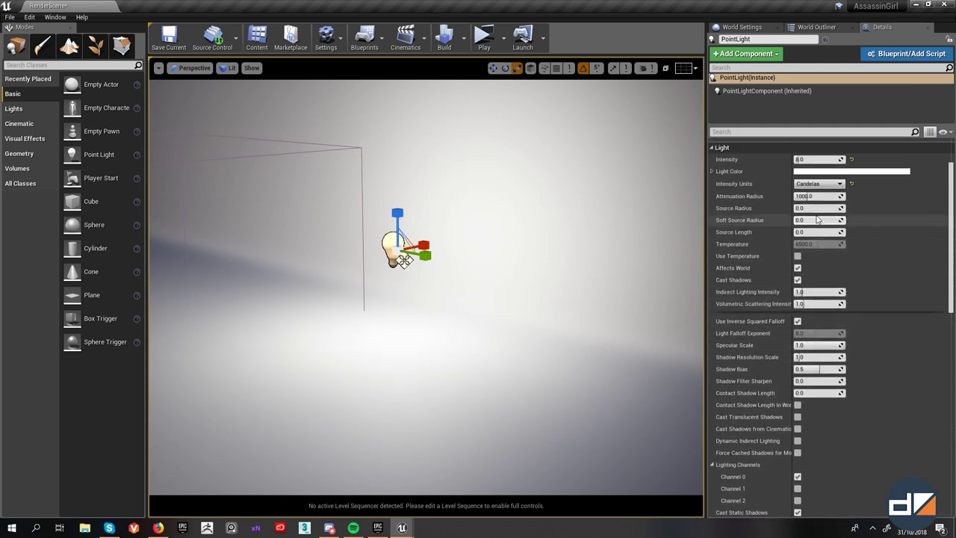
left_click_drag(818, 209, 825, 232)
key("ctrl+z")
- Rotate the point light so its elongated tube-shaped source lies horizontally along the wall
key("space")
key("space")
right_click_drag(440, 232, 419, 211)
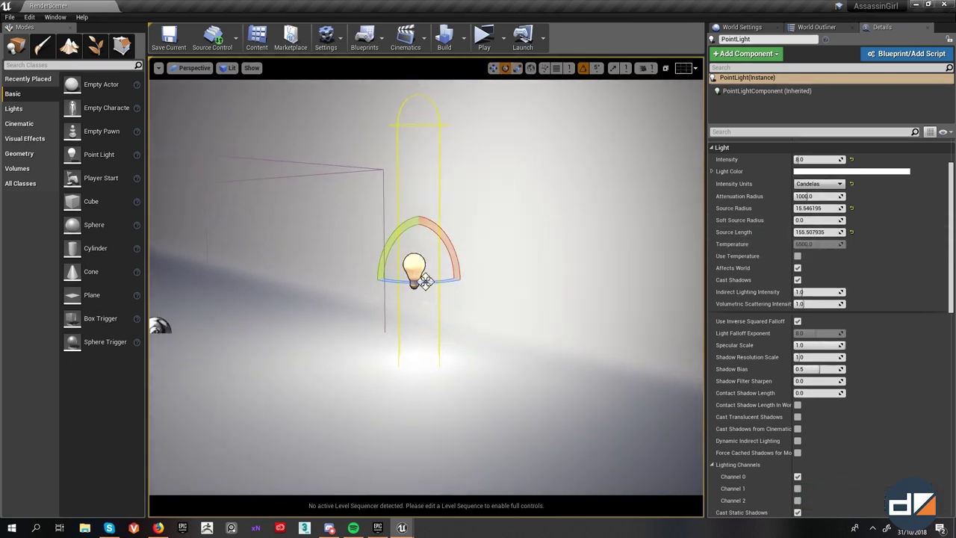
left_click_drag(425, 280, 425, 280)
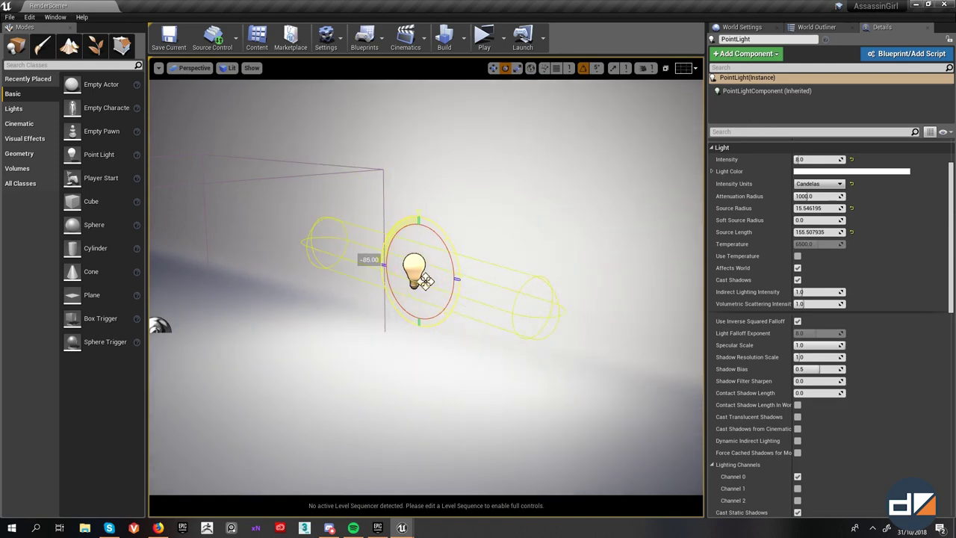
scroll(550, 235, "down", 4)
- Reduce the point light's Source Radius to 5
left_click_drag(551, 234, 654, 247, "alt")
left_click_drag(432, 297, 433, 297, "alt")
left_click(813, 209)
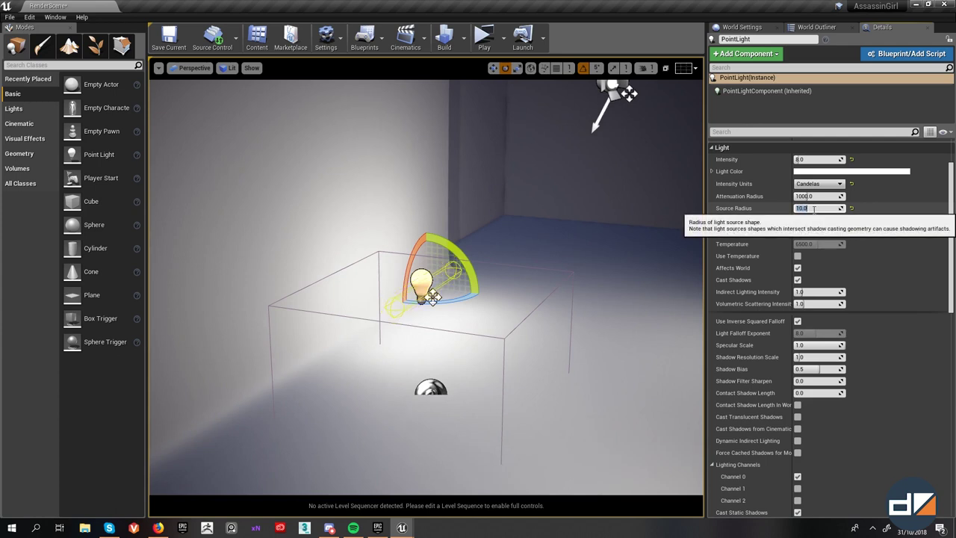
type("5")
key("Return")
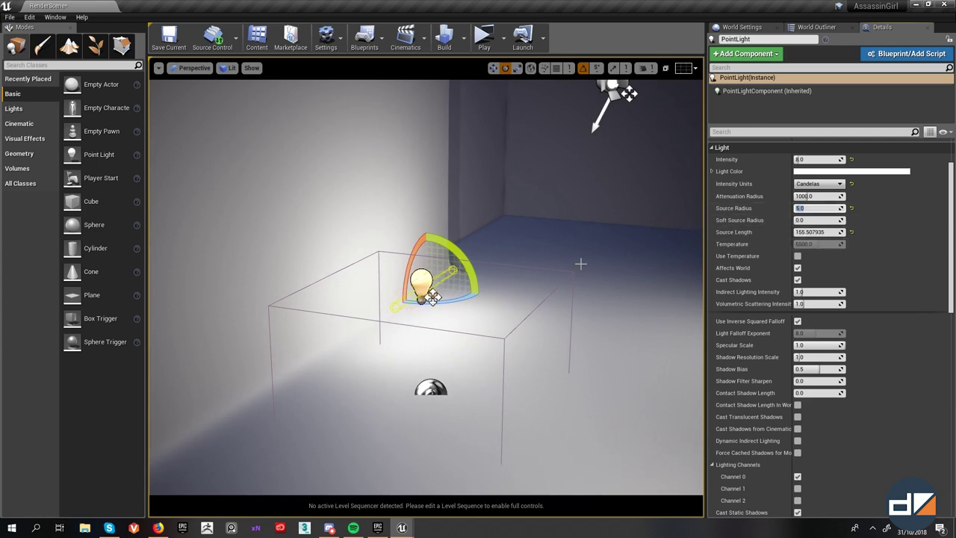
- Raise the tube-shaped point light above the volume and move it close to the back wall
left_click_drag(581, 263, 374, 224, "alt")
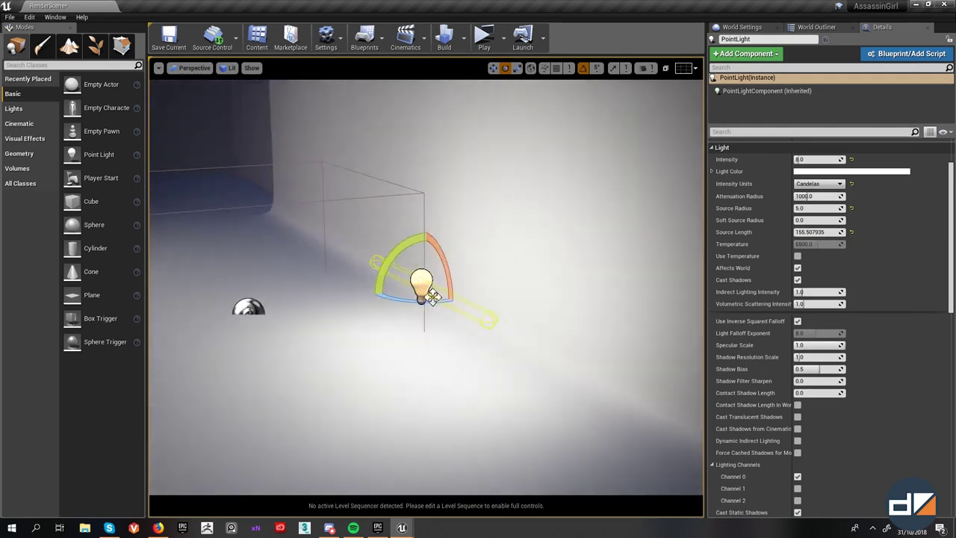
left_click_drag(543, 222, 568, 246, "alt")
key("r")
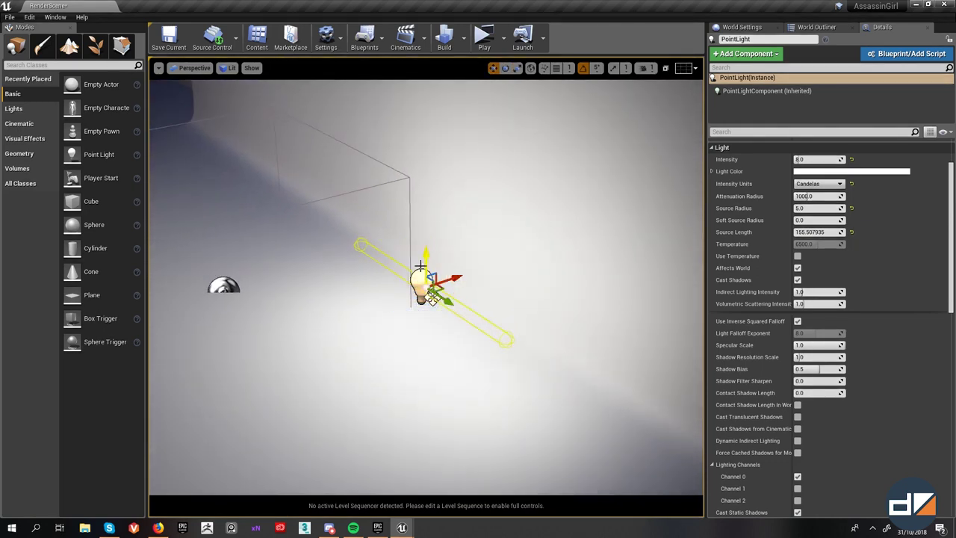
left_click_drag(425, 265, 426, 111)
scroll(426, 134, "down", 3)
scroll(428, 133, "up", 1)
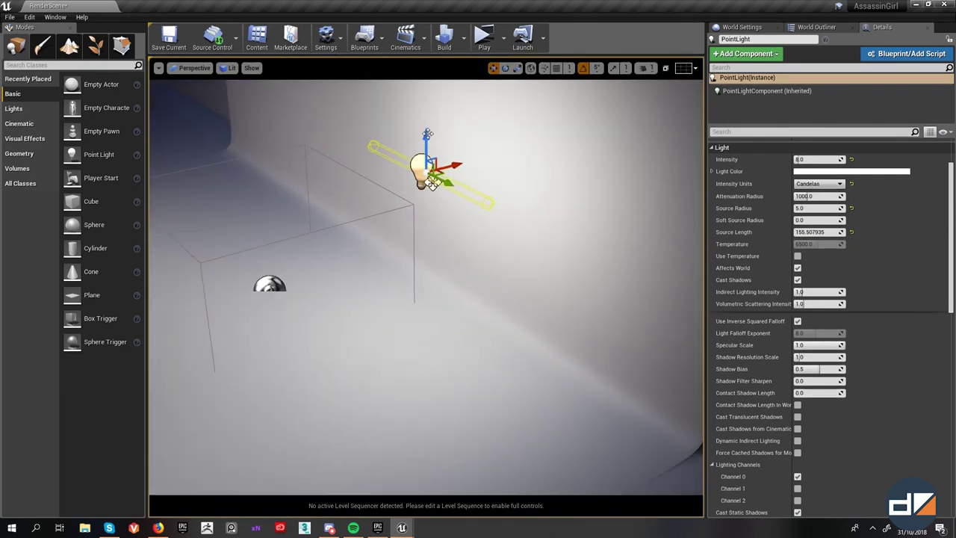
left_click_drag(433, 183, 495, 168)
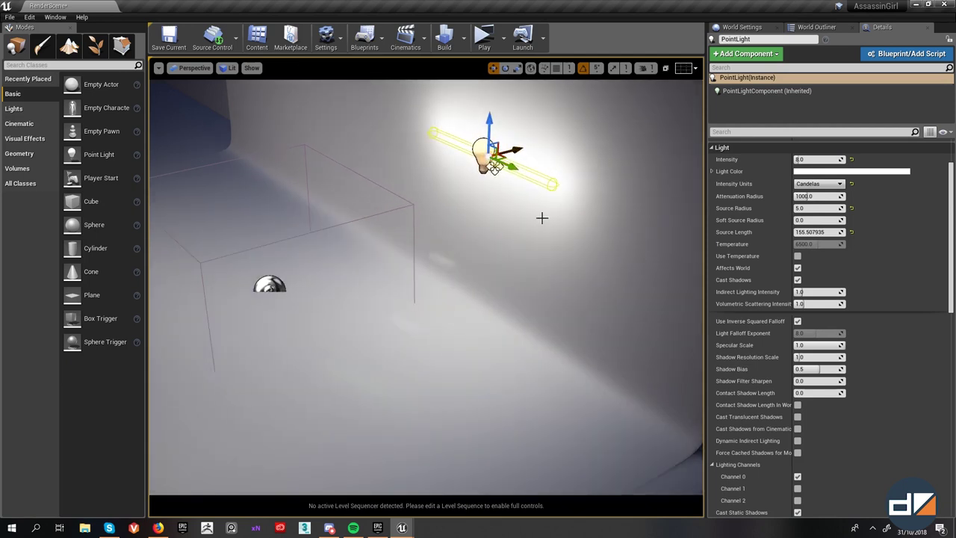
- Inspect the tube-shaped light's glow on the wall from several angles and review its shadow, lighting channel and rendering settings
key("f")
left_click_drag(498, 274, 574, 275, "alt")
left_click_drag(430, 303, 420, 309, "alt")
key("g")
right_click_drag(420, 308, 434, 301, "alt")
left_click_drag(433, 301, 433, 298, "alt")
right_click_drag(510, 221, 511, 222)
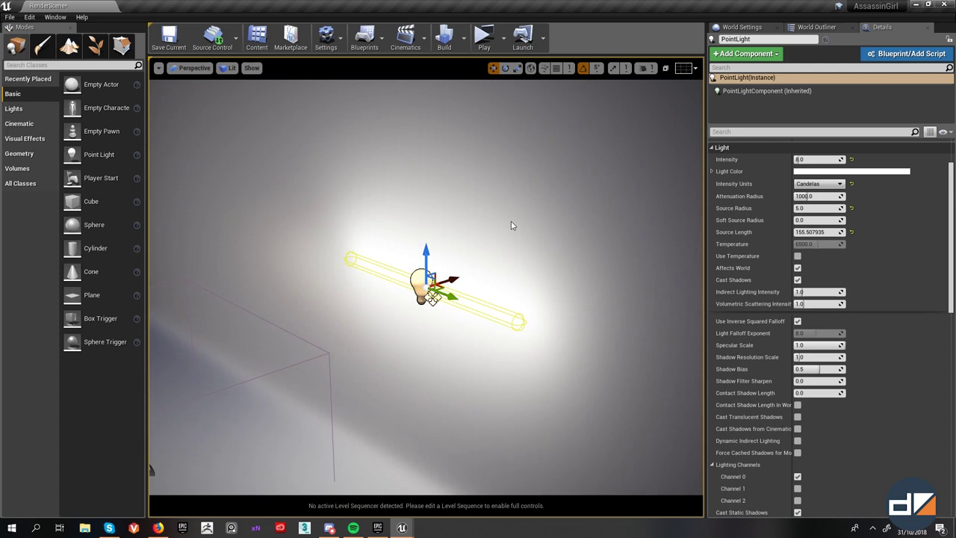
left_click_drag(468, 228, 469, 228, "alt")
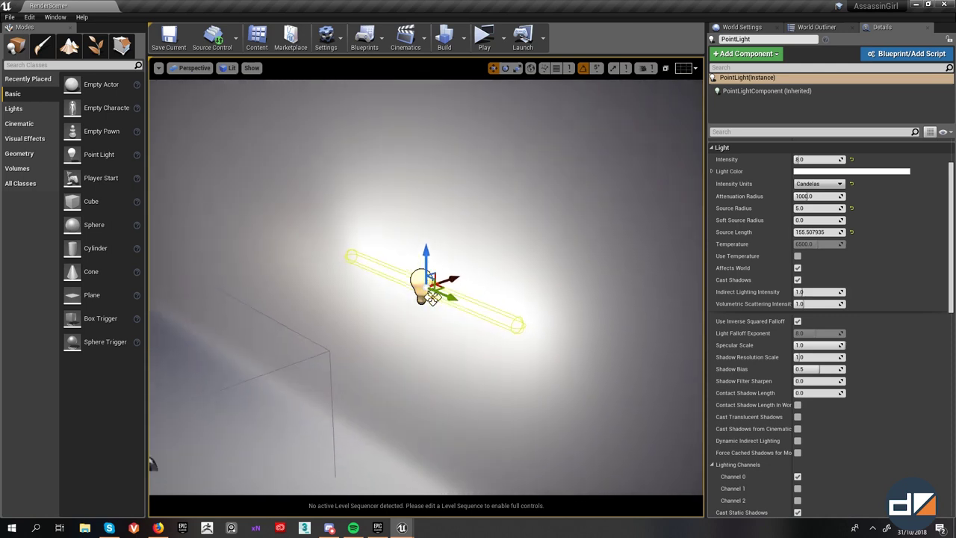
scroll(825, 329, "down", 5)
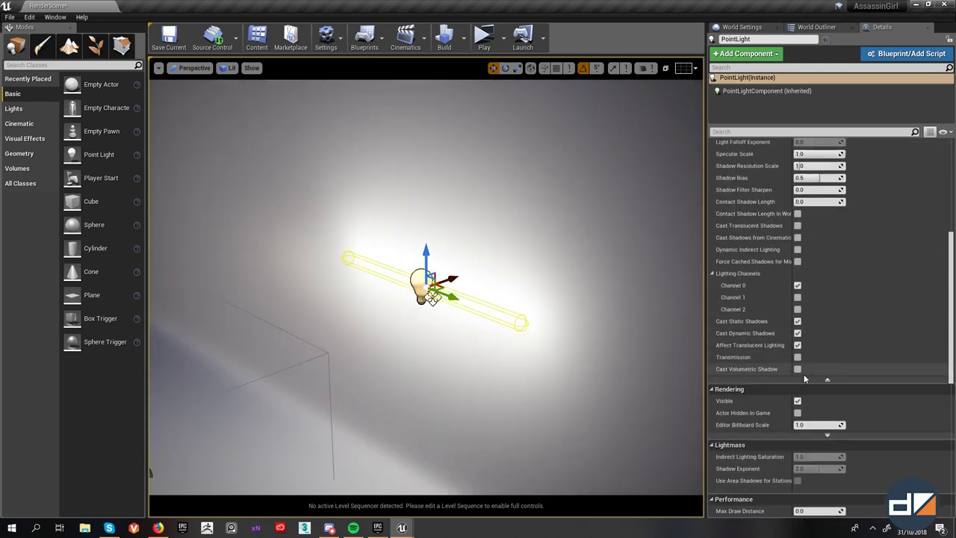
scroll(785, 329, "down", 5)
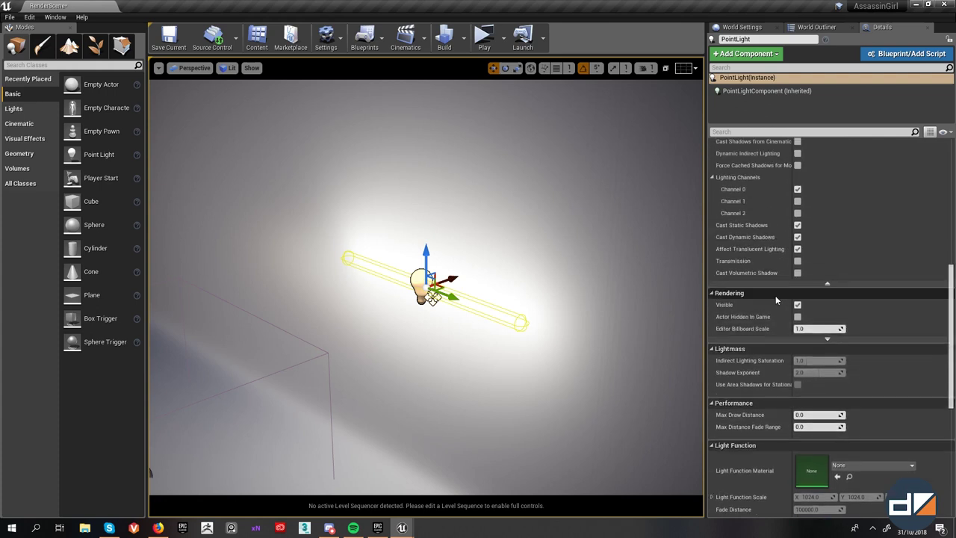
- Create a new material named Lightfuntion_2 in the Shared folder for the point light's light function
scroll(792, 321, "up", 3)
scroll(806, 351, "down", 3)
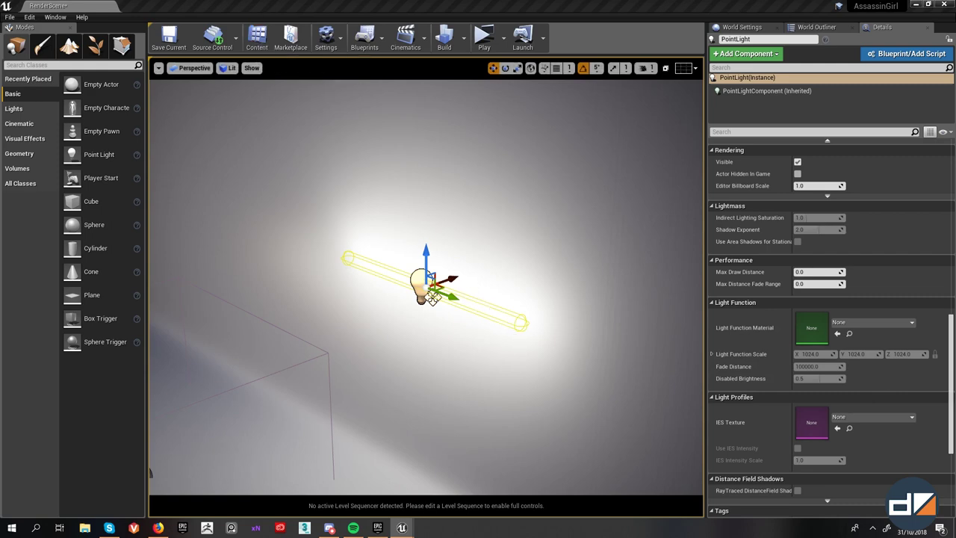
left_click(257, 38)
left_click_drag(364, 209, 418, 323)
left_click_drag(239, 319, 382, 364)
left_click(484, 492)
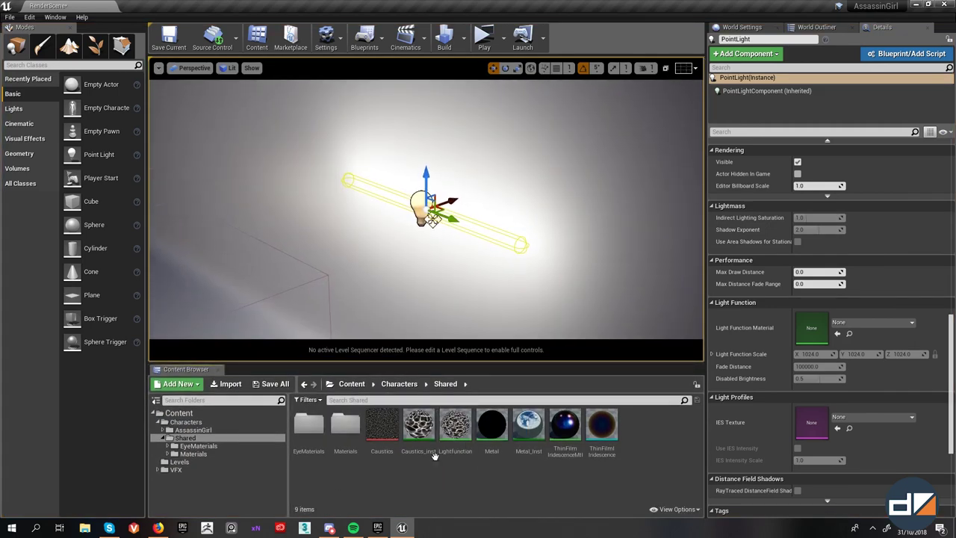
right_click(651, 436)
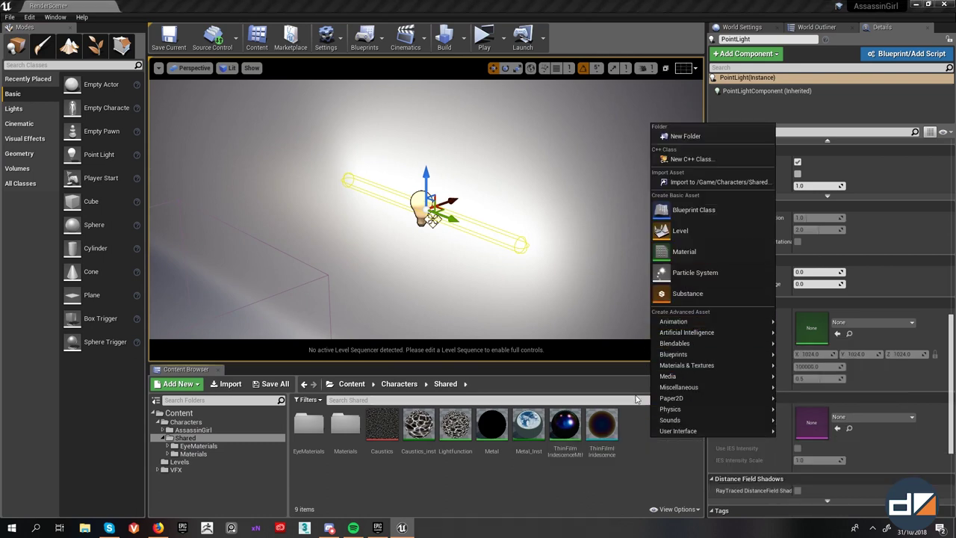
left_click(660, 465)
right_click(661, 449)
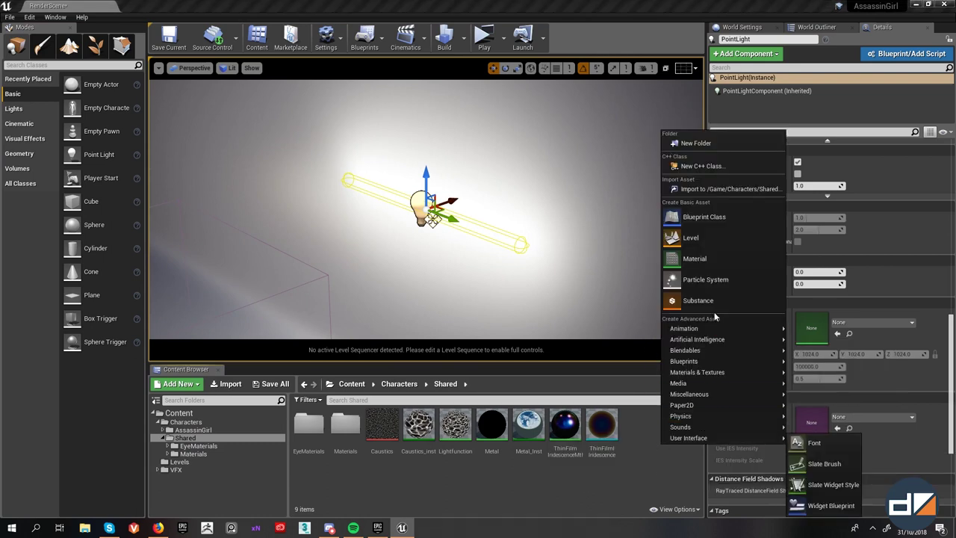
left_click(706, 258)
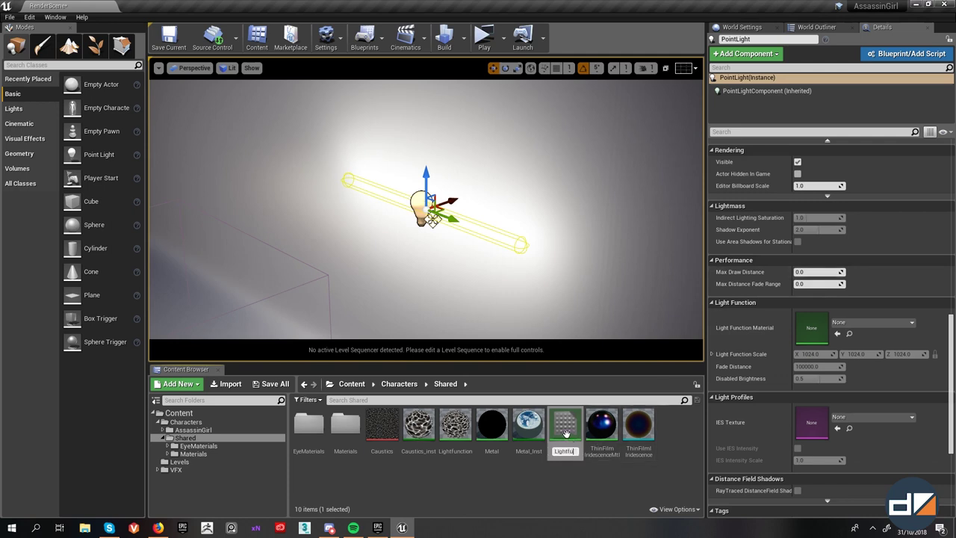
key("Return")
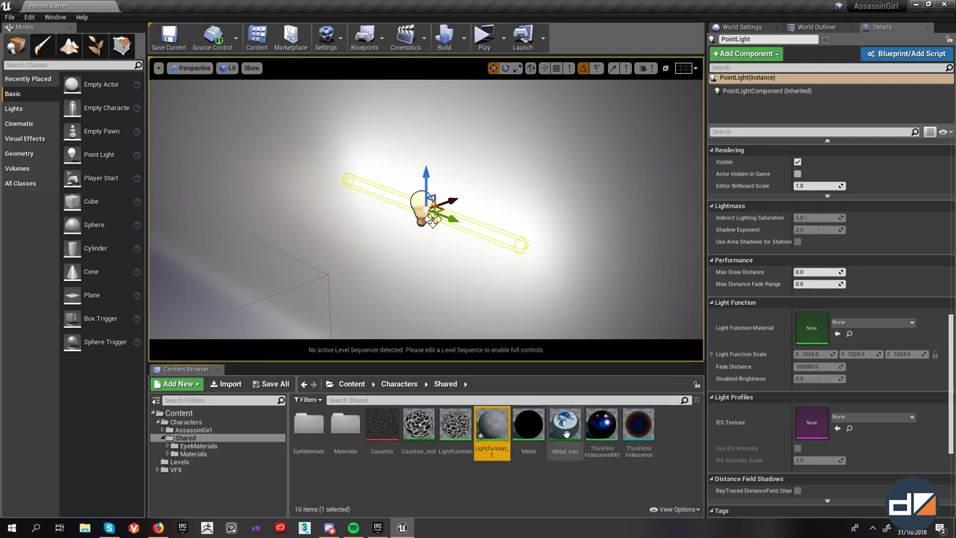
- Open the Lightfuntion_2 material in a maximized editor and set its Material Domain to Light Function
double_click(492, 428)
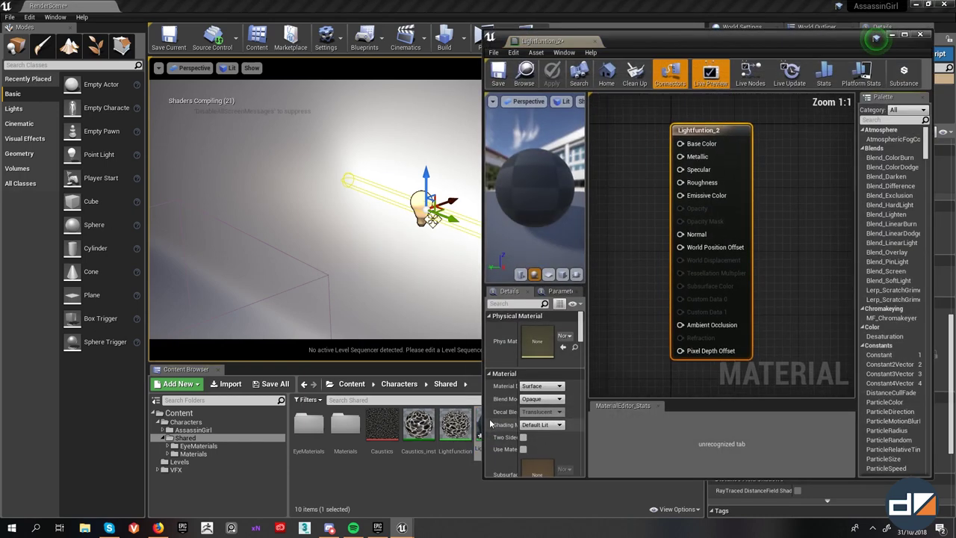
double_click(646, 36)
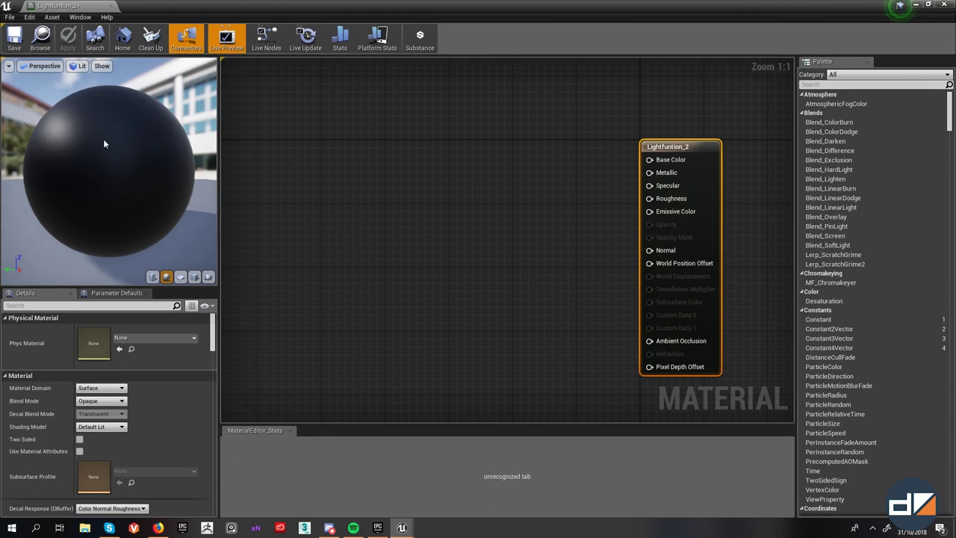
left_click(397, 252)
right_click_drag(547, 261, 504, 201)
left_click(115, 389)
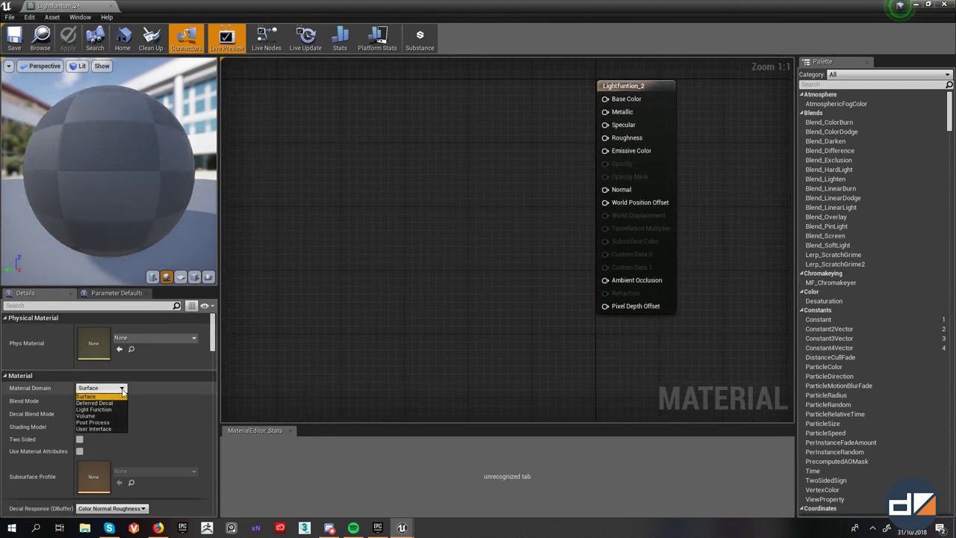
left_click(89, 410)
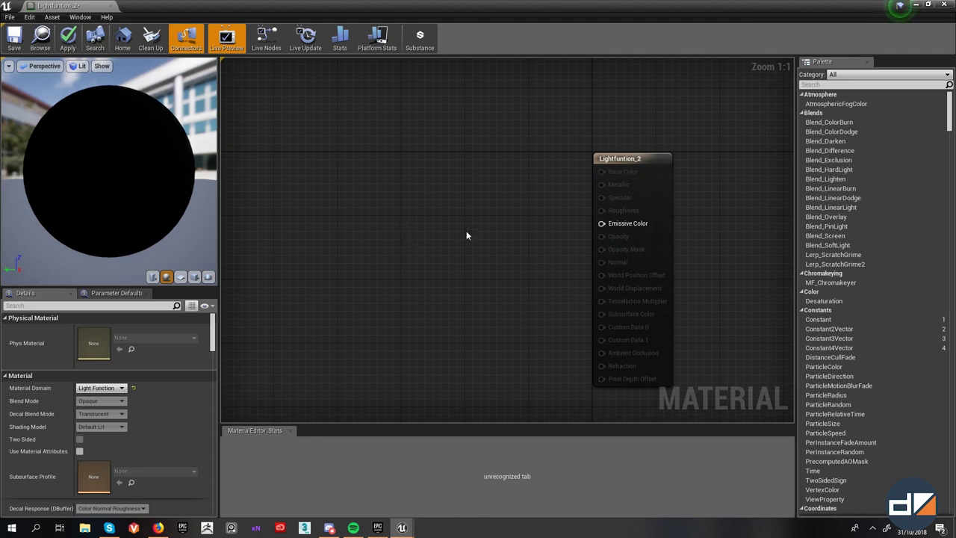
- Add a Time node to the material graph and place it beside the main material node
right_click(362, 200)
type("time")
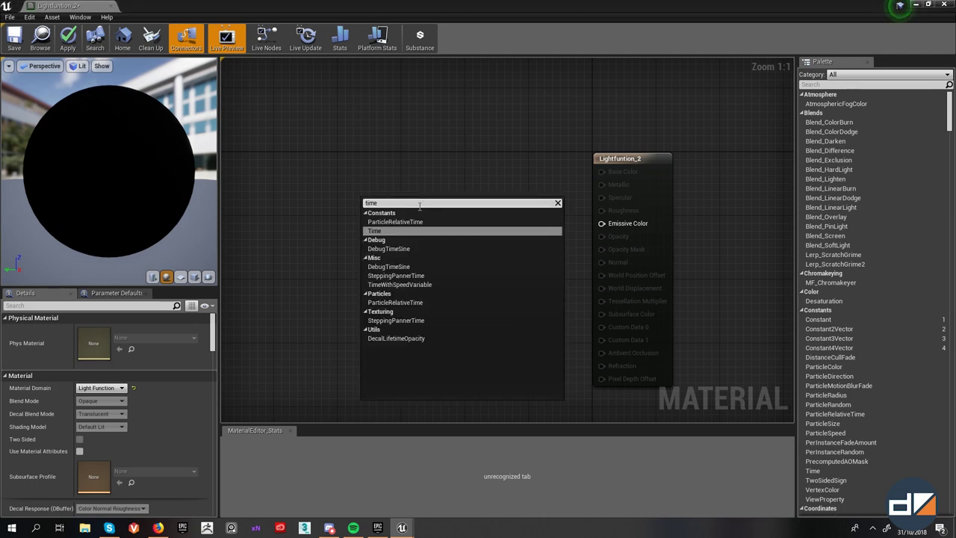
key("Return")
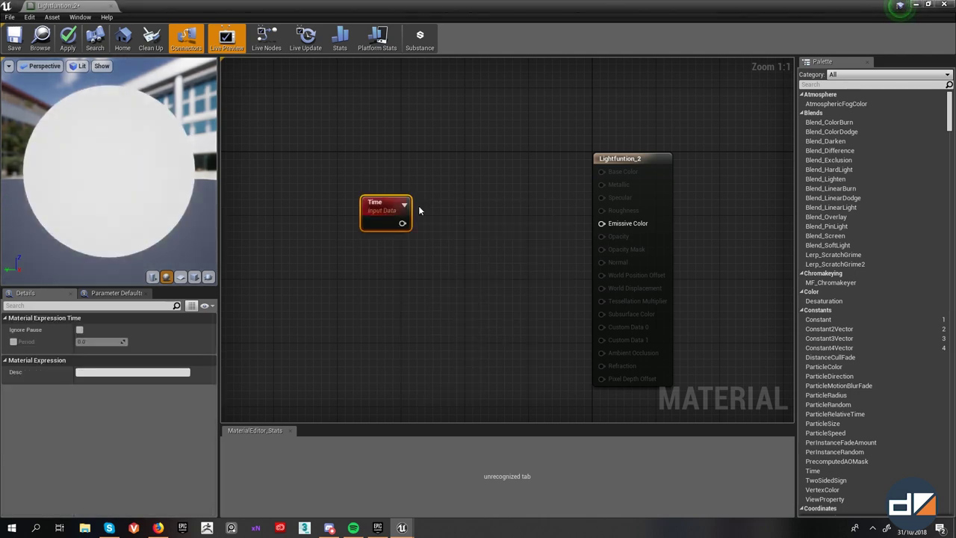
left_click_drag(392, 203, 384, 184)
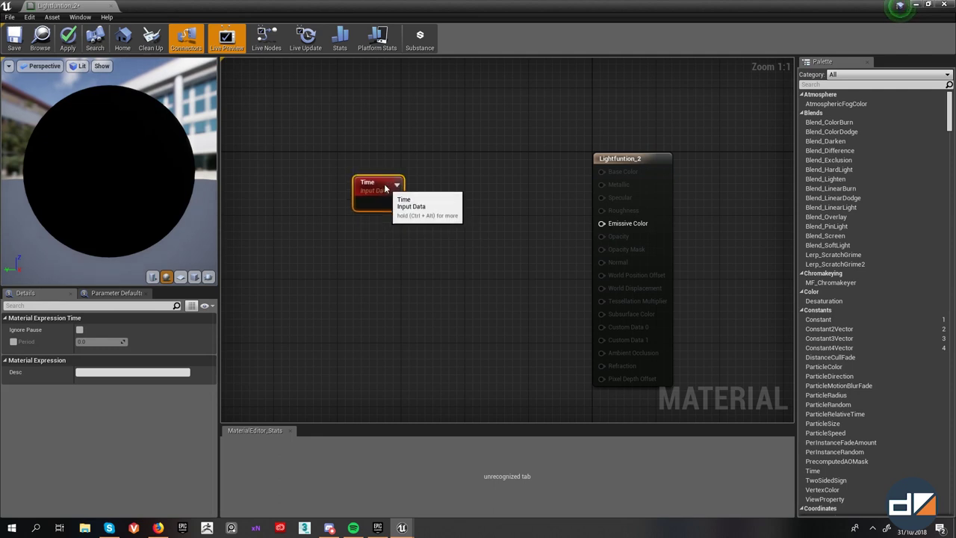
left_click(422, 216)
- Enable the Time node's Period option and set it to 1
left_click(377, 198)
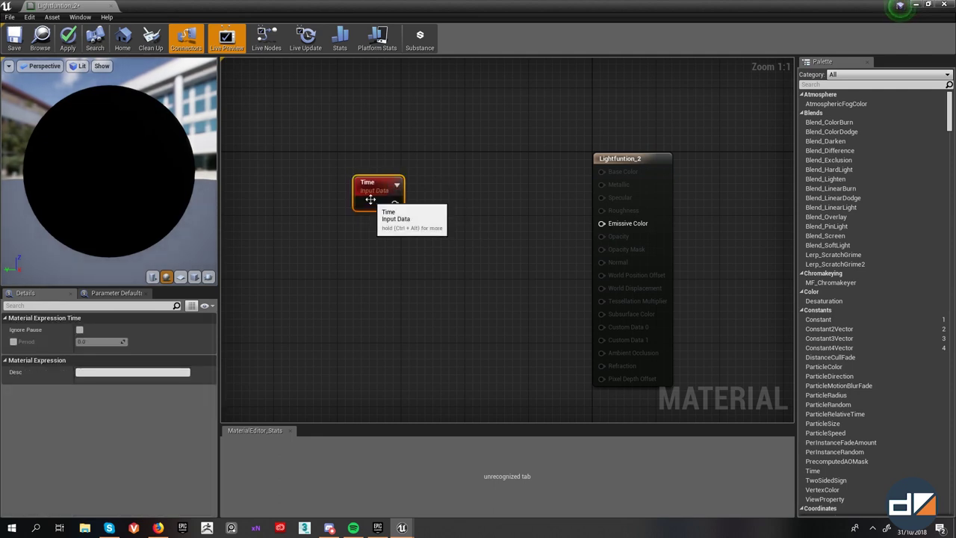
left_click(12, 341)
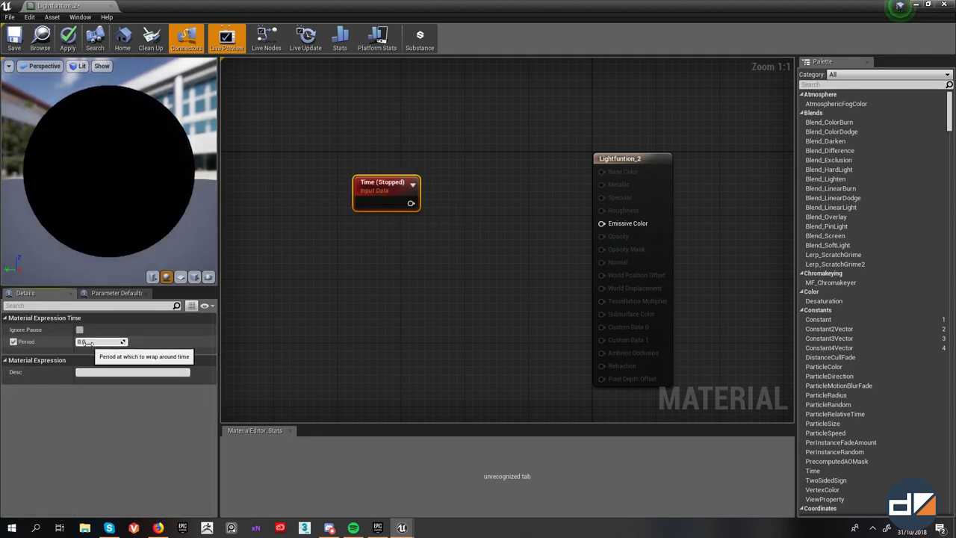
type("1")
key("Return")
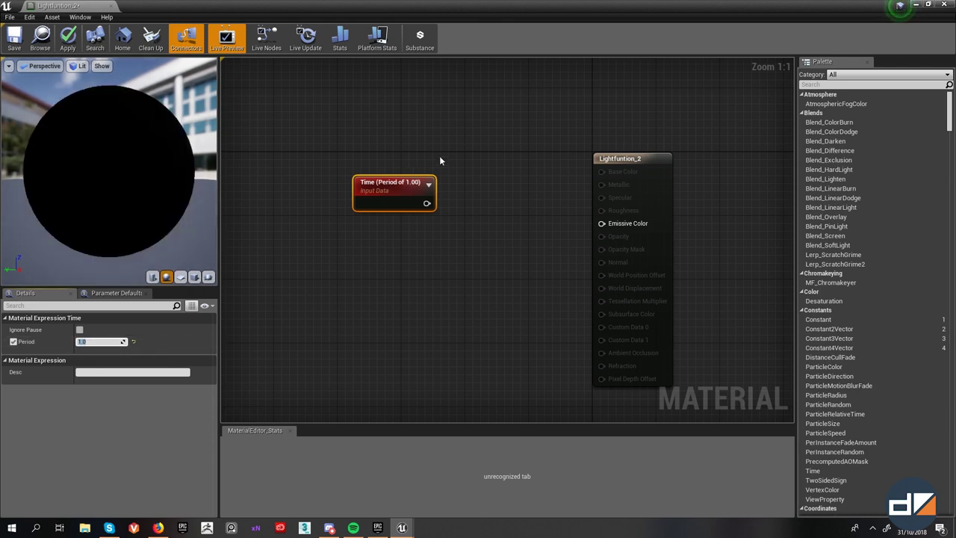
right_click(404, 193)
left_click(436, 174)
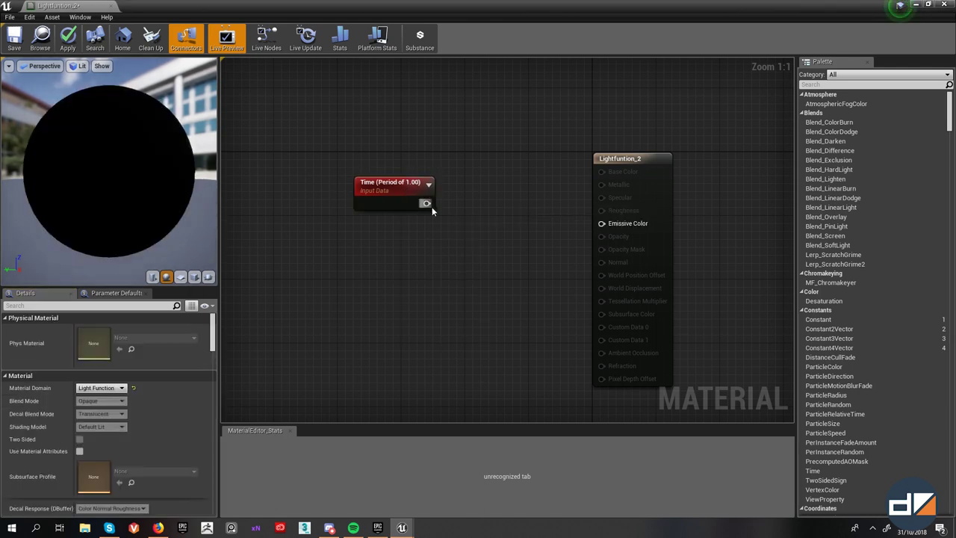
- Connect the Time node's output to the material's Emissive Color input and line the node up with it
left_click_drag(429, 203, 517, 245)
left_click_drag(600, 225, 601, 224)
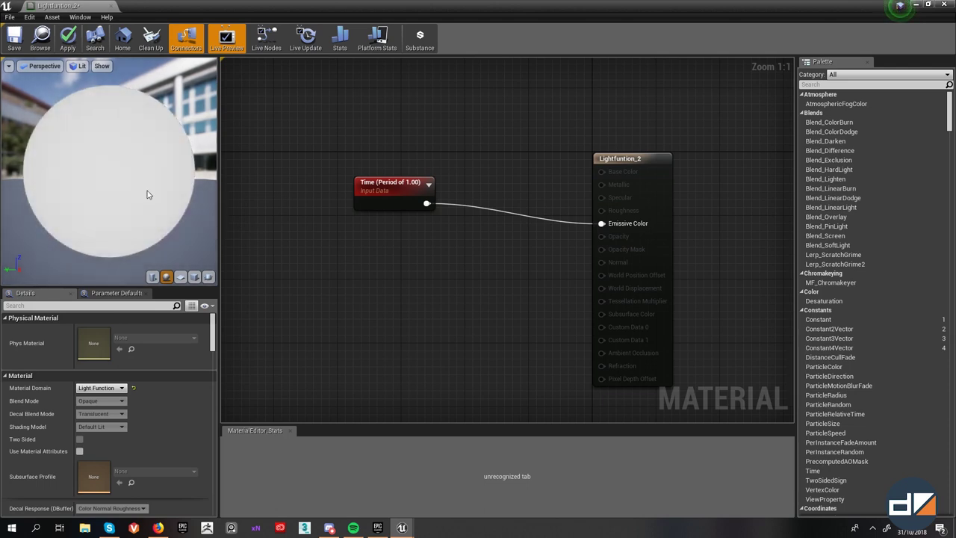
left_click_drag(388, 201, 396, 217)
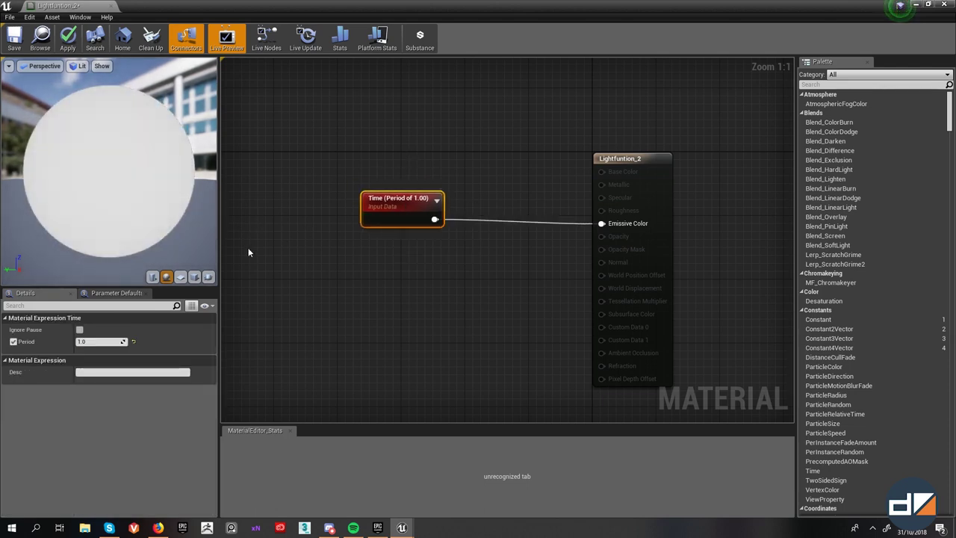
left_click_drag(98, 165, 186, 174)
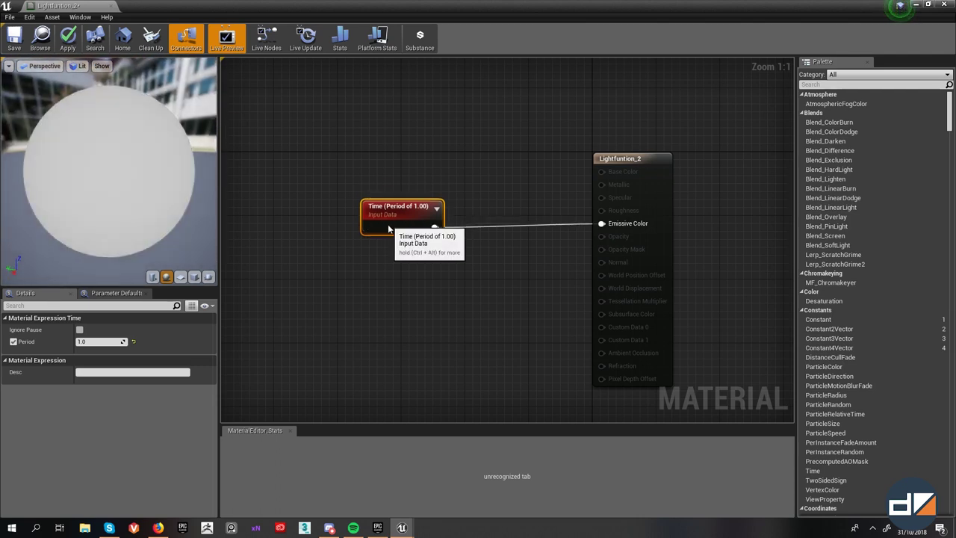
left_click_drag(391, 219, 399, 220)
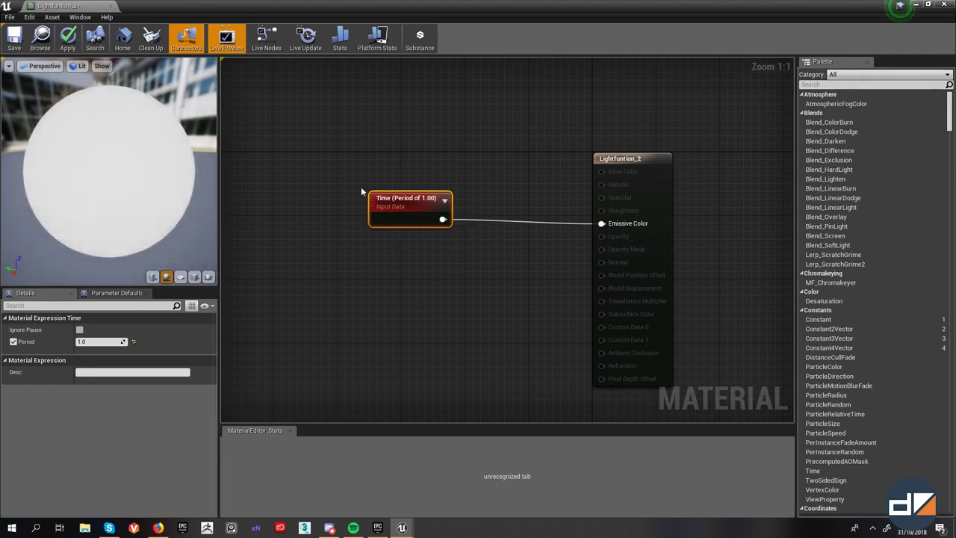
- Apply the edits to the Lightfuntion_2 material
left_click_drag(361, 112, 837, 434)
left_click(644, 296)
key("Home")
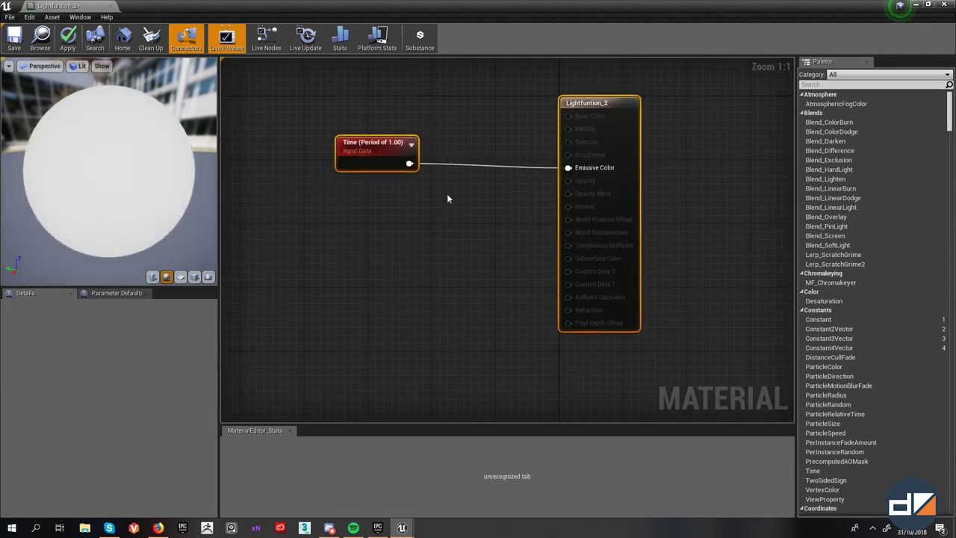
left_click(470, 116)
right_click_drag(469, 116, 466, 146)
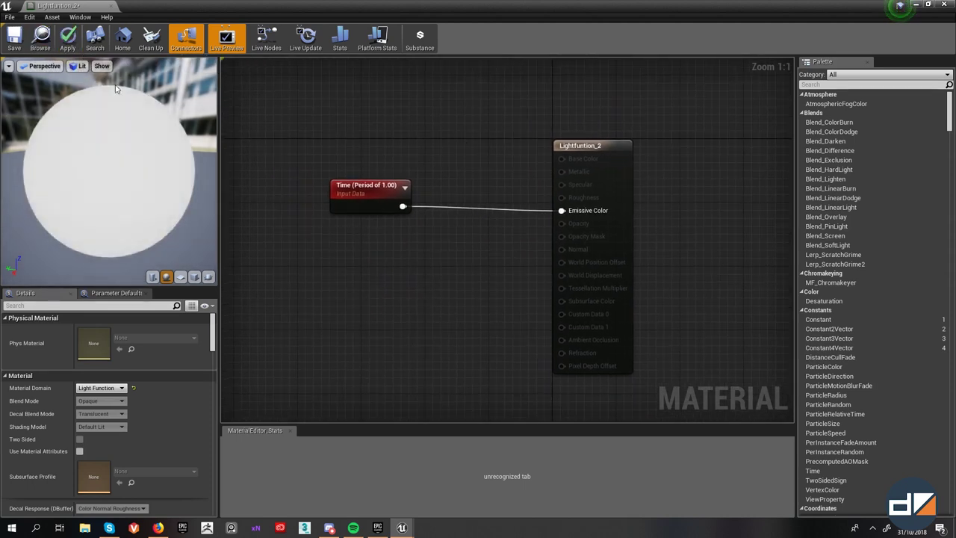
left_click(68, 41)
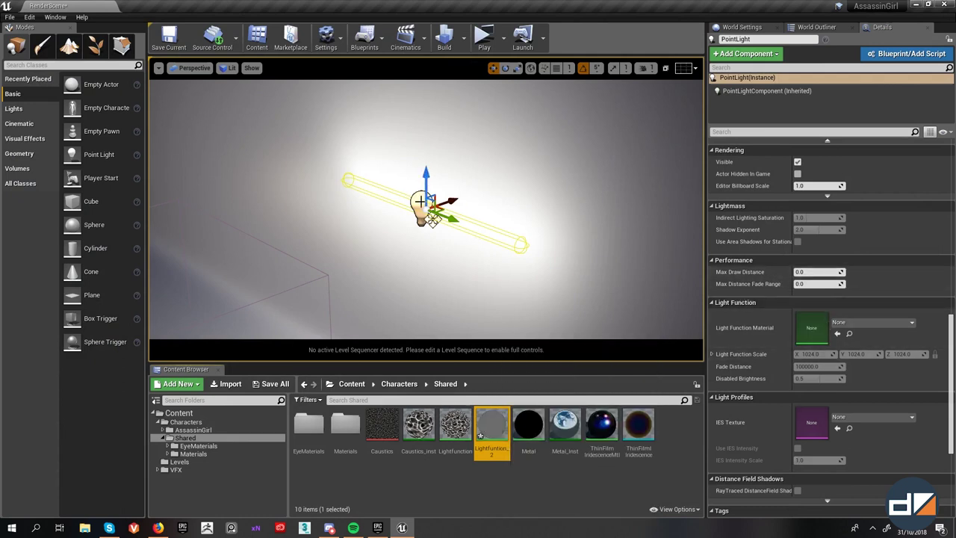
- Assign Lightfuntion_2 as the point light's Light Function Material and view the glow on the wall in game view
scroll(789, 313, "up", 2)
scroll(789, 312, "down", 3)
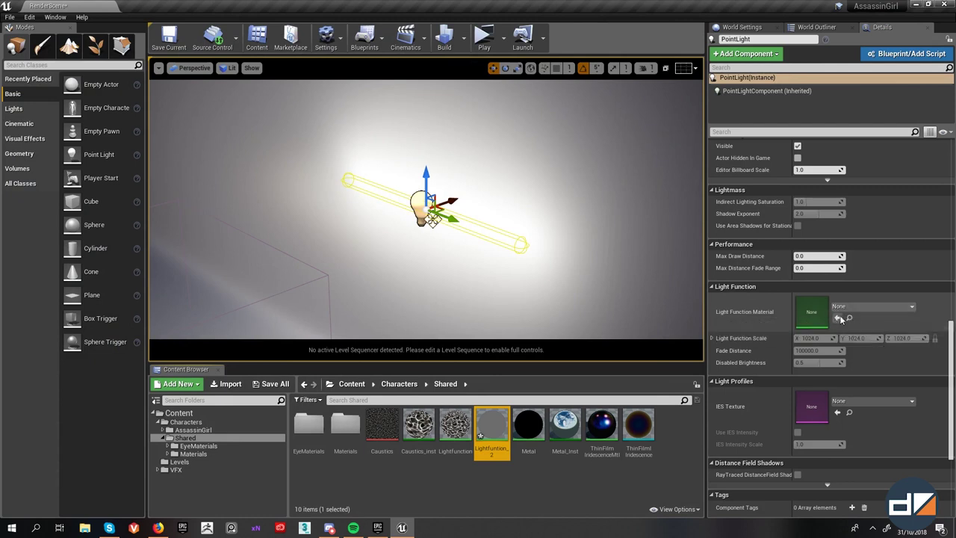
left_click_drag(492, 430, 812, 312)
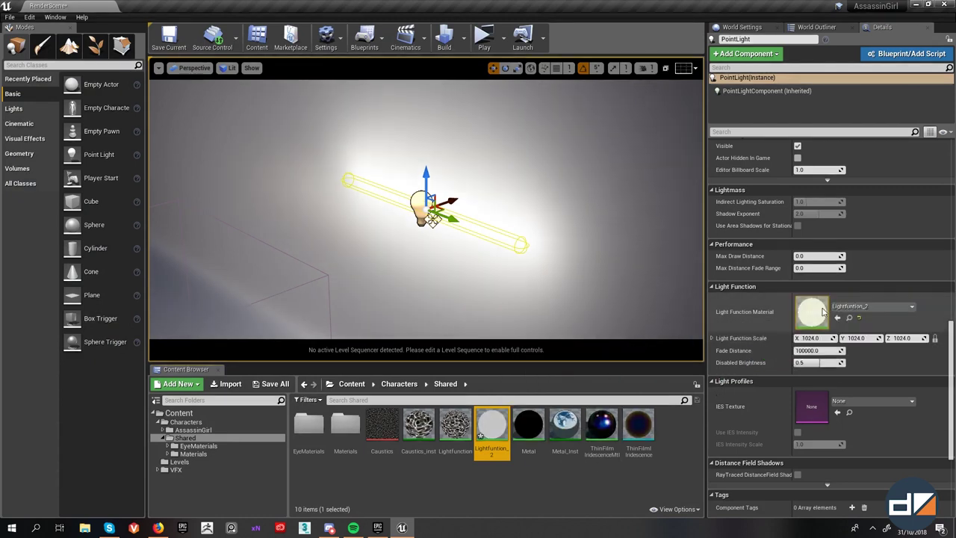
left_click_drag(571, 232, 695, 224, "alt")
key("g")
left_click_drag(518, 248, 418, 245, "alt")
- Reopen the Lightfuntion_2 material and add a Multiply node between the Time node and the main material node
double_click(491, 426)
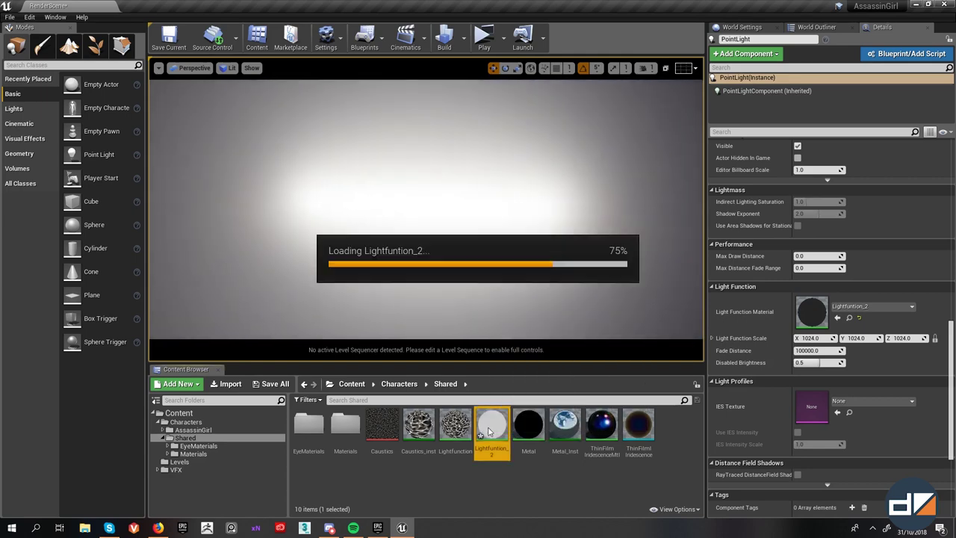
right_click_drag(281, 239, 478, 267)
right_click(478, 267)
left_click(422, 252)
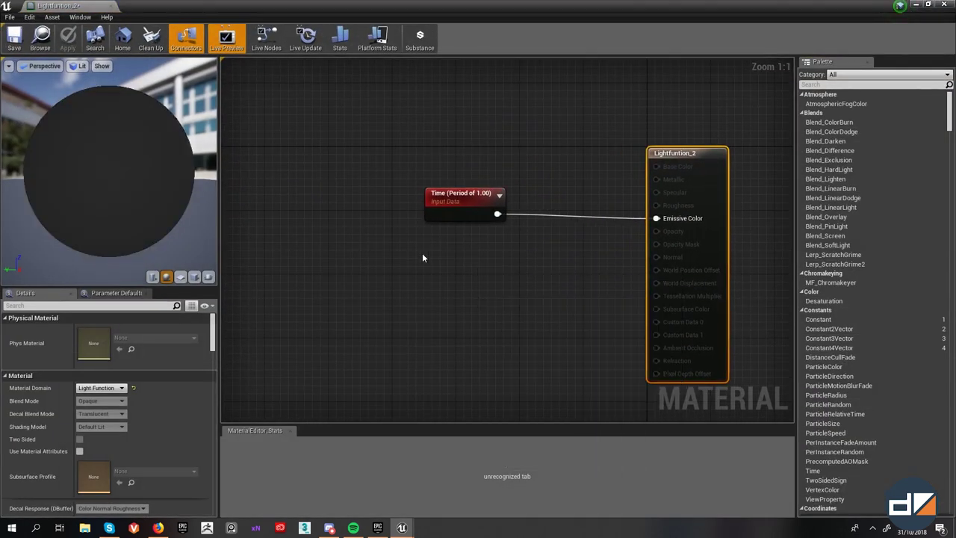
key("m")
left_click(583, 260)
- Connect the Time node's output to the Multiply node's A input and move the Multiply node closer to the Time node
left_click_drag(497, 214, 499, 216)
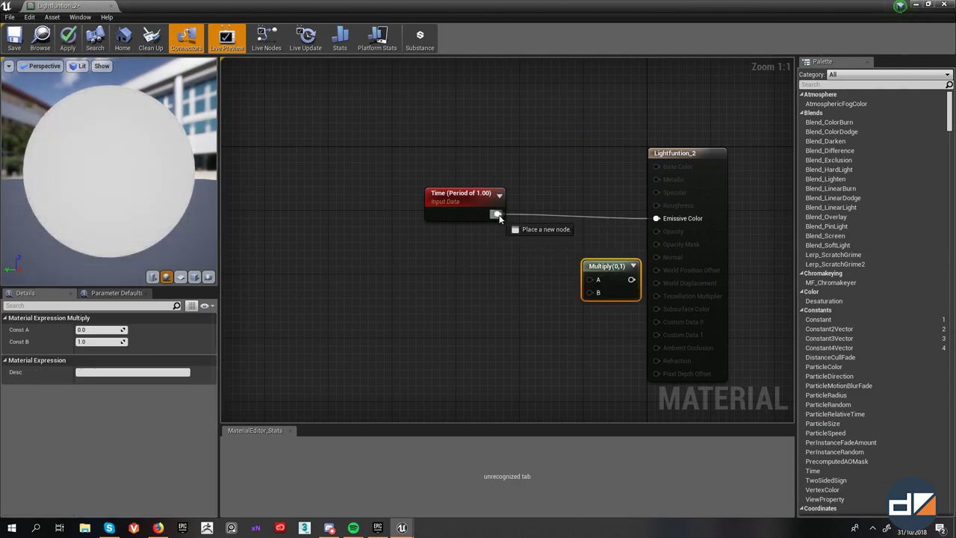
left_click_drag(546, 258, 545, 258)
left_click(515, 258)
left_click(608, 267)
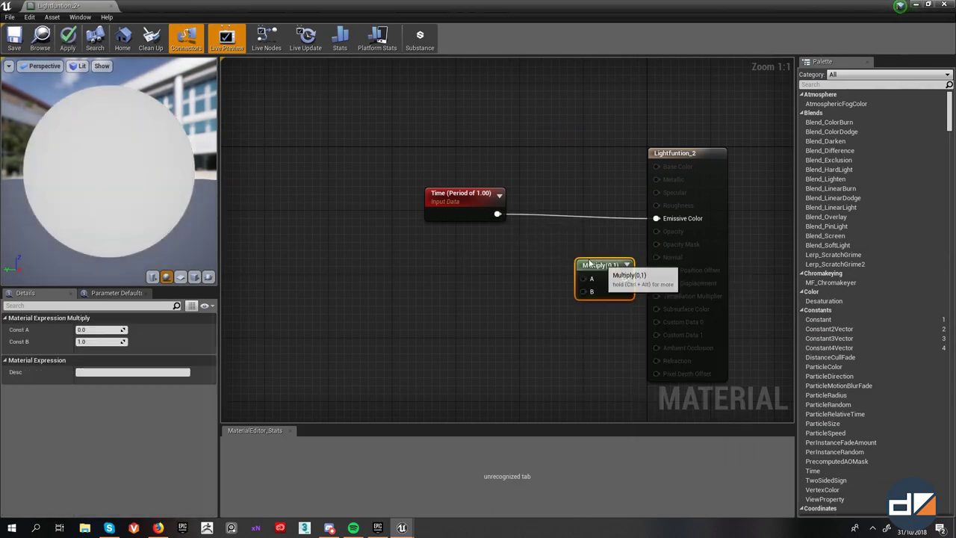
left_click_drag(609, 266, 570, 257)
right_click(520, 260)
left_click(559, 257)
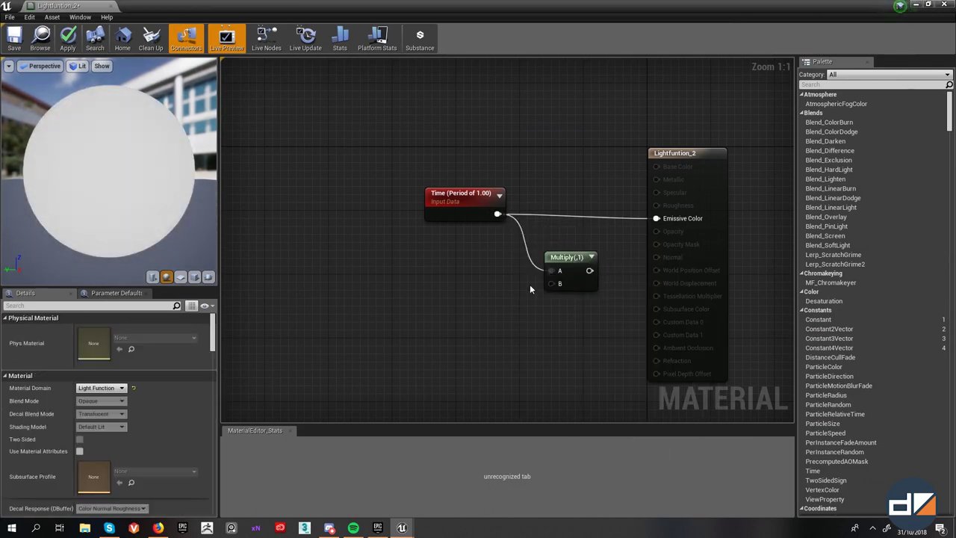
left_click_drag(566, 257, 565, 233)
left_click(477, 248)
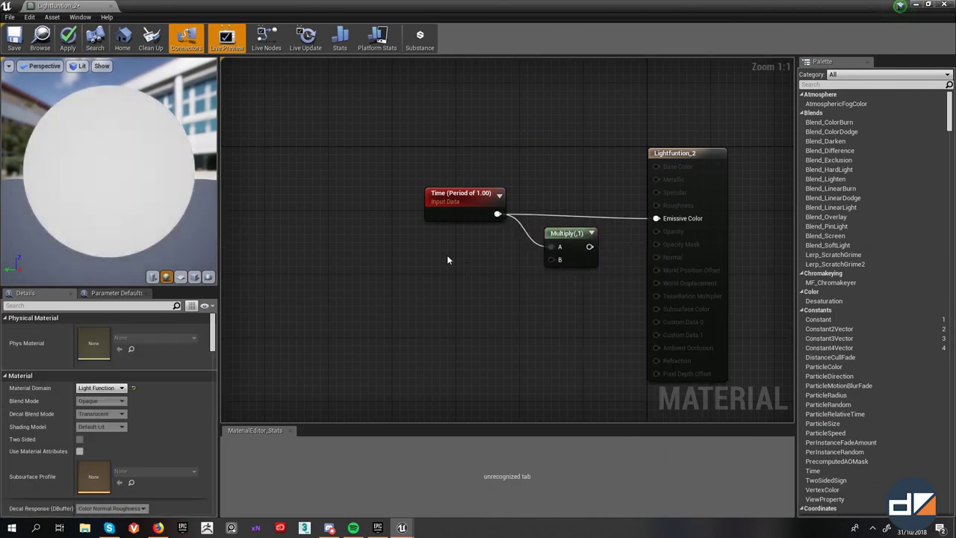
- Add a scalar parameter named Speed and place it below the Time node
left_click(447, 259)
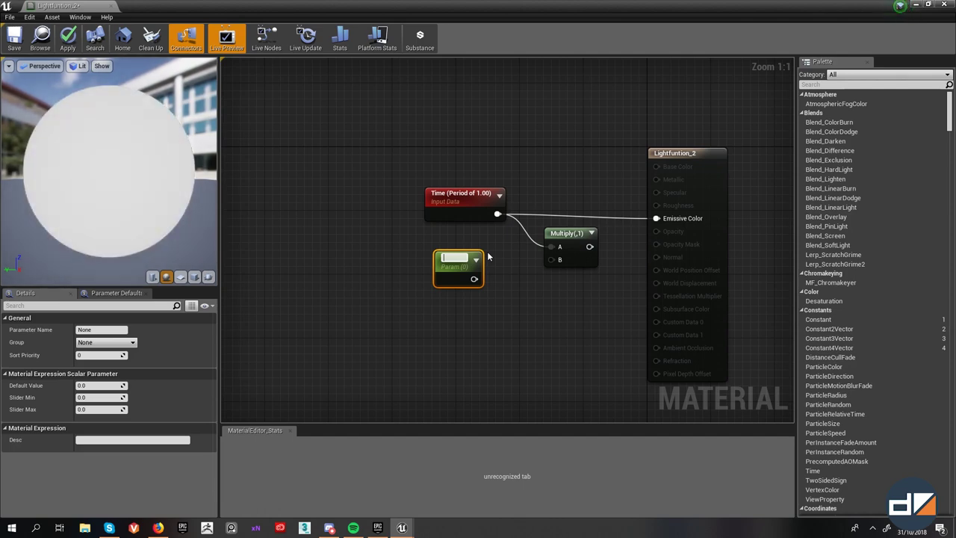
type("Speed")
key("Return")
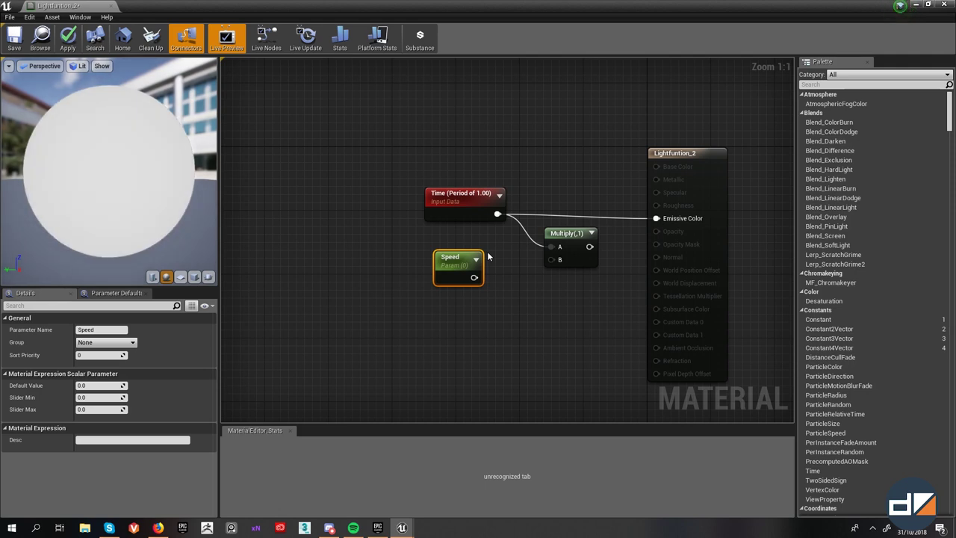
left_click_drag(454, 255, 443, 256)
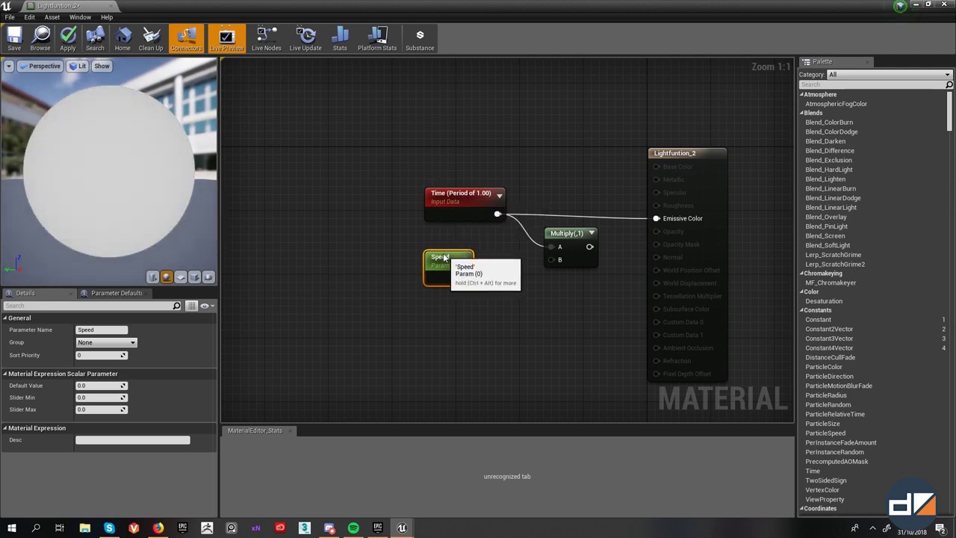
- Connect the Speed parameter to the Multiply node's B input and the Multiply output to the material's Emissive Color
left_click(476, 255)
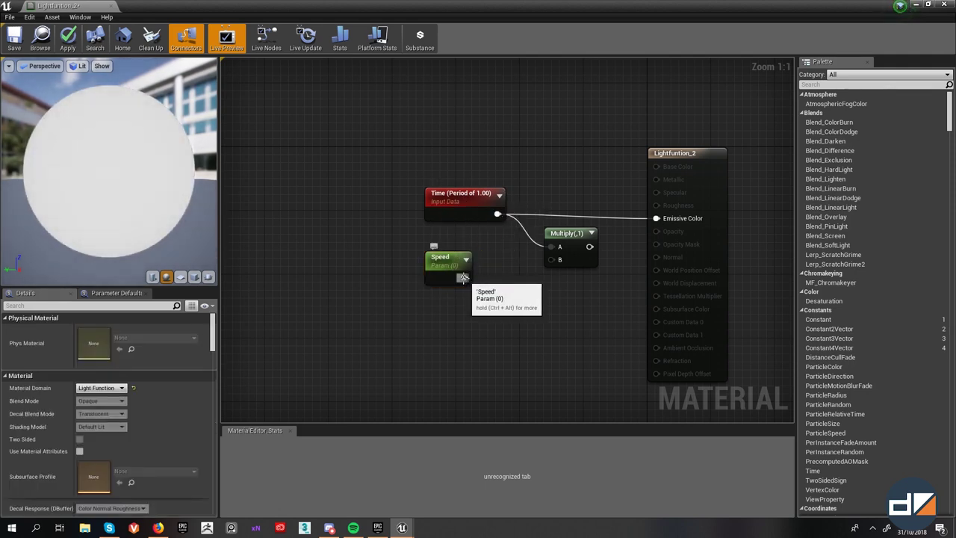
left_click_drag(540, 259, 551, 259)
left_click(444, 262)
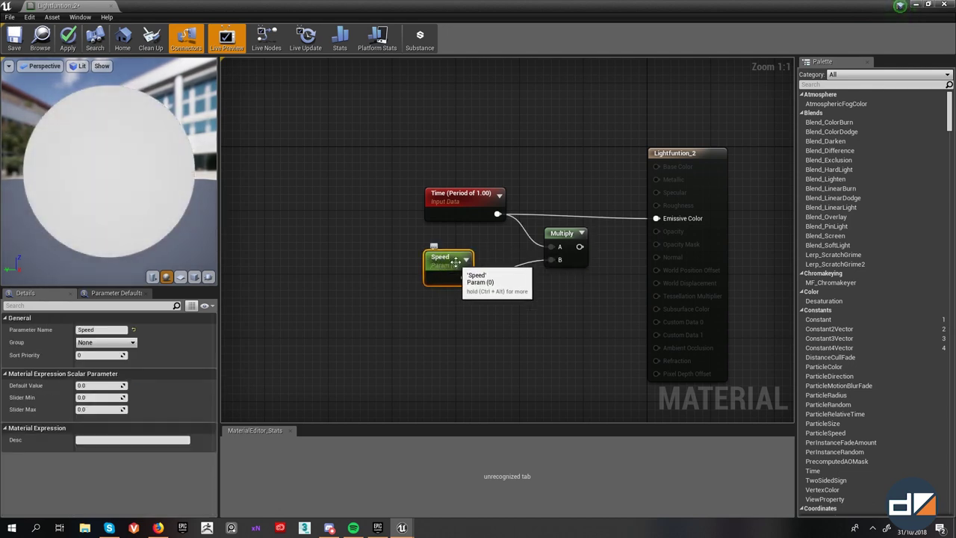
left_click_drag(579, 247, 657, 218)
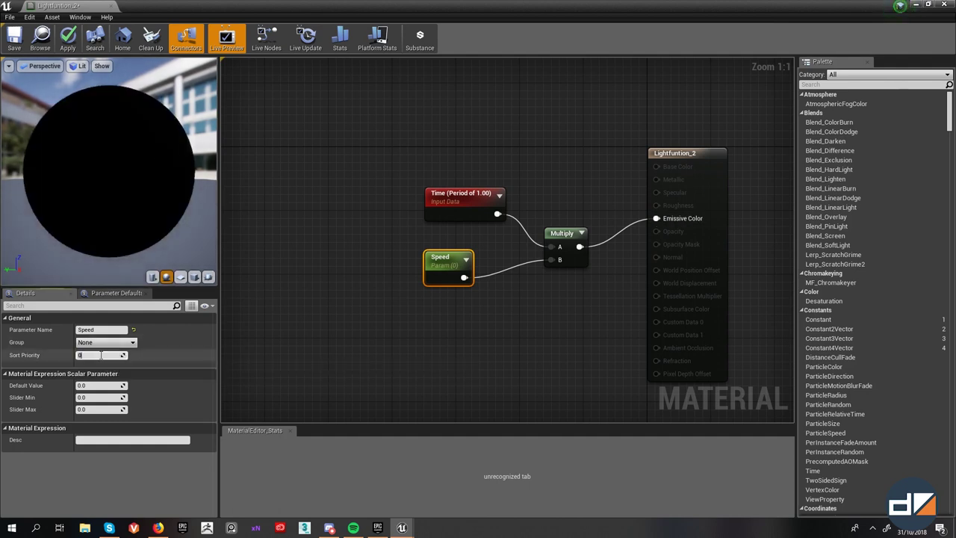
- Try 2 and 5 as the Speed parameter's default value, settle on 1, and apply the material changes
left_click(92, 385)
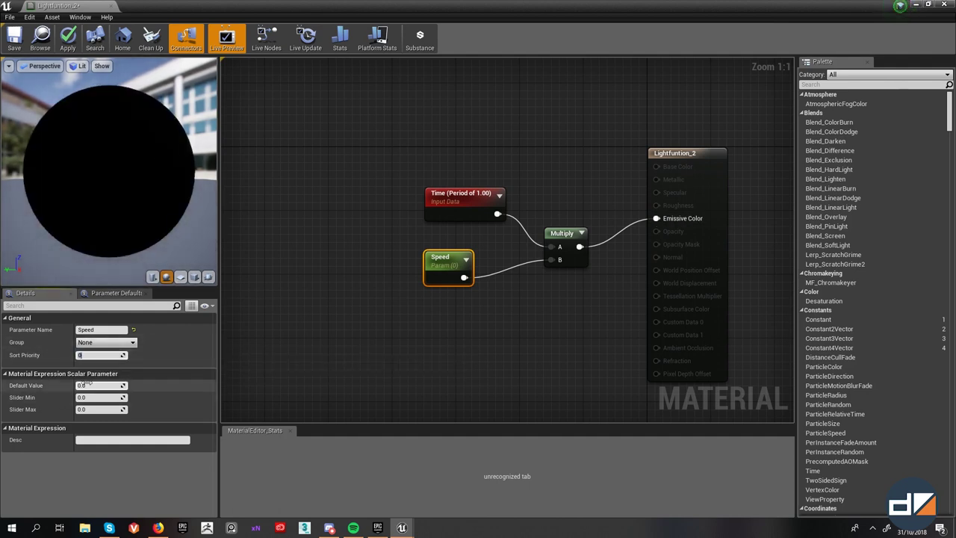
key("Return")
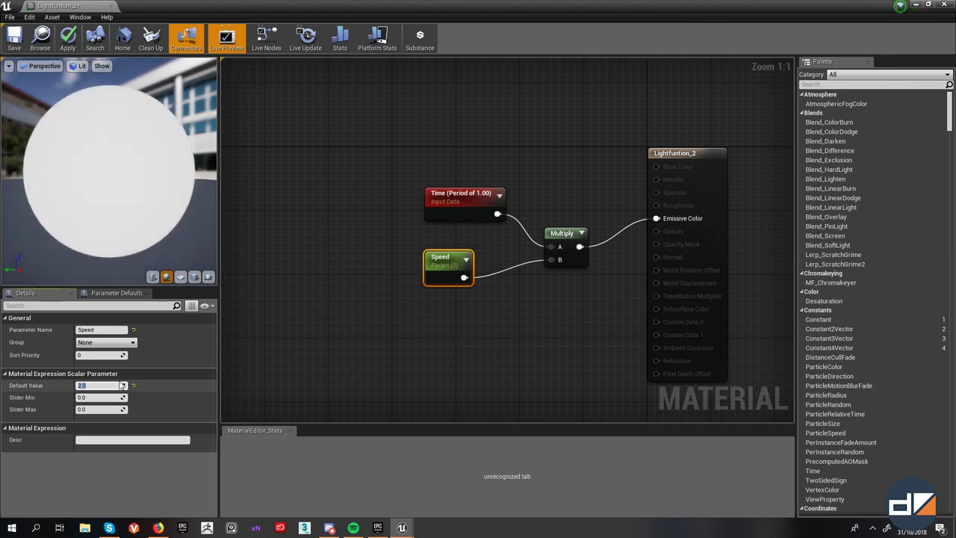
type("5")
key("Return")
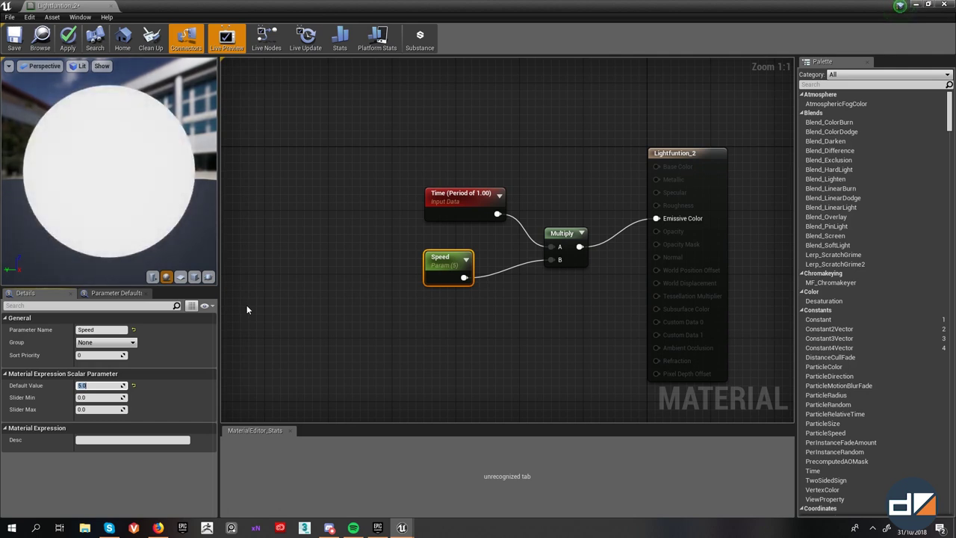
type("1")
key("Return")
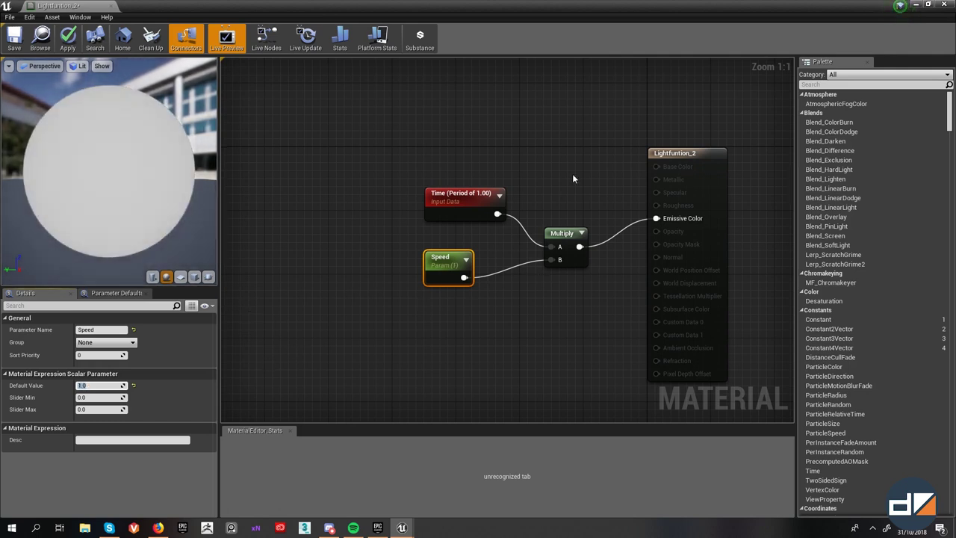
left_click(67, 37)
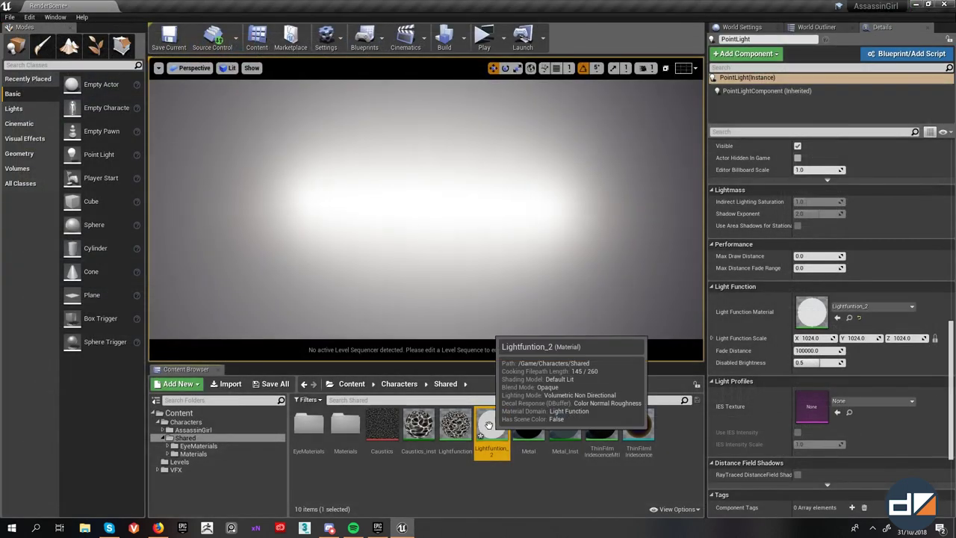
- Create a material instance of Lightfuntion_2 in the Shared folder, keeping the suggested name
right_click(491, 427)
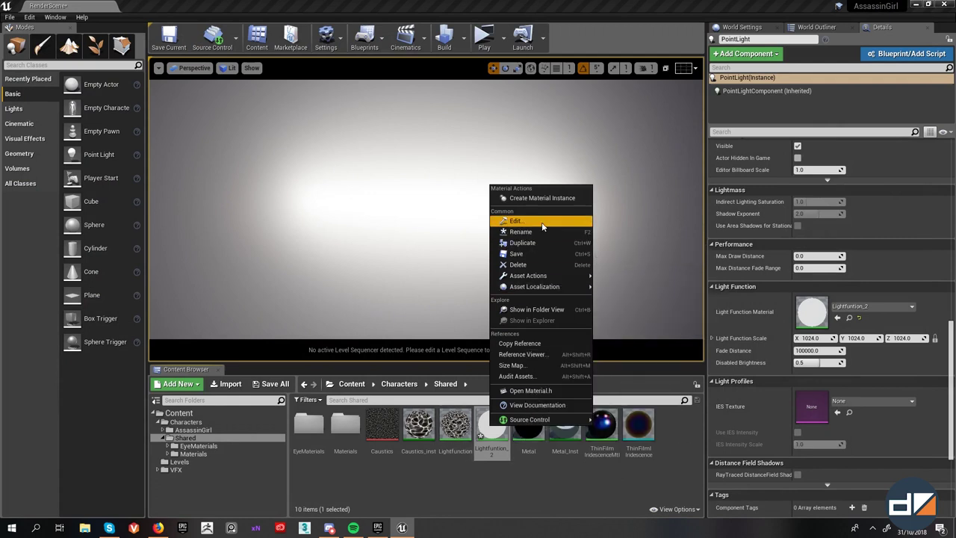
left_click(545, 198)
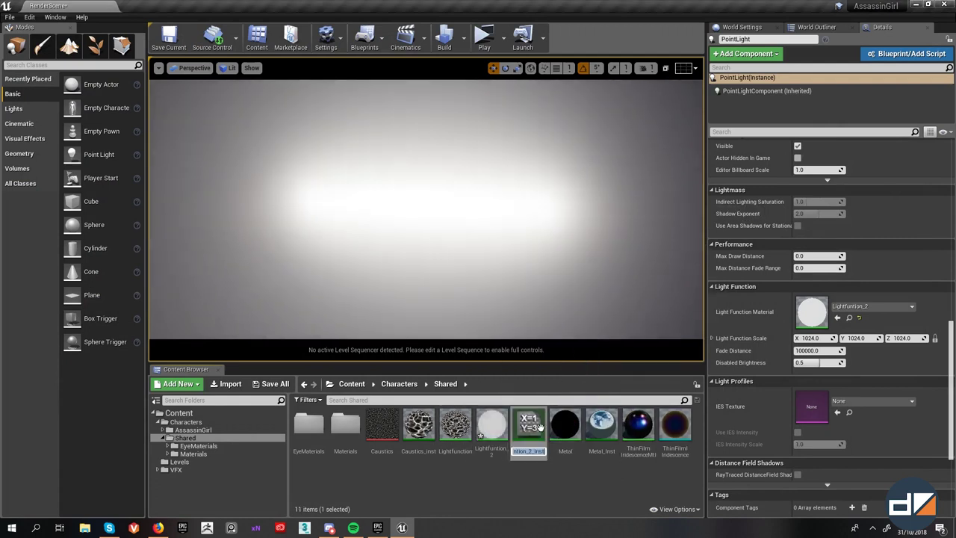
key("Return")
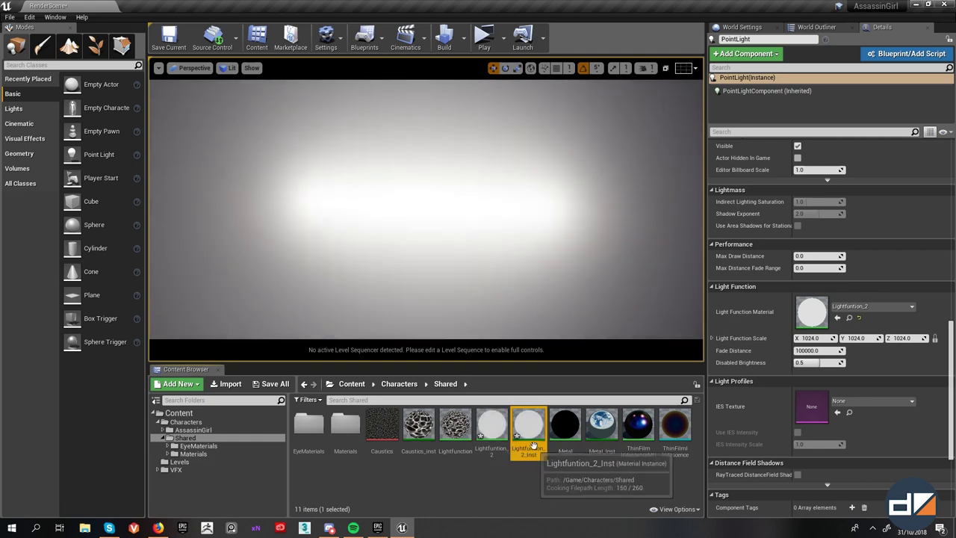
- Reopen the parent Lightfuntion_2 material and examine its Speed parameter node
double_click(492, 426)
right_click_drag(337, 277, 437, 295)
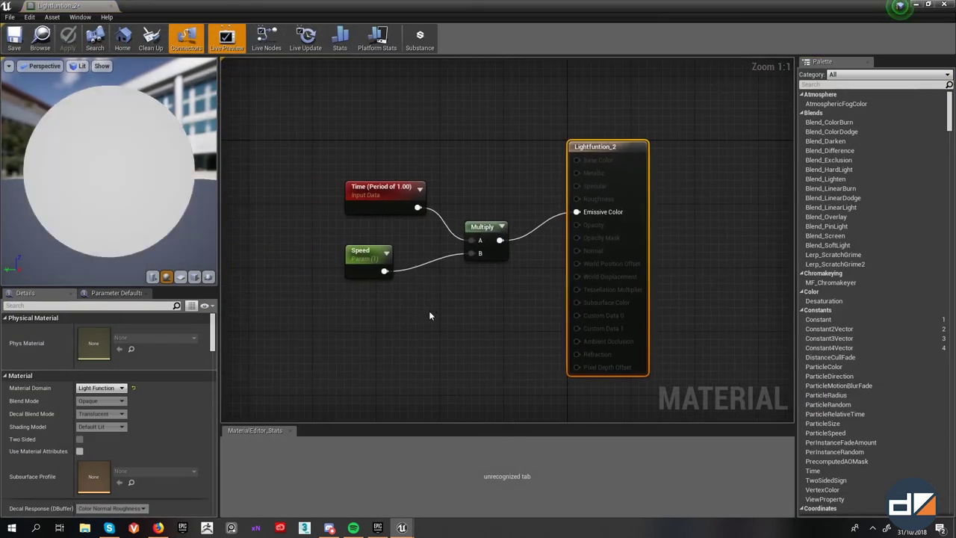
left_click(366, 257)
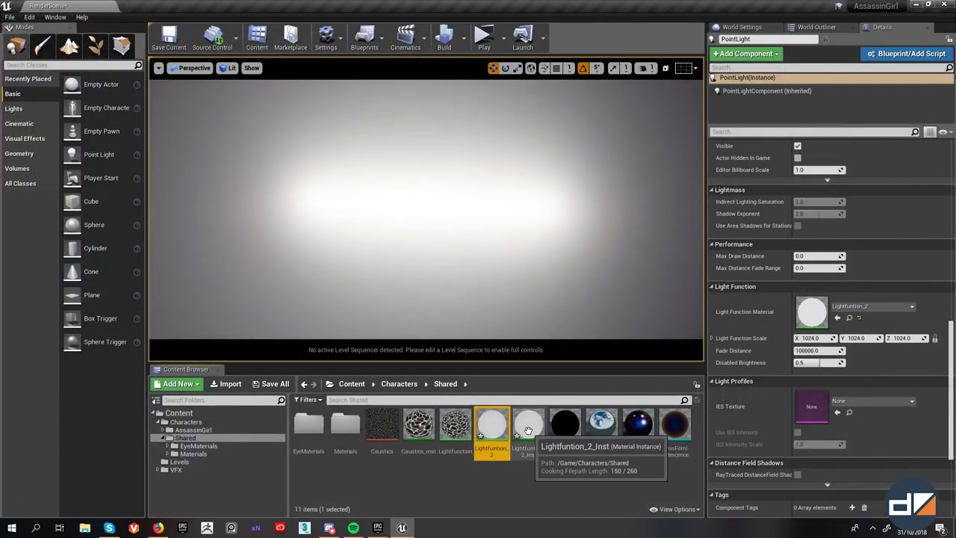
- Open the Lightfuntion_2_Inst material instance beside the viewport and turn off game view to show the point light's gizmo
double_click(528, 426)
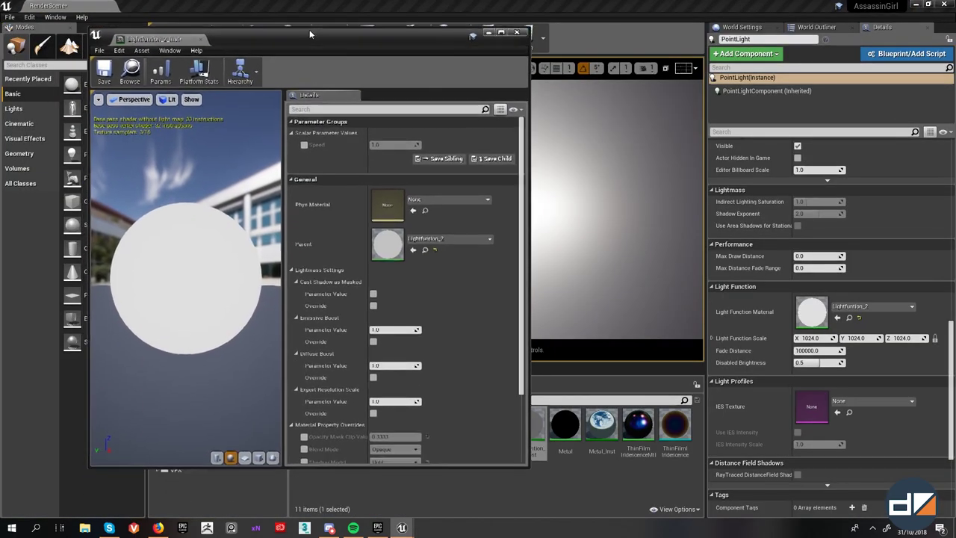
left_click_drag(302, 39, 227, 45)
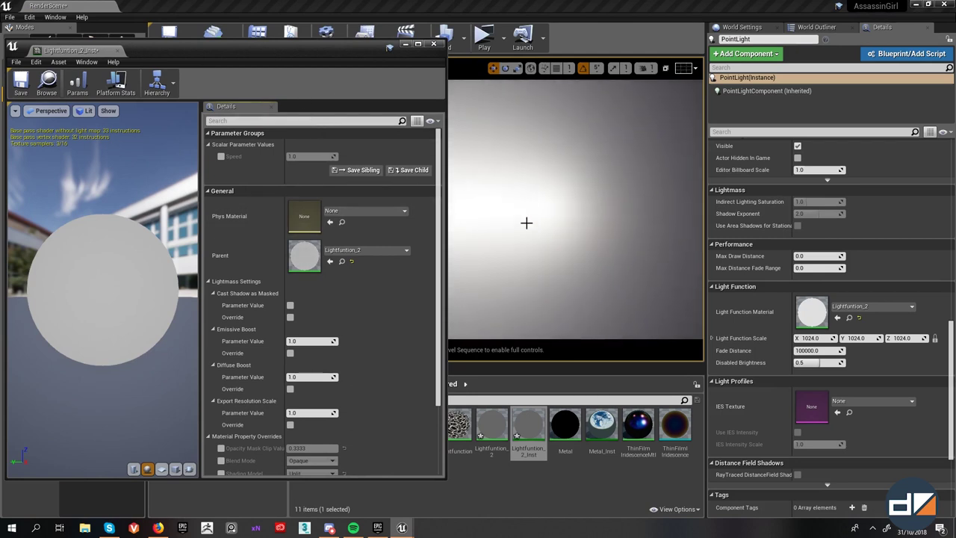
right_click_drag(598, 233, 560, 230)
key("g")
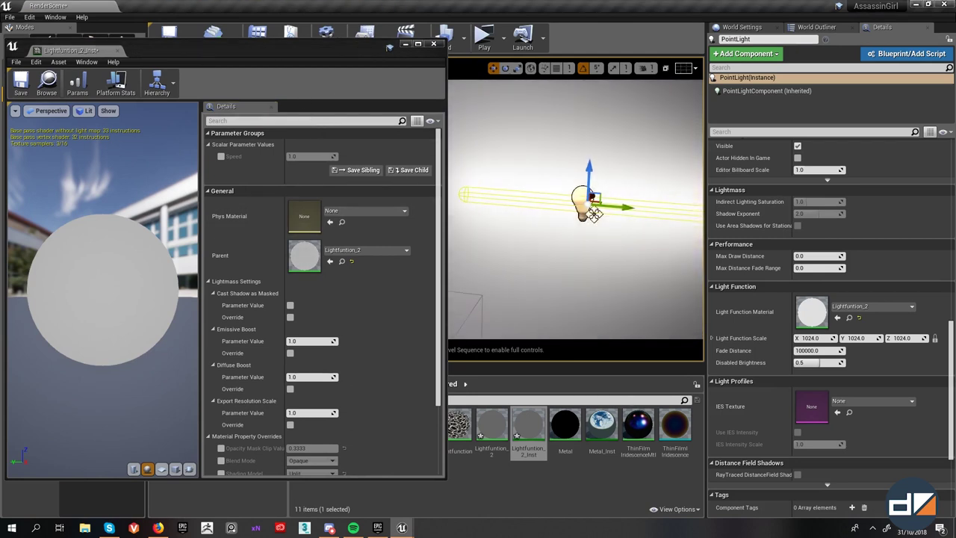
- Enable the Speed parameter override in Lightfuntion_2_Inst and set it to 10
left_click(221, 156)
left_click_drag(315, 155, 366, 155)
left_click(313, 156)
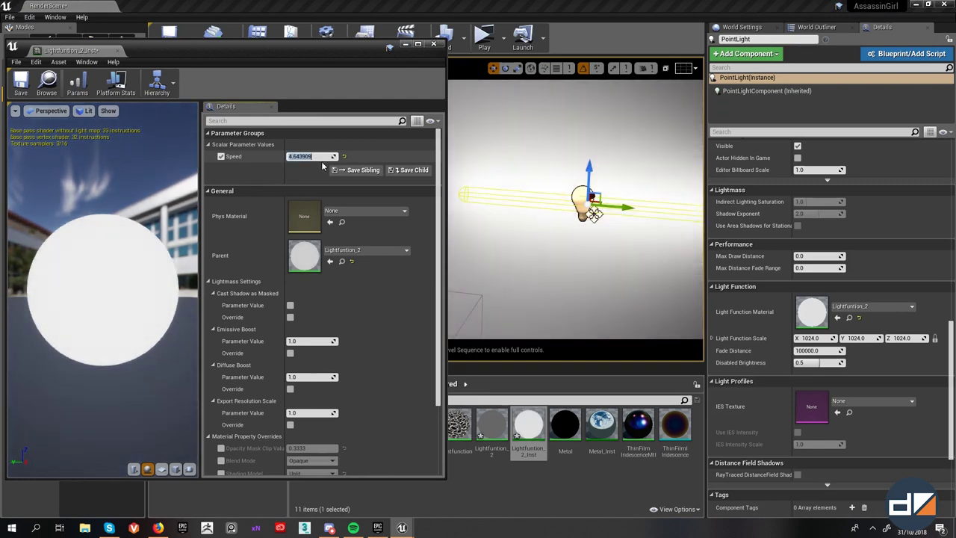
type("10")
key("Return")
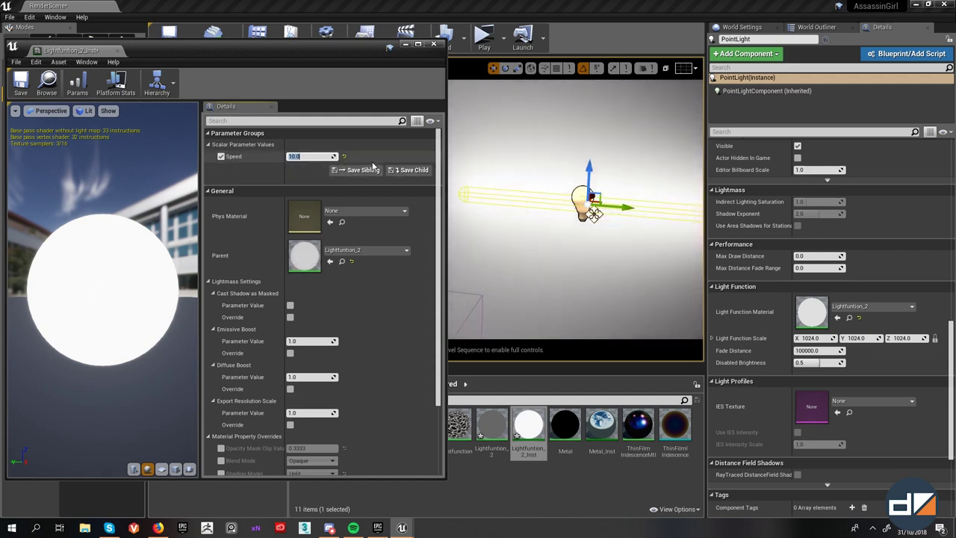
- Try Speed values of 25, 150 and 5 on Lightfuntion_2_Inst while watching the preview sphere
type("25")
key("Return")
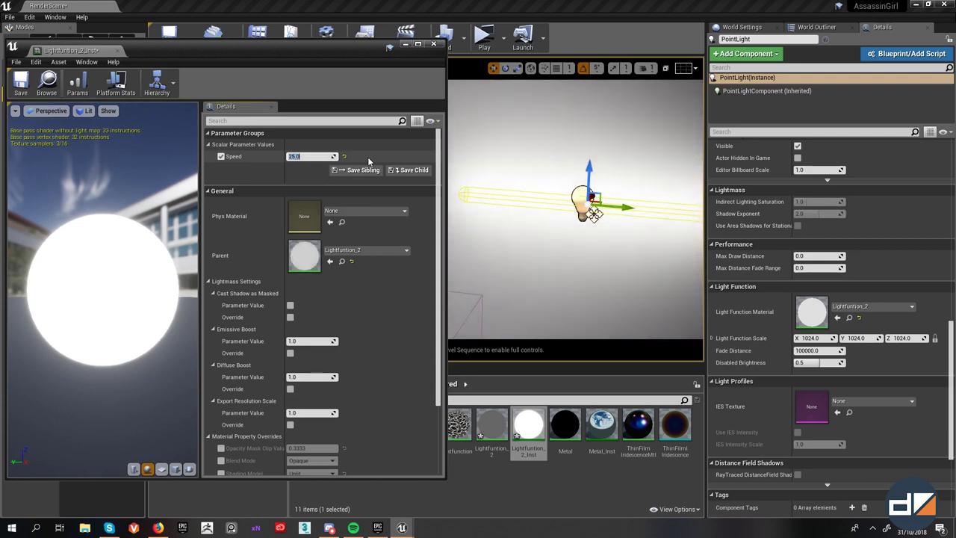
type("150")
key("Return")
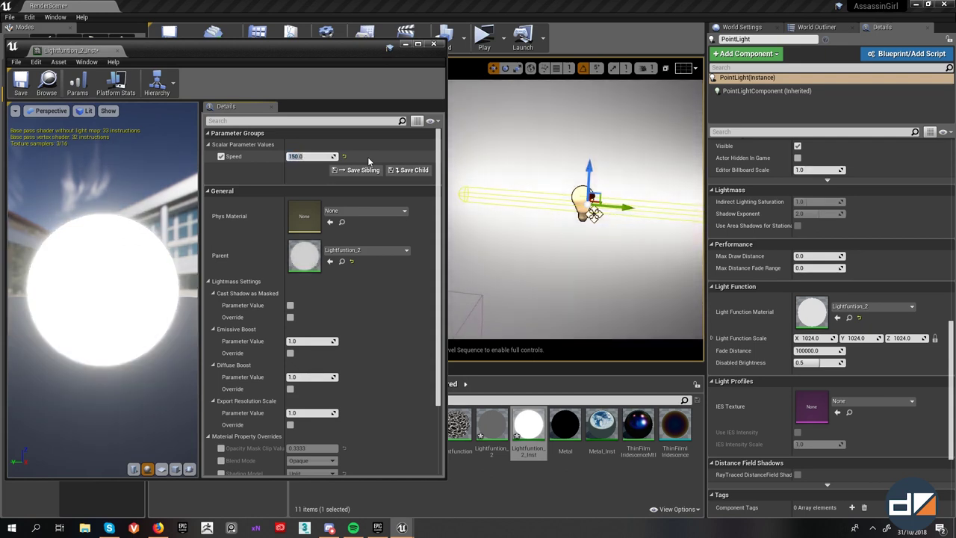
type("5")
key("Return")
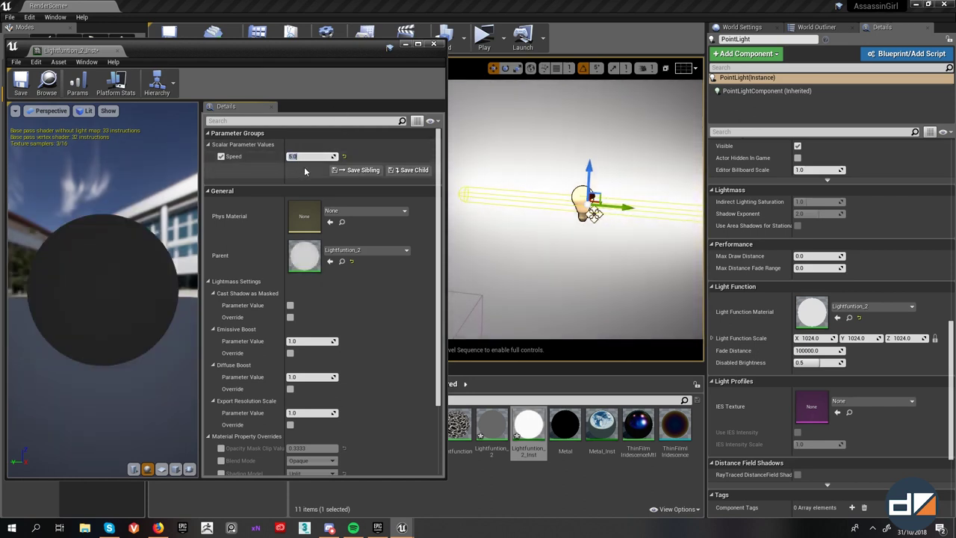
- Set the instance's Speed to 0 and assign Lightfuntion_2_Inst as the point light's Light Function Material
type("0")
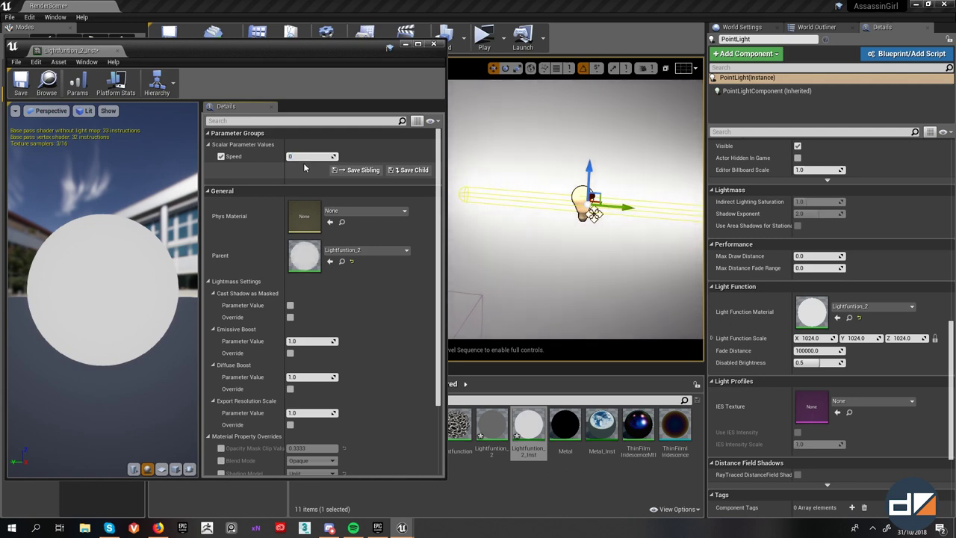
key("Return")
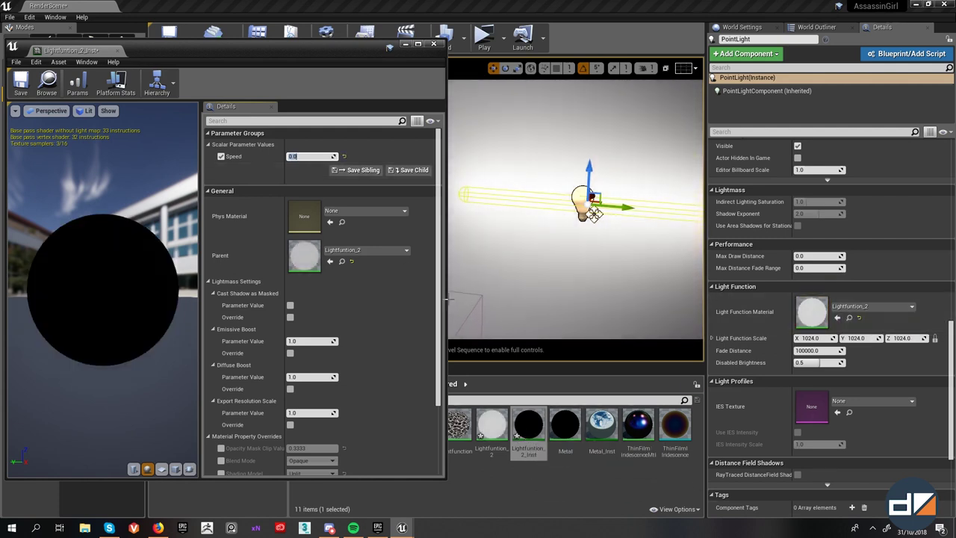
left_click(532, 446)
left_click_drag(532, 446, 810, 309)
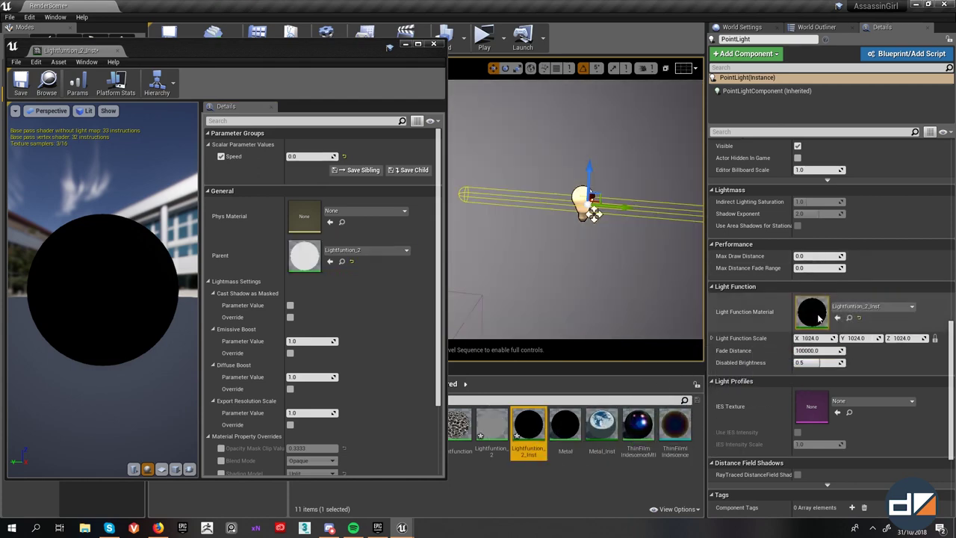
- Try instance Speed values of 5, 10 and 250 to compare the light's glow on the wall
left_click(305, 156)
type("5")
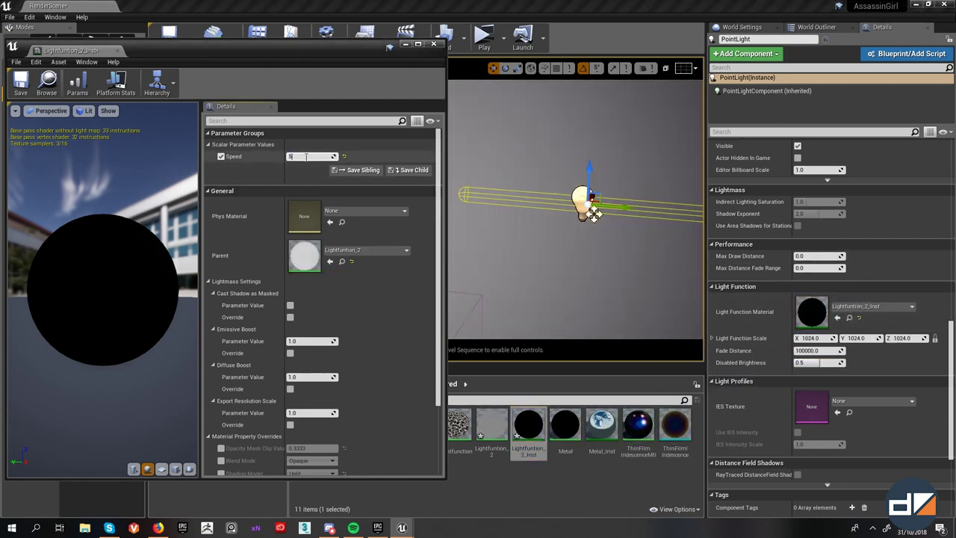
key("Return")
type("10")
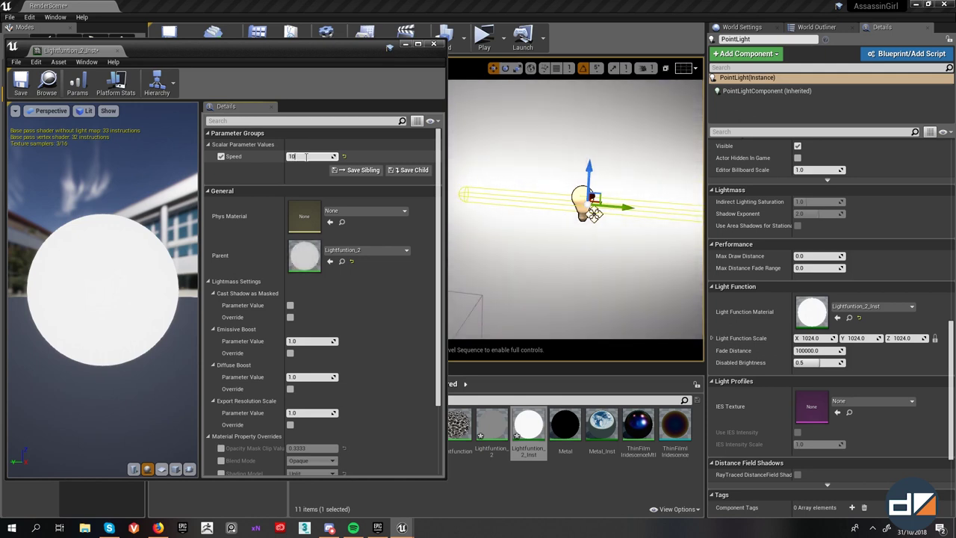
key("Return")
type("250")
key("Return")
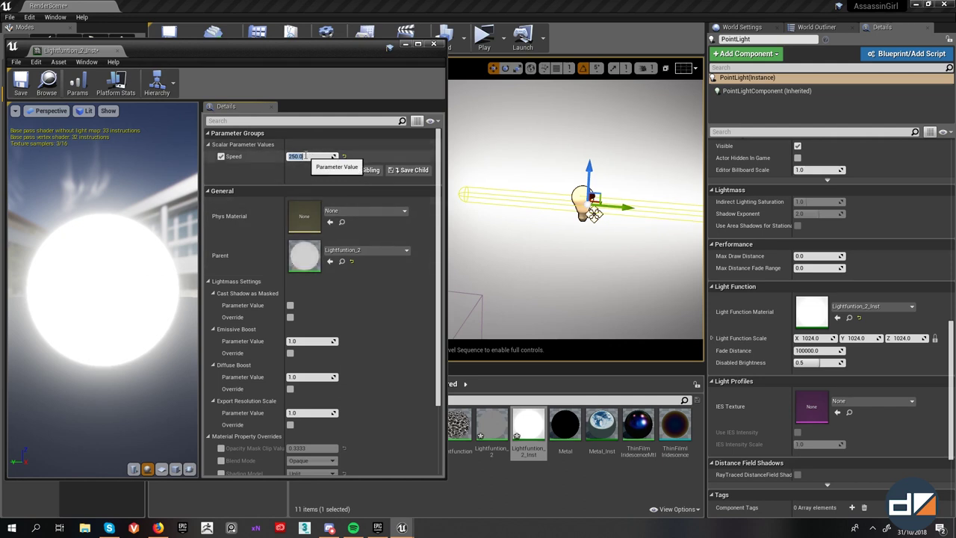
- Lower the instance's Speed through 1 and 0.5 down to 0.1
key("Return")
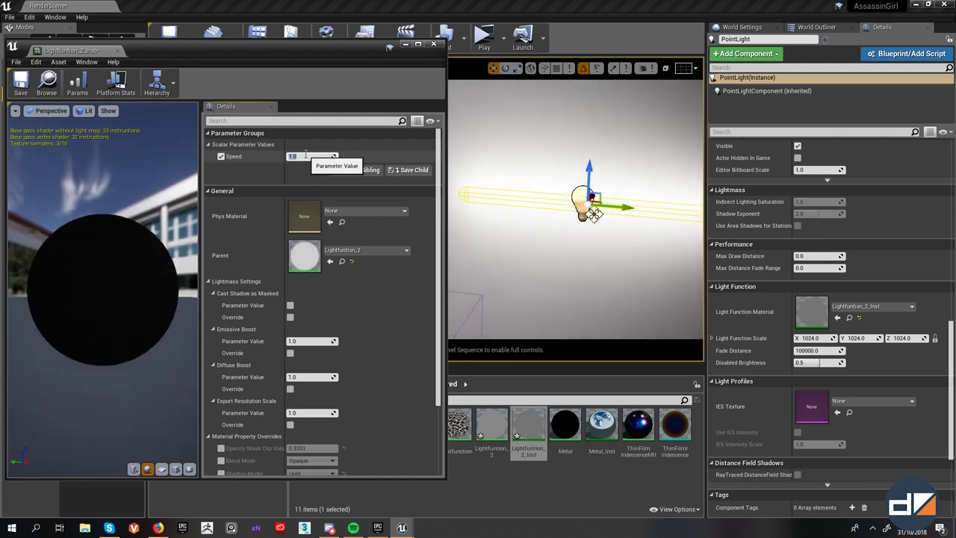
type("0.5")
key("Return")
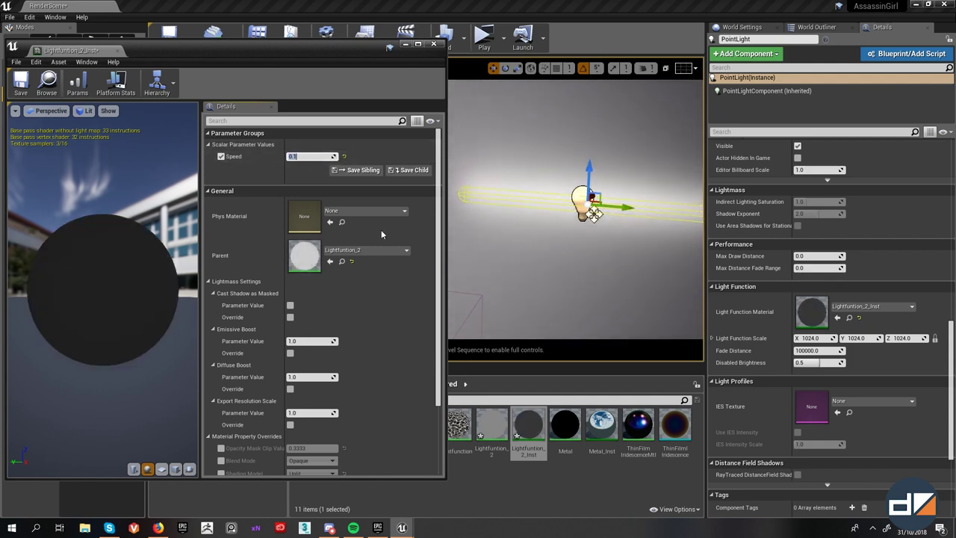
- Open the parent Lightfuntion_2 material from the instance and add a Sine node below the Multiply node
double_click(305, 259)
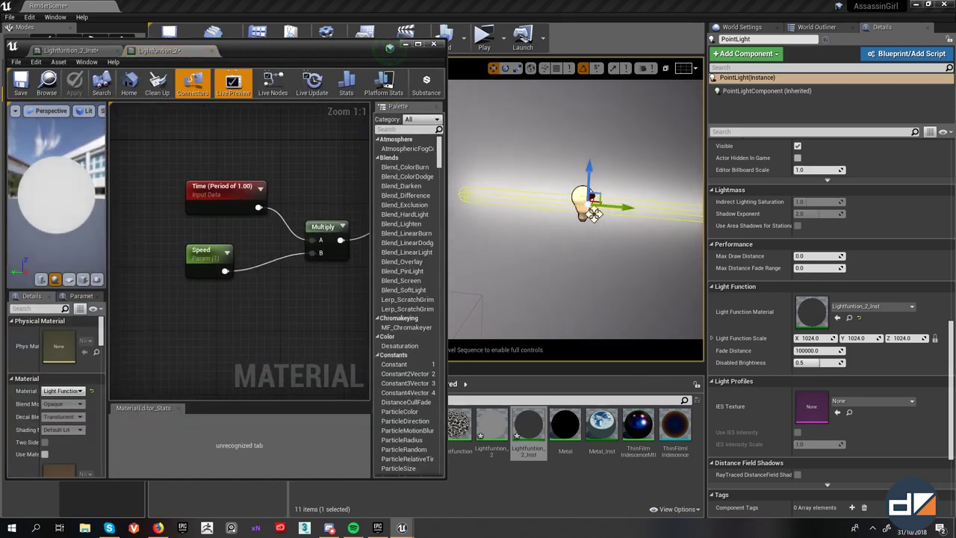
right_click_drag(263, 336, 263, 329)
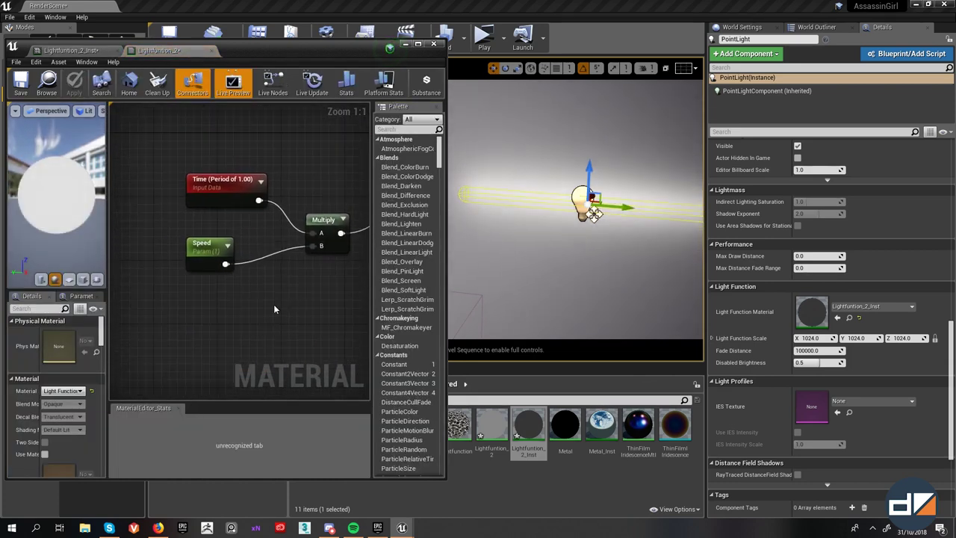
right_click(283, 298)
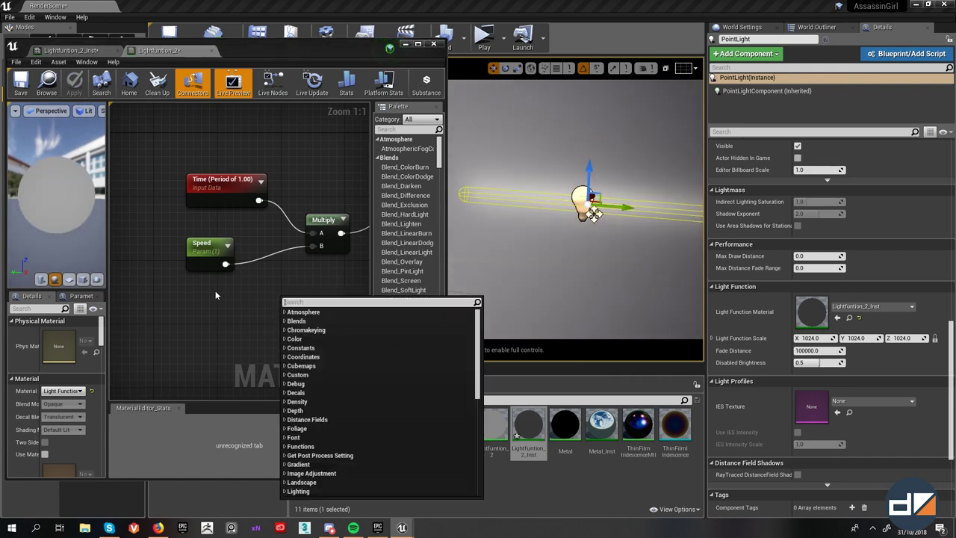
type("sine")
key("Return")
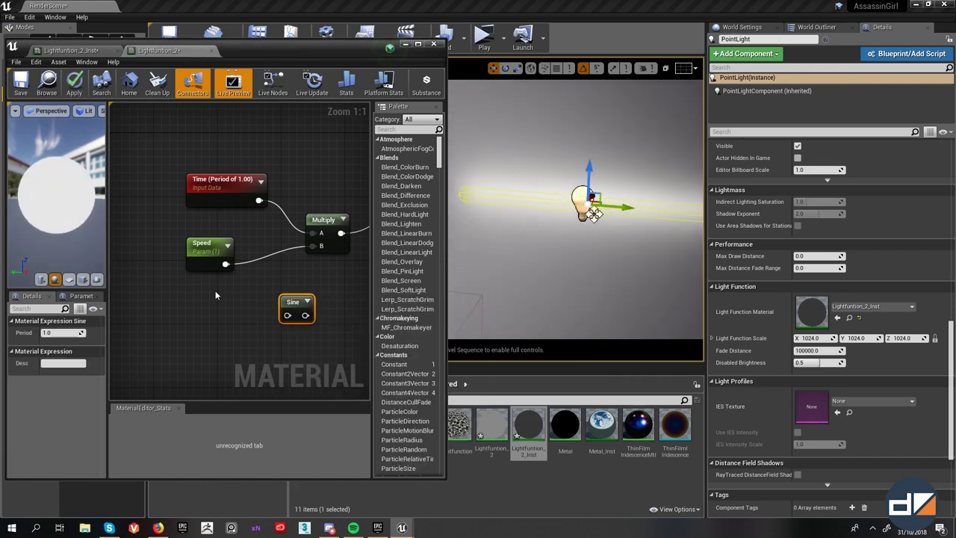
- Preview the Sine node on the material sphere and stop previewing it
right_click(297, 293)
left_click(344, 296)
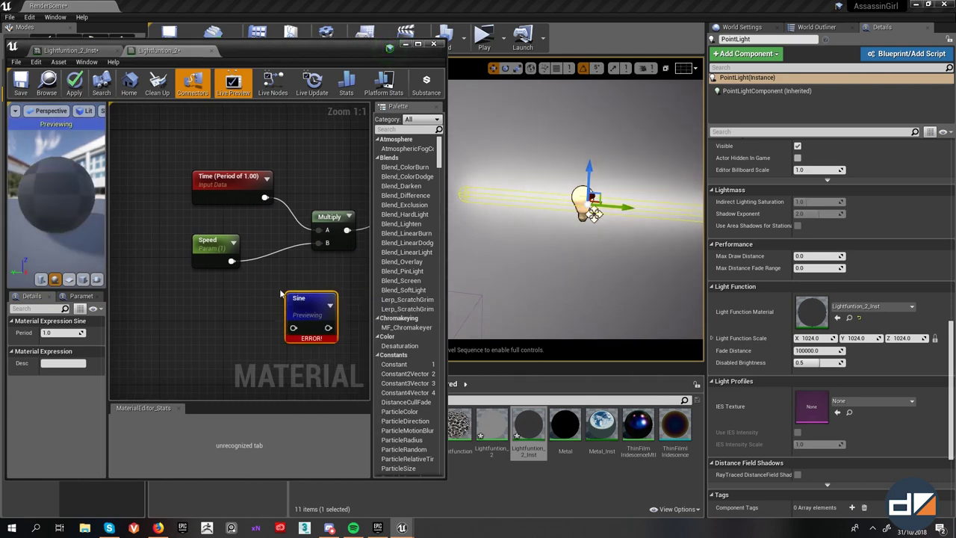
left_click(234, 308)
right_click_drag(298, 275, 180, 278)
right_click(171, 305)
left_click(225, 309)
right_click_drag(226, 310, 334, 316)
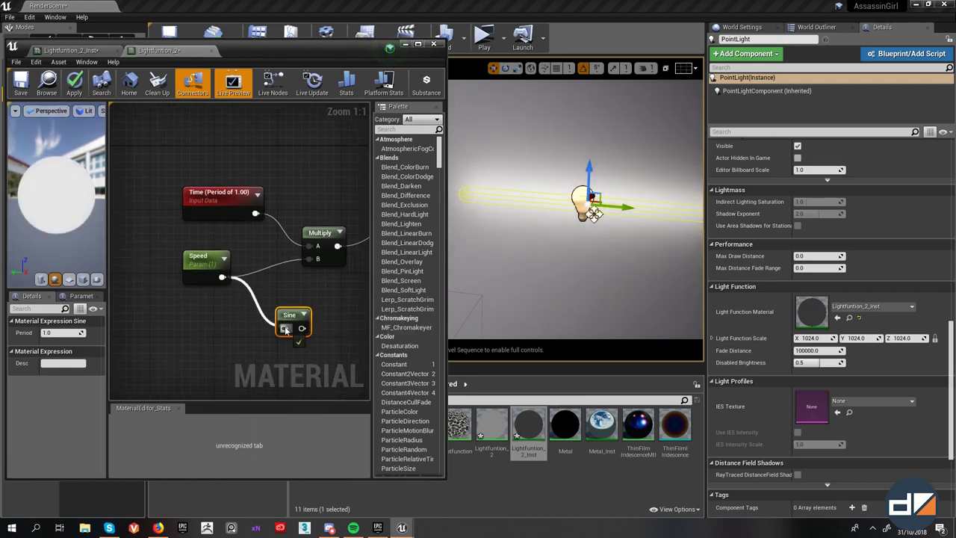
- Try linking the Speed parameter to the Sine node and delete the Sine node from the Lightfuntion_2 graph
left_click_drag(285, 330, 273, 286)
left_click(228, 315)
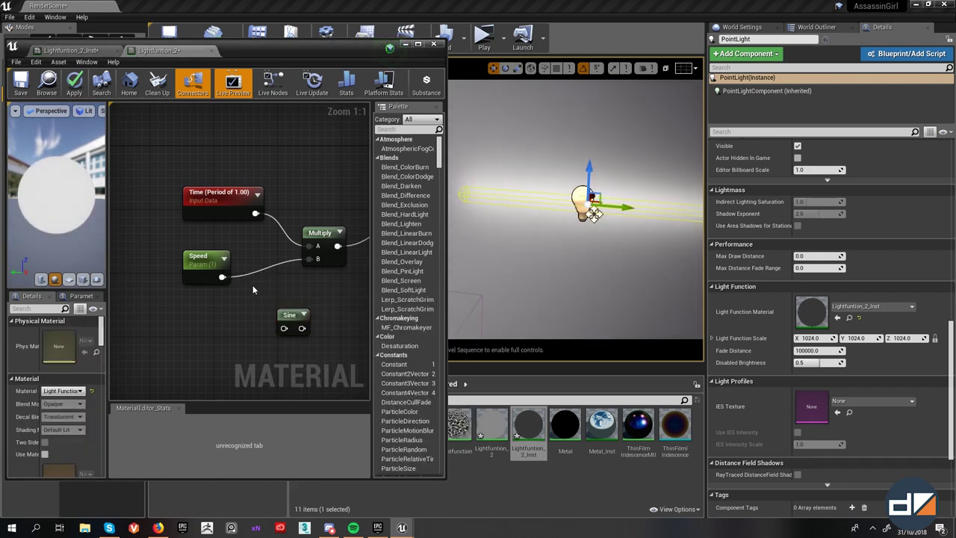
right_click_drag(253, 284, 204, 300)
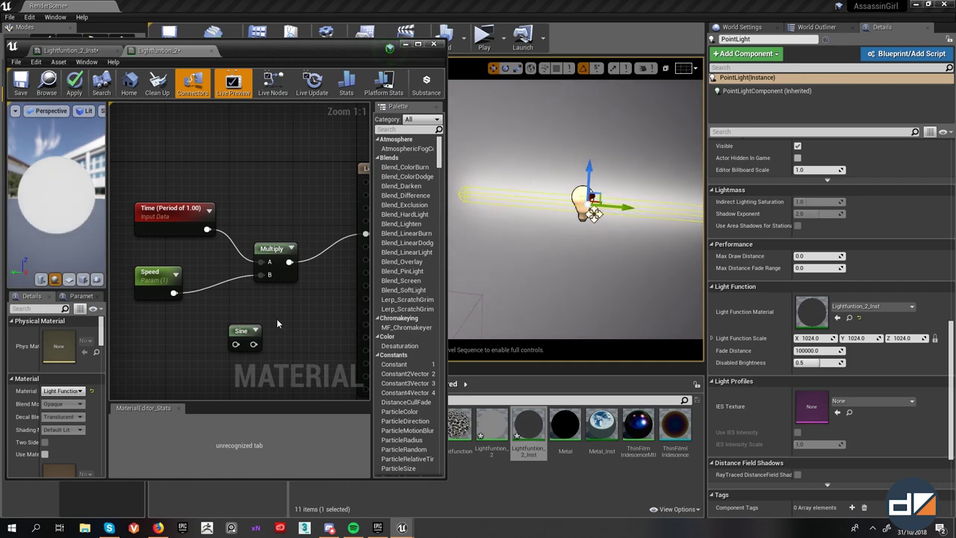
right_click_drag(297, 324, 280, 282)
scroll(215, 320, "down", 2)
left_click(272, 219)
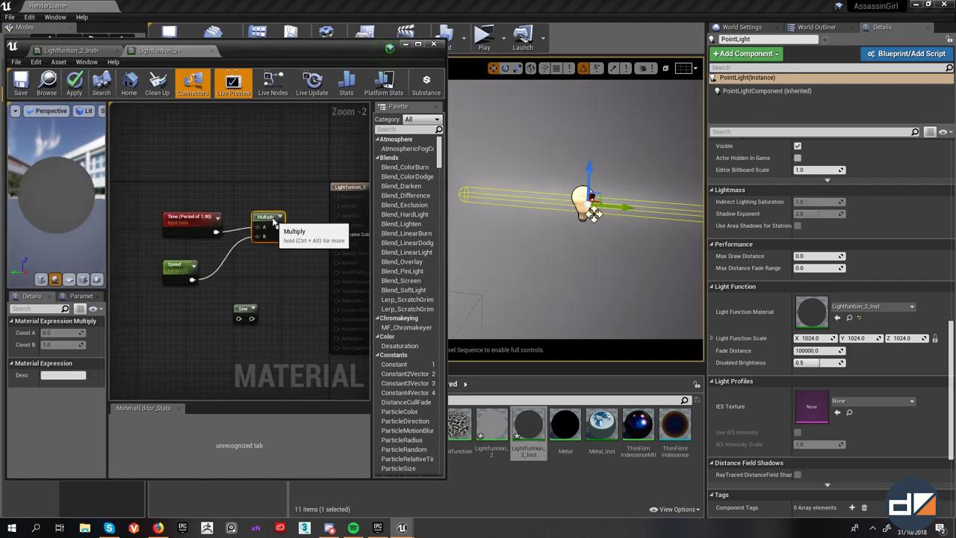
left_click(244, 305)
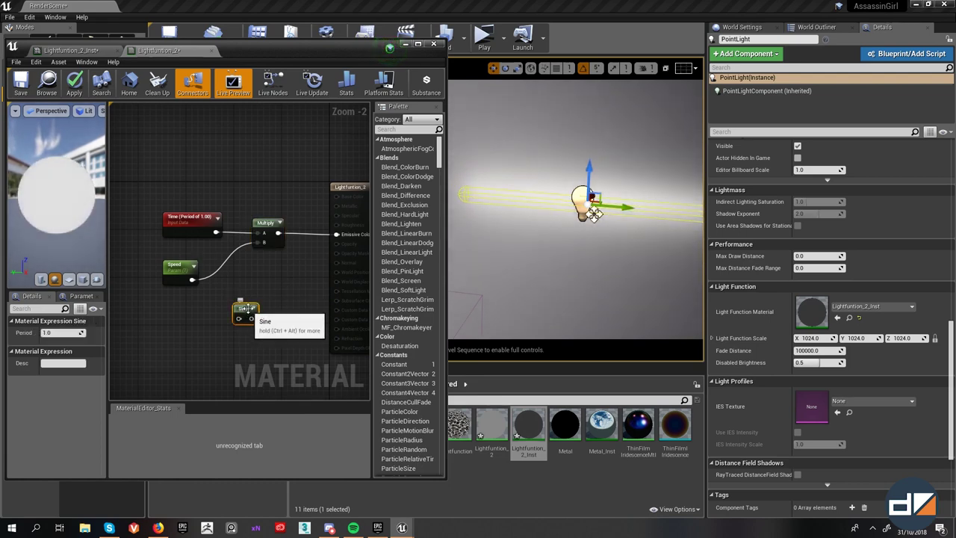
key("Delete")
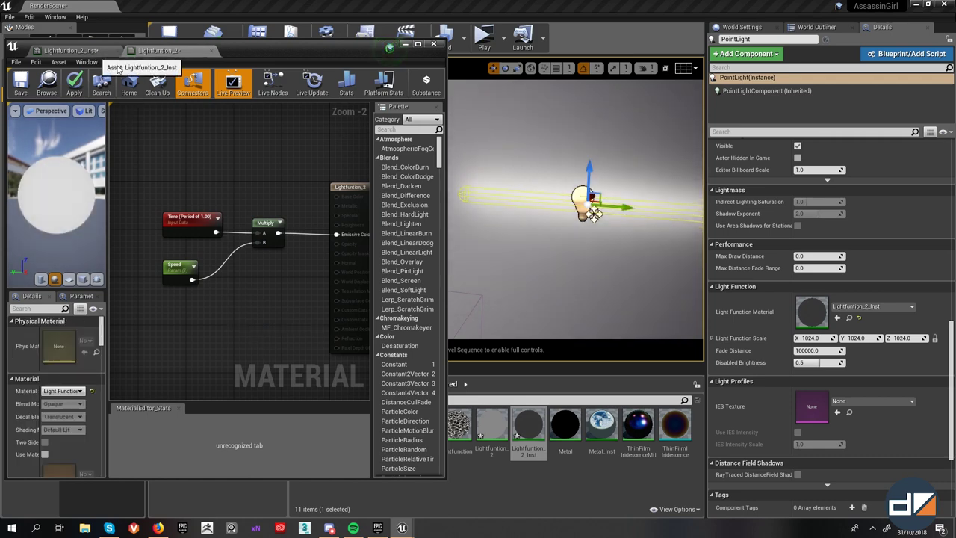
- Rename the Speed parameter of the Lightfuntion_2 material as Strength
left_click(69, 50)
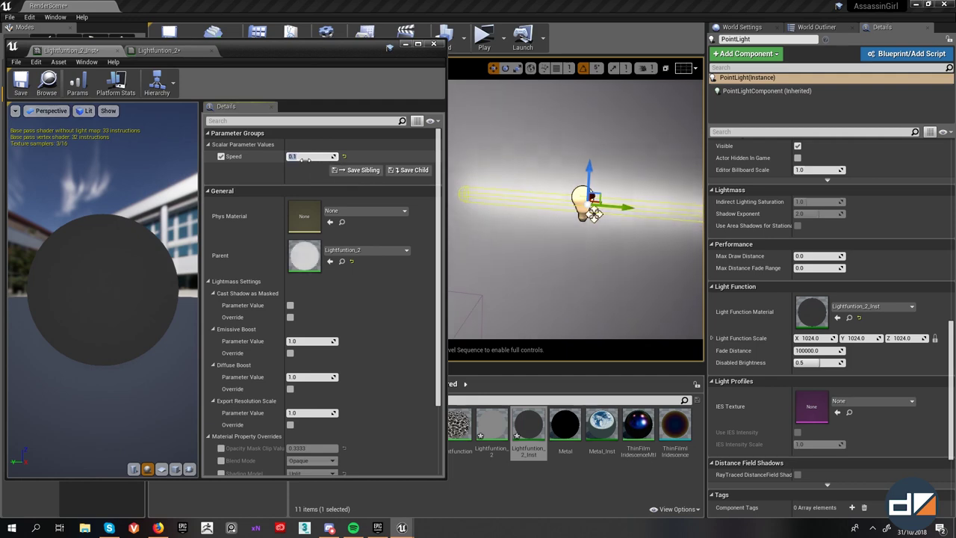
left_click(158, 50)
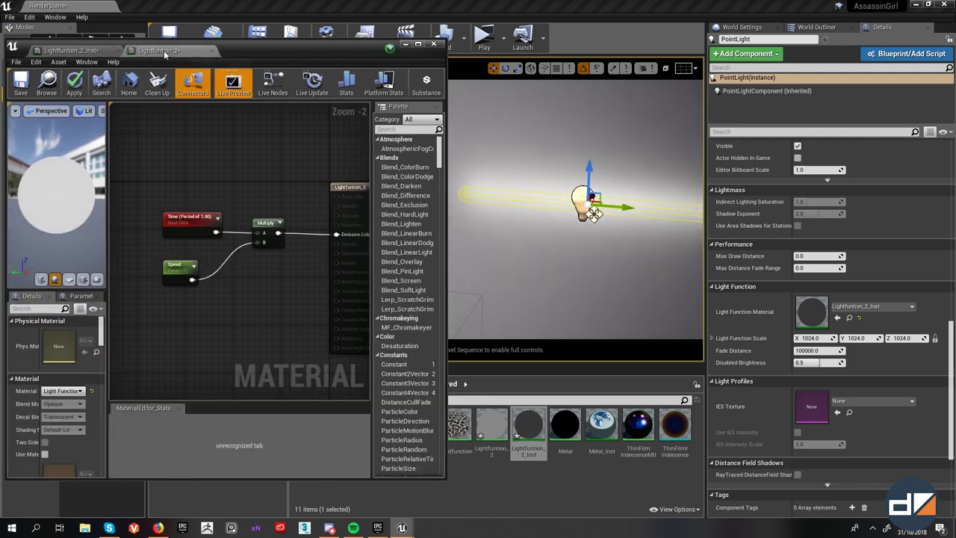
left_click(182, 265)
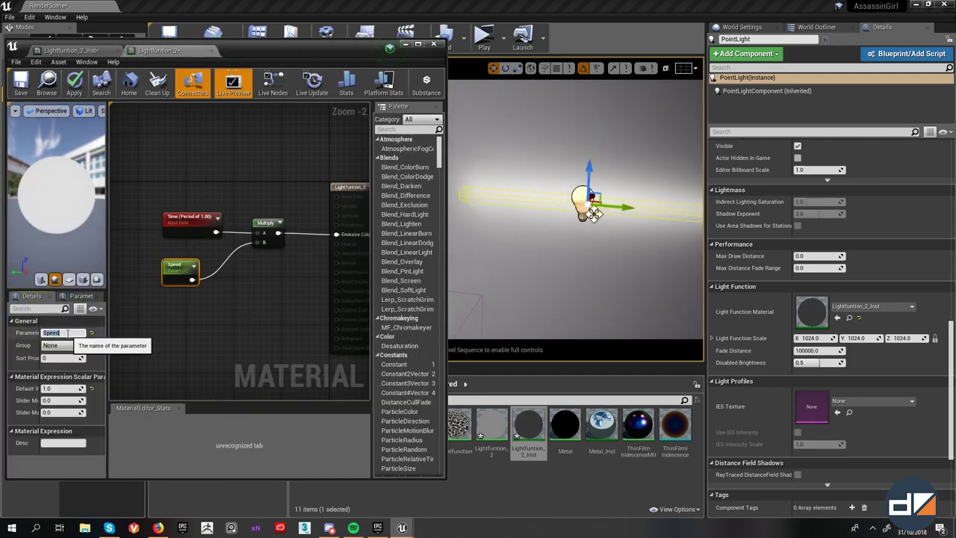
left_click(70, 333)
type("Streng")
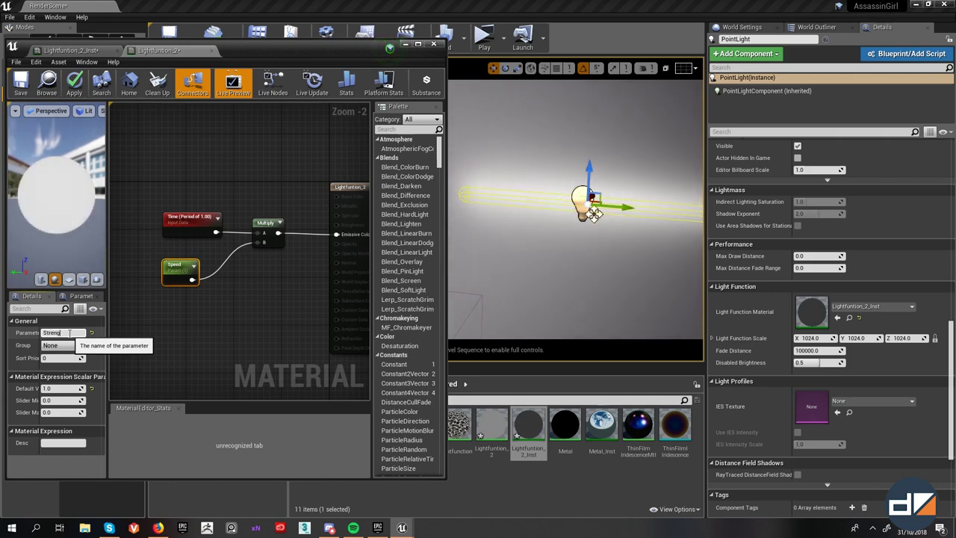
type("th")
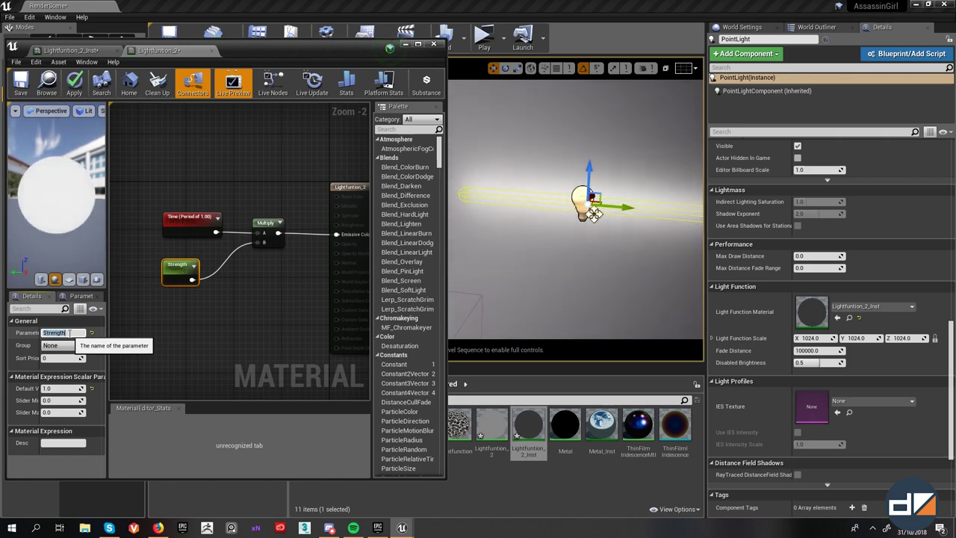
- Try the Time node with Ignore Pause on and Period off, and restore both settings
left_click(190, 219)
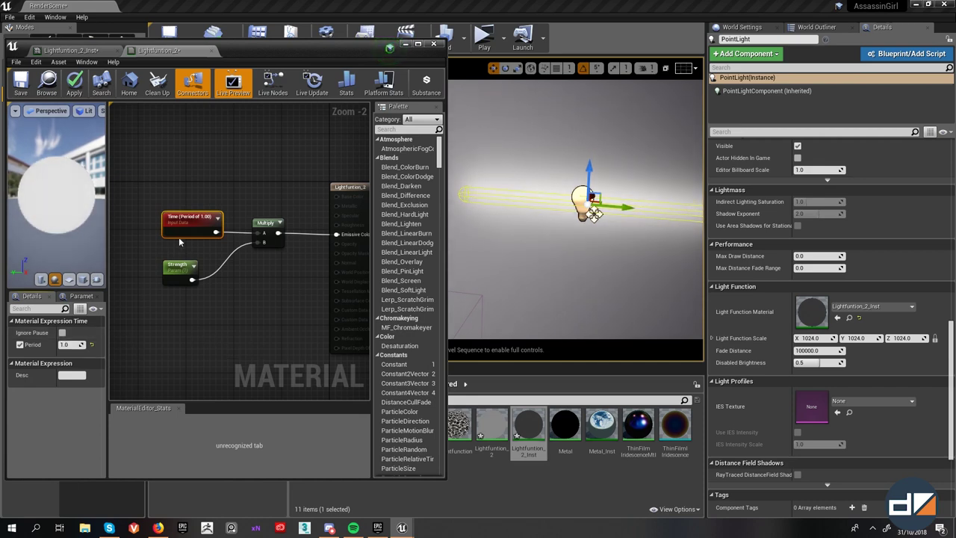
left_click(62, 333)
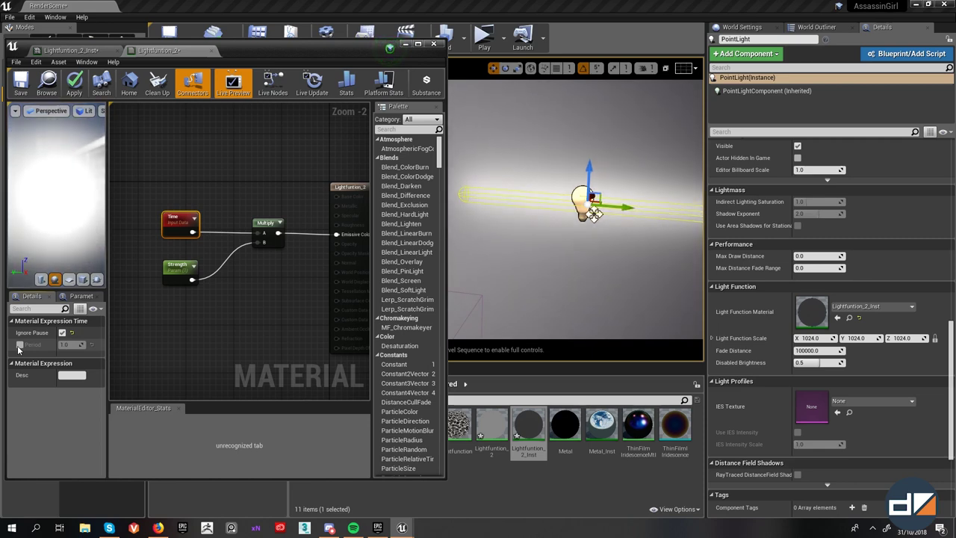
left_click(20, 346)
left_click(62, 334)
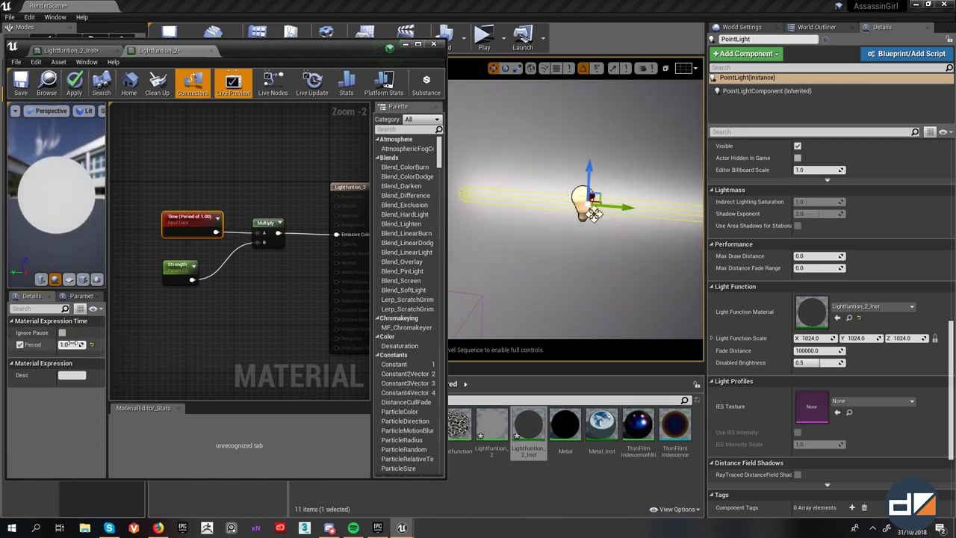
- Try Time node periods of 0.5 and 0.1 to compare the brightness of the preview sphere
left_click(70, 345)
type("0.5")
key("Return")
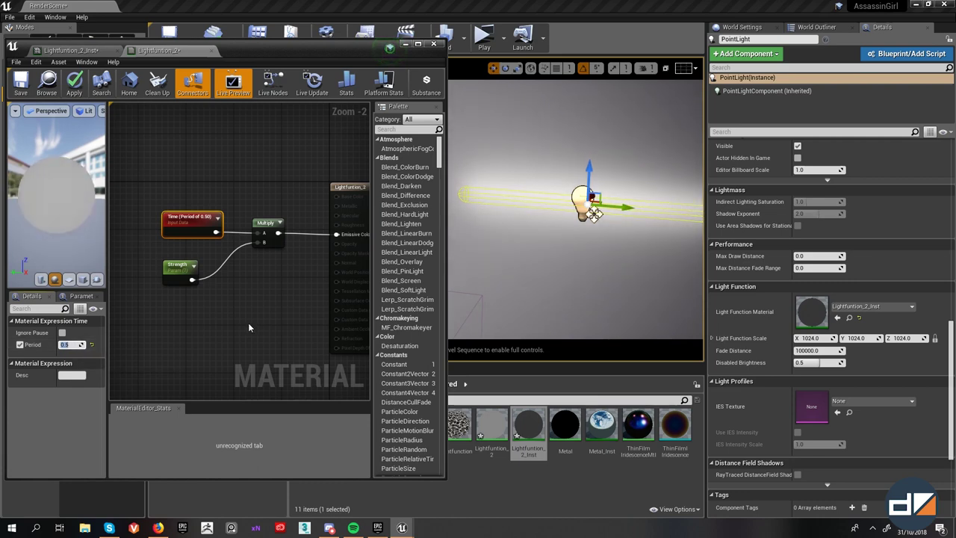
right_click_drag(248, 322, 244, 341)
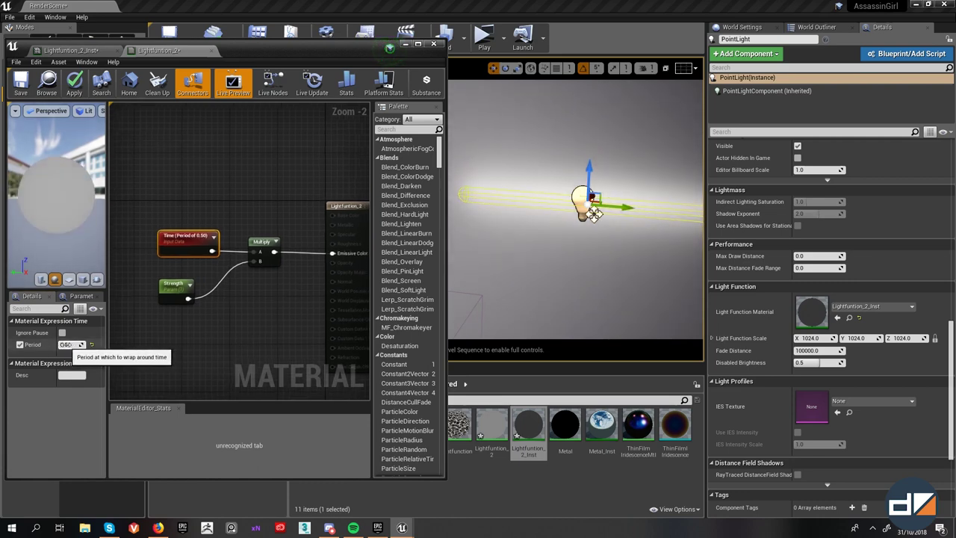
left_click(69, 346)
type("0.1")
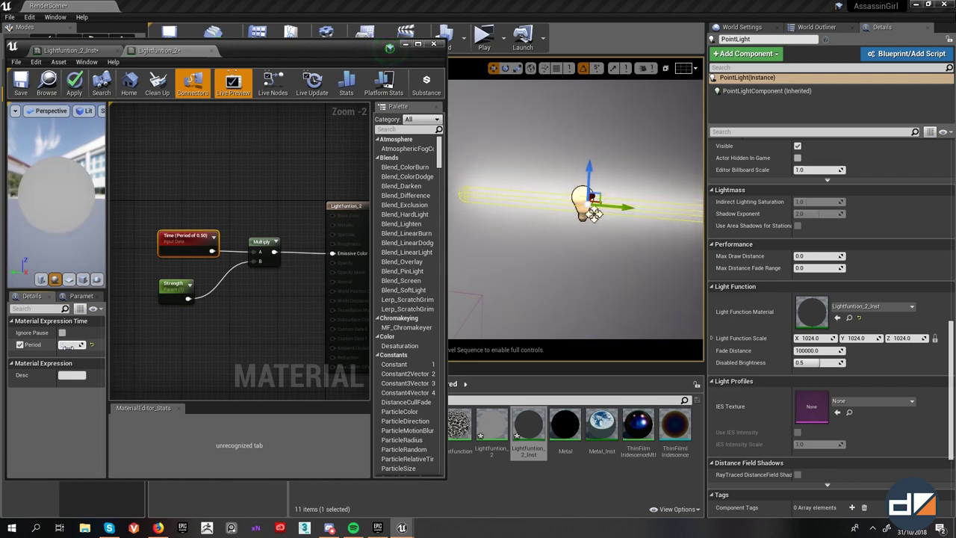
key("Return")
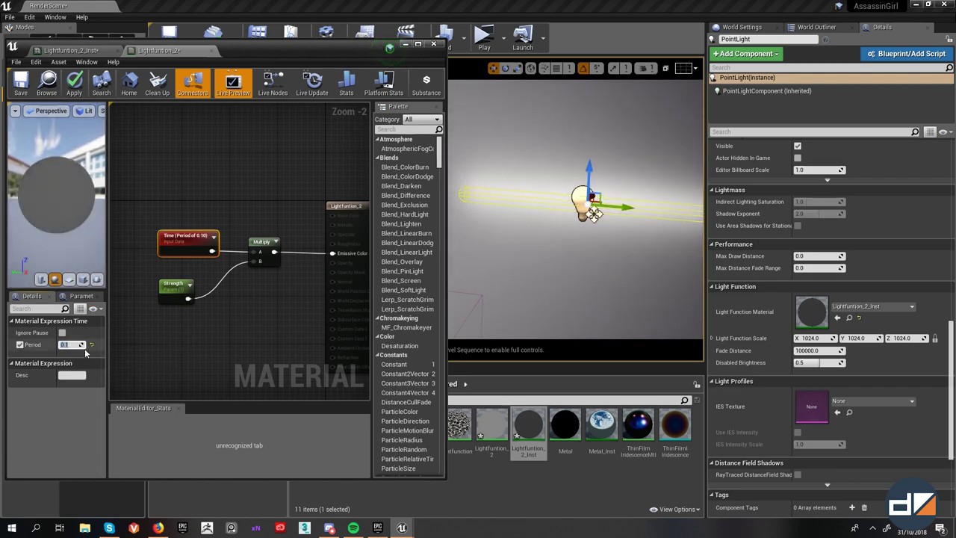
- Compare periods of 0.5 and 0.1 again on the Time node and set the period to 1
type(".5")
key("Return")
type(".")
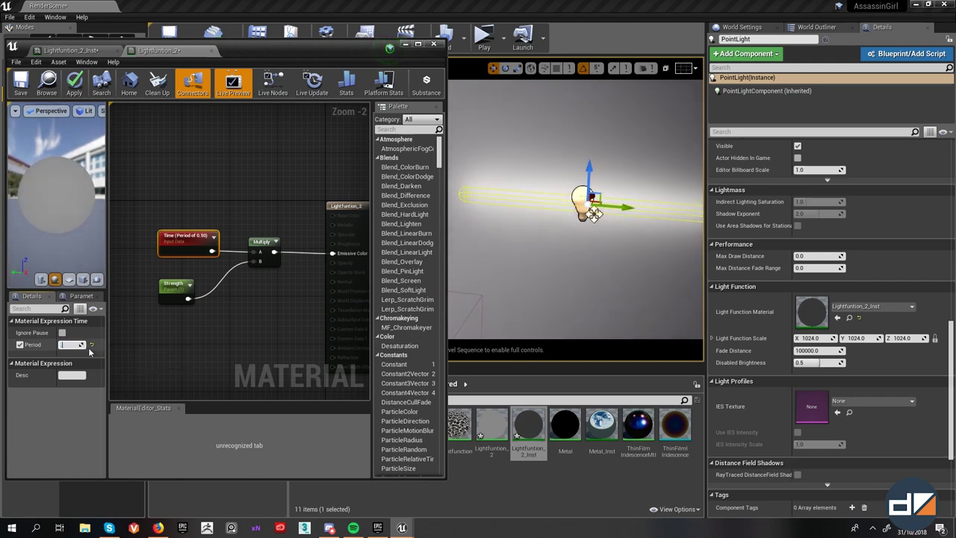
type("1")
key("Return")
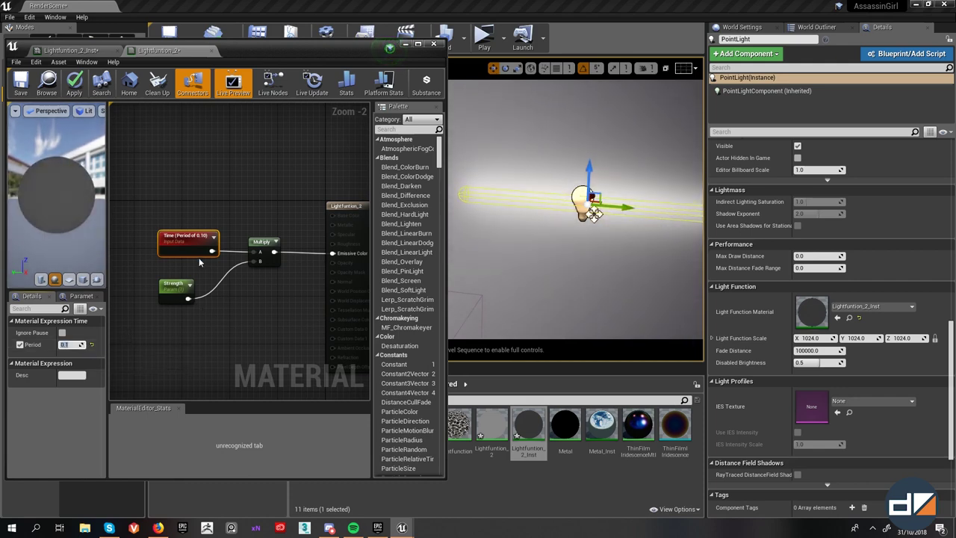
type("1")
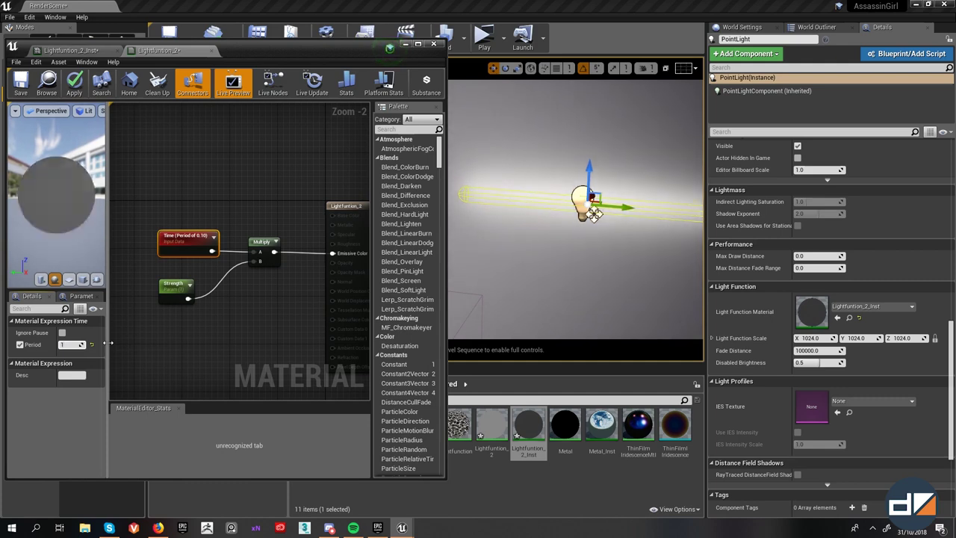
key("Return")
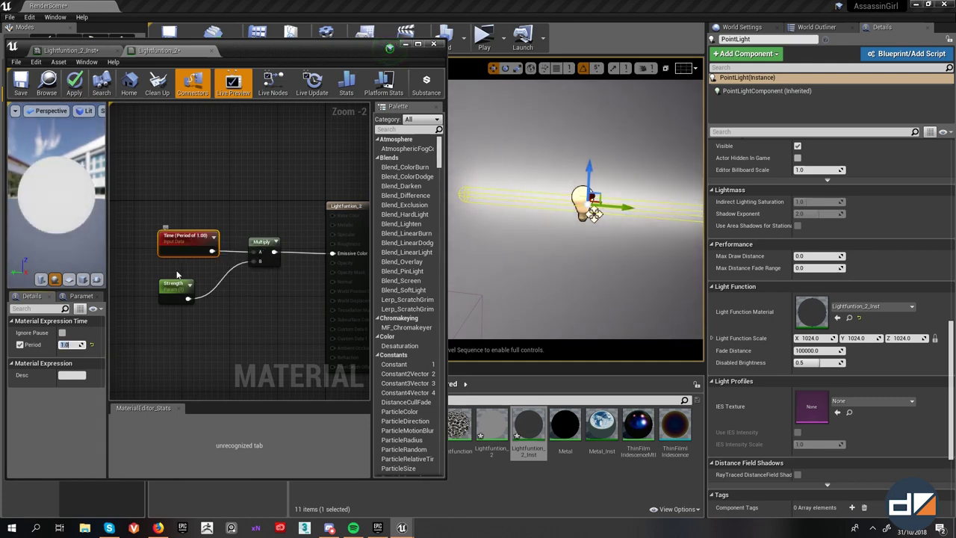
- Move the Strength node closer beneath the Time node and compare the graph with the material instance's parameters
left_click_drag(175, 295, 181, 290)
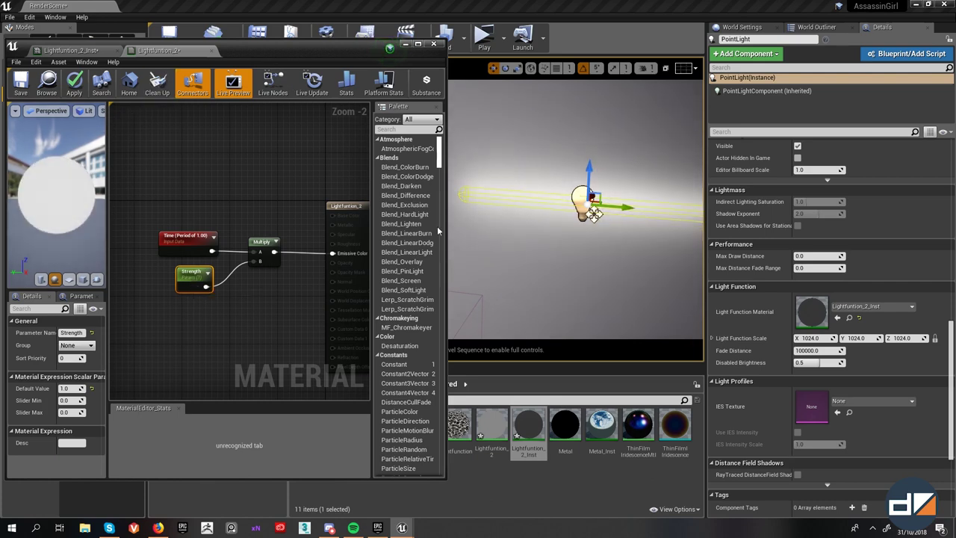
left_click(272, 83)
left_click(95, 51)
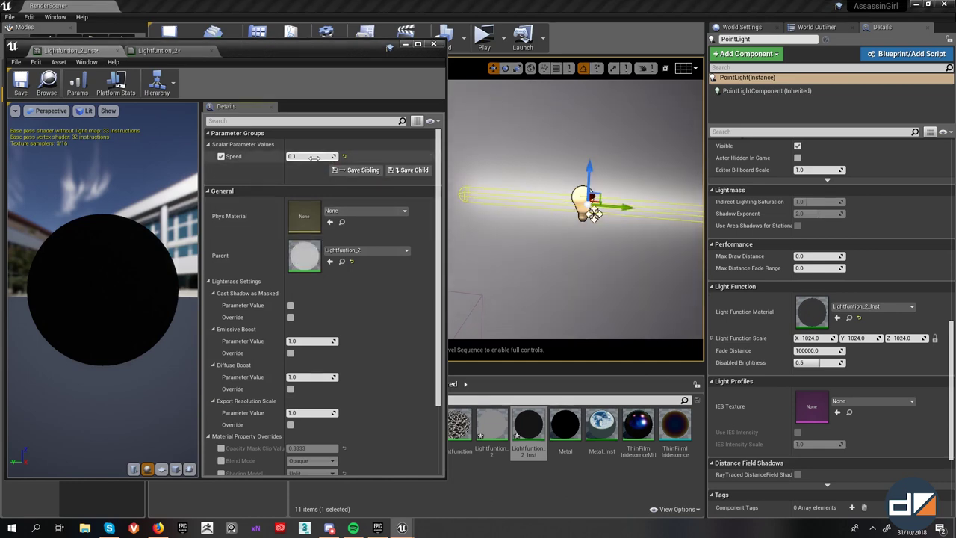
left_click(160, 50)
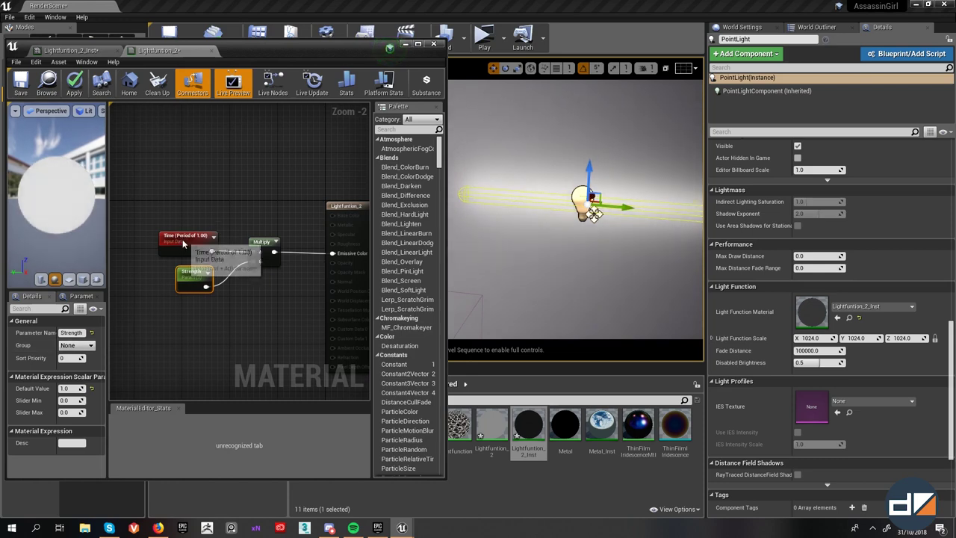
left_click(183, 244)
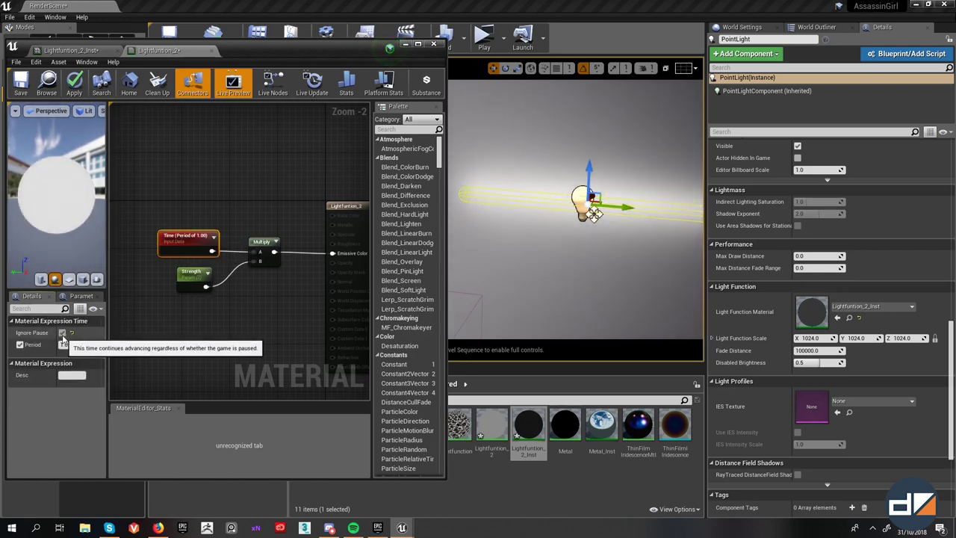
left_click(51, 50)
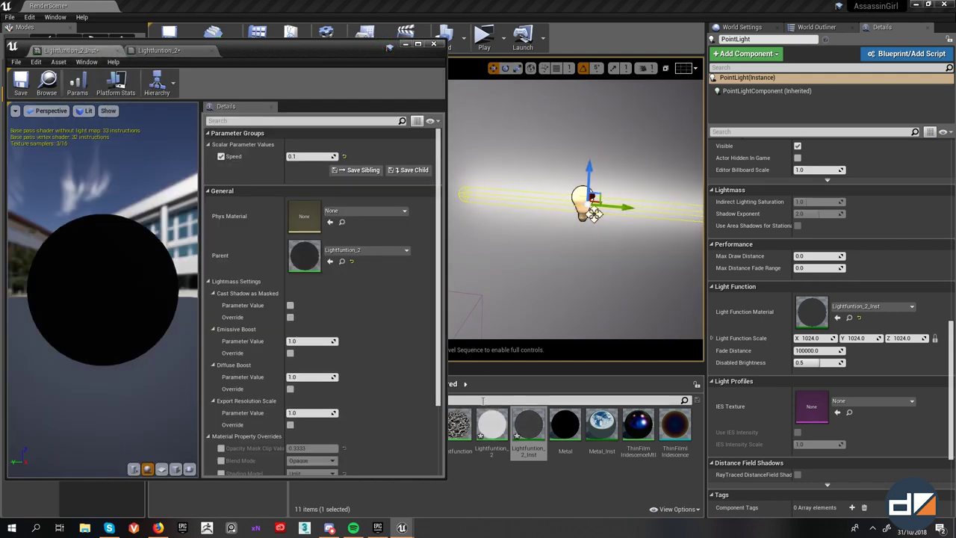
left_click(157, 51)
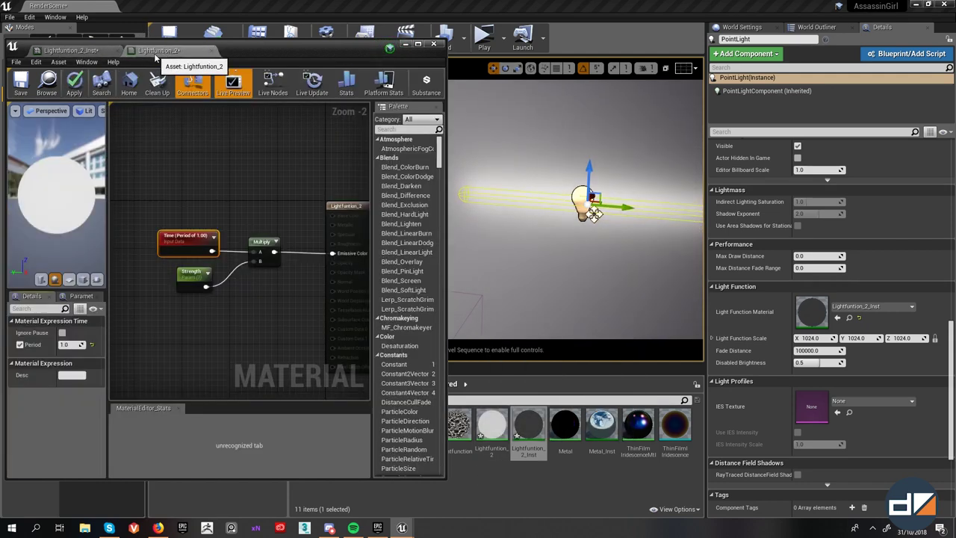
- Close the Lightfuntion_2 material without applying its changes and close its instance
middle_click(166, 54)
left_click(550, 295)
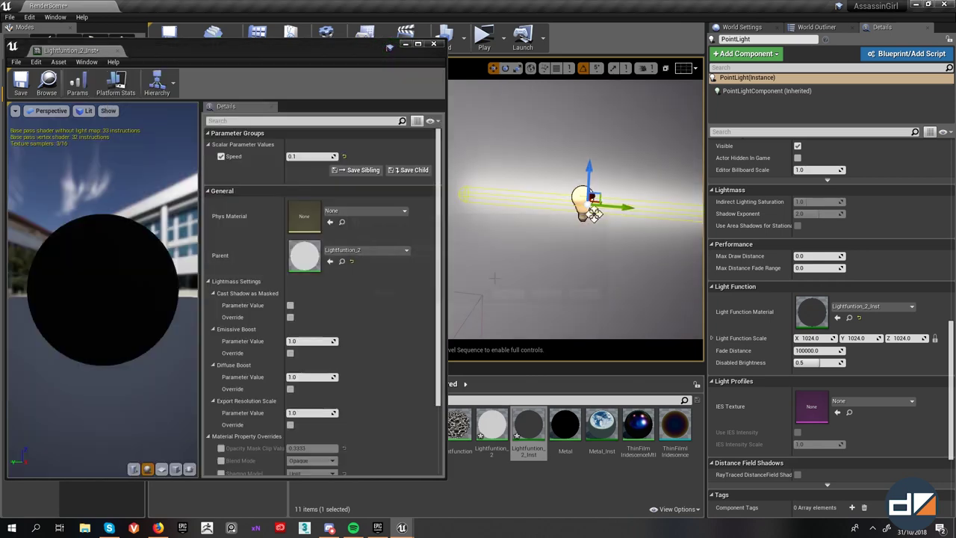
middle_click(94, 52)
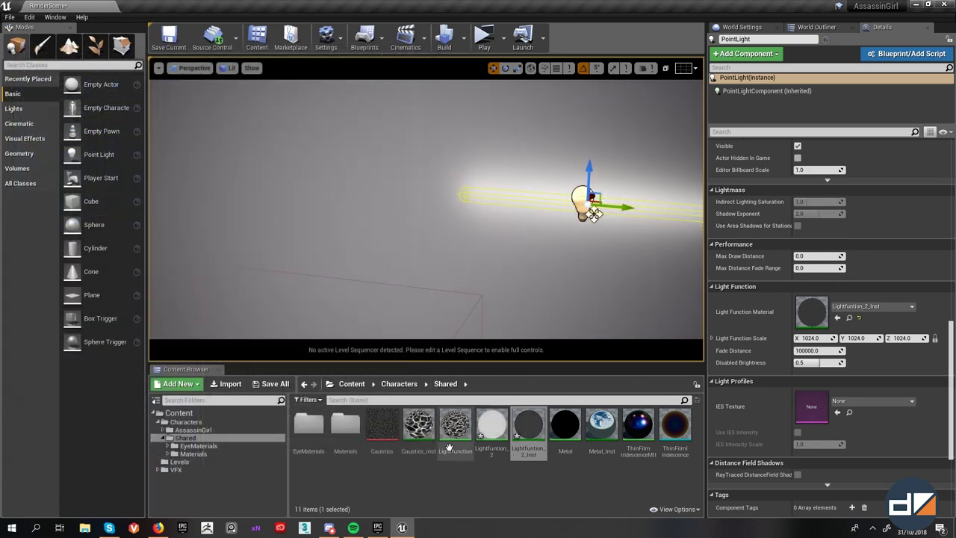
- Open the Lightfunction material and examine the Caustics texture used by its Texture Sample node
double_click(449, 446)
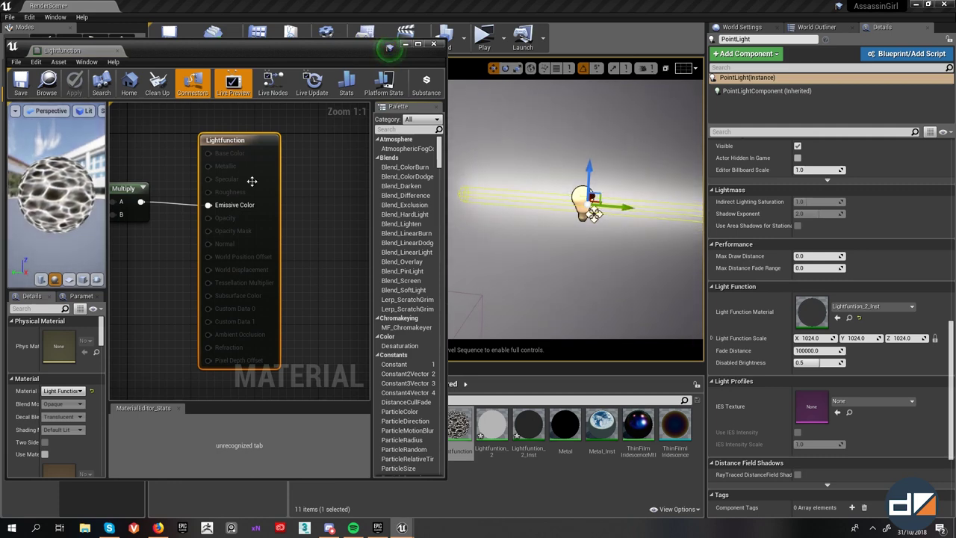
right_click_drag(144, 140, 353, 112)
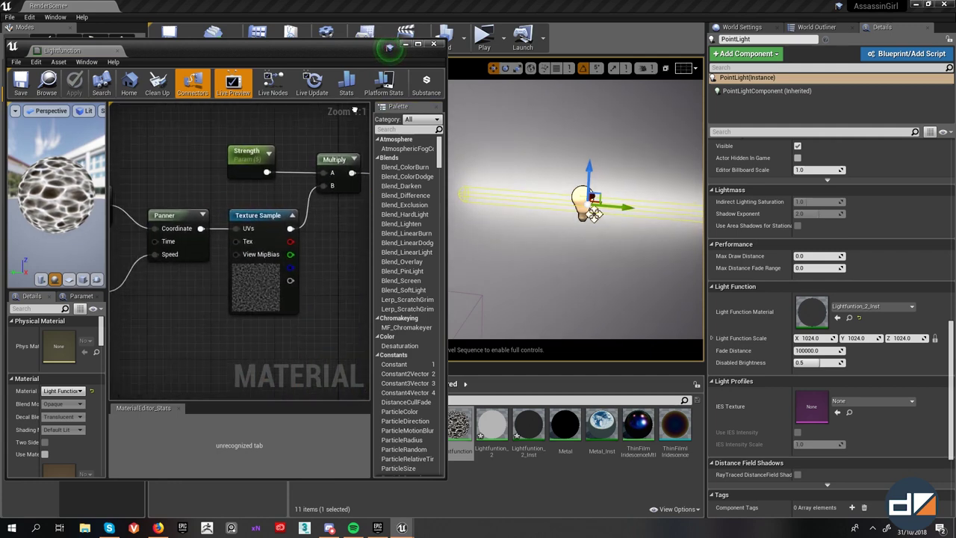
scroll(270, 128, "down", 2)
right_click_drag(283, 308, 310, 249)
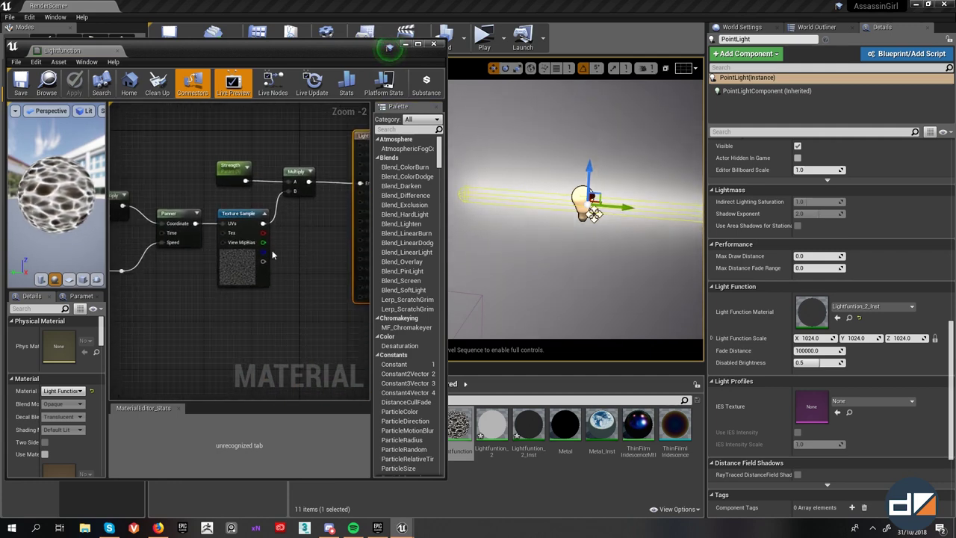
left_click(242, 273)
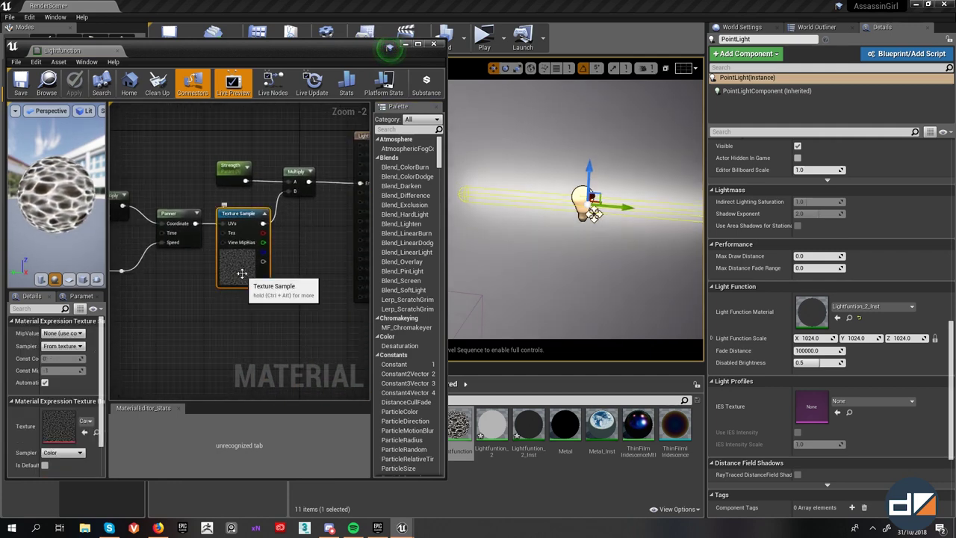
double_click(58, 437)
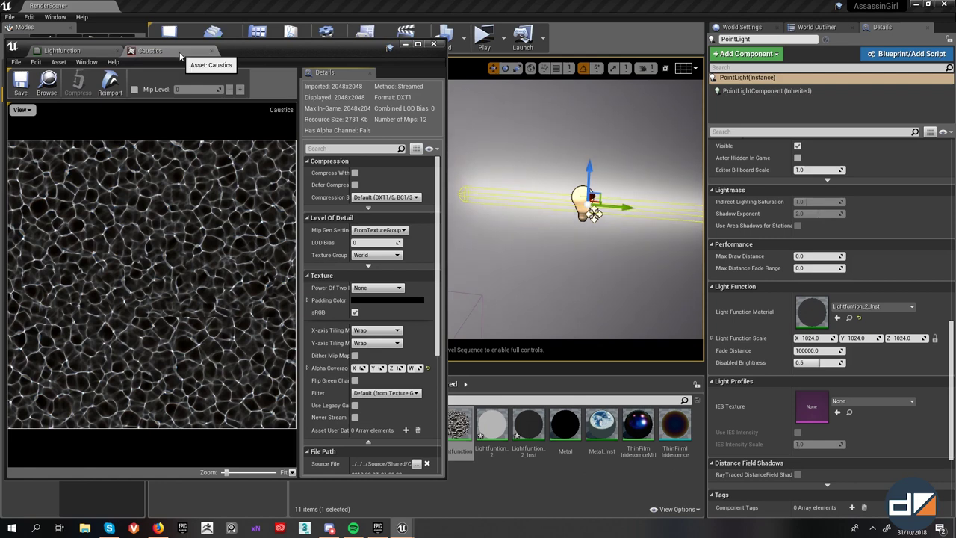
left_click(214, 50)
right_click_drag(309, 267, 274, 299)
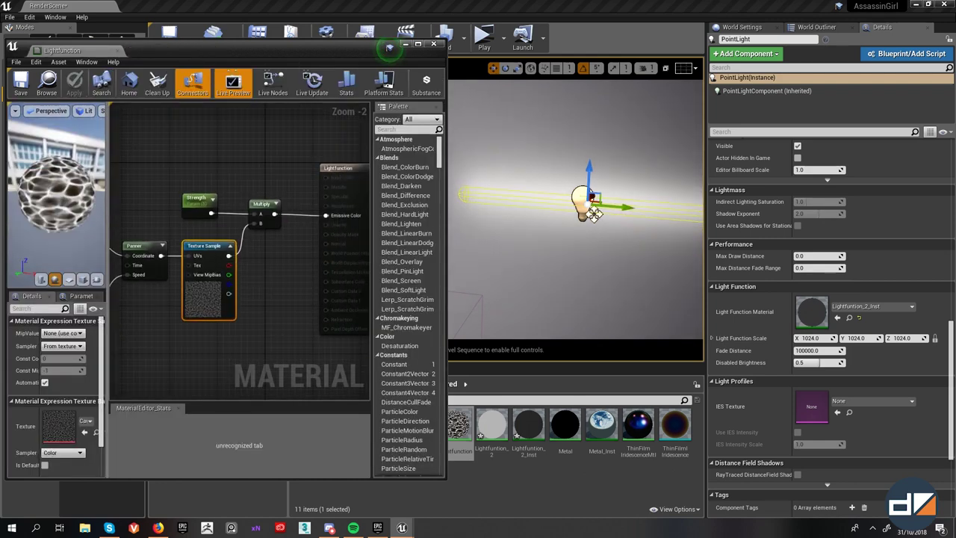
- Connect the Texture Sample output directly to Emissive Color, bypassing the Strength and Multiply nodes
mouse_move(139, 199)
right_mouse_down()
mouse_move(208, 183)
mouse_move(142, 189)
right_mouse_up()
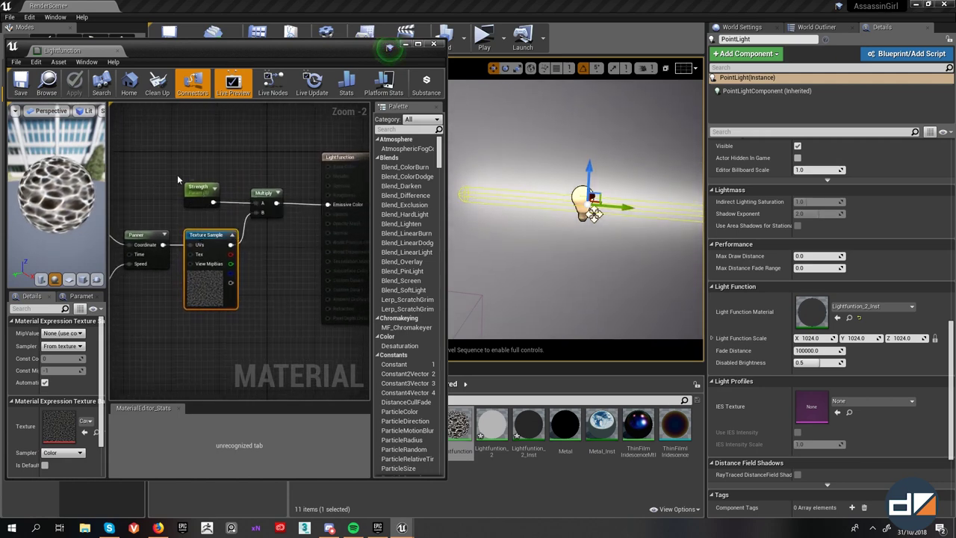
left_click_drag(274, 207, 284, 218)
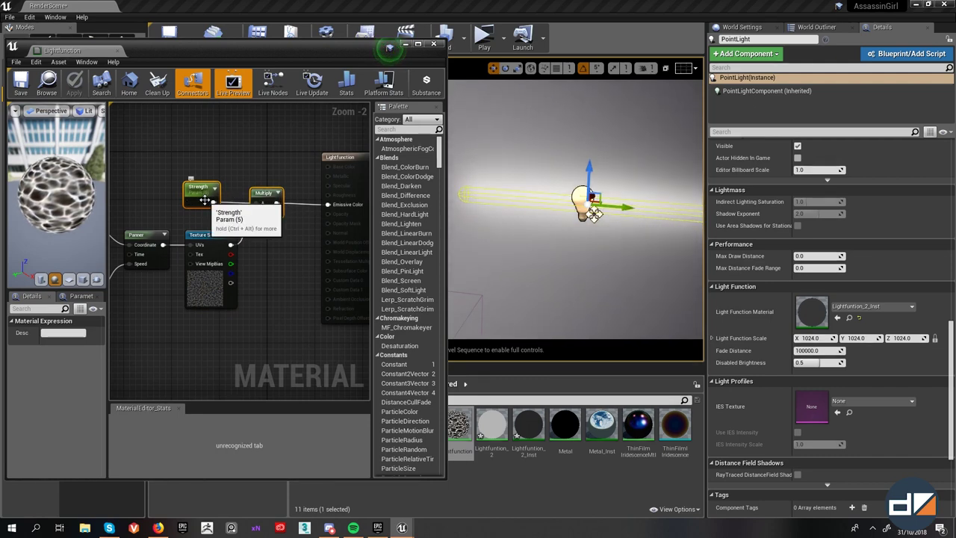
left_click_drag(231, 244, 328, 205)
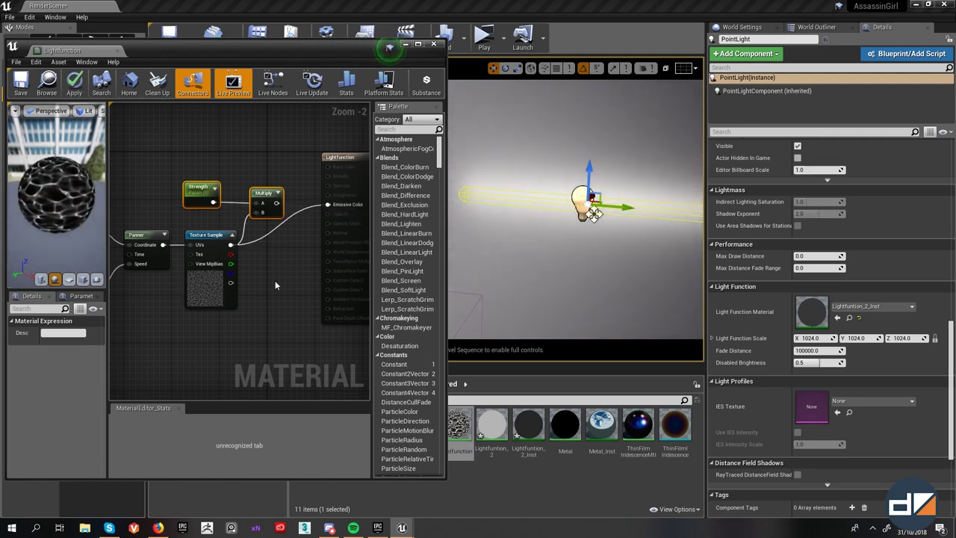
- Examine the TexCoord, Tiling and Multiply nodes that feed the Panner's coordinate input
right_click_drag(275, 282, 401, 255)
mouse_move(253, 322)
right_mouse_down()
mouse_move(308, 329)
mouse_move(254, 335)
right_mouse_up()
left_click_drag(153, 147, 194, 215)
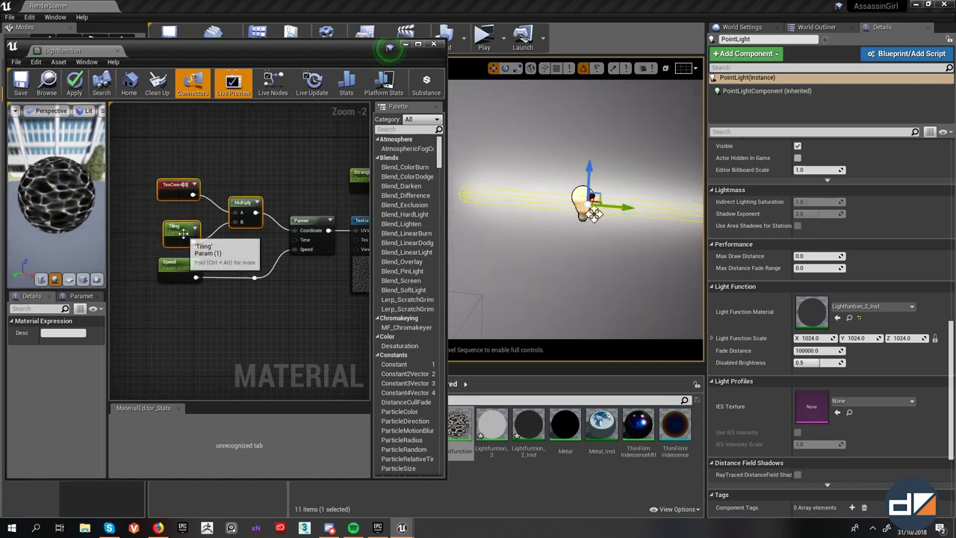
left_click(177, 191)
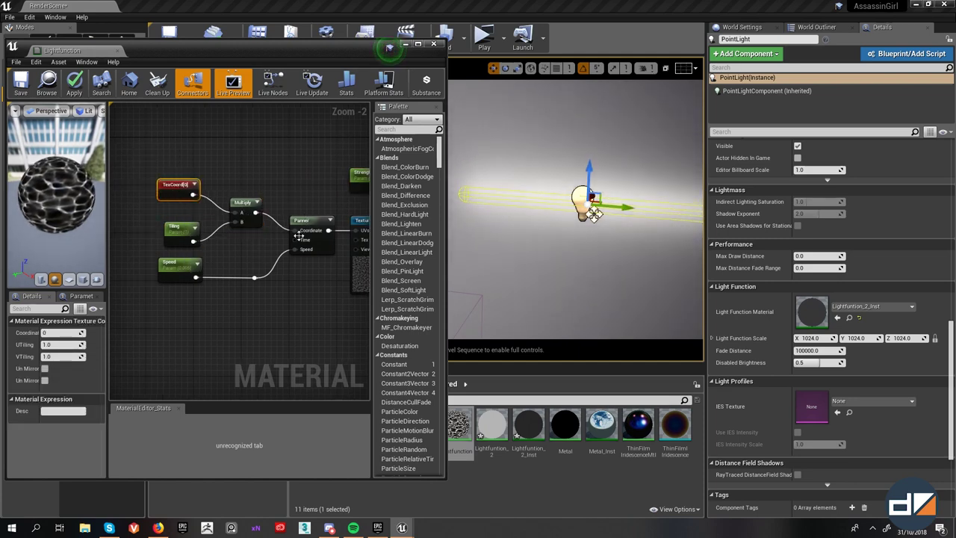
right_click_drag(321, 274, 321, 278)
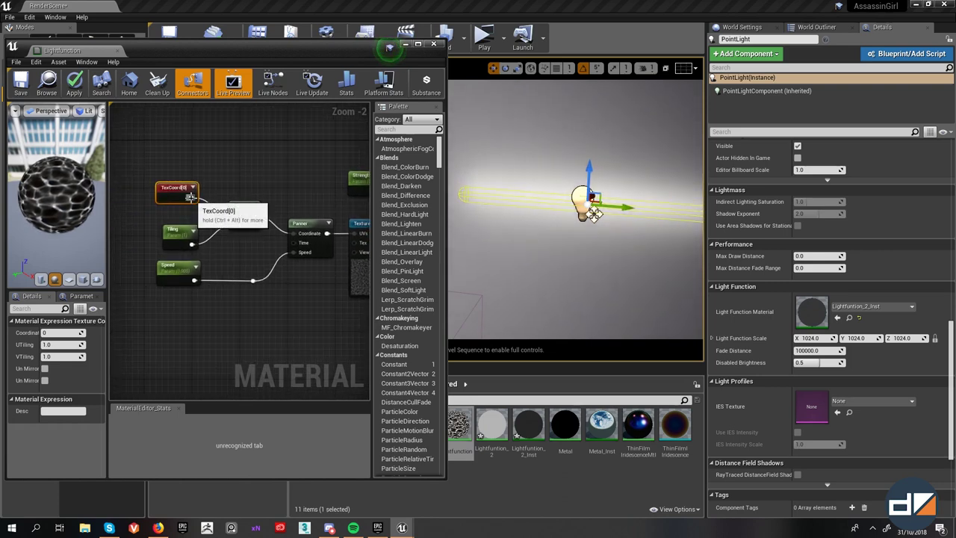
left_click(177, 228)
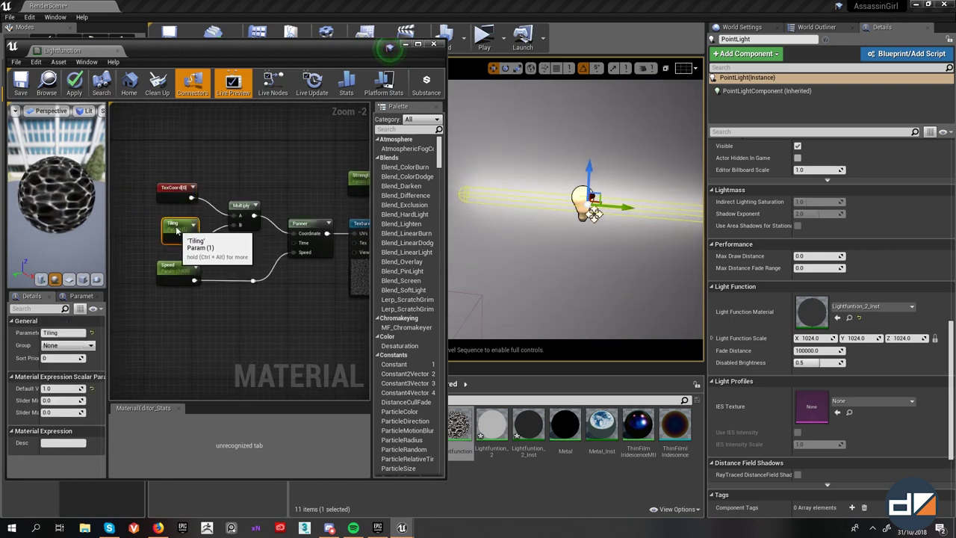
- Move the Panner below the Multiply node and disconnect it from both the Multiply and the Texture Sample
left_click_drag(322, 227, 310, 299)
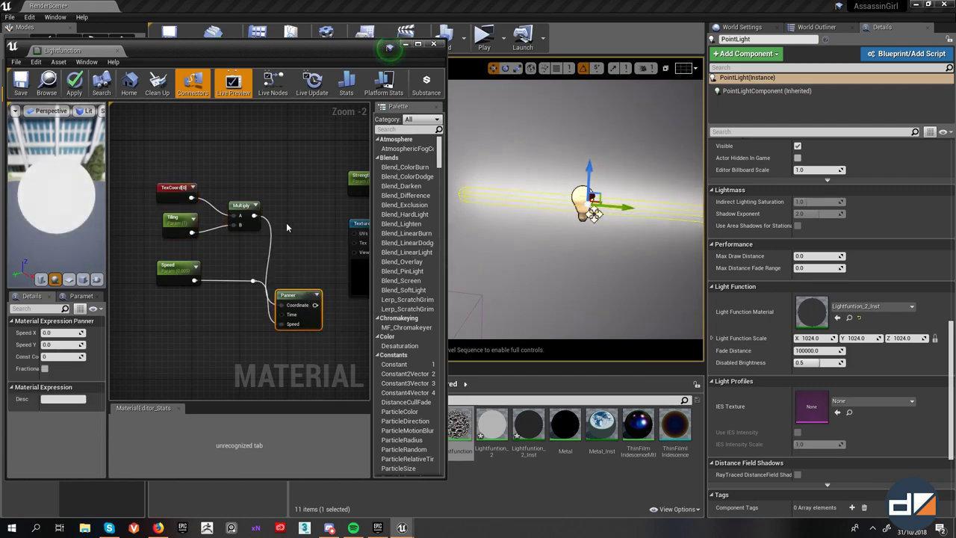
right_click_drag(306, 225, 273, 242)
left_click(243, 287)
left_click(212, 227)
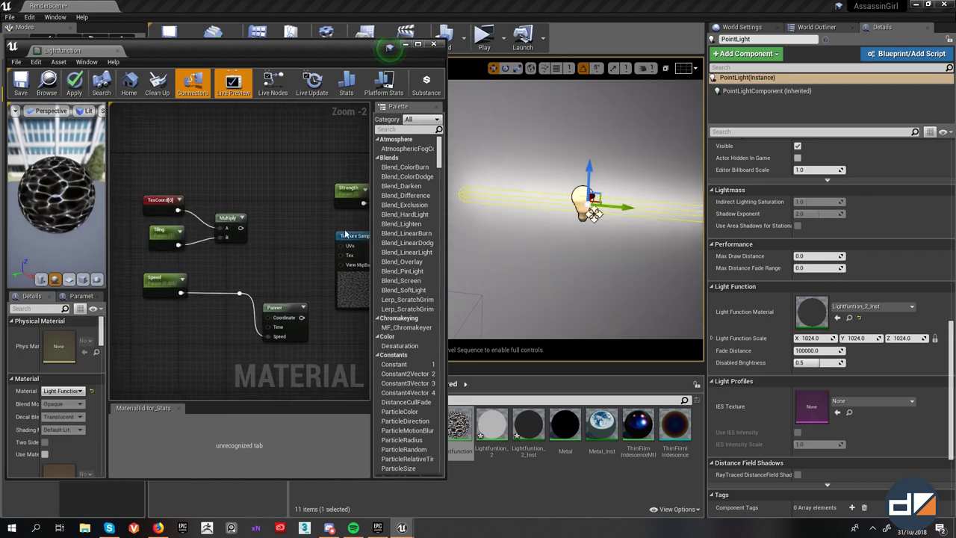
- Add a TextureCoordinate node above the tiling Multiply node and delete it again
right_click_drag(337, 222, 337, 202)
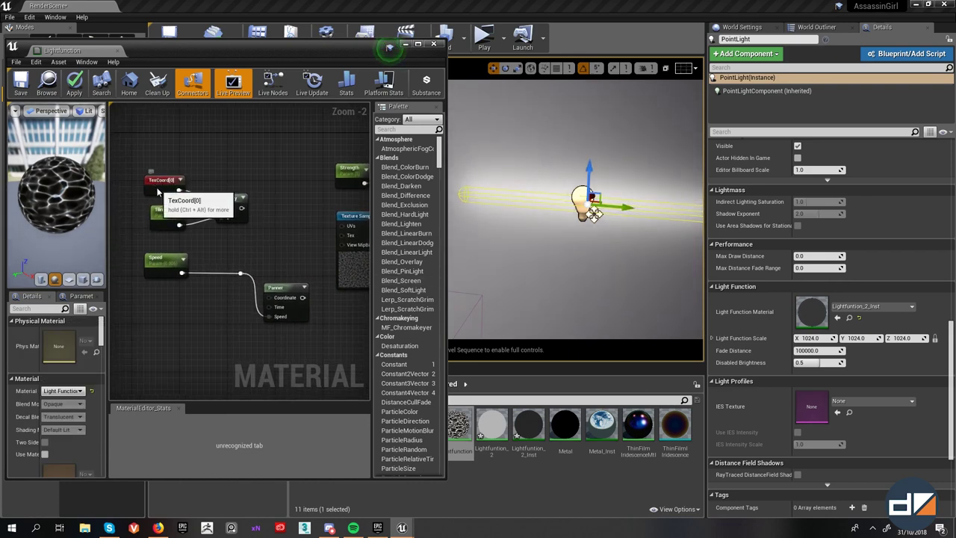
left_click(165, 182)
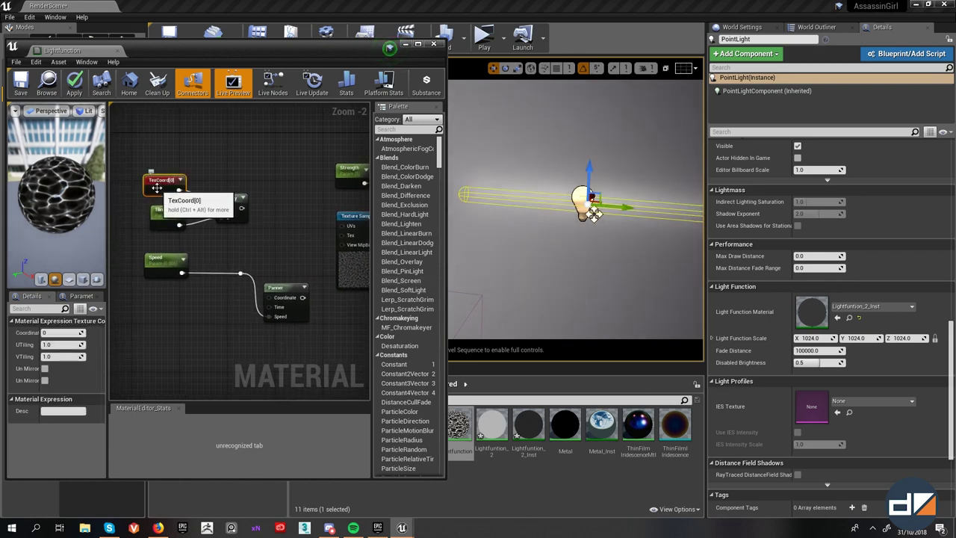
right_click(245, 161)
type("coordi")
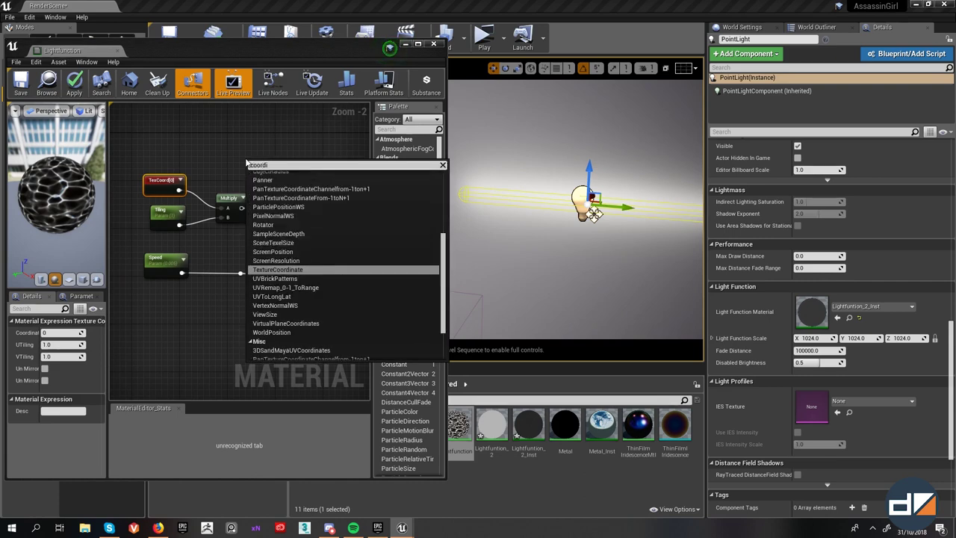
key("Return")
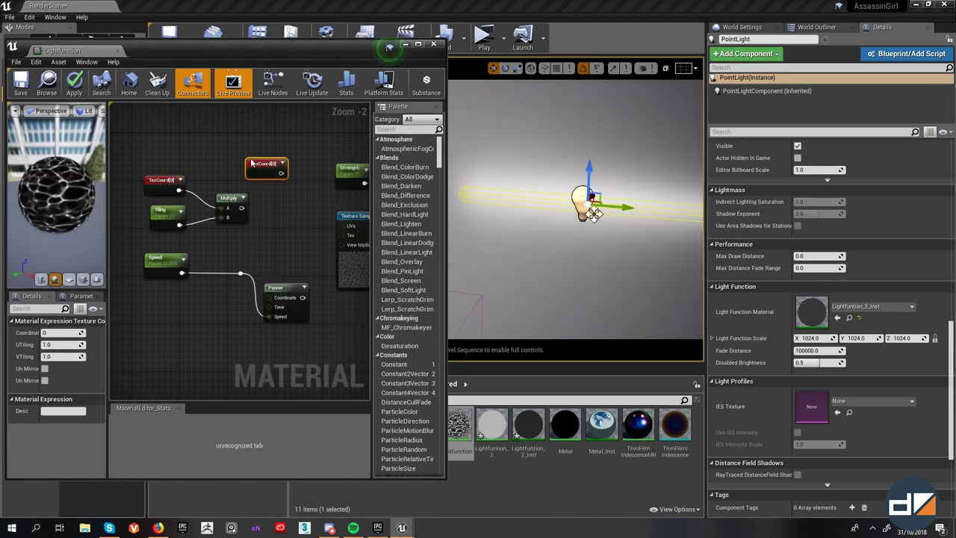
key("Delete")
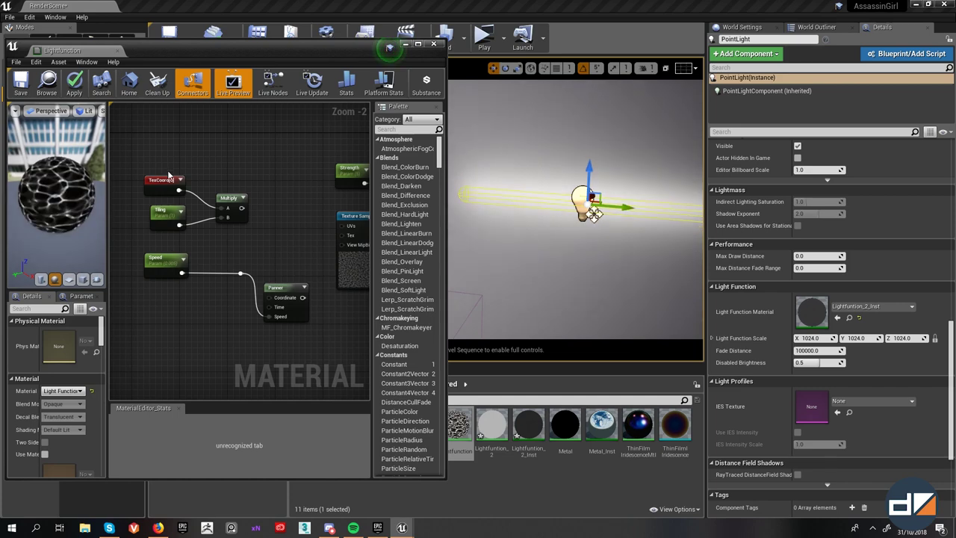
- Connect the output of the TexCoord and Tiling Multiply node to the Texture Sample's UVs input
left_click(168, 180)
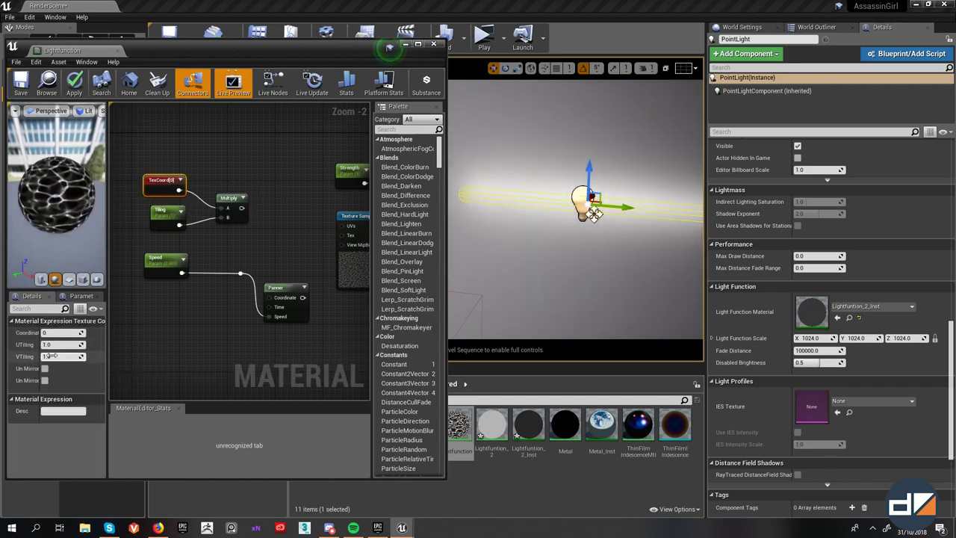
left_click(166, 212)
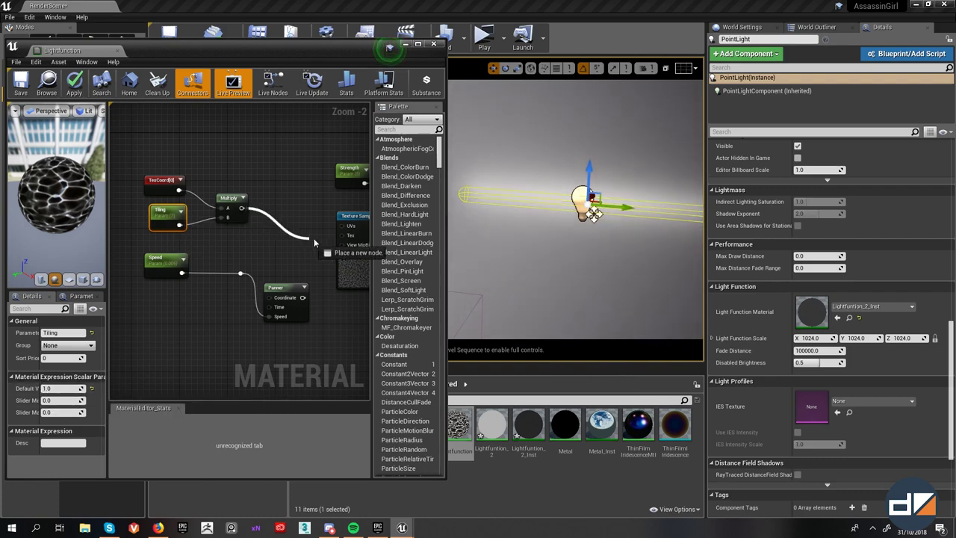
left_click_drag(343, 232, 344, 227)
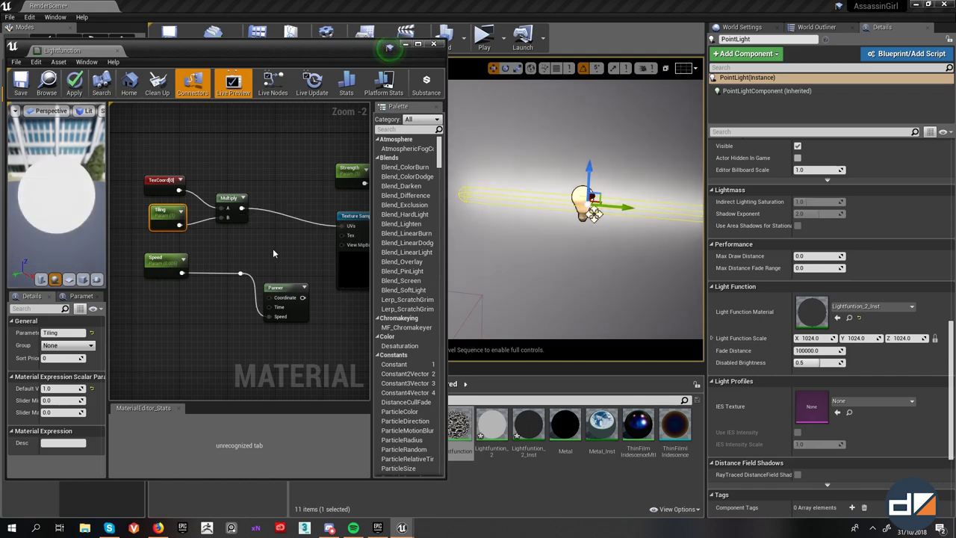
right_click_drag(273, 248, 243, 246)
right_click_drag(286, 222, 288, 244)
- Set the Tiling parameter's default value to 2
left_click(167, 203)
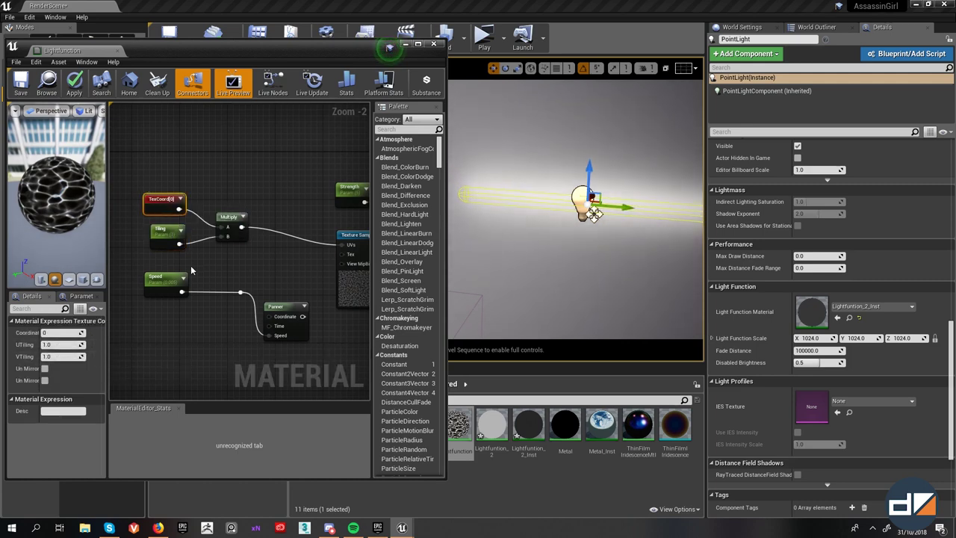
mouse_move(279, 249)
right_mouse_down()
mouse_move(227, 248)
mouse_move(276, 246)
right_mouse_up()
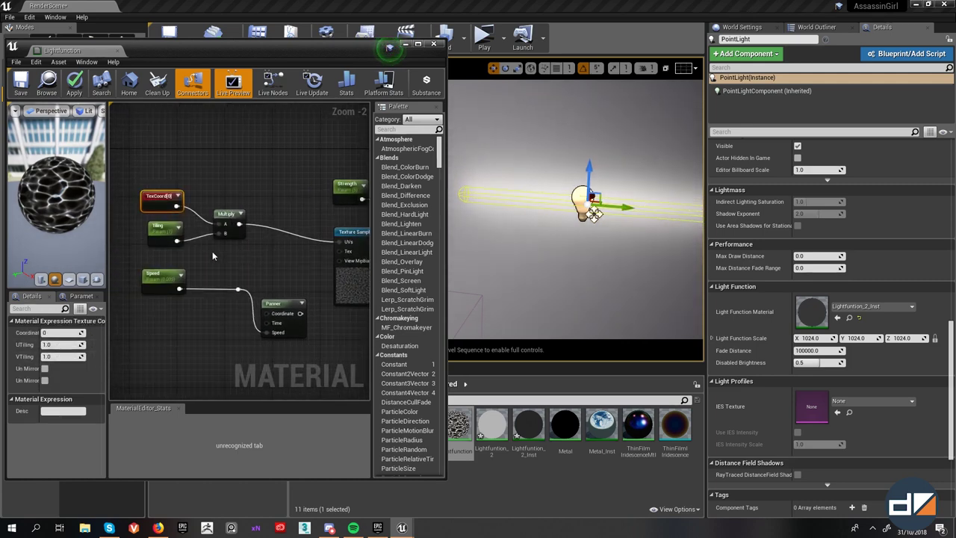
left_click(163, 228)
left_click(57, 388)
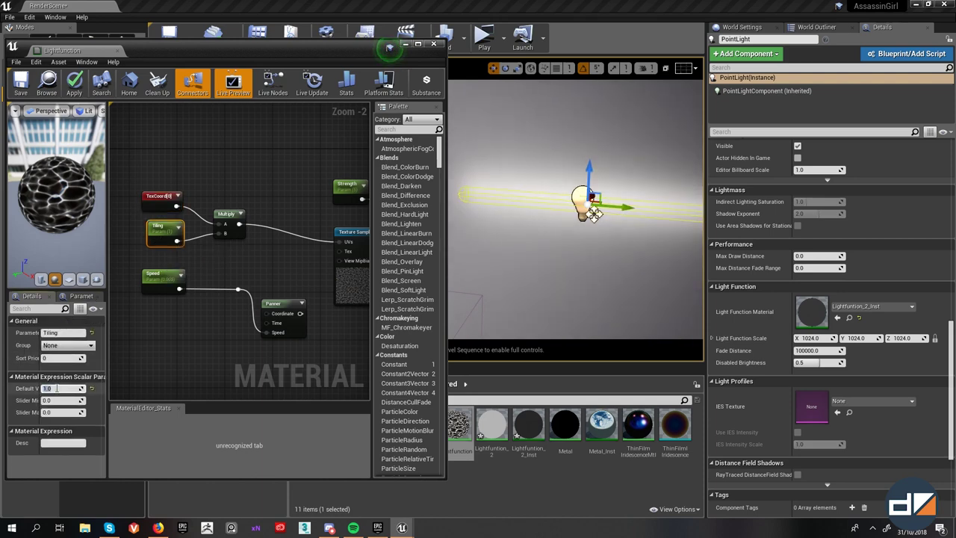
type("2")
key("Return")
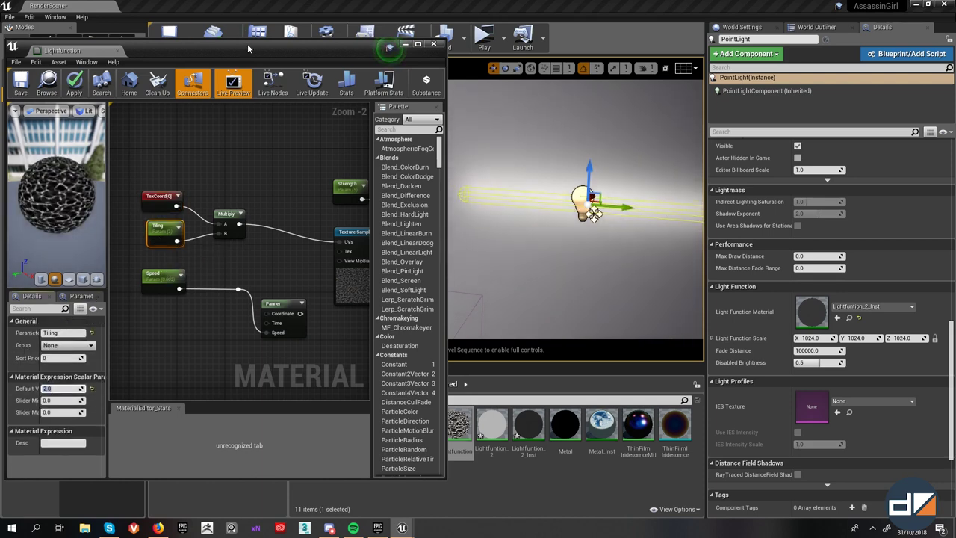
- With the material editor maximized and a cube preview, try a Tiling default value of 5 and set it to 1
double_click(248, 48)
left_click(194, 278)
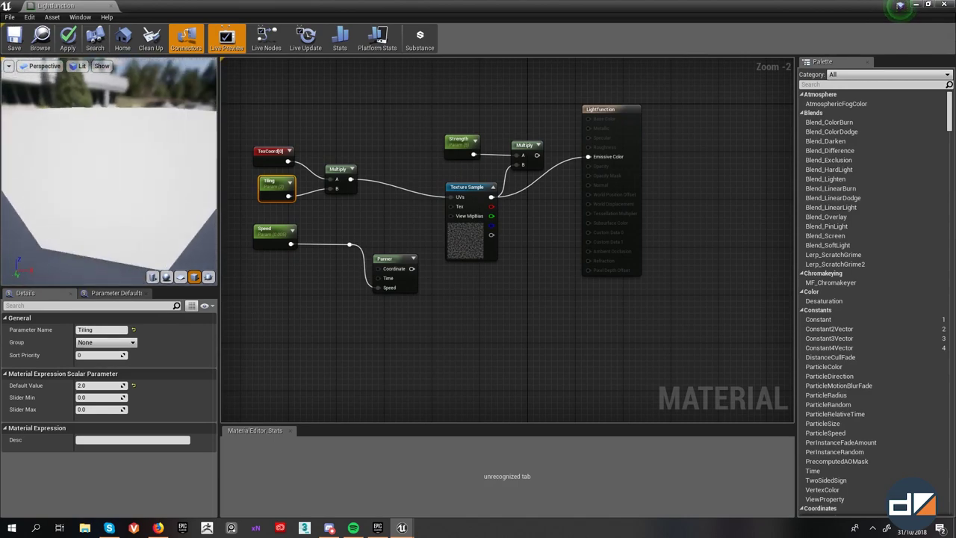
left_click(93, 385)
type("5")
key("Return")
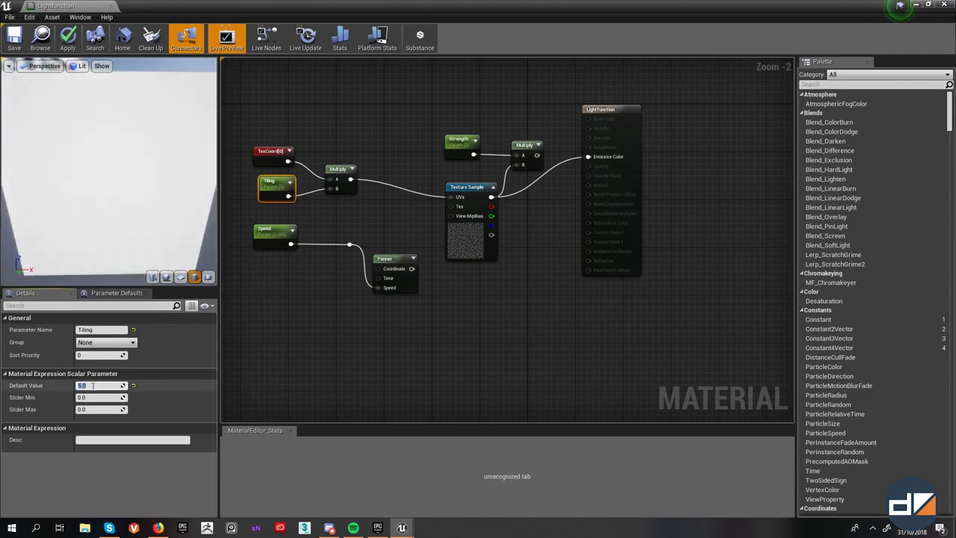
type("1")
key("Return")
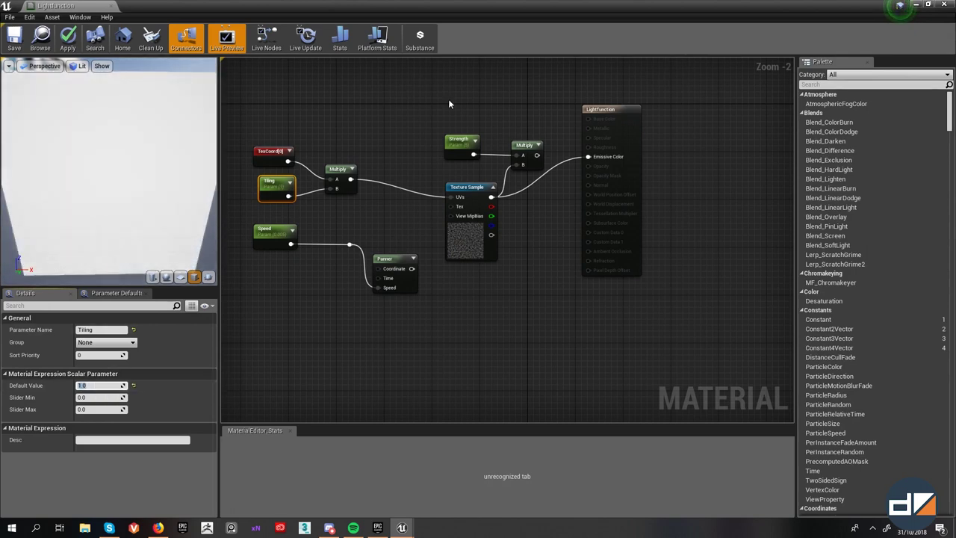
right_click_drag(262, 164, 307, 185)
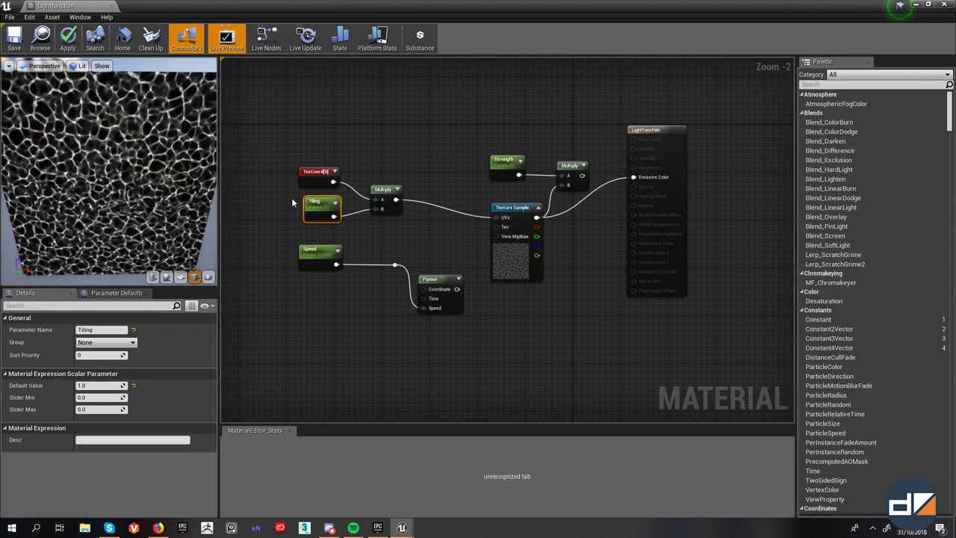
- Set the VTiling of the TexCoord node to 0
left_click(278, 135)
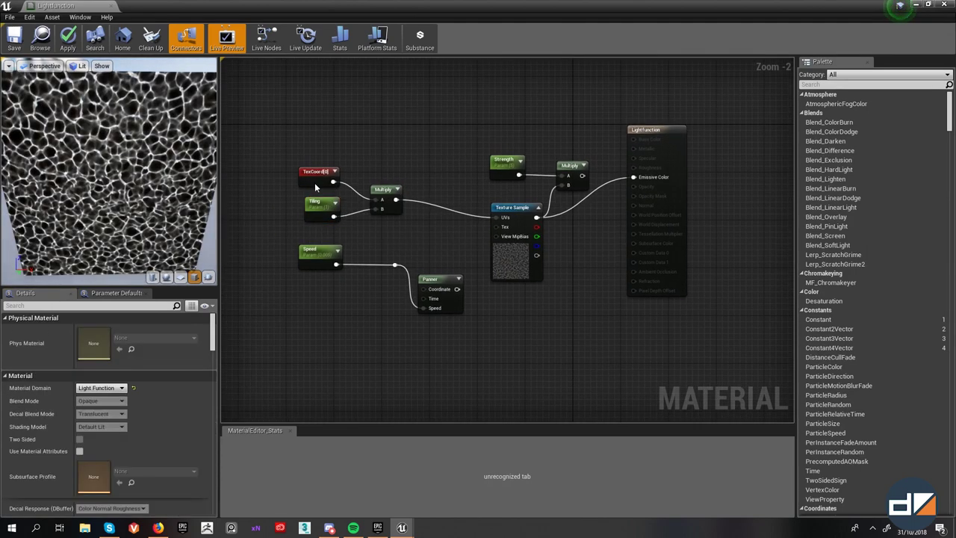
left_click(315, 173)
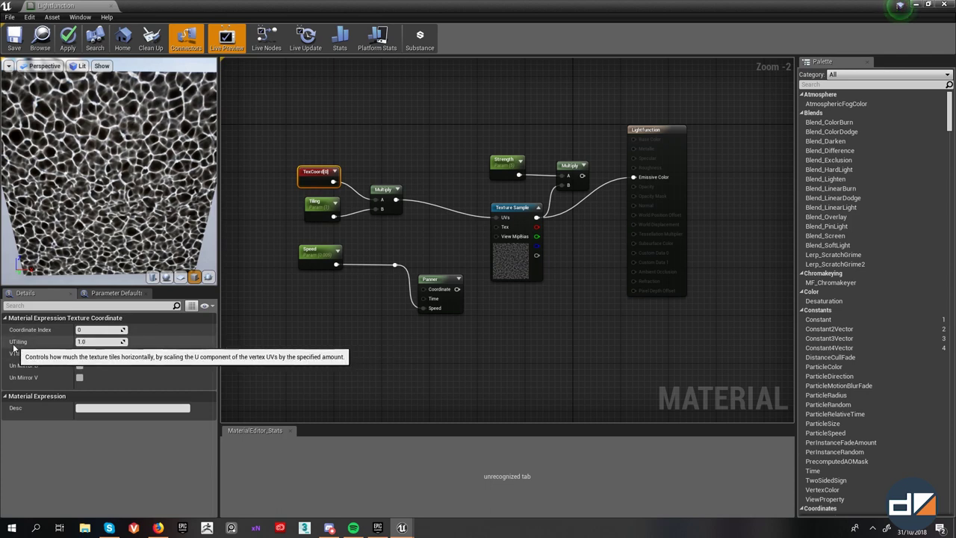
left_click(93, 354)
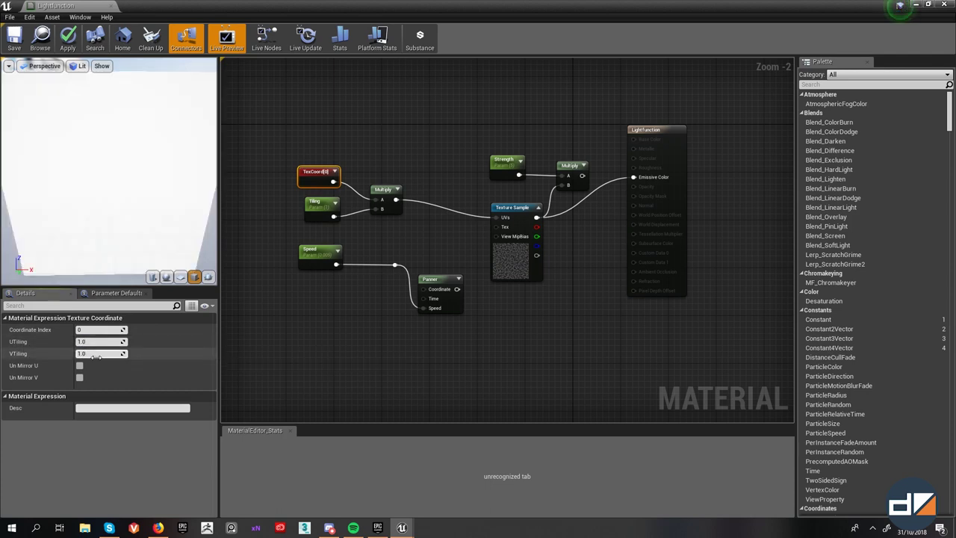
type("0")
key("Return")
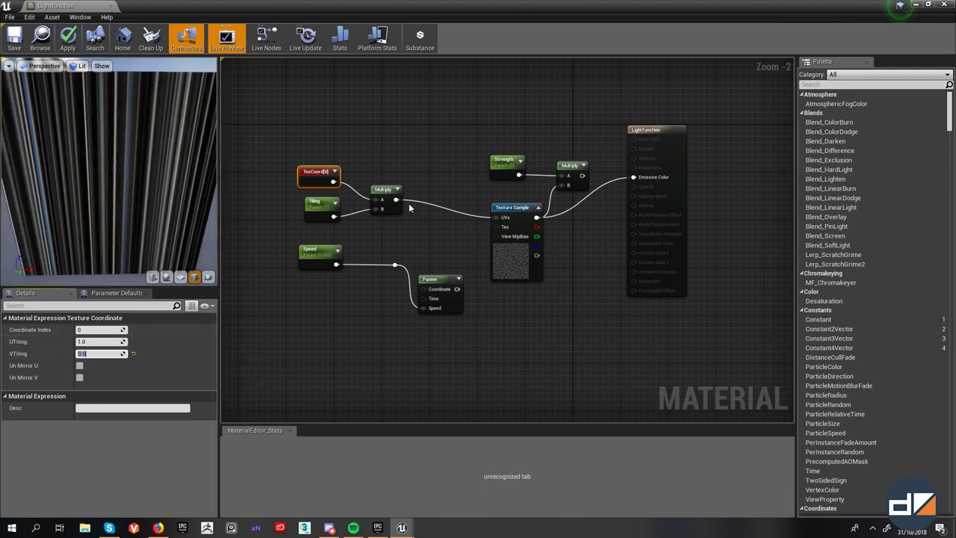
- Duplicate the TexCoord, Tiling and connected Multiply nodes and place the copies directly above the originals
left_click(320, 206)
left_click_drag(402, 221, 404, 222)
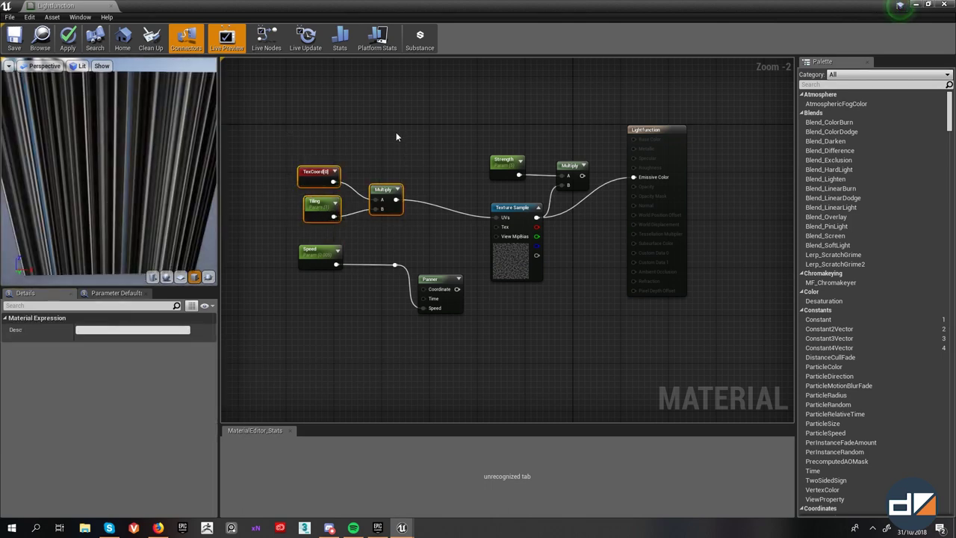
key("ctrl+c")
key("ctrl+v")
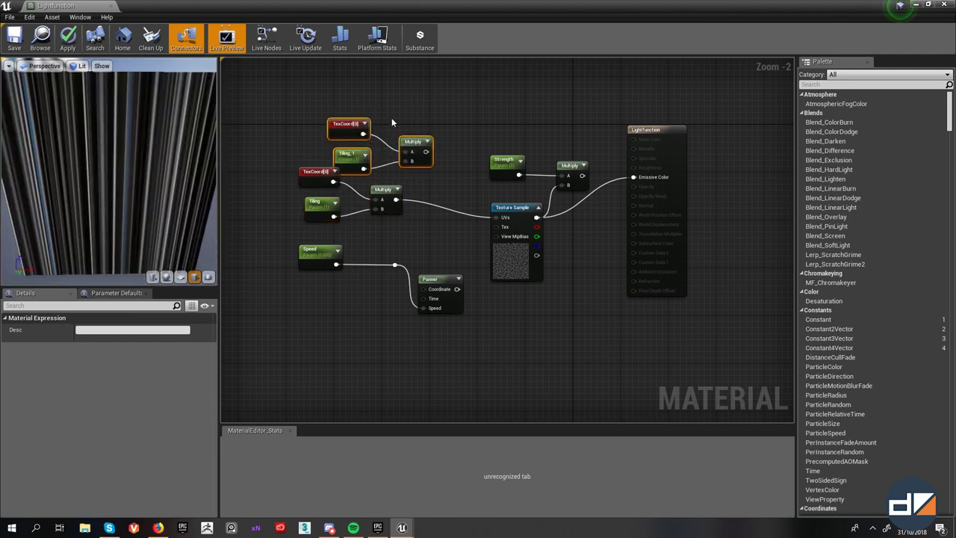
left_click_drag(355, 133, 315, 112)
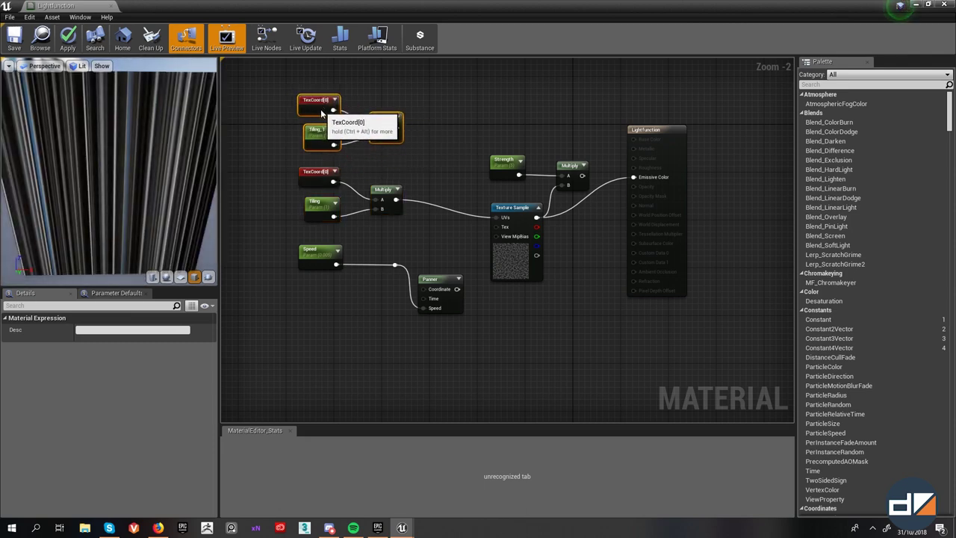
right_click_drag(433, 94, 450, 139)
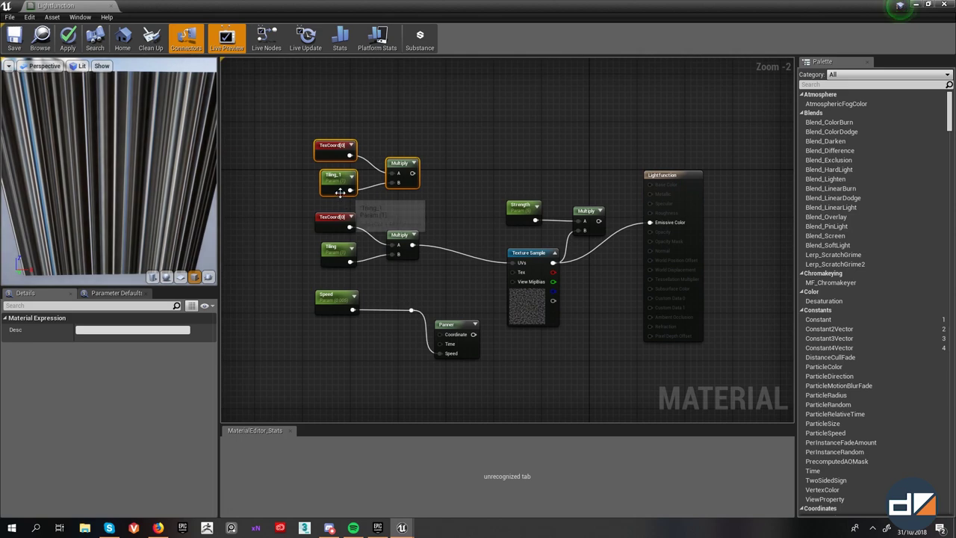
- Set the copied TexCoord node's UTiling to 0 and VTiling to 1
left_click(337, 149)
left_click(103, 342)
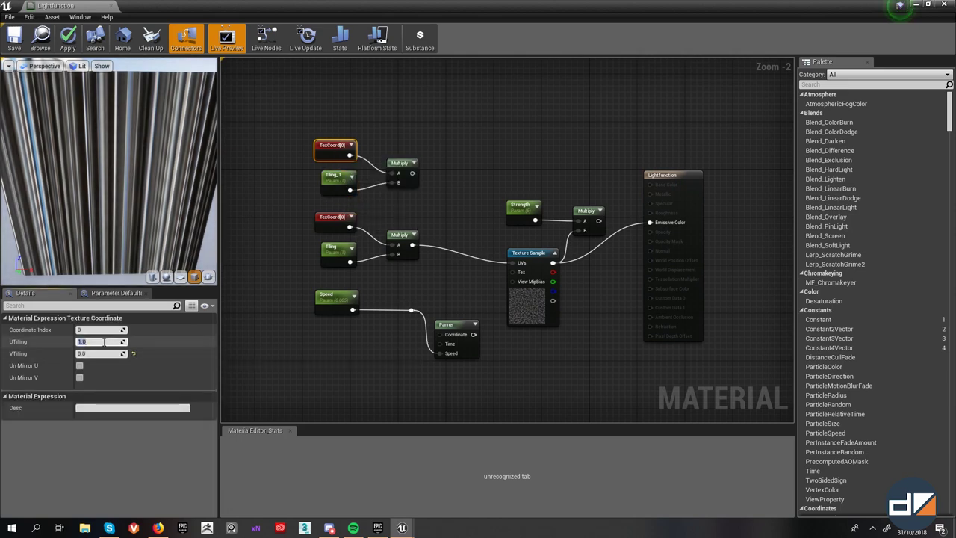
key("Return")
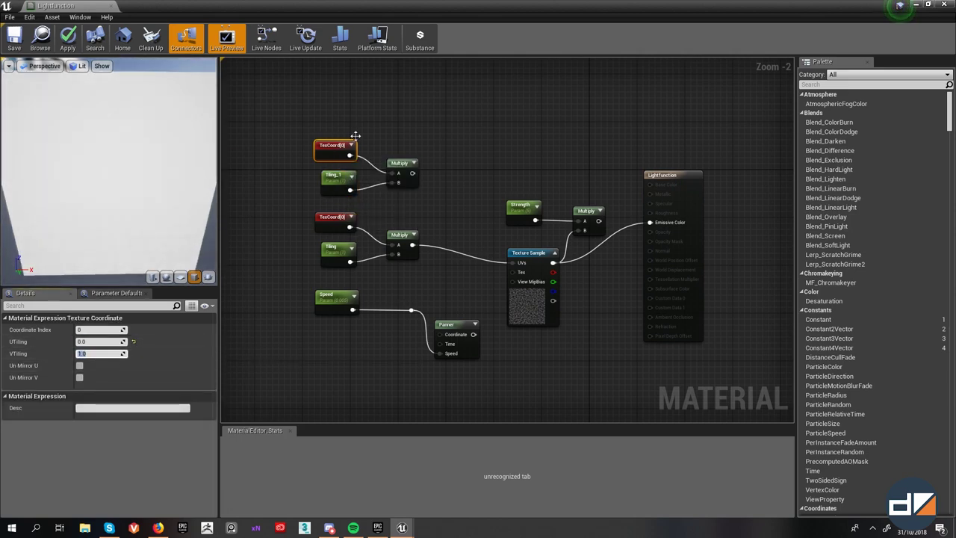
- Try to combine the outputs of both tiling Multiply nodes in a new Multiply node and feed it into the Texture Sample's UVs
left_click(432, 196)
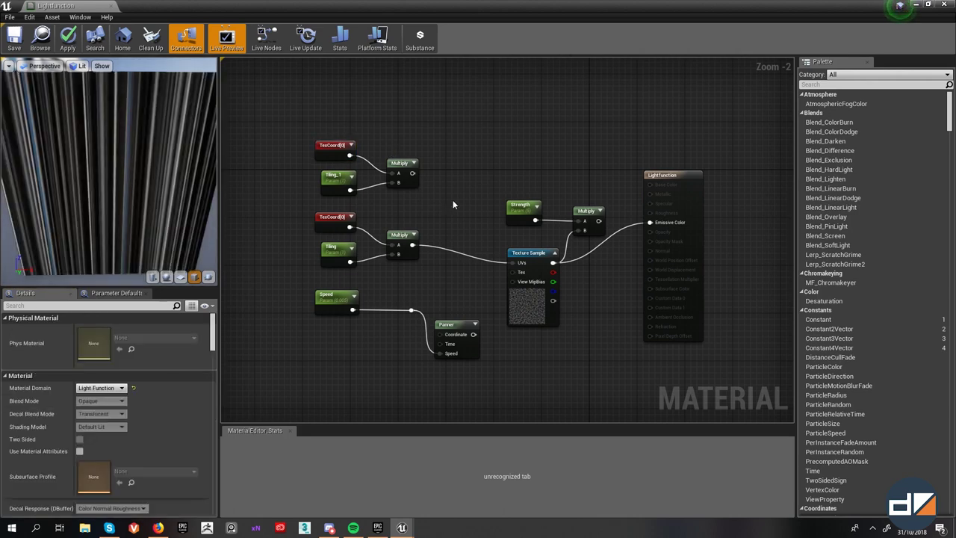
left_click(452, 199)
left_click_drag(412, 173, 464, 215)
left_click(338, 179)
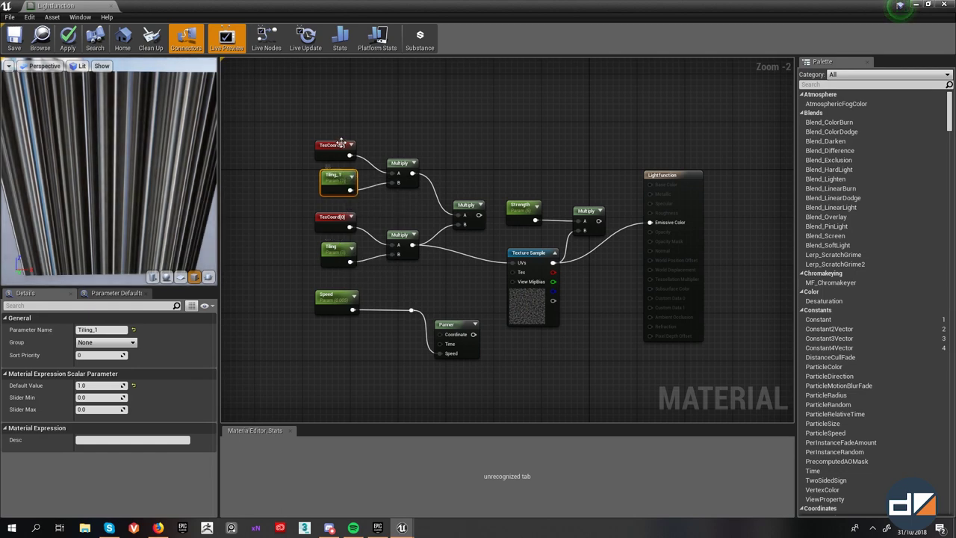
left_click(330, 251)
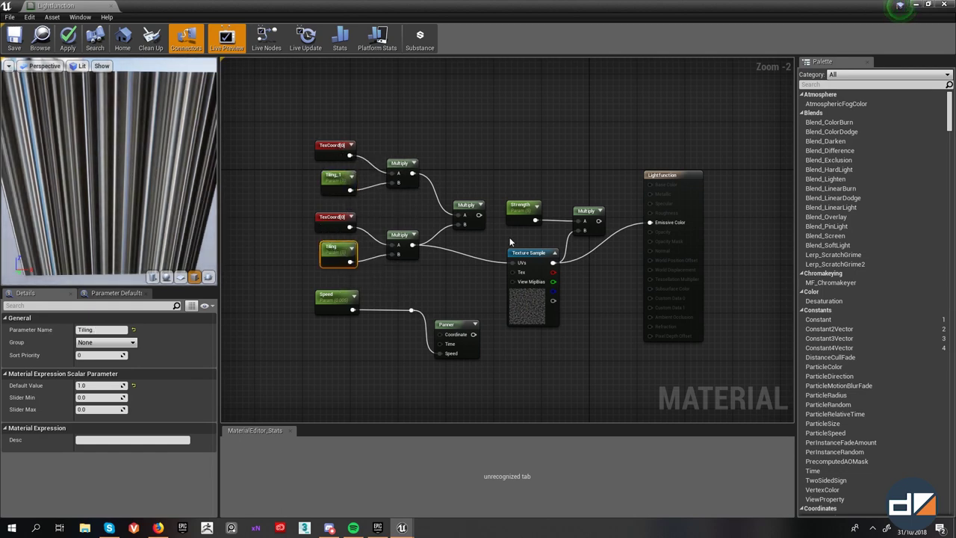
left_click_drag(479, 215, 517, 263)
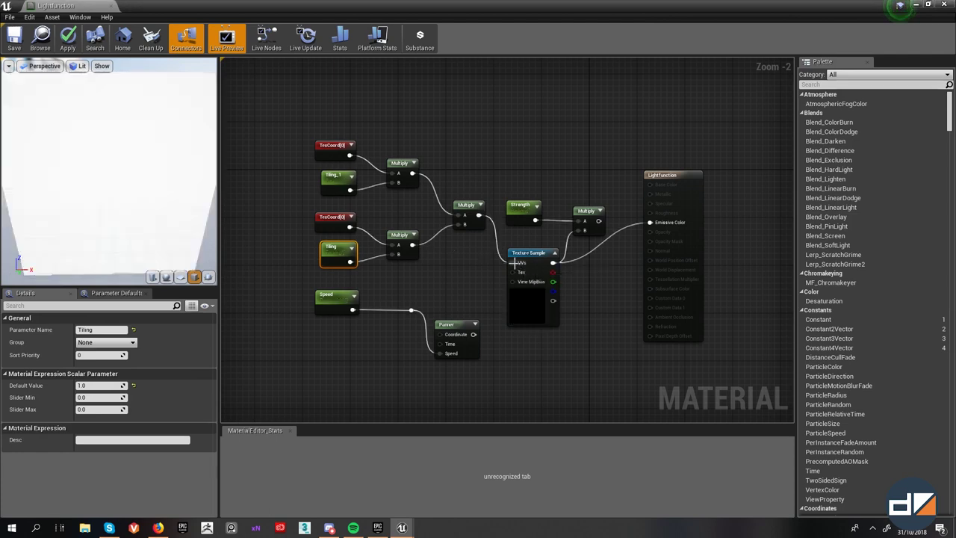
left_click_drag(506, 202, 491, 204)
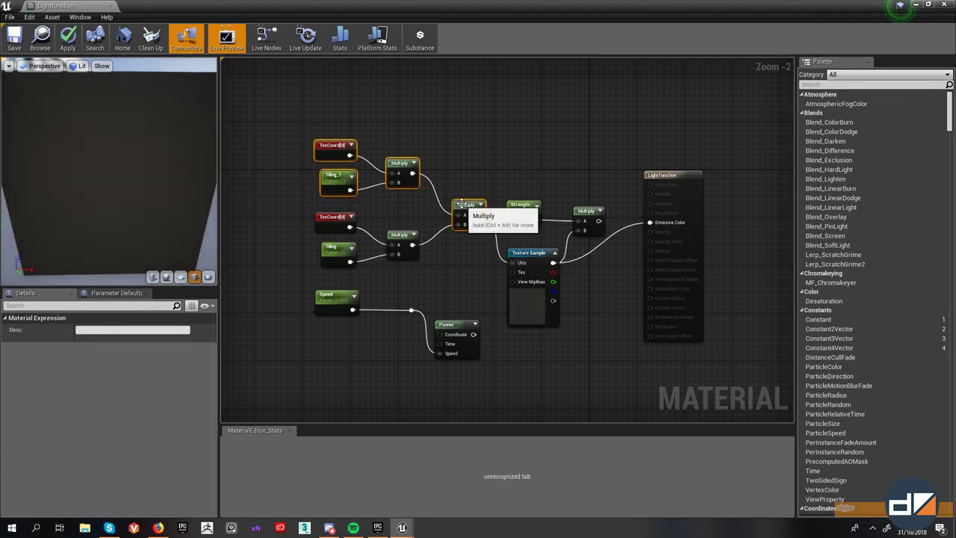
- Undo the combined Multiply node, the duplicated tiling nodes and the changed TexCoord tiling values
key("ctrl+z")
key("ctrl+z")
key("ctrl+z")
key("ctrl+z")
key("ctrl+z")
key("ctrl+z")
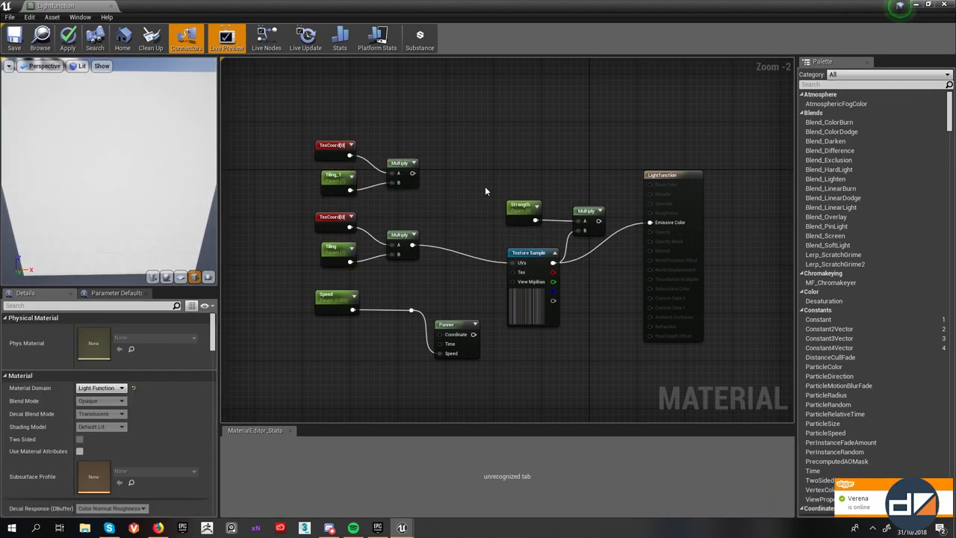
- Check the TexCoord and Tiling nodes, and move them slightly down and left together with their Multiply node
left_click(333, 226)
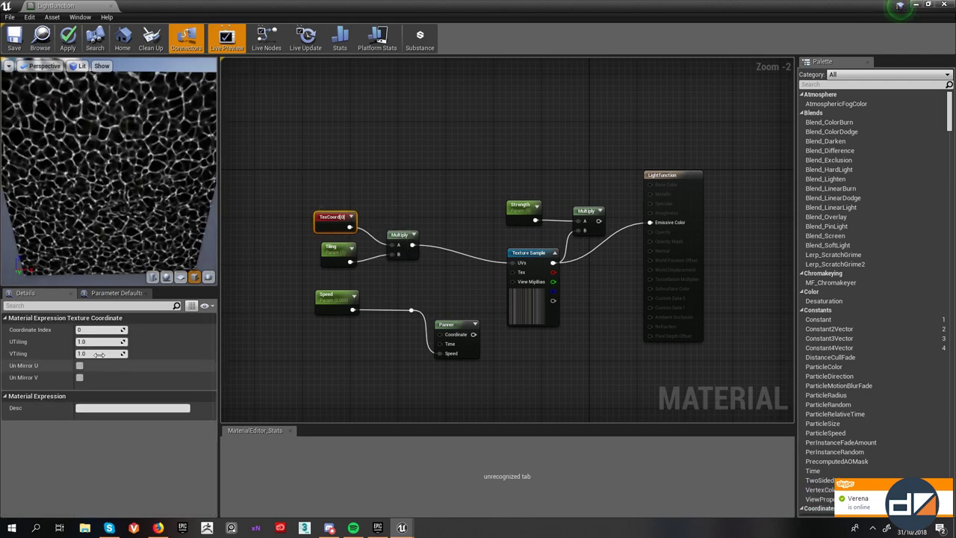
left_click(344, 256)
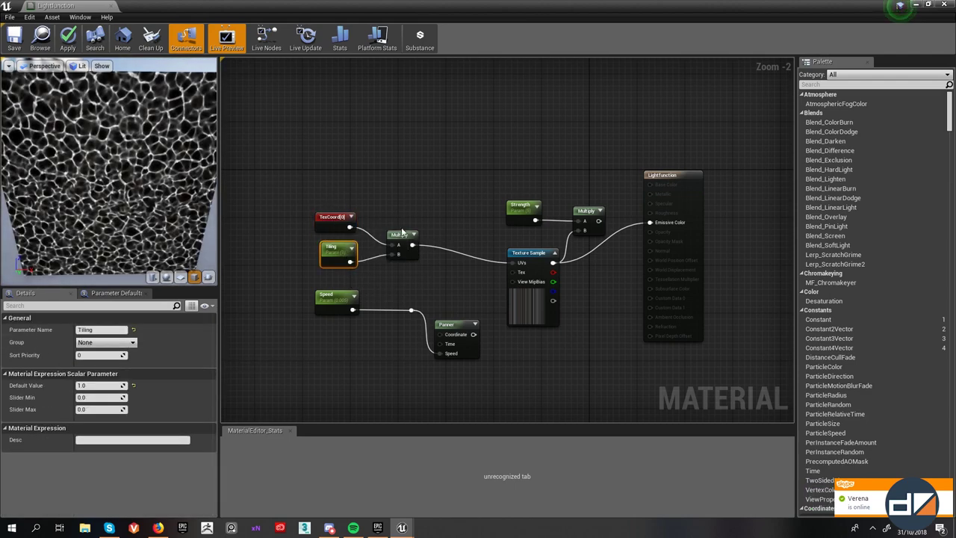
mouse_move(407, 260)
left_mouse_down()
mouse_move(451, 263)
mouse_move(398, 261)
mouse_move(410, 267)
left_mouse_up()
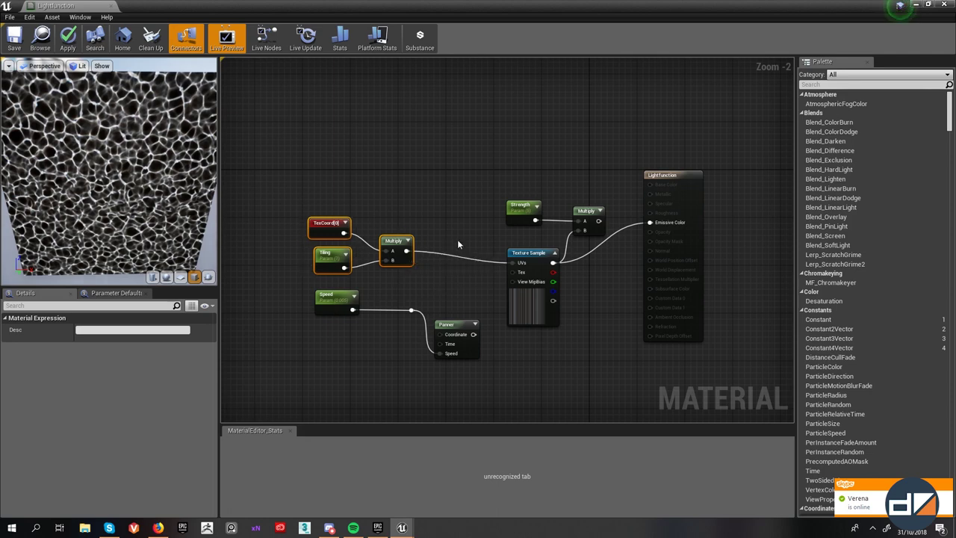
left_click(451, 306)
- Delete the reroute node on the wire between the Speed parameter and the Panner
left_click(437, 357)
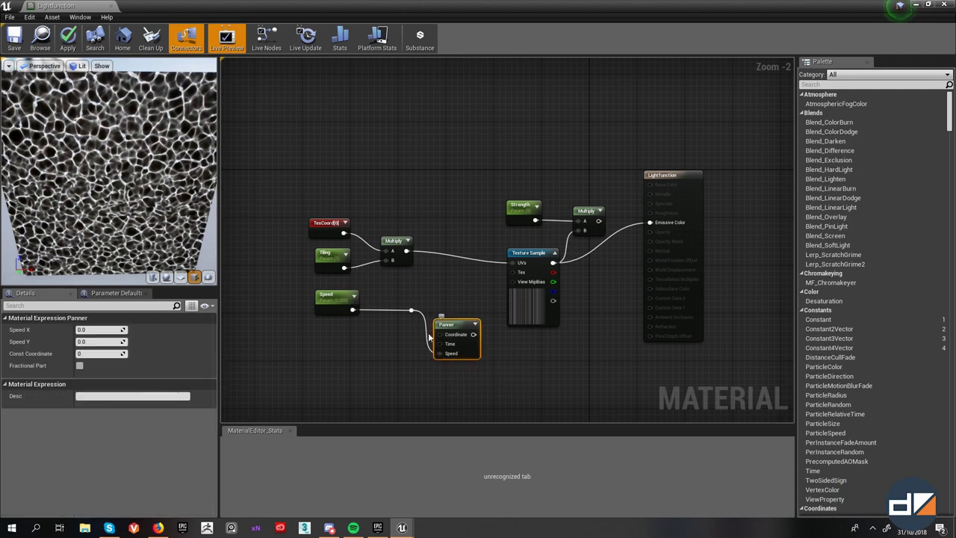
left_click(412, 310)
key("Delete")
left_click(461, 324)
right_click(460, 324)
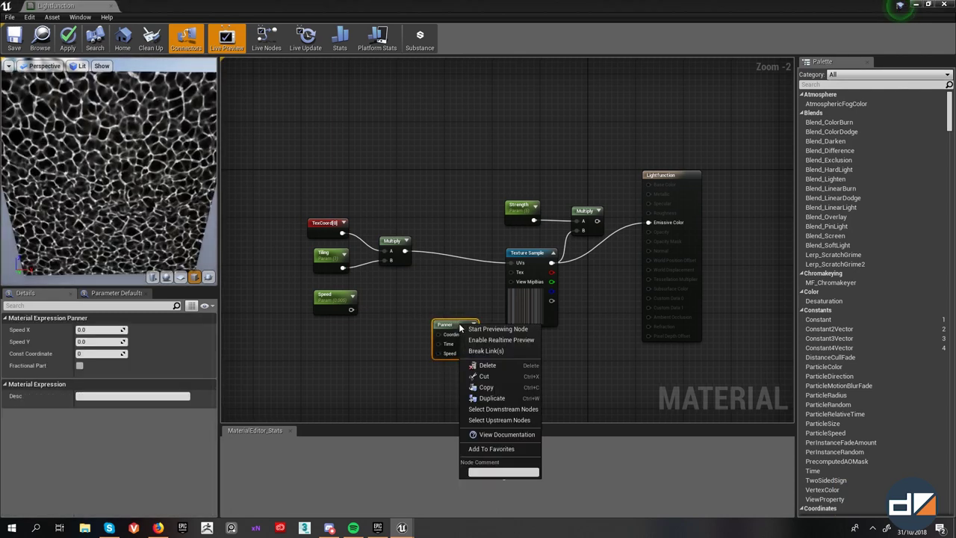
left_click(453, 305)
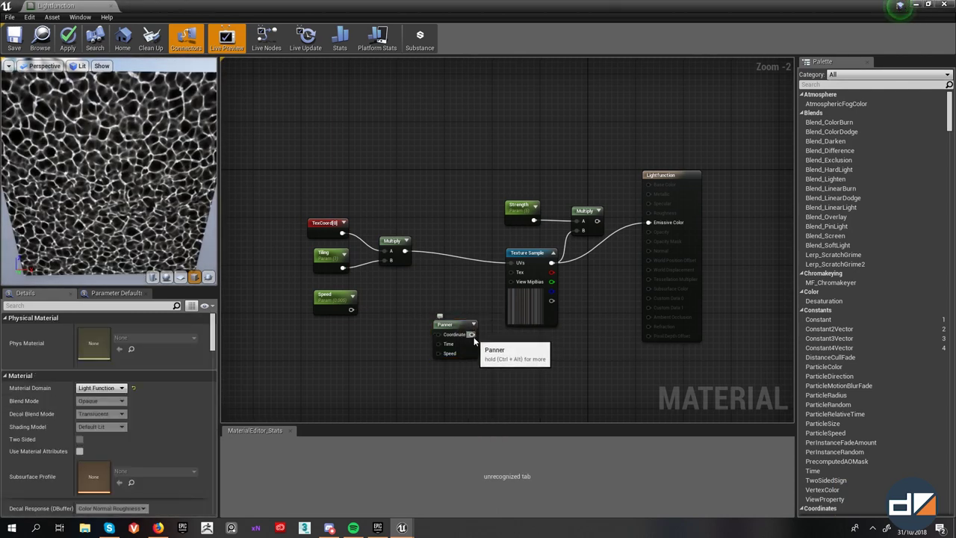
- Connect the Panner output to the Texture Sample's UVs
left_click_drag(474, 335, 489, 323)
left_click(519, 334)
left_click(525, 292)
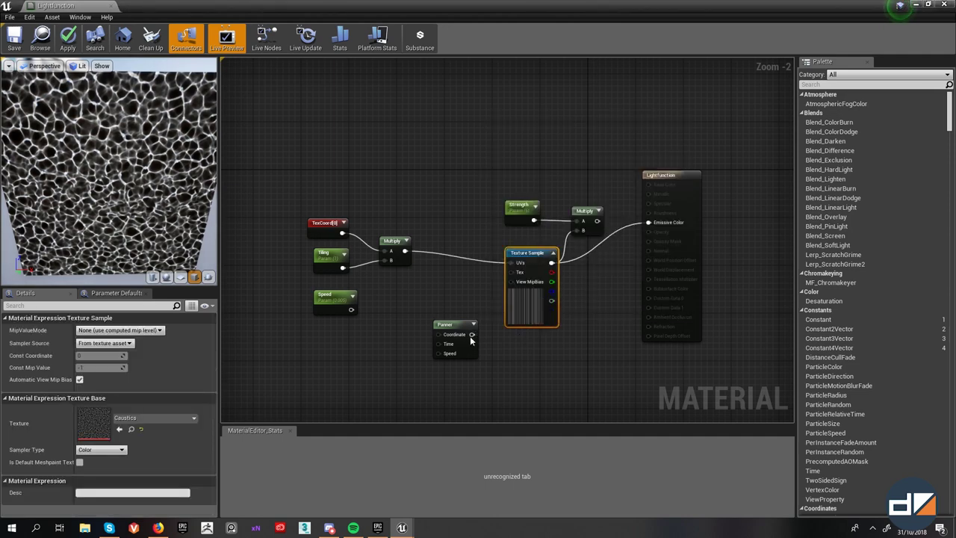
left_click_drag(513, 270, 516, 266)
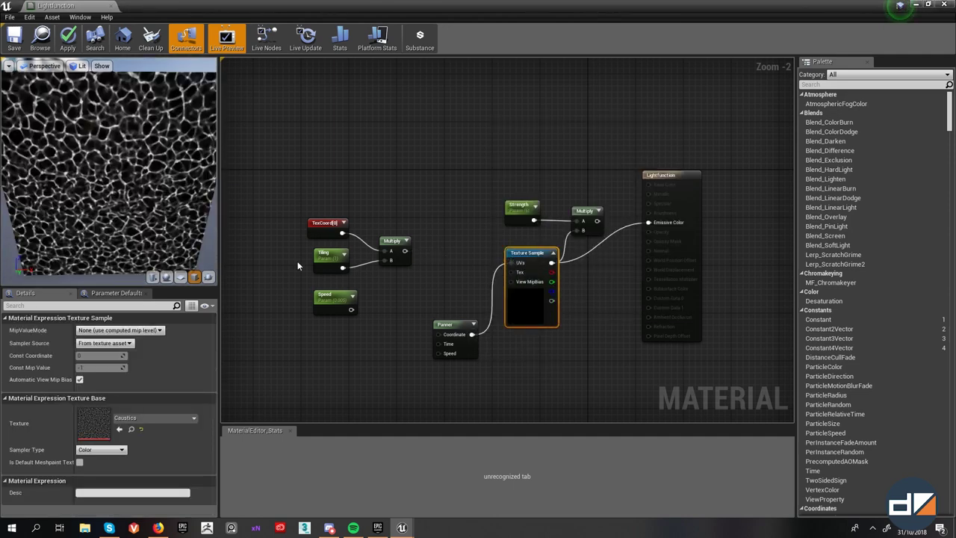
- Connect the Speed parameter to the Panner's Speed input, and reposition the Panner between the Speed and Texture Sample nodes
left_click_drag(351, 309, 381, 300)
left_click(395, 290)
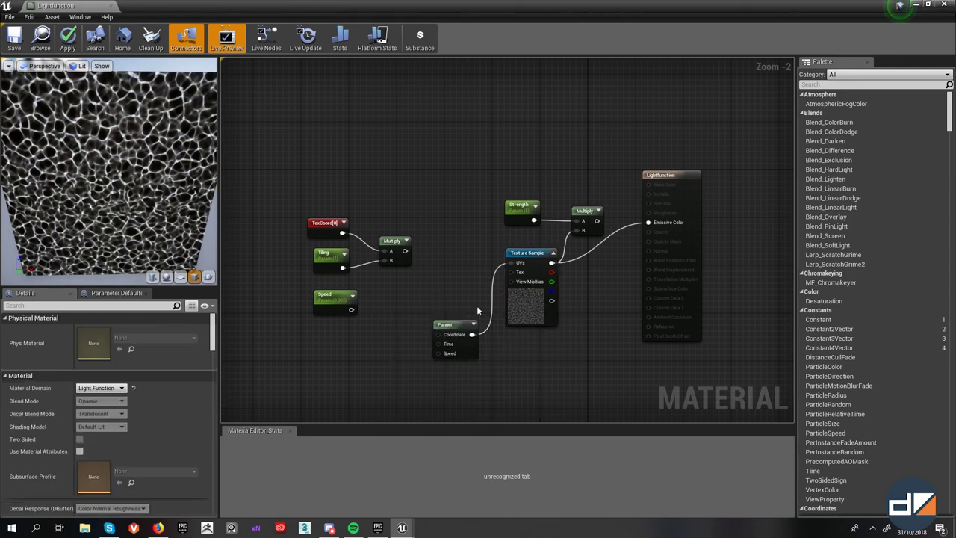
left_click_drag(461, 326, 477, 286)
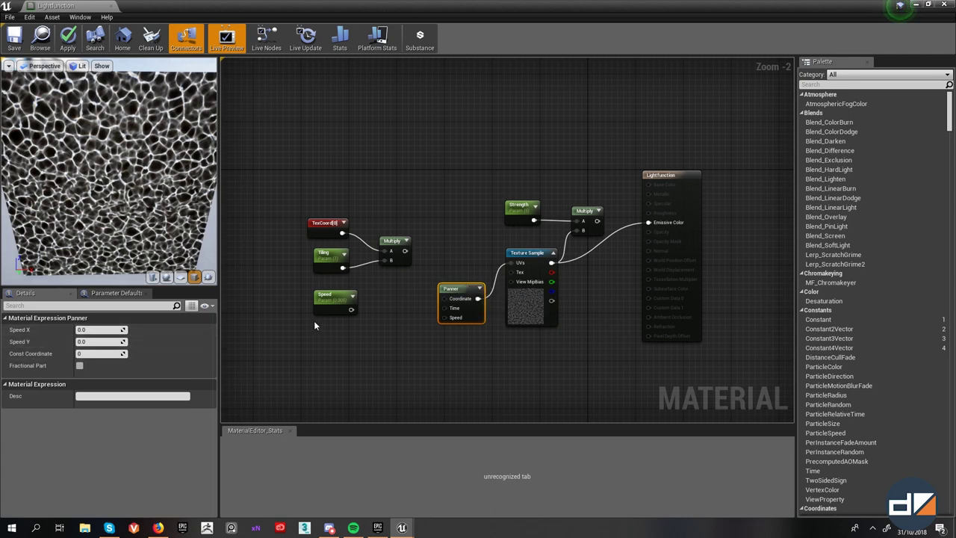
left_click_drag(351, 310, 448, 319)
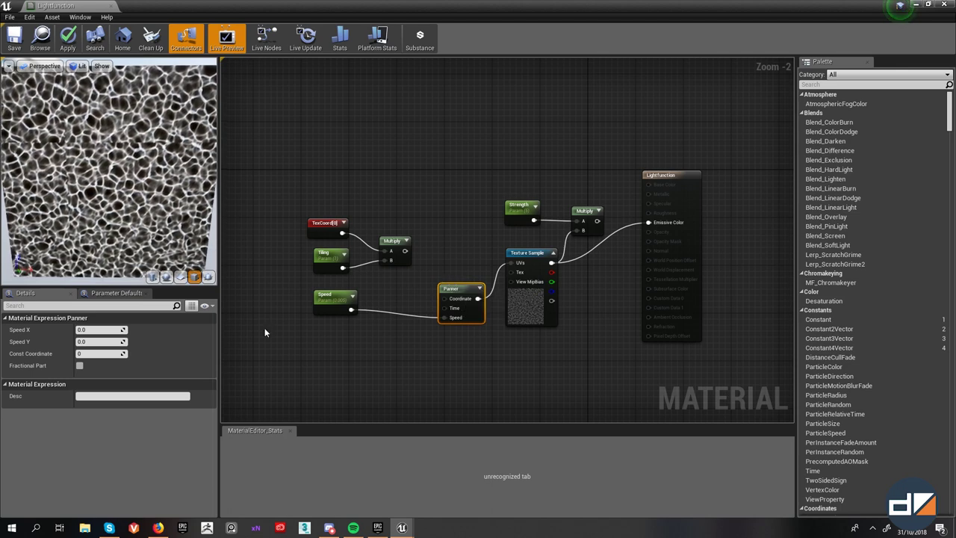
left_click(535, 269)
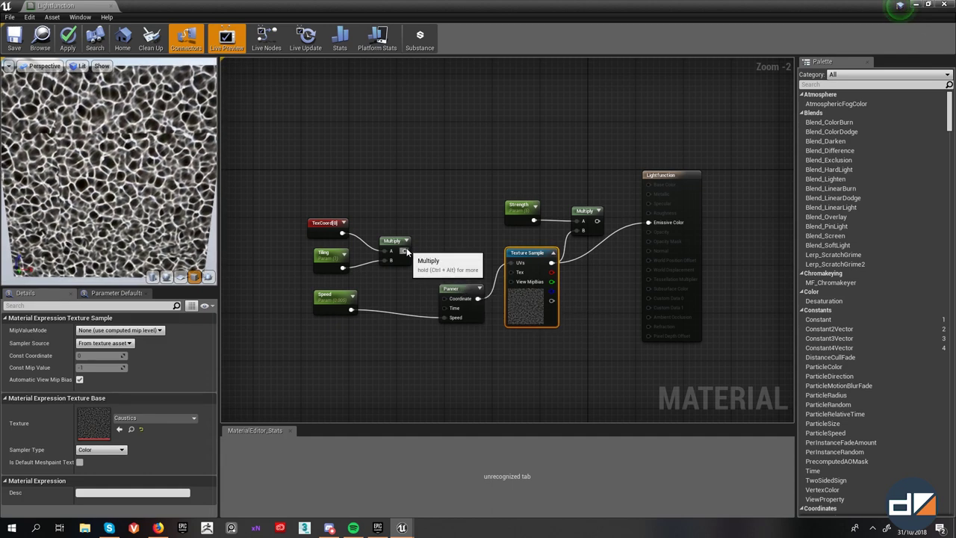
left_click_drag(475, 287, 454, 305)
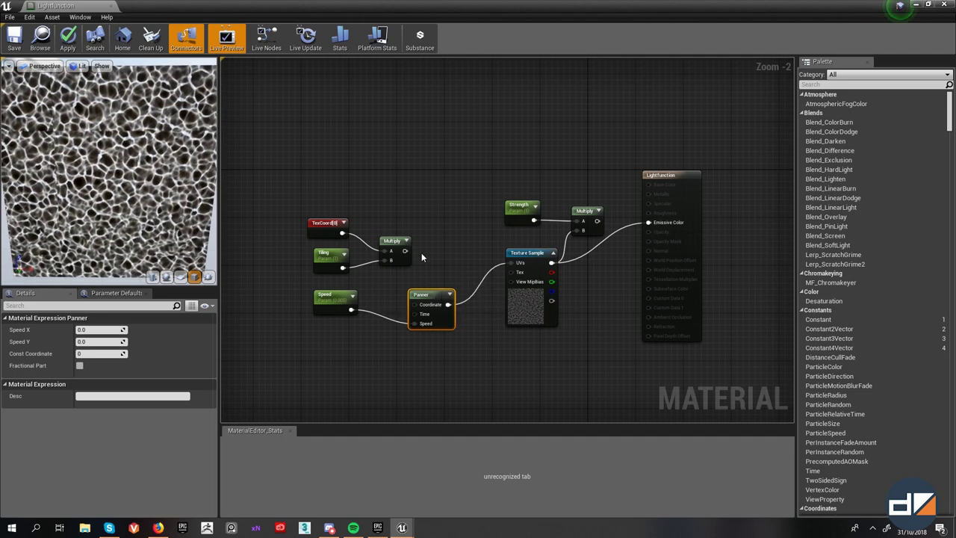
- Undo the Panner connections, the reroute node deletion and the recent node moves
left_click(447, 266)
key("ctrl+z")
key("ctrl+z")
key("ctrl+z")
key("ctrl+z")
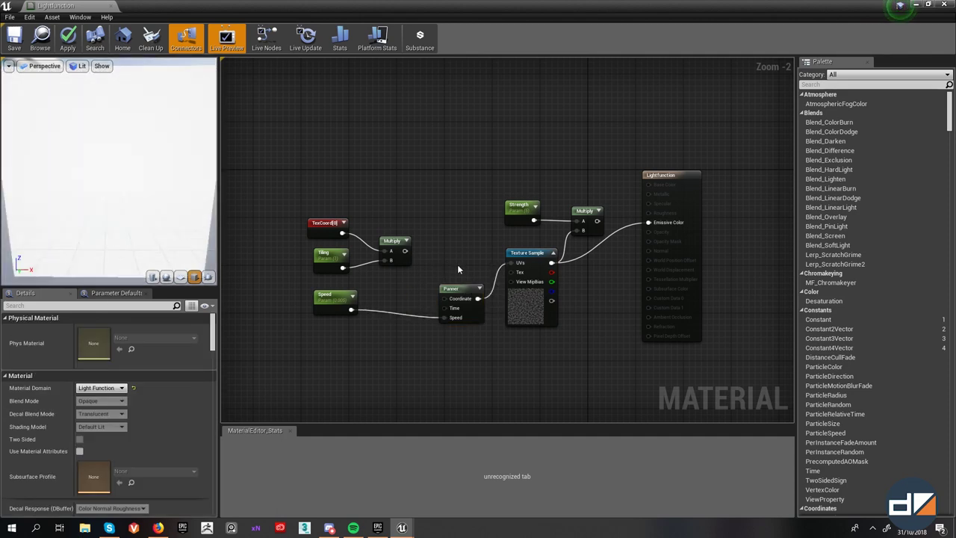
key("ctrl+z")
key("ctrl+z")
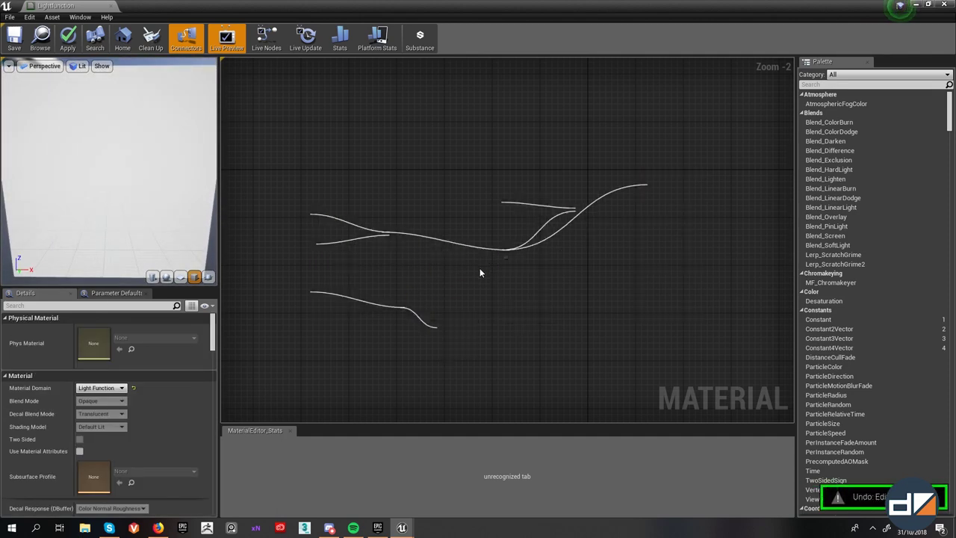
key("ctrl+z")
key("ctrl+z")
key("ctrl+z")
key("ctrl+z")
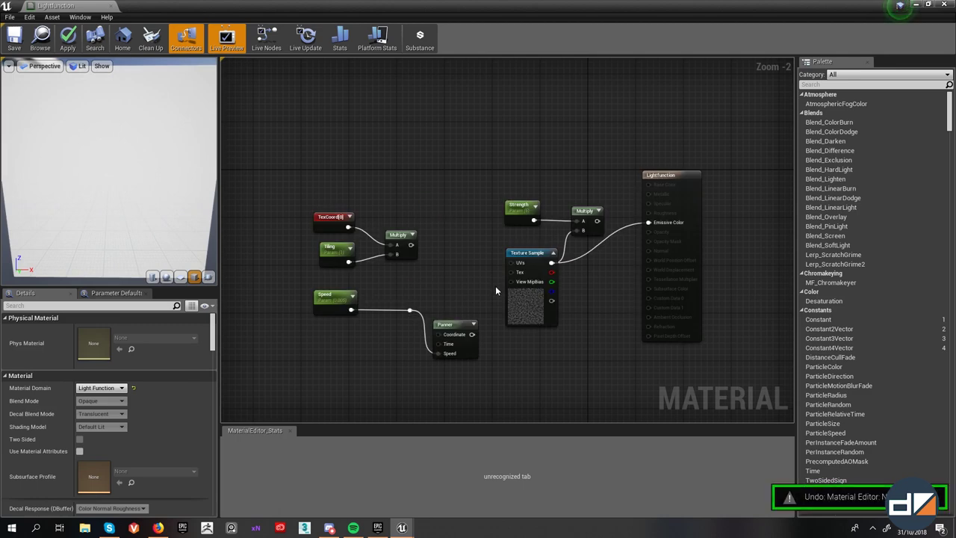
- Place the Panner before the Texture Sample, wiring the tiling Multiply into its Coordinate input and its output into the UVs
left_click_drag(466, 317, 469, 296)
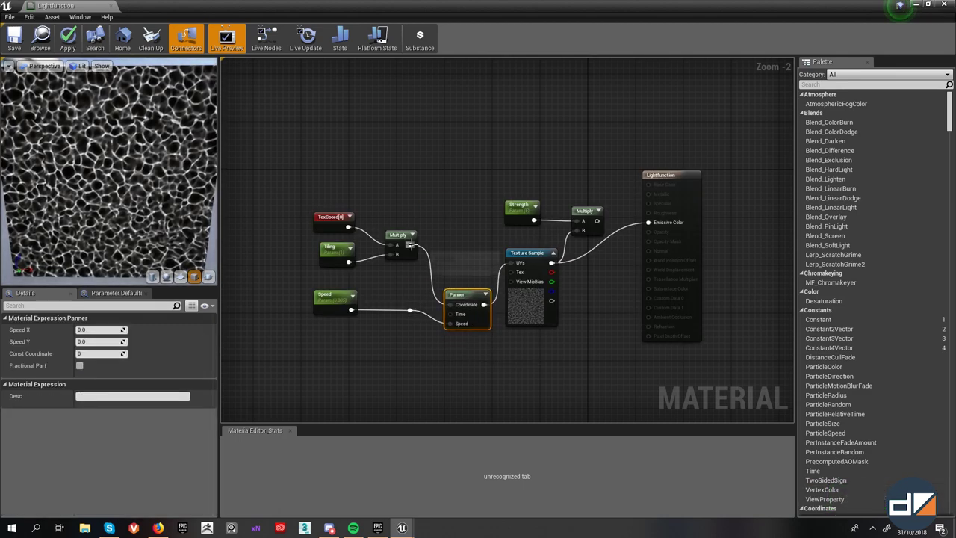
left_click_drag(420, 278, 425, 277)
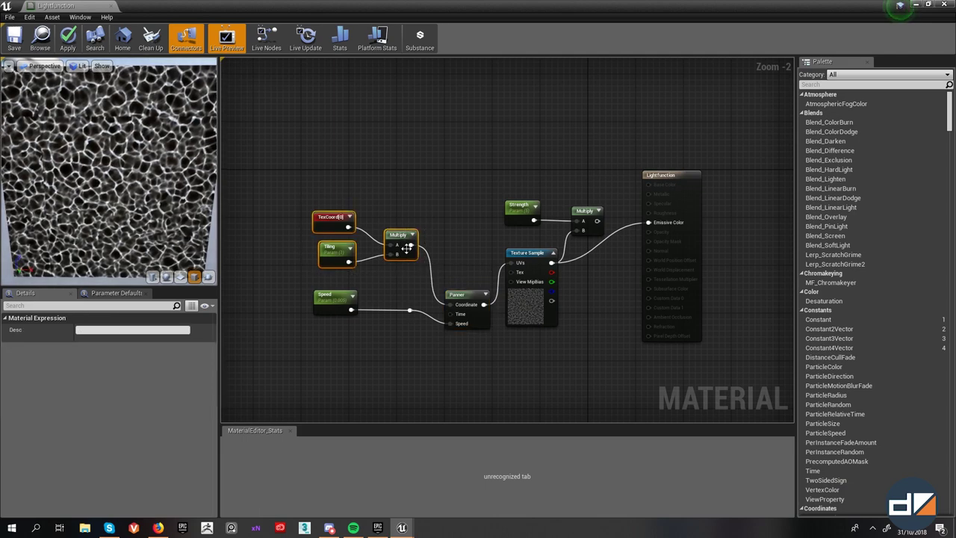
left_click_drag(474, 296, 472, 288)
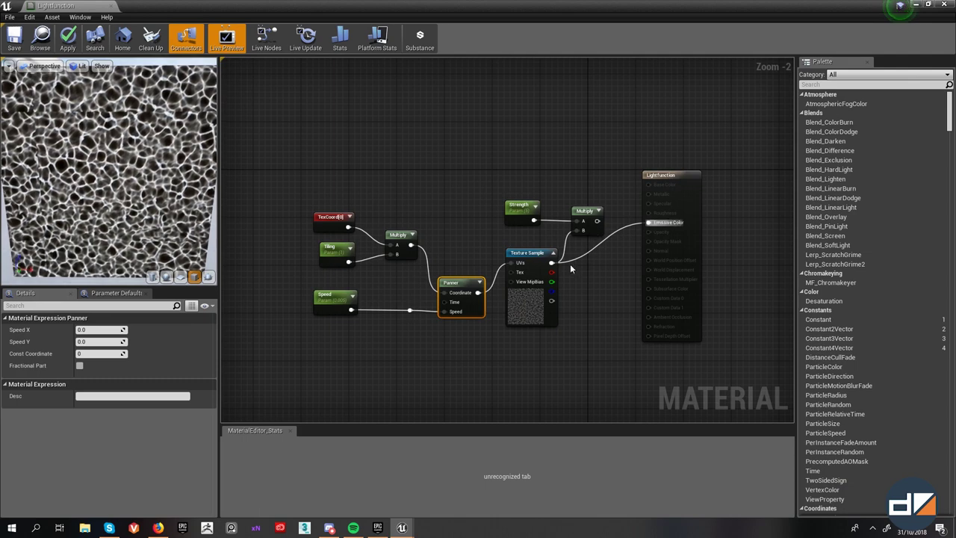
left_click_drag(496, 373, 497, 374)
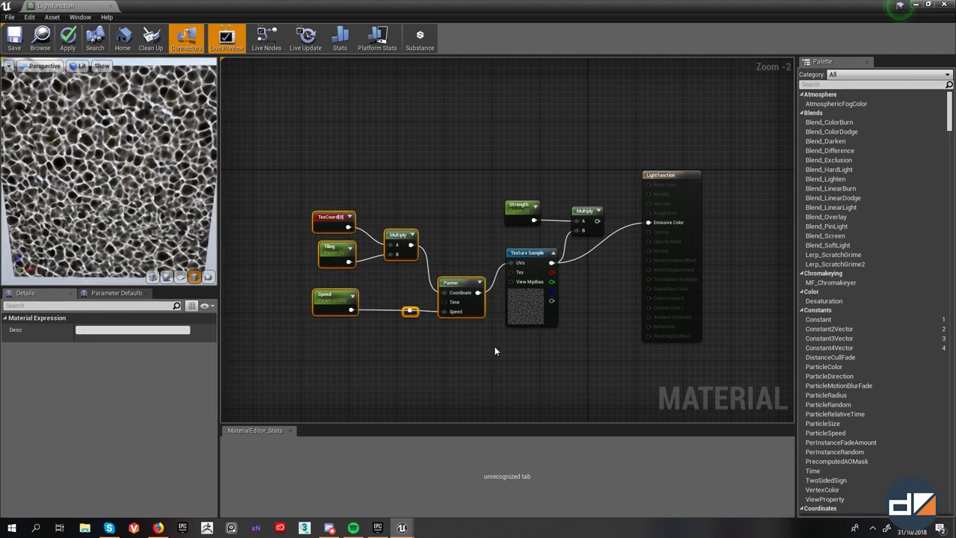
left_click(529, 277)
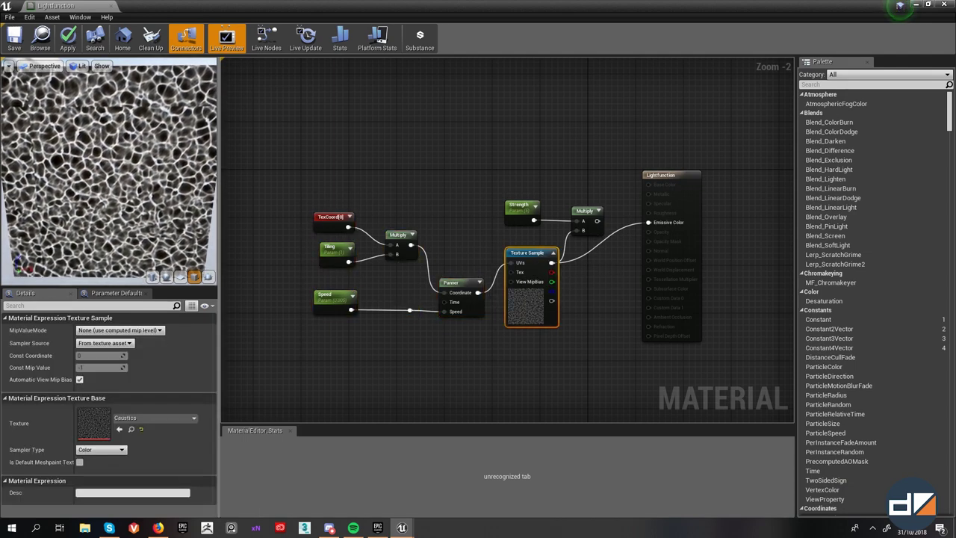
- Connect the Multiply node that combines Strength and the Texture Sample to the material's Emissive Color, replacing the existing connection
left_click(507, 188)
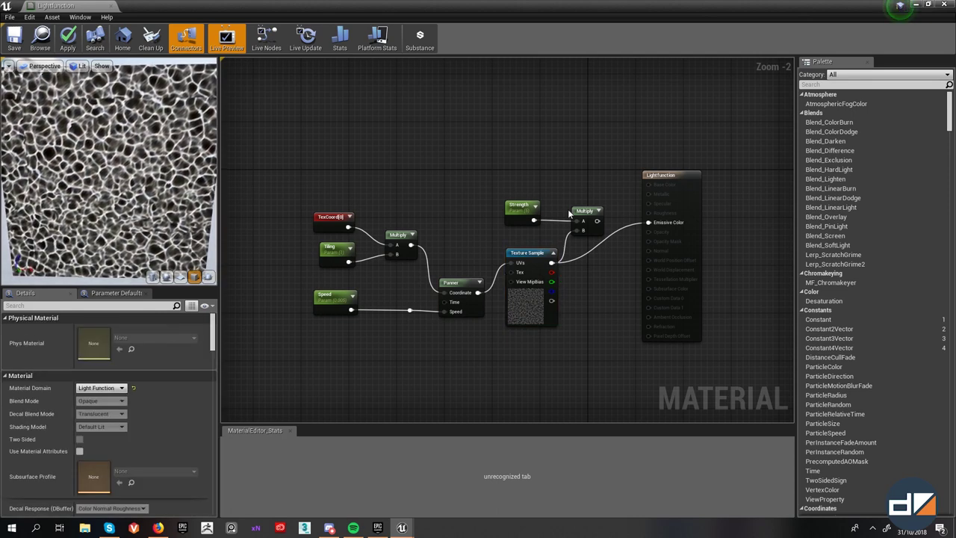
left_click_drag(549, 210, 579, 215)
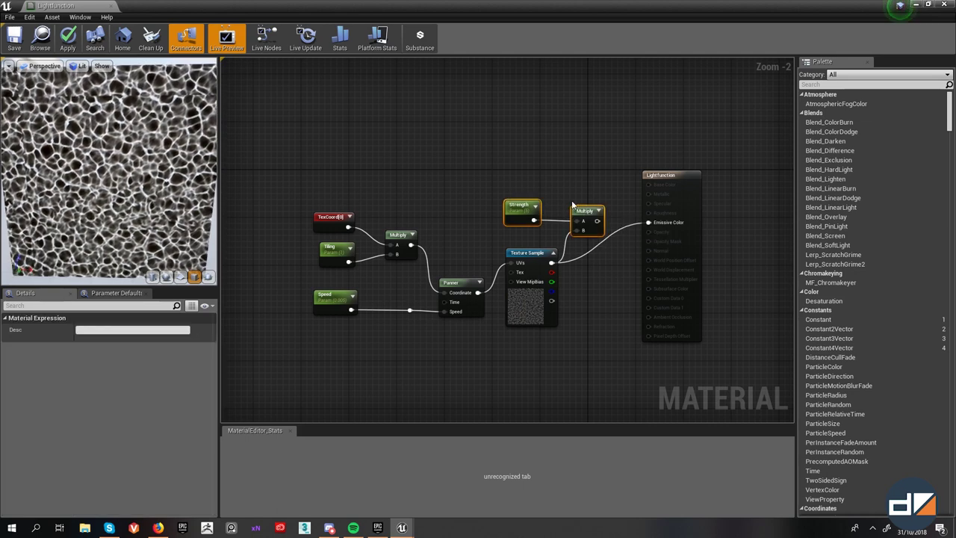
right_click_drag(576, 188, 486, 191)
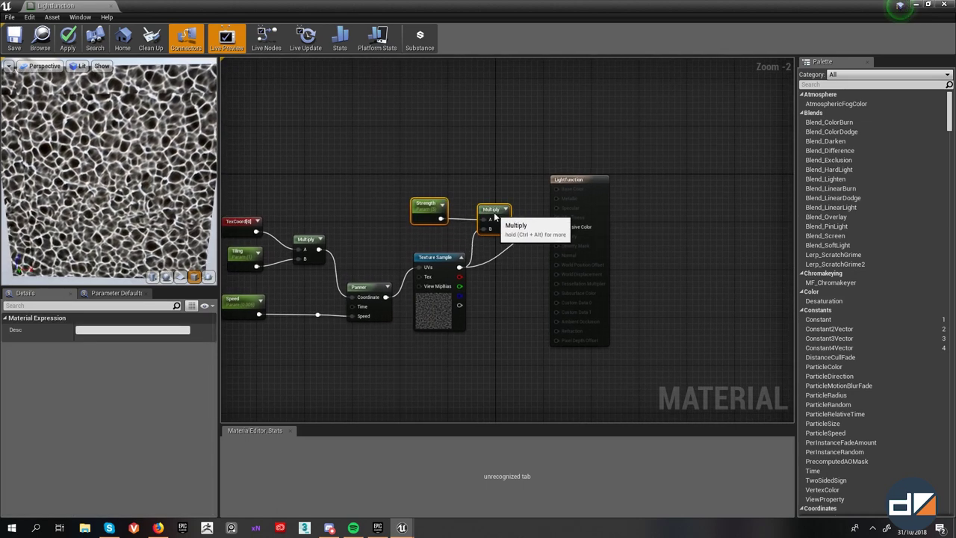
left_click(492, 176)
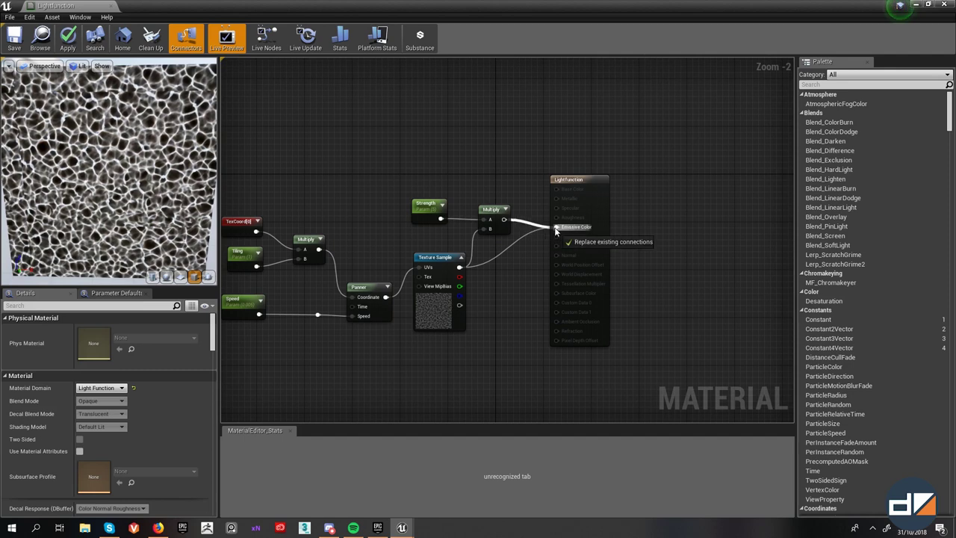
left_click_drag(557, 233, 556, 227)
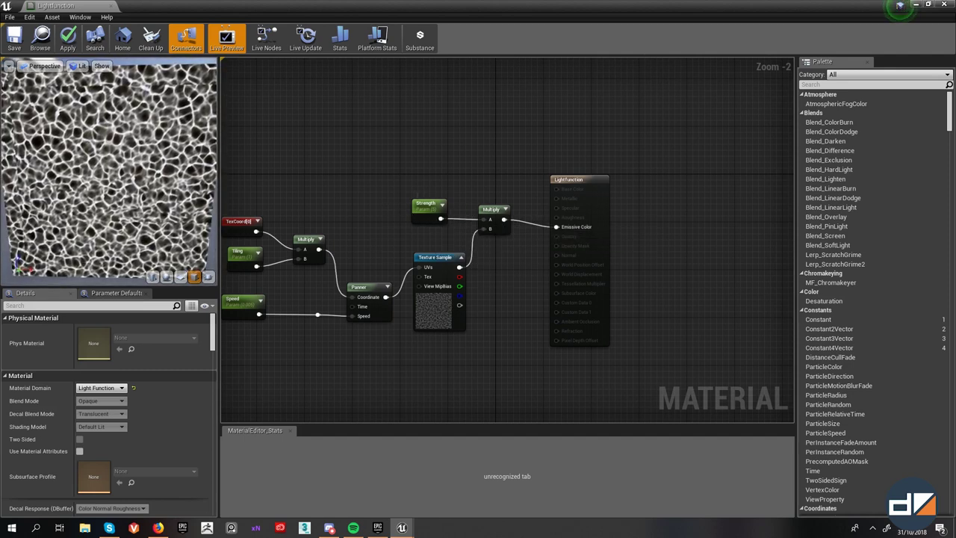
- Close the Lightfunction material editor and return to the level with the point light
right_click_drag(254, 283, 362, 269)
scroll(351, 246, "up", 2)
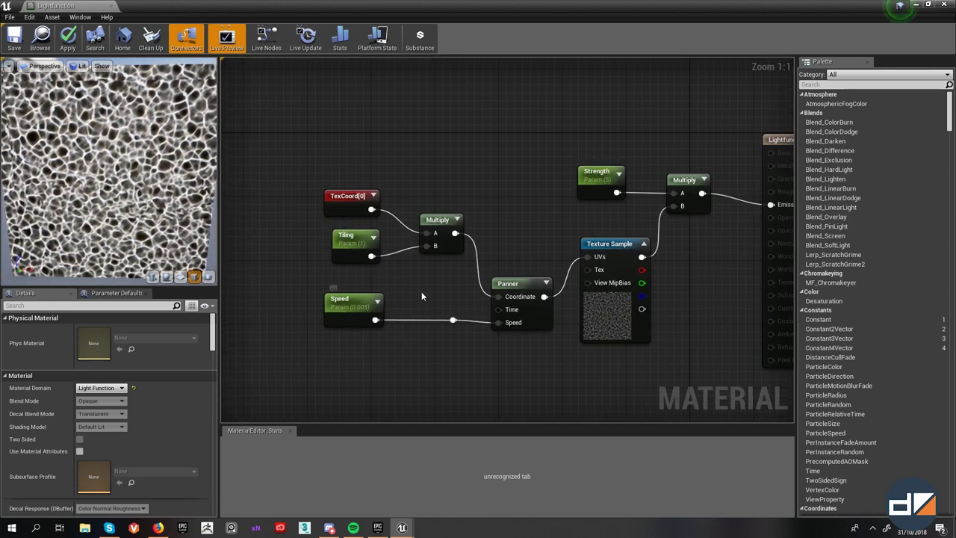
right_click_drag(422, 297, 462, 298)
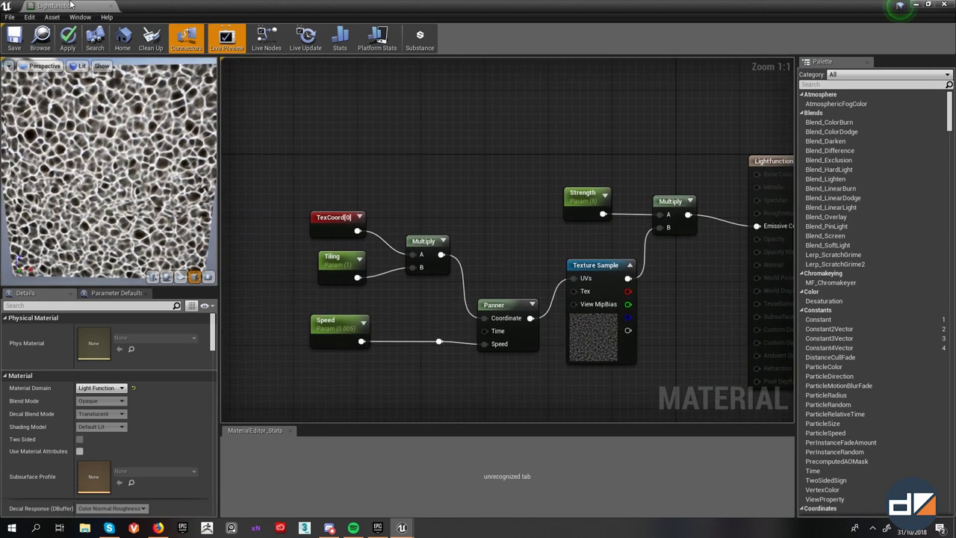
middle_click(93, 8)
left_click(548, 296)
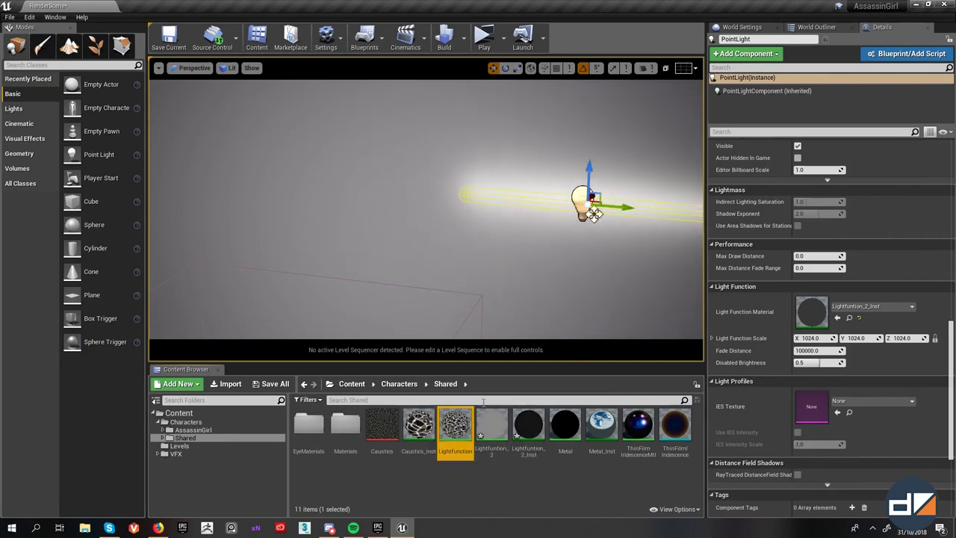
- Reopen the Lightfunction material to review its node graph, and select the Caustics_inst material instance back in the level
double_click(455, 426)
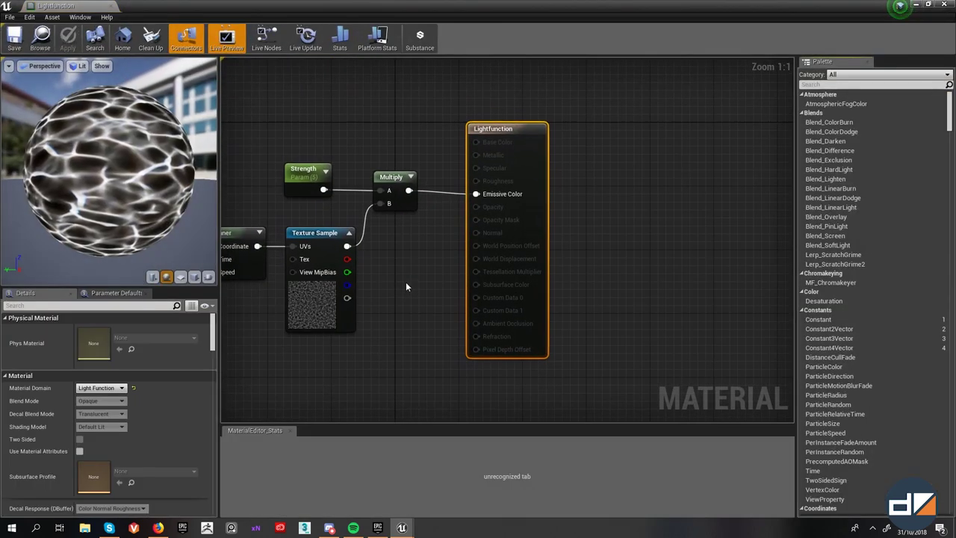
right_click_drag(405, 282, 473, 297)
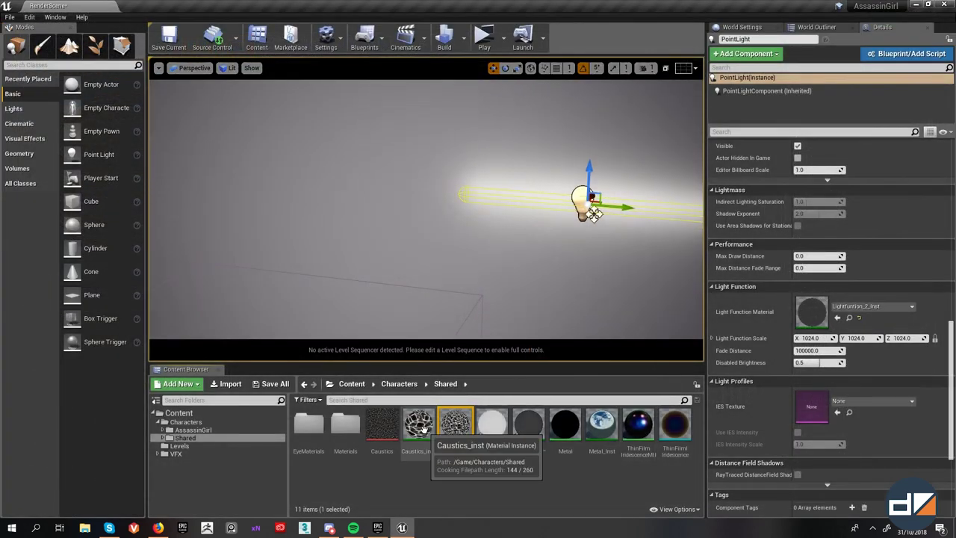
left_click(419, 426)
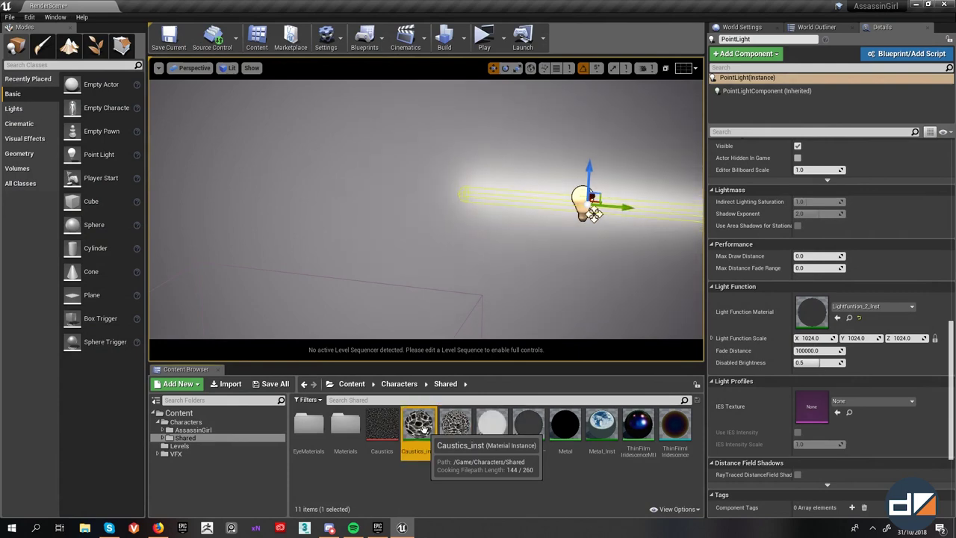
scroll(798, 345, "up", 2)
scroll(798, 345, "up", 4)
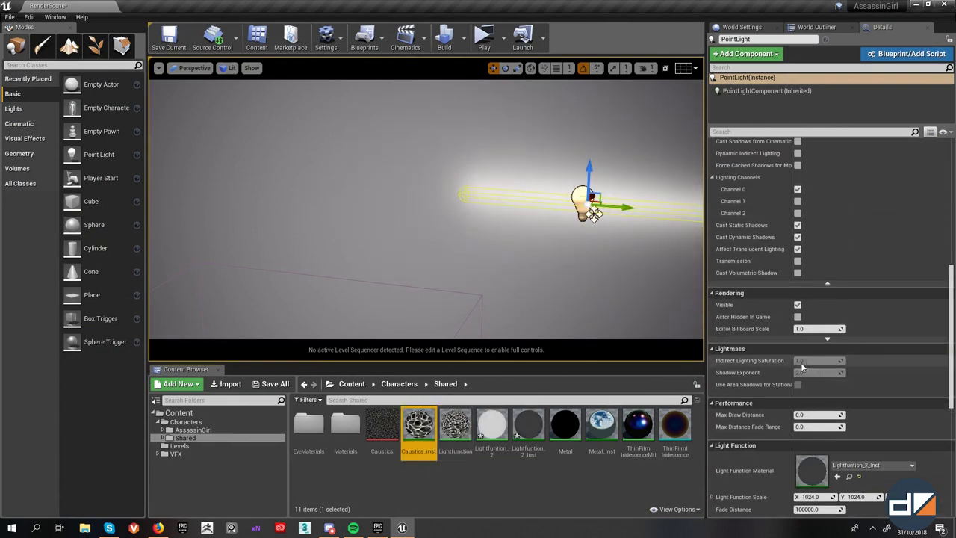
scroll(798, 345, "down", 3)
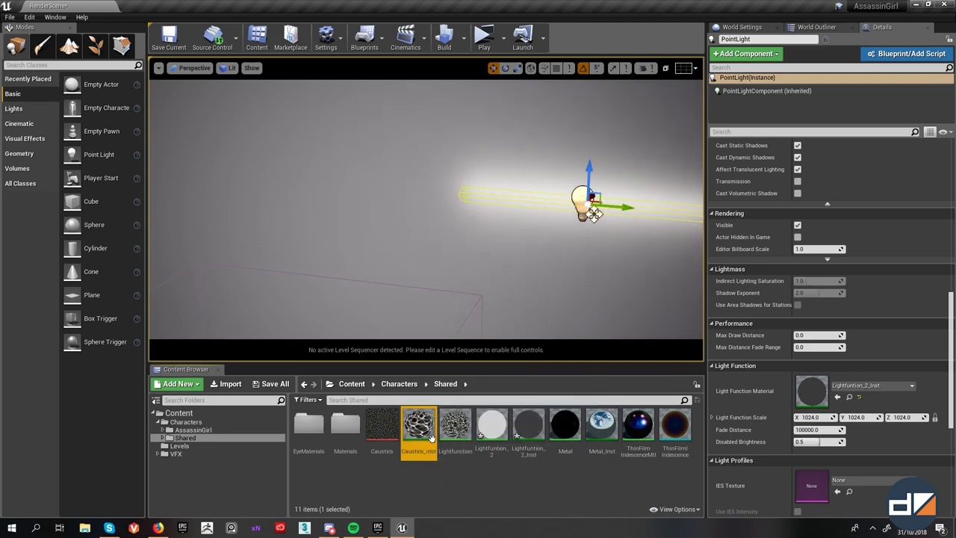
- Open the Caustics_inst material instance, try a different Speed value and undo that change
double_click(415, 432)
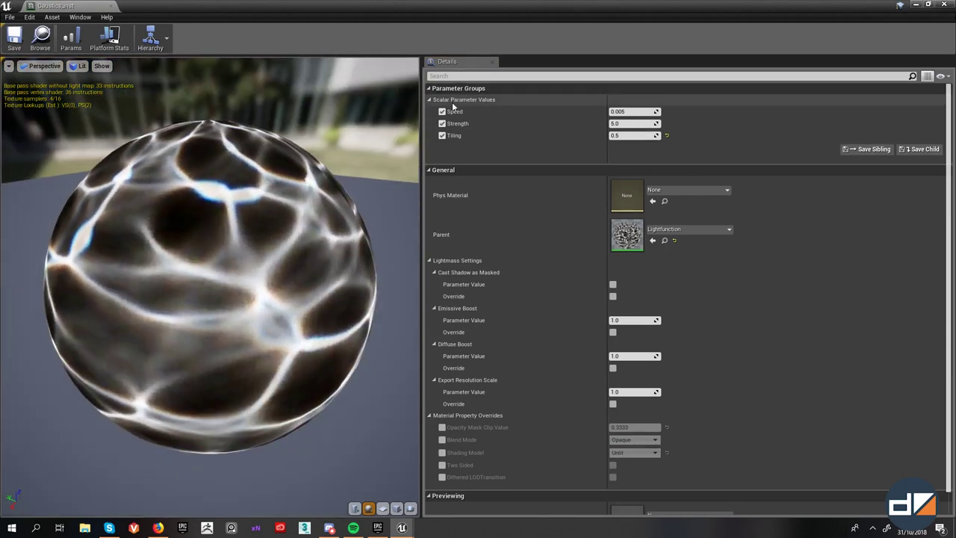
scroll(273, 245, "down", 3)
scroll(273, 245, "up", 3)
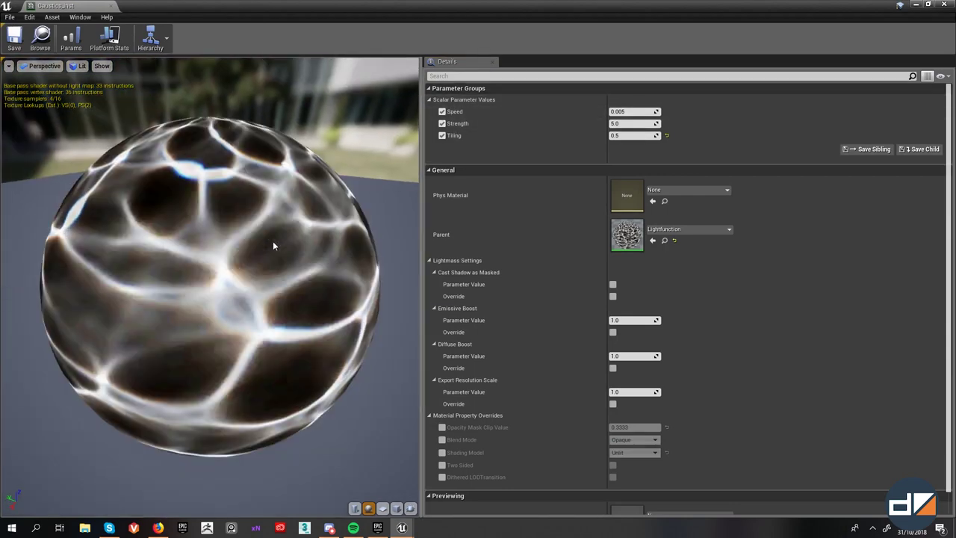
scroll(273, 245, "down", 3)
left_click_drag(637, 112, 650, 112)
key("ctrl+z")
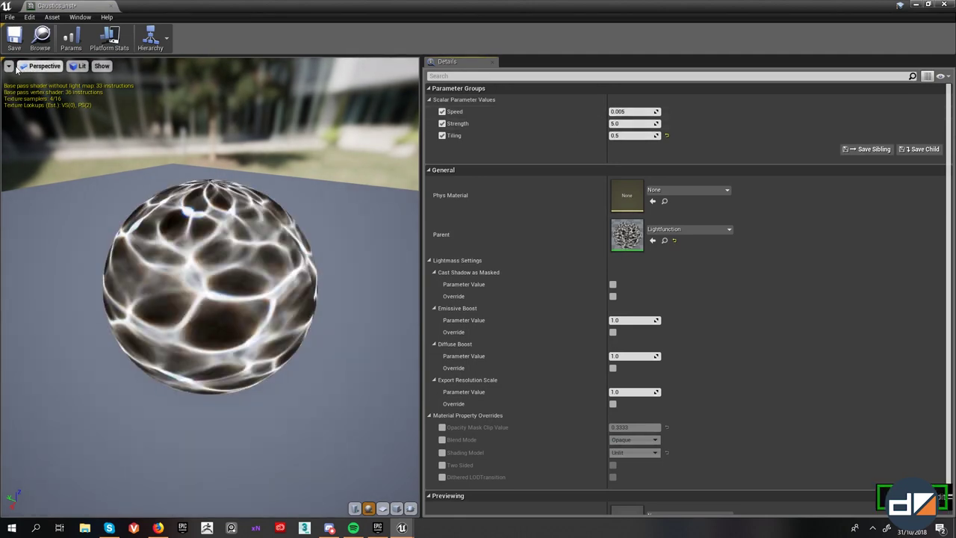
- Check the Realtime setting in the material preview's viewport options
left_click(8, 66)
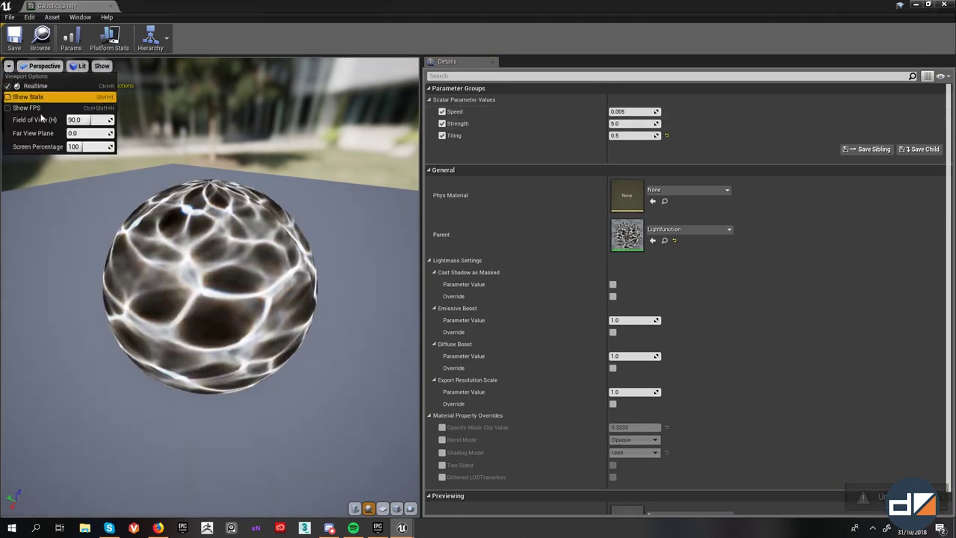
left_click(8, 66)
left_click(8, 66)
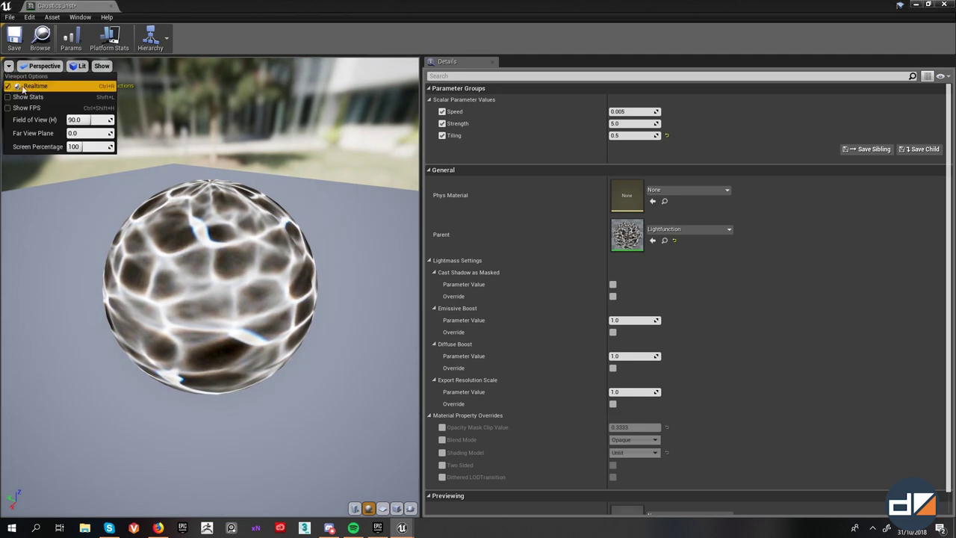
left_click(222, 252)
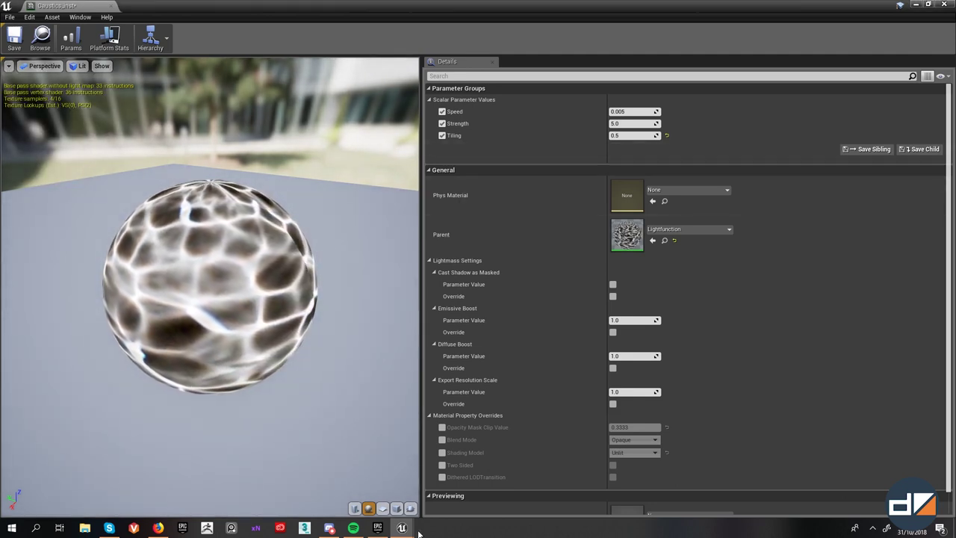
- Preview the caustics material on a plane and view it from different angles and distances
left_click(383, 509)
left_click_drag(288, 353, 407, 354)
left_click_drag(269, 328, 196, 281)
scroll(269, 328, "down", 5)
scroll(269, 327, "up", 5)
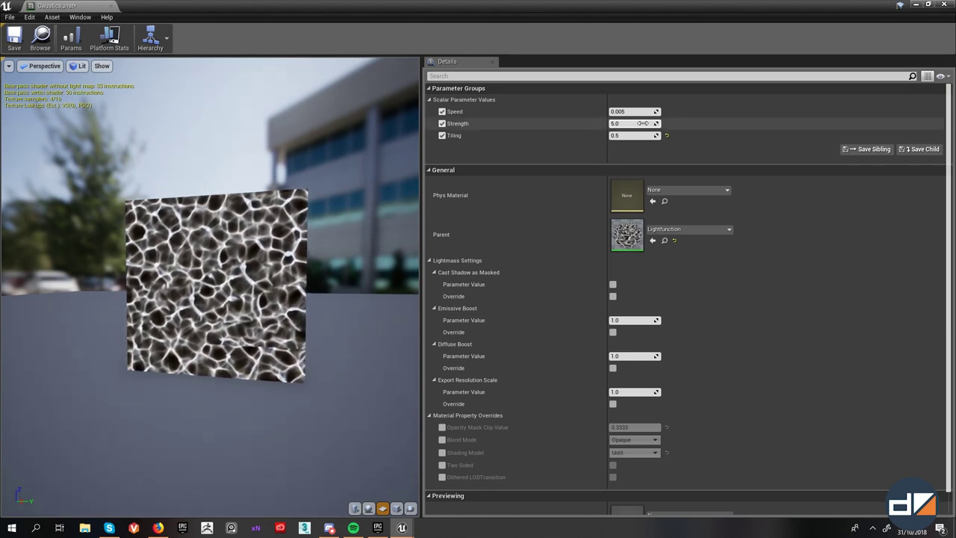
- Try different Strength, Tiling and Speed values on Caustics_inst, undo the changes and close the instance editor
mouse_move(625, 122)
left_mouse_down()
mouse_move(661, 122)
mouse_move(620, 122)
mouse_move(635, 124)
left_mouse_up()
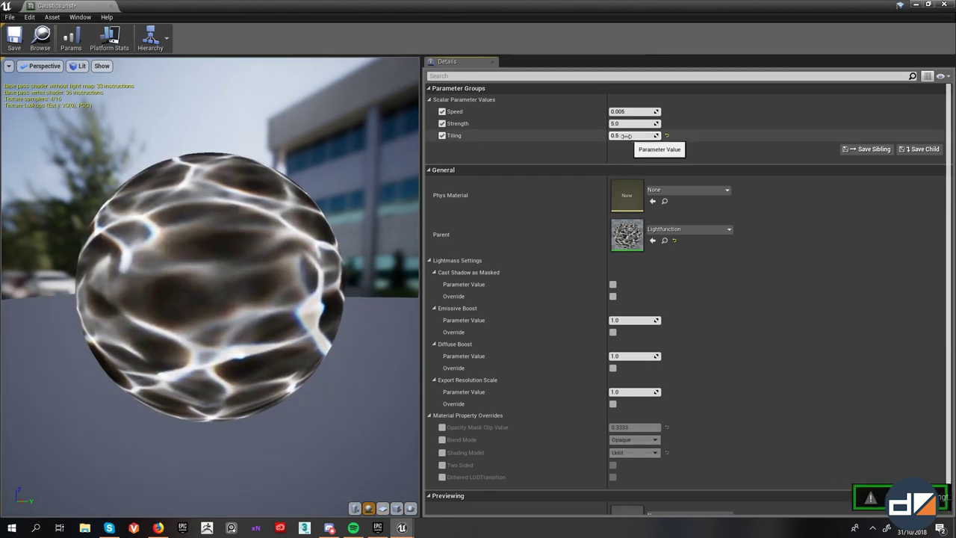
left_click_drag(634, 135, 589, 135)
key("ctrl+z")
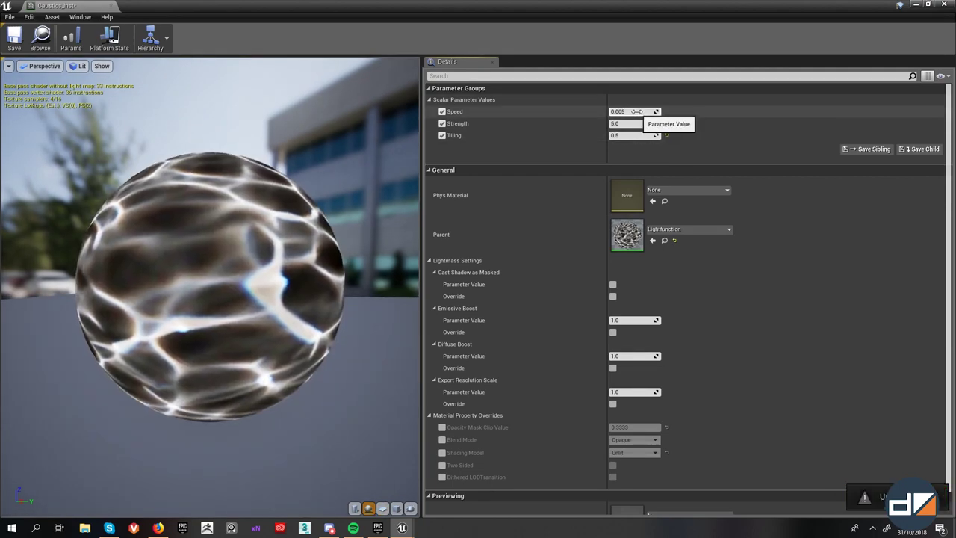
left_click_drag(635, 112, 640, 112)
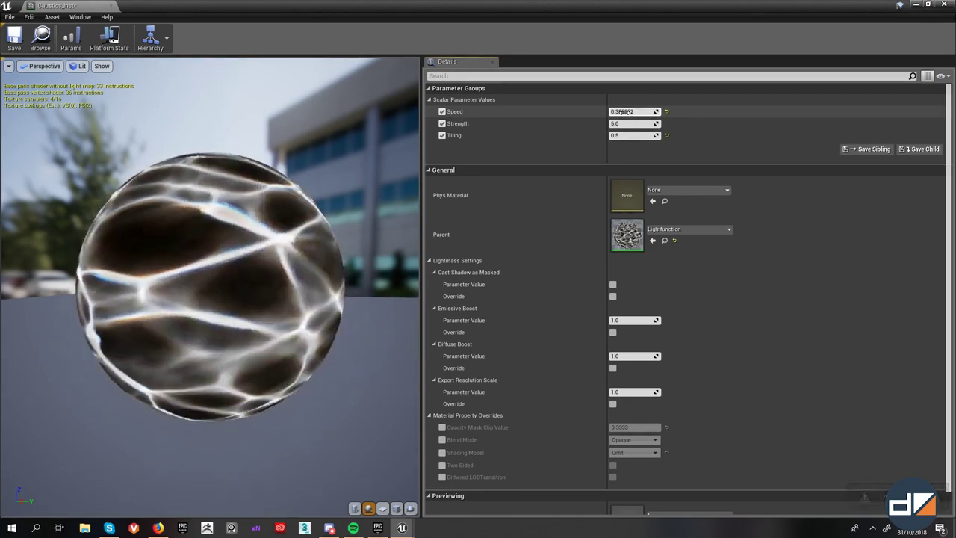
key("ctrl+z")
left_click(110, 6)
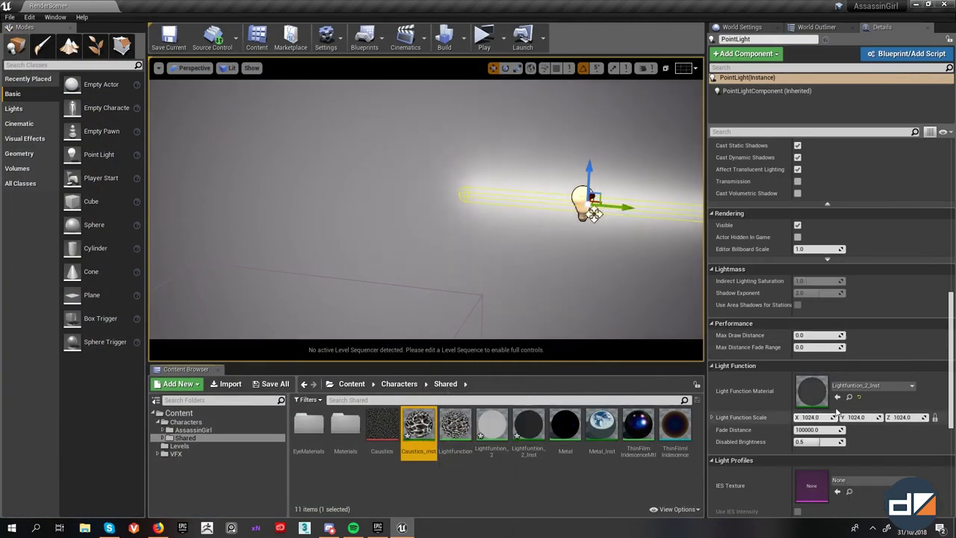
- Assign Caustics_inst as the point light's Light Function Material and view the pattern on the wall up close
left_click(837, 397)
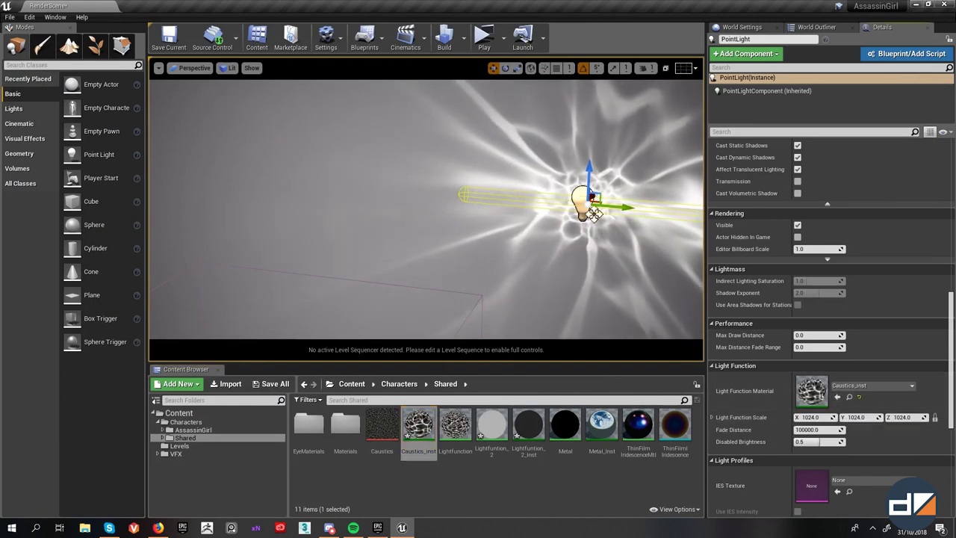
mouse_move(572, 255)
left_mouse_down("alt")
mouse_move(478, 288)
mouse_move(573, 255)
left_mouse_up("alt")
right_click_drag(572, 255, 590, 250)
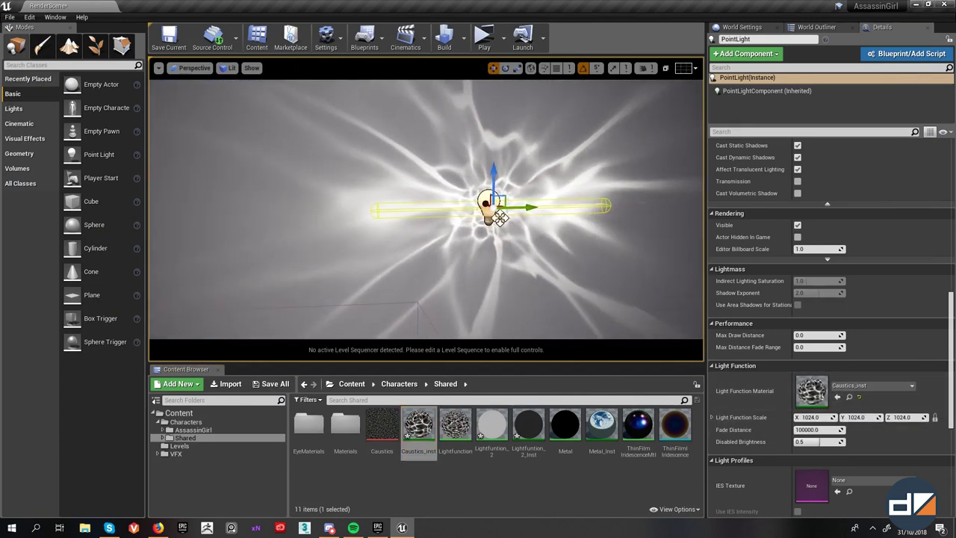
right_click_drag(530, 215, 705, 256)
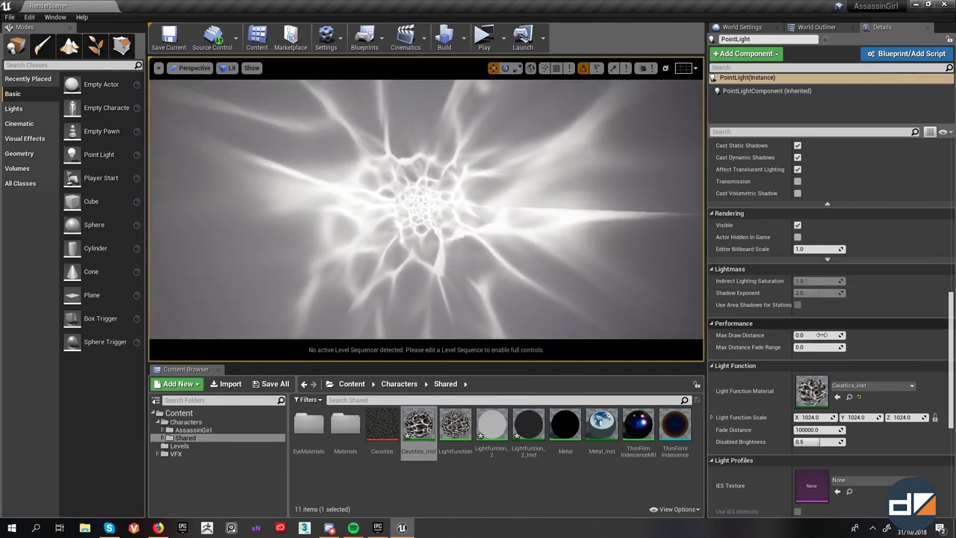
- Try resetting the point light's Source Length and Source Radius to 0.0, undo the resets and keep Caustics_inst assigned
scroll(818, 346, "up", 2)
scroll(818, 347, "up", 9)
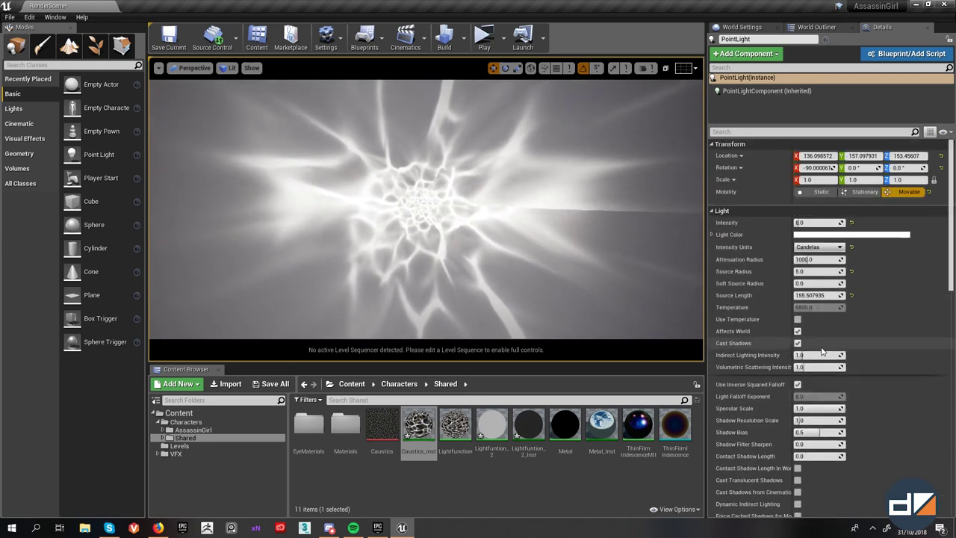
left_click(851, 296)
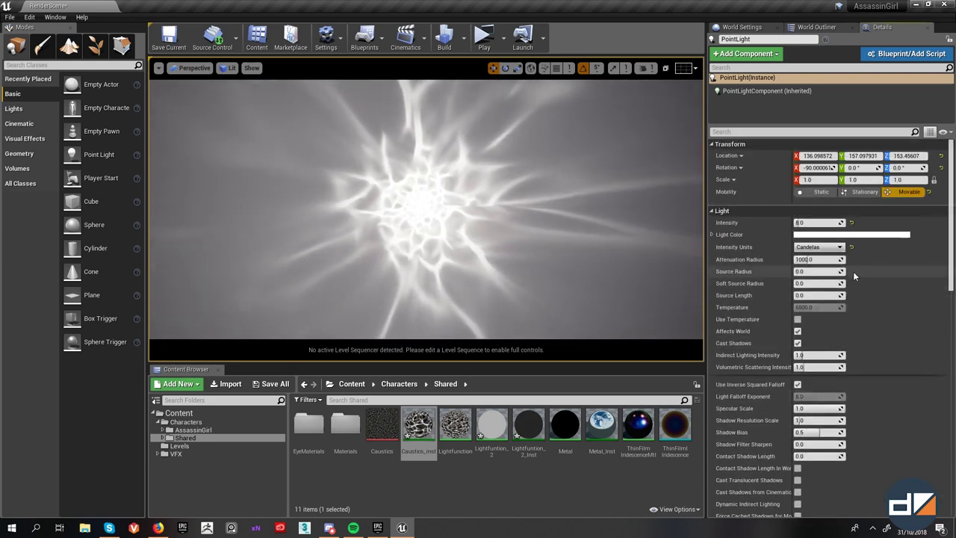
key("ctrl+z")
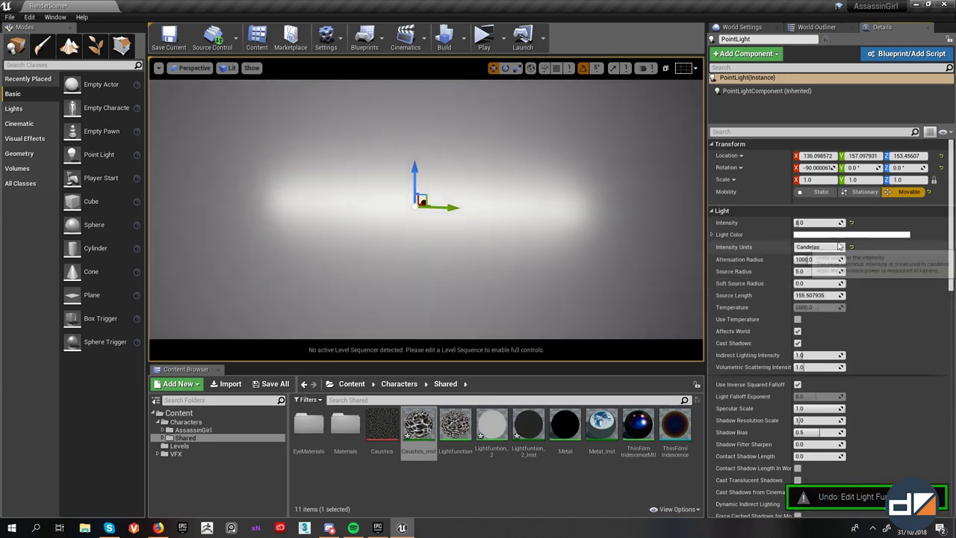
key("ctrl+y")
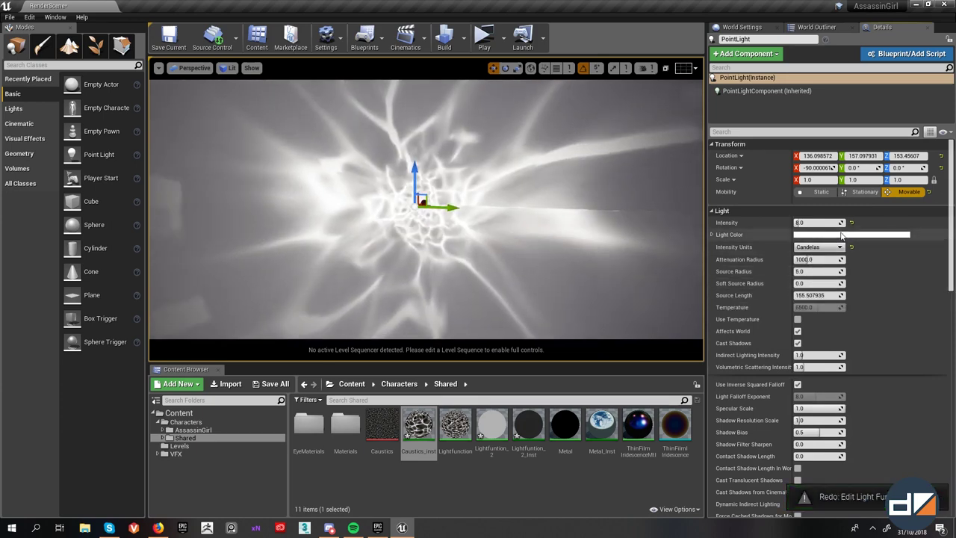
- Change the point light's Light Color to a bright green
left_click(847, 236)
left_click_drag(691, 321, 646, 249)
left_click_drag(674, 323, 641, 345)
left_click(780, 480)
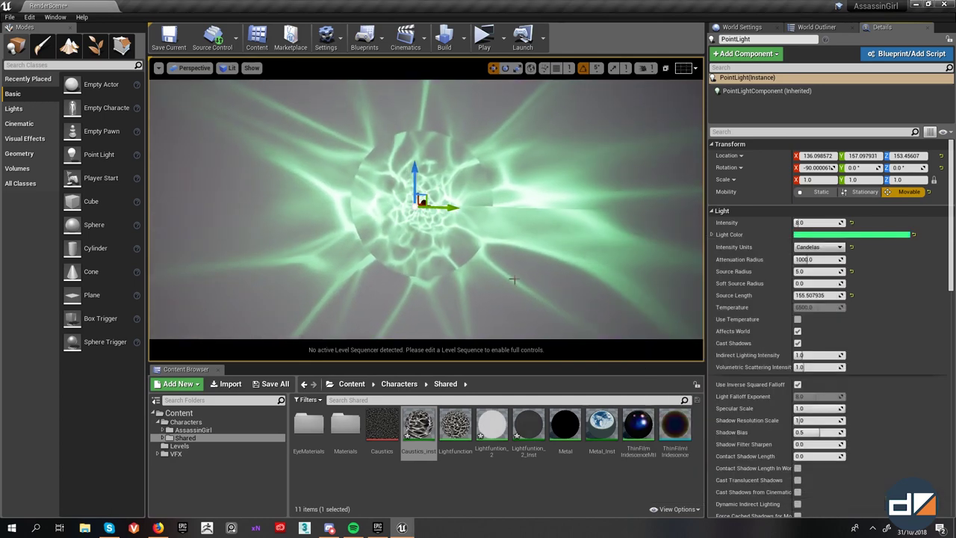
- Rotate the point light -90 degrees about its vertical axis so the tube points away from the wall
right_click_drag(516, 279, 467, 230)
key("g")
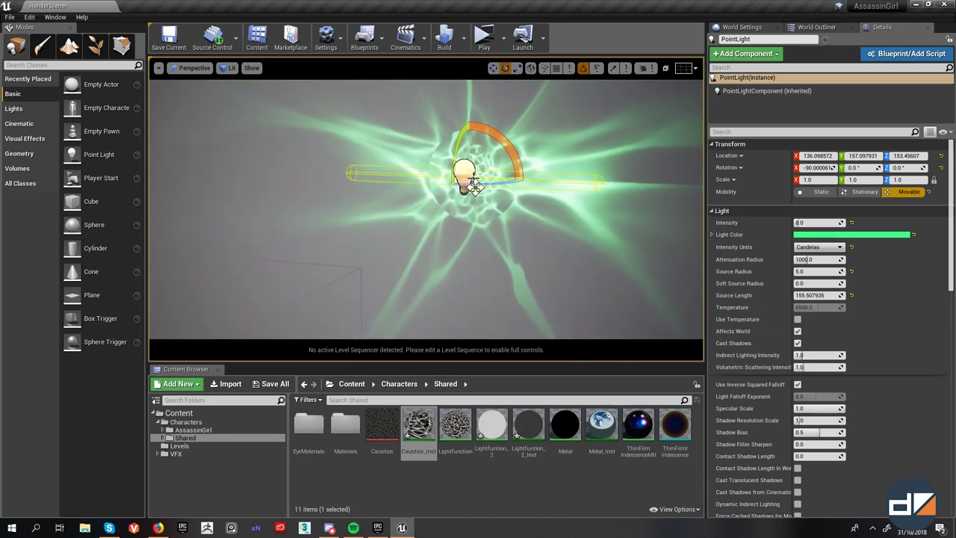
left_click_drag(475, 187, 475, 187)
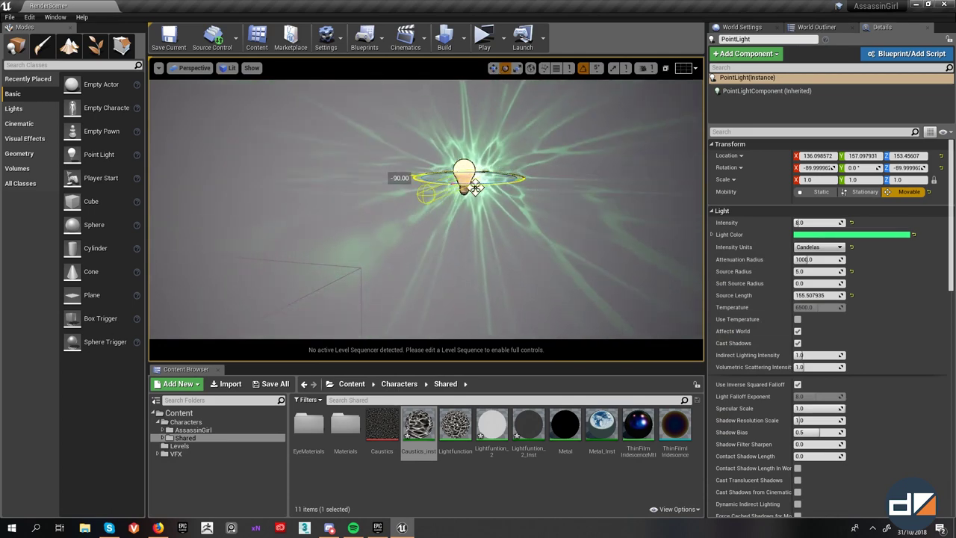
scroll(575, 221, "down", 3)
left_click_drag(516, 213, 529, 191, "alt")
right_click_drag(426, 209, 453, 238)
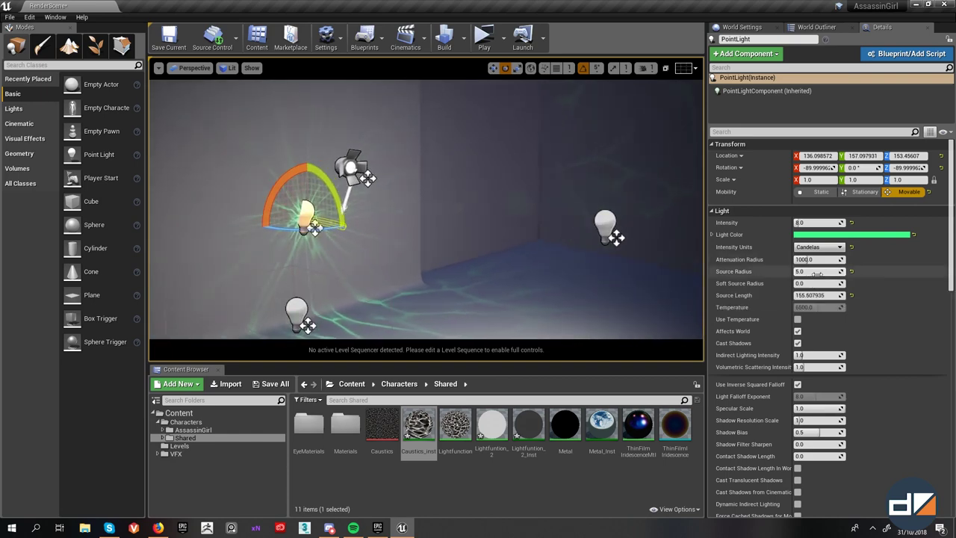
- Reduce the light's Attenuation Radius to about 372 and move it over the floor to about X -245, Z 101
left_click_drag(831, 260, 800, 259)
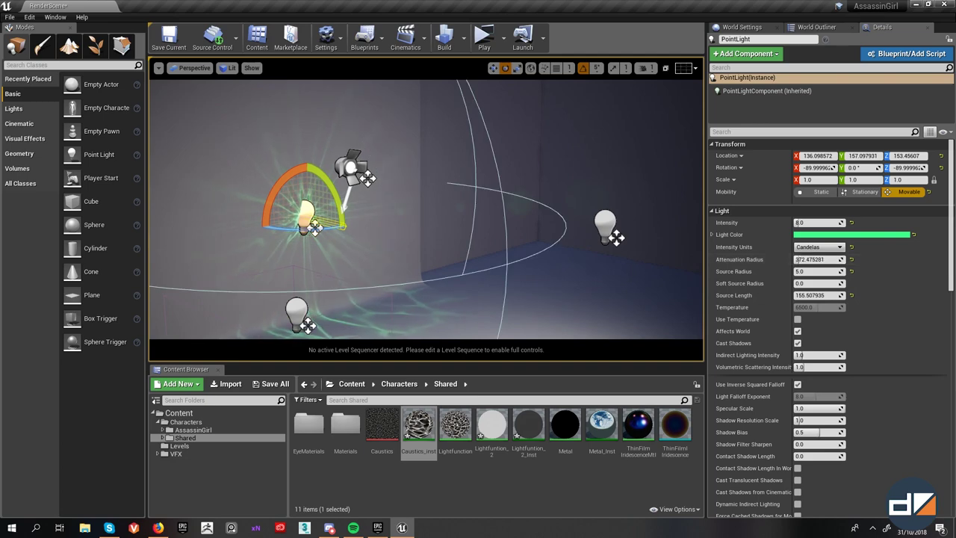
right_click_drag(425, 209, 366, 252)
left_click_drag(366, 163, 559, 237)
key("f")
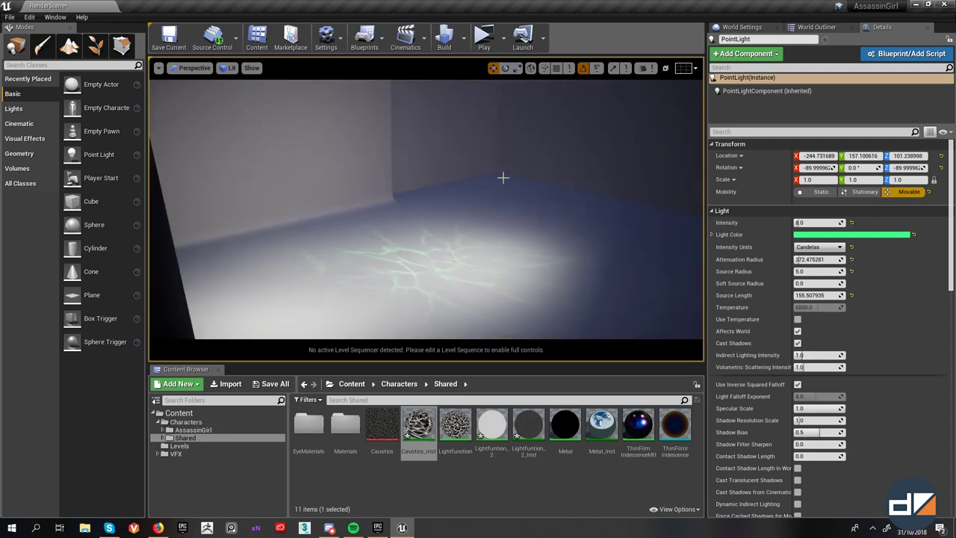
right_click_drag(488, 189, 487, 133)
right_click_drag(484, 227, 487, 258)
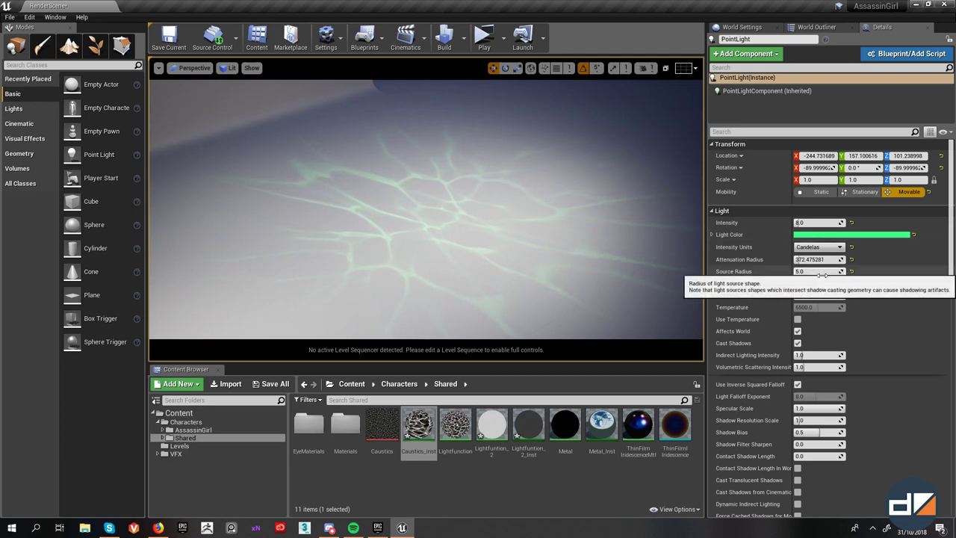
- Set the light's Attenuation Radius to about 541 and move it back near the wall at about X -25, Z 125
left_click_drag(802, 260, 818, 260)
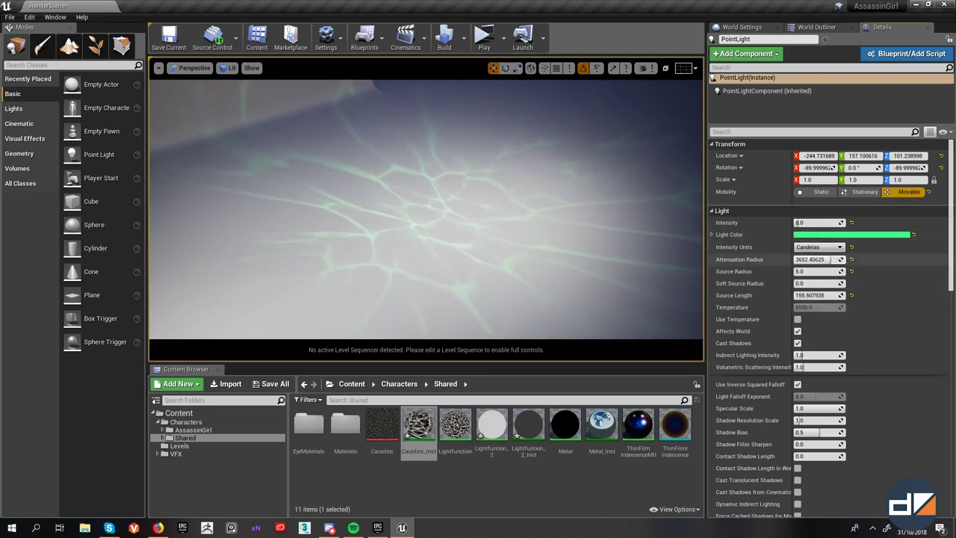
scroll(516, 222, "down", 5)
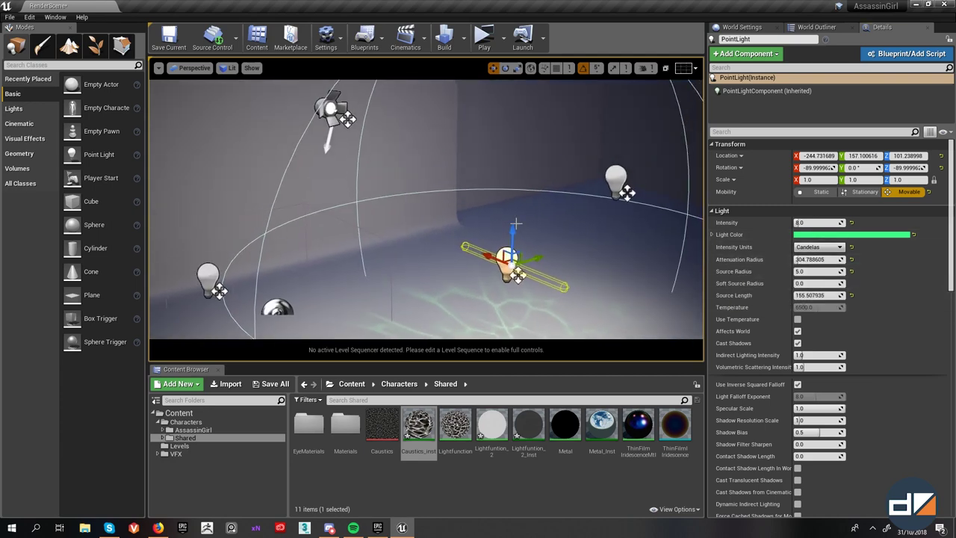
left_click_drag(475, 227, 388, 192)
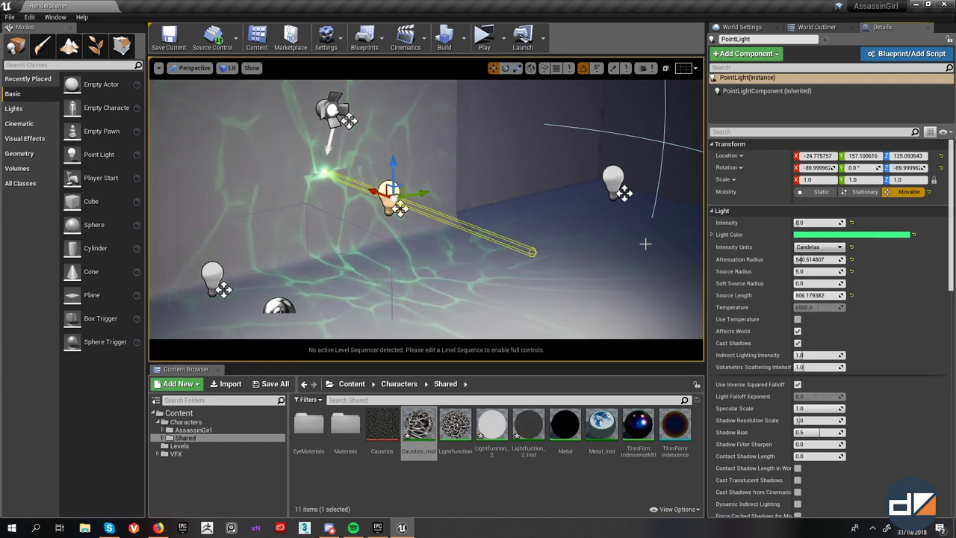
- Frame the point light and examine the green caustics pattern it casts on the wall and floor
key("f")
mouse_move(465, 216)
left_mouse_down("alt")
mouse_move(422, 211)
mouse_move(465, 216)
left_mouse_up("alt")
scroll(465, 216, "up", 4)
scroll(464, 216, "up", 2)
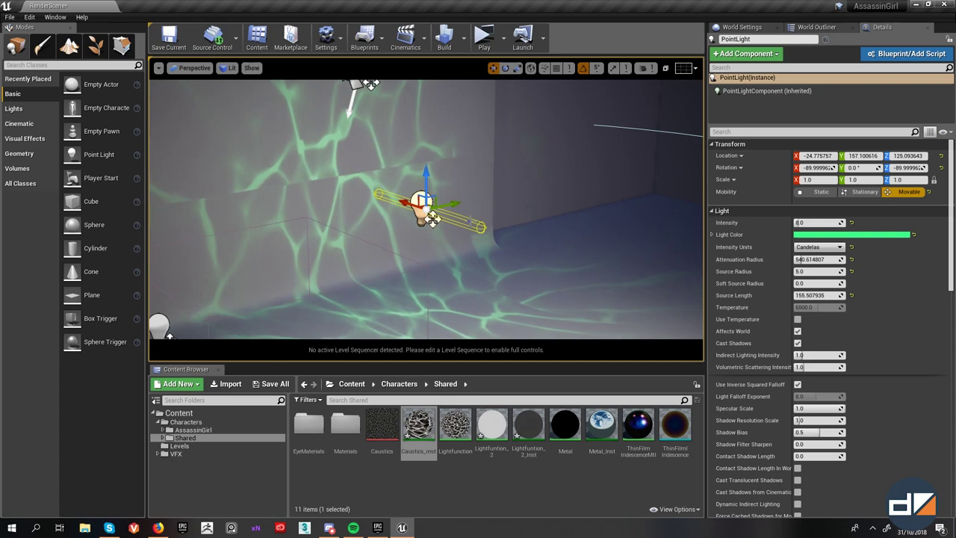
right_click_drag(374, 192, 388, 192)
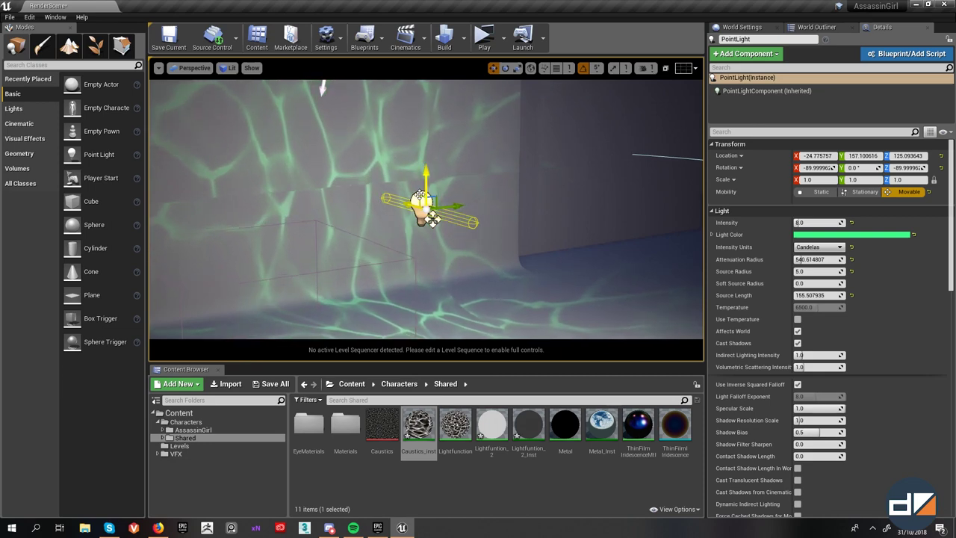
- Move the caustics point light along the wall to about X -87, Z 114 and select the Caustics asset
left_click_drag(434, 218, 487, 238)
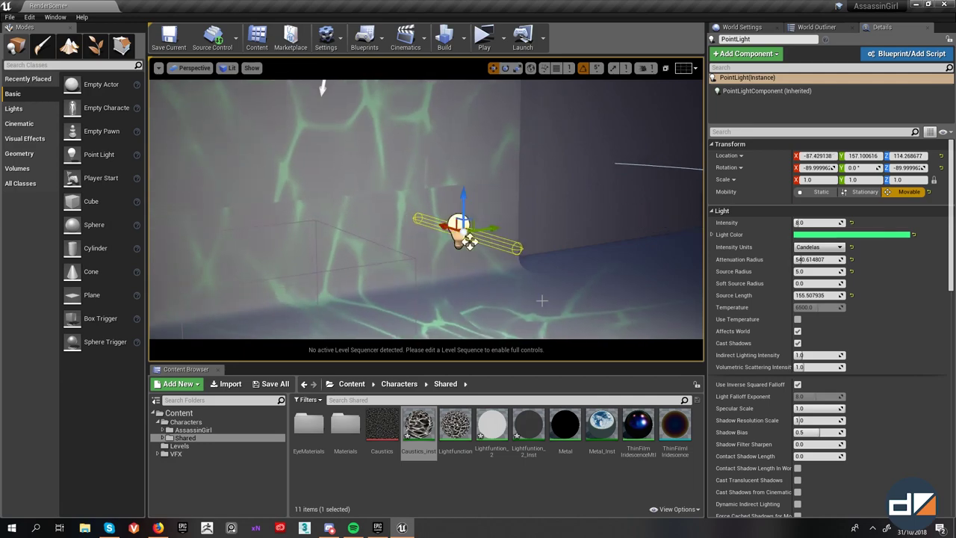
double_click(378, 419)
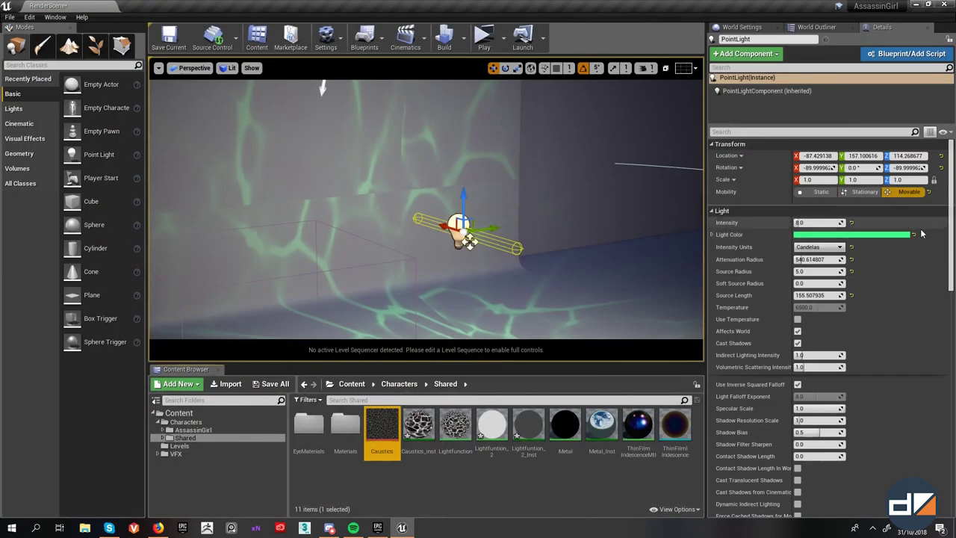
- Try the point light's Intensity at 0 and undo the change
mouse_move(822, 223)
left_mouse_down()
mouse_move(796, 223)
mouse_move(838, 223)
left_mouse_up()
key("ctrl+z")
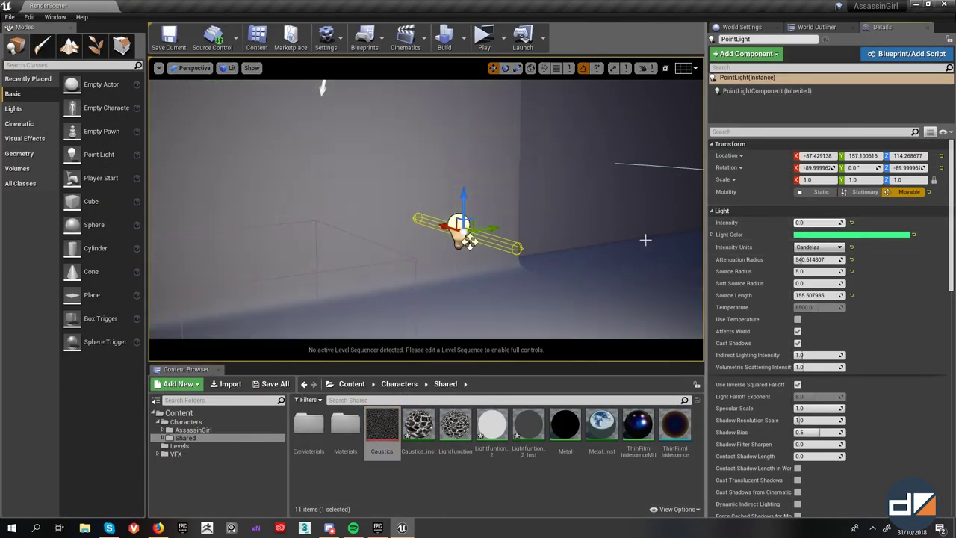
key("ctrl+z")
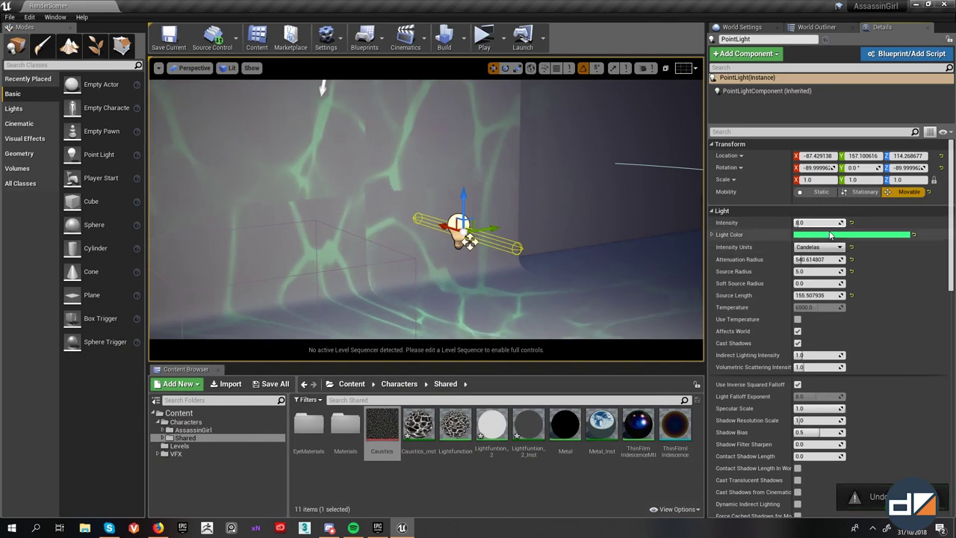
- Reduce the point light's Attenuation Radius to about 266 and reset its Source Length to 0
right_click_drag(548, 242, 549, 241)
left_click_drag(486, 246, 491, 256)
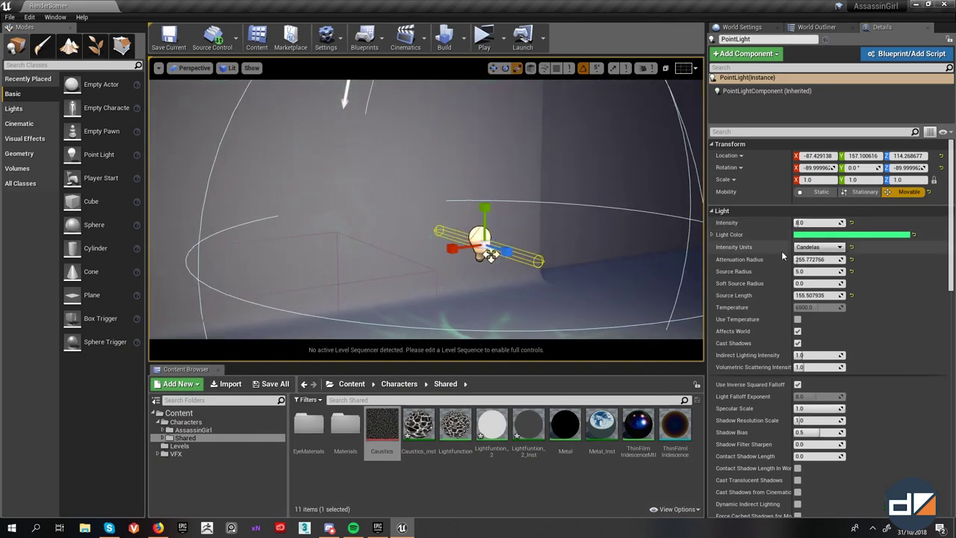
mouse_move(808, 260)
left_mouse_down()
mouse_move(826, 260)
mouse_move(806, 259)
left_mouse_up()
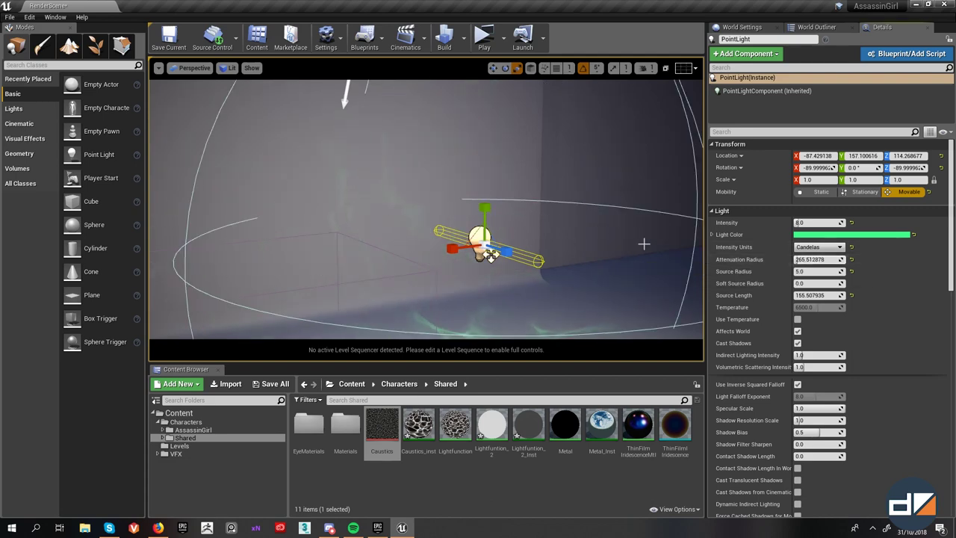
left_click(852, 296)
- Examine the caustics pattern on the floor and back wall, with the editor icons hidden and shown
right_click_drag(588, 260, 561, 292)
key("g")
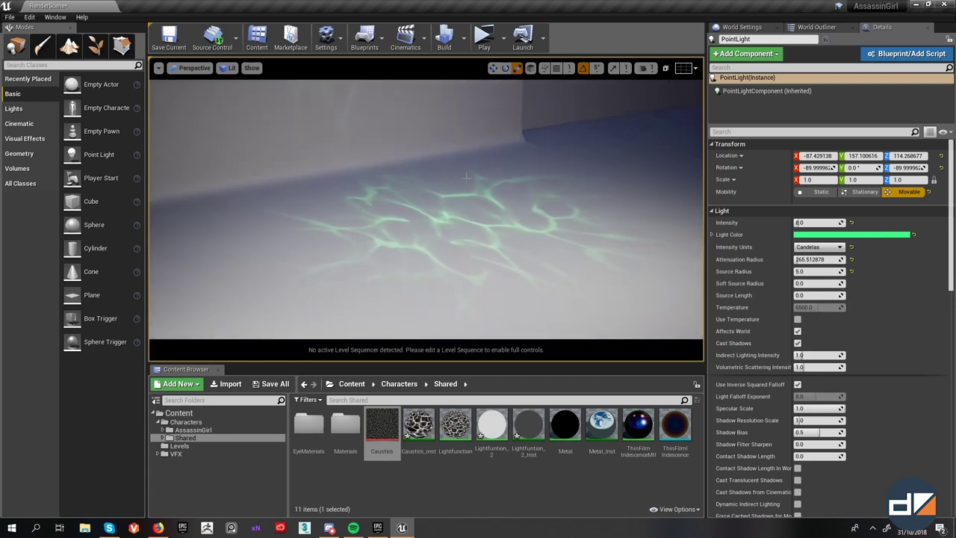
scroll(466, 178, "down", 8)
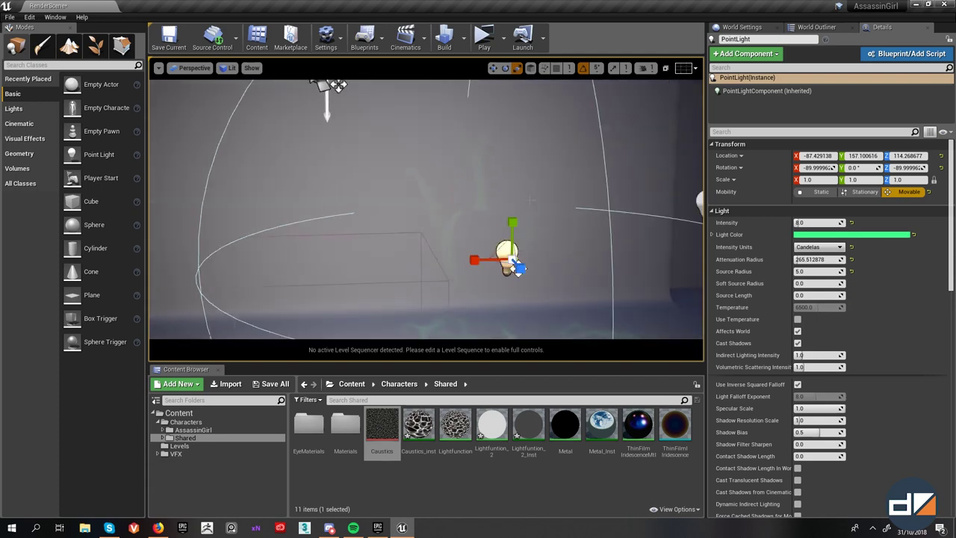
right_click_drag(532, 200, 486, 204)
key("s")
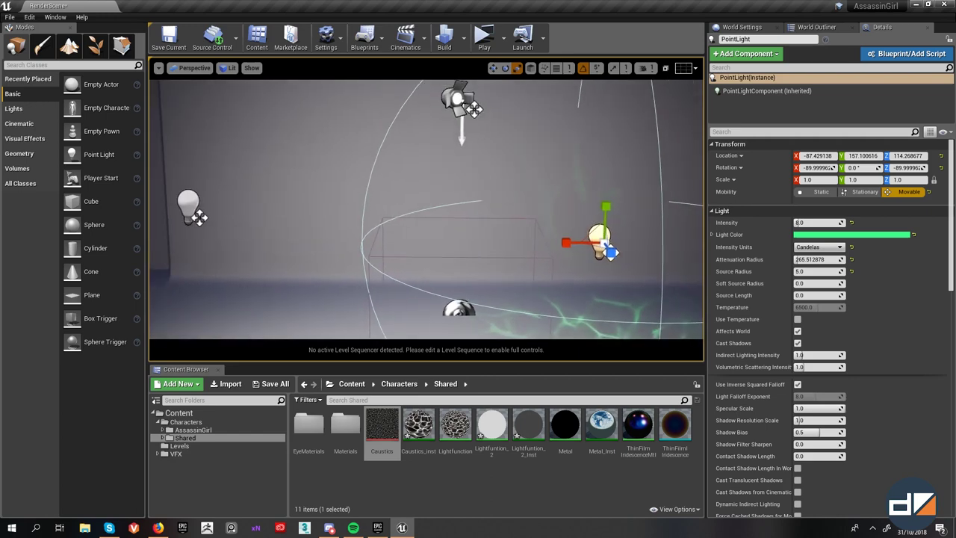
key("w")
key("g")
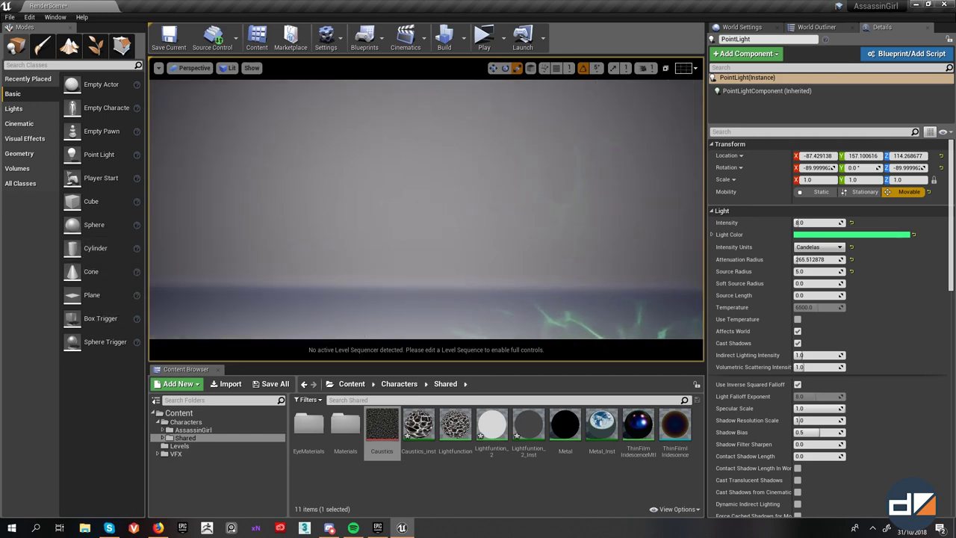
- Add a basic cylinder to the floor near the back wall at about X -12, Y -223
right_click_drag(197, 239, 160, 245)
left_click_drag(95, 248, 383, 278)
key("e")
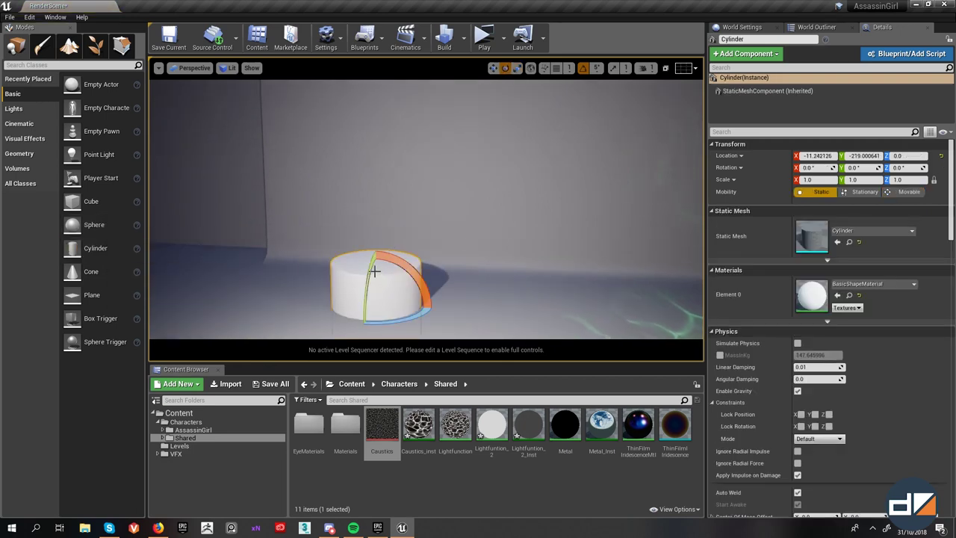
key("w")
key("e")
key("r")
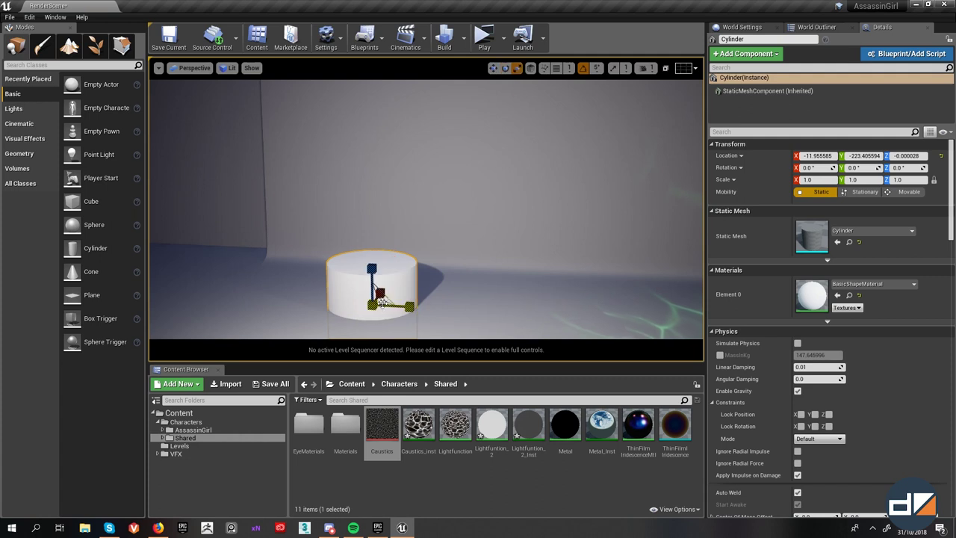
- Scale the cylinder into a thin rod, about 0.16 in X and Y and 2.89 in Z
left_click_drag(372, 308, 372, 304)
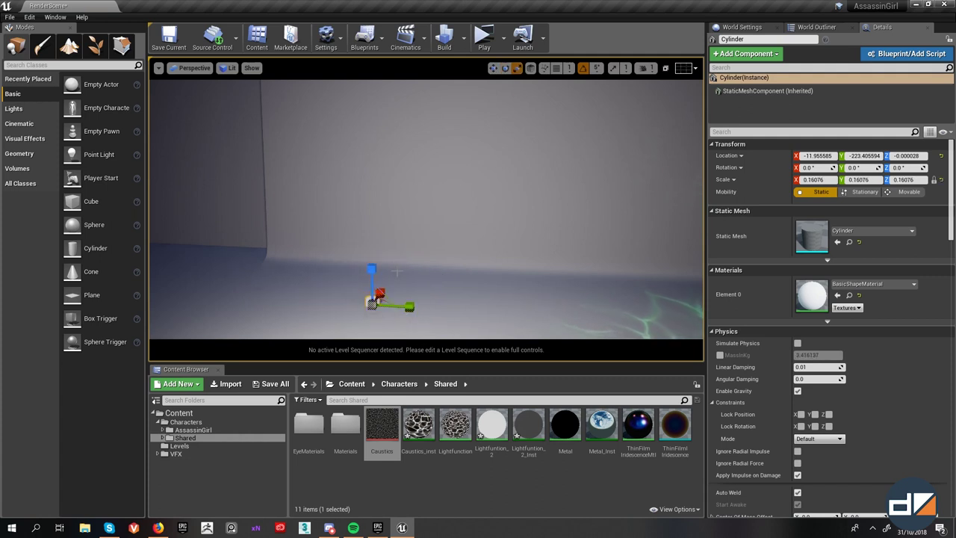
key("e")
key("w")
left_click_drag(372, 270, 371, 187)
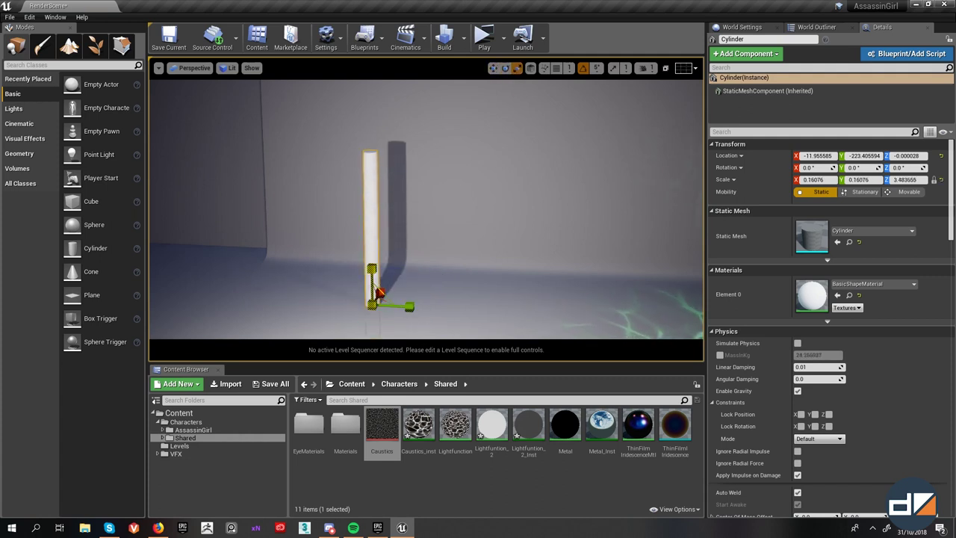
- Rotate the rod 90 degrees about X to lie horizontally and move it to about X 117, Z 94
key("w")
key("e")
left_click_drag(424, 293, 446, 335)
key("w")
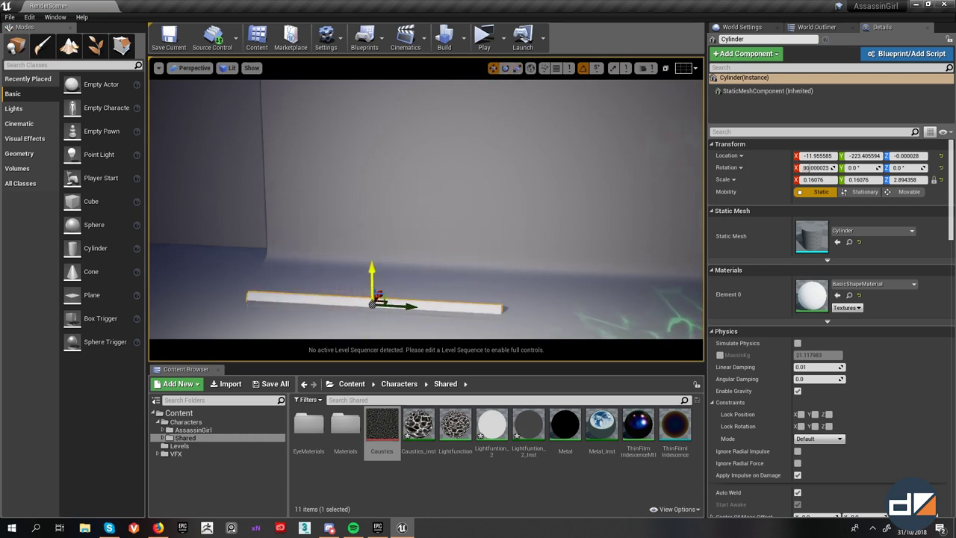
left_click_drag(372, 272, 370, 193)
left_click_drag(571, 222, 699, 216, "alt")
key("f")
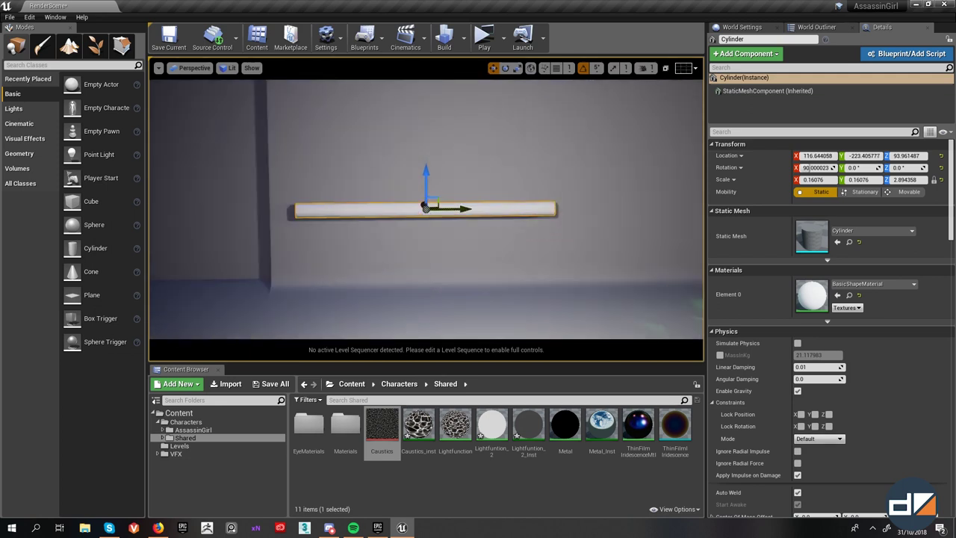
- Create a new material named Emissive in the Shared folder
left_click(497, 493)
right_click(499, 490)
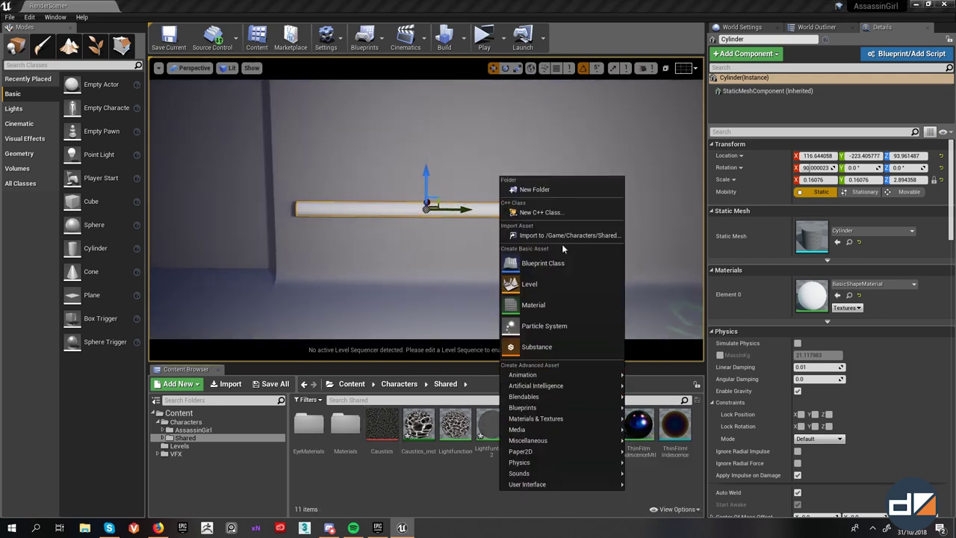
left_click(533, 304)
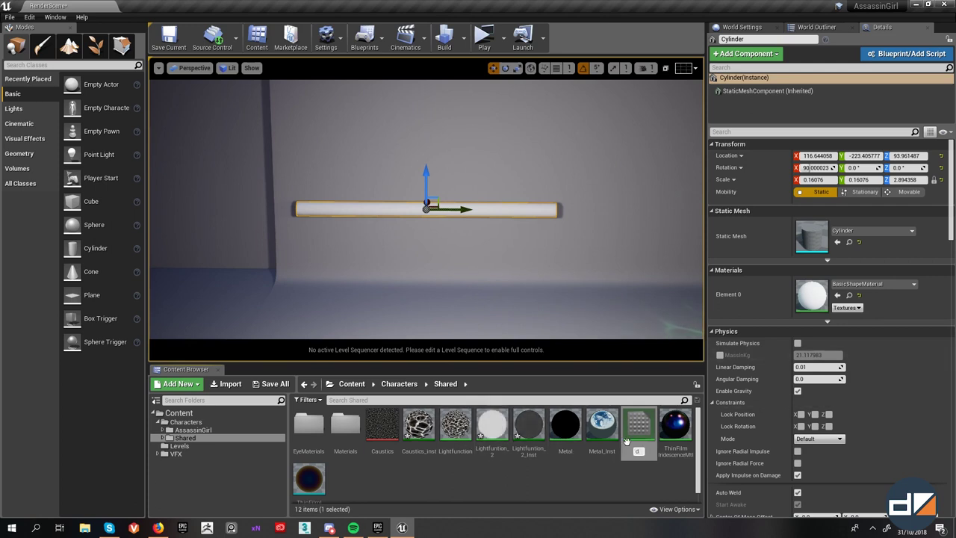
key("BackSpace")
type("Emissive")
key("Return")
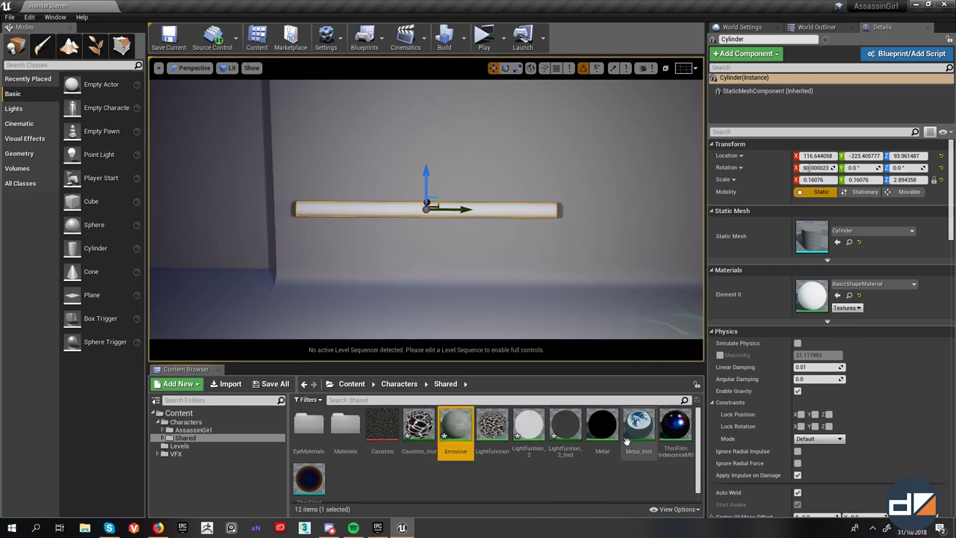
- Open the Emissive material for editing and check its Material Domain and Blend Mode options
double_click(456, 425)
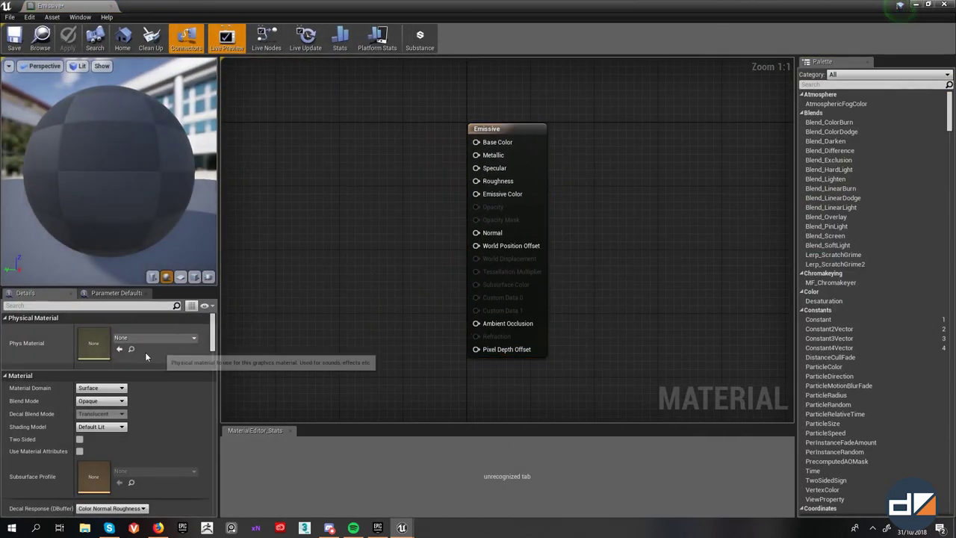
left_click(117, 388)
left_click(116, 395)
left_click(120, 401)
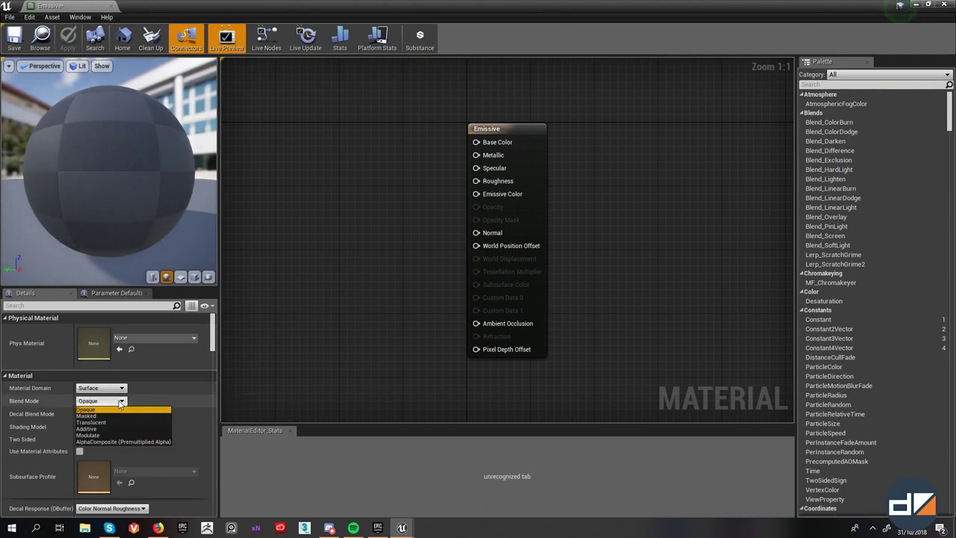
left_click(120, 402)
left_click(120, 402)
left_click(121, 402)
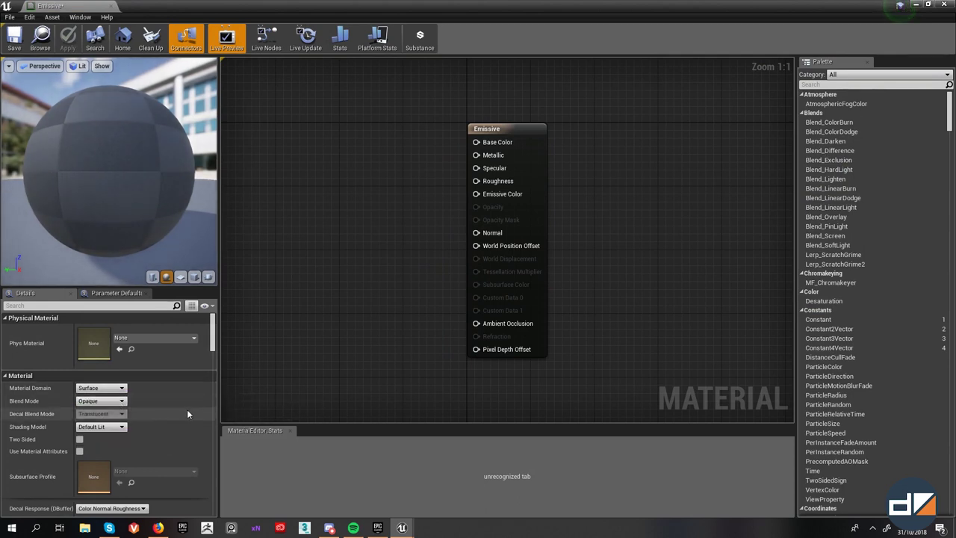
- Set the Emissive material's Shading Model to Unlit
left_click(112, 427)
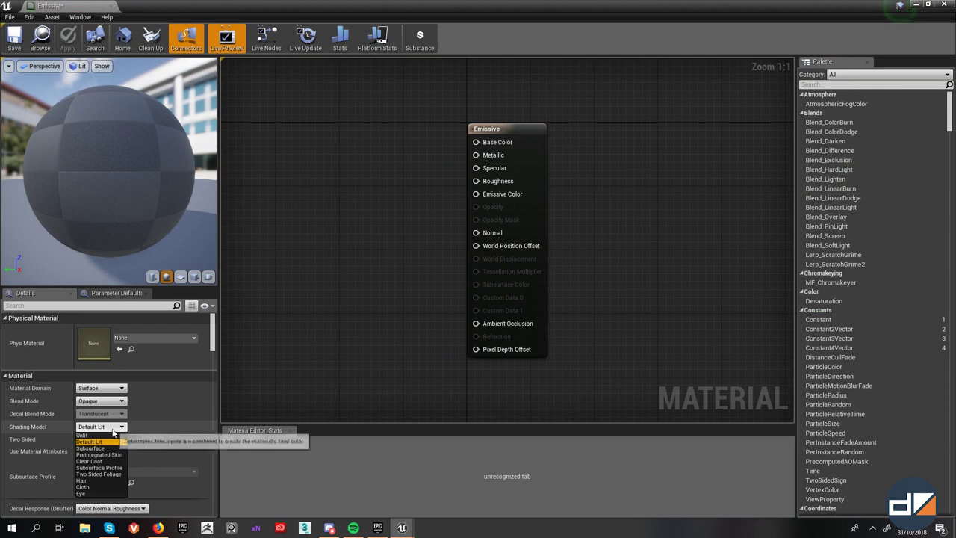
left_click(106, 440)
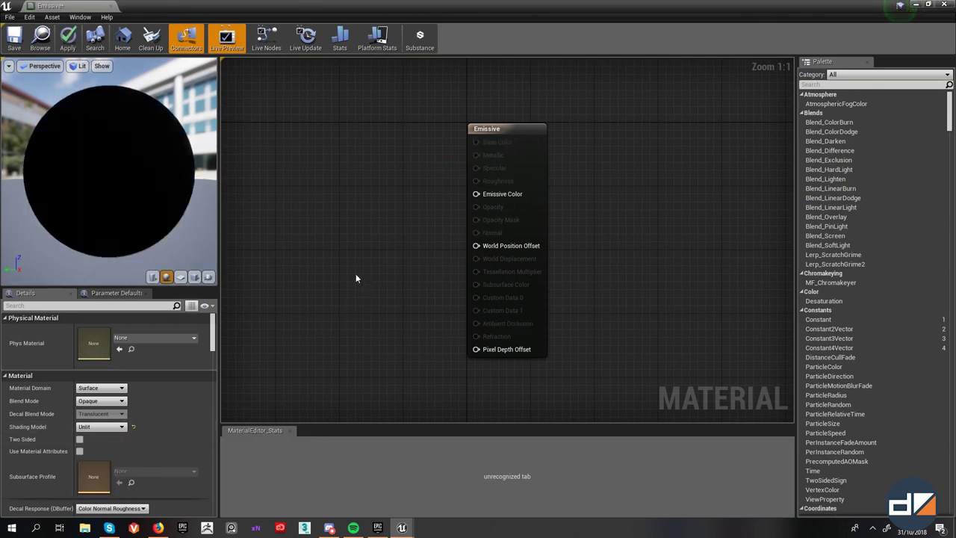
mouse_move(299, 323)
right_mouse_down()
mouse_move(395, 307)
mouse_move(384, 309)
right_mouse_up()
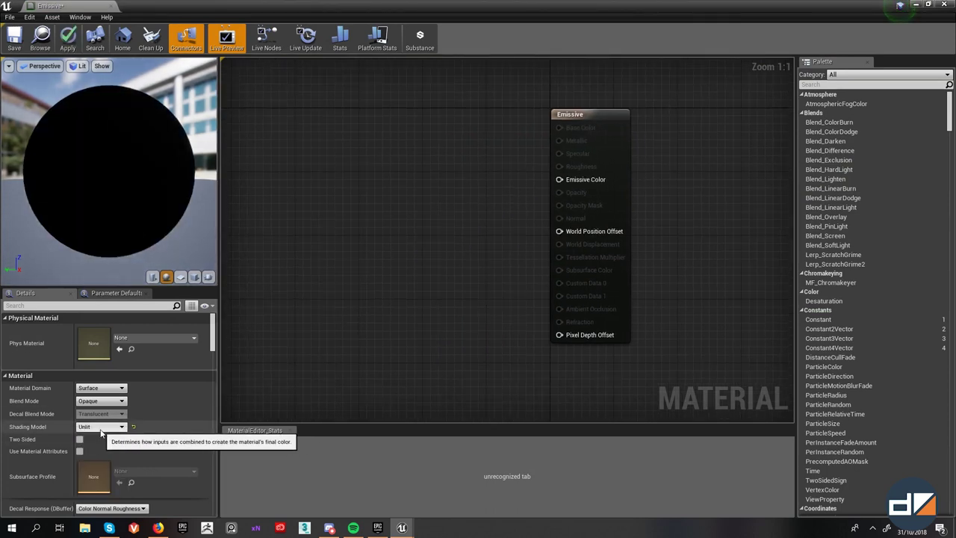
left_click(98, 428)
left_click(98, 435)
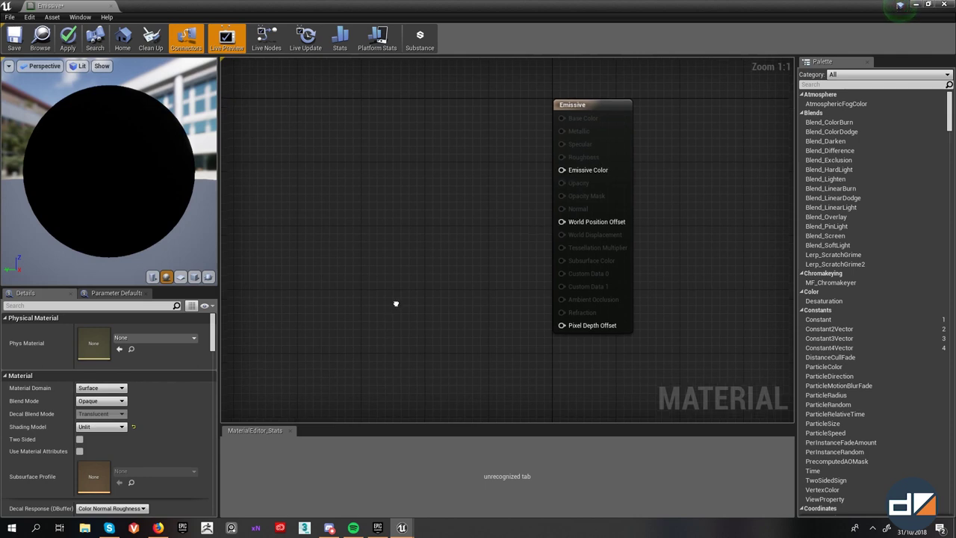
- Look through the material's further properties with full labels showing, and read what Emissive (Dynamic Area Light) does
scroll(125, 412, "down", 3)
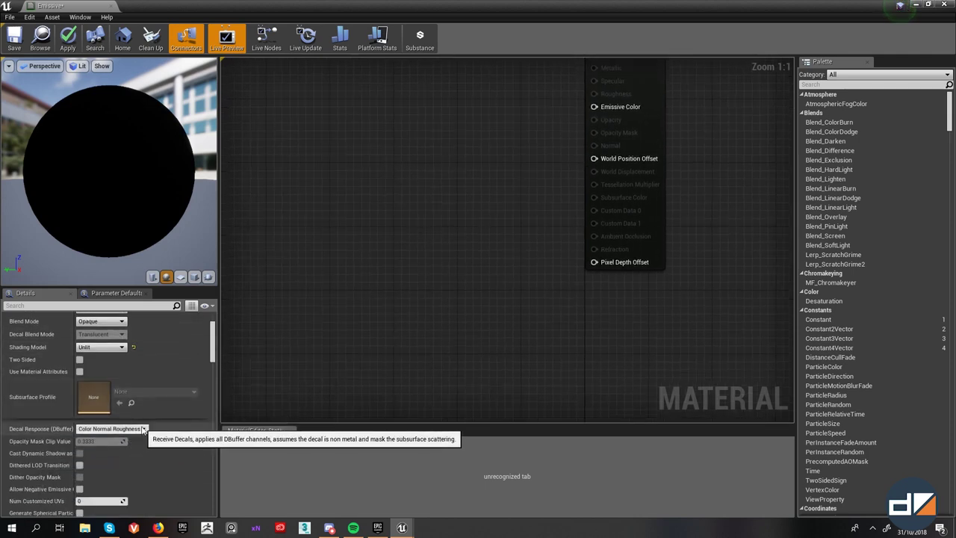
scroll(139, 430, "down", 3)
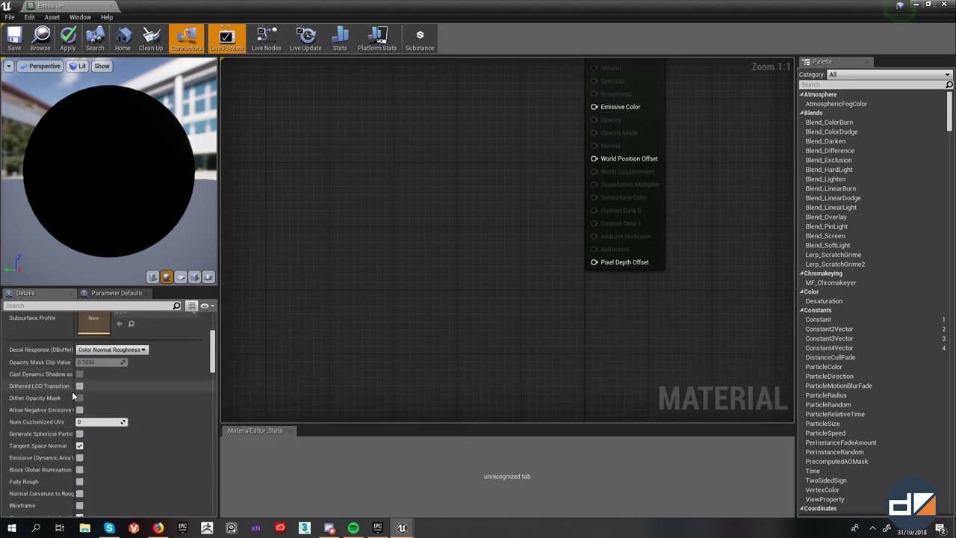
left_click_drag(320, 181, 502, 324)
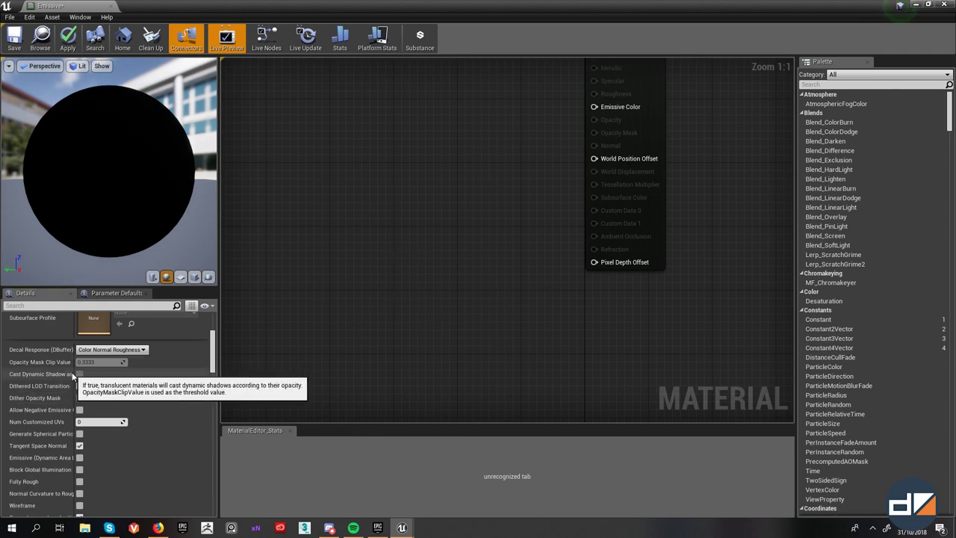
left_click_drag(75, 385, 122, 390)
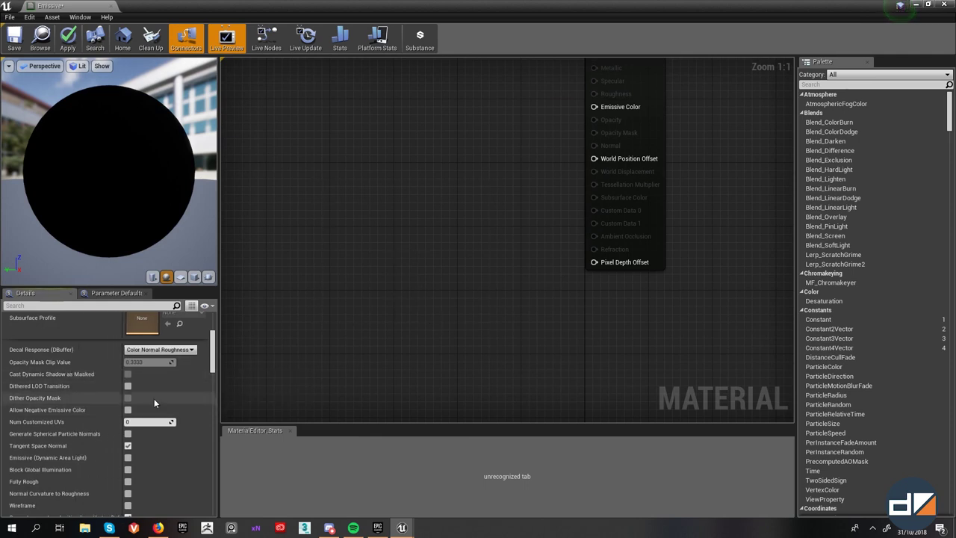
scroll(150, 400, "down", 1)
mouse_move(30, 442)
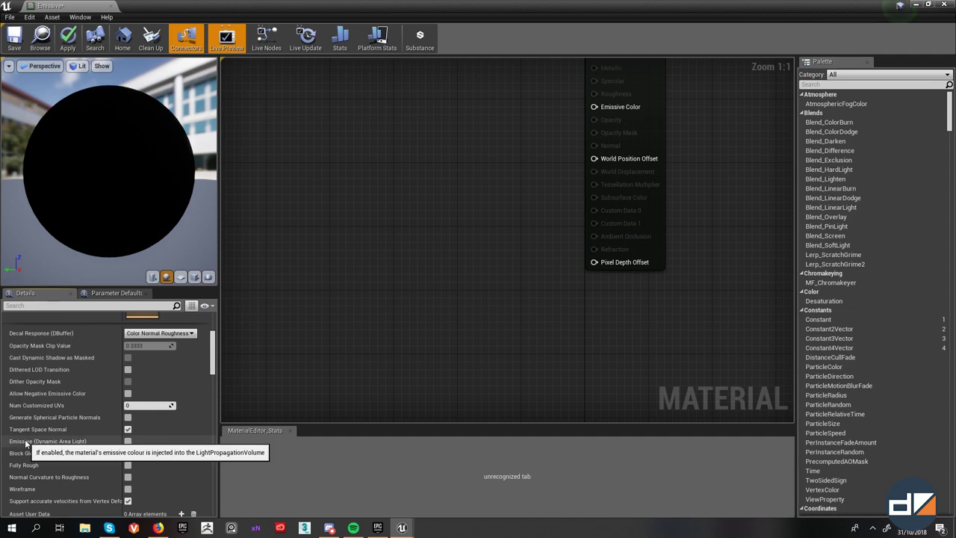
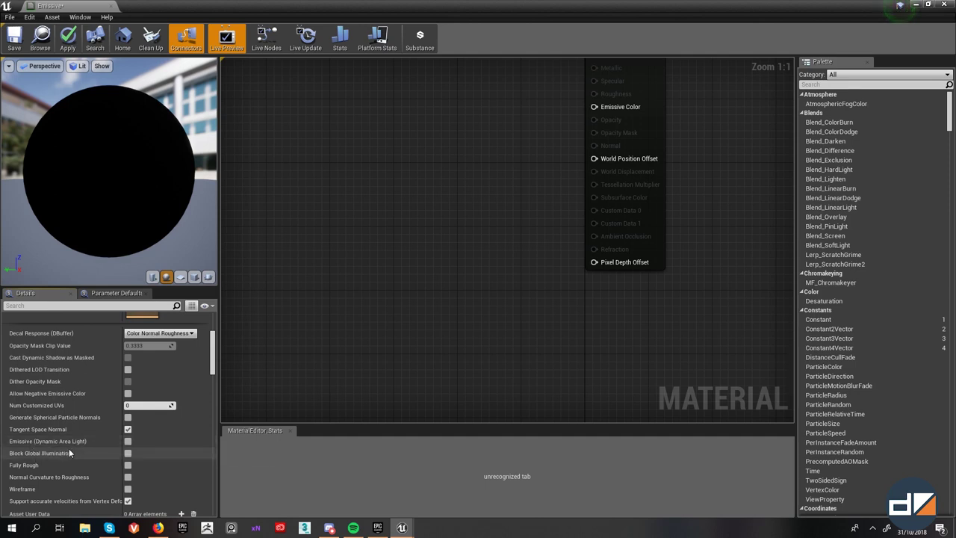
- Enable Emissive (Dynamic Area Light) for the Emissive material and look through its remaining translucency settings
left_click(127, 441)
scroll(39, 447, "down", 1)
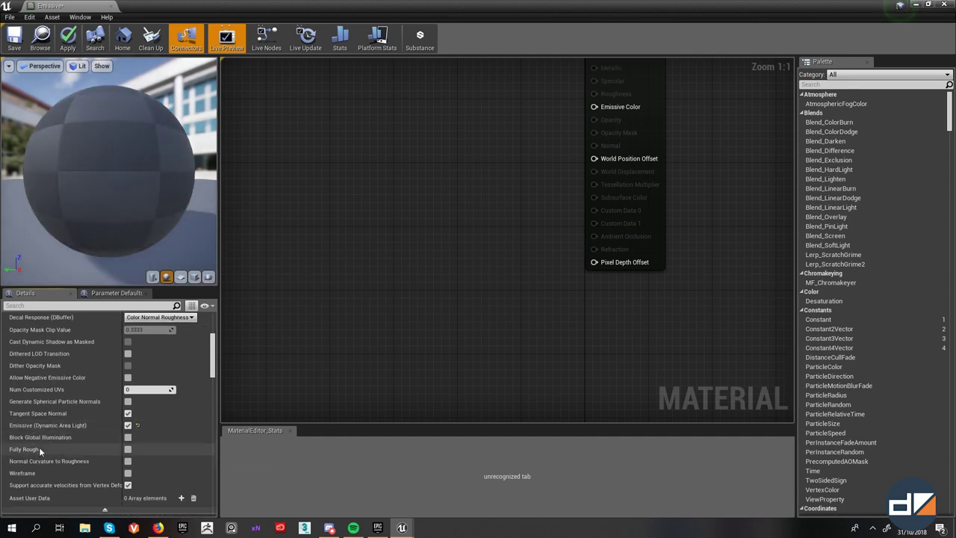
scroll(50, 480, "down", 2)
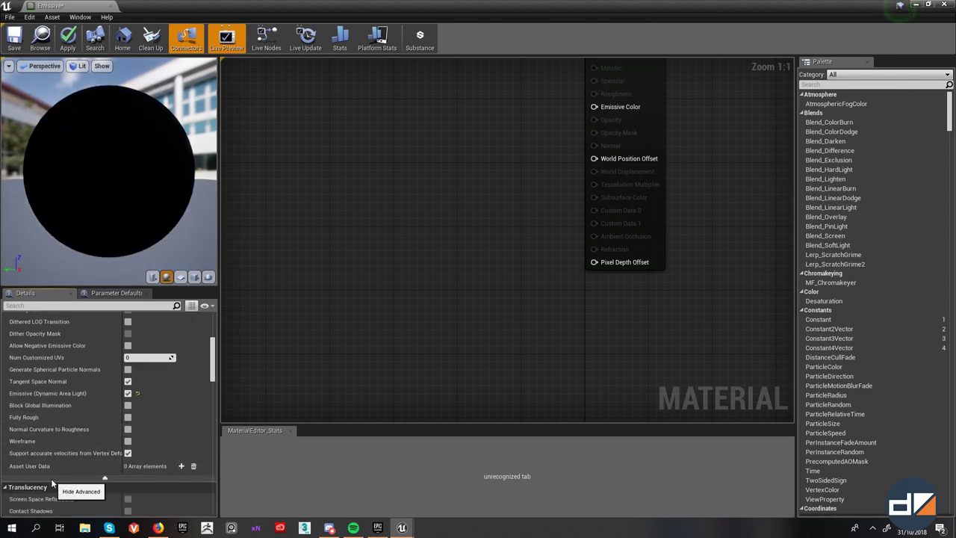
scroll(52, 483, "up", 2)
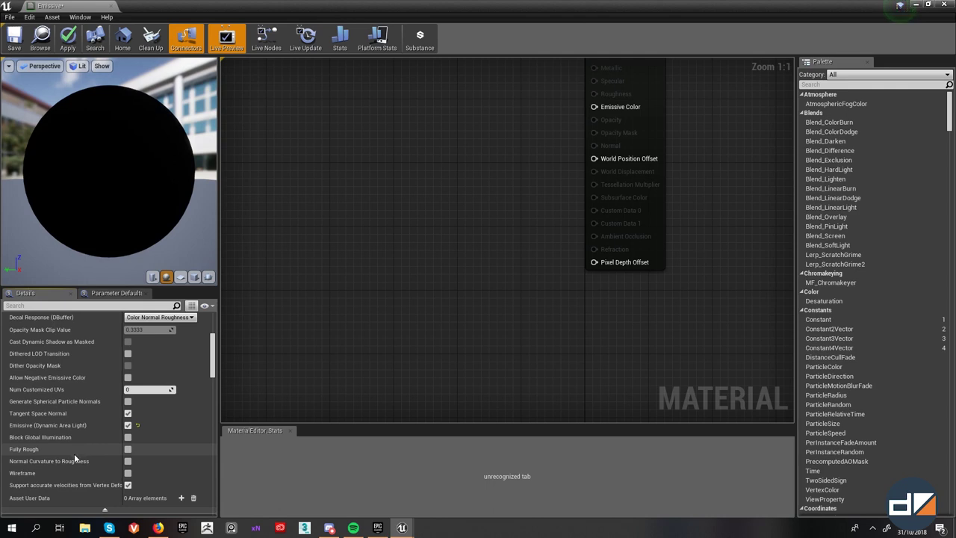
scroll(79, 448, "down", 1)
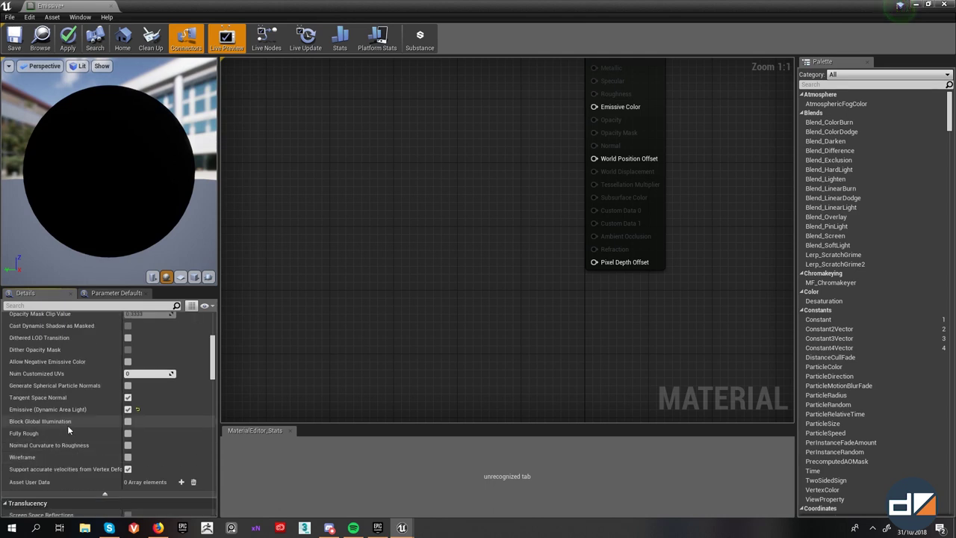
scroll(65, 482, "down", 10)
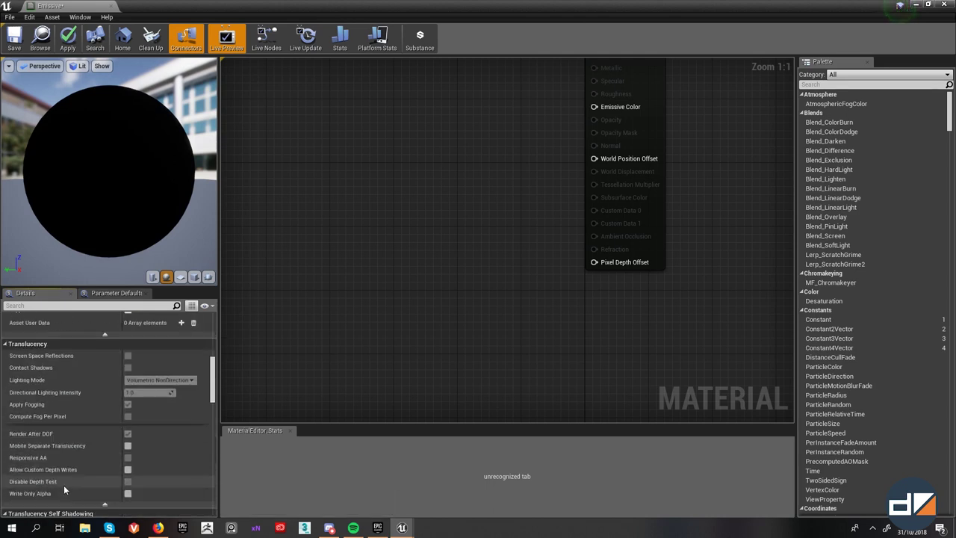
scroll(64, 484, "down", 7)
scroll(62, 485, "up", 5)
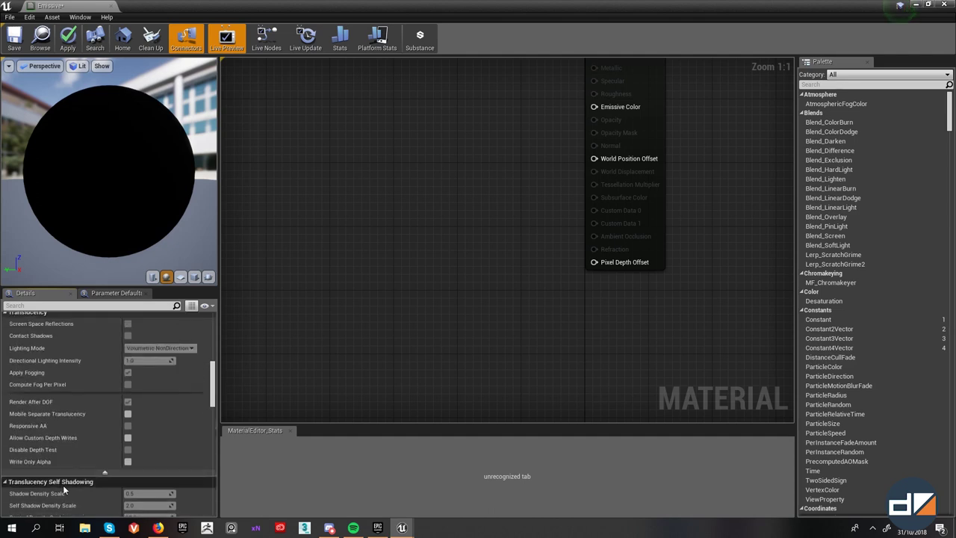
scroll(62, 485, "up", 18)
- Add a vector parameter named Color to the material graph and connect its output to Emissive Color
right_click_drag(414, 153, 388, 276)
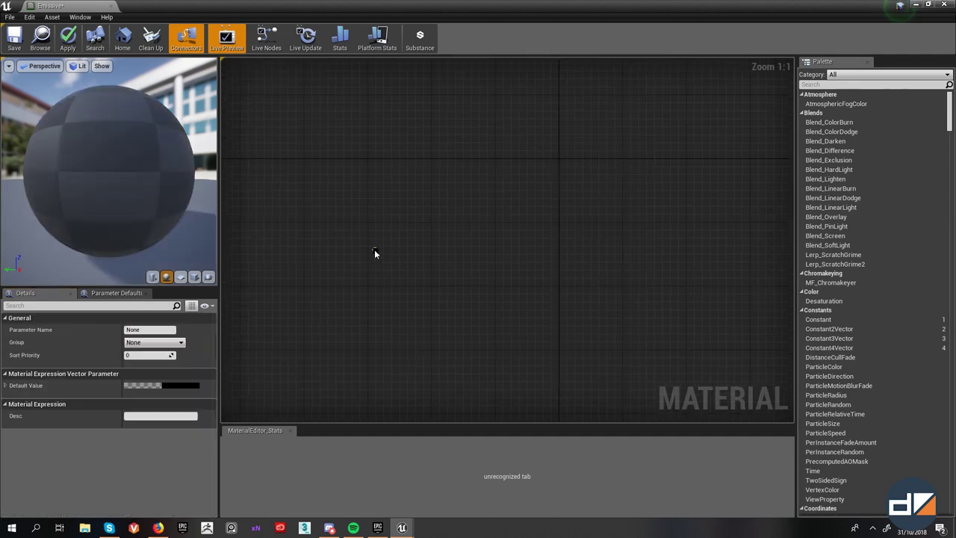
left_click(374, 249)
type("vvvvvvv")
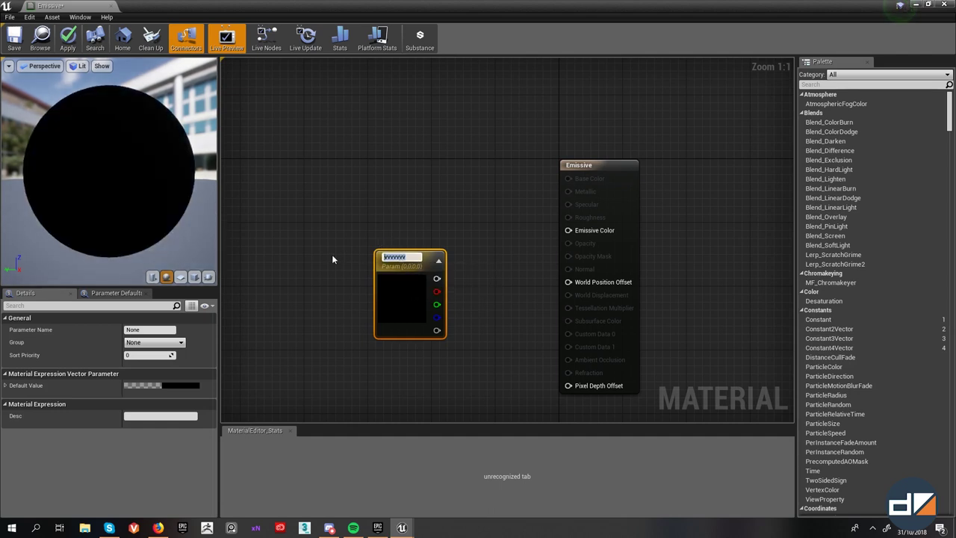
key("BackSpace")
type("Color")
key("Return")
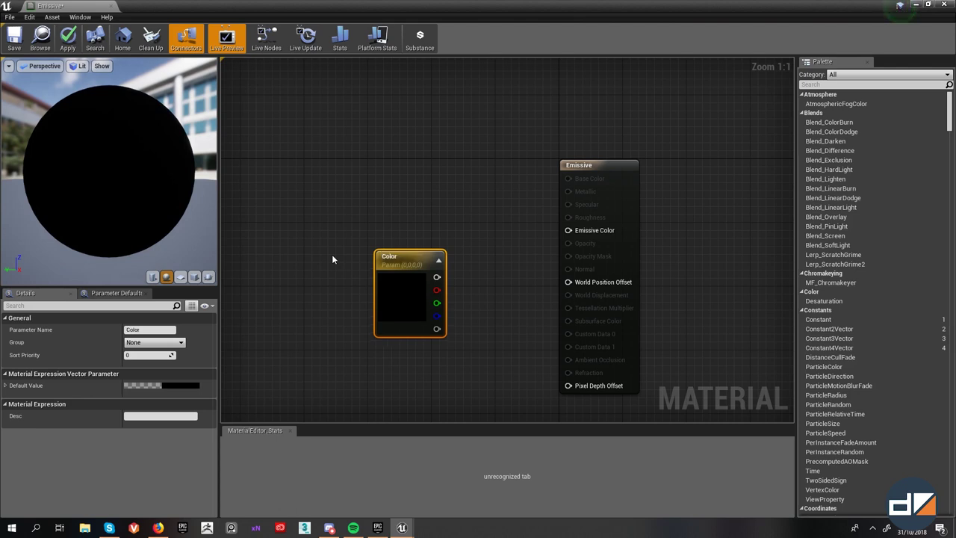
left_click_drag(437, 277, 574, 236)
left_click(437, 277)
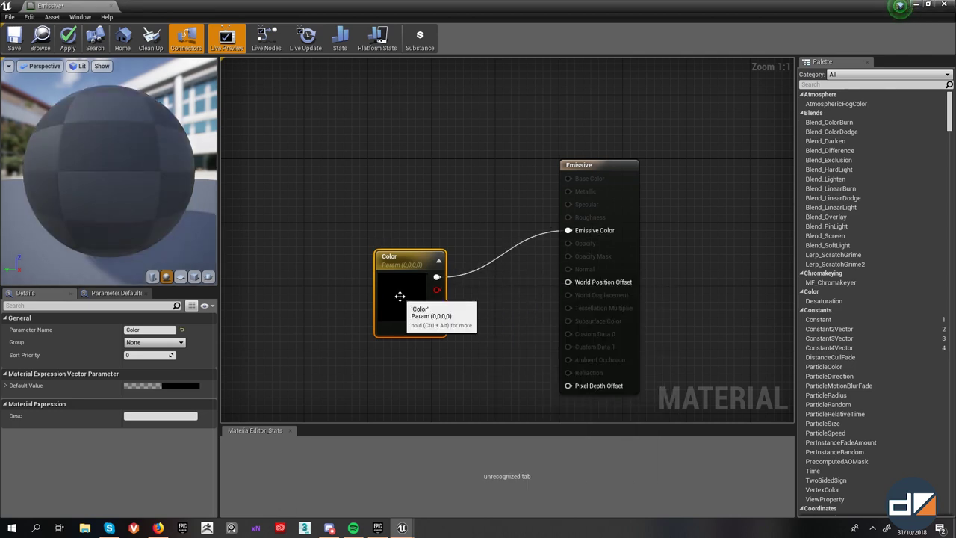
- Set the Color parameter's default to a pinkish red with hue about 356.4, saturation 0.835 and value 0.77, and apply the material
left_click(179, 384)
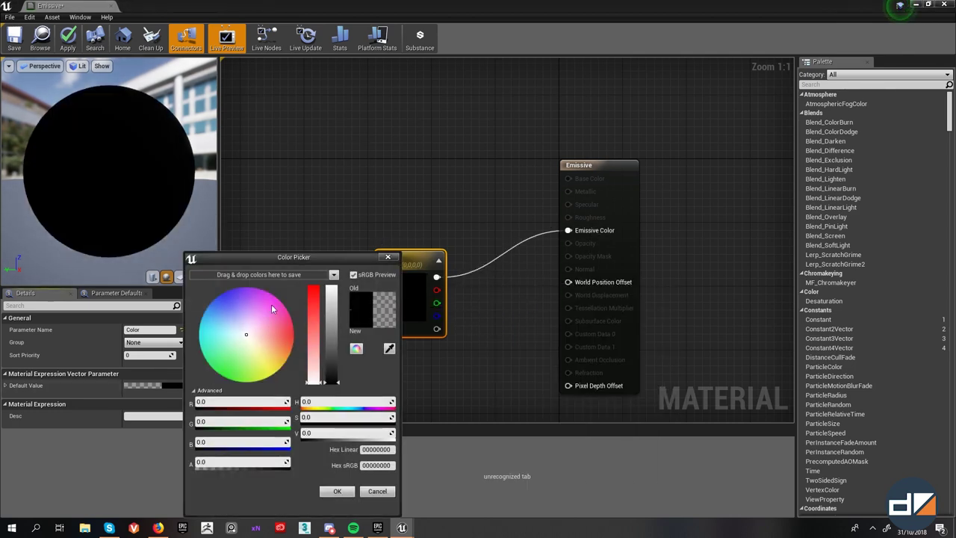
left_click(252, 299)
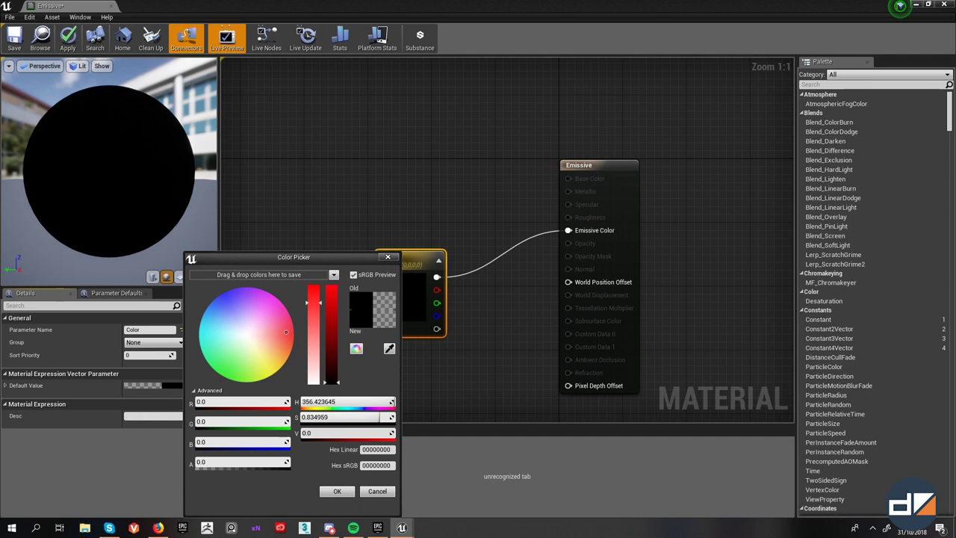
left_click_drag(303, 433, 354, 433)
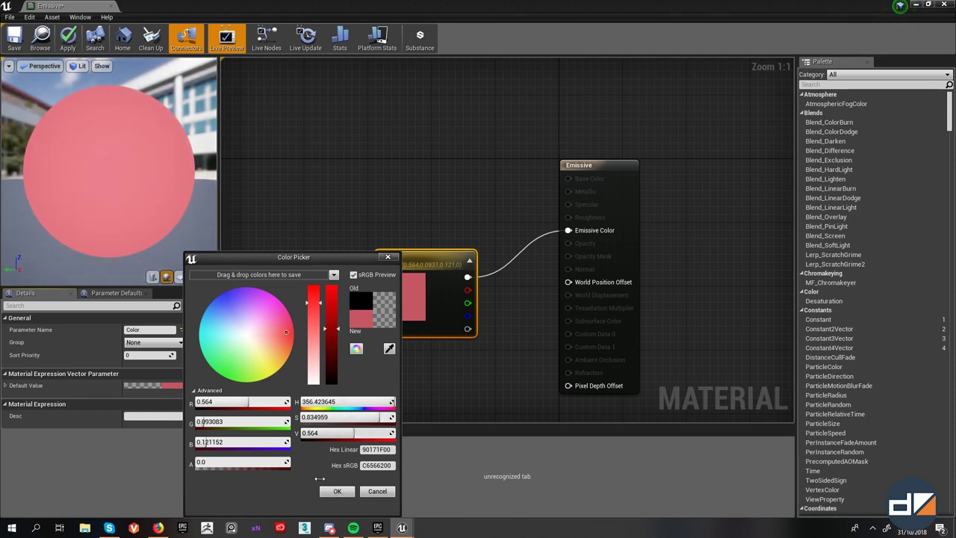
left_click_drag(355, 433, 373, 434)
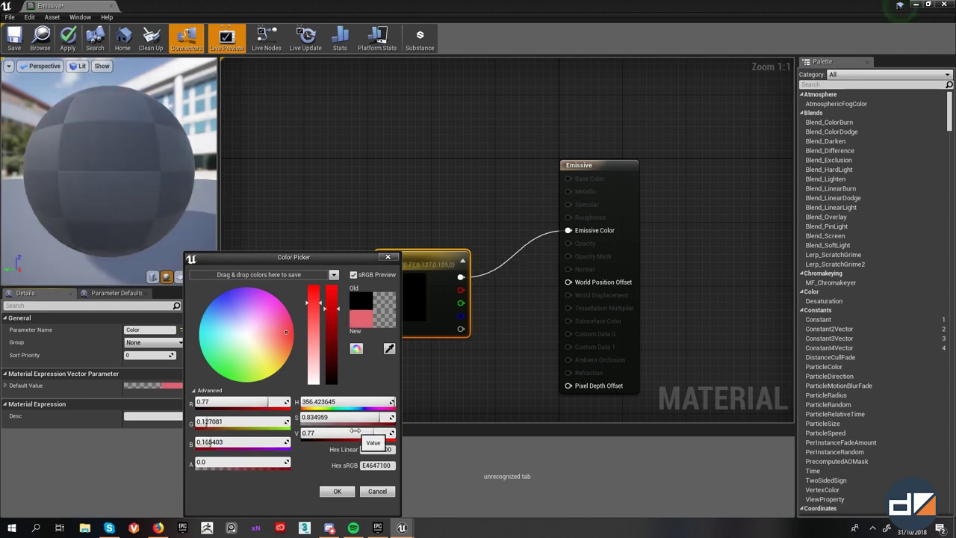
left_click(343, 494)
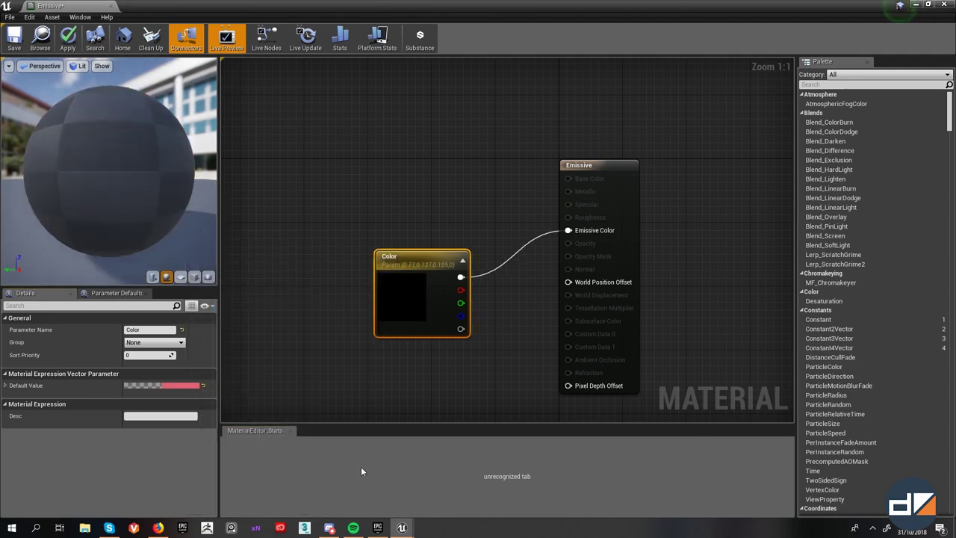
left_click_drag(454, 248, 455, 213)
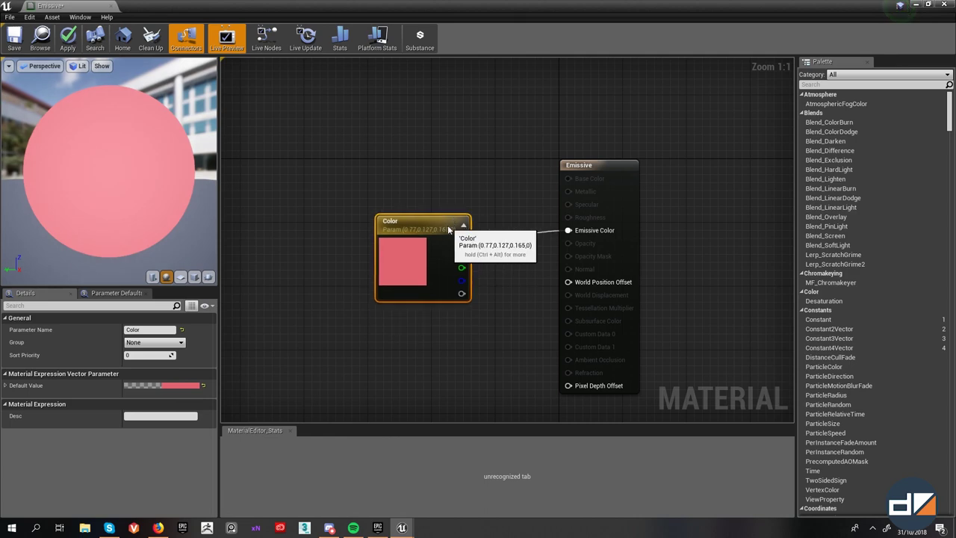
left_click(68, 39)
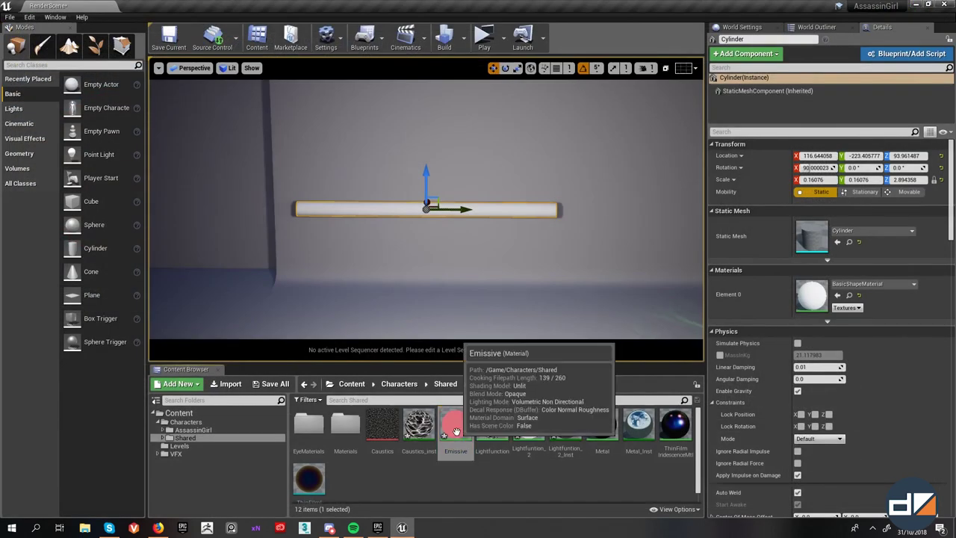
- Create a material instance of Emissive with the default name and assign it to the cylinder's Element 0
right_click(456, 432)
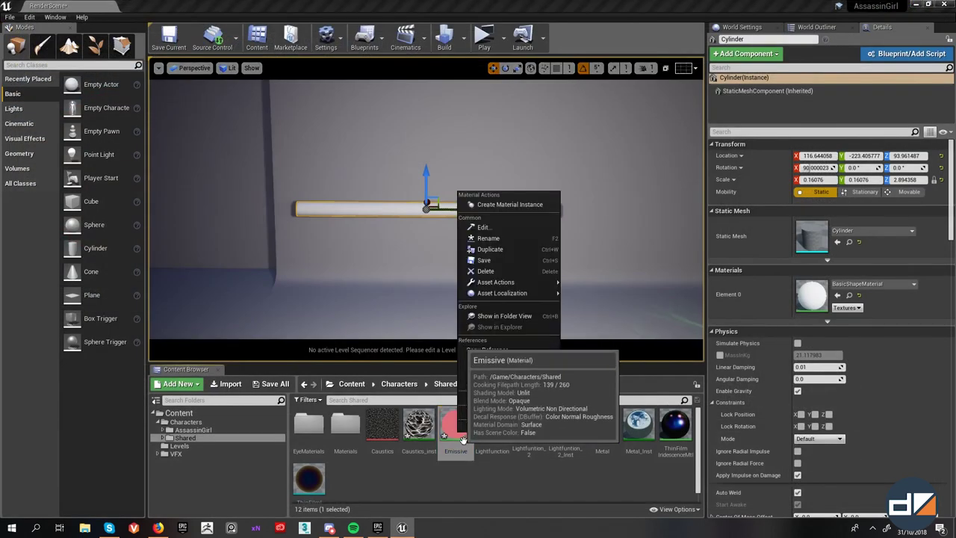
left_click(493, 204)
key("Return")
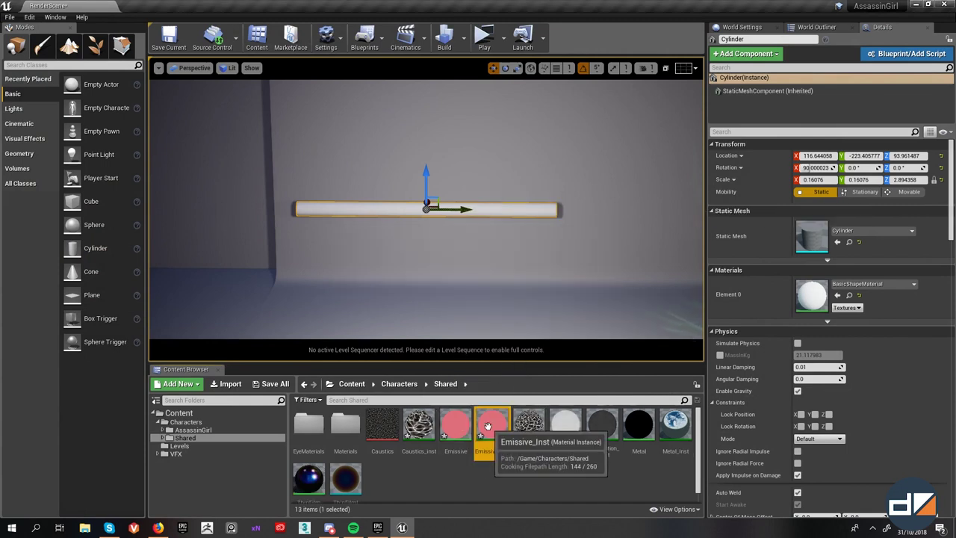
left_click_drag(490, 425, 808, 297)
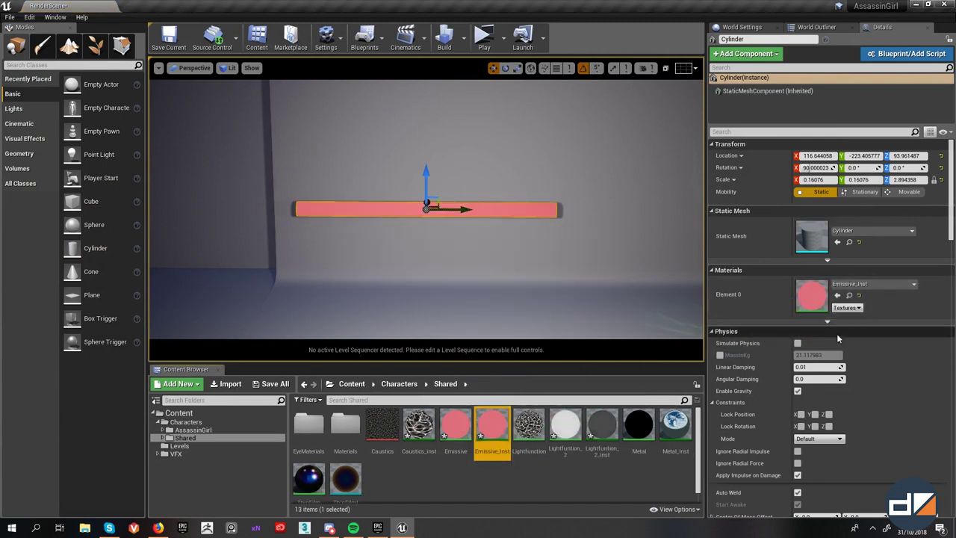
- Override Color in the cylinder's material instance and raise its brightness value in stages through 5 and 25 to 50
double_click(814, 288)
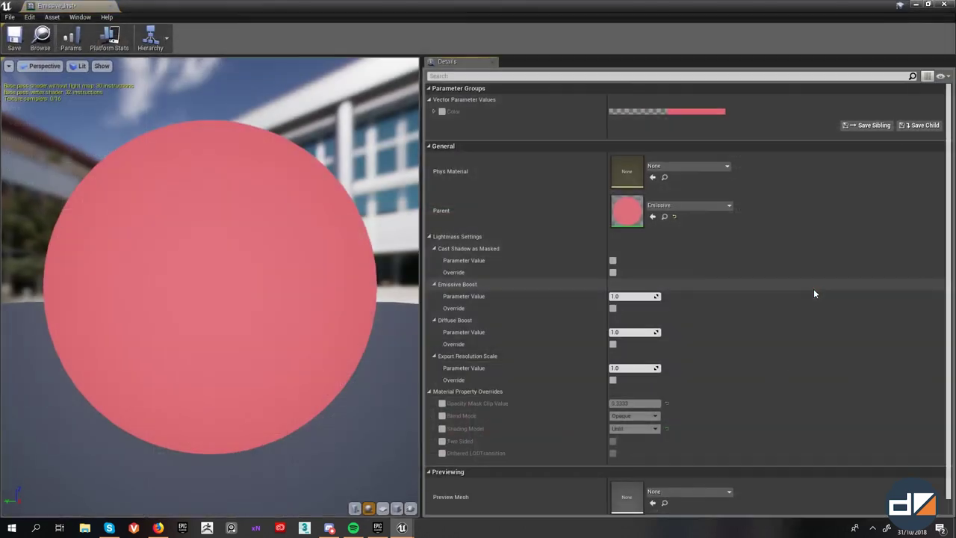
double_click(157, 6)
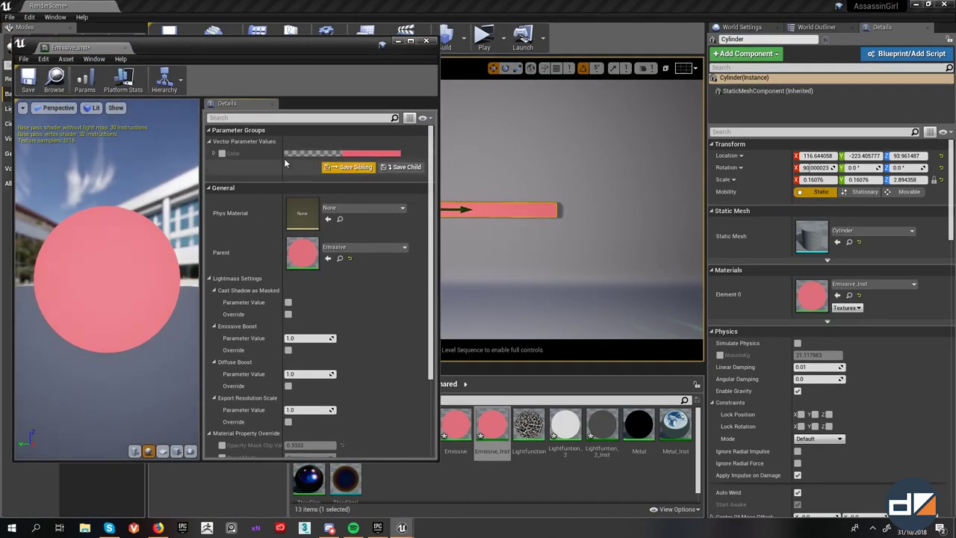
left_click(351, 153)
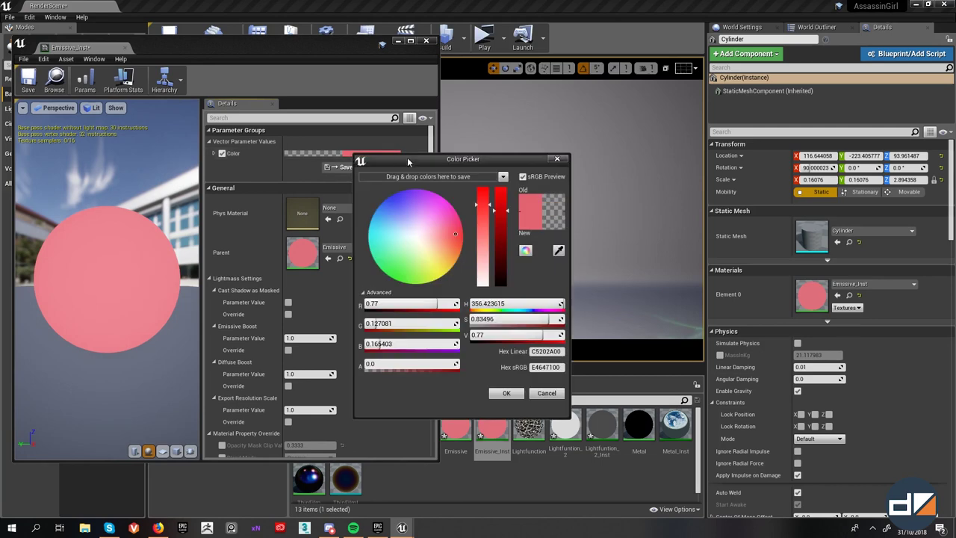
left_click_drag(458, 157, 245, 147)
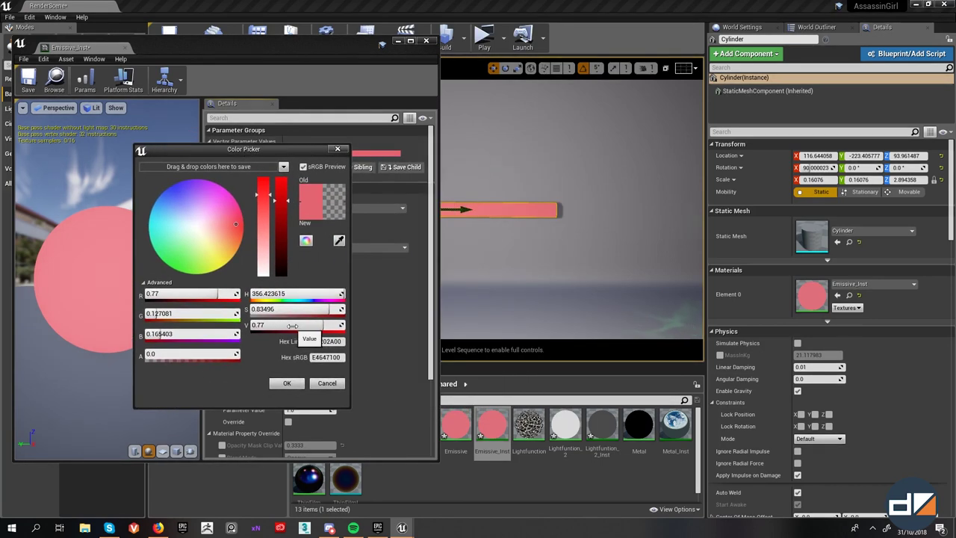
left_click_drag(308, 325, 329, 324)
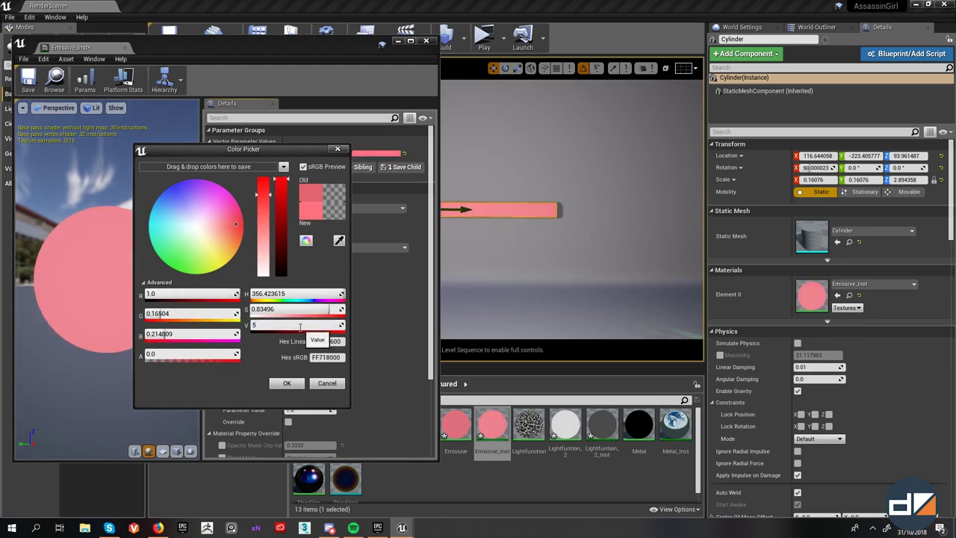
key("Return")
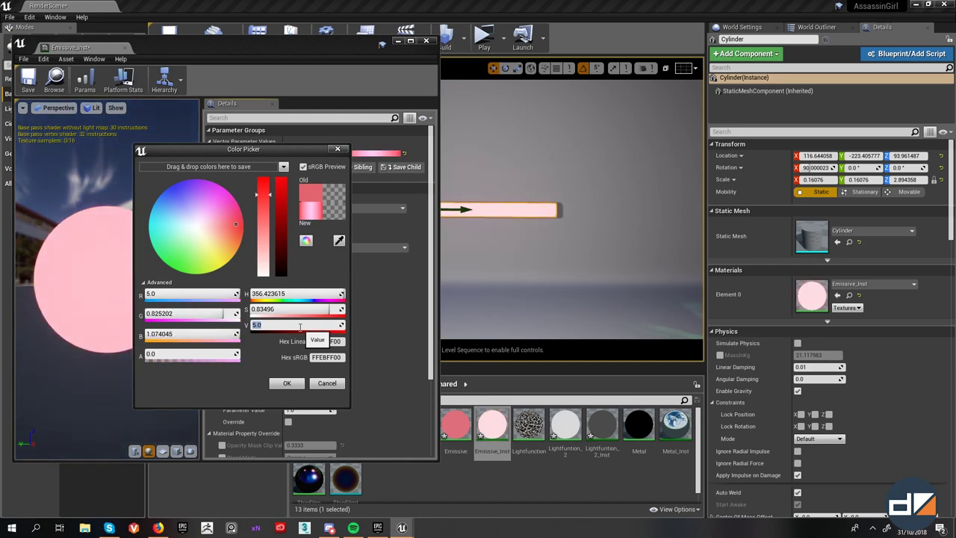
type("25")
key("Return")
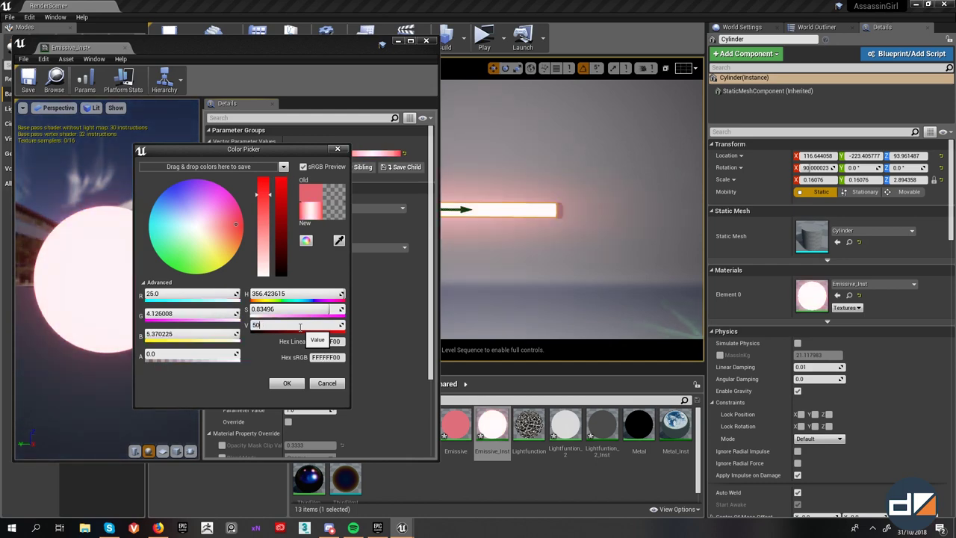
key("Return")
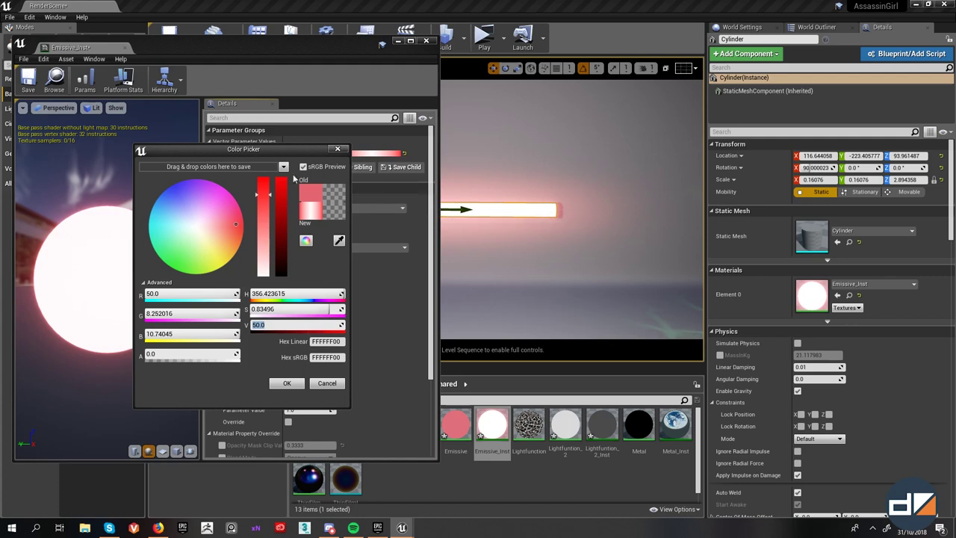
left_click(286, 384)
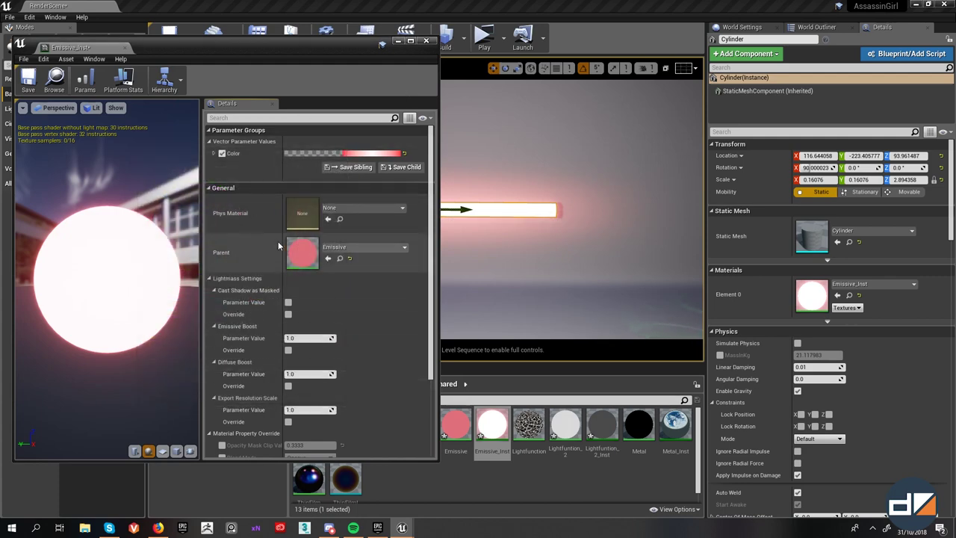
- Change the instance's Color to a saturated blue with hue about 205 and saturation 1, and move its editor window off the viewport
left_click(350, 153)
left_click_drag(374, 218, 353, 206)
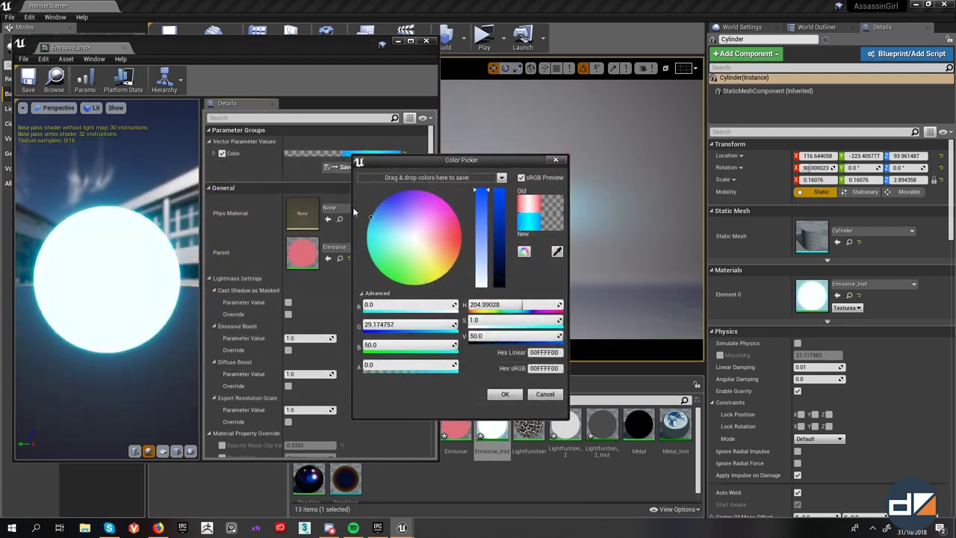
left_click(502, 394)
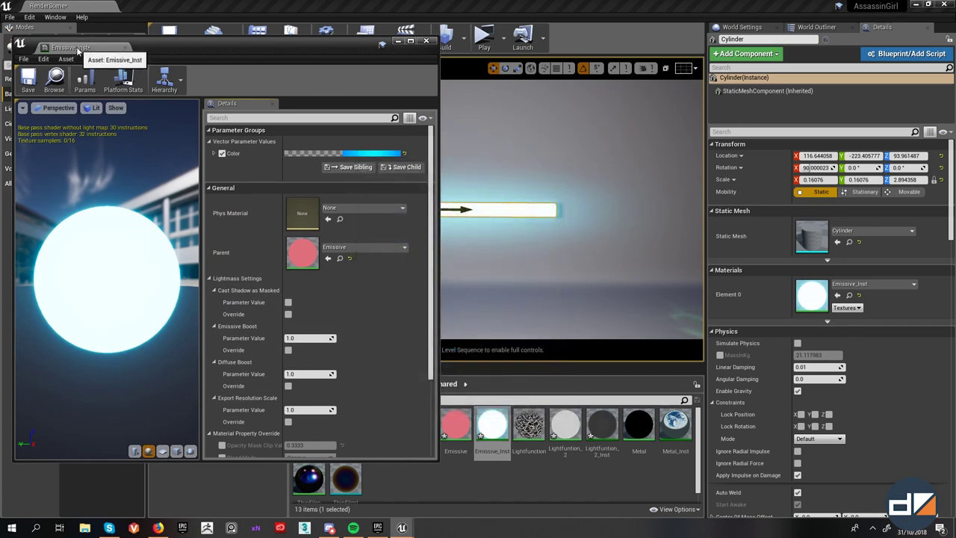
left_click_drag(171, 45, 955, 112)
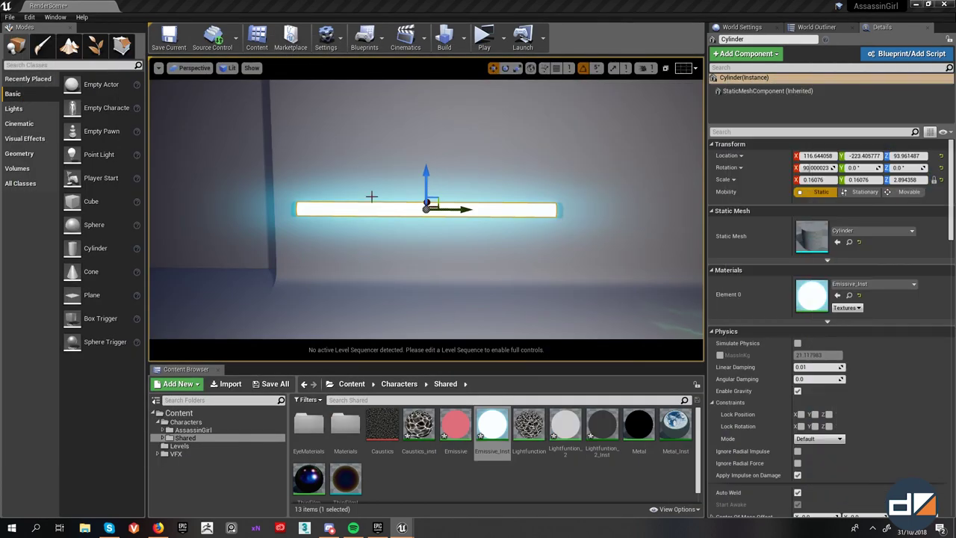
- Move the glowing cylinder to about X 139.6, Y -177.5, Z 130.9, checking its light with the editor overlays hidden
left_click_drag(453, 209, 345, 227)
key("f")
key("g")
key("g")
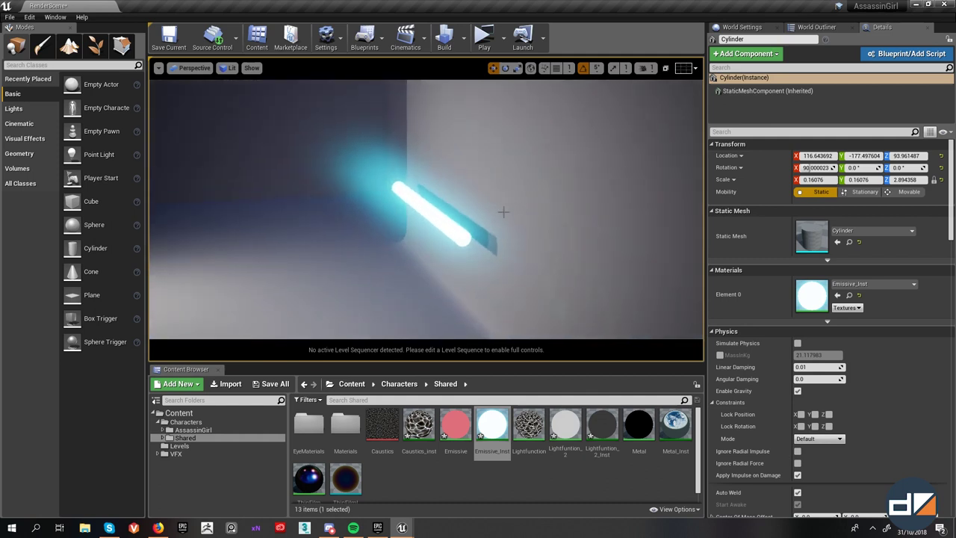
key("g")
left_click_drag(446, 200, 459, 166)
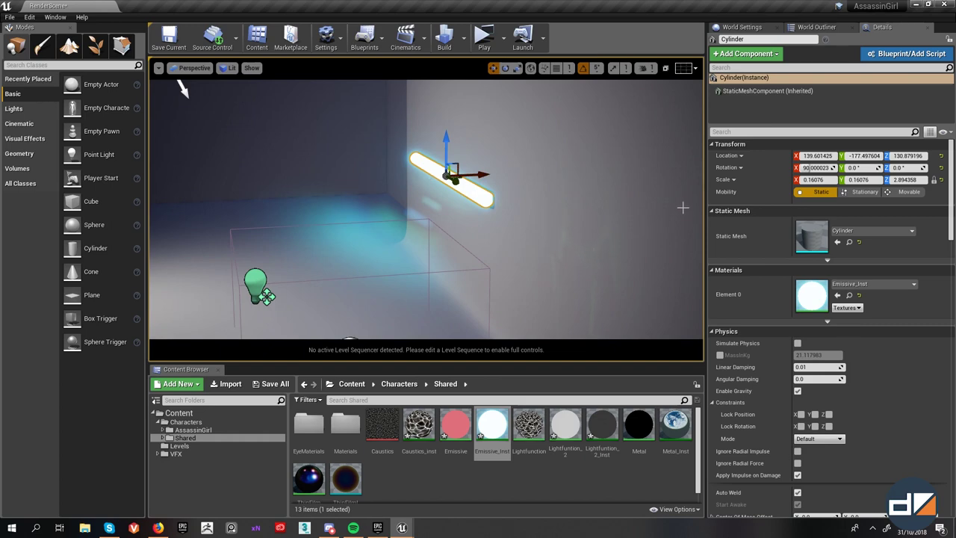
left_click_drag(183, 88, 602, 86, "alt")
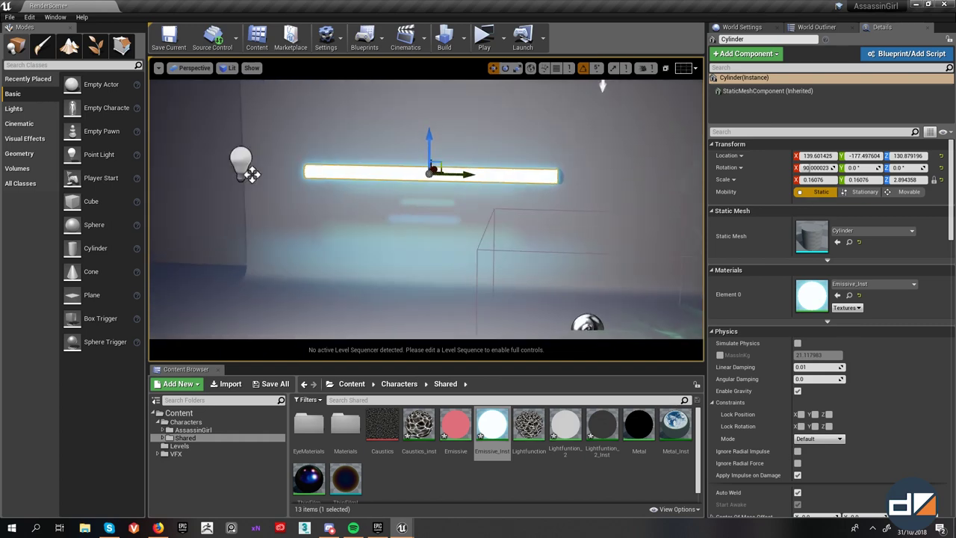
- Select the PostProcessVolume and set its Lens Flares Intensity to 0
left_click(817, 27)
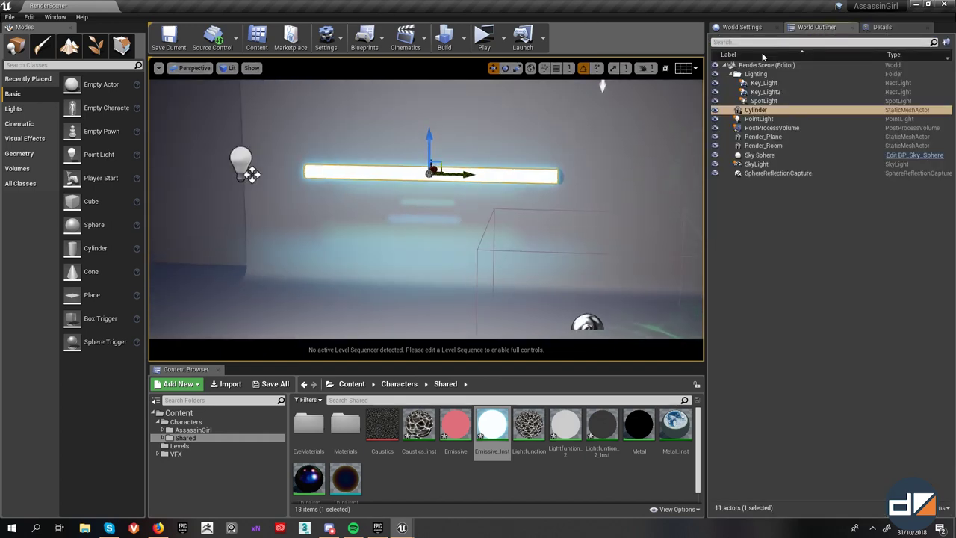
left_click(770, 127)
left_click(880, 27)
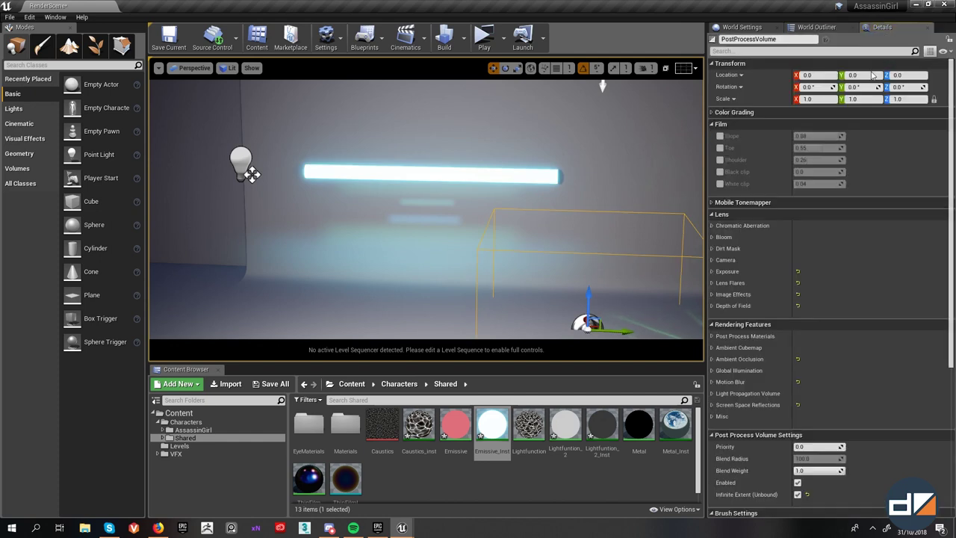
scroll(740, 283, "down", 3)
left_click(728, 187)
left_click(725, 199)
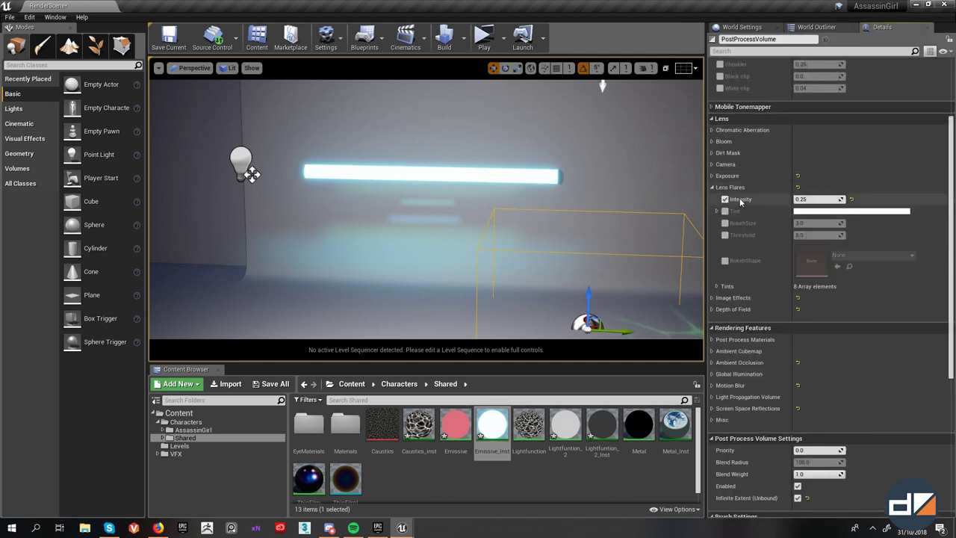
left_click(811, 198)
type("0")
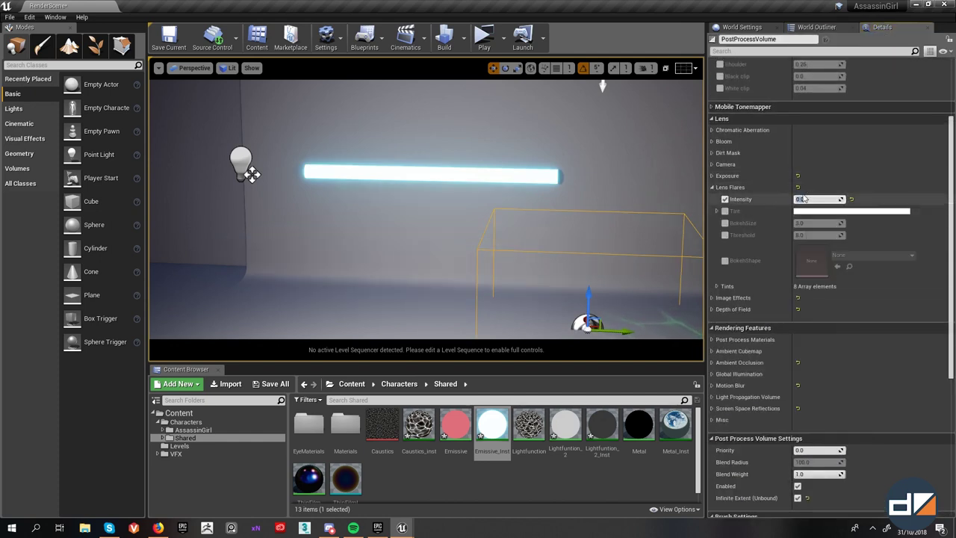
key("Return")
- Select the glowing cylinder and lower it slightly along the backdrop wall
left_click(816, 27)
left_click_drag(507, 157, 485, 169, "alt")
left_click(450, 172)
key("f")
left_click_drag(376, 164, 673, 194, "alt")
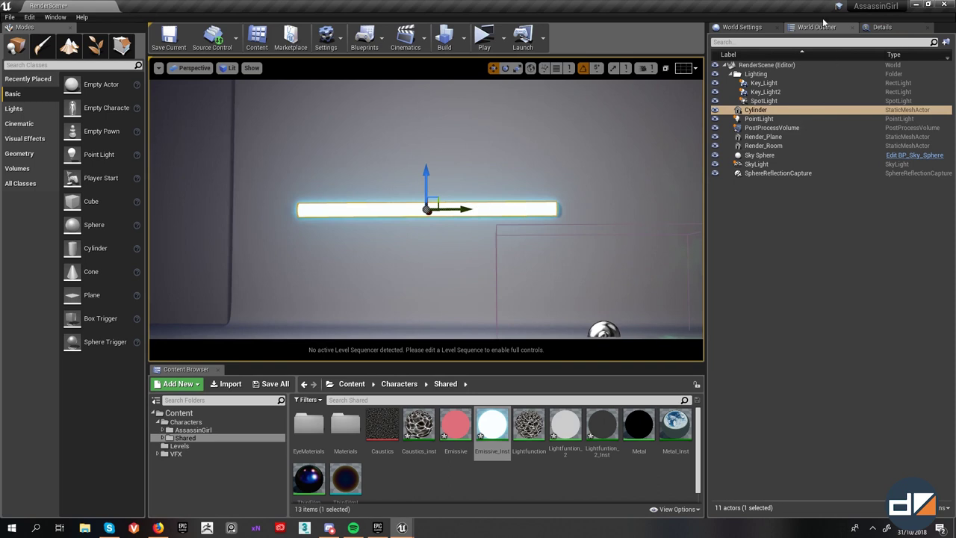
left_click(883, 26)
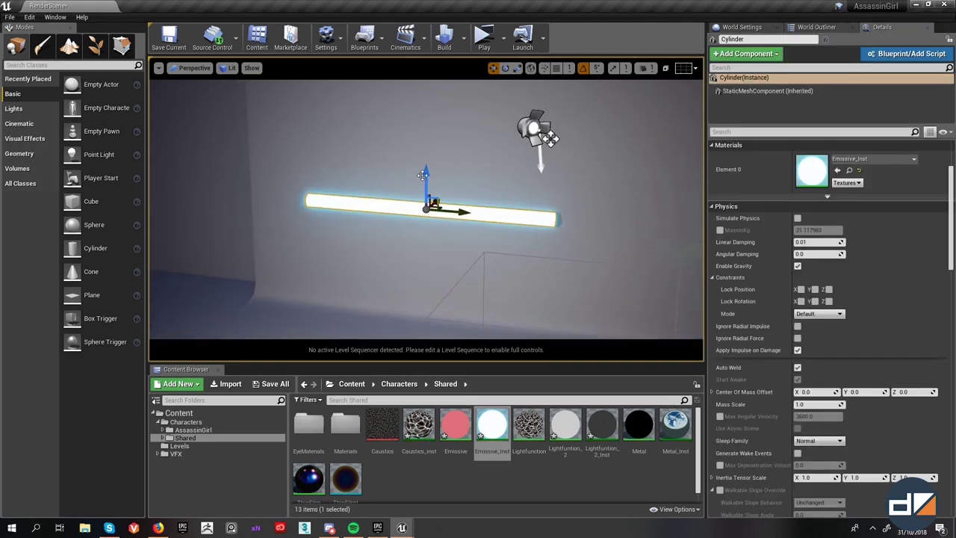
mouse_move(423, 175)
left_mouse_down()
mouse_move(426, 284)
mouse_move(426, 153)
mouse_move(426, 183)
left_mouse_up()
- Enable Use Emissive for Static Lighting in the cylinder's Lightmass Settings
scroll(819, 293, "down", 2)
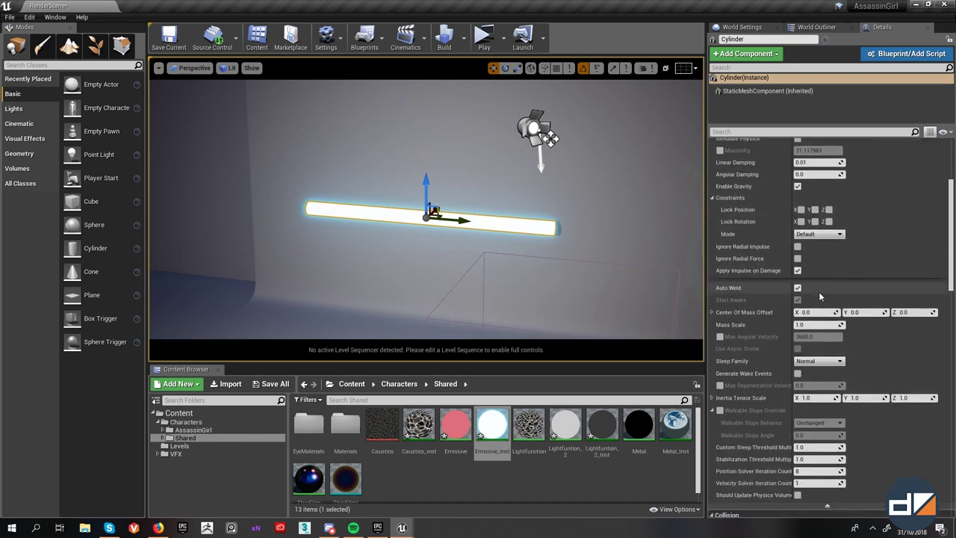
scroll(820, 293, "down", 8)
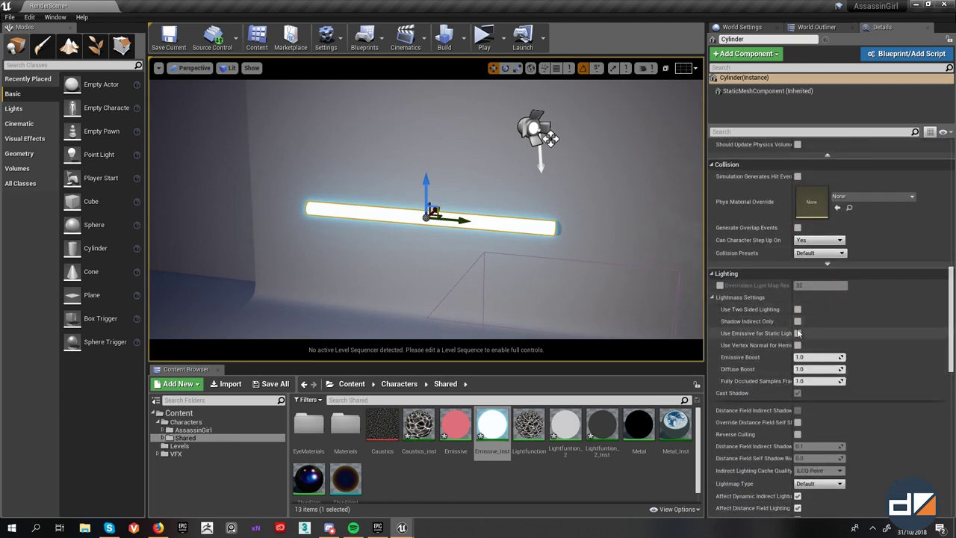
left_click_drag(790, 333, 814, 327)
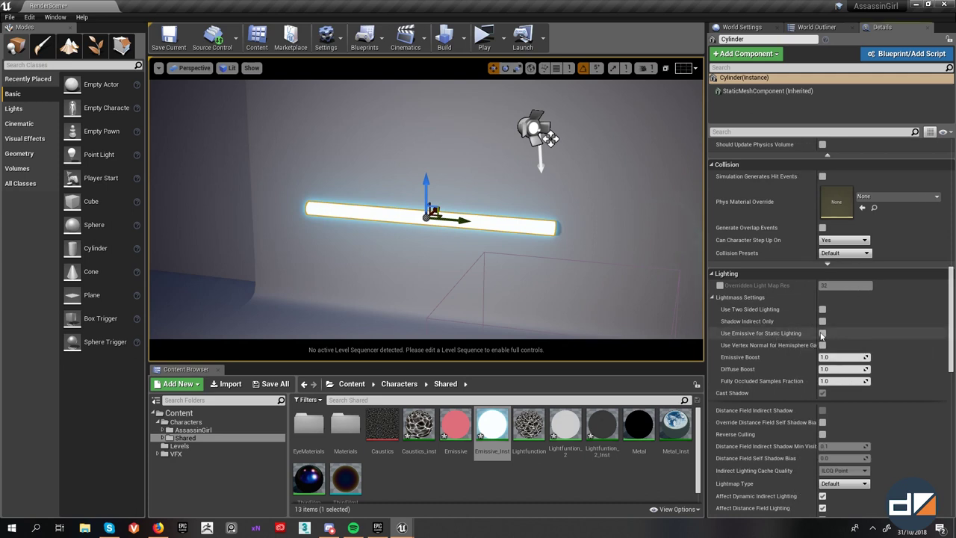
left_click(823, 333)
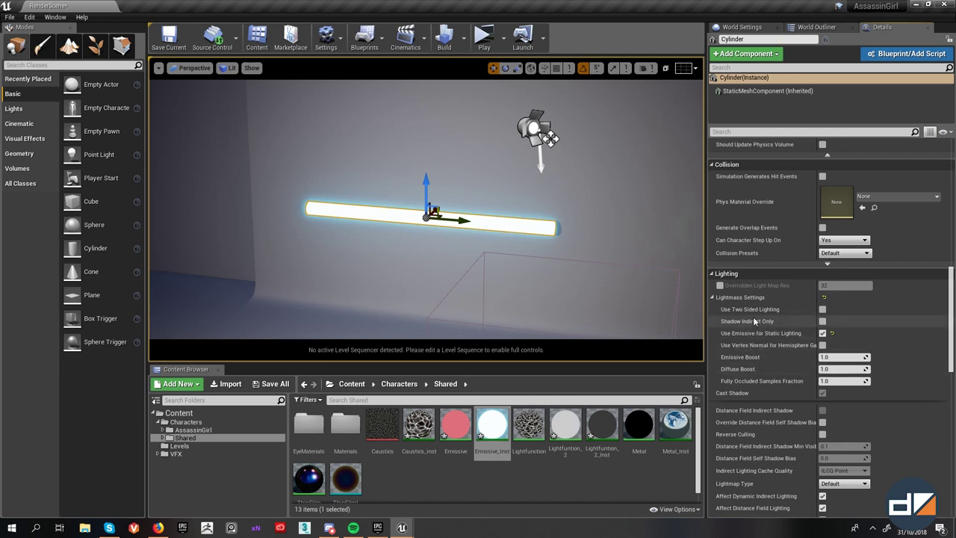
scroll(753, 317, "up", 1)
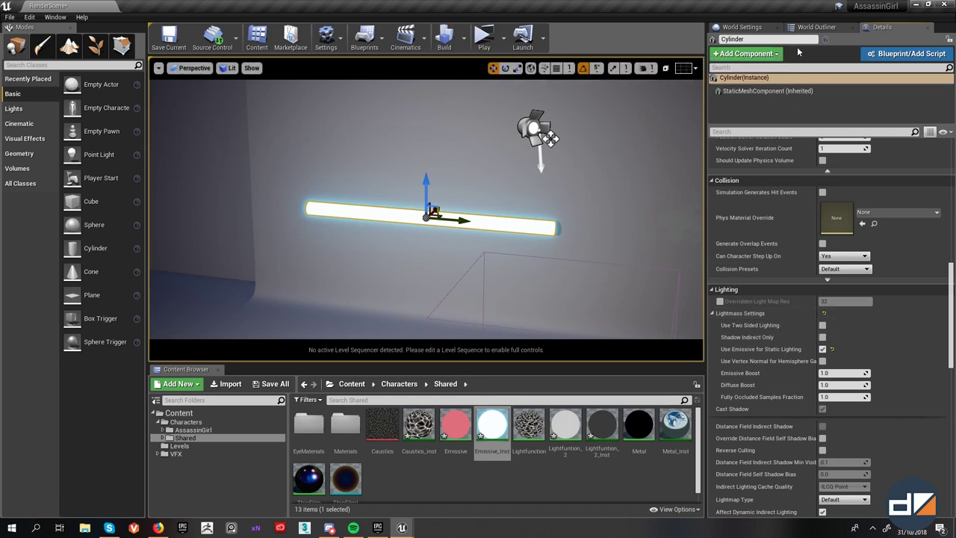
- Open the backdrop's Render_Plane mesh, overlay its UV Channel 1 for inspection, and close the mesh and material instance editors
left_click(742, 27)
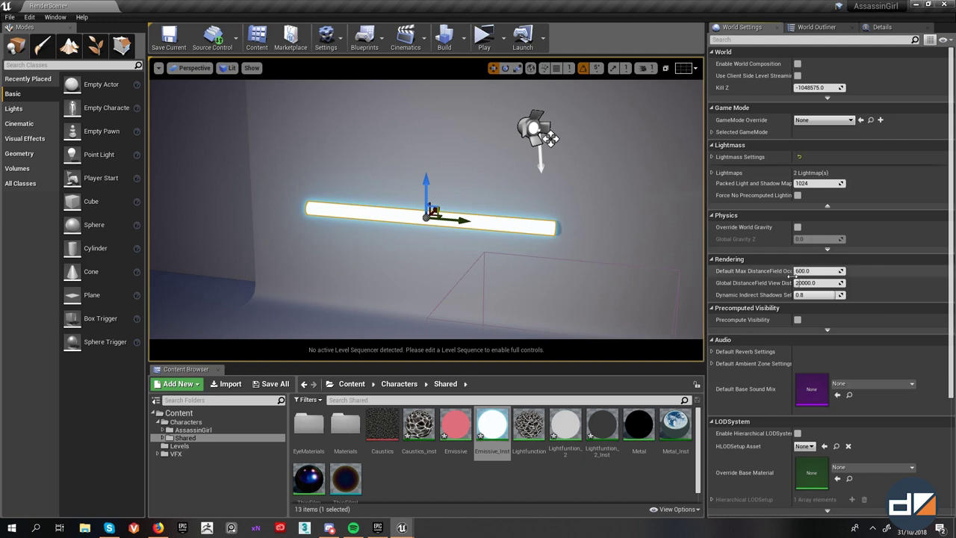
left_click(463, 47)
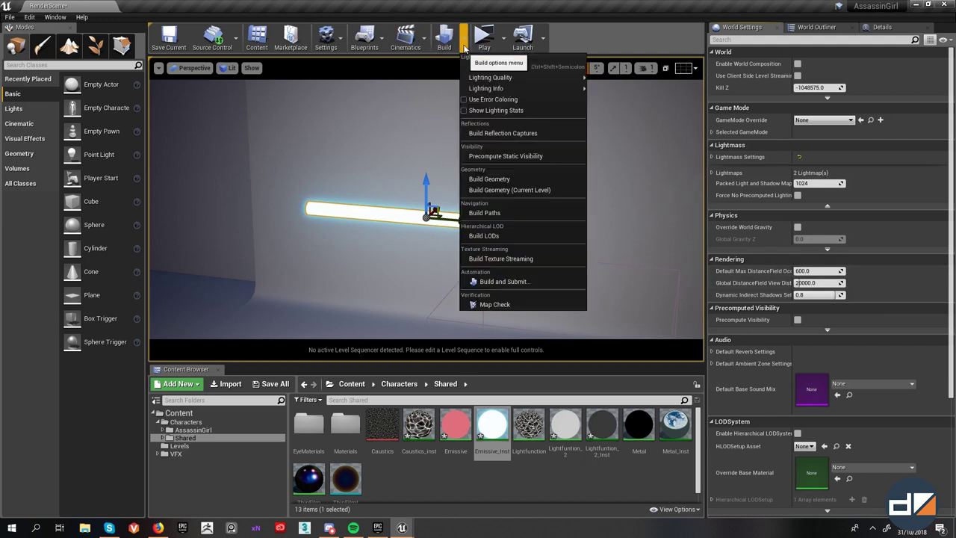
left_click(464, 48)
left_click(416, 143)
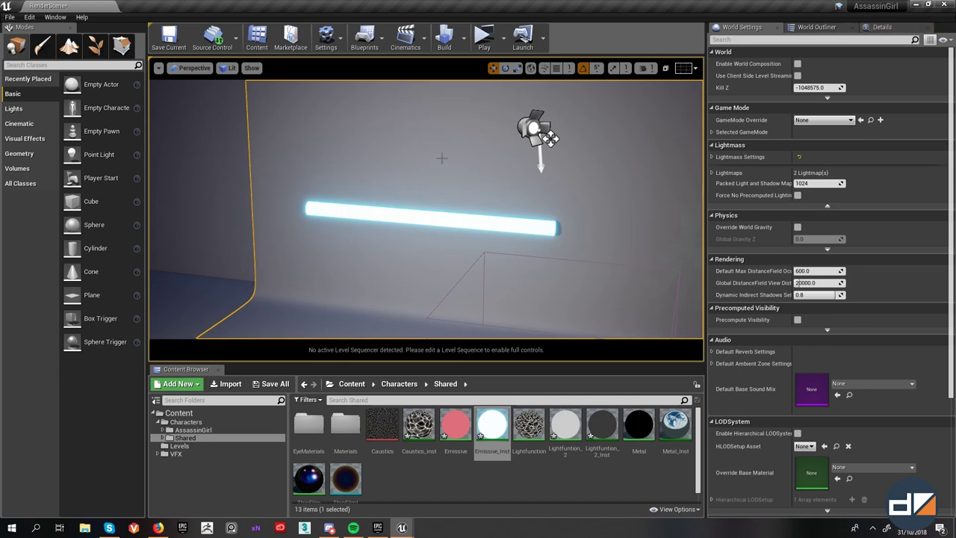
key("ctrl+b")
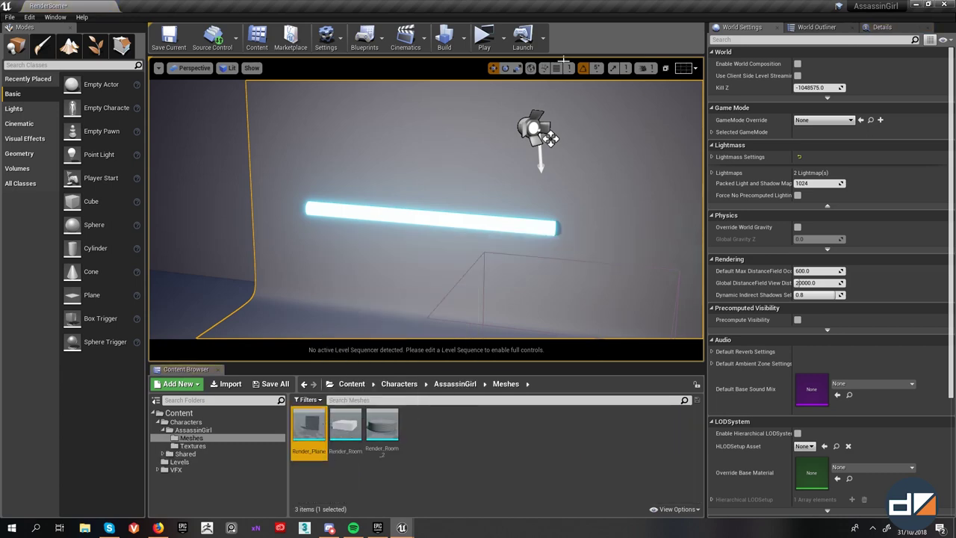
left_click_drag(955, 61, 325, 69)
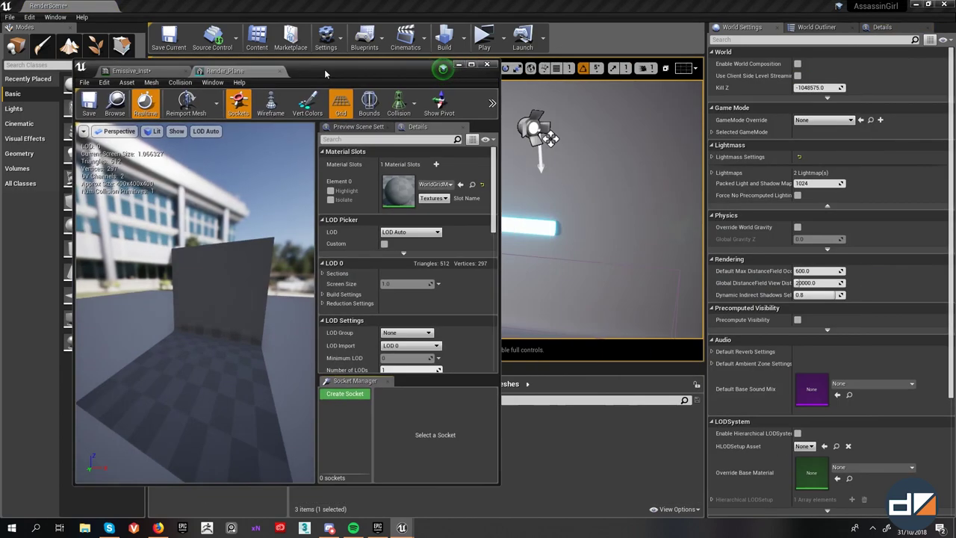
double_click(324, 68)
left_click(539, 37)
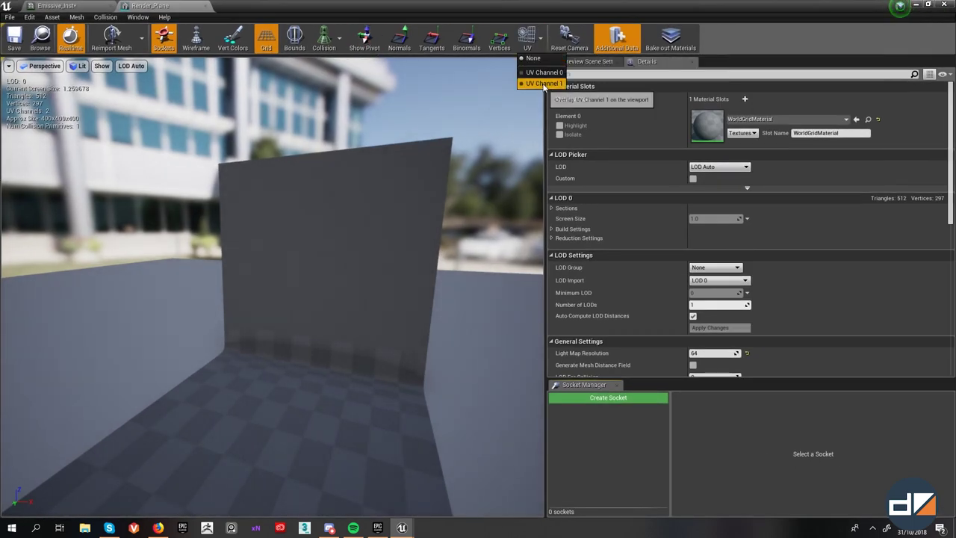
left_click(545, 82)
middle_click(167, 6)
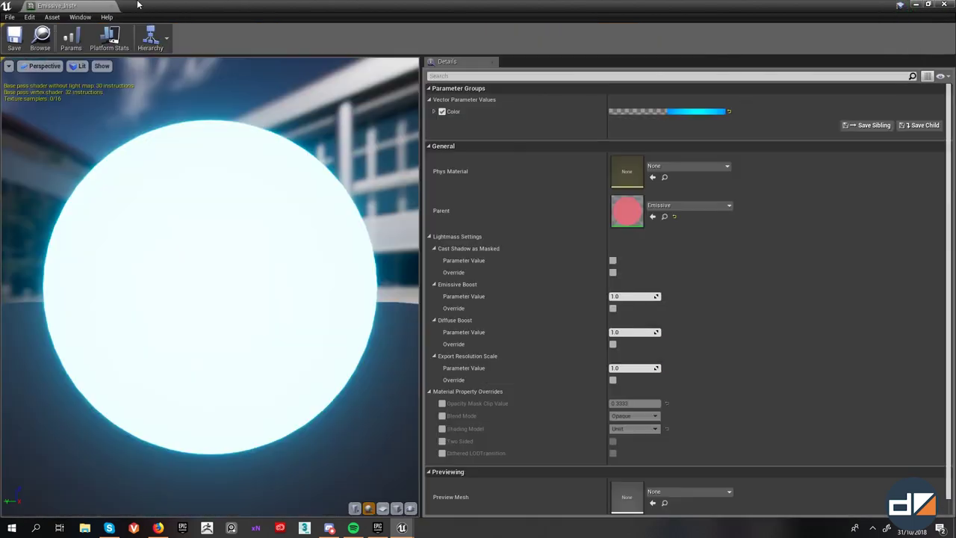
middle_click(82, 4)
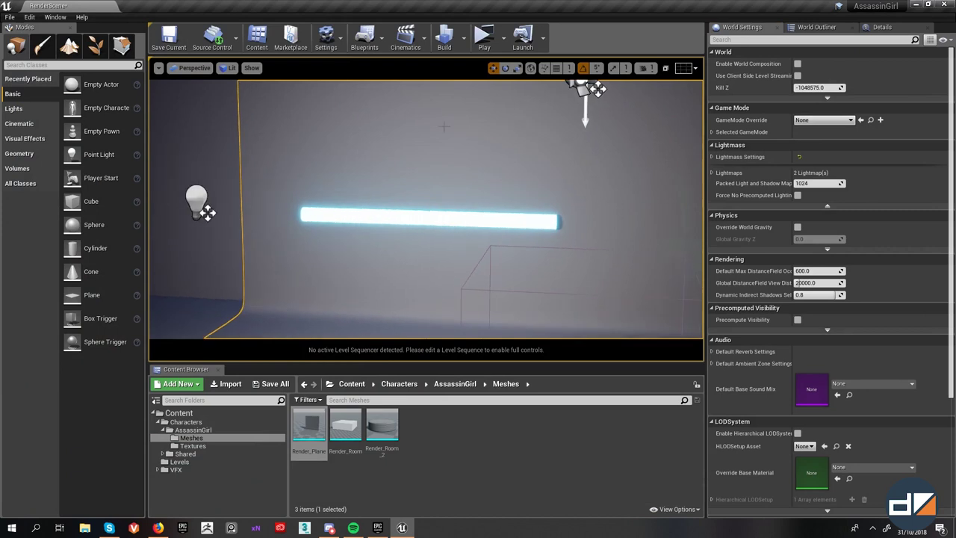
- Run a lighting-only build of the RenderScene level
left_click(463, 38)
mouse_move(491, 81)
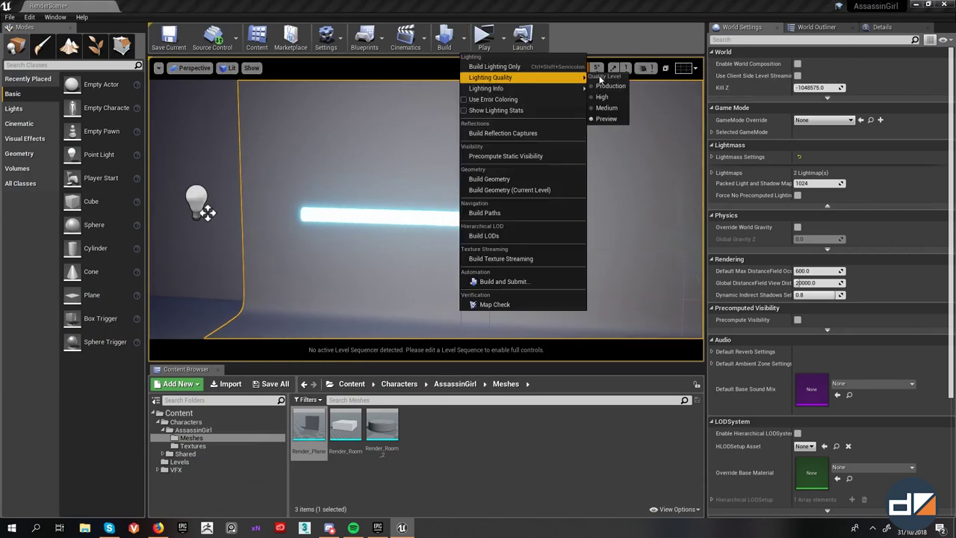
left_click(493, 67)
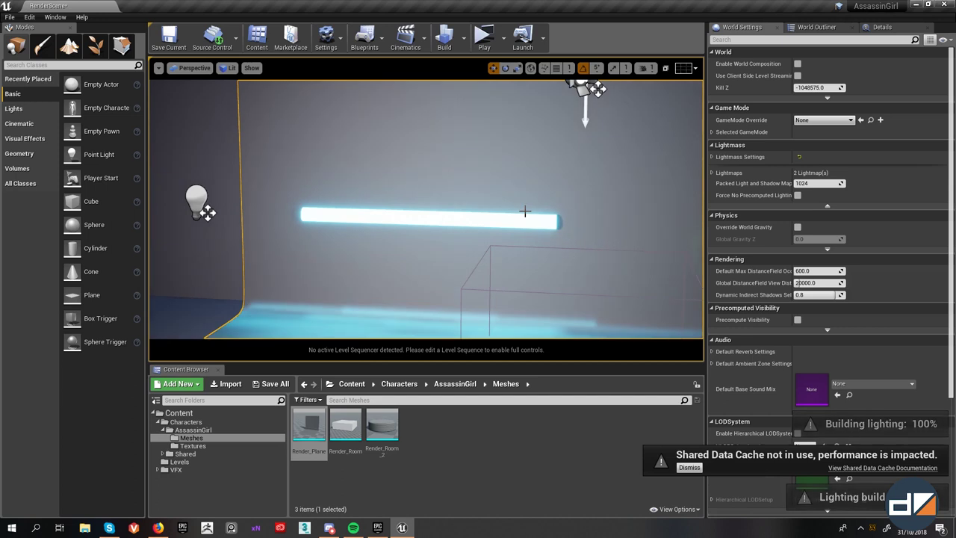
- Examine from several angles the baked light that the cylinder casts on the backdrop and floor
left_click_drag(449, 175, 423, 158, "alt")
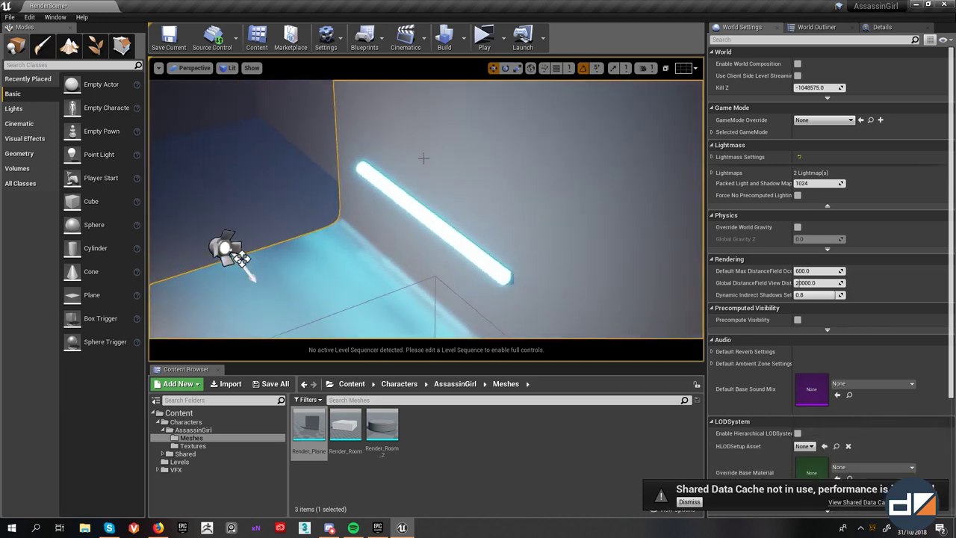
scroll(440, 254, "down", 2)
scroll(440, 254, "up", 1)
scroll(361, 231, "down", 3)
left_click_drag(422, 205, 373, 216, "alt")
scroll(373, 216, "up", 3)
right_click_drag(366, 223, 370, 235)
right_click_drag(478, 281, 496, 280)
- Select the cylinder and shift it slightly in front of the backdrop, checking its baked light
left_click(359, 156)
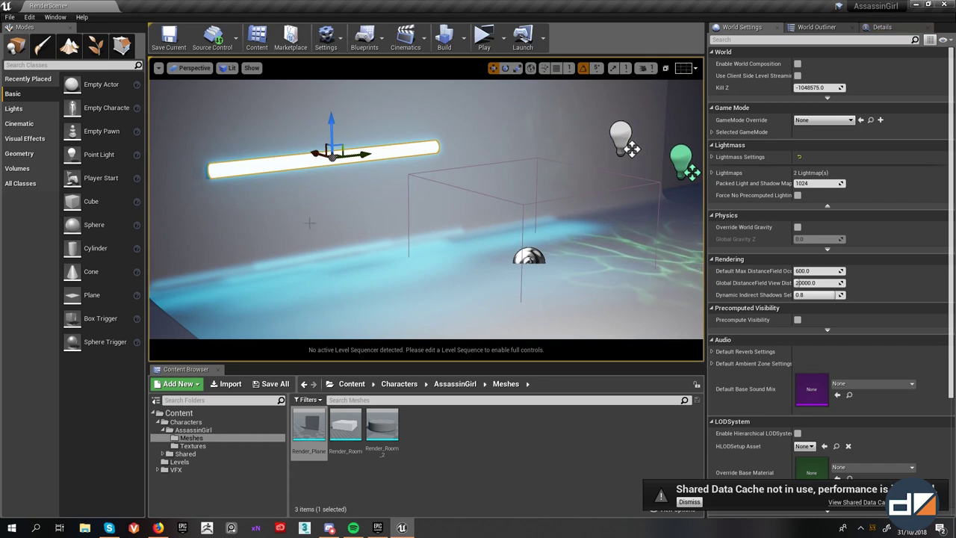
right_click_drag(309, 223, 284, 232)
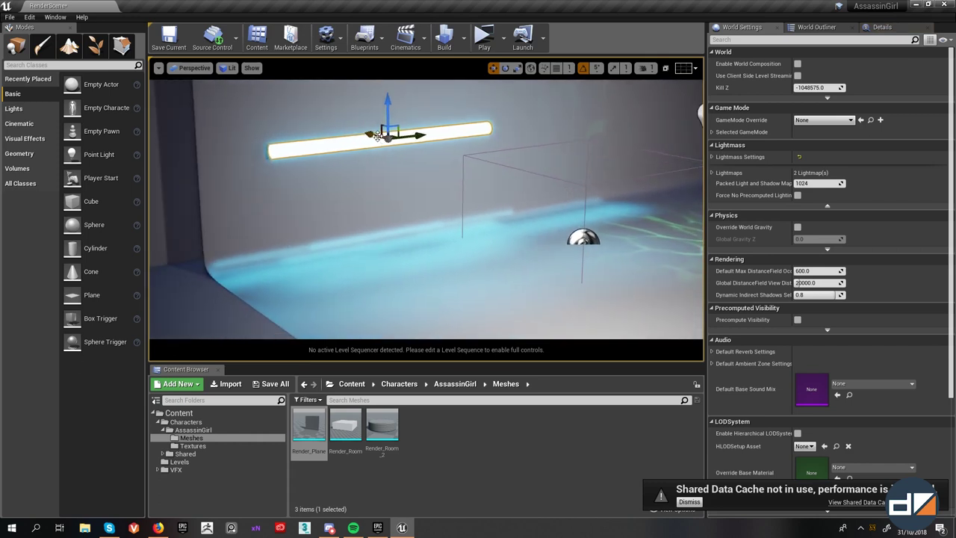
mouse_move(375, 135)
left_mouse_down()
mouse_move(367, 132)
mouse_move(384, 125)
left_mouse_up()
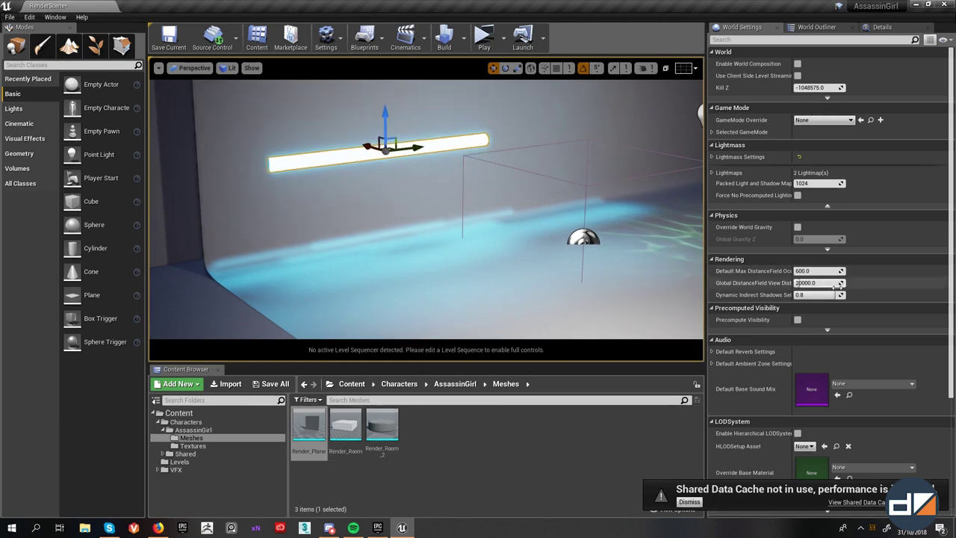
scroll(825, 287, "down", 1)
scroll(820, 311, "up", 1)
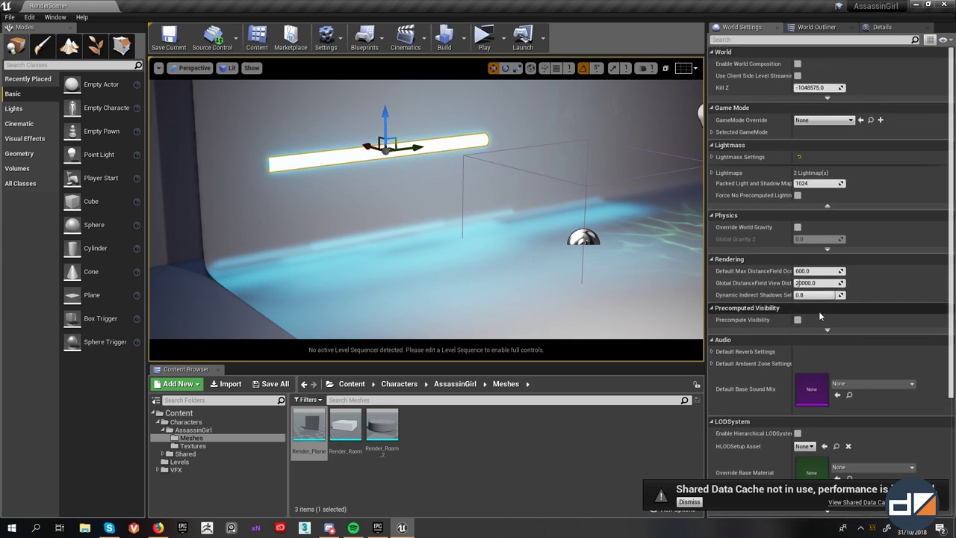
right_click_drag(403, 125, 377, 153)
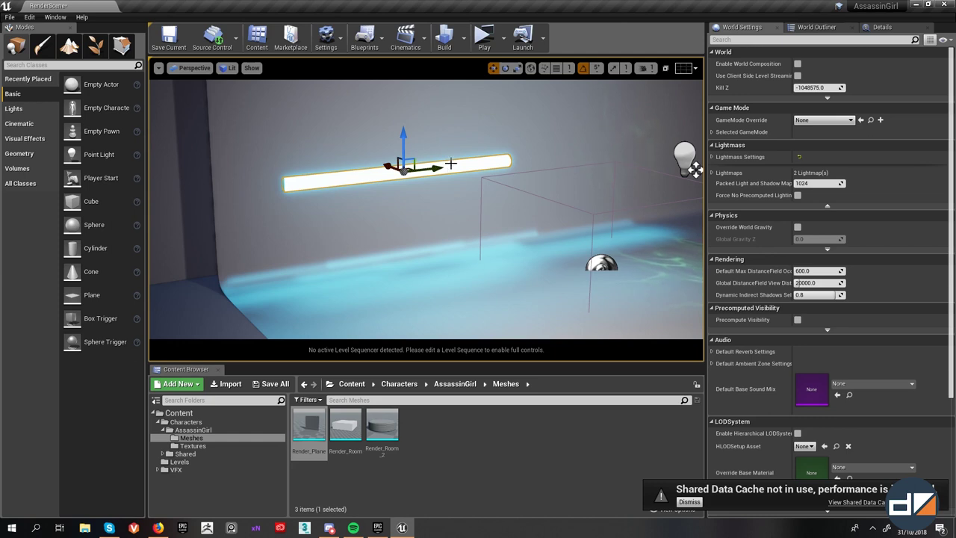
right_click_drag(362, 159, 295, 136)
- Create a new level from the template with a ready-made floor, without saving RenderScene, and dismiss the shared data cache notice
left_click(10, 17)
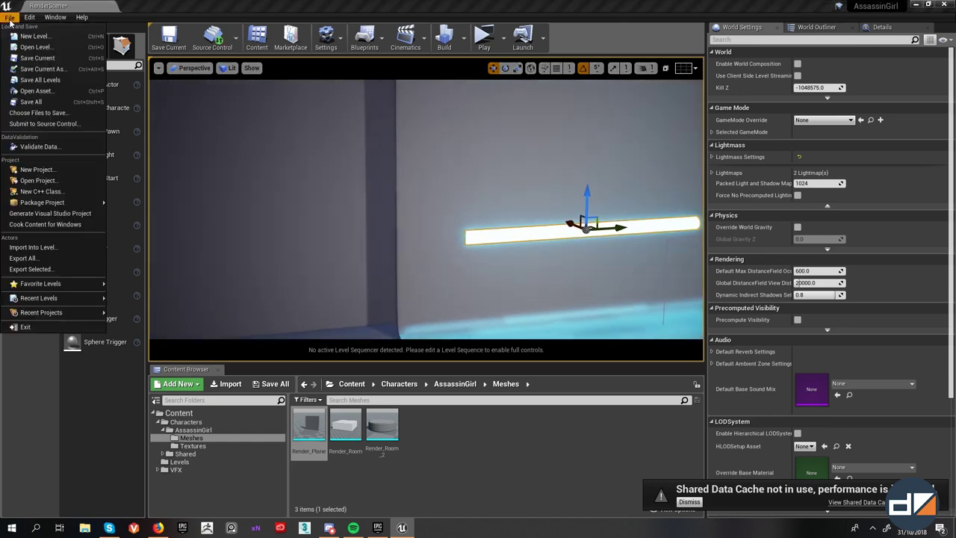
left_click(41, 39)
left_click(402, 216)
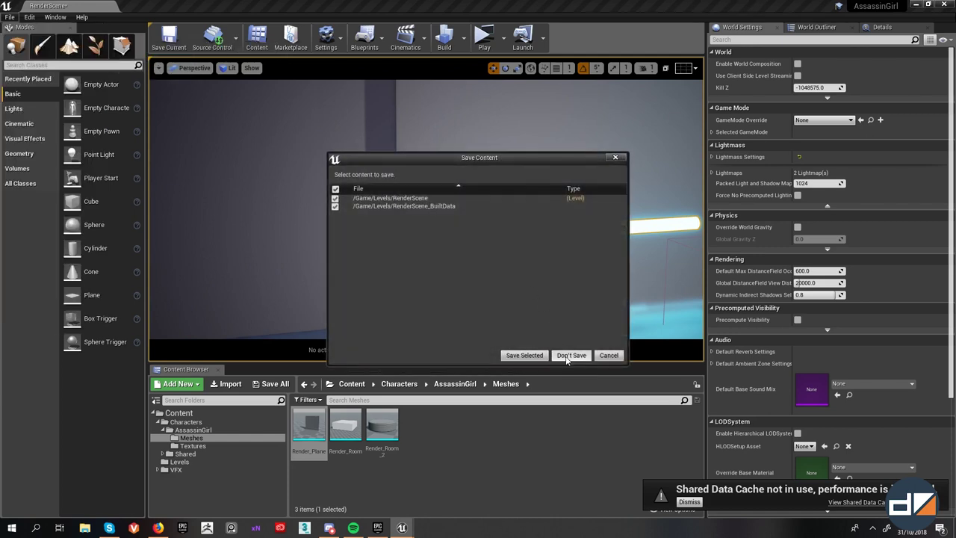
left_click(571, 355)
right_click_drag(490, 215, 490, 241)
left_click(690, 503)
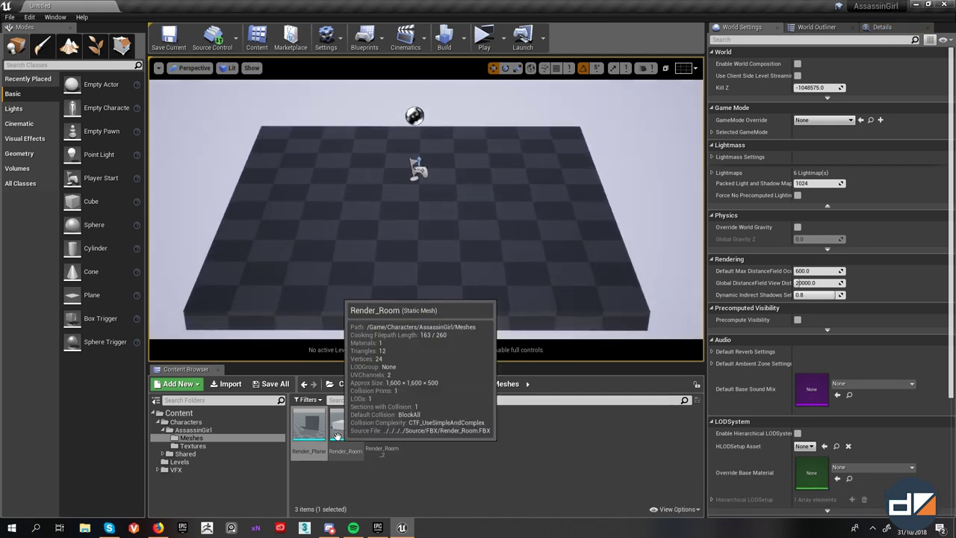
- Duplicate the floor slab, stand the copy upright as a side wall, and place a second copy on the opposite side
left_click(446, 194)
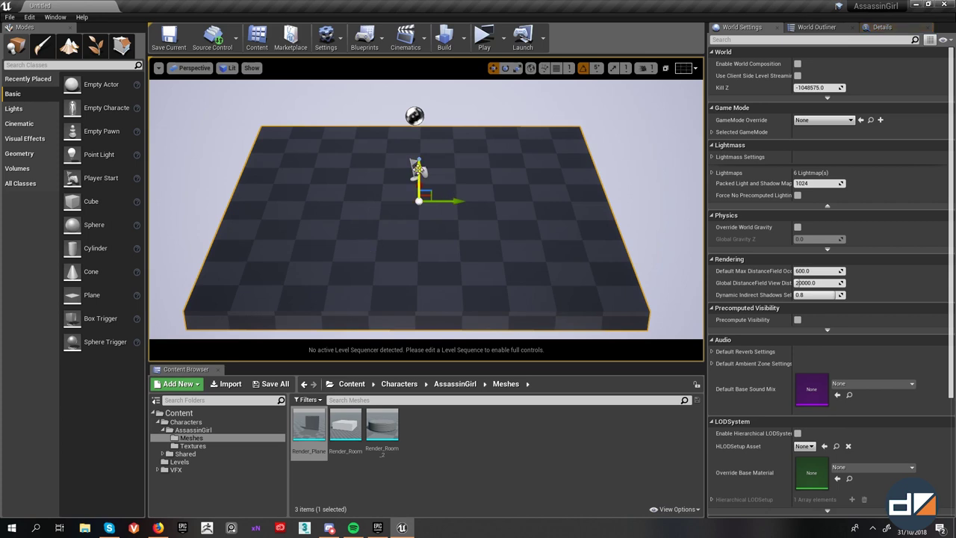
left_click_drag(419, 166, 488, 135, "alt")
key("e")
key("w")
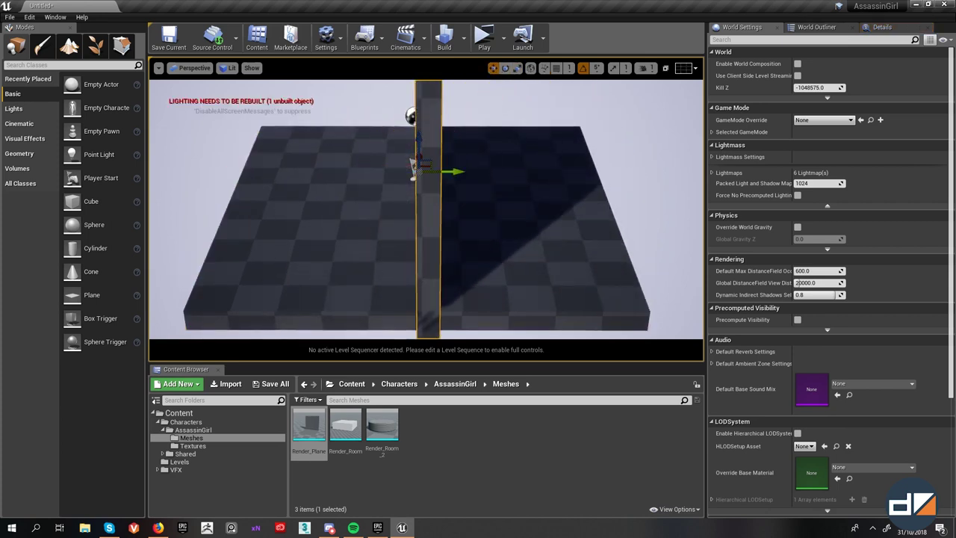
mouse_move(432, 166)
right_mouse_down()
mouse_move(411, 166)
mouse_move(446, 166)
right_mouse_up()
left_click_drag(402, 170, 559, 186)
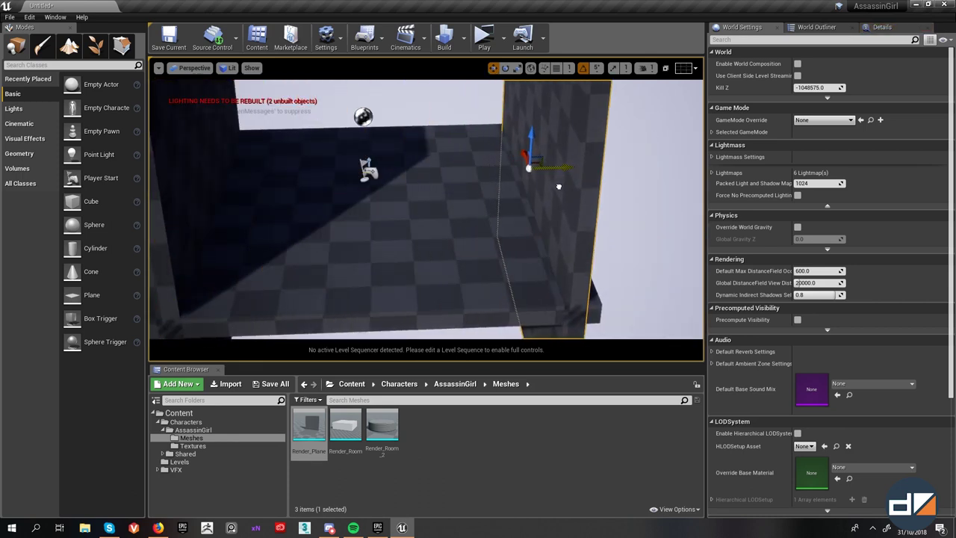
- Duplicate the floor slab, rotate the copy upright, and move it to the far end as the back wall
left_click(436, 202)
left_click_drag(366, 186, 371, 260)
mouse_move(371, 260)
right_mouse_down()
mouse_move(371, 231)
mouse_move(373, 246)
right_mouse_up()
right_click_drag(560, 258, 552, 282)
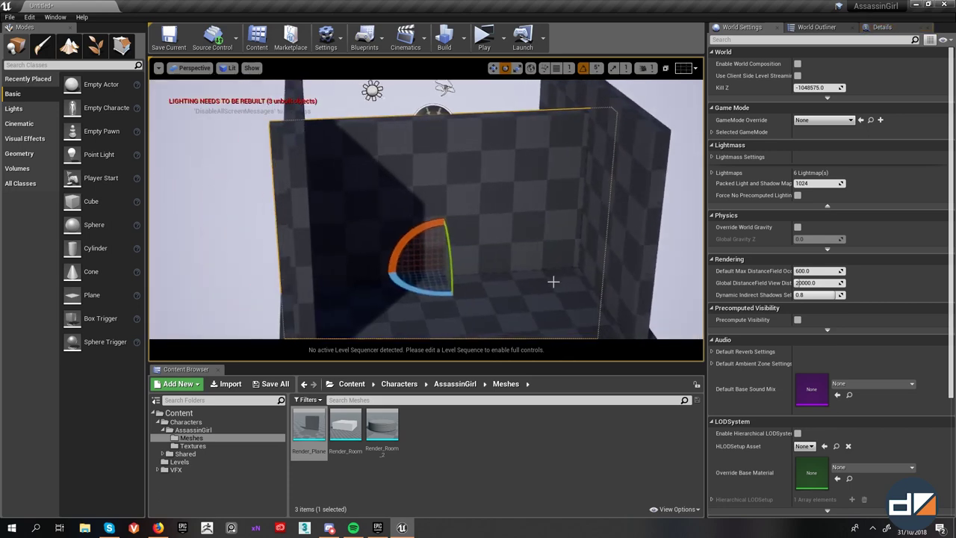
key("w")
left_click_drag(436, 260, 401, 204)
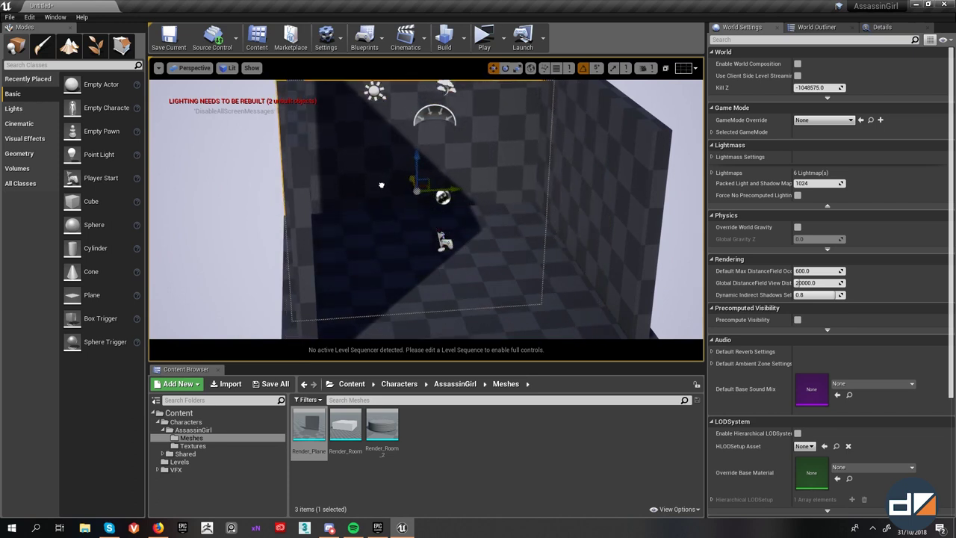
- Raise a copy of the floor slab above the walls as a roof, shift it sideways, and duplicate it opposite with a narrow gap between
key("ctrl+z")
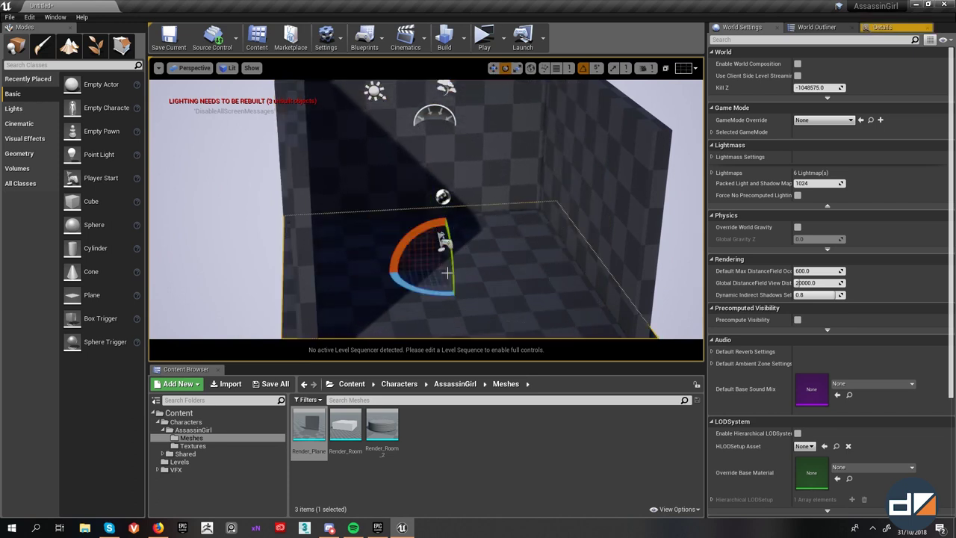
key("w")
left_click_drag(444, 238, 446, 61)
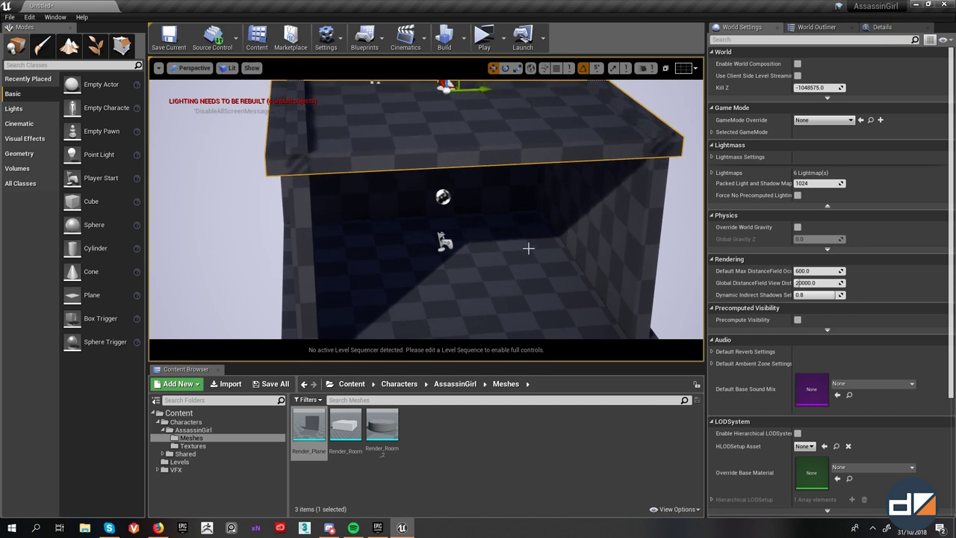
right_click_drag(528, 248, 529, 250)
left_click_drag(455, 107, 321, 104)
left_click(308, 111)
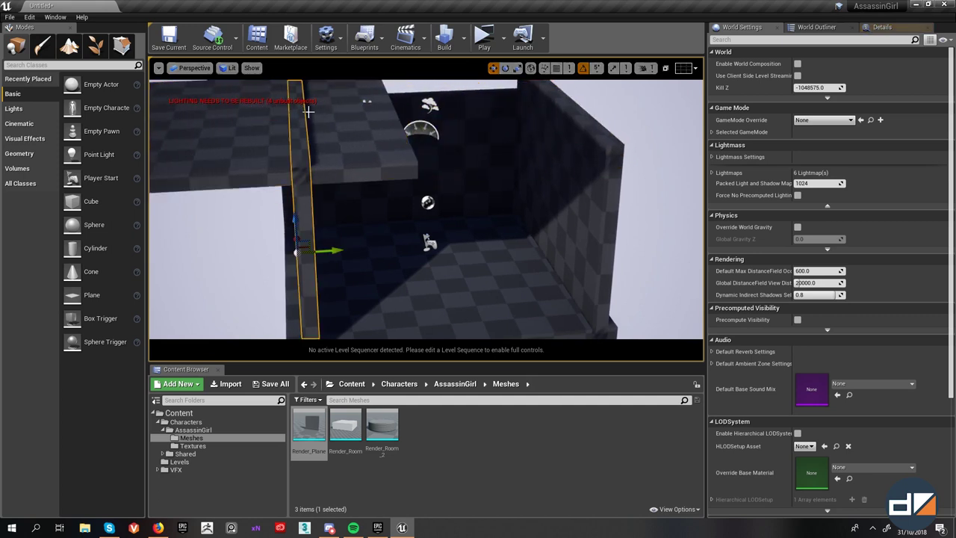
left_click_drag(262, 116, 598, 100)
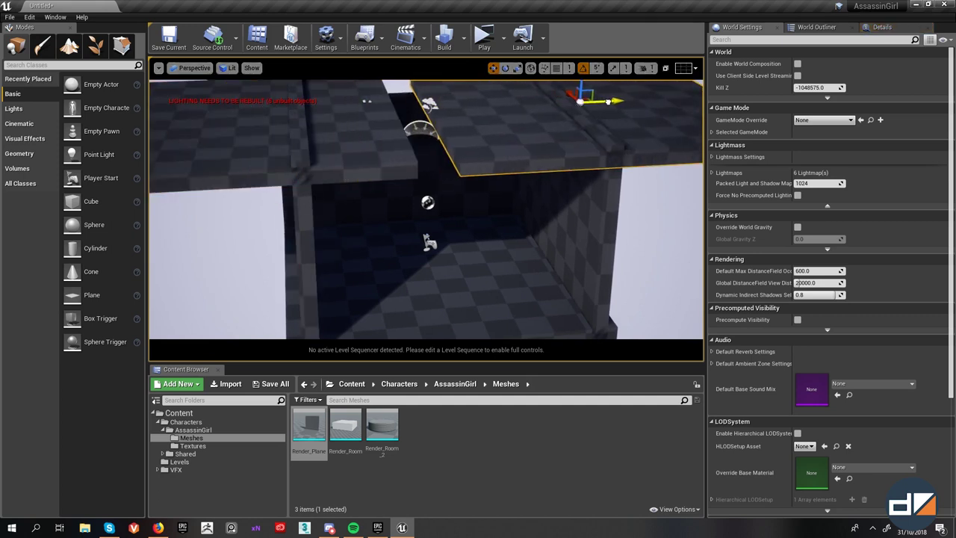
- Duplicate the back wall and place the copy at the front of the room to close it off
left_click(459, 211)
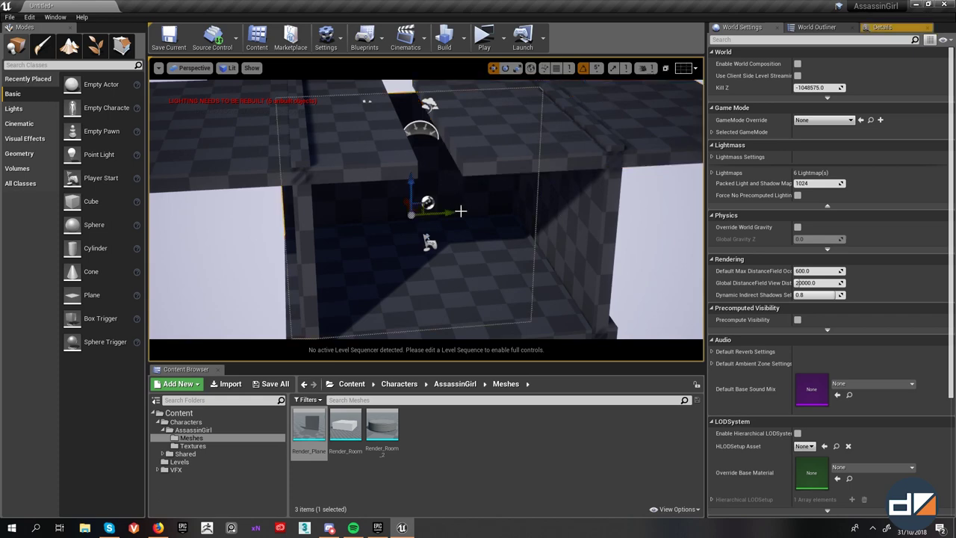
mouse_move(438, 183)
right_mouse_down()
mouse_move(493, 224)
mouse_move(438, 184)
right_mouse_up()
left_click_drag(371, 155, 459, 250)
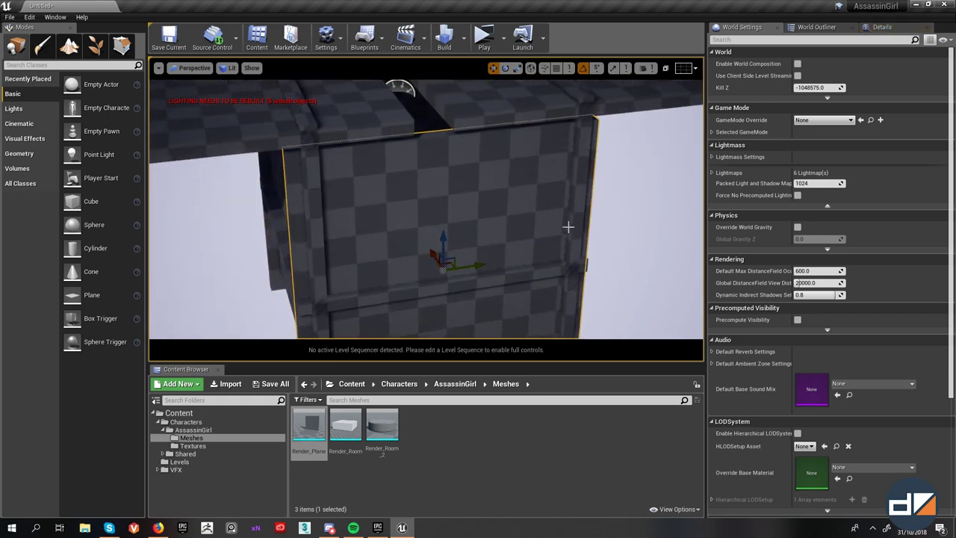
mouse_move(567, 227)
right_mouse_down()
mouse_move(516, 193)
mouse_move(559, 184)
mouse_move(575, 214)
right_mouse_up()
left_click_drag(570, 235, 568, 224, "alt")
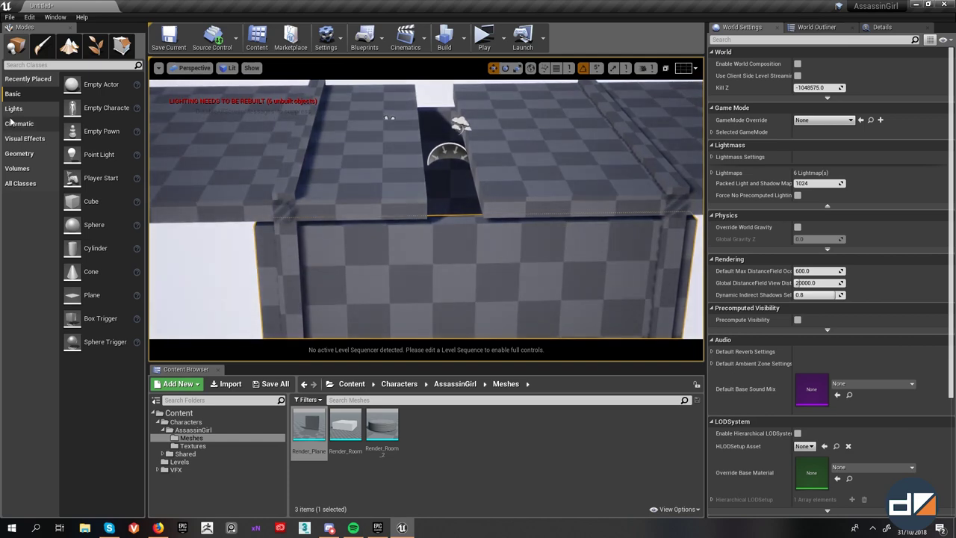
- Place a Post Process Volume in the level and enable Infinite Extent (Unbound) for it
left_click(24, 124)
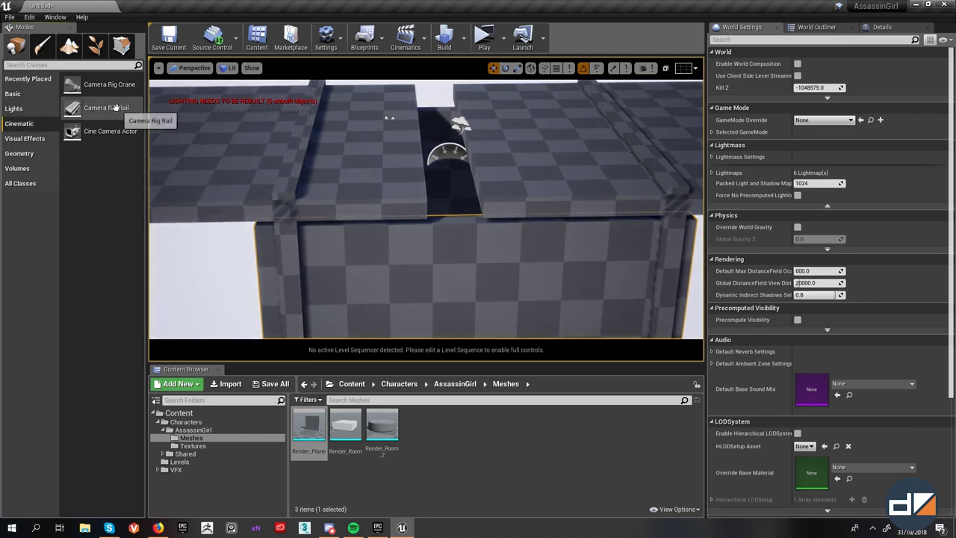
left_click(25, 139)
left_click_drag(388, 157, 388, 157)
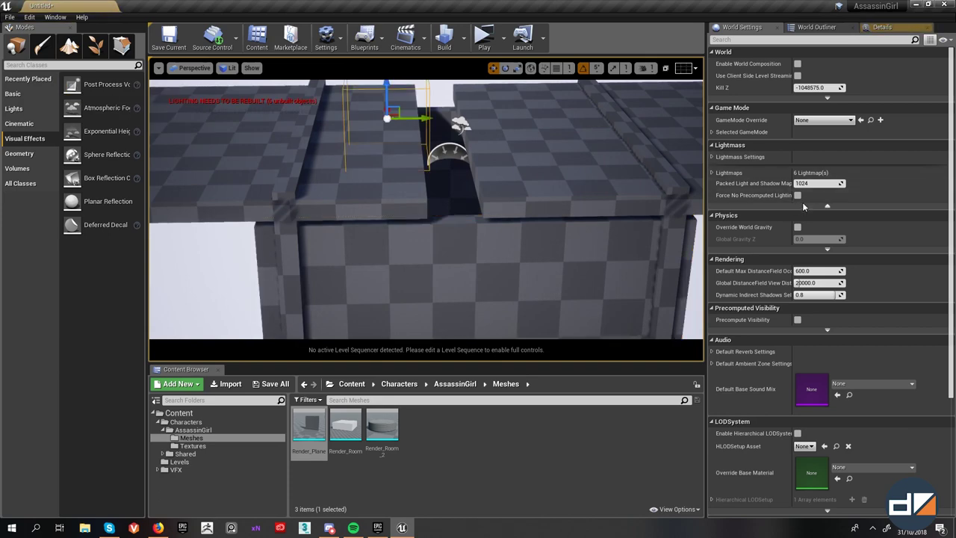
left_click(877, 27)
scroll(836, 270, "down", 10)
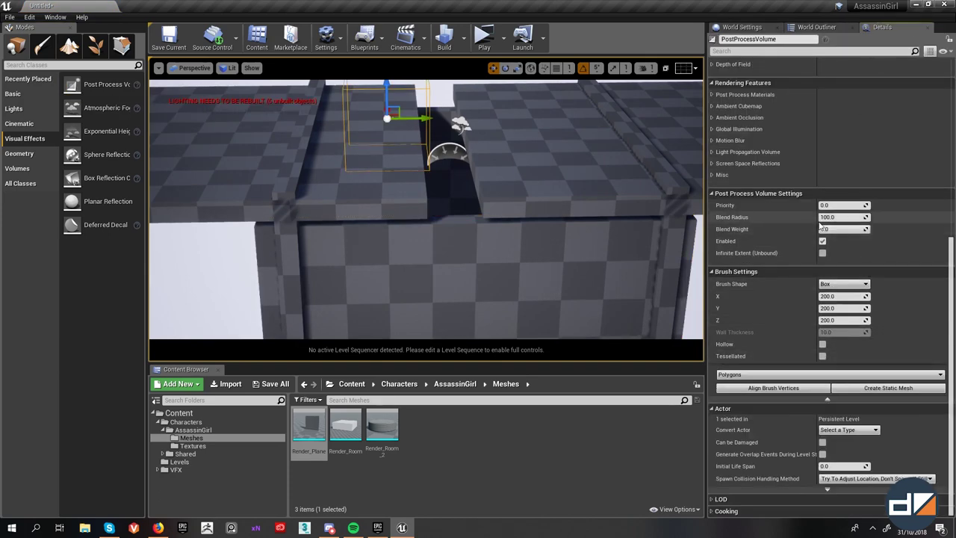
left_click(823, 253)
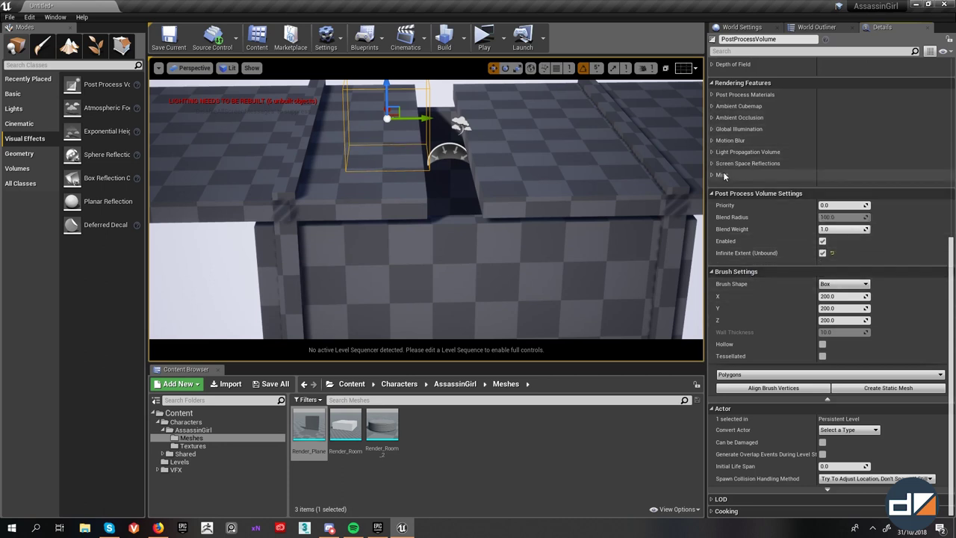
- Override the volume's exposure by setting both Min Brightness and Max Brightness to 1.0
scroll(715, 140, "up", 3)
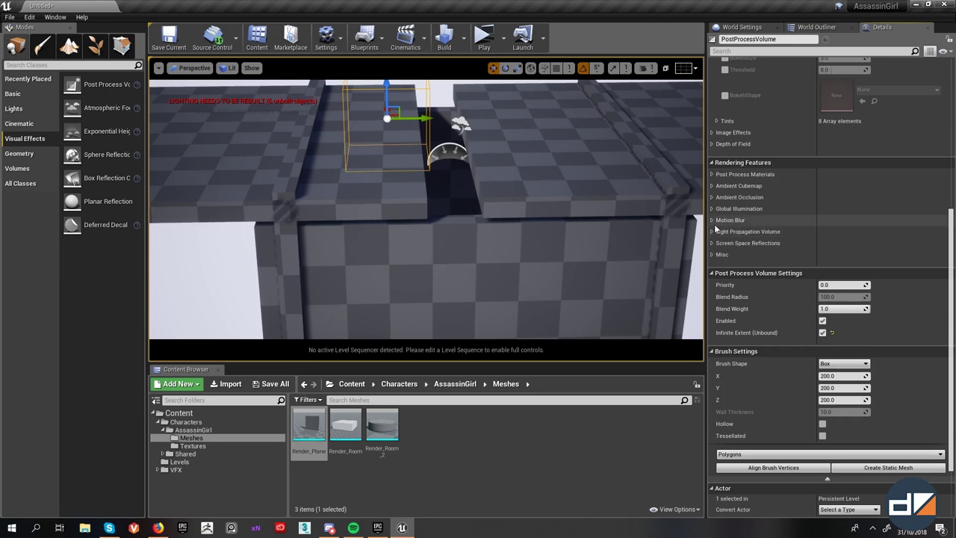
scroll(716, 224, "up", 5)
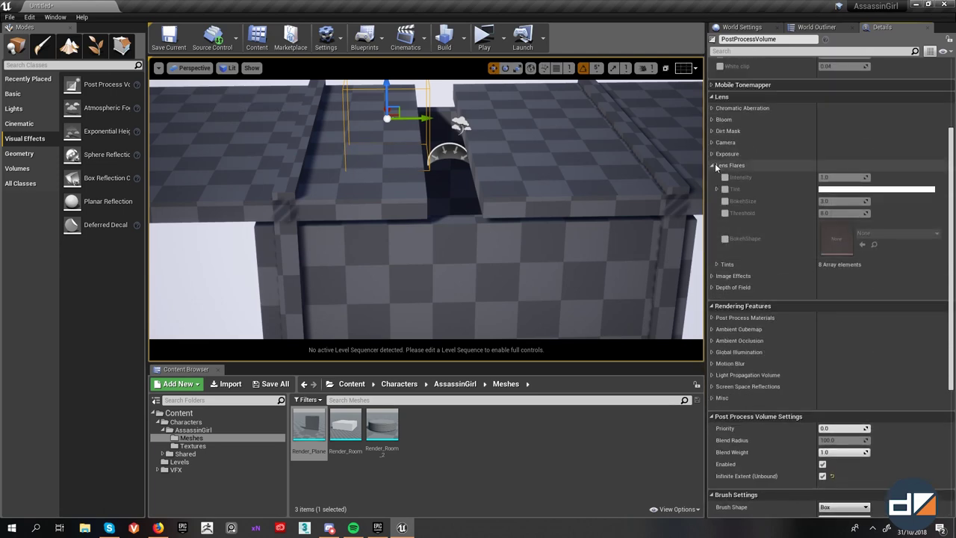
left_click(714, 153)
left_click(725, 179)
left_click(724, 191)
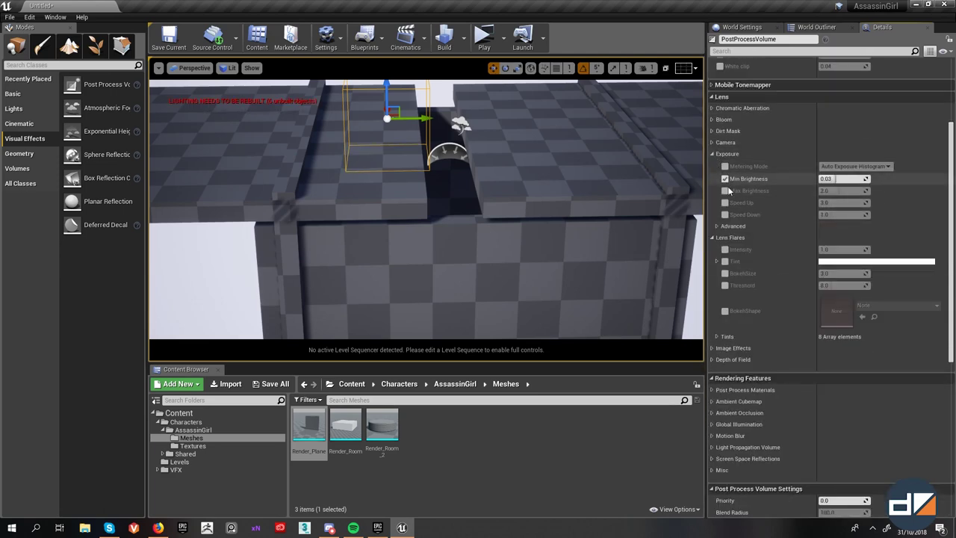
left_click(827, 179)
left_click(829, 190)
type("1")
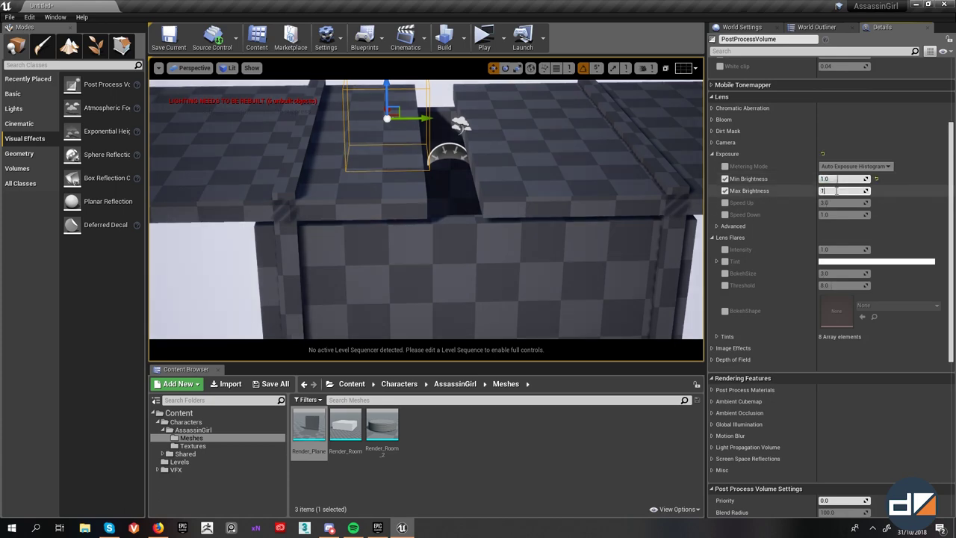
right_click_drag(467, 224, 487, 168)
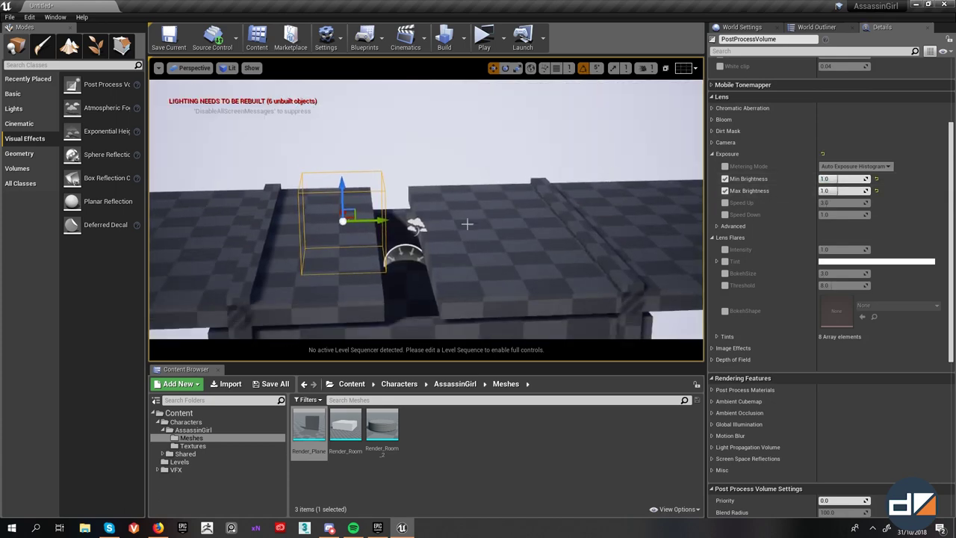
- Rotate the directional Light Source so its light enters through the roof gap, and check the beam inside the room
left_click(817, 27)
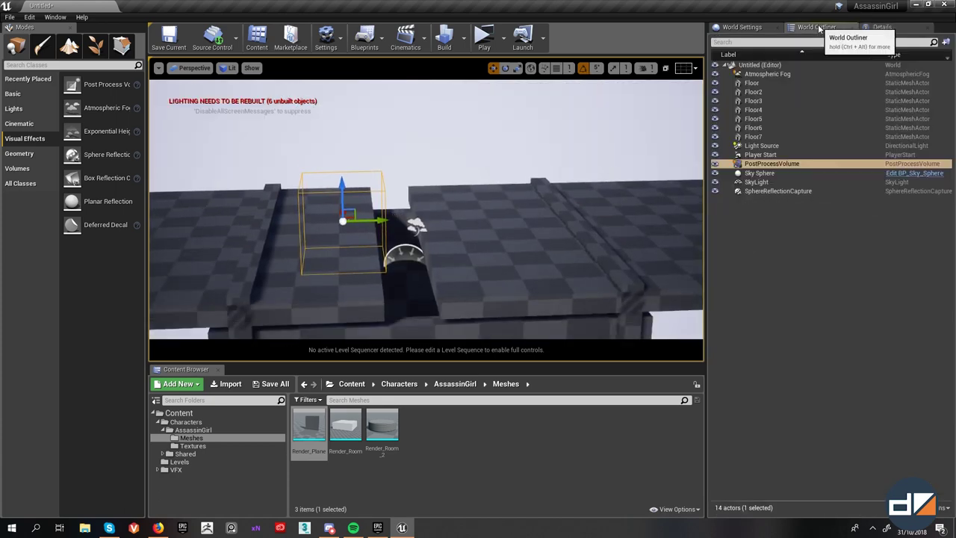
left_click(761, 147)
right_click_drag(610, 209, 585, 232)
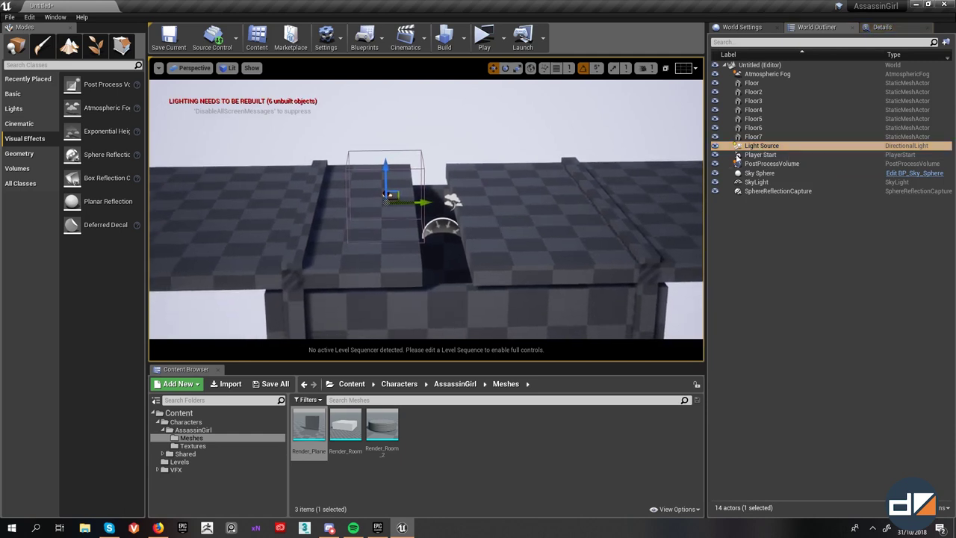
right_click_drag(530, 203, 514, 259)
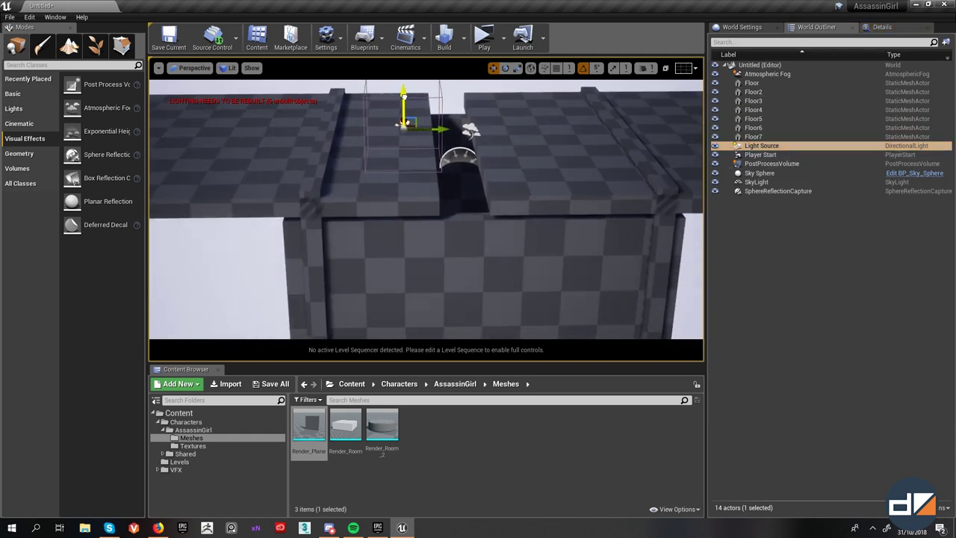
left_click_drag(423, 112, 399, 112)
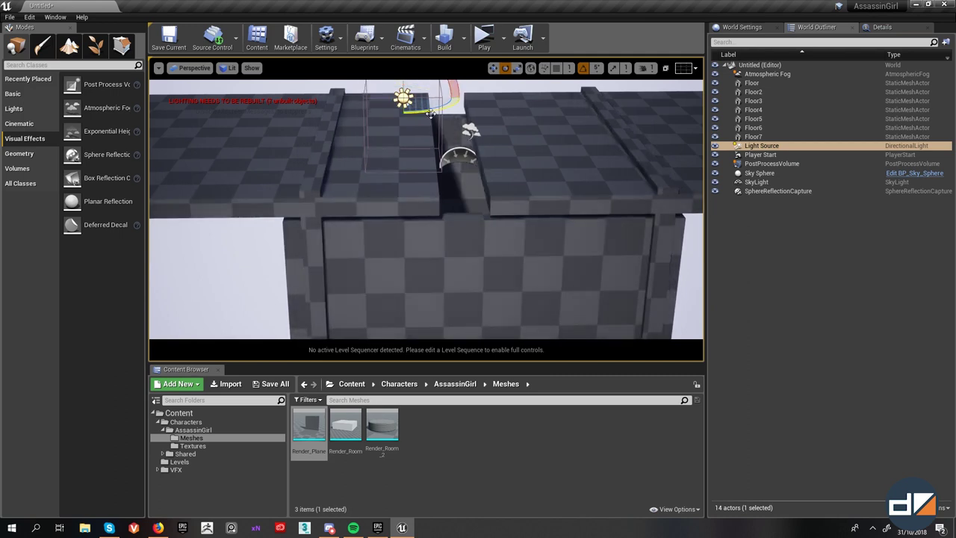
key("w")
right_click_drag(418, 165, 404, 187)
key("w")
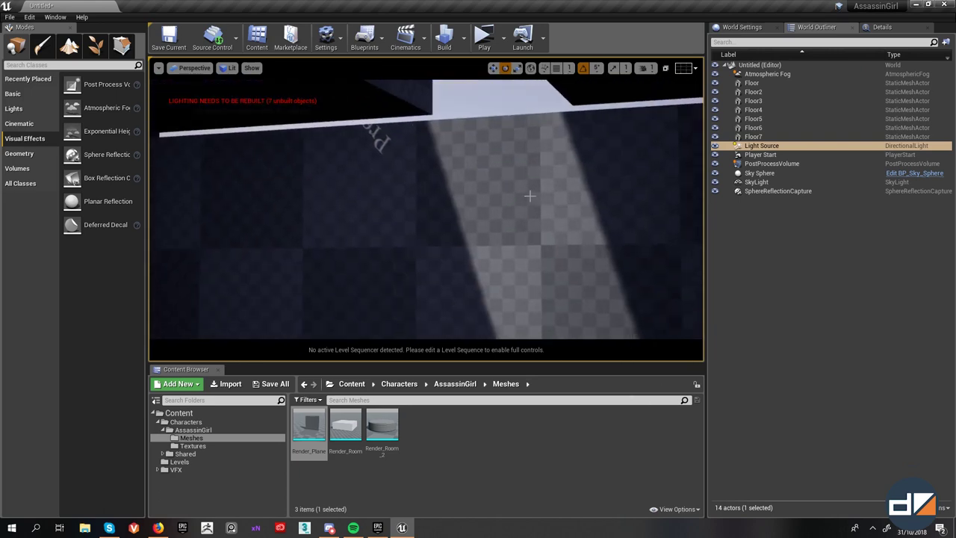
- Lower both roof slabs together until they rest on the walls, with the viewport in immersive mode and camera speed 2
right_click_drag(531, 195, 590, 220)
key("w")
key("s")
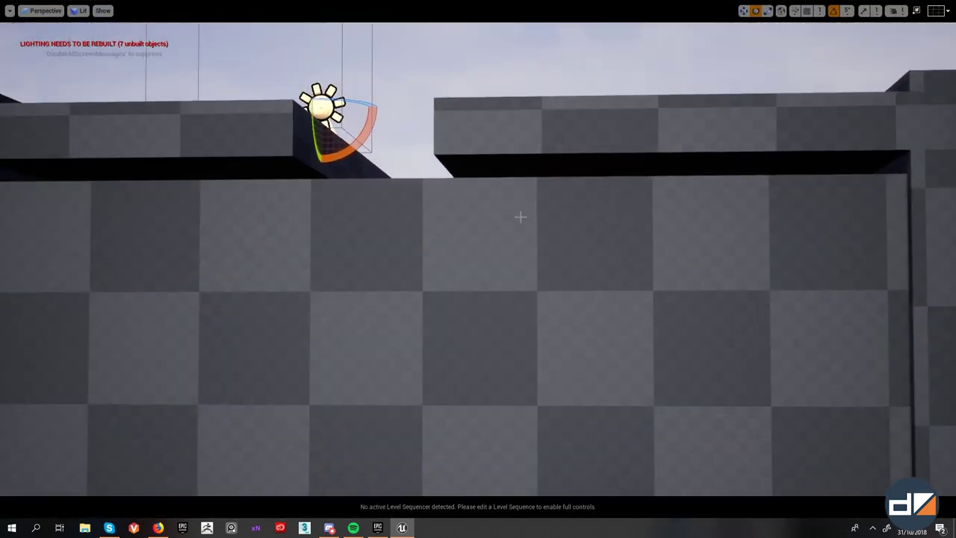
left_click(248, 113)
left_click(512, 150, "ctrl")
key("s")
right_click_drag(513, 149, 517, 179)
scroll(478, 259, "down", 3)
left_click(894, 10)
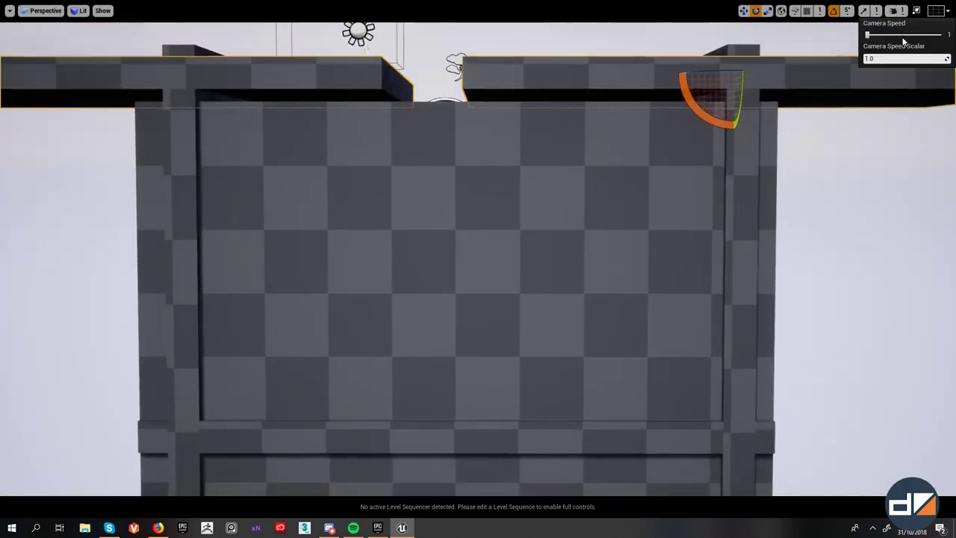
left_click(876, 35)
key("s")
right_click_drag(662, 183, 661, 184)
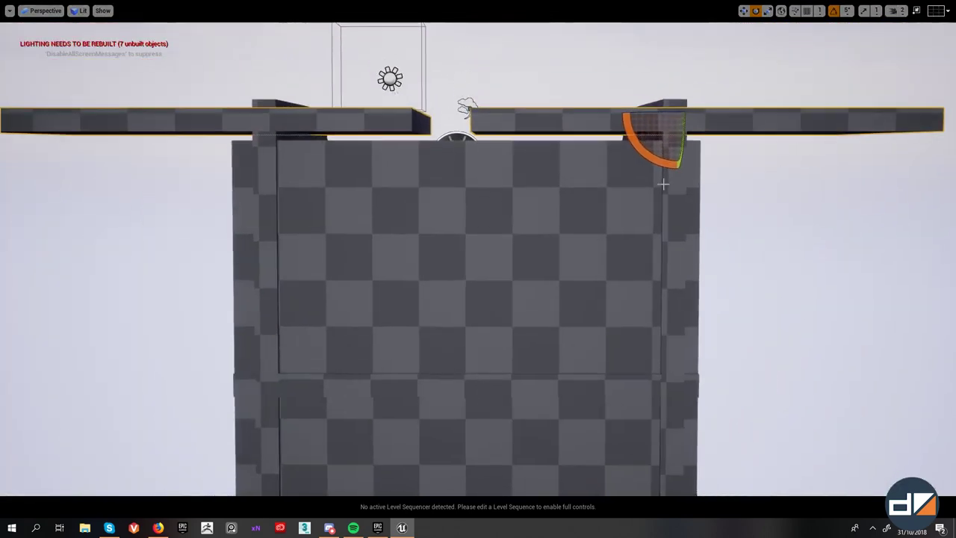
key("w")
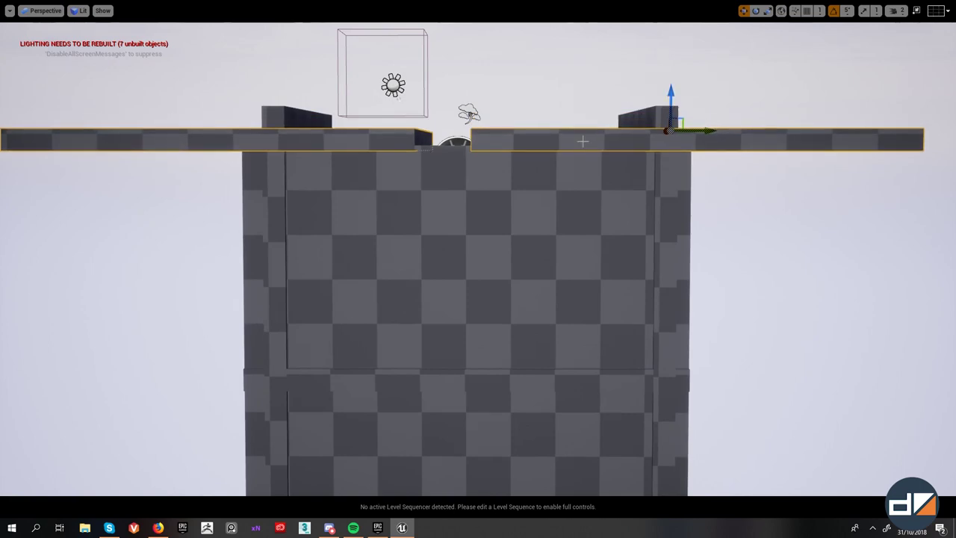
- From inside the room, try a viewport field of view of 50, and set it to 75
scroll(583, 141, "up", 2)
key("w")
mouse_move(583, 141)
right_mouse_down()
mouse_move(582, 189)
mouse_move(577, 157)
right_mouse_up()
key("s")
key("w")
right_click_drag(545, 243, 513, 194)
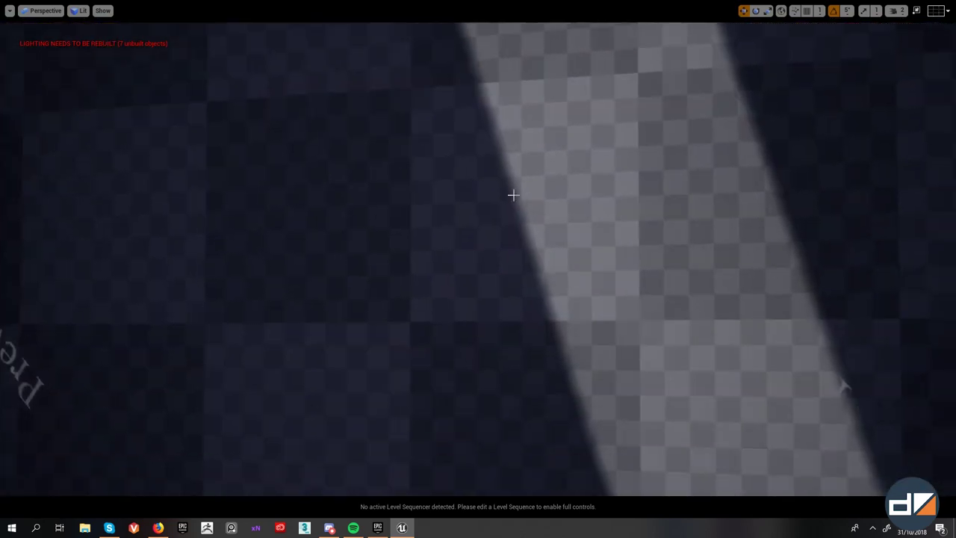
left_click(10, 11)
mouse_move(45, 75)
mouse_move(120, 102)
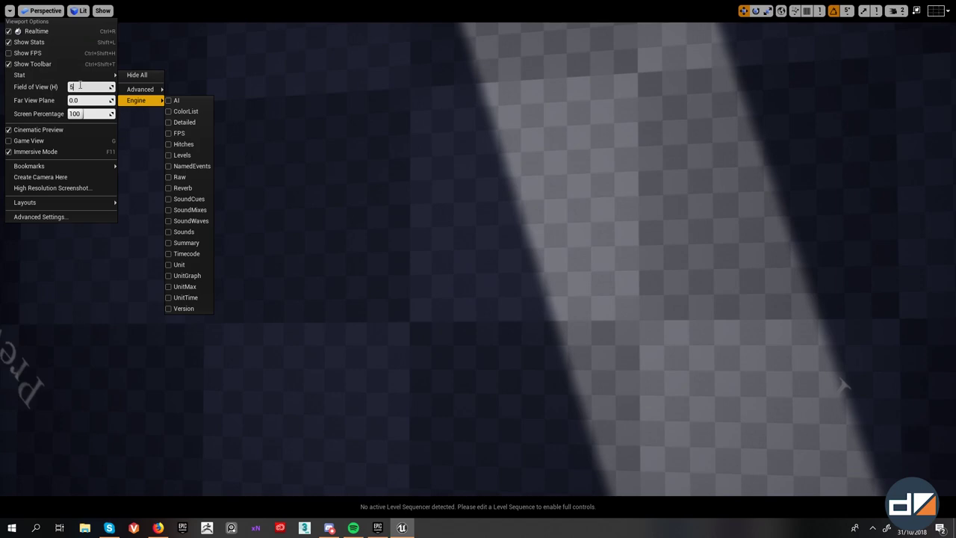
key("Return")
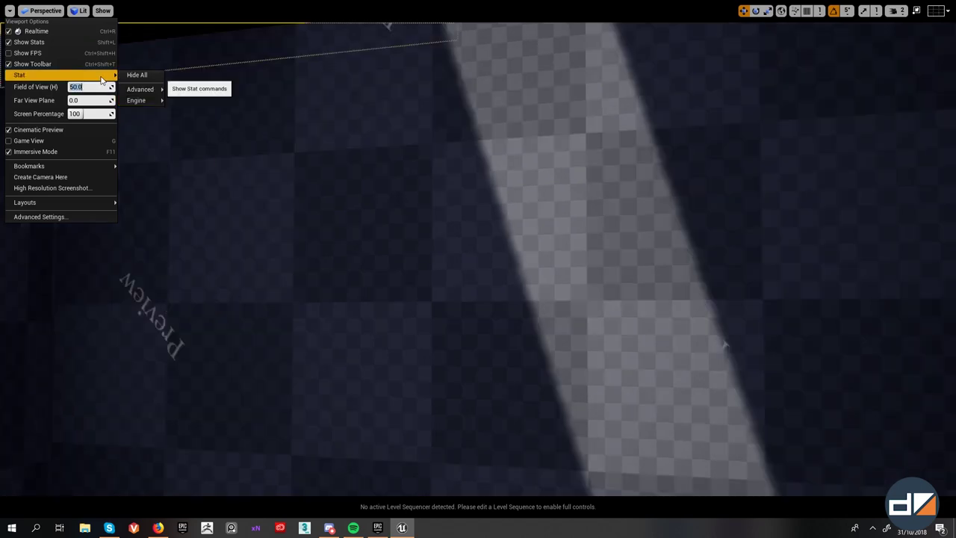
type("70")
key("Return")
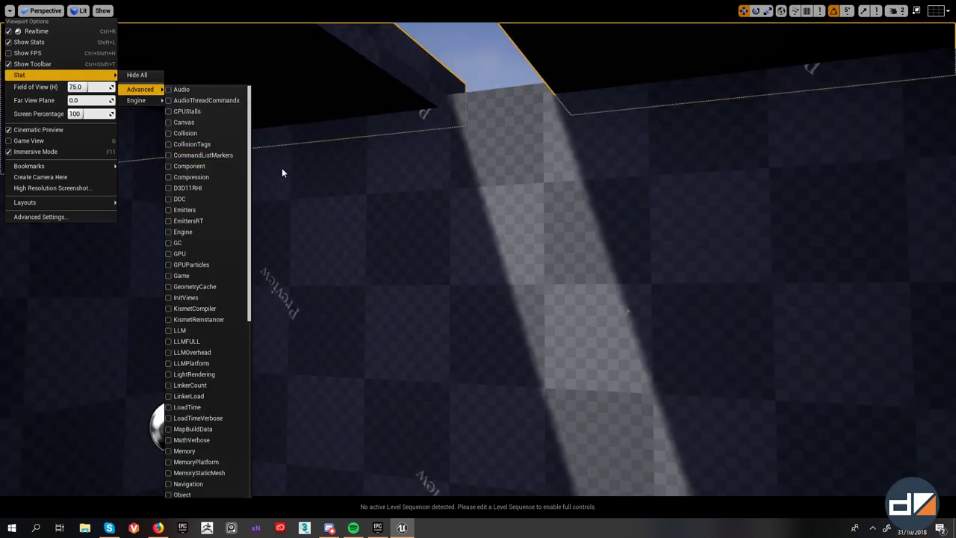
- Leave immersive mode, build the level's lighting, and inspect the baked light beam inside the room
right_click_drag(286, 174, 343, 239)
key("s")
mouse_move(381, 188)
right_mouse_down()
mouse_move(355, 192)
mouse_move(329, 216)
mouse_move(343, 195)
mouse_move(381, 188)
right_mouse_up()
key("w")
key("s")
key("F11")
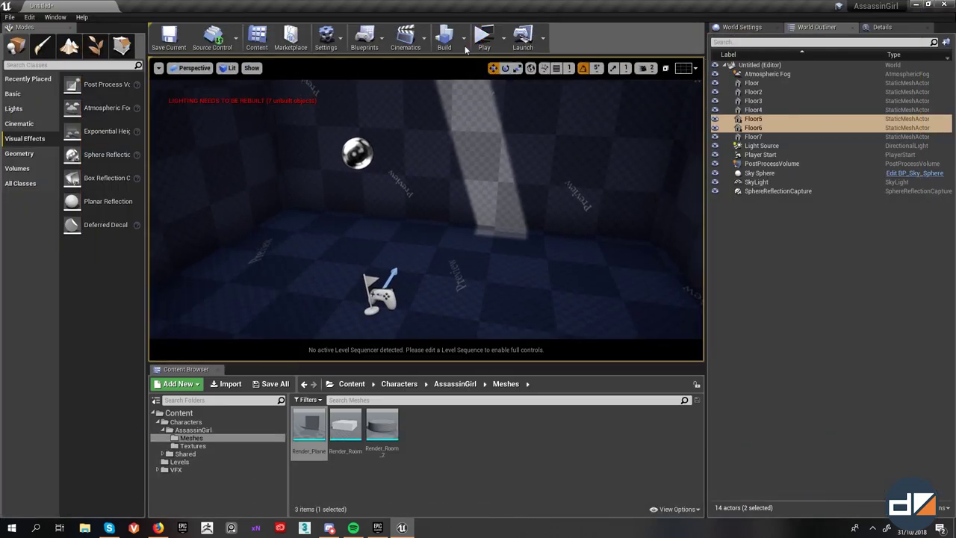
left_click(464, 43)
left_click(493, 67)
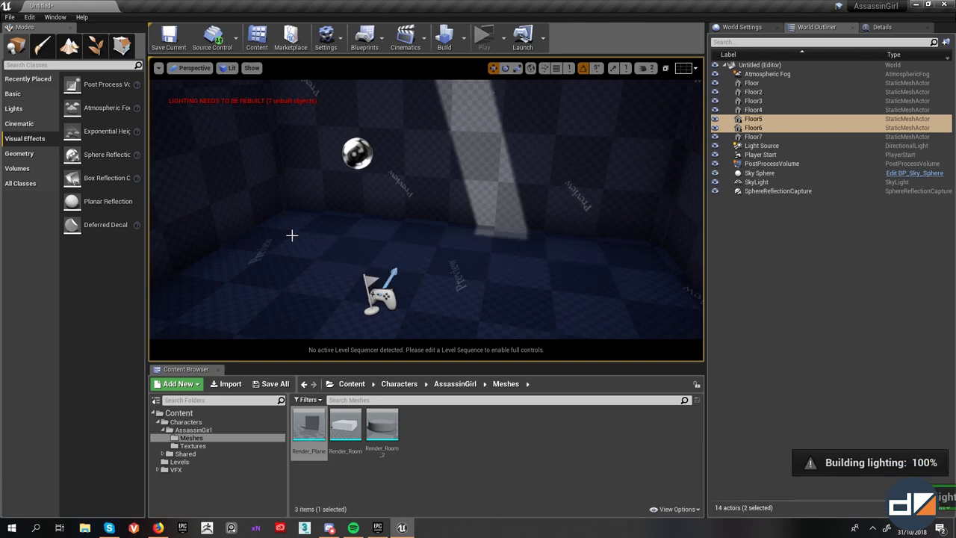
right_click_drag(545, 286, 571, 209)
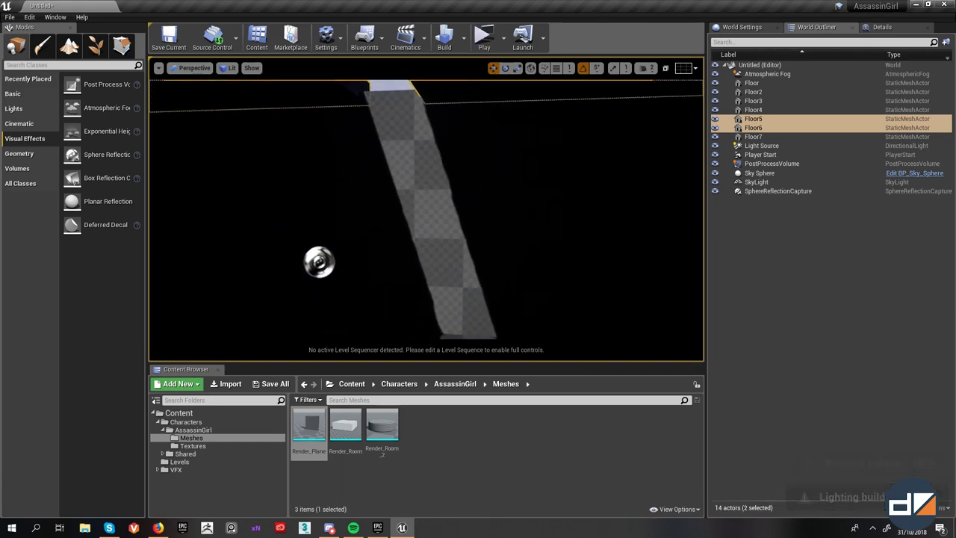
right_click_drag(545, 254, 536, 262)
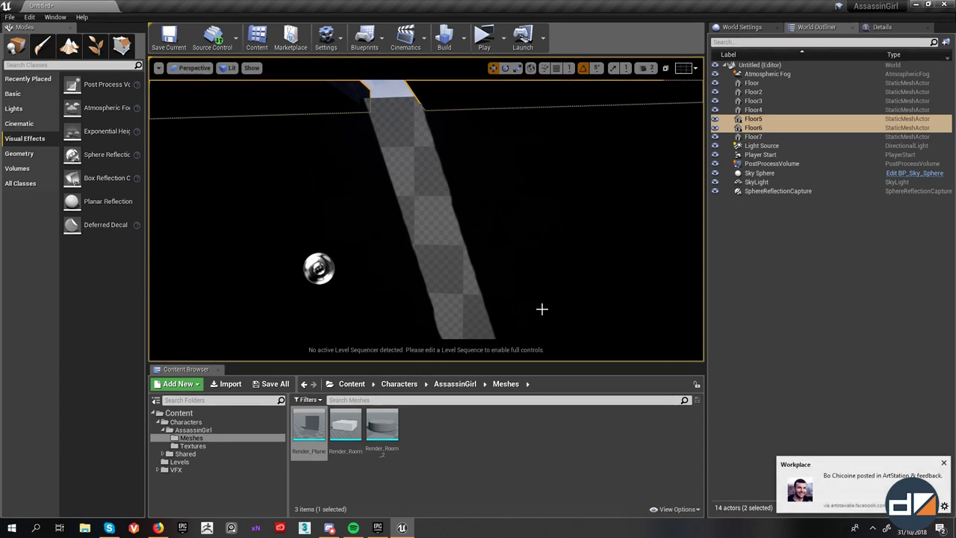
- Expand the Lightmass Settings in the World Settings and widen their area so the full setting names are readable
key("F11")
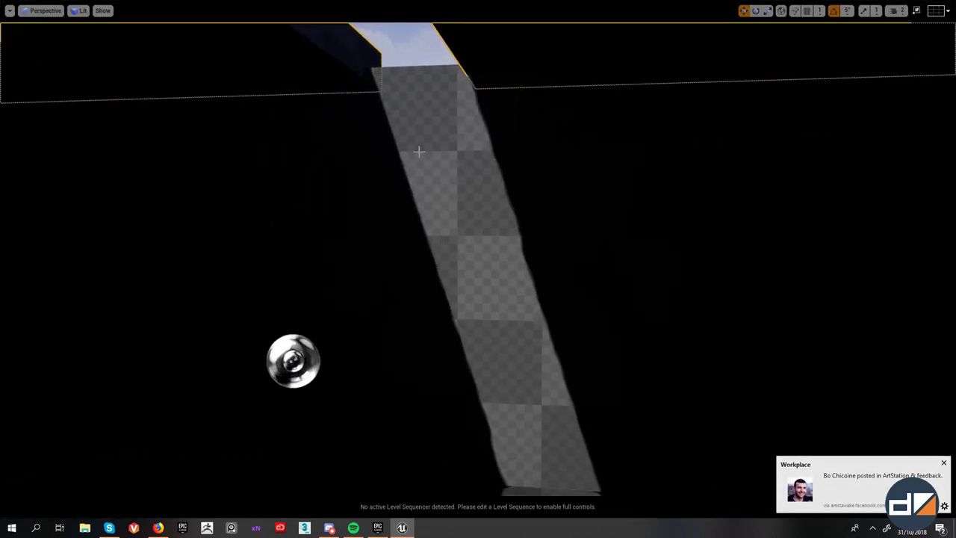
mouse_move(472, 222)
right_mouse_down()
mouse_move(364, 229)
mouse_move(477, 230)
right_mouse_up()
key("F11")
left_click(747, 27)
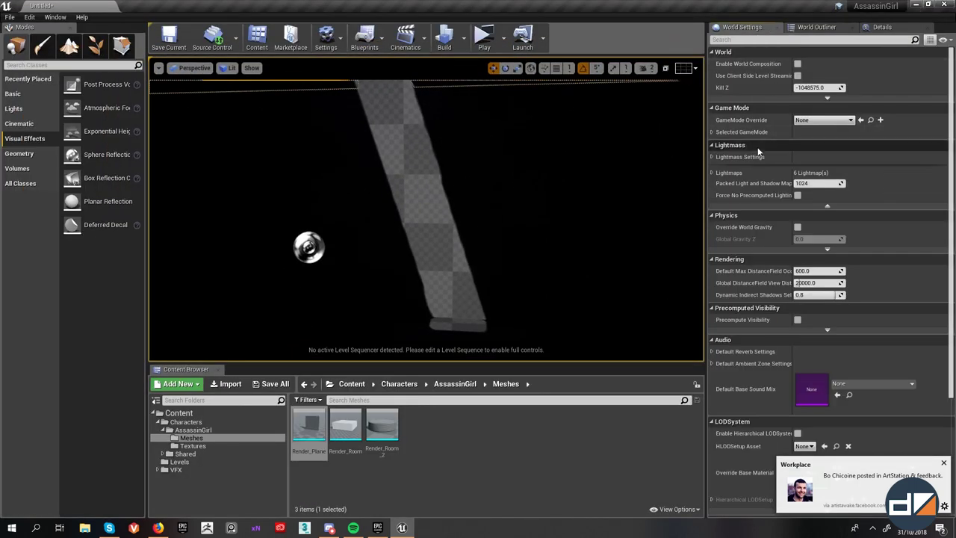
left_click(944, 464)
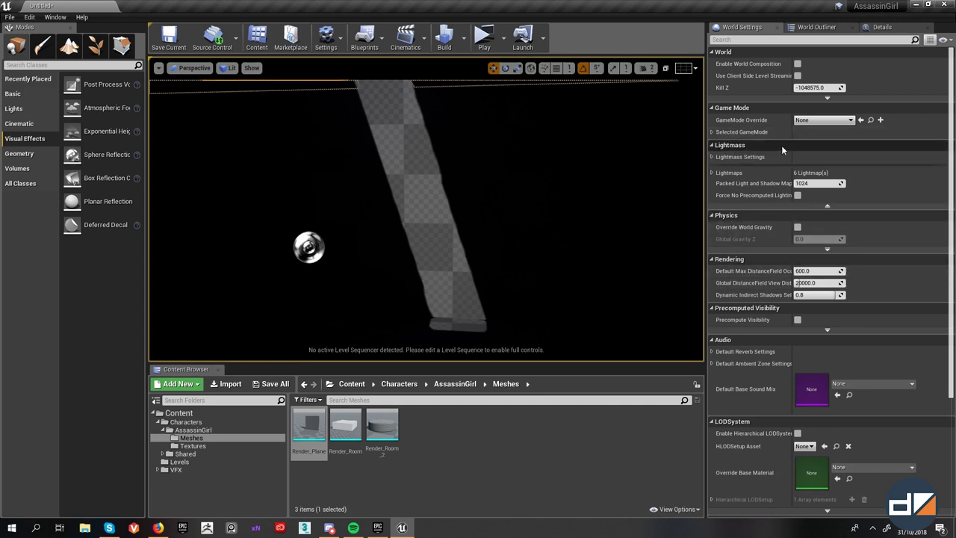
left_click(712, 157)
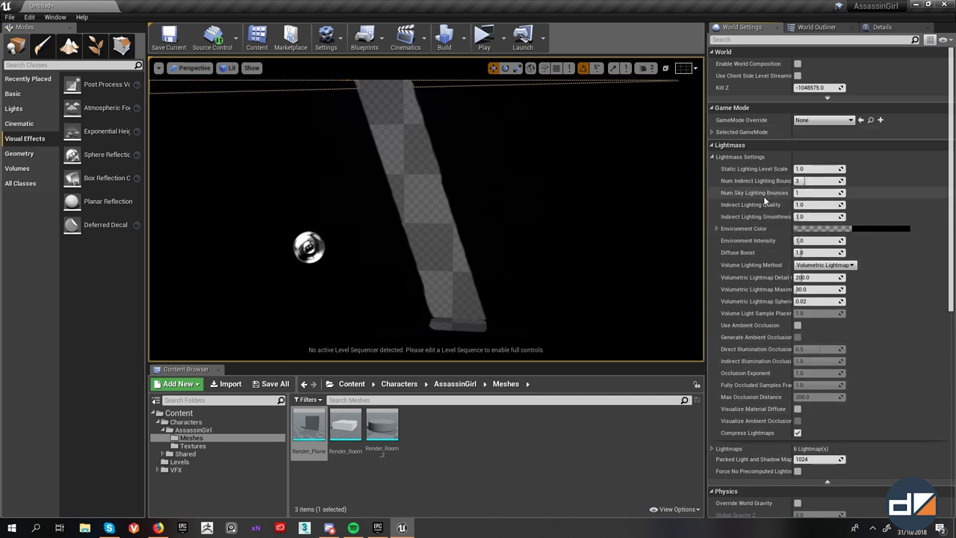
left_click_drag(789, 204, 811, 204)
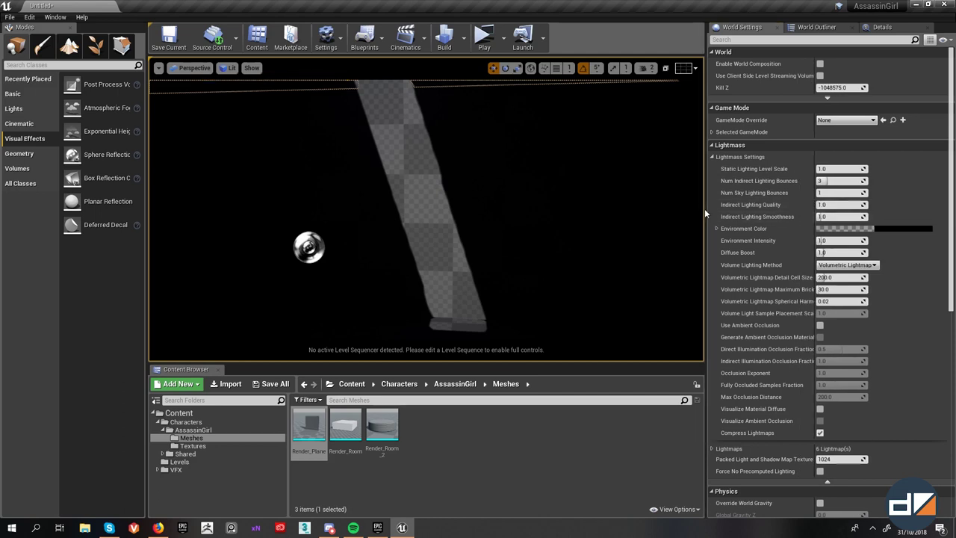
left_click_drag(705, 208, 679, 208)
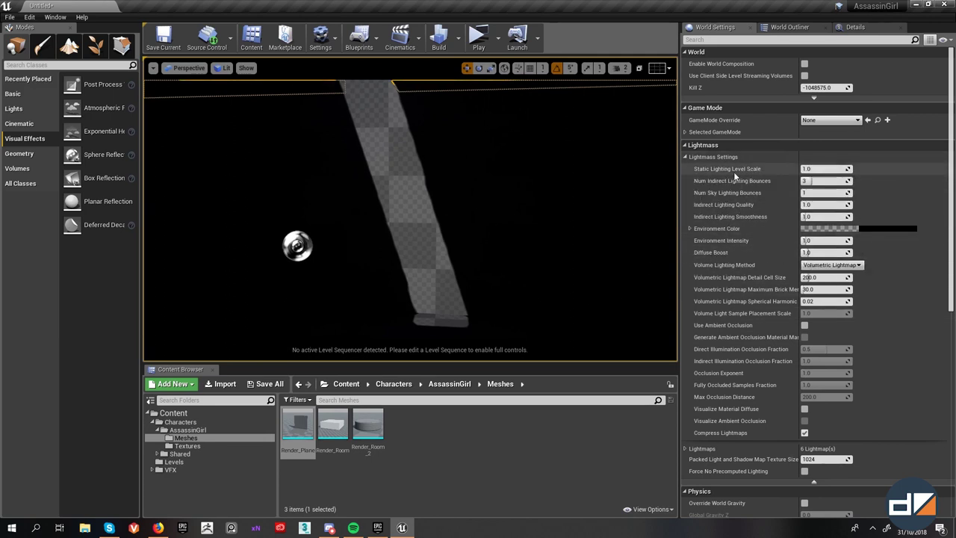
- Set the Lightmass Static Lighting Level Scale to 0.3 and Num Indirect Lighting Bounces to 10
left_click(814, 170)
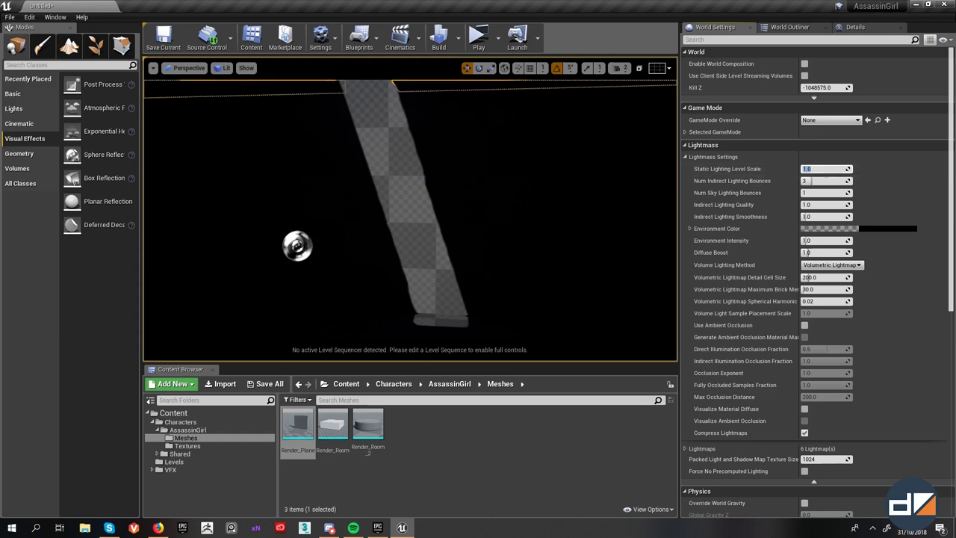
right_click_drag(522, 246, 505, 216)
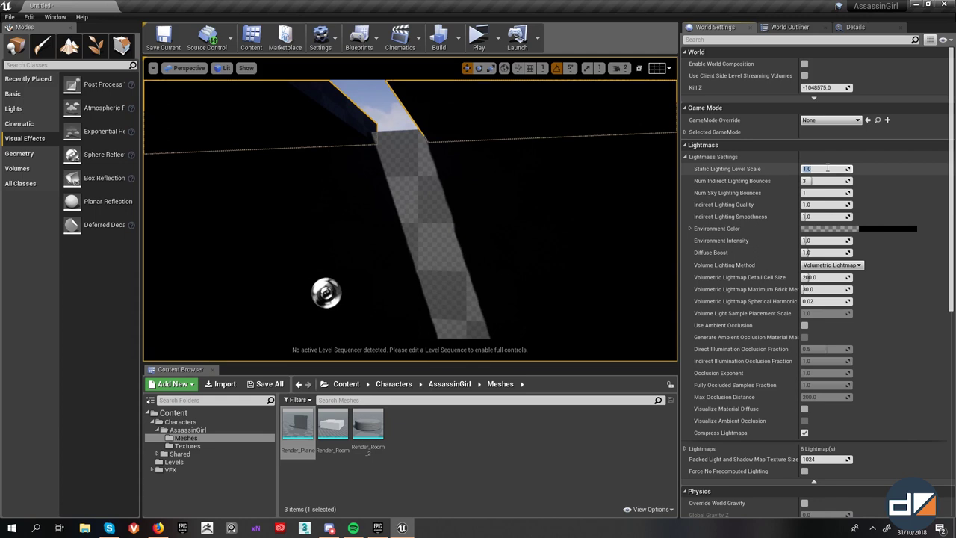
right_click_drag(532, 224, 389, 224)
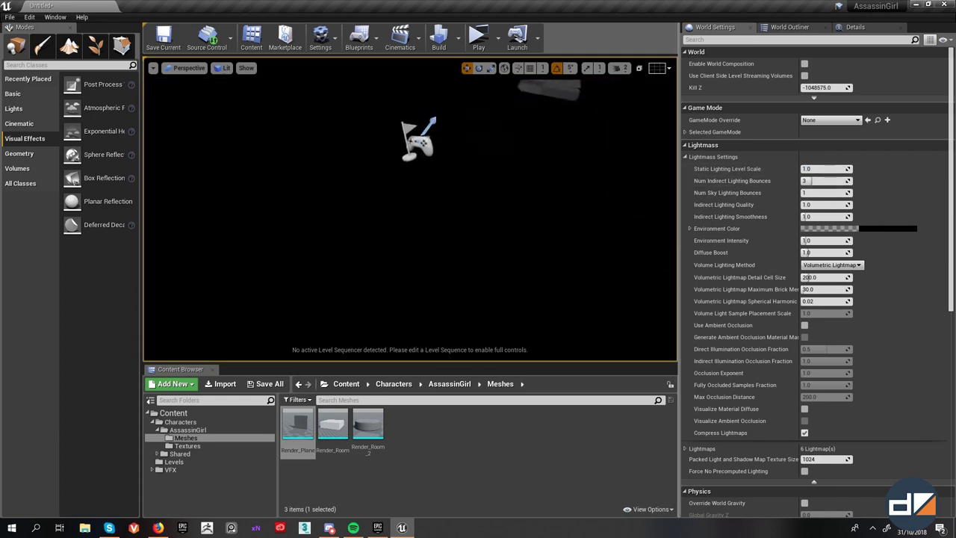
right_click_drag(539, 273, 529, 276)
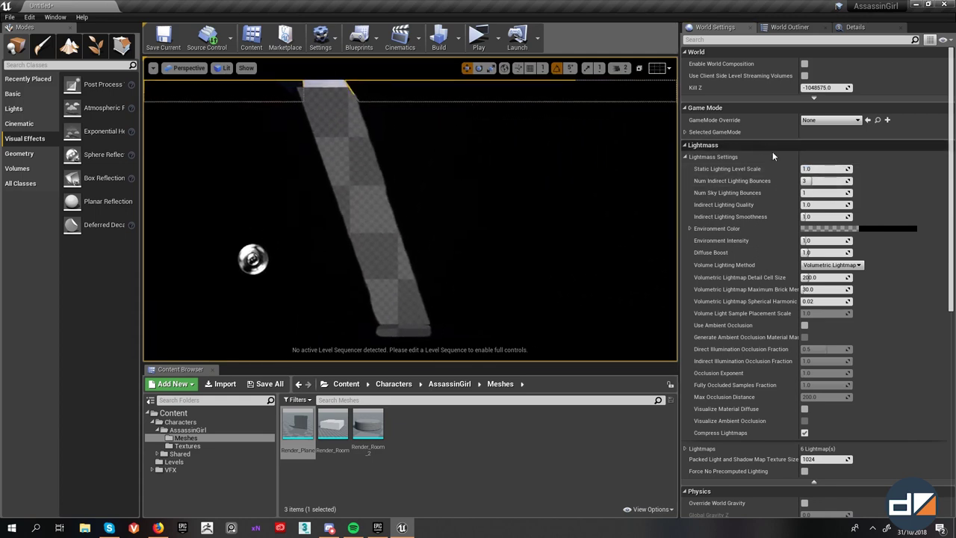
left_click(835, 168)
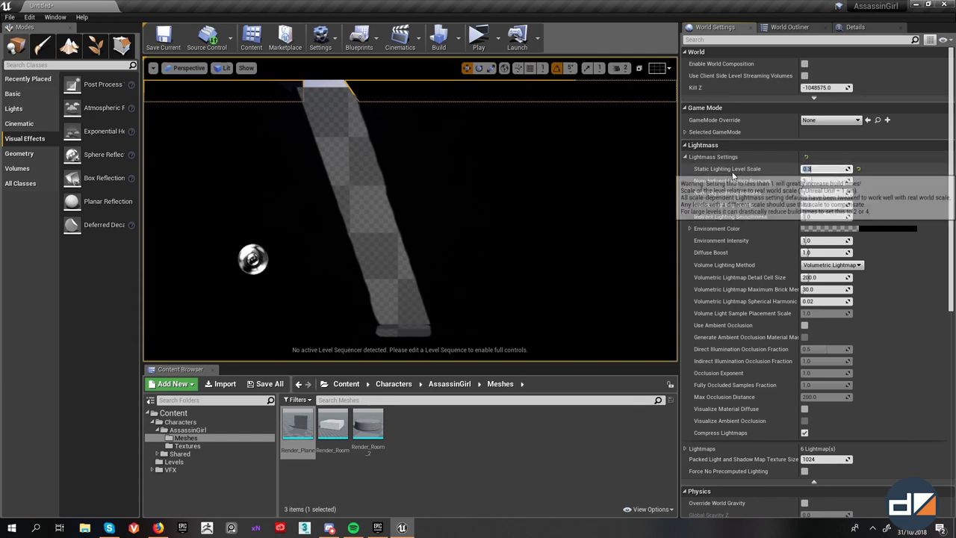
mouse_move(721, 185)
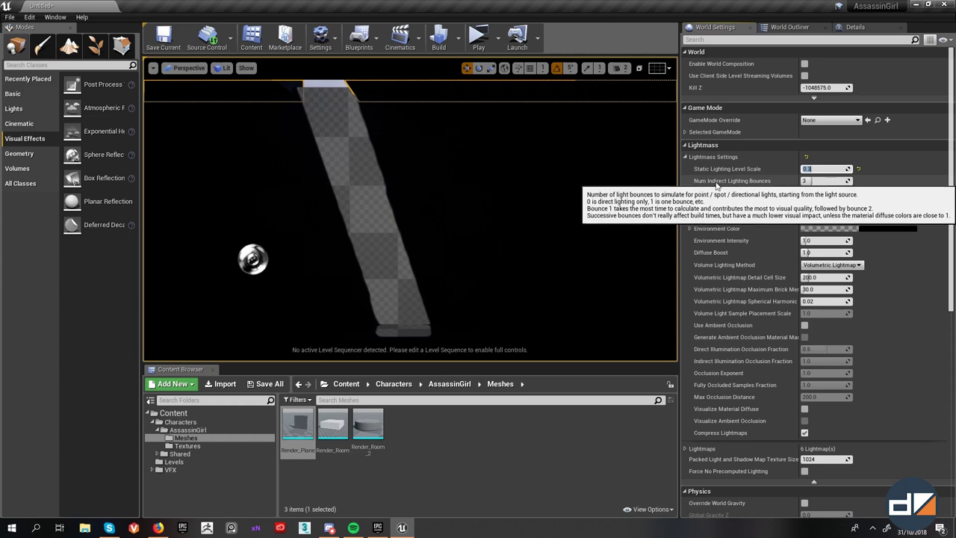
right_click_drag(478, 217, 336, 205)
scroll(387, 147, "down", 5)
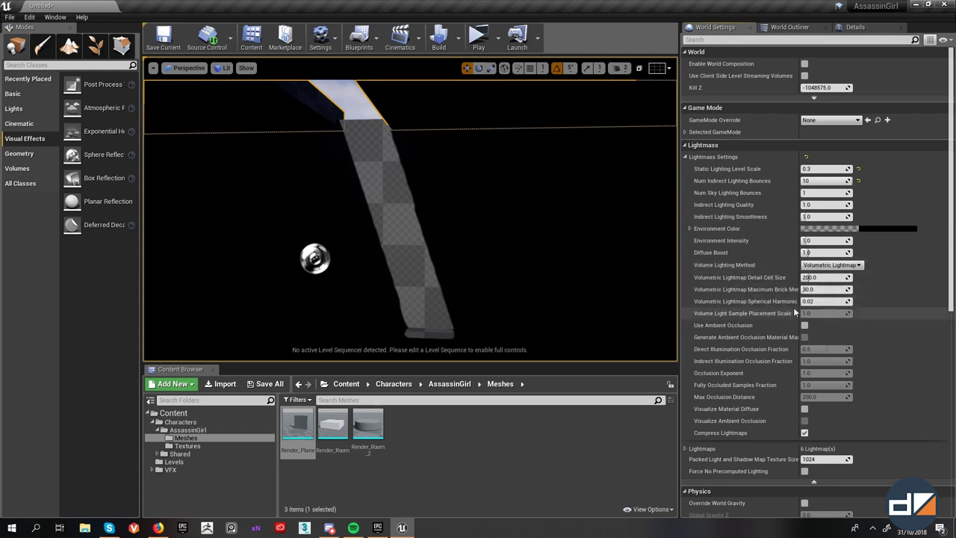
- Rebuild only the lighting of the level with the changed Lightmass settings
right_click_drag(478, 176, 439, 180)
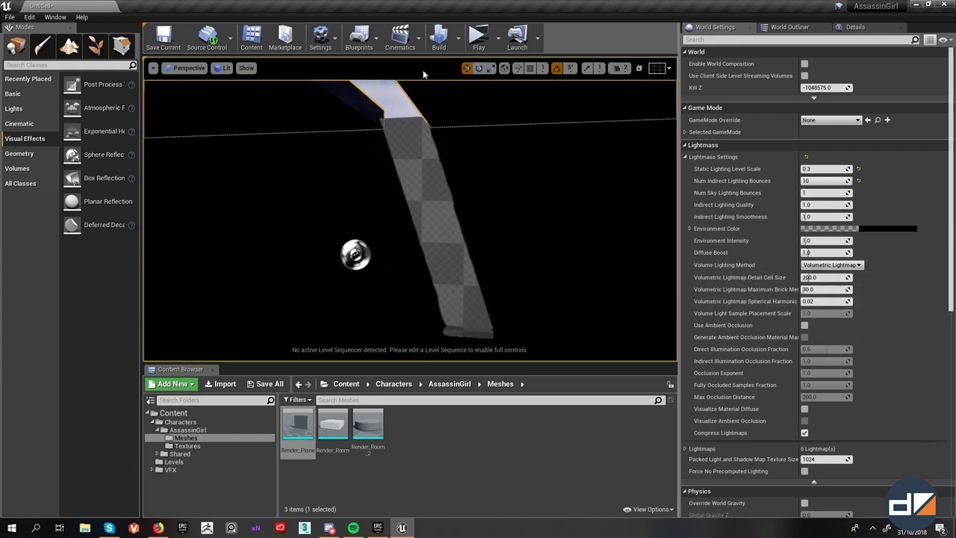
left_click(458, 37)
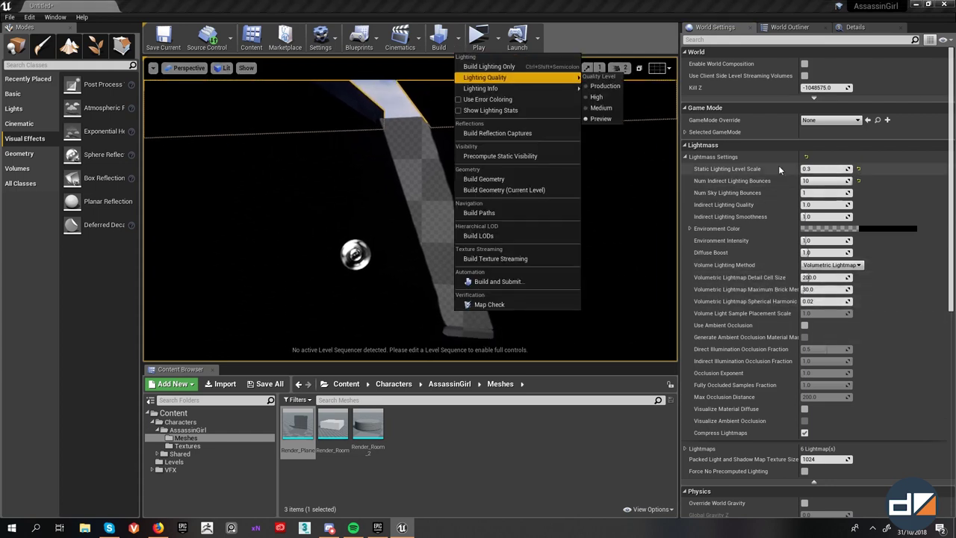
left_click(484, 66)
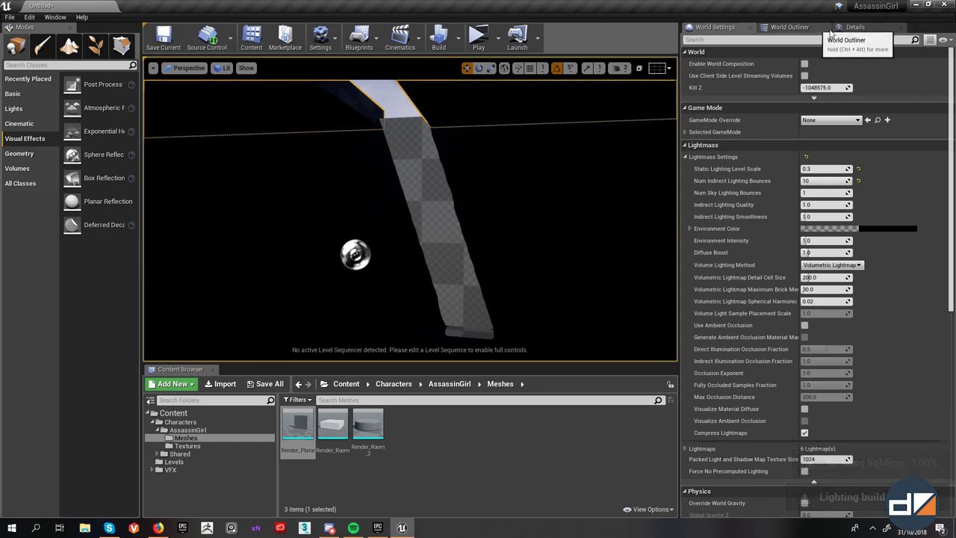
- Select the PostProcessVolume and check its minimum and maximum brightness exposure settings against the light beam in the room
left_click(793, 28)
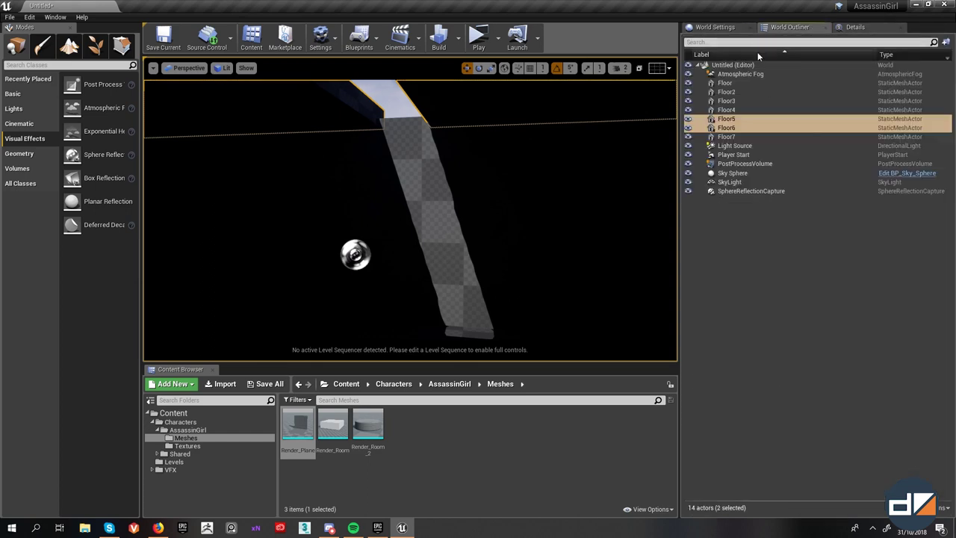
left_click(731, 165)
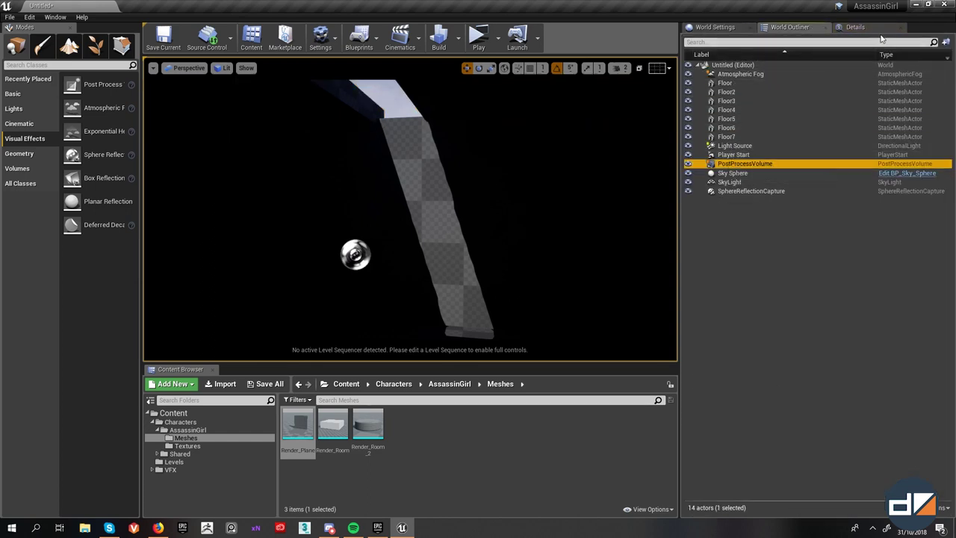
left_click(857, 27)
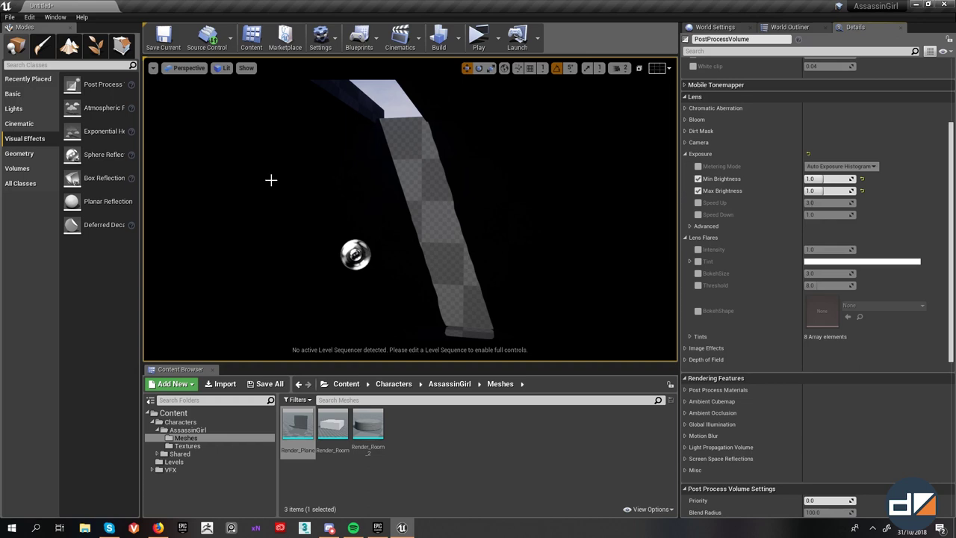
right_click_drag(501, 207, 491, 186)
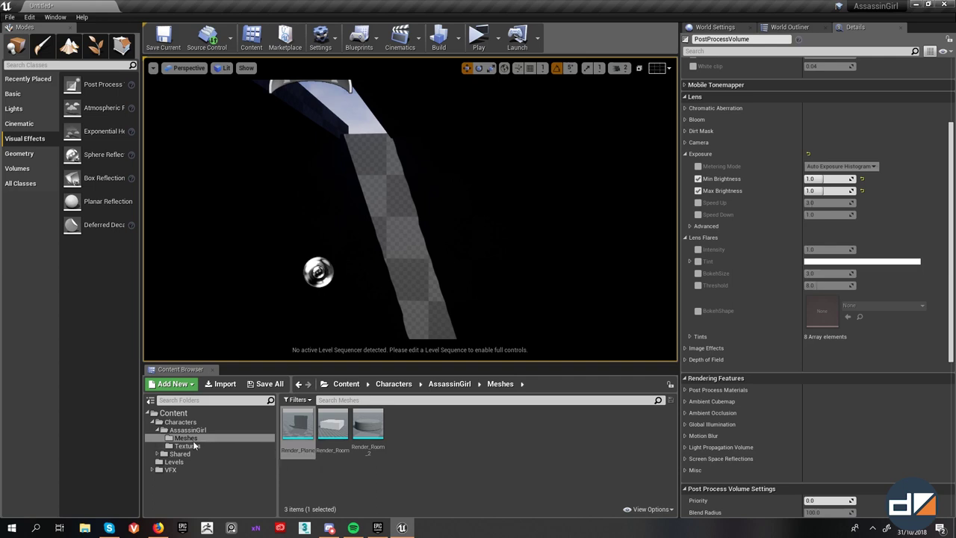
- In Unlit view, apply the Basic_Grey_inst material from the AssassinGirl folder to the room's walls, floor and roof slabs
left_click(224, 431)
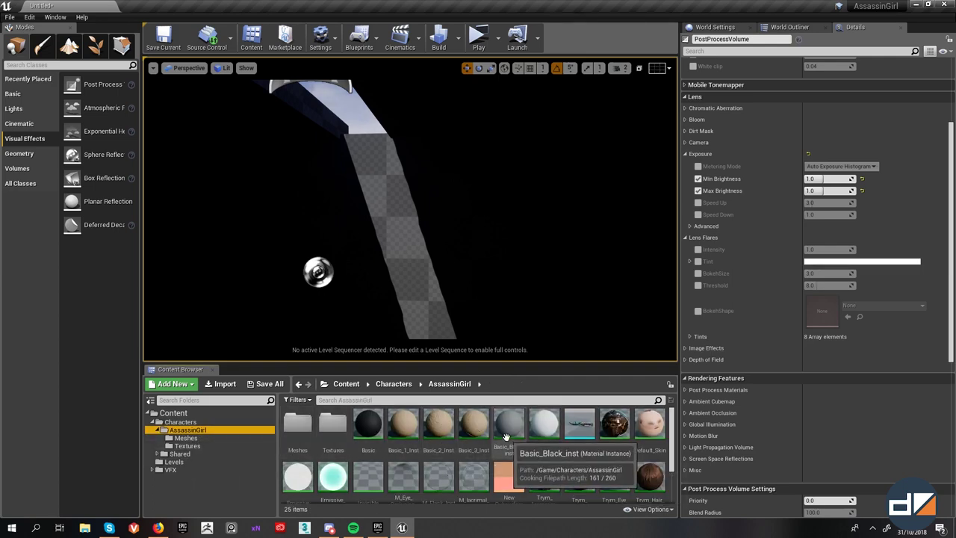
left_click_drag(508, 424, 307, 117)
right_click_drag(491, 216, 489, 243)
key("alt+3")
left_click_drag(544, 426, 445, 280)
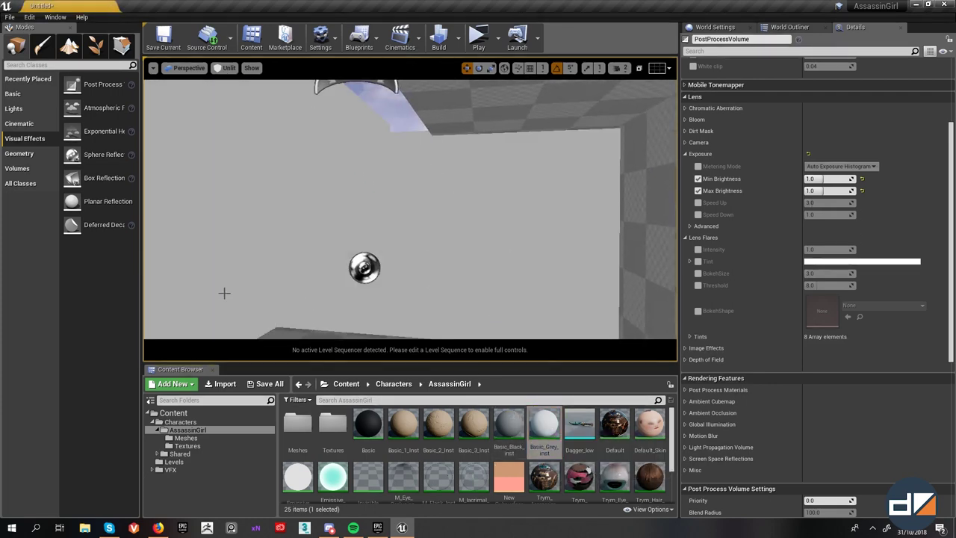
left_click_drag(557, 423, 650, 276)
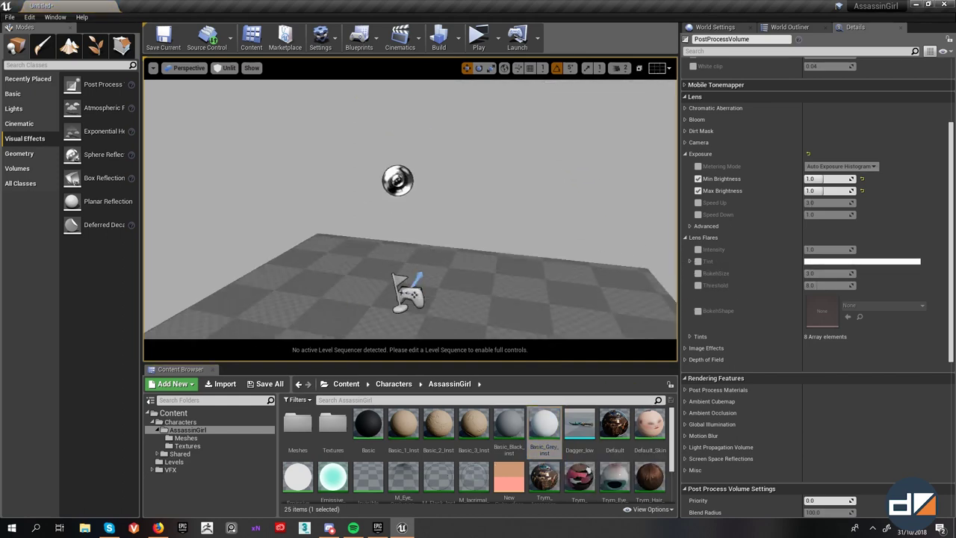
left_click_drag(543, 426, 376, 261)
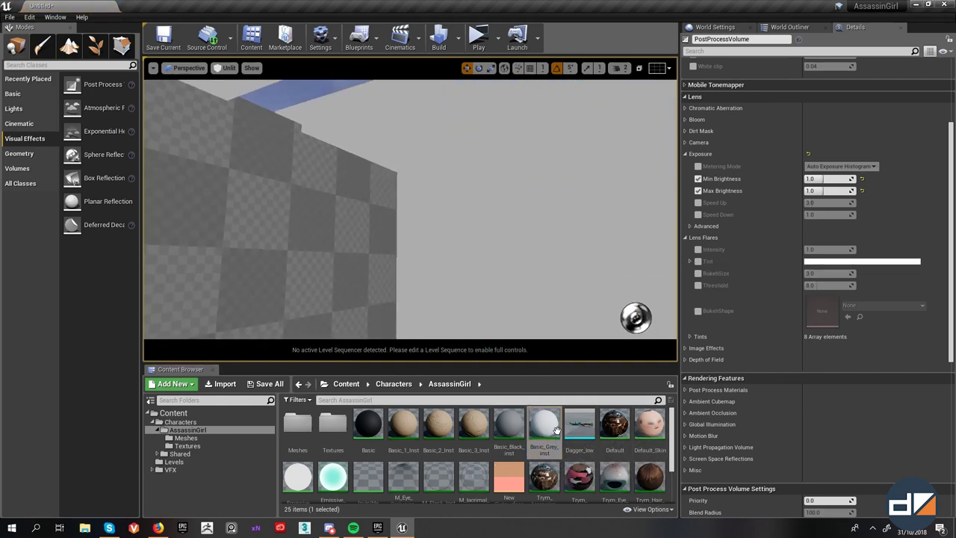
left_click_drag(544, 426, 331, 293)
left_click_drag(330, 293, 331, 294)
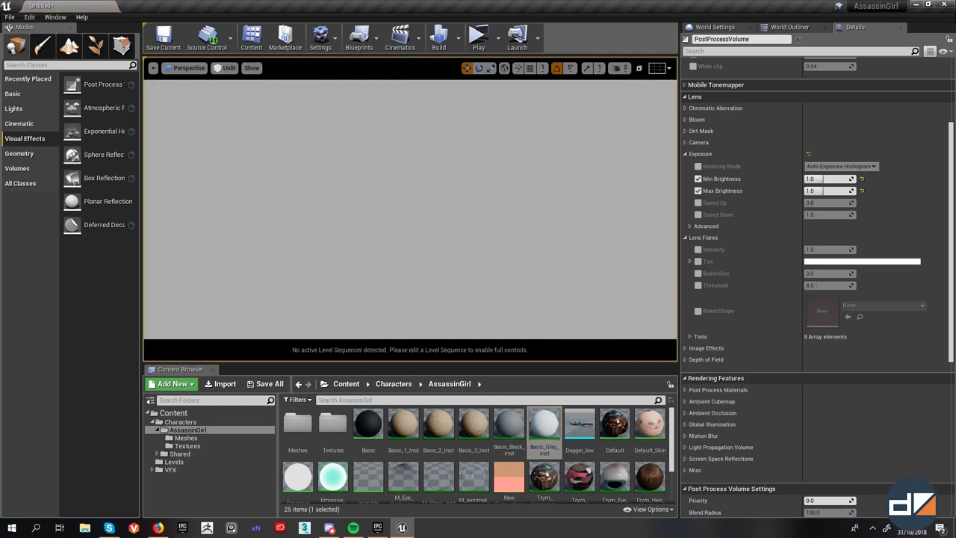
- Return to Lit view inside the room and rebuild the lighting with the grey surfaces
key("alt+4")
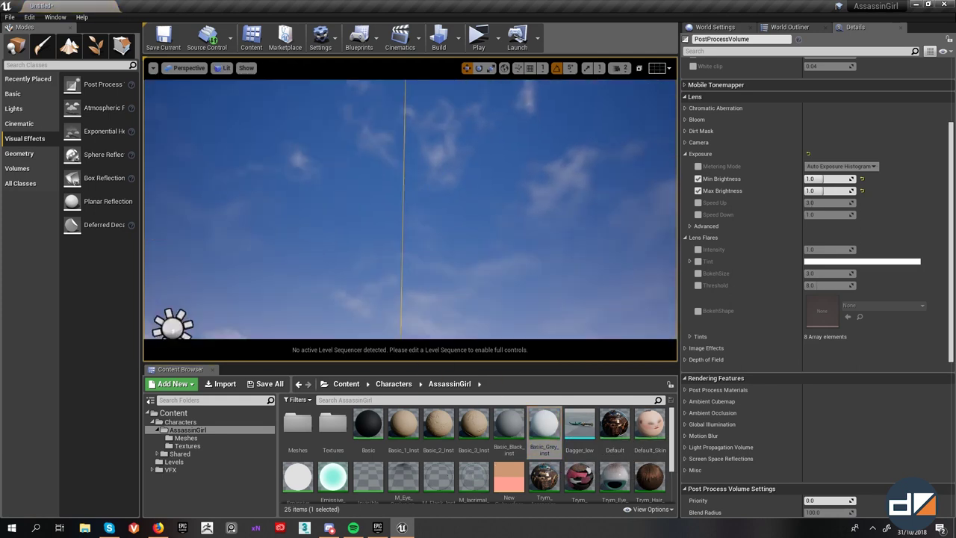
right_click_drag(411, 209, 448, 265)
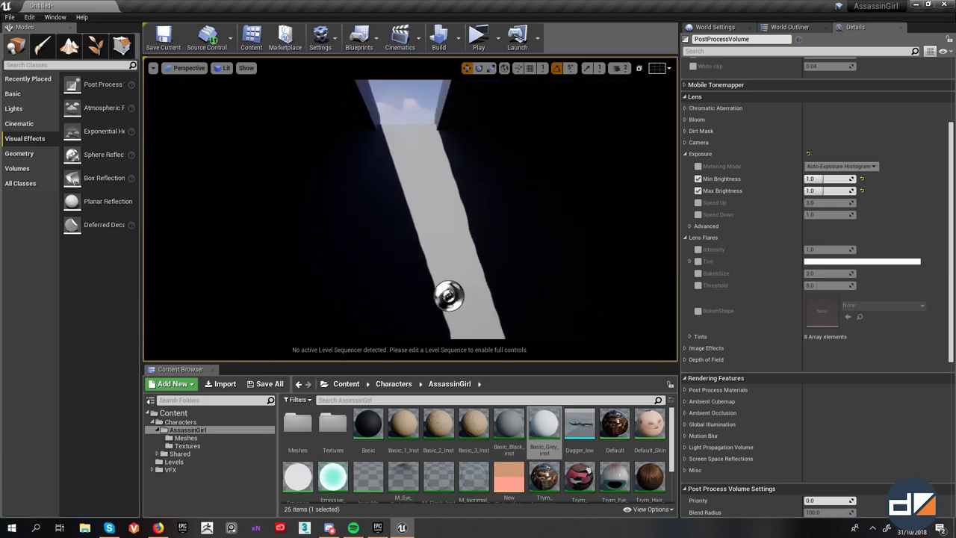
left_click(455, 38)
left_click(486, 68)
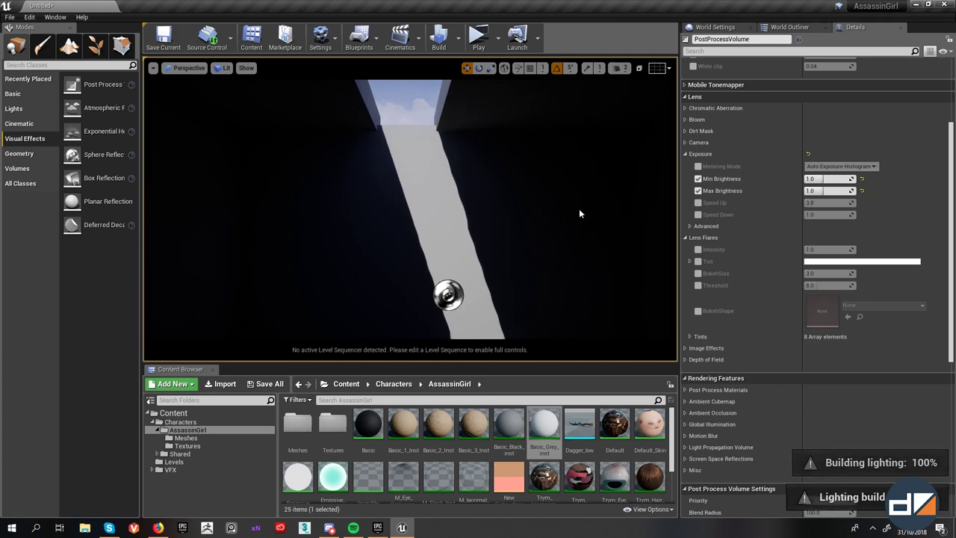
- Examine the bounced light on the floor and walls around the beam from several viewpoints, comparing Unlit and Lit views
right_click_drag(507, 226, 505, 314)
key("w")
mouse_move(528, 192)
right_mouse_down()
mouse_move(579, 209)
mouse_move(528, 192)
right_mouse_up()
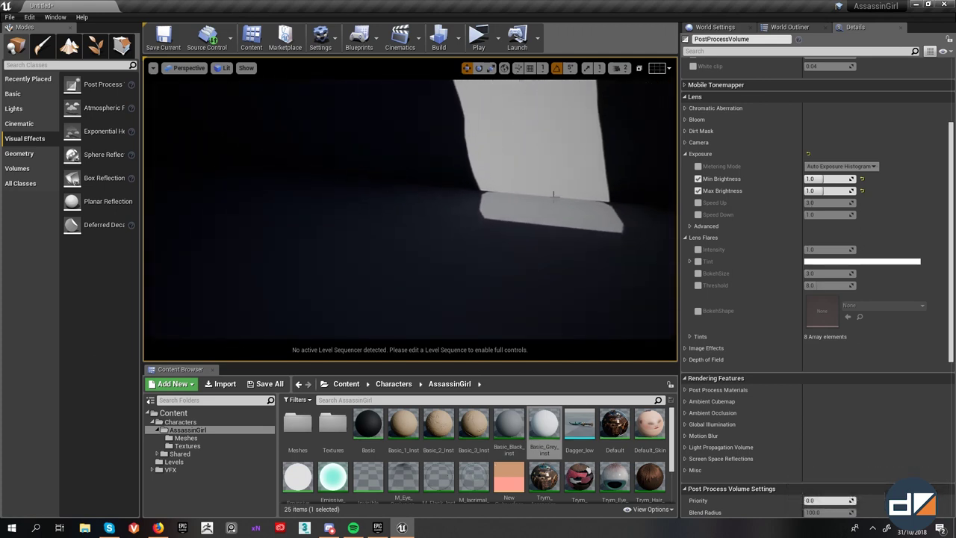
scroll(553, 194, "down", 8)
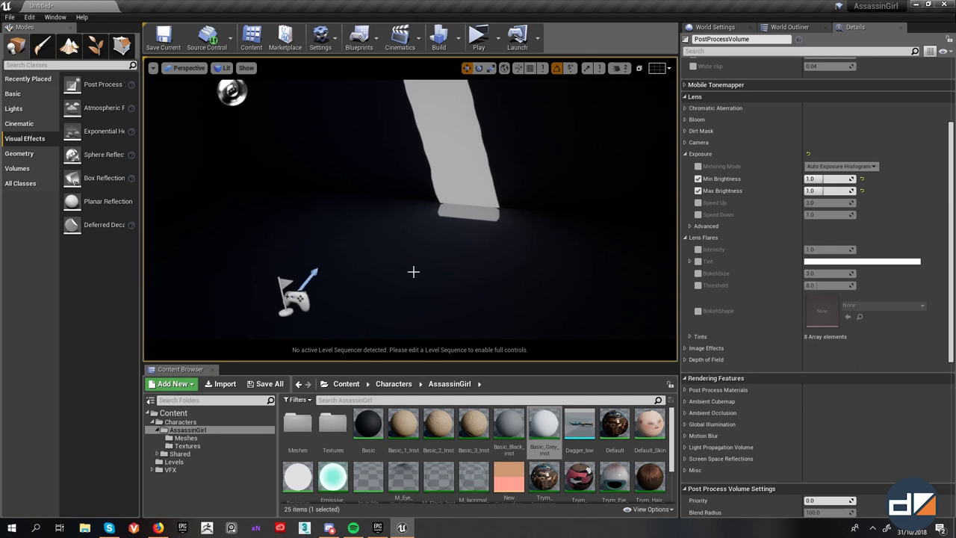
key("alt+3")
key("alt+4")
right_click_drag(430, 226, 429, 251)
scroll(429, 227, "down", 7)
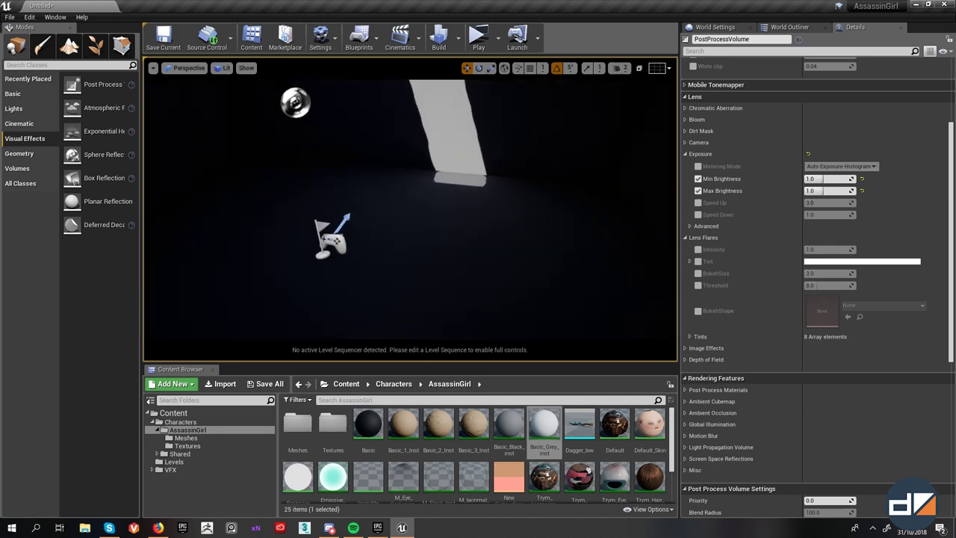
scroll(430, 226, "up", 3)
right_click_drag(541, 233, 550, 215)
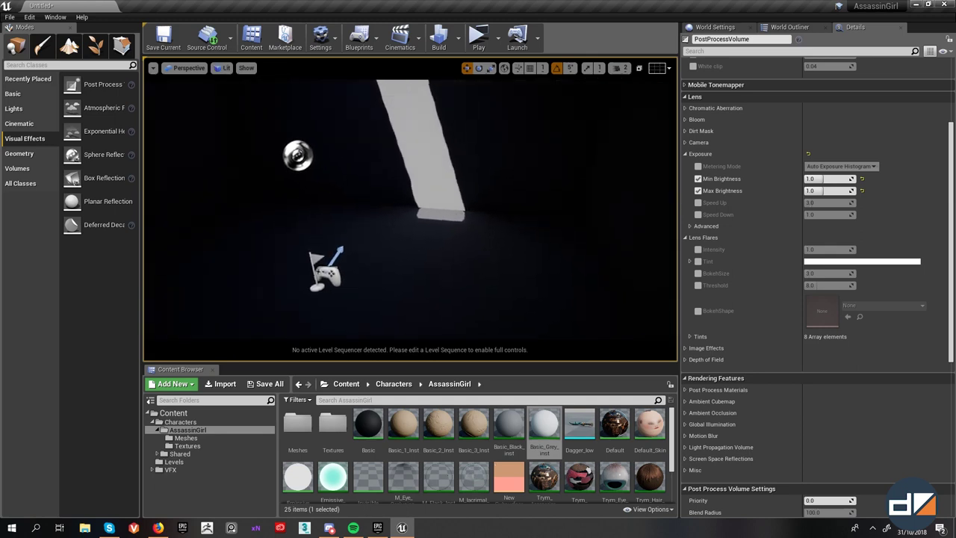
scroll(541, 233, "up", 5)
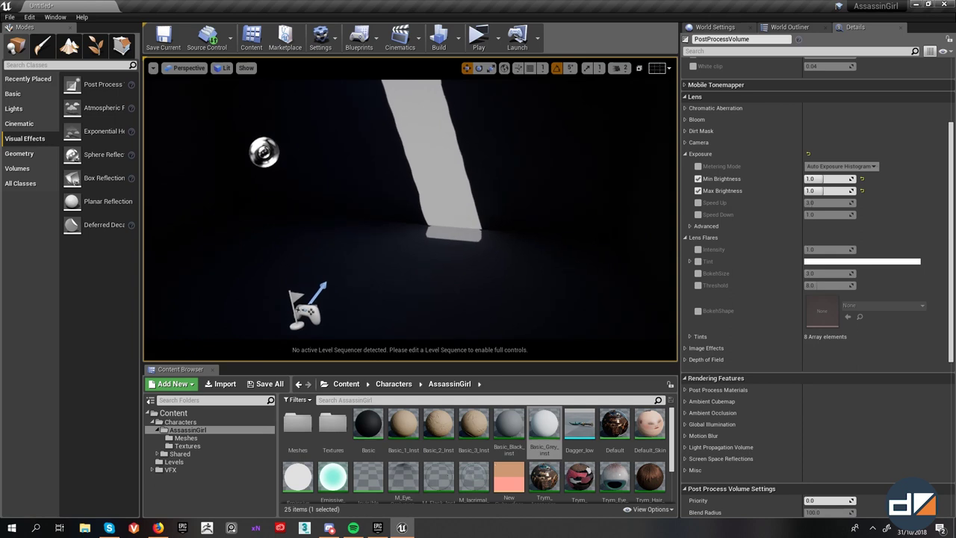
- Enable Indirect Lighting Intensity in the PostProcessVolume's Global Illumination settings and set it to 4.0
left_click(794, 29)
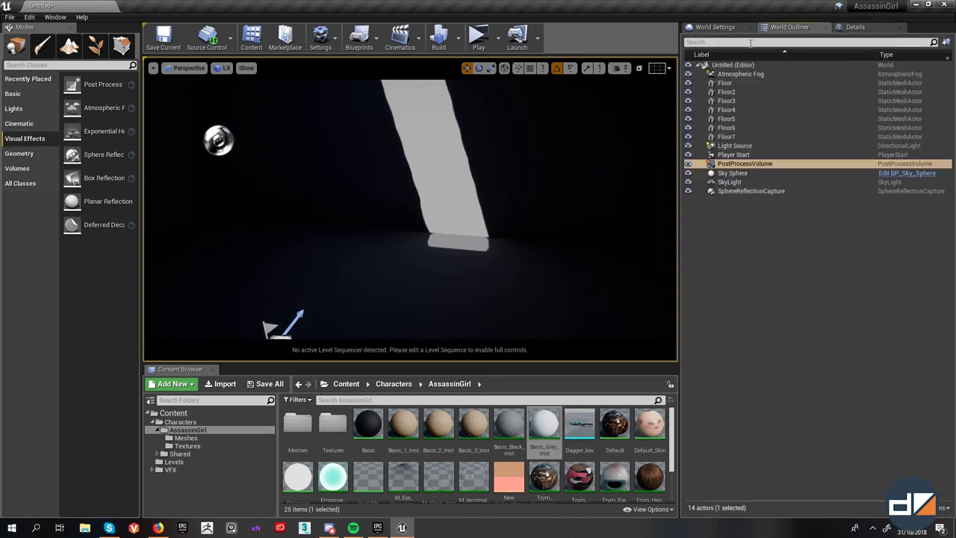
left_click(854, 27)
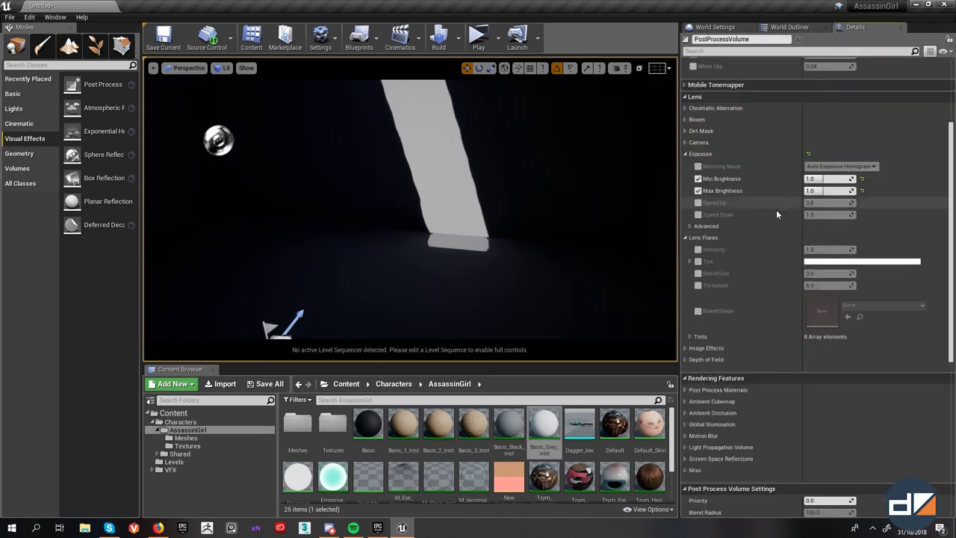
left_click(685, 153)
right_click_drag(249, 170, 224, 150)
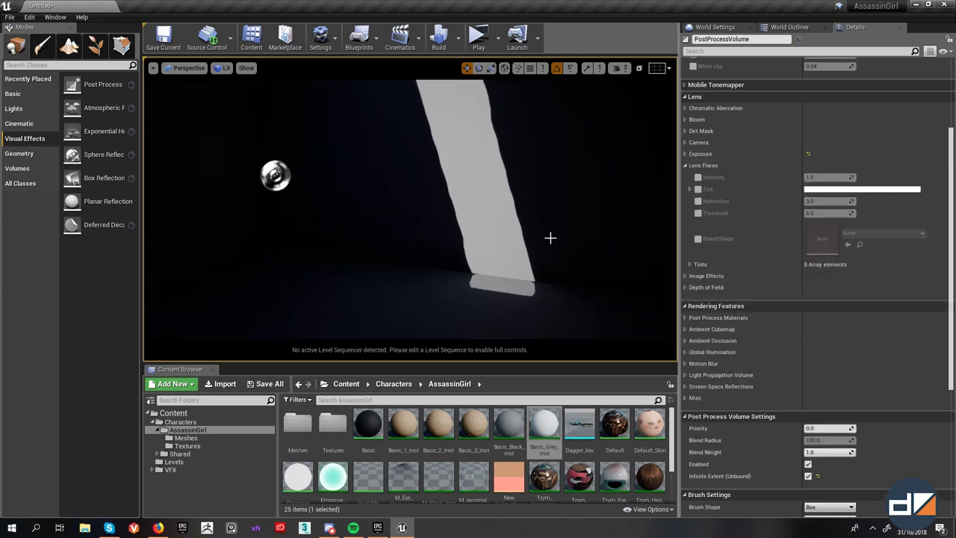
right_click_drag(550, 237, 557, 237)
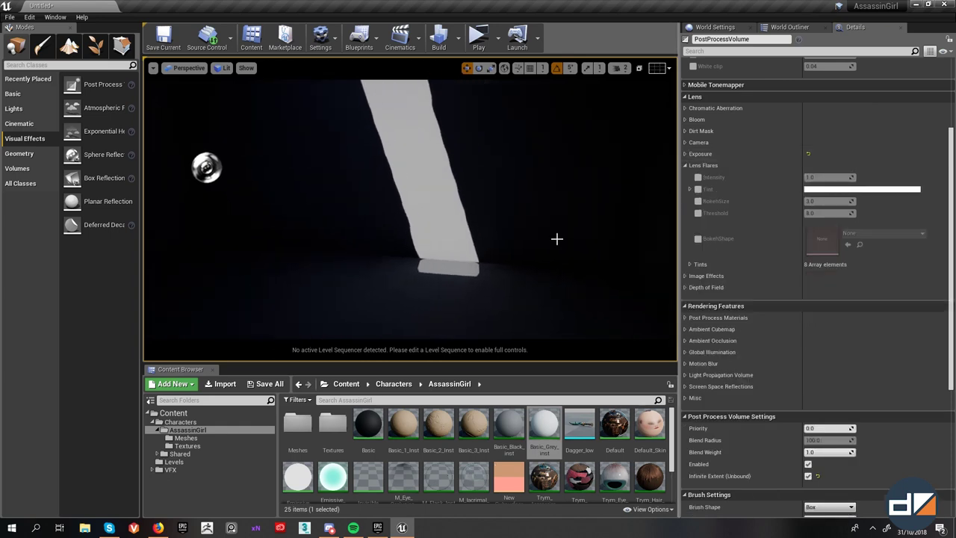
left_click(685, 165)
left_click(686, 253)
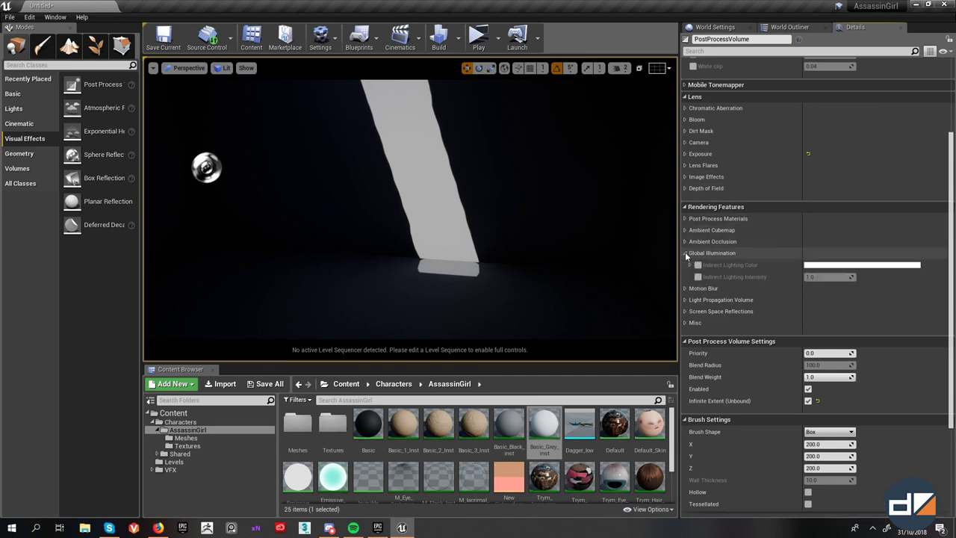
left_click(698, 277)
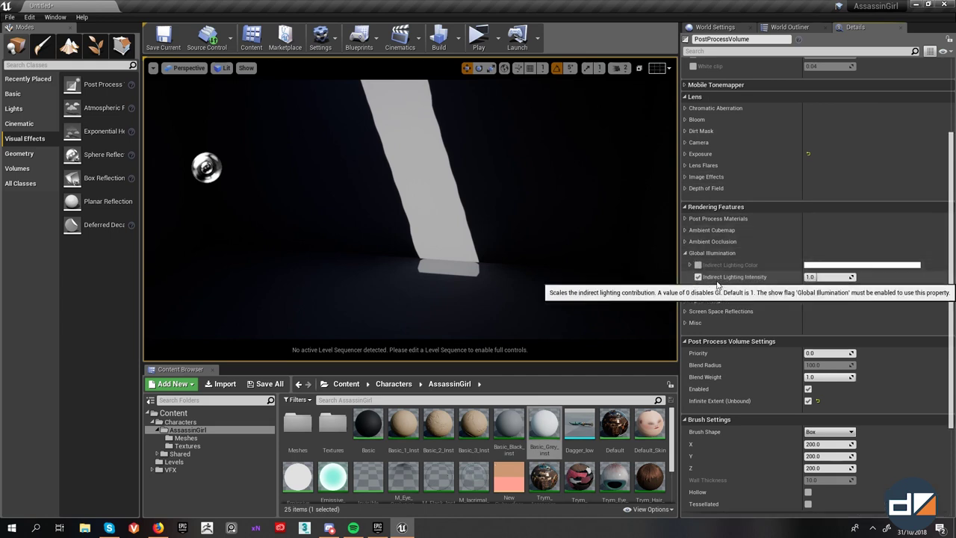
left_click_drag(814, 277, 855, 277)
right_click_drag(451, 250, 411, 236)
right_click_drag(349, 209, 341, 187)
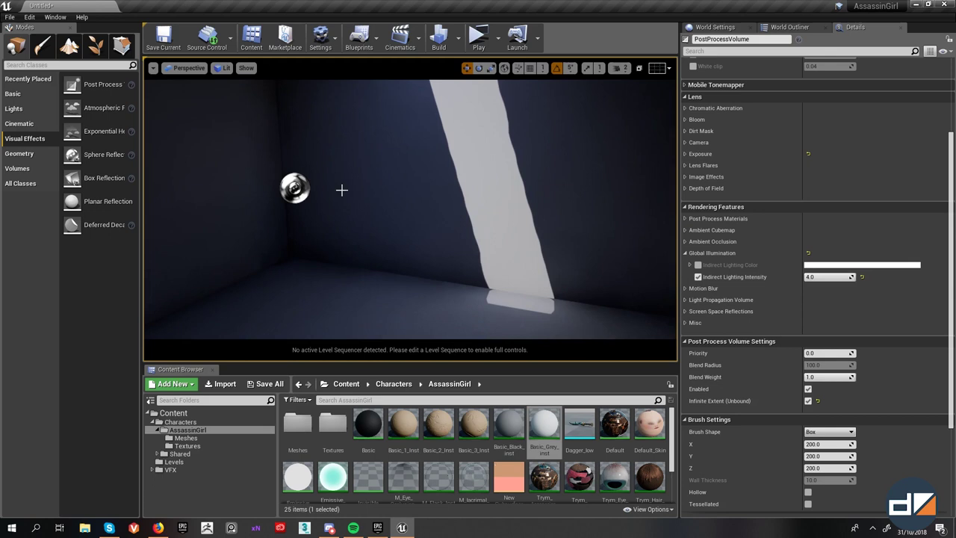
- Set the lighting build quality to High and rebuild the level's lighting
left_click(458, 37)
mouse_move(523, 77)
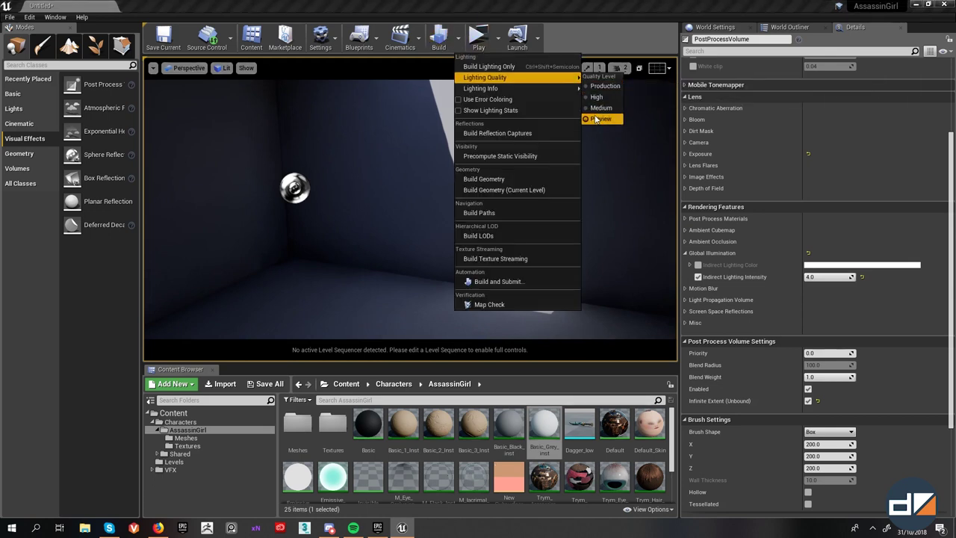
left_click(599, 101)
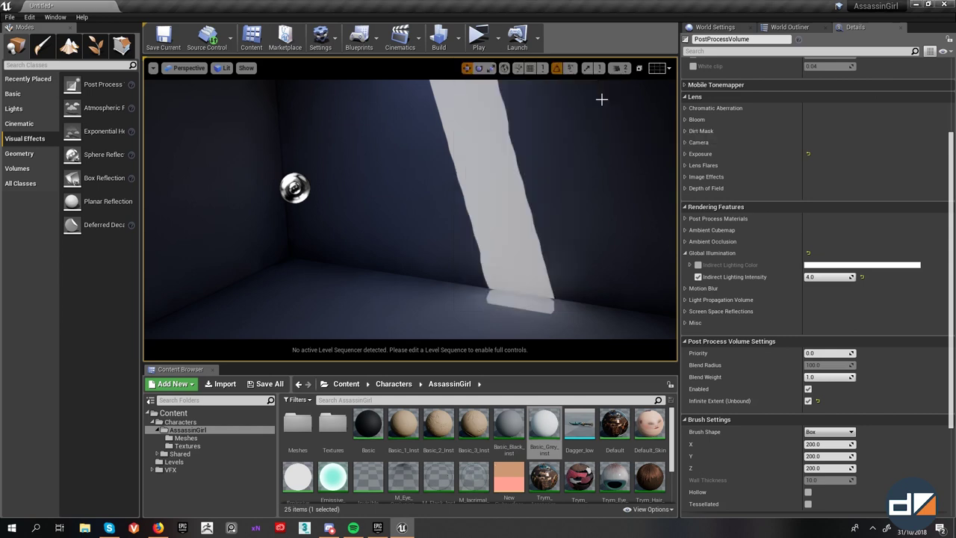
left_click(460, 41)
left_click(443, 39)
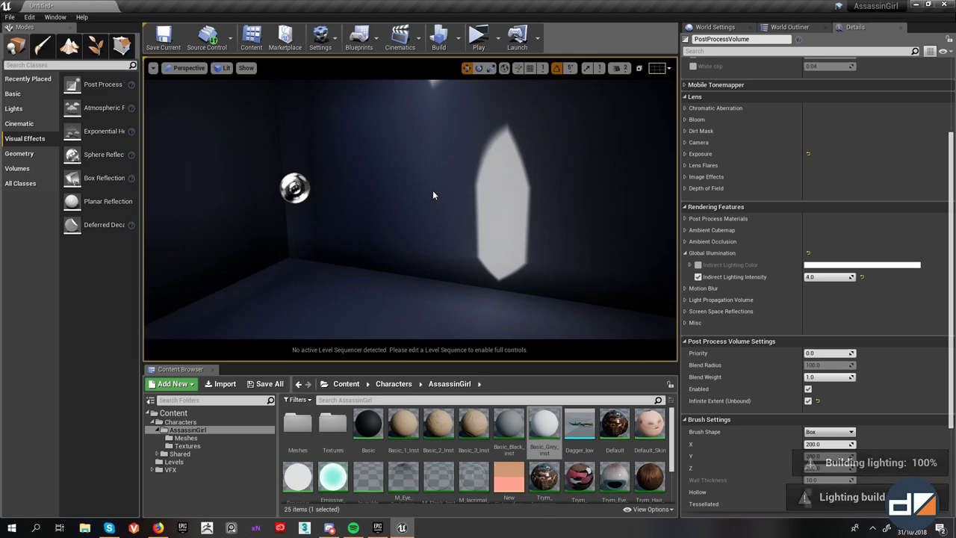
- Switch the viewport to game view and examine the rebuilt lighting on the beam, wall corners, floor and roof gap
mouse_move(433, 195)
right_mouse_down()
mouse_move(442, 192)
mouse_move(448, 116)
mouse_move(317, 193)
mouse_move(434, 191)
right_mouse_up()
left_click(486, 227)
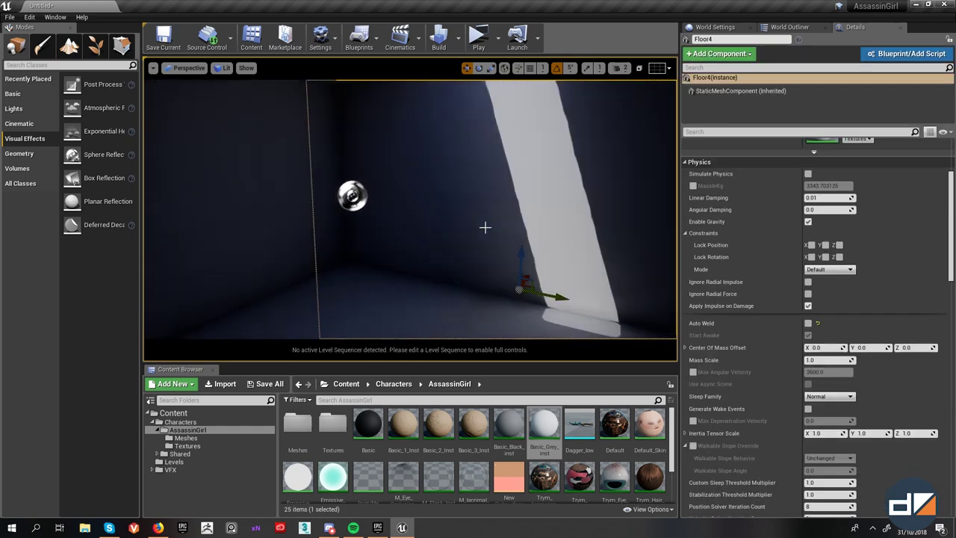
mouse_move(496, 222)
right_mouse_down()
mouse_move(516, 215)
mouse_move(504, 224)
right_mouse_up()
key("g")
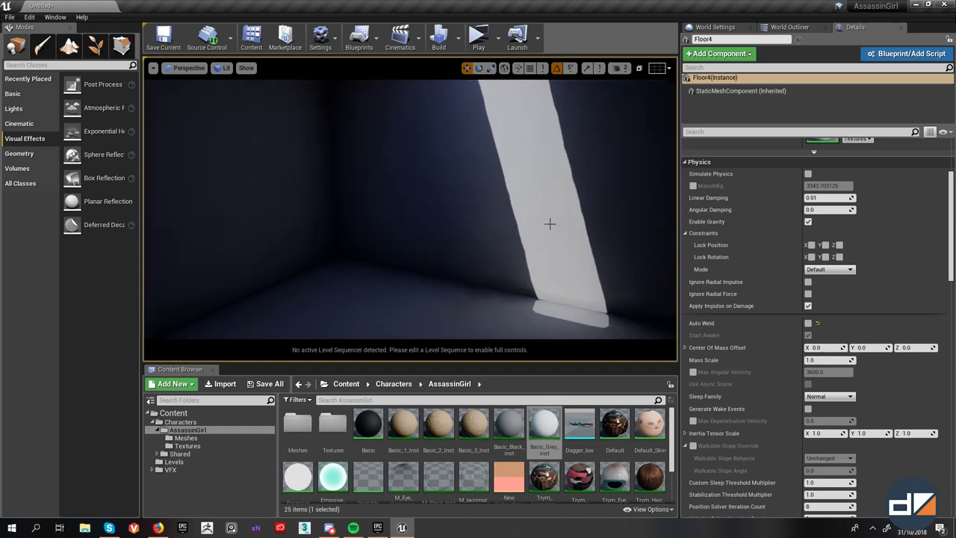
scroll(488, 228, "down", 3)
scroll(489, 229, "up", 4)
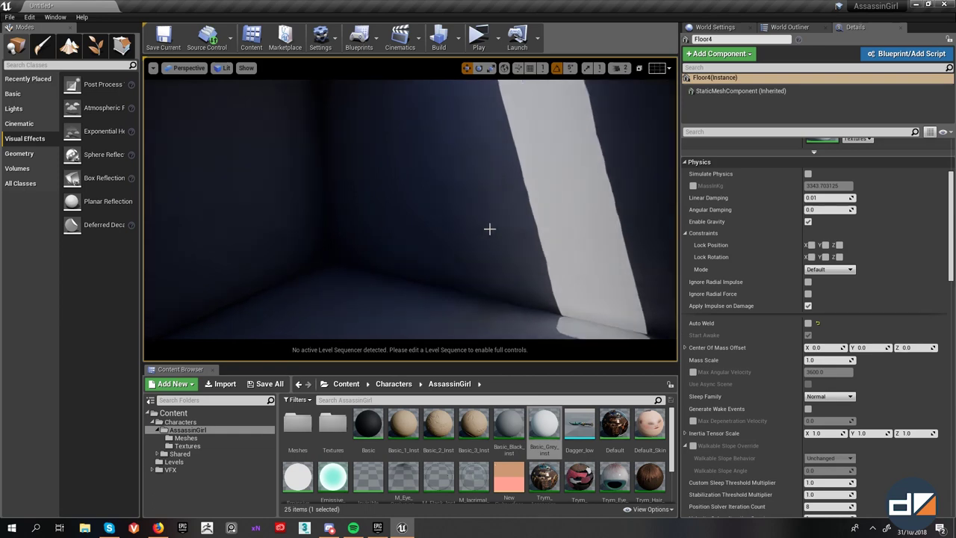
mouse_move(488, 228)
right_mouse_down()
mouse_move(521, 190)
mouse_move(497, 226)
right_mouse_up()
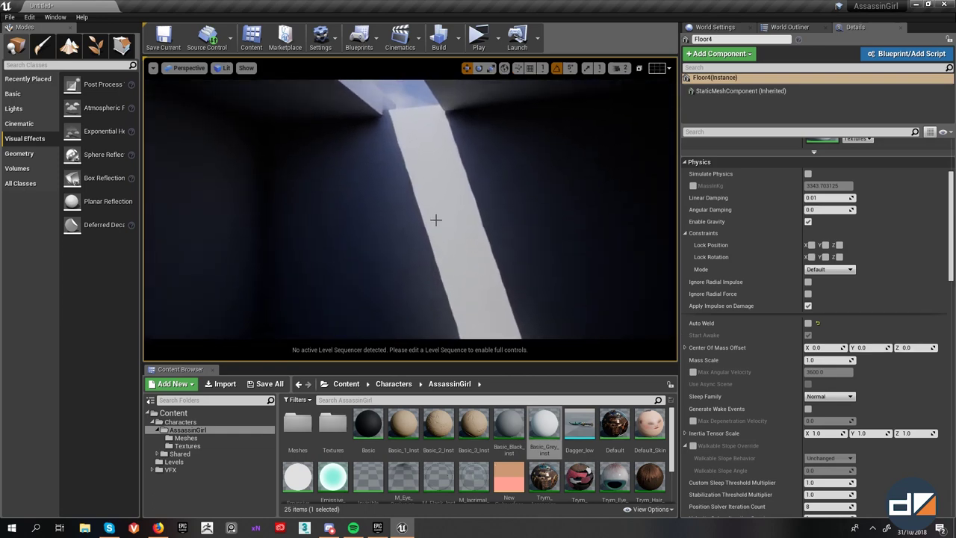
right_click_drag(436, 220, 436, 219)
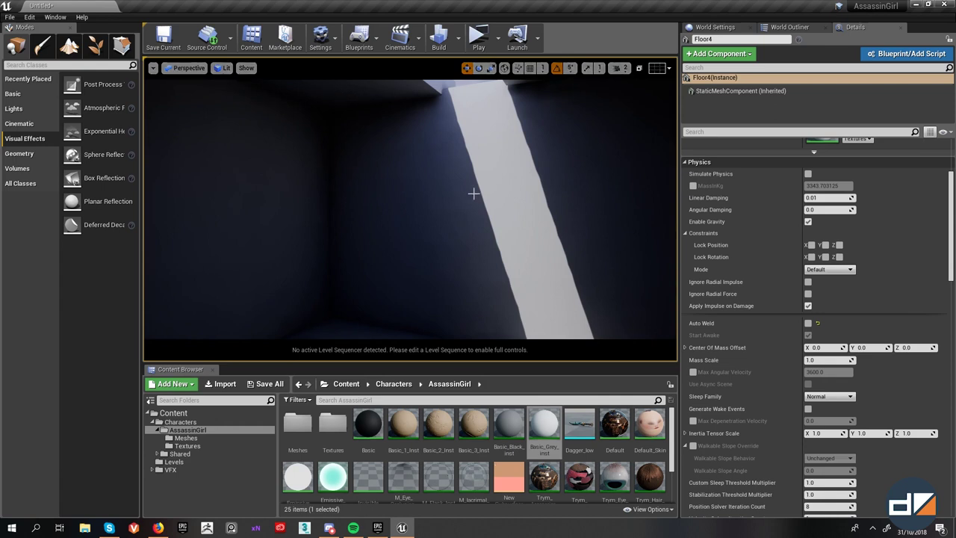
right_click_drag(474, 193, 474, 193)
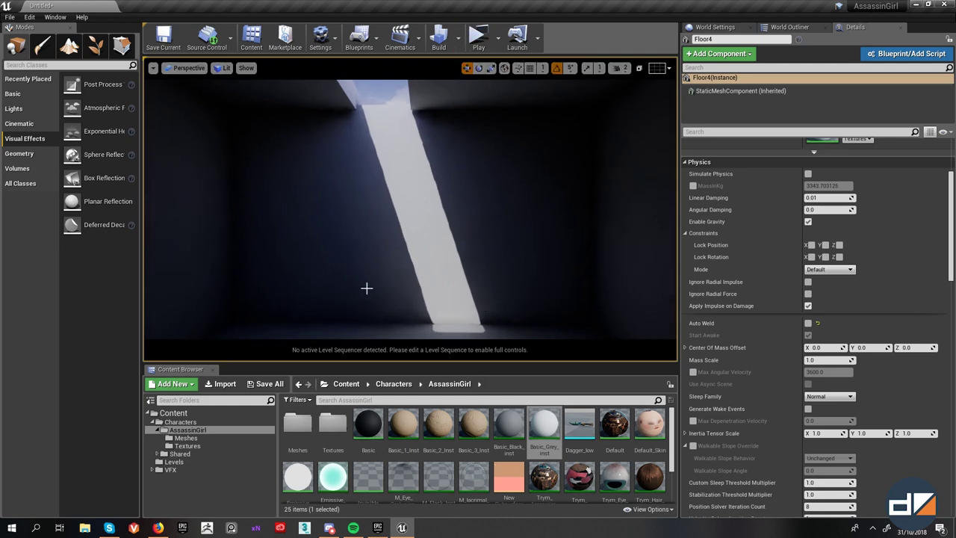
right_click_drag(419, 296, 420, 295)
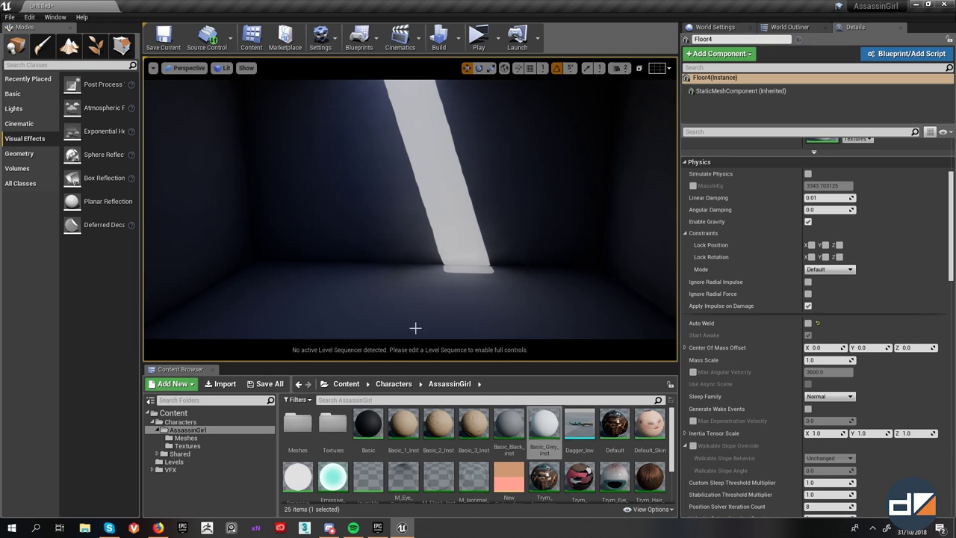
right_click_drag(481, 304, 486, 289)
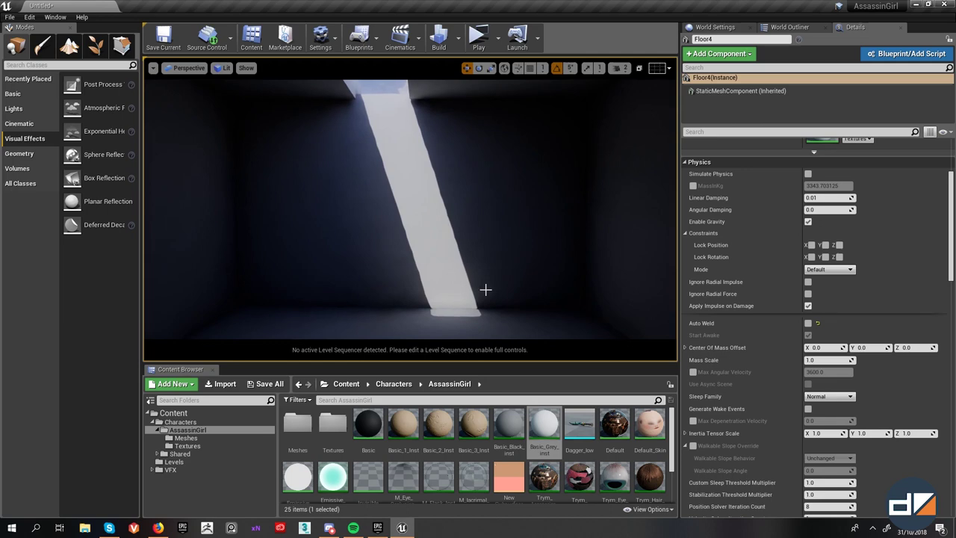
- Set Num Sky Lighting Bounces to 5 in the level's Lightmass world settings
left_click(458, 38)
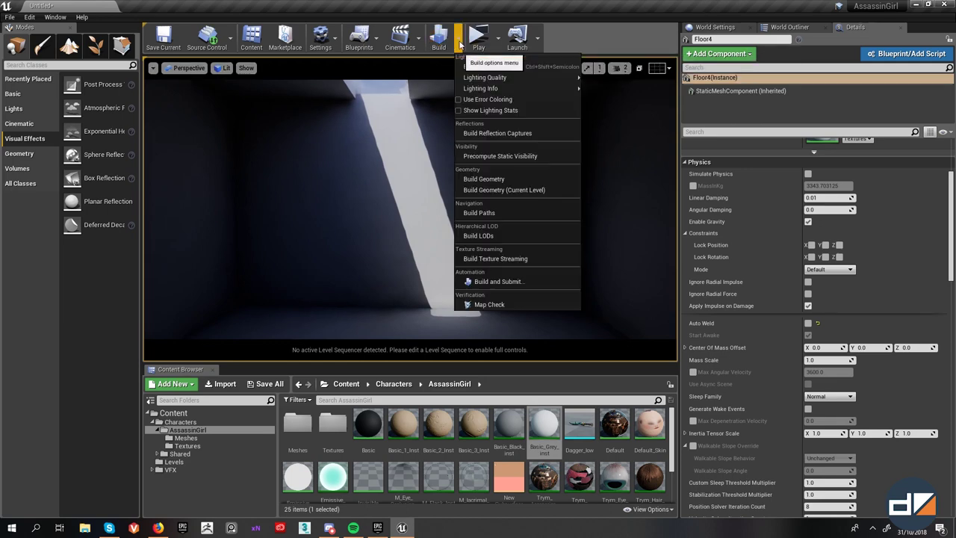
left_click(533, 81)
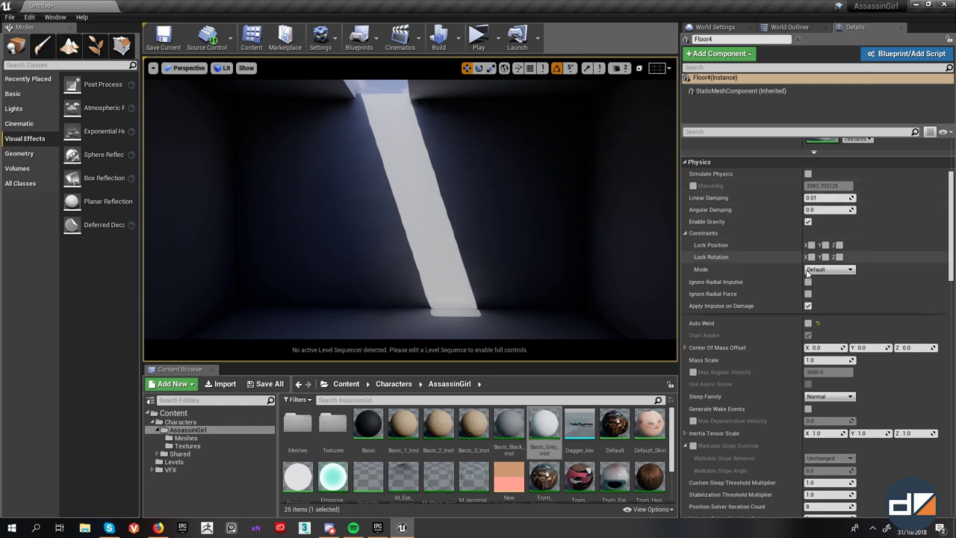
scroll(792, 260, "up", 4)
left_click(716, 26)
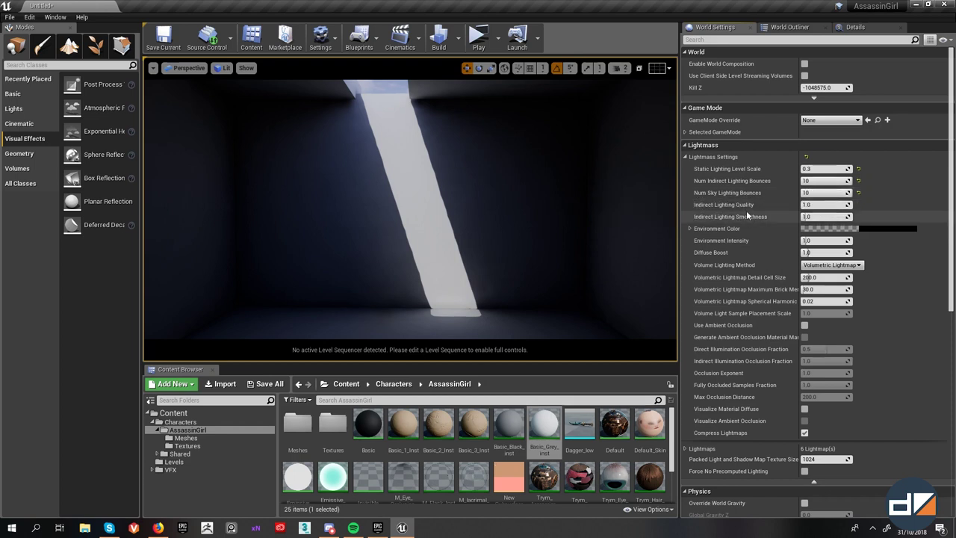
left_click(829, 192)
type("5")
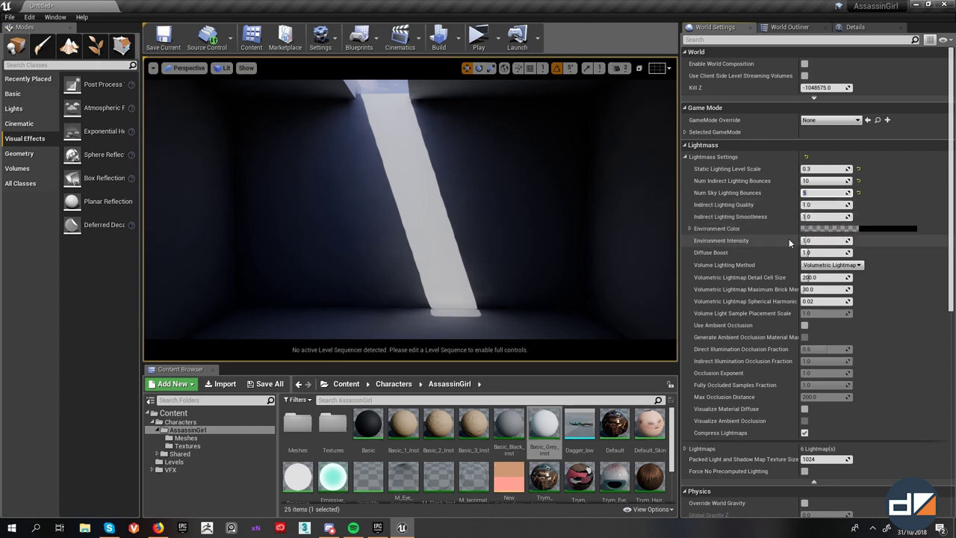
- Look around the room's light beam and compare the Wireframe, Lit, Light Complexity and Shader Complexity view modes
mouse_move(253, 148)
right_mouse_down()
mouse_move(254, 127)
mouse_move(253, 149)
right_mouse_up()
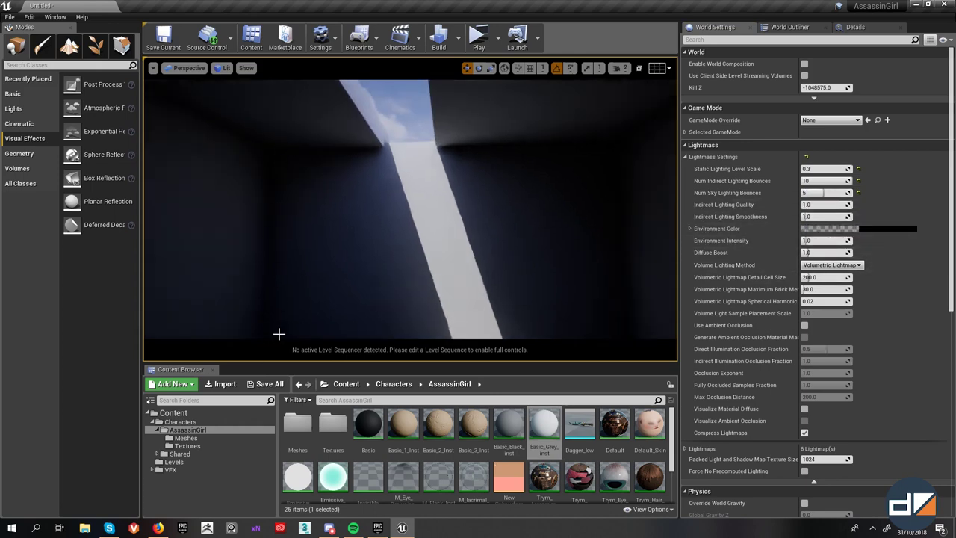
right_click_drag(279, 334, 314, 245)
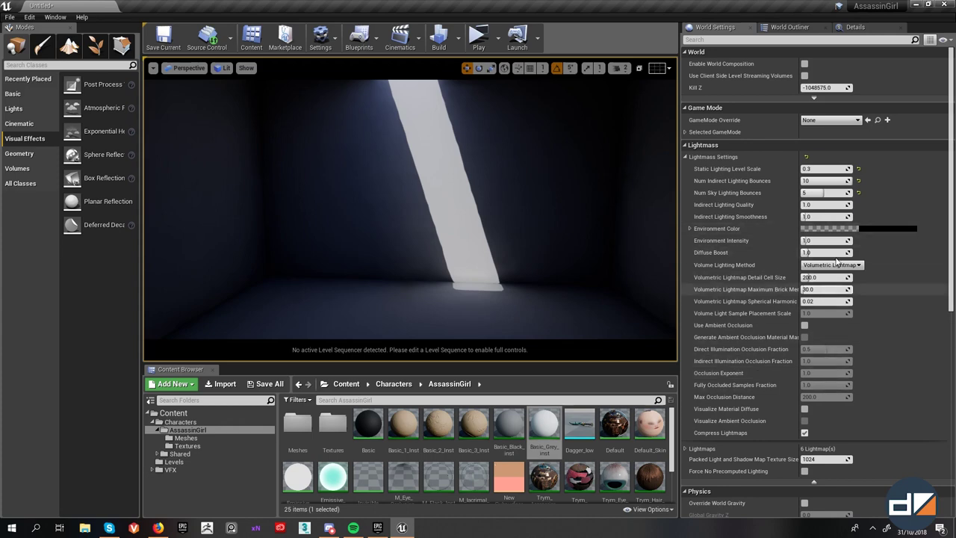
scroll(846, 409, "down", 3)
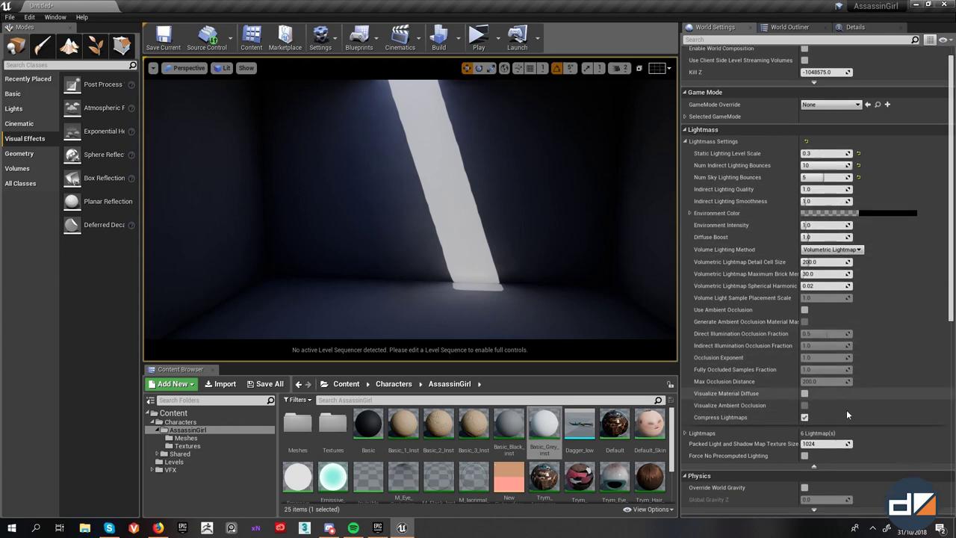
right_click_drag(537, 290, 535, 278)
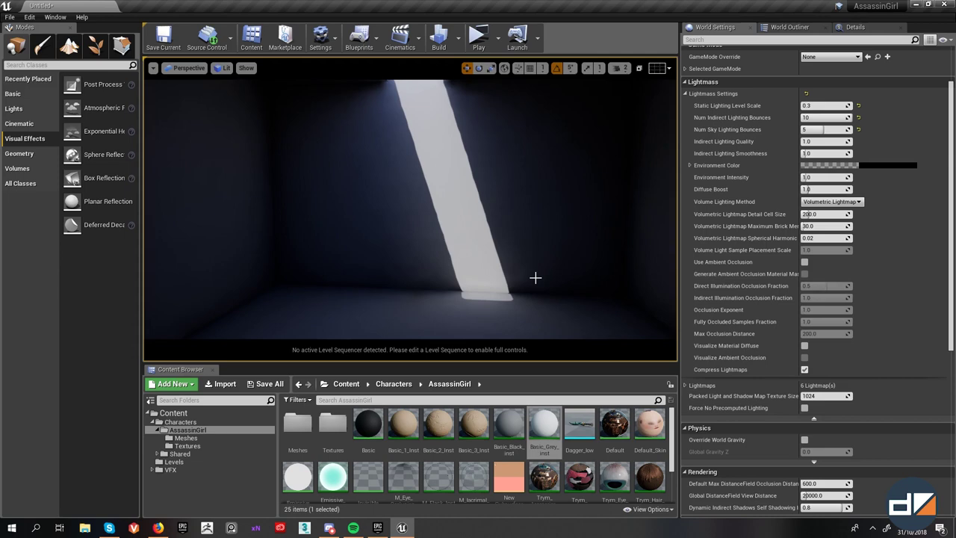
key("F1")
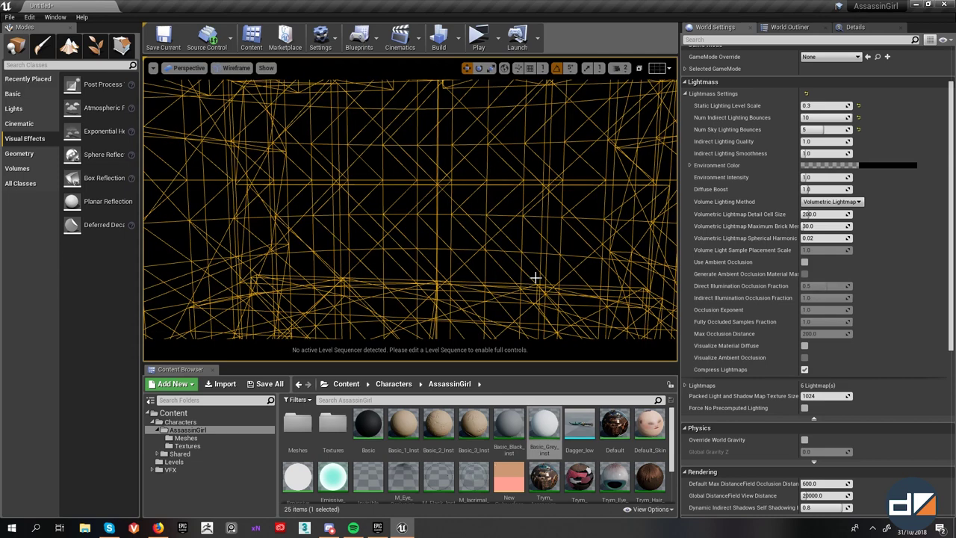
key("F3")
key("alt+4")
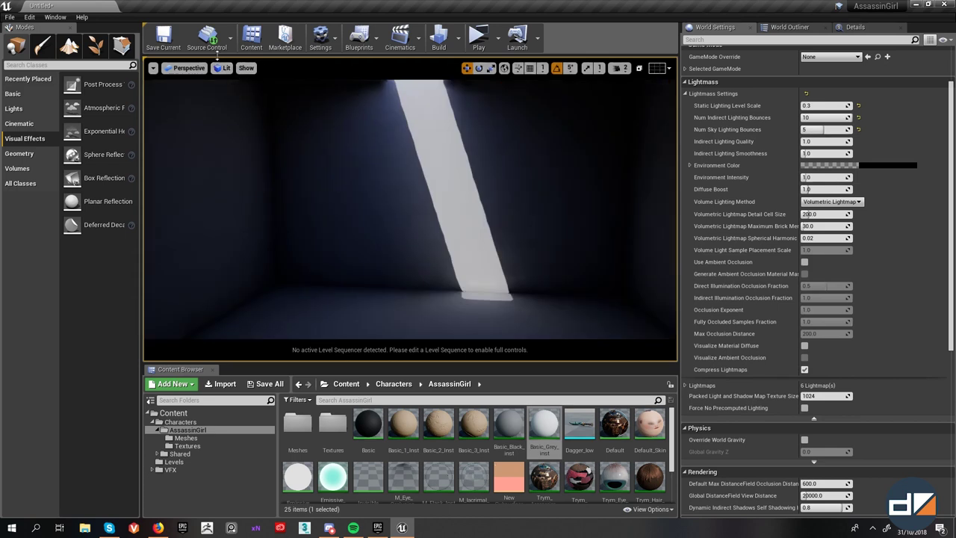
key("alt+5")
key("alt+6")
key("alt+7")
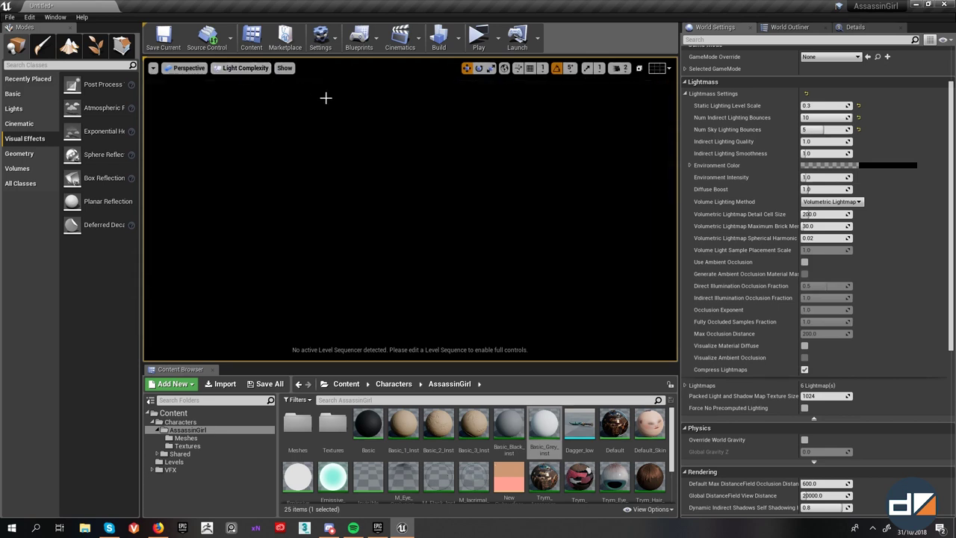
key("alt+8")
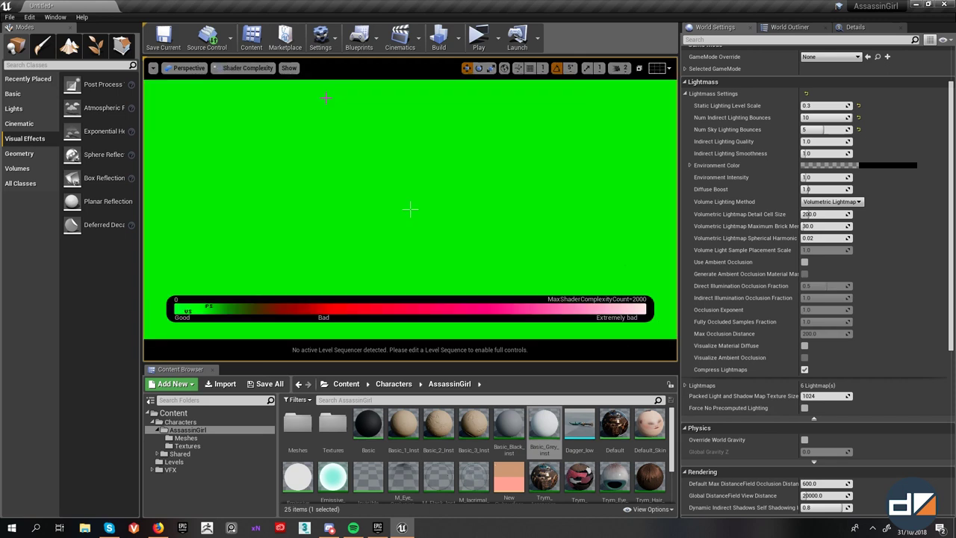
- Compare Lightmap Density with Shader Complexity and examine the lightmap grid on the room's surfaces up close and from afar
key("alt+0")
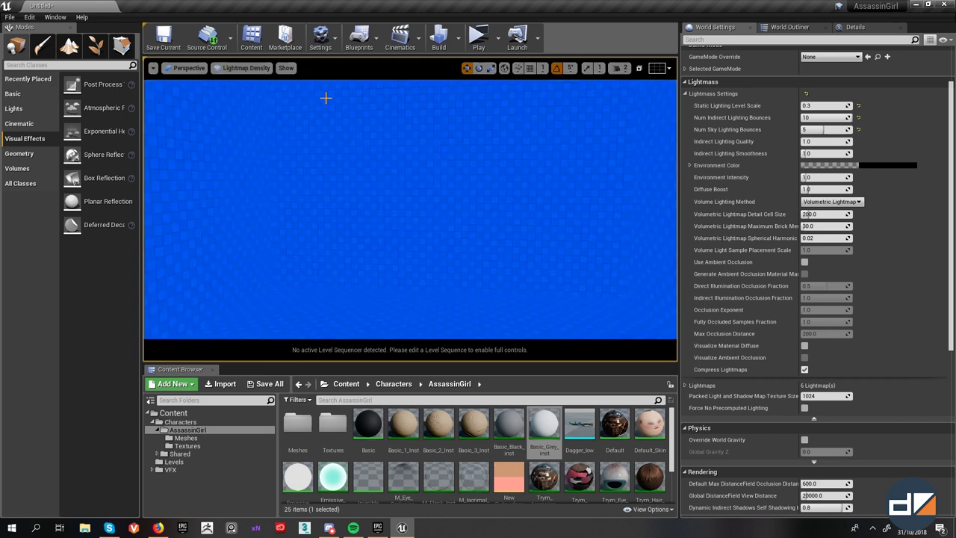
key("alt+8")
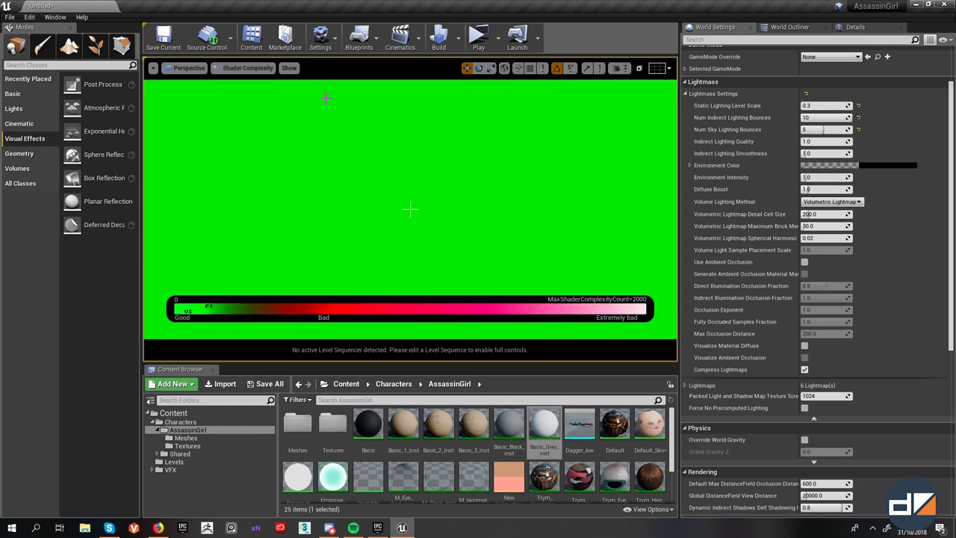
key("alt+0")
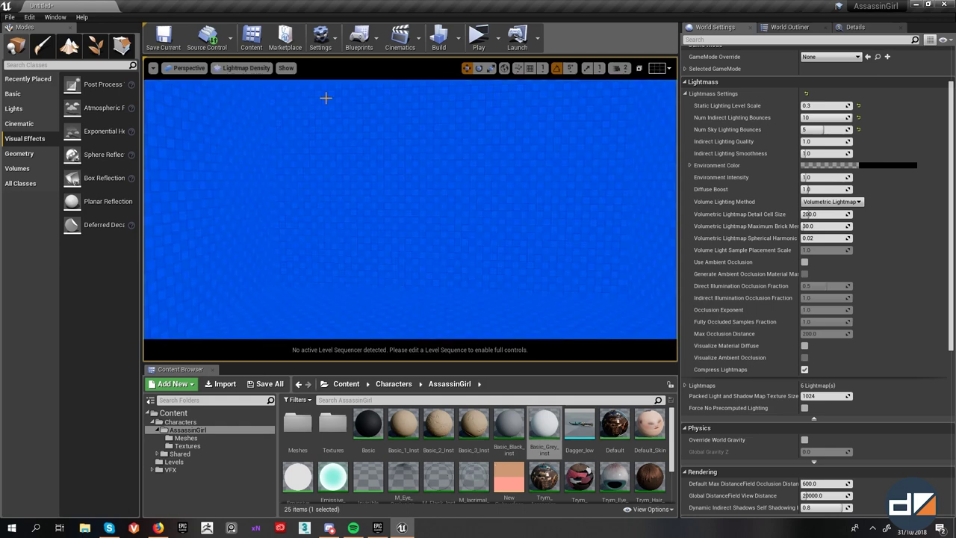
scroll(440, 190, "up", 3)
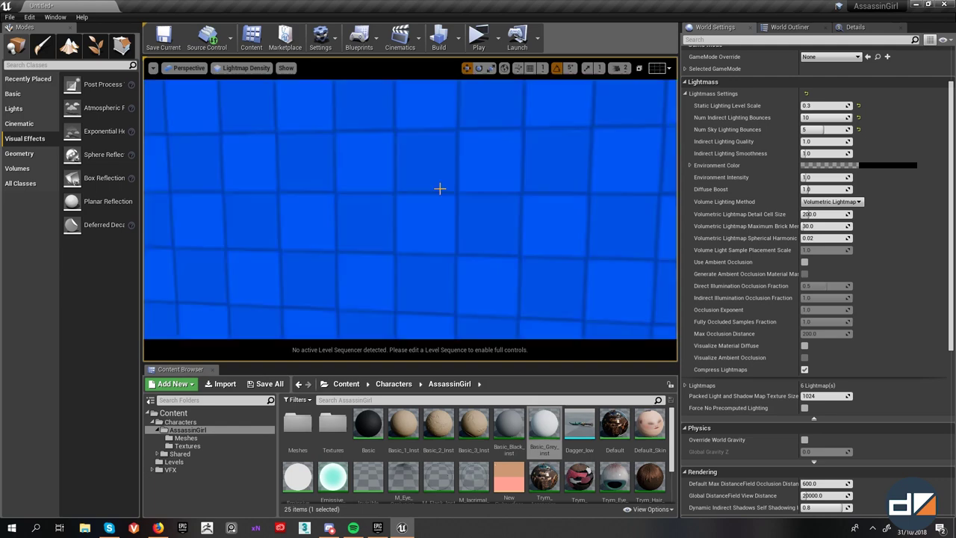
scroll(446, 186, "down", 3)
scroll(445, 186, "up", 3)
scroll(446, 187, "down", 5)
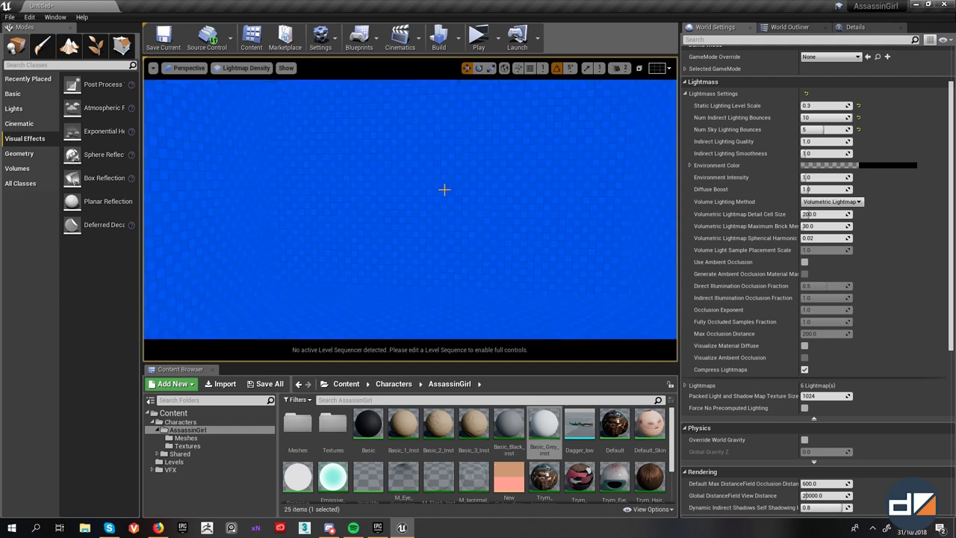
- Enable the lightmap resolution override on the room's back wall and raise the resolution to 412
left_click(407, 205)
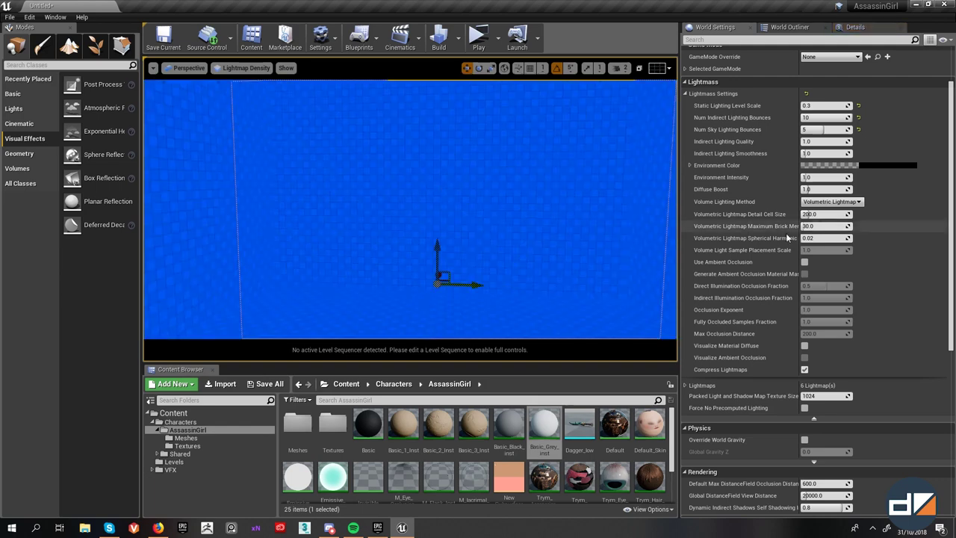
left_click(853, 26)
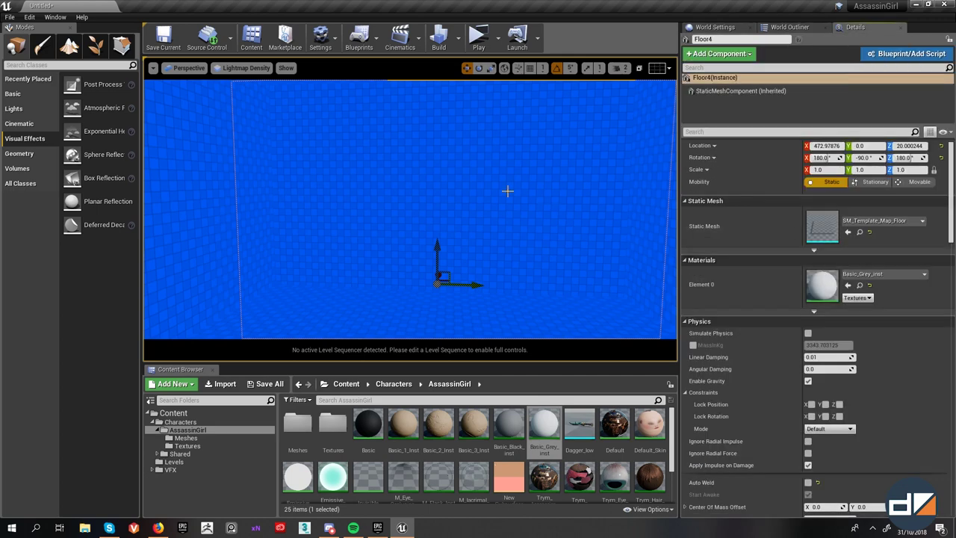
scroll(891, 341, "down", 10)
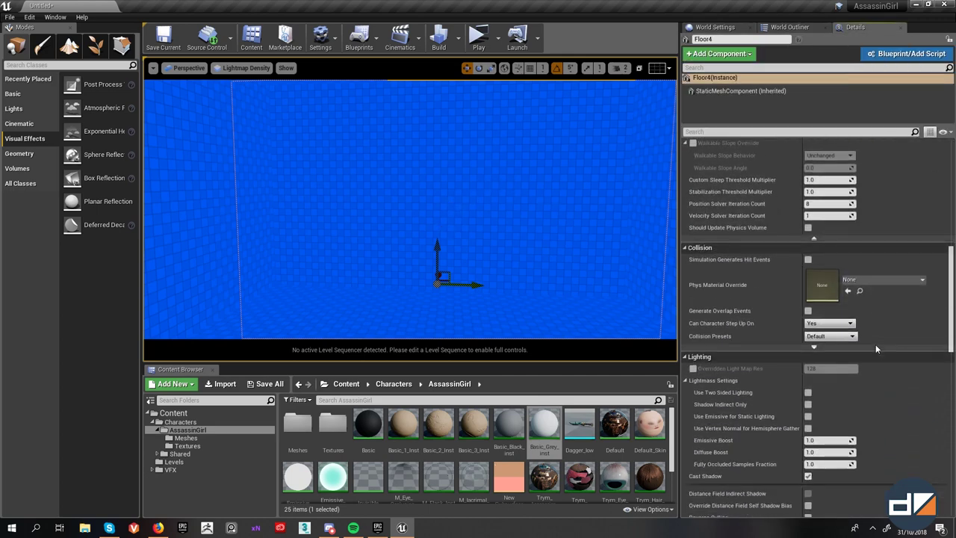
scroll(875, 344, "down", 4)
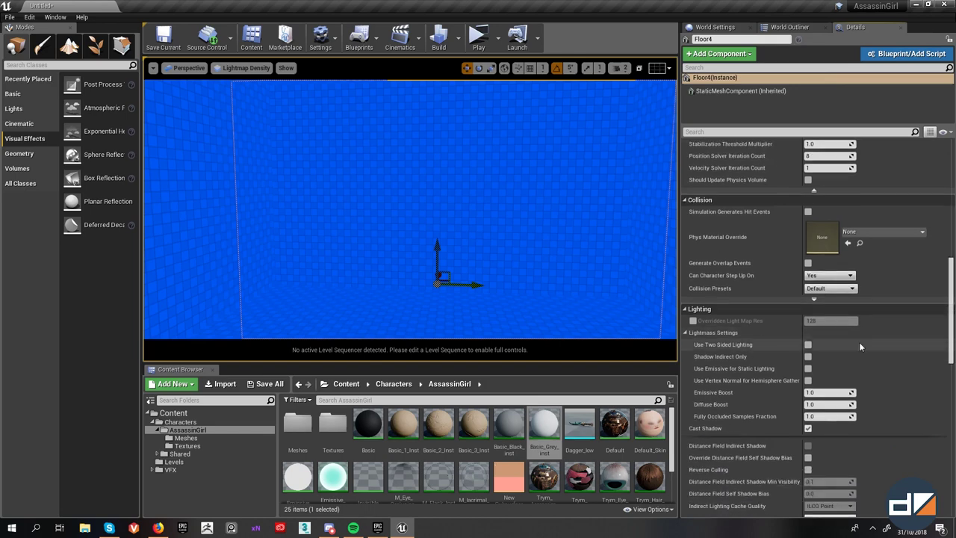
left_click(693, 321)
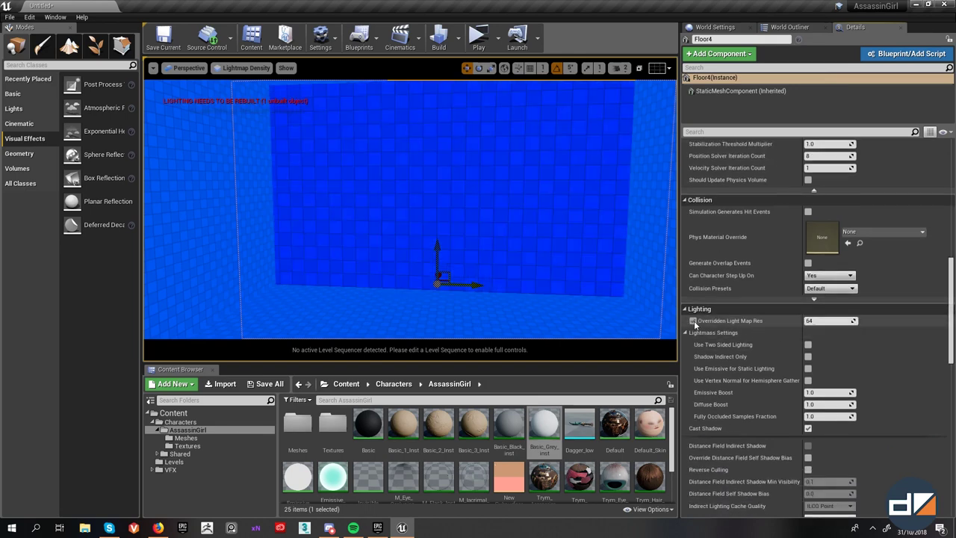
left_click_drag(824, 321, 938, 321)
- Try a lightmap resolution of 256 on the back wall, and set it to 512
left_click(833, 322)
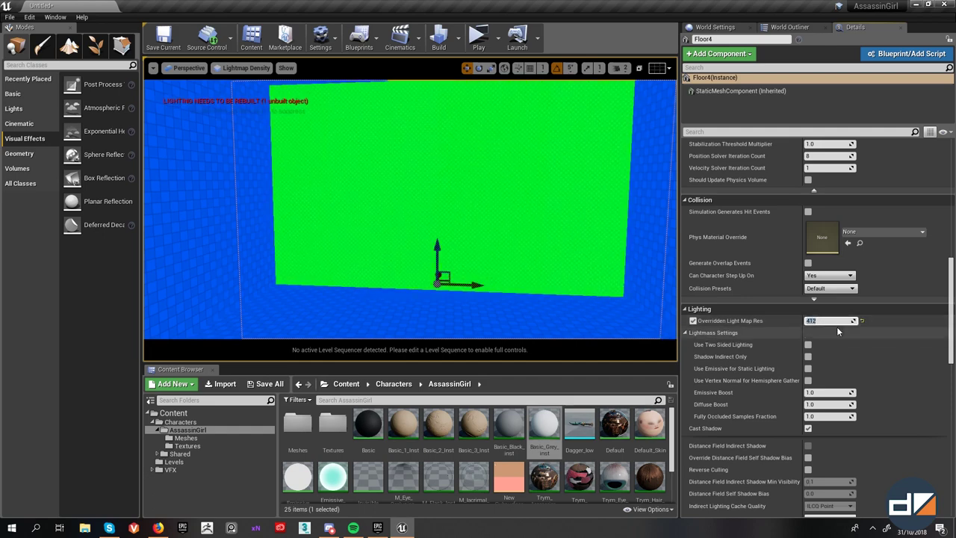
type("25")
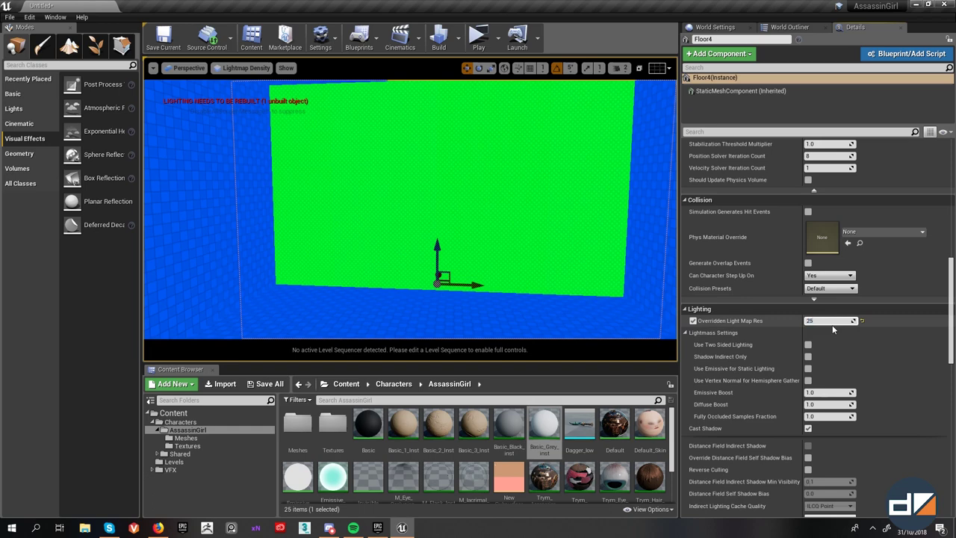
type("6")
key("Return")
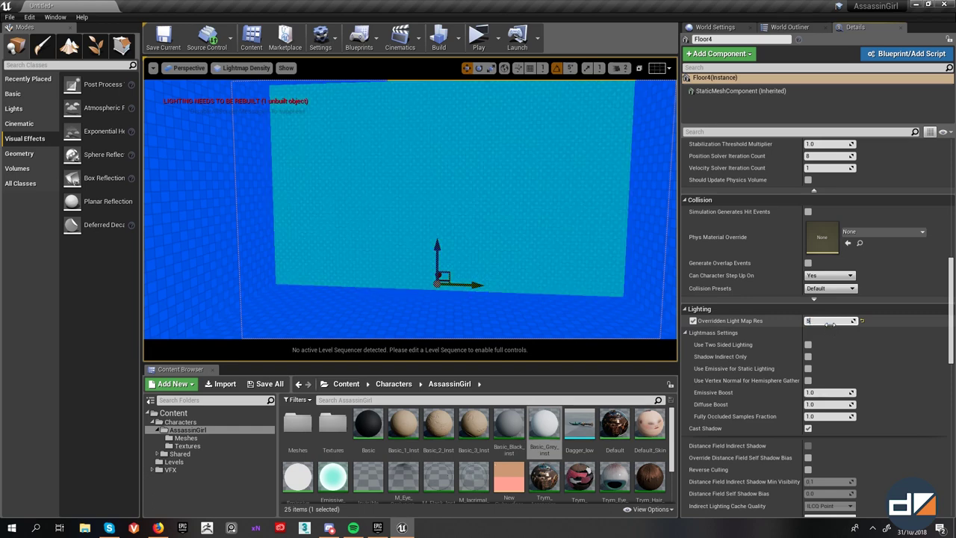
type("512")
key("Return")
- Override the floor's lightmap resolution and set it to 512
left_click(556, 315)
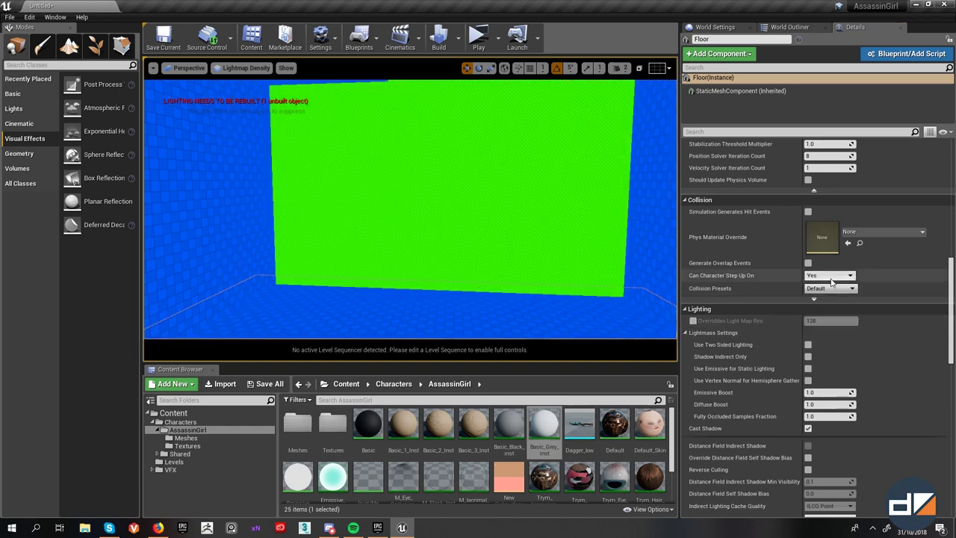
left_click(694, 322)
left_click(830, 322)
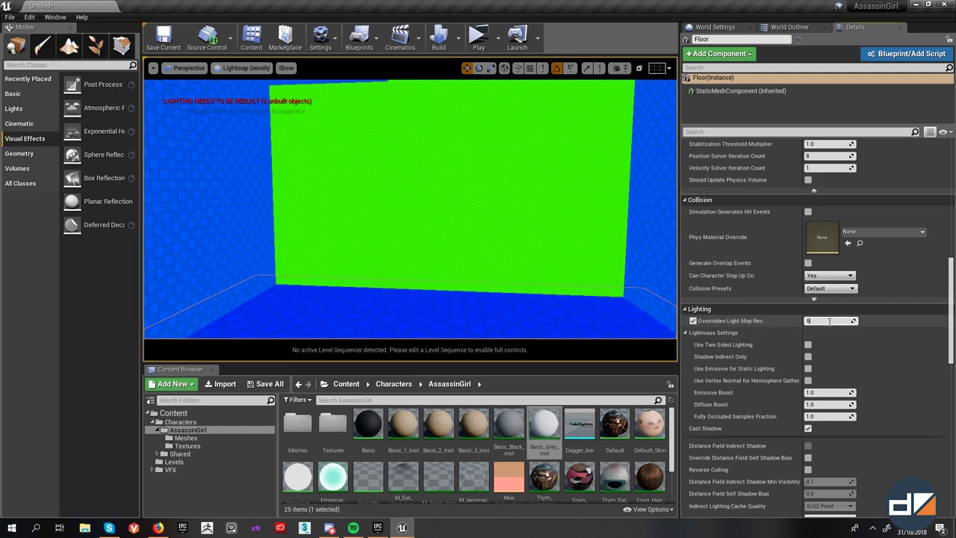
type("512")
key("Return")
- Override the right wall's lightmap resolution with the same 512 value as the floor
left_click(667, 242)
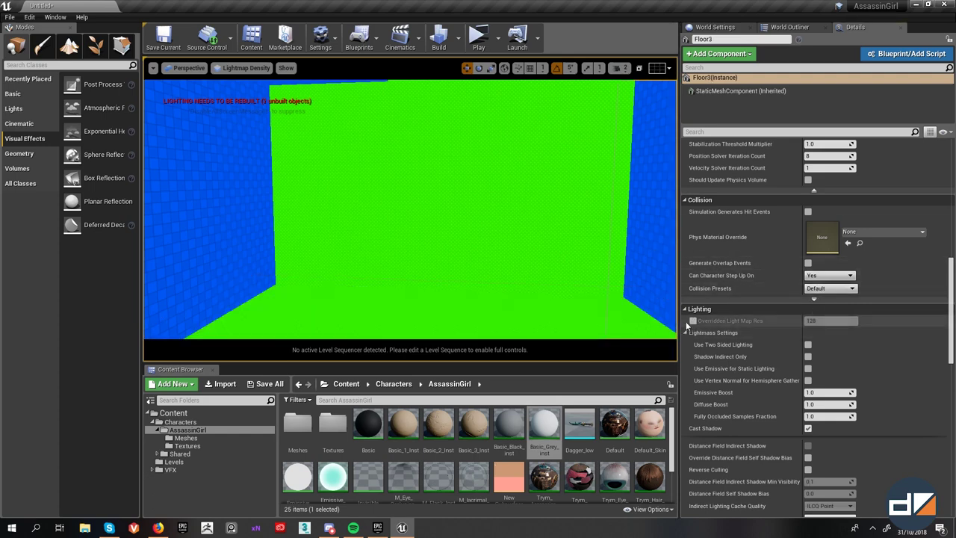
left_click(693, 321)
left_click(828, 314)
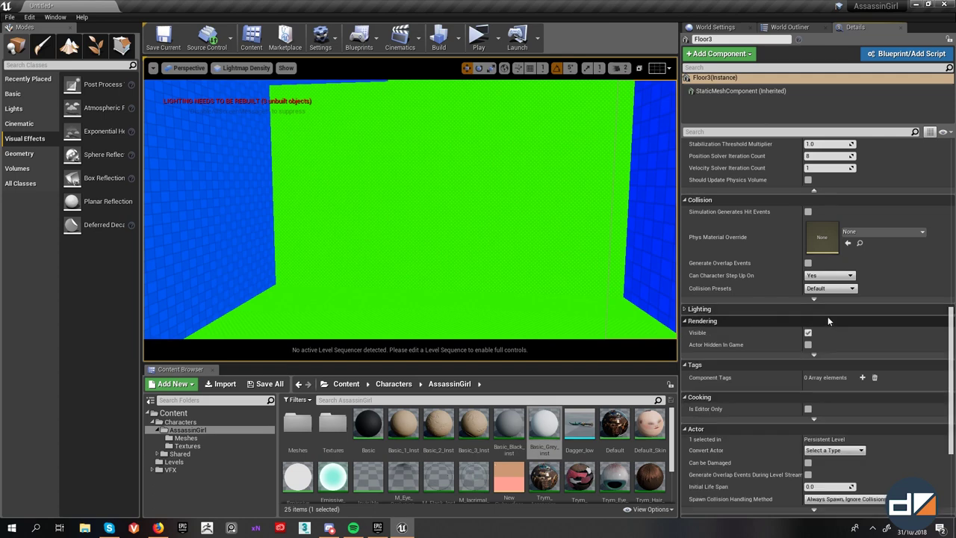
left_click(696, 301)
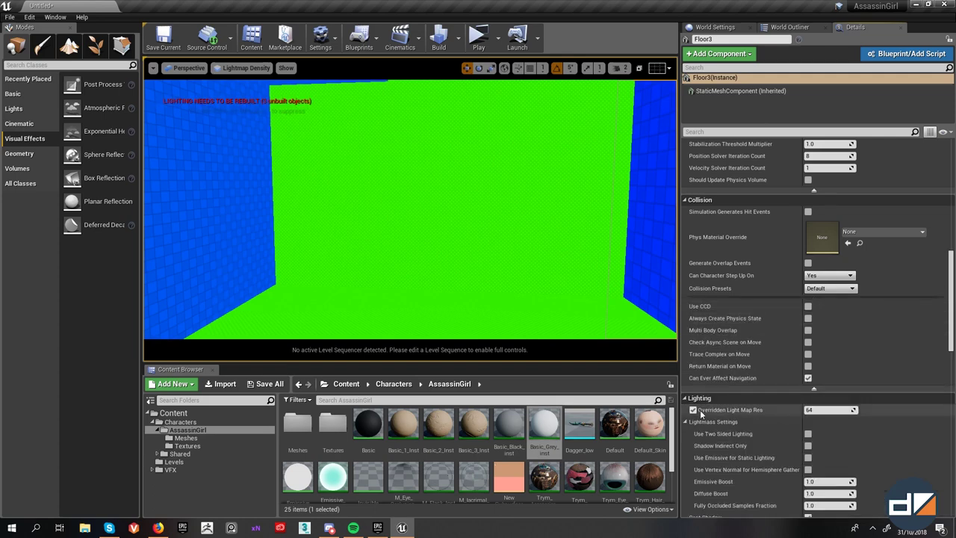
left_click(816, 402)
key("Return")
- Override the left wall's lightmap resolution and set it to 512
left_click(258, 230)
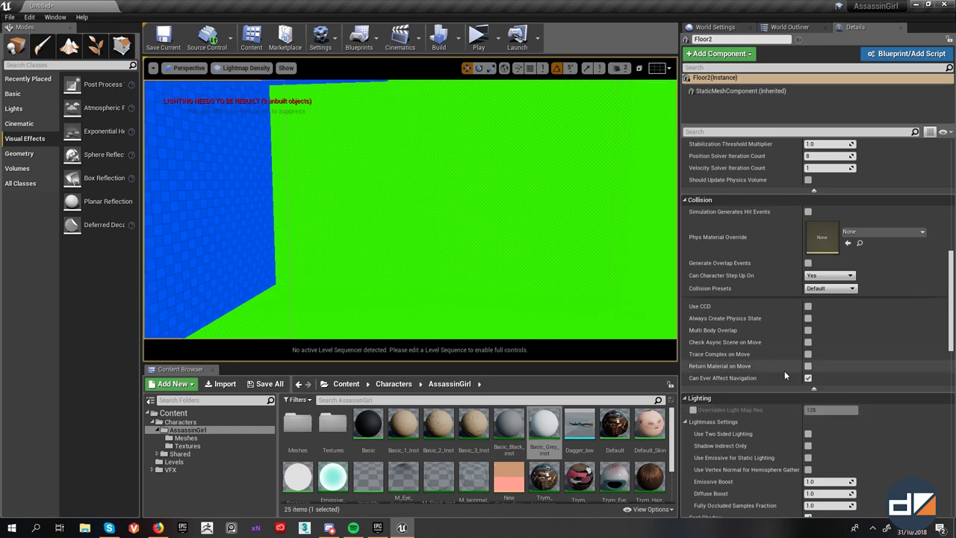
left_click(692, 409)
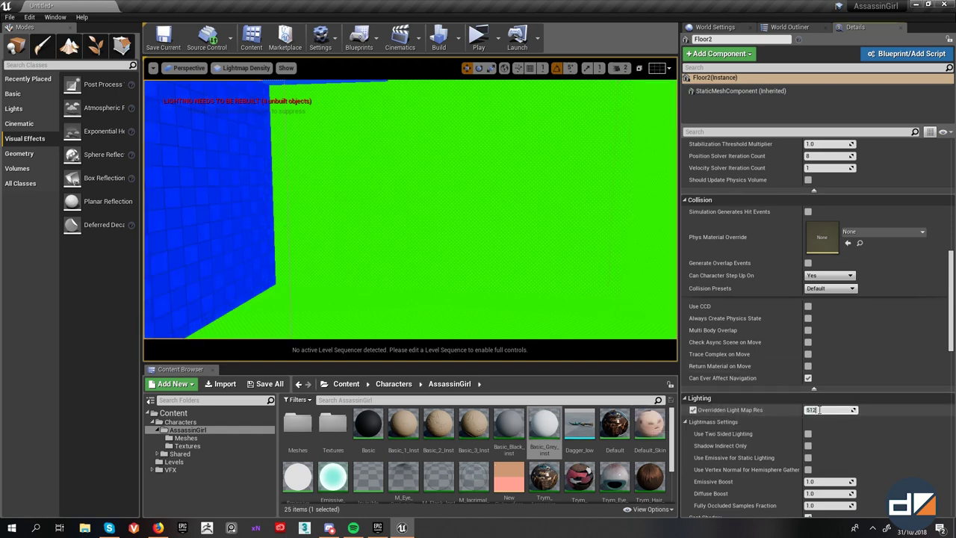
key("Return")
- Switch the viewport from Lightmap Density to Lit shading and build the level to rebake its lighting
mouse_move(384, 241)
right_mouse_down()
mouse_move(395, 231)
mouse_move(396, 250)
right_mouse_up()
key("alt+3")
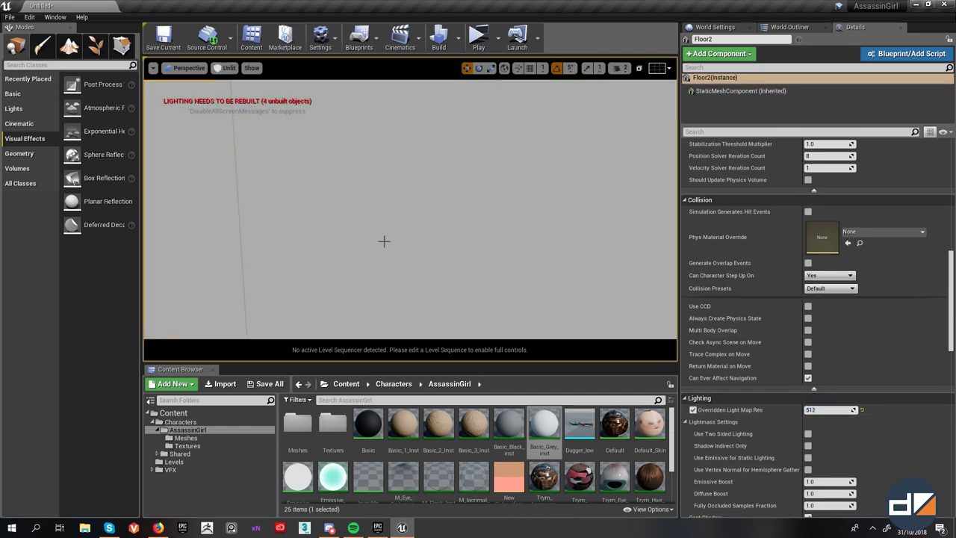
key("alt+4")
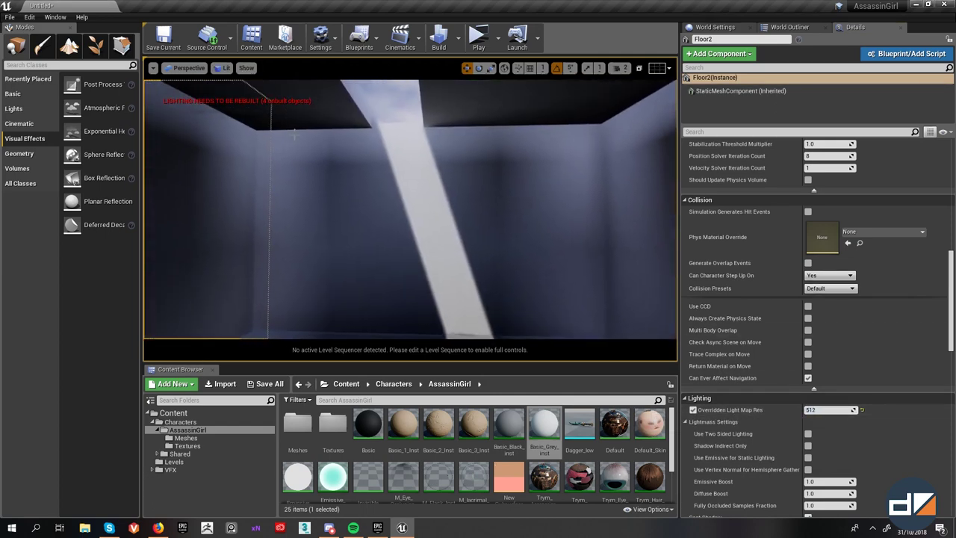
left_click(458, 38)
left_click(448, 46)
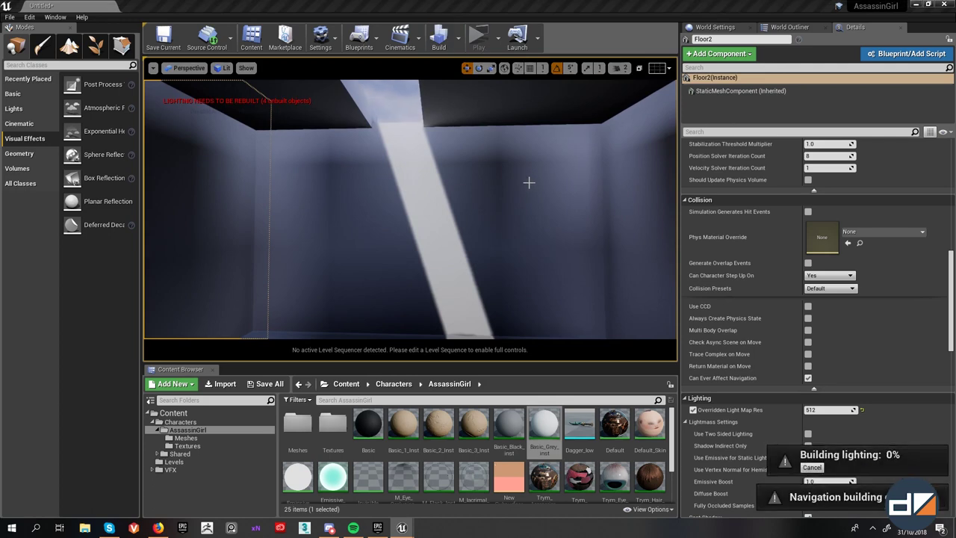
right_click_drag(502, 199, 493, 215)
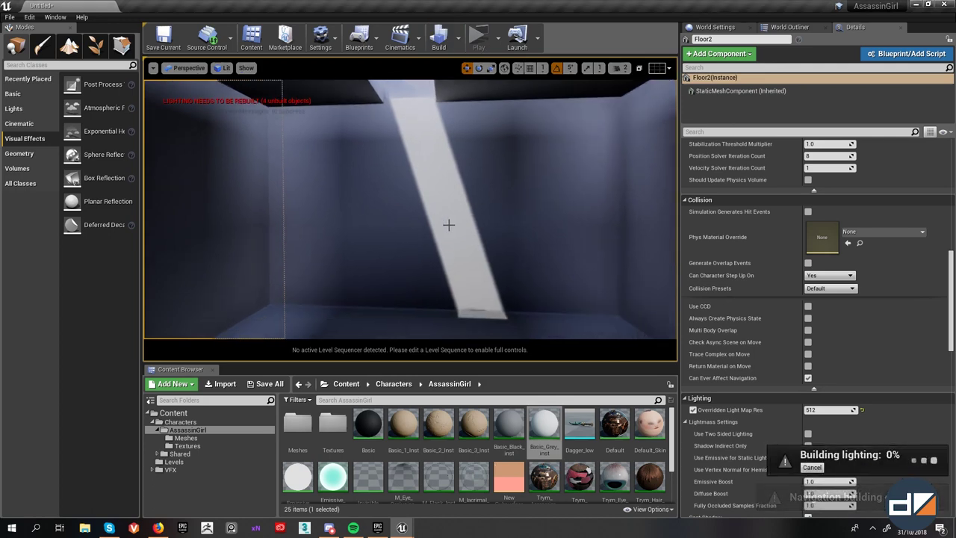
right_click_drag(451, 223, 480, 206)
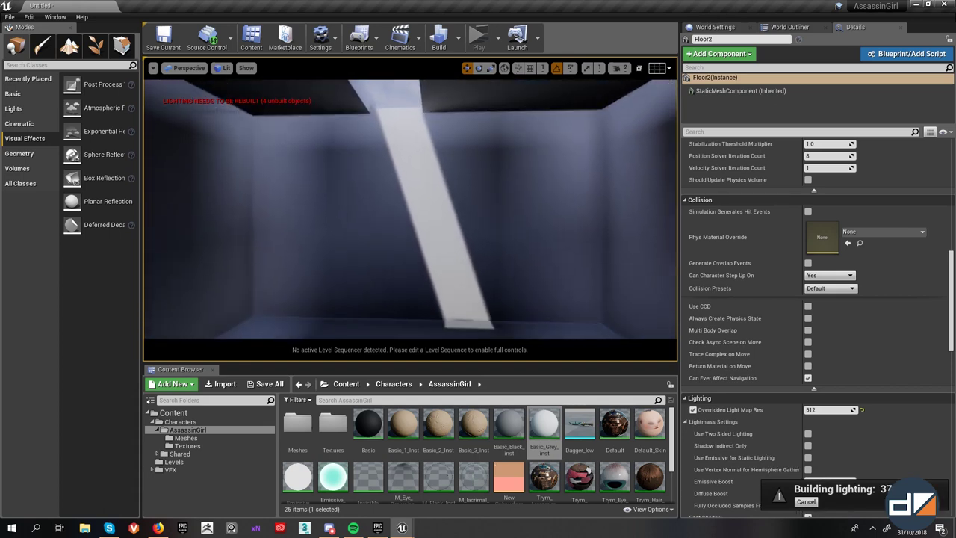
scroll(755, 244, "up", 10)
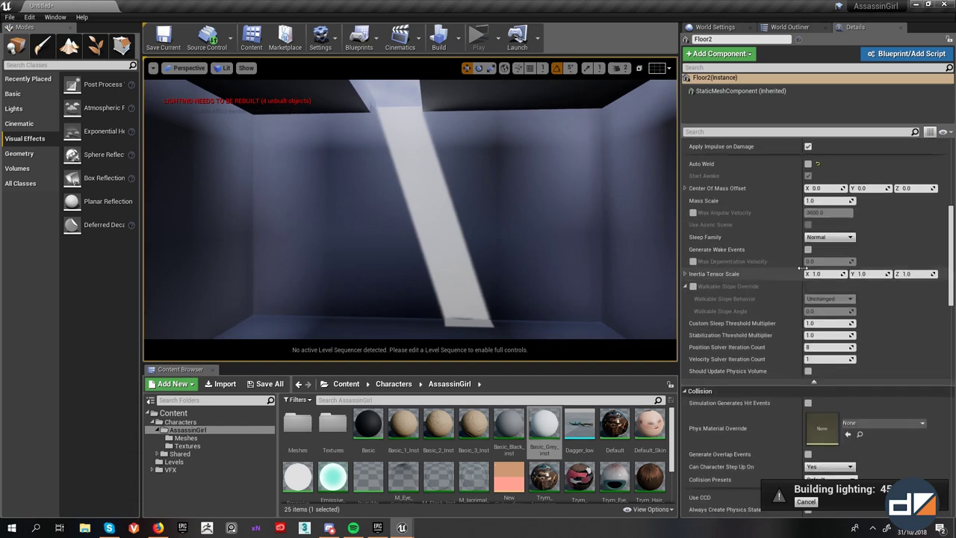
scroll(800, 268, "up", 7)
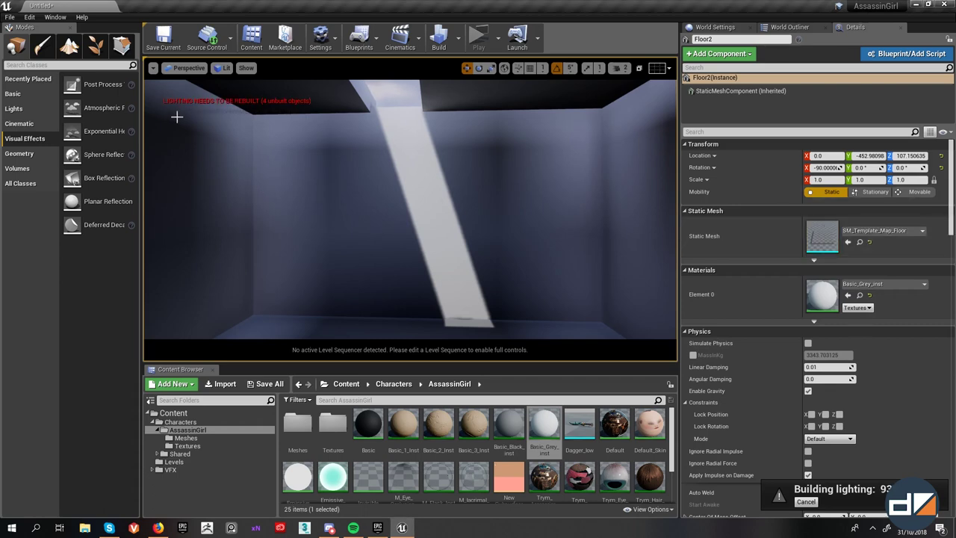
right_click_drag(411, 216, 424, 247)
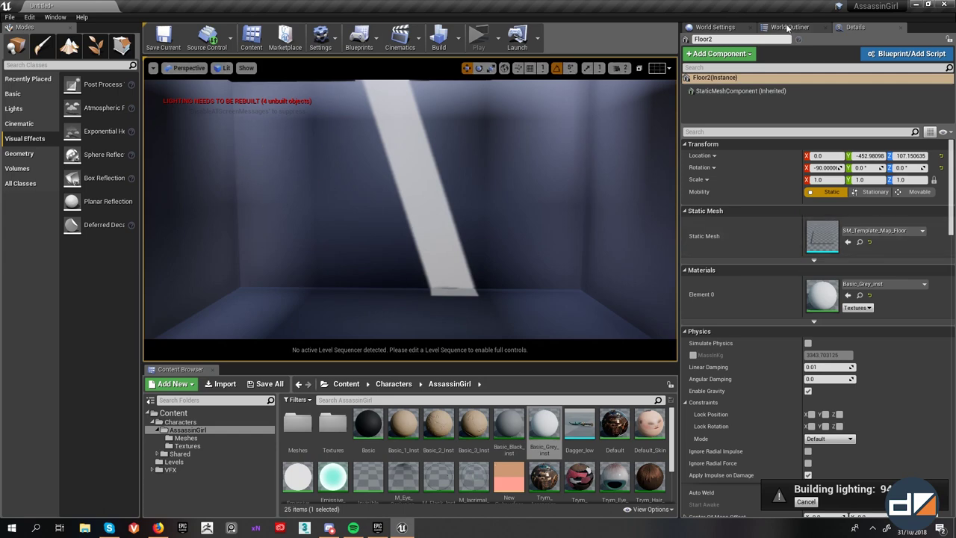
- Select the directional Light Source among the level's actors and review its light settings
left_click(738, 28)
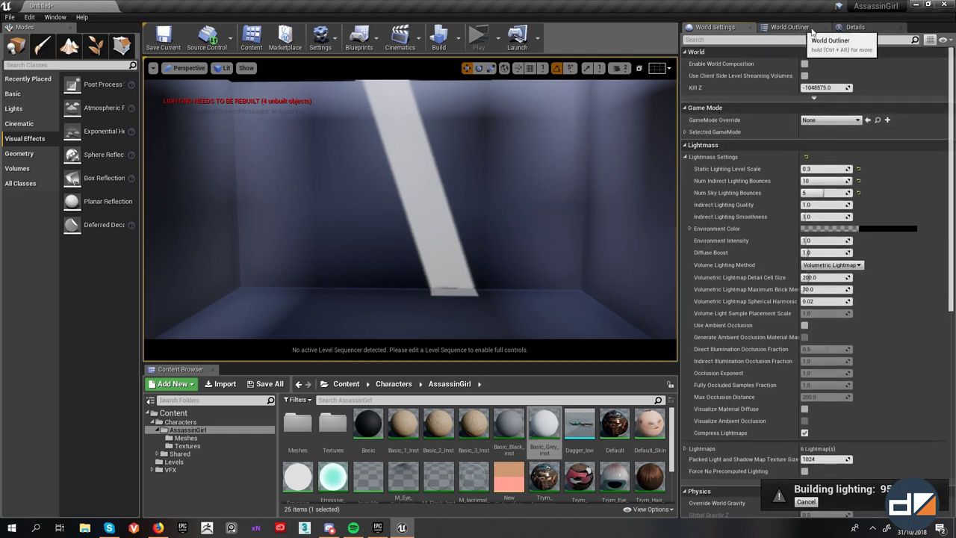
left_click(856, 29)
left_click(792, 27)
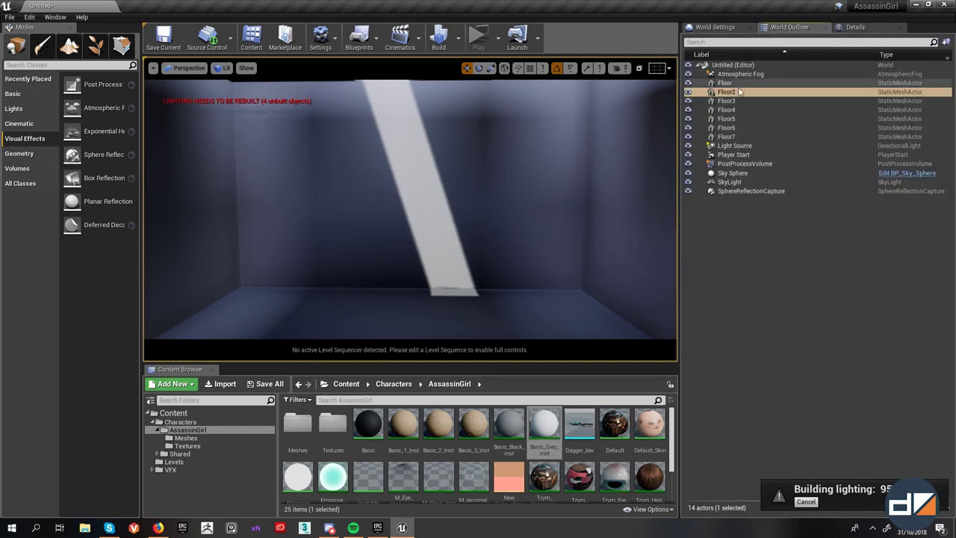
left_click(735, 146)
left_click(865, 30)
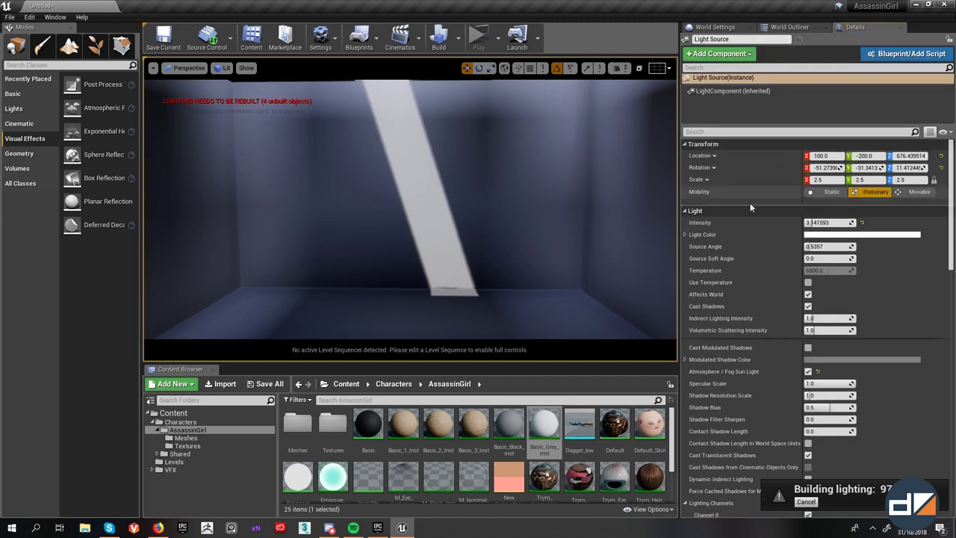
scroll(753, 248, "down", 1)
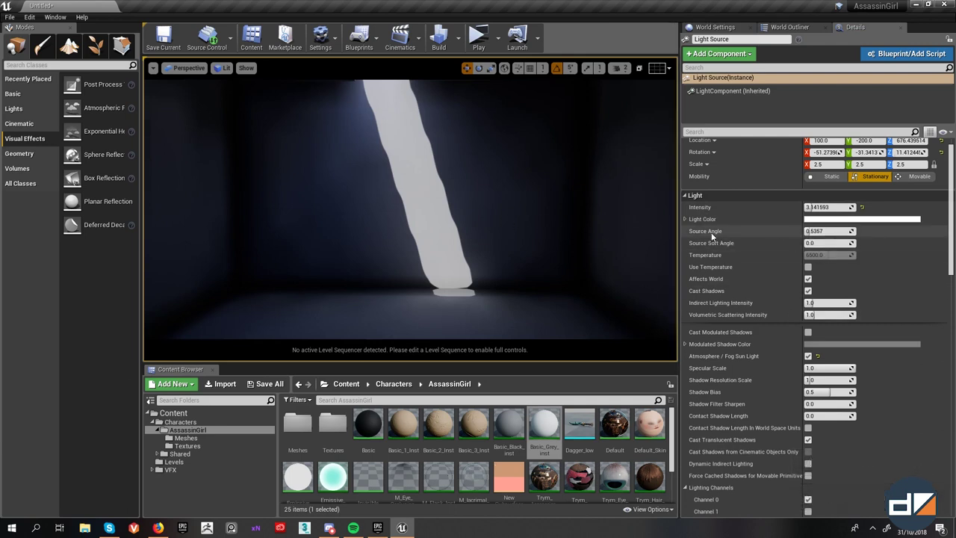
- Examine the rebuilt lighting on the light beam's edges, floor, dark wall corners and roof gap
right_click_drag(552, 227, 508, 269)
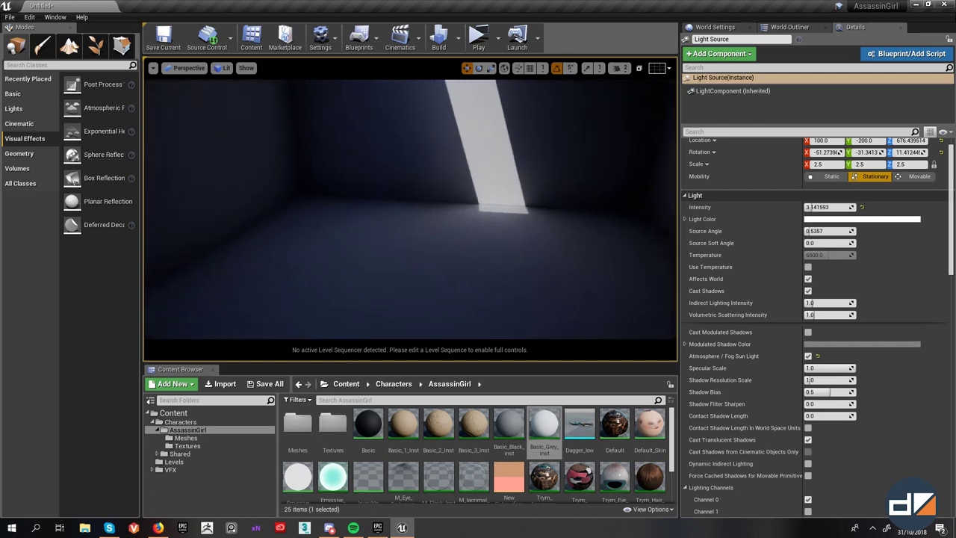
right_click_drag(297, 230, 283, 230)
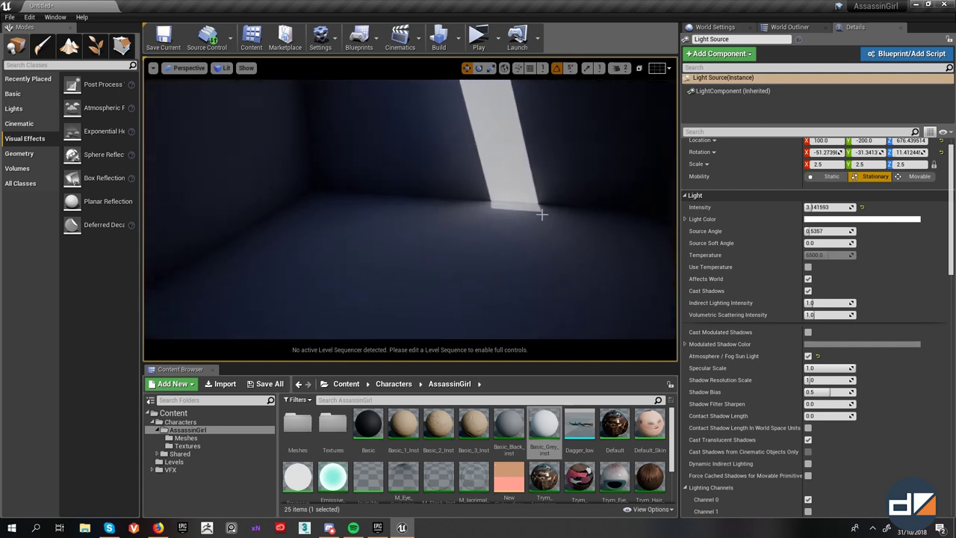
right_click_drag(476, 215, 499, 209)
key("w")
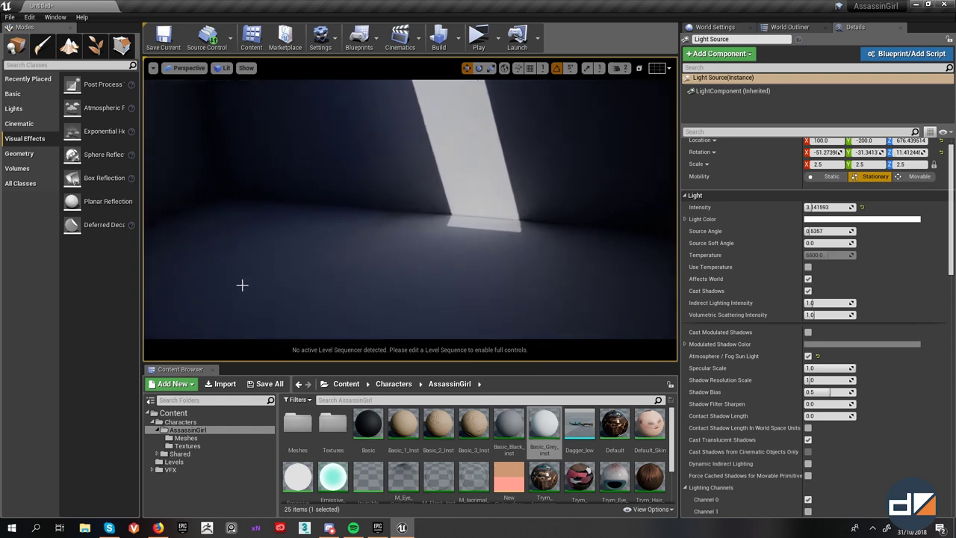
key("w")
right_click_drag(249, 268, 147, 270)
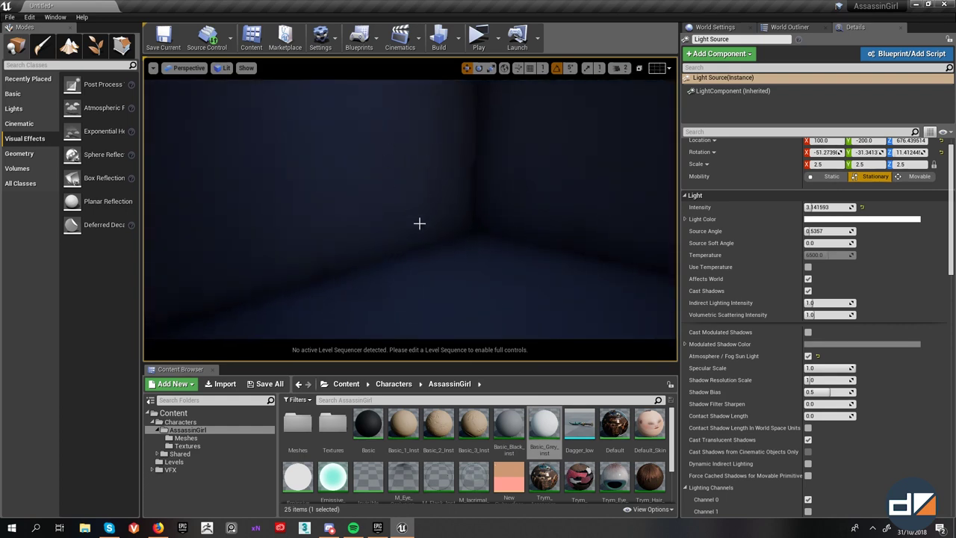
right_click_drag(478, 232, 661, 182)
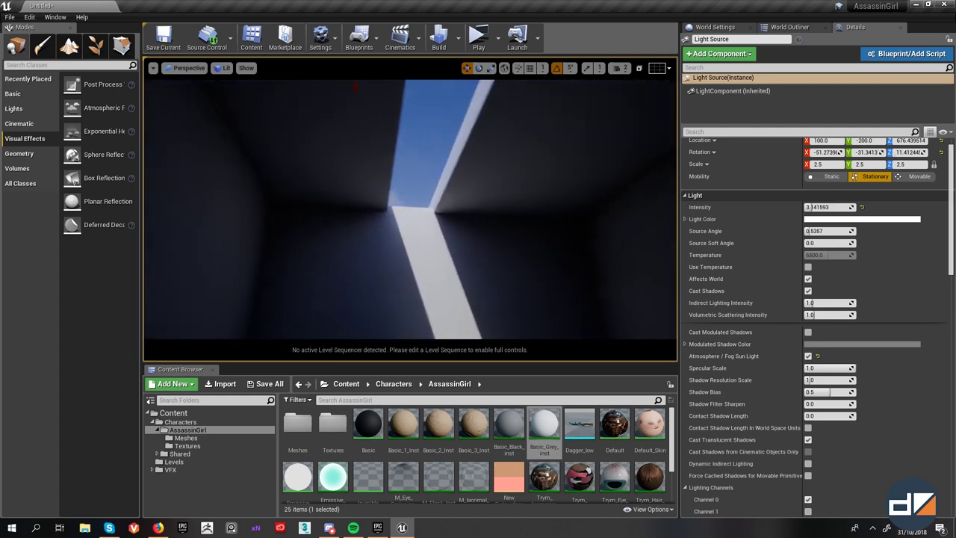
right_click_drag(439, 206, 484, 235)
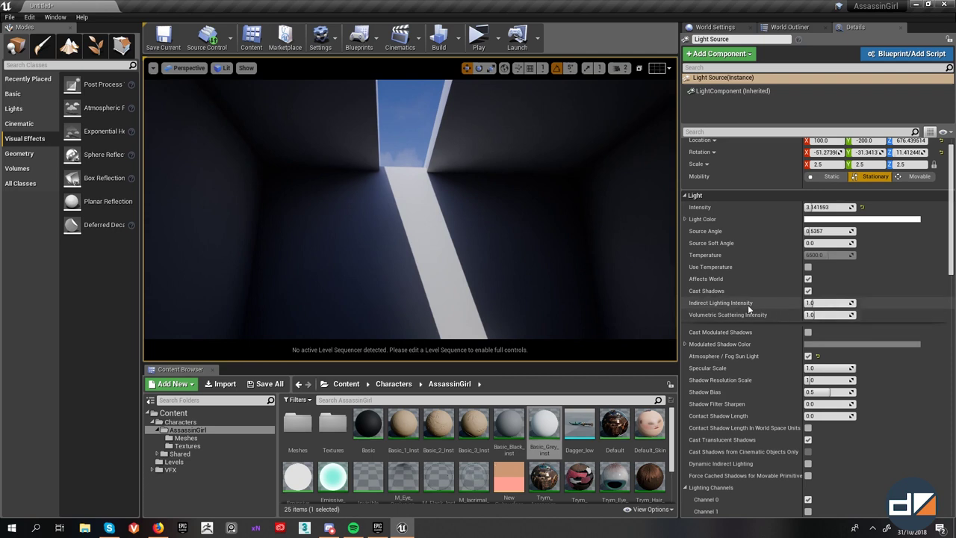
right_click_drag(562, 240, 567, 243)
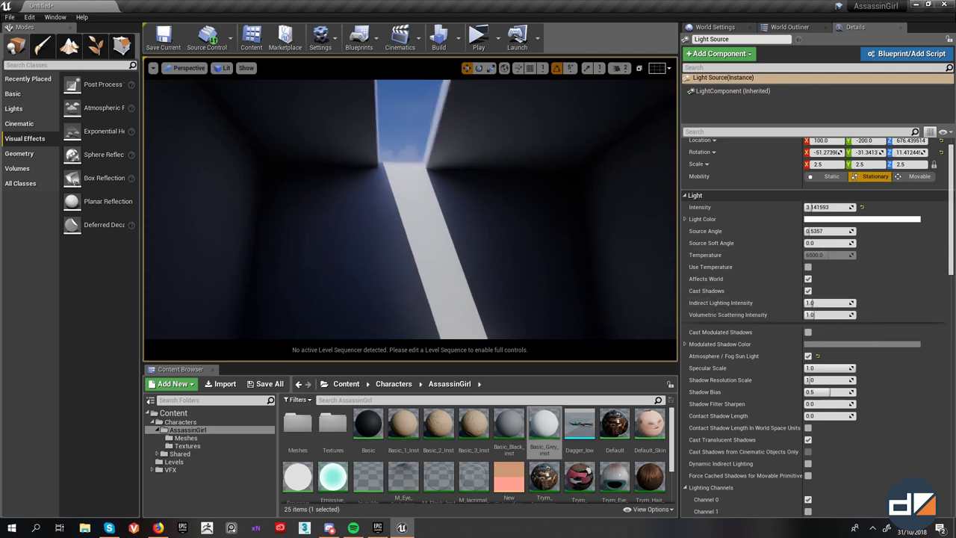
right_click_drag(629, 209, 629, 209)
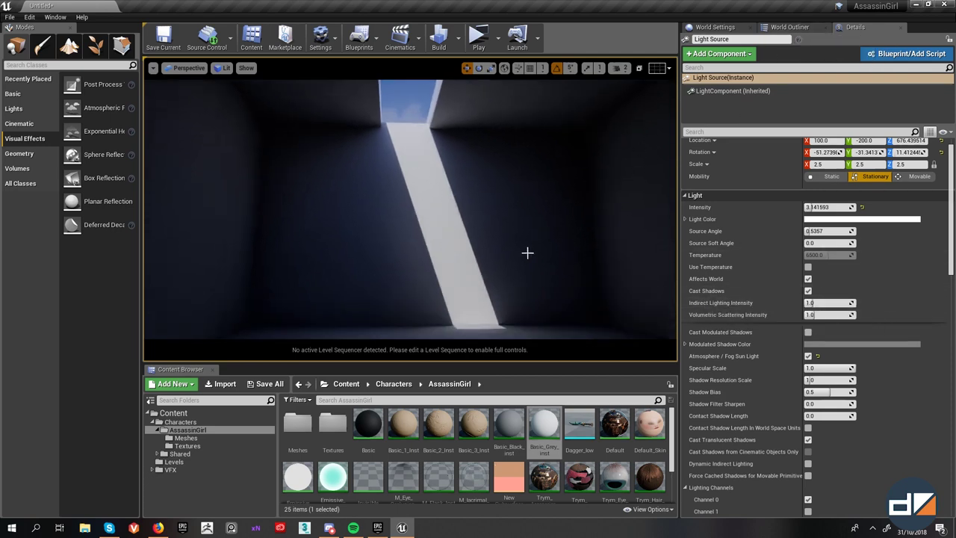
- Set the Light Source's Indirect Lighting Intensity to 5
right_click_drag(528, 252, 487, 202)
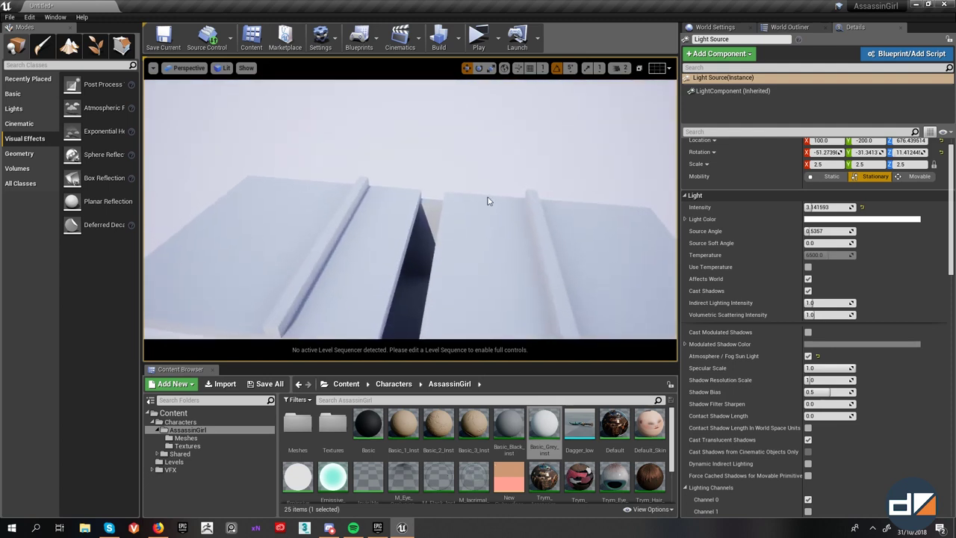
right_click_drag(469, 309, 547, 315)
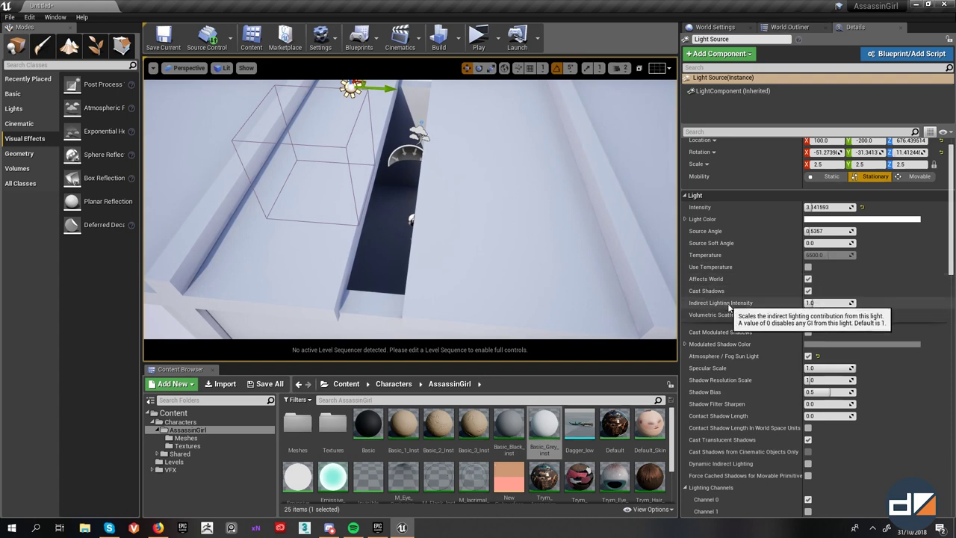
left_click(815, 304)
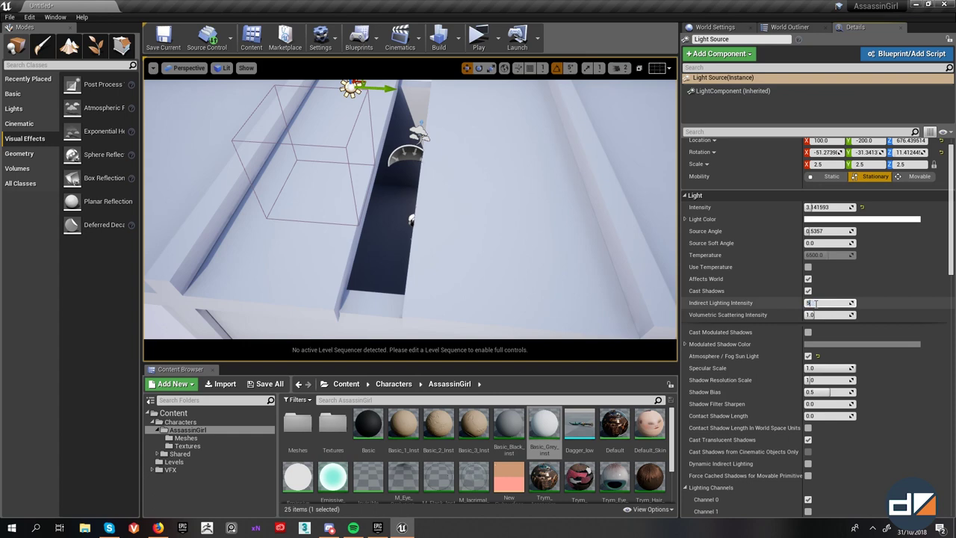
mouse_move(491, 254)
right_mouse_down()
mouse_move(472, 293)
mouse_move(408, 229)
mouse_move(491, 254)
right_mouse_up()
key("w")
key("s")
- Raise the Light Source's Shadow Filter Sharpen to about 0.88 and set its Shadow Bias to 0.1
scroll(747, 370, "down", 1)
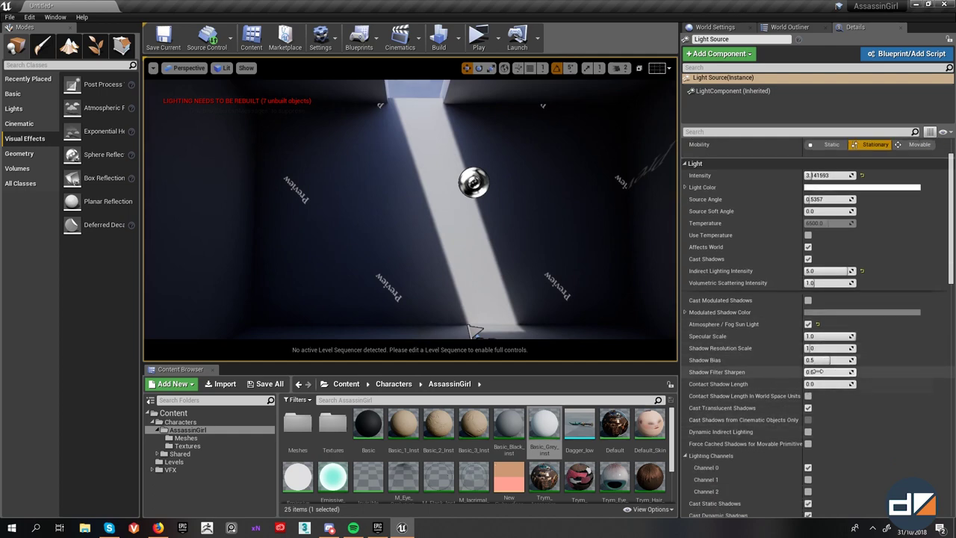
left_click_drag(818, 372, 829, 372)
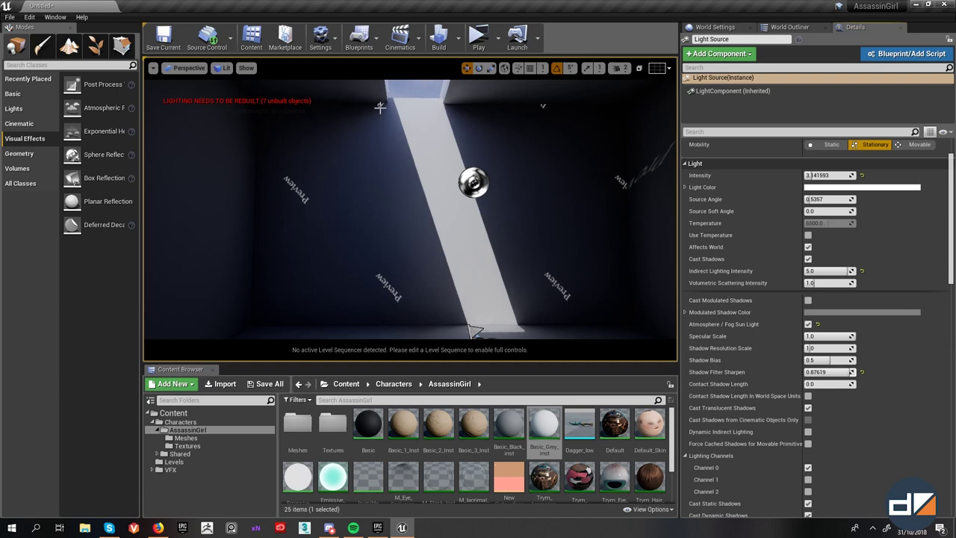
left_click(825, 360)
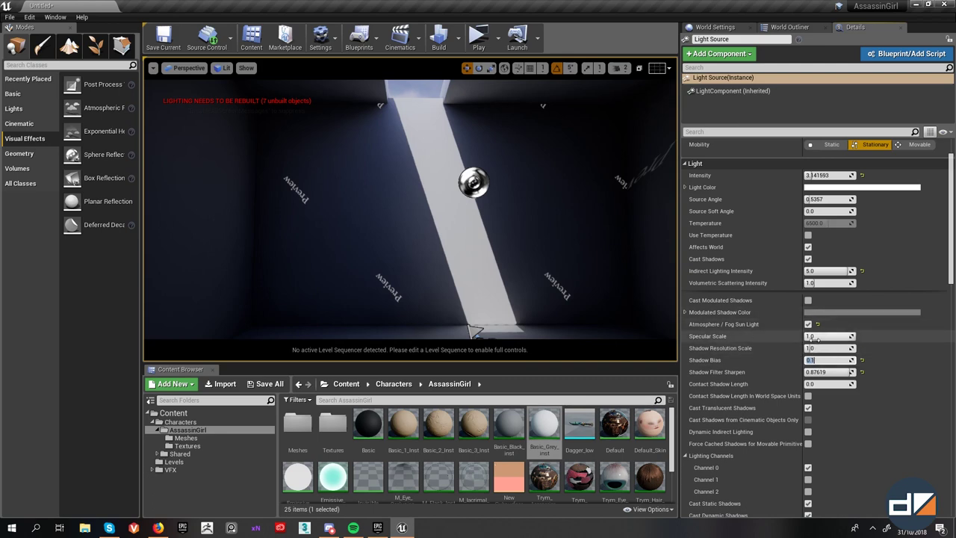
scroll(813, 340, "down", 3)
scroll(814, 340, "down", 3)
- Place an Exponential Height Fog on the floor inside the room and enable its Volumetric Fog
right_click_drag(484, 245, 469, 260)
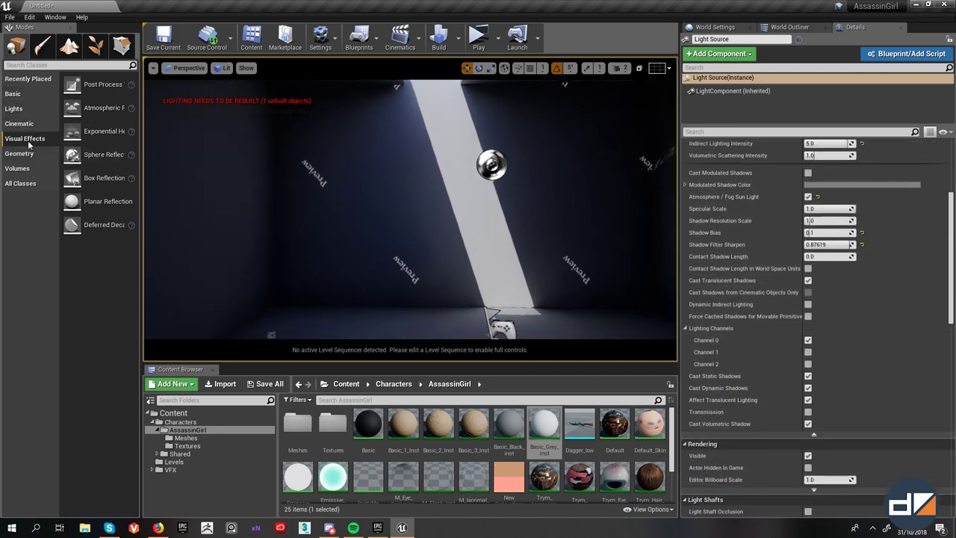
left_click_drag(94, 131, 432, 306)
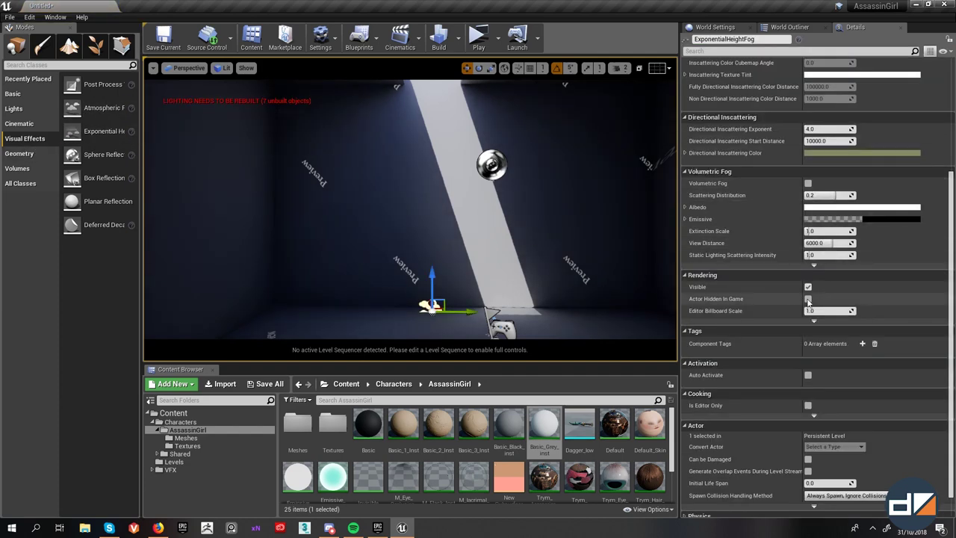
scroll(820, 284, "up", 3)
left_click(807, 263)
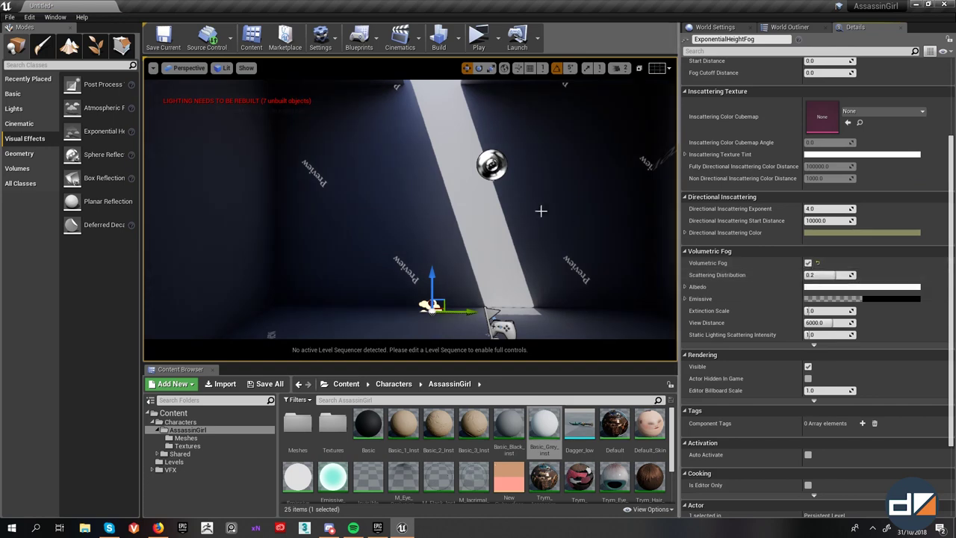
scroll(822, 224, "up", 6)
- Select the Light Source among the level's actors and set its Volumetric Scattering Intensity to 25
left_click(789, 27)
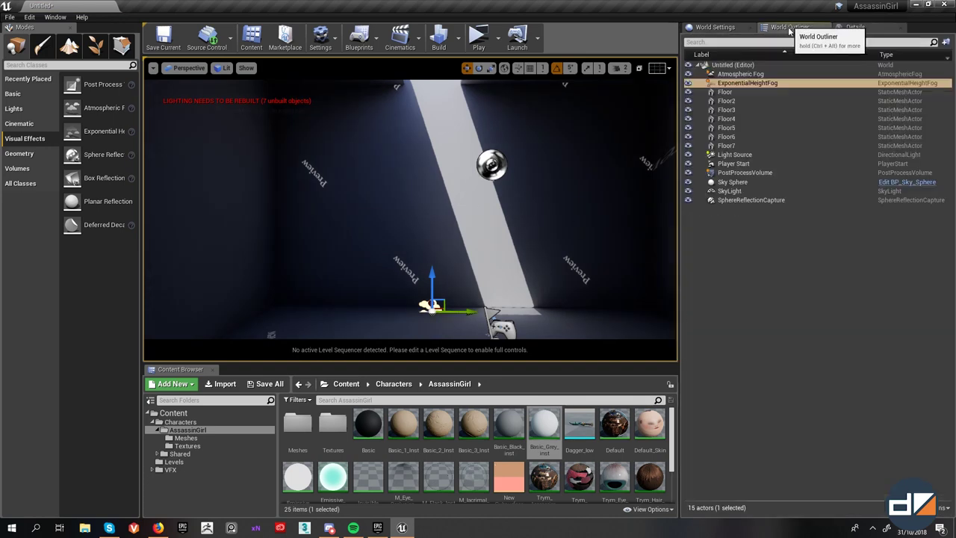
left_click(735, 155)
left_click(855, 27)
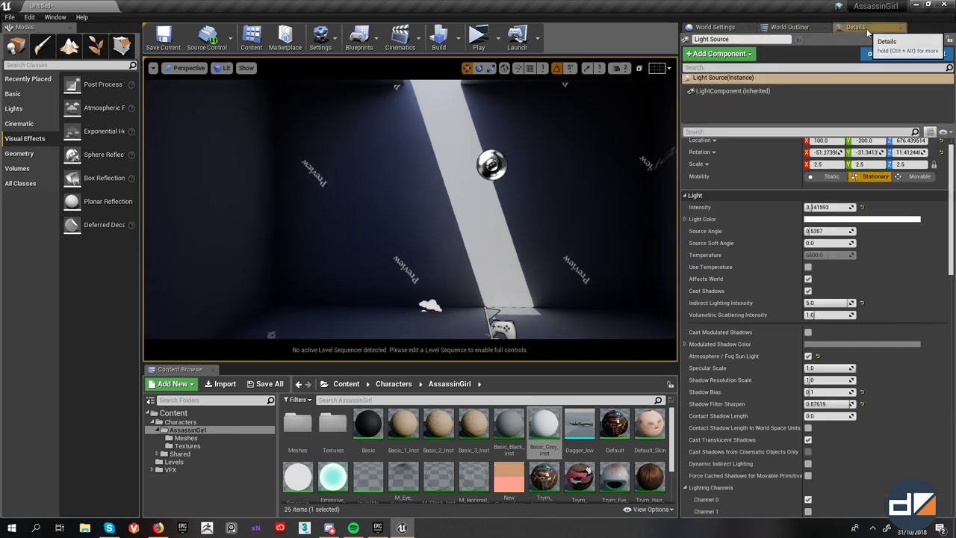
left_click(816, 315)
type("4")
key("Return")
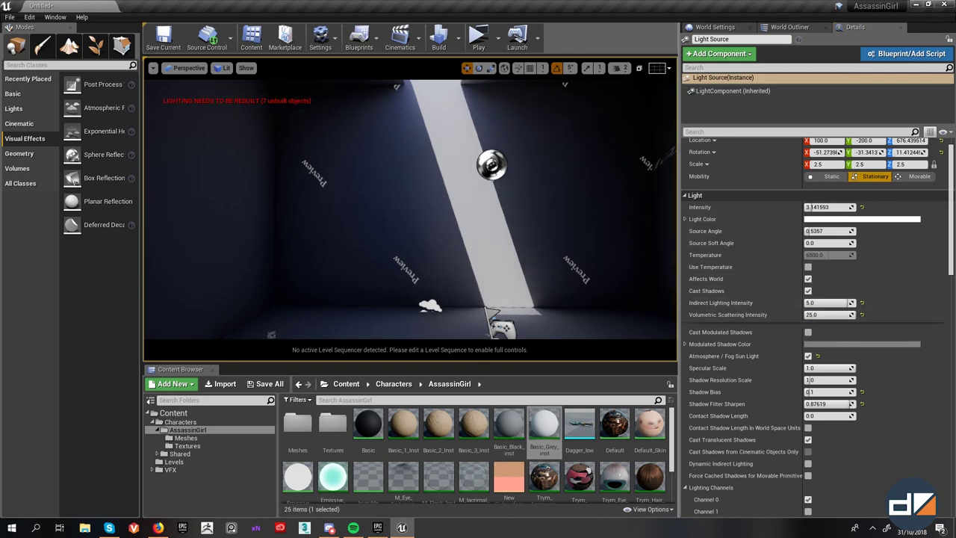
- Rebuild only the level's lighting with the new light and fog settings
left_click(459, 49)
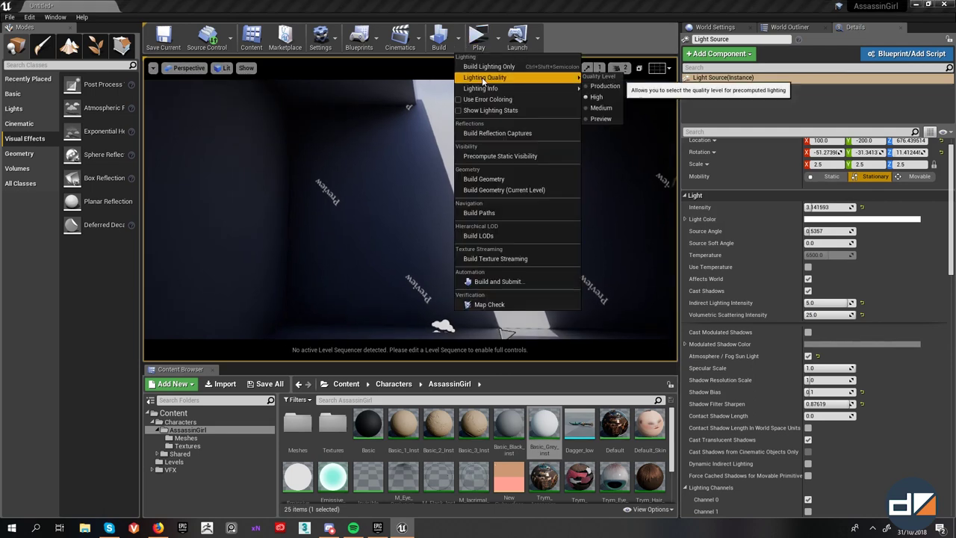
left_click(485, 66)
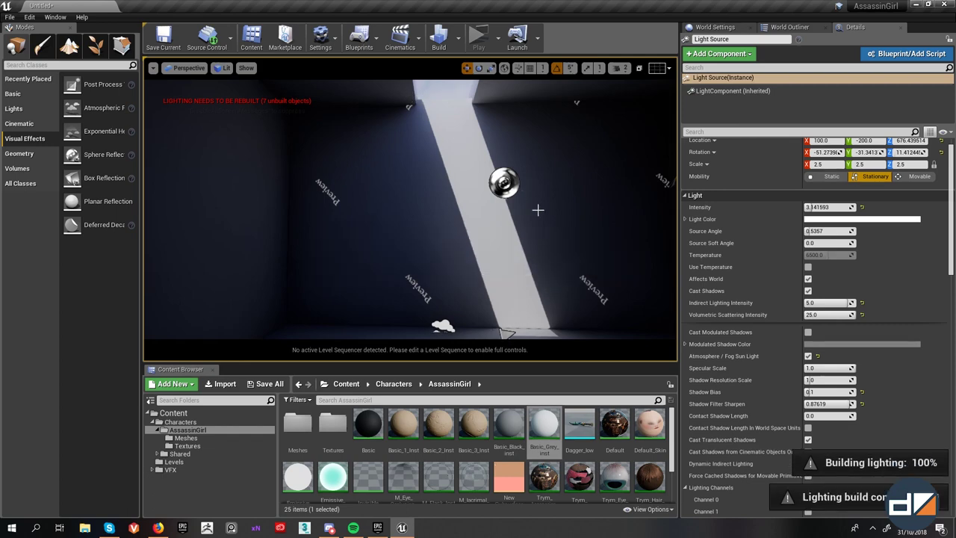
right_click_drag(543, 235, 551, 246)
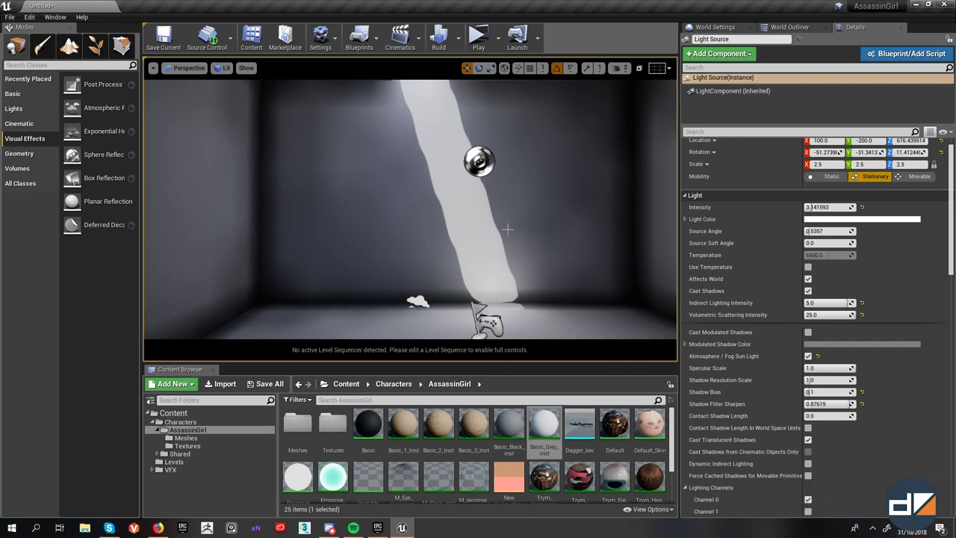
- Examine the rebuilt bounce lighting on the walls, floor and roof gap in a full-screen viewport
mouse_move(426, 259)
right_mouse_down()
mouse_move(425, 250)
mouse_move(428, 265)
right_mouse_up()
right_click_drag(566, 259, 493, 227)
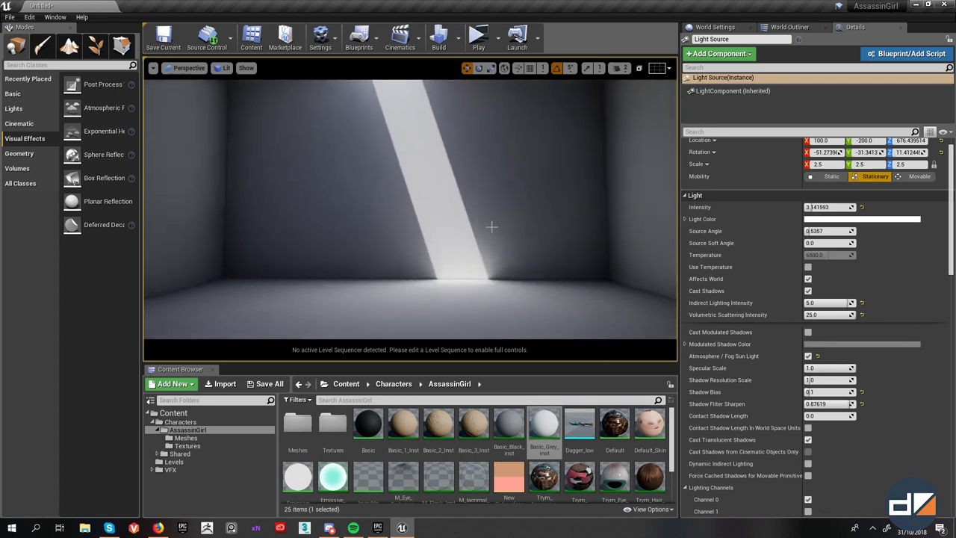
key("F11")
scroll(529, 242, "down", 2)
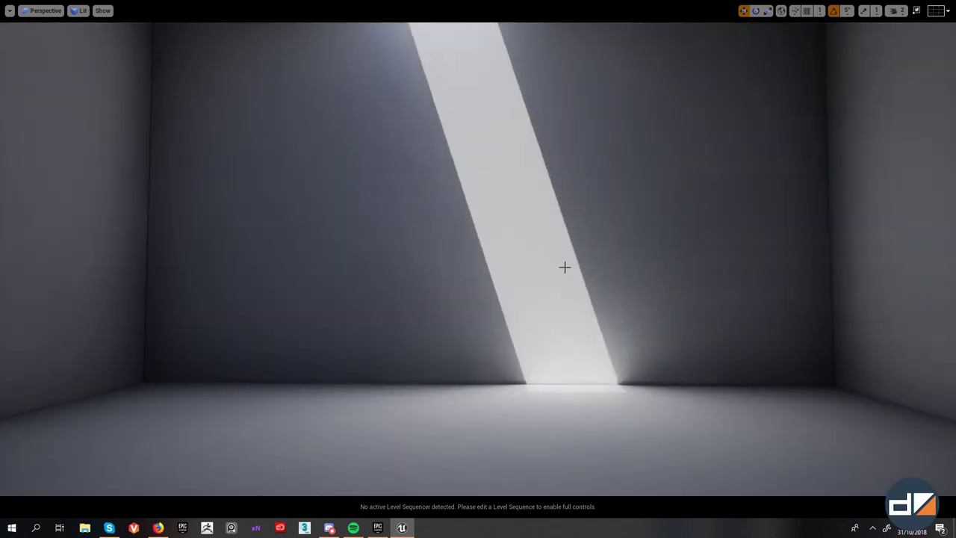
right_click_drag(563, 267, 566, 257)
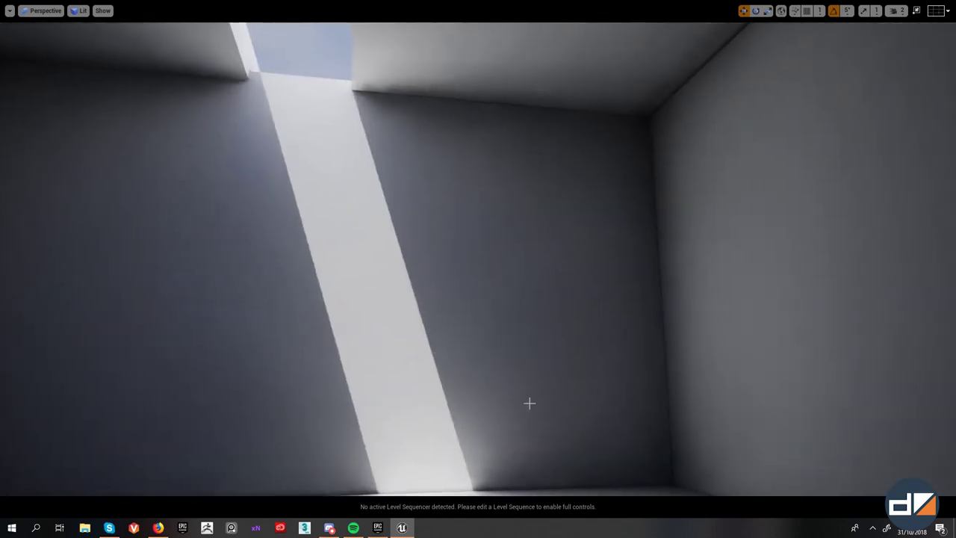
right_click_drag(529, 403, 529, 418)
right_click_drag(549, 340, 571, 337)
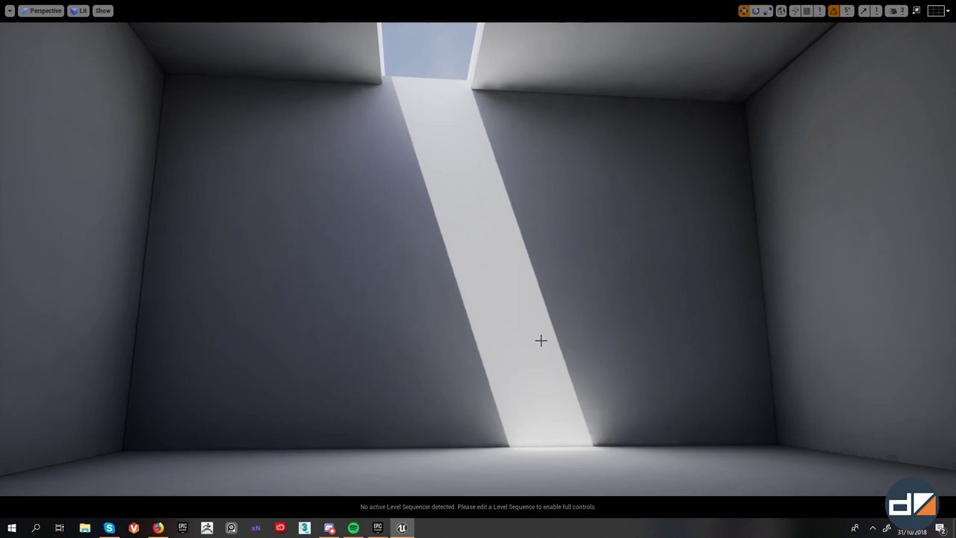
- Select the back wall, leave full screen and inspect the room in Detail Lighting and Lit view modes
left_click(617, 269)
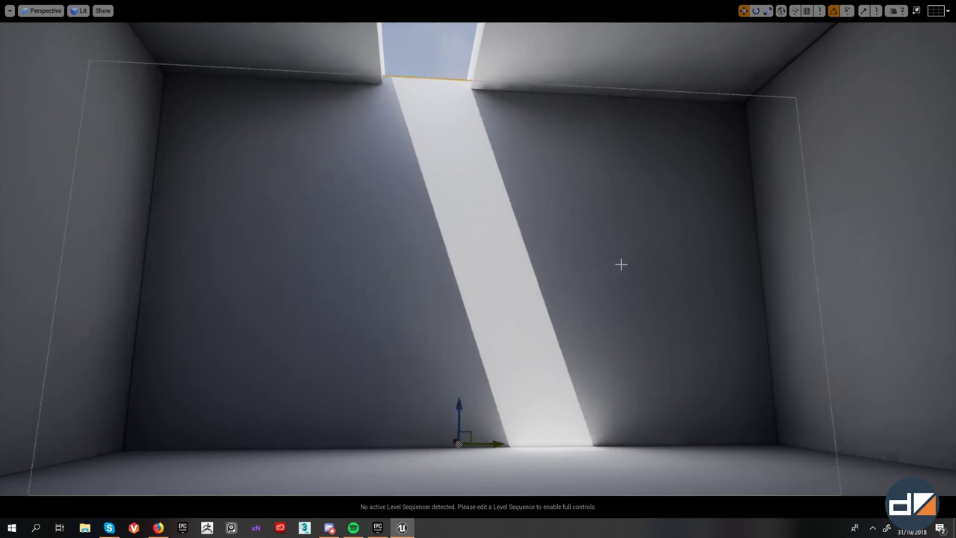
key("F11")
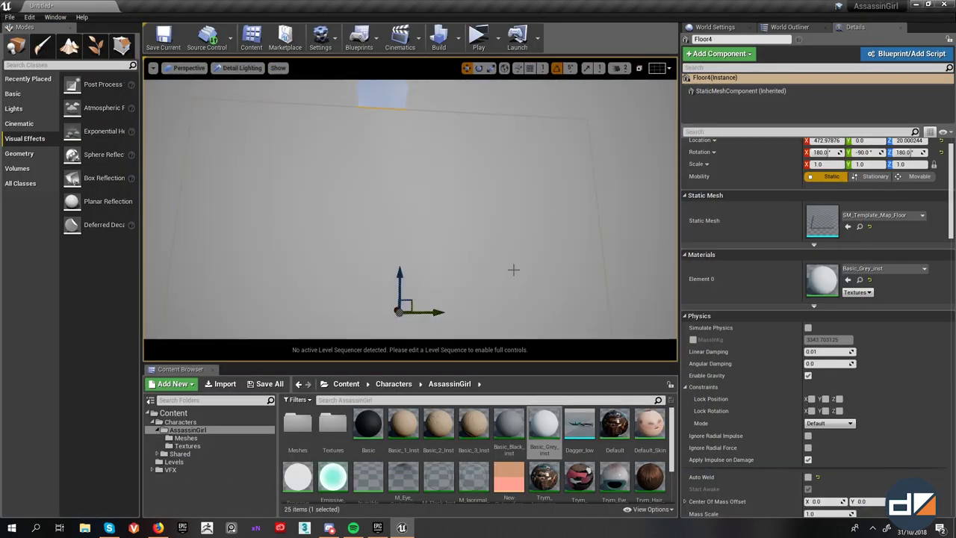
right_click_drag(557, 220, 536, 212)
right_click_drag(458, 226, 454, 219)
key("s")
key("w")
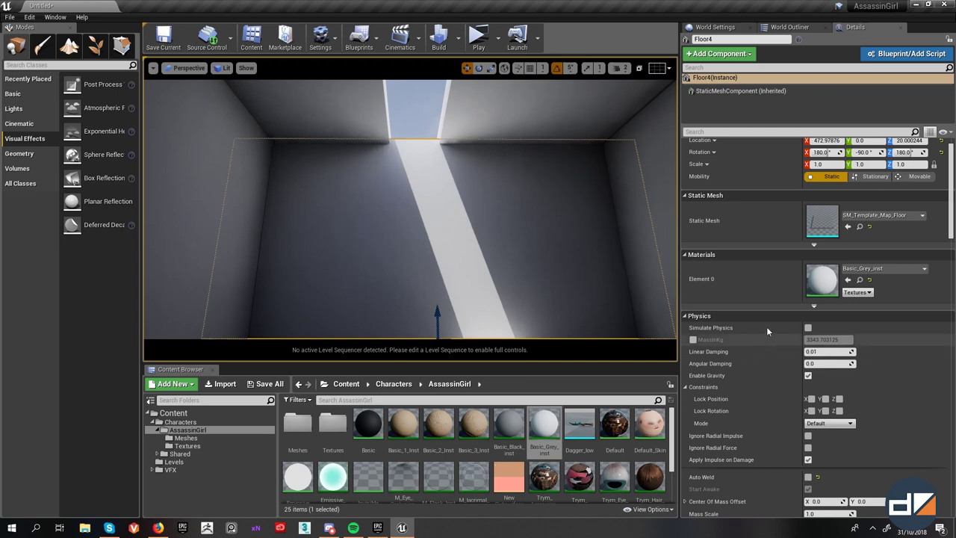
left_click(777, 27)
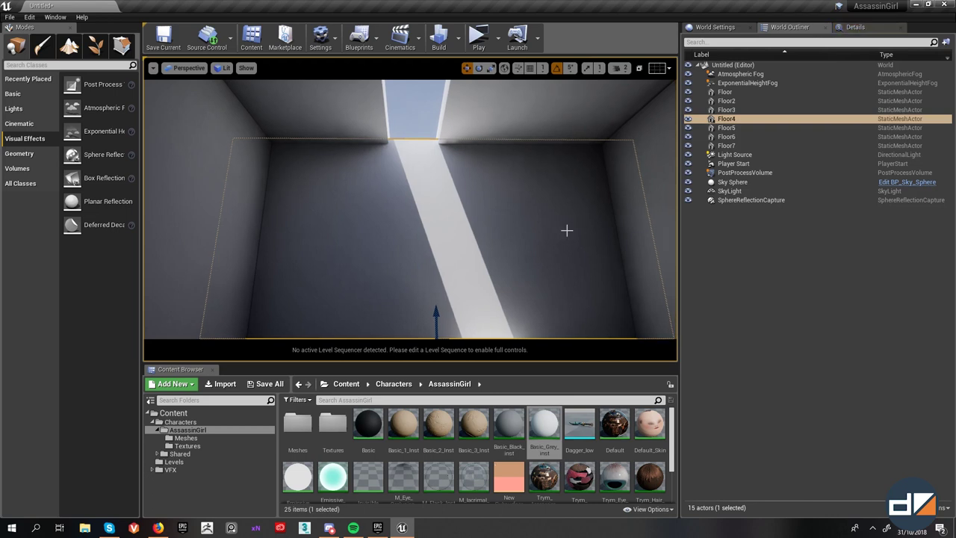
left_click(458, 38)
mouse_move(534, 77)
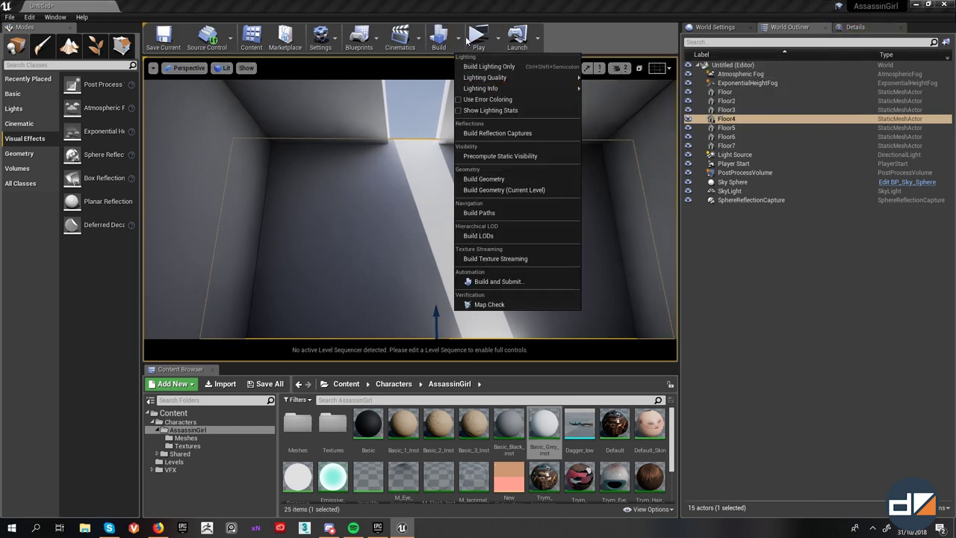
left_click(470, 9)
- Enable Use Ambient Occlusion in the world's Lightmass settings, review its occlusion options, and turn it back off
left_click(715, 27)
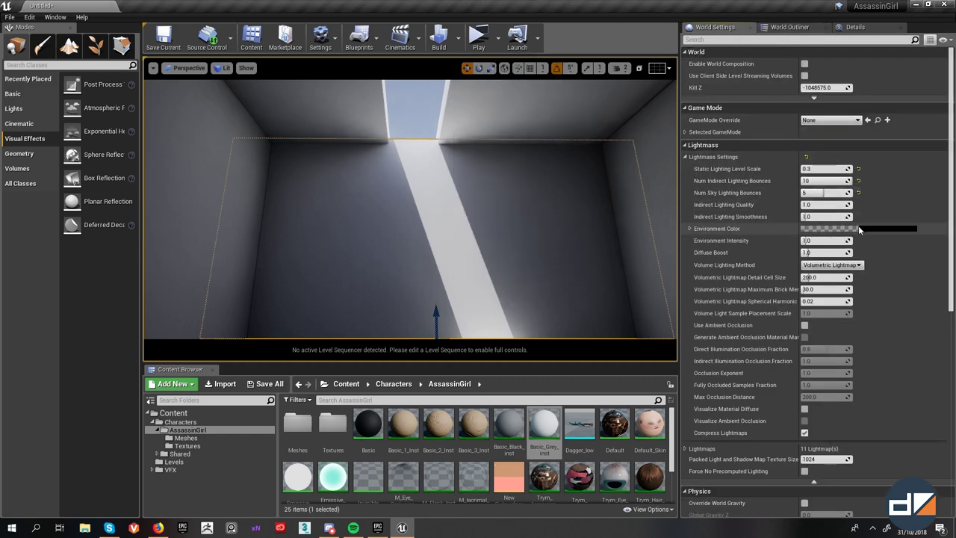
left_click(804, 326)
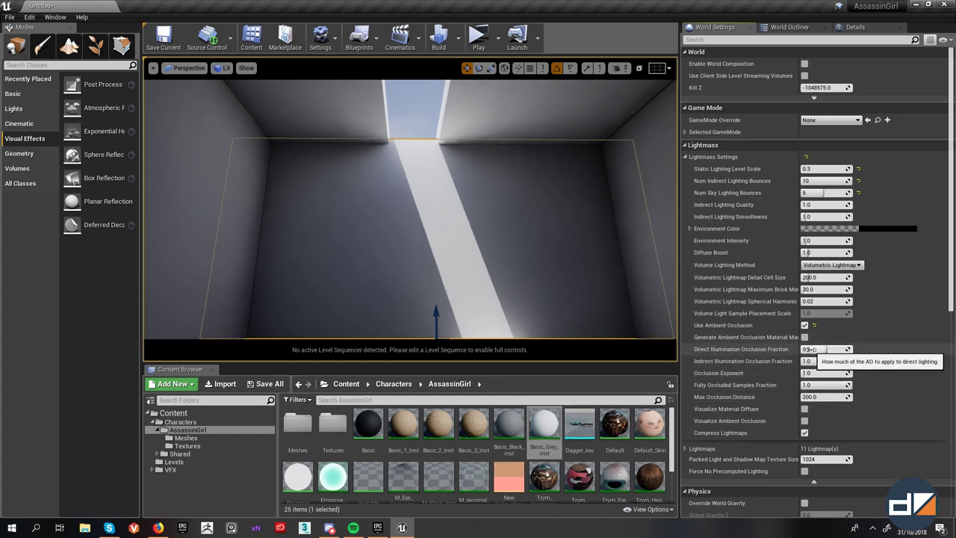
left_click(804, 326)
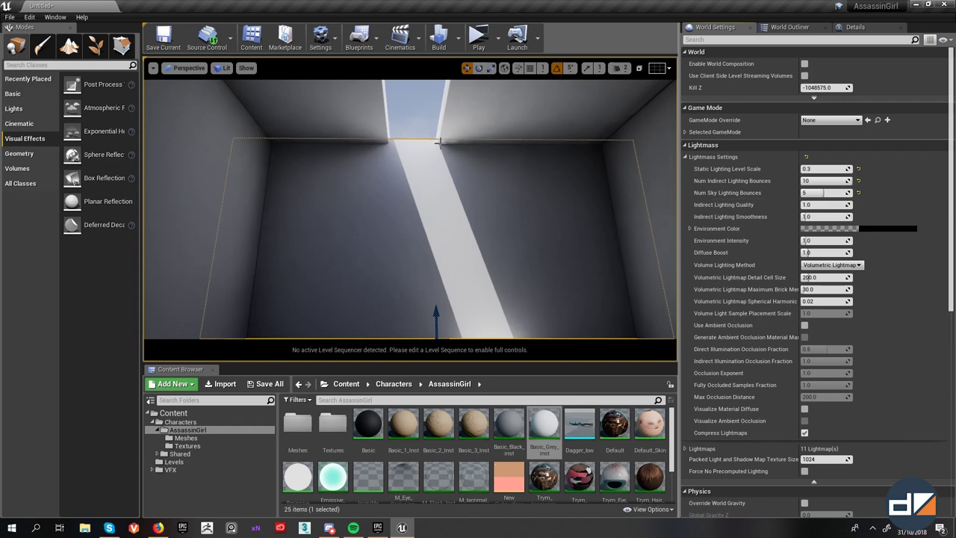
- Select the Light Source among the level's actors and enable Use Temperature on it
left_click(788, 27)
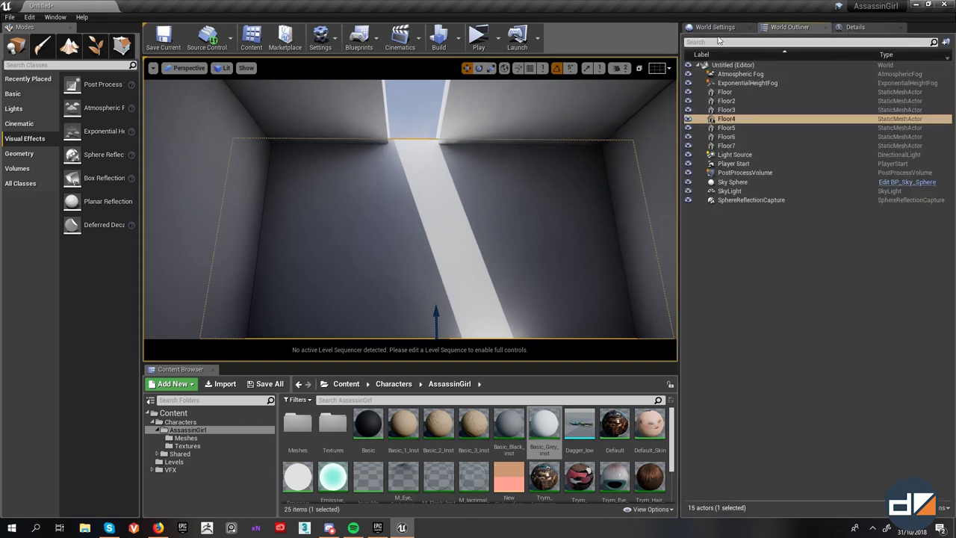
left_click(734, 155)
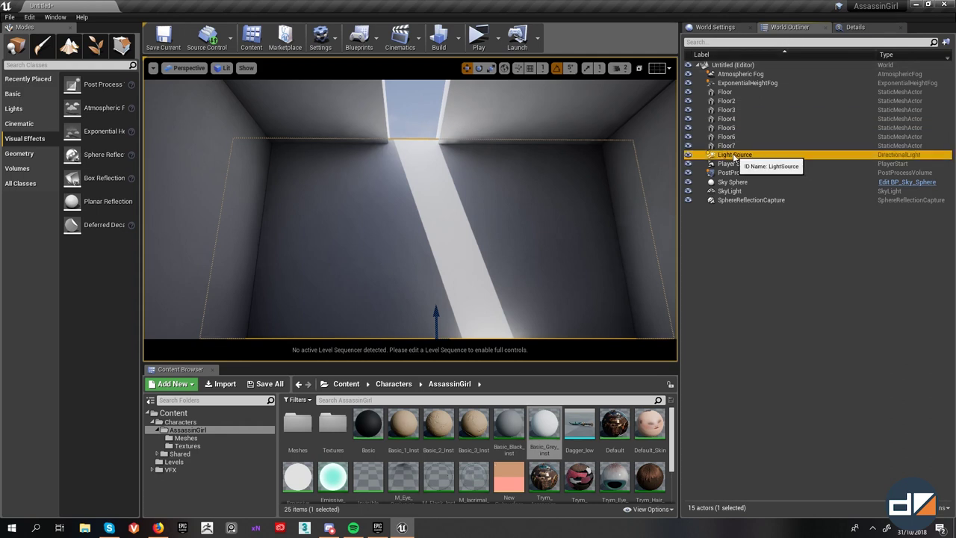
left_click(855, 27)
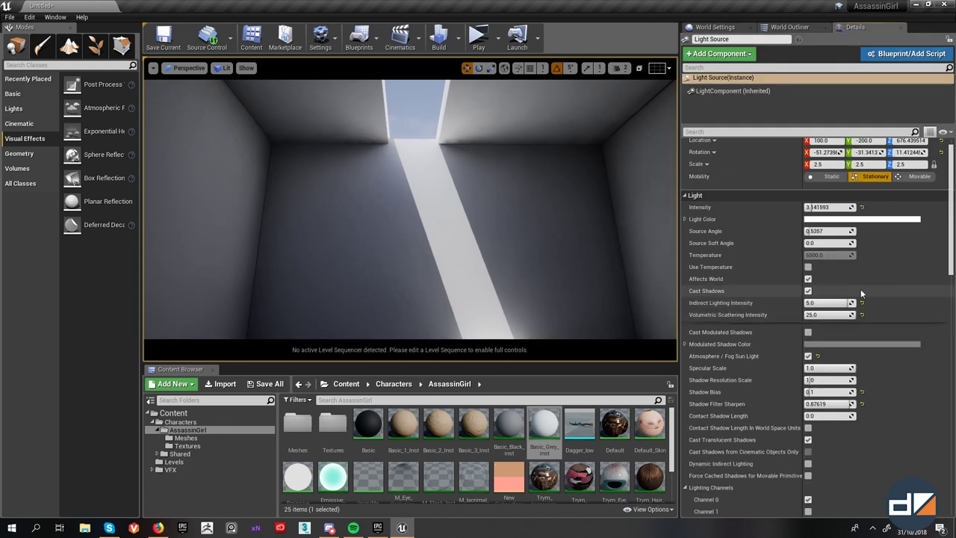
left_click(808, 267)
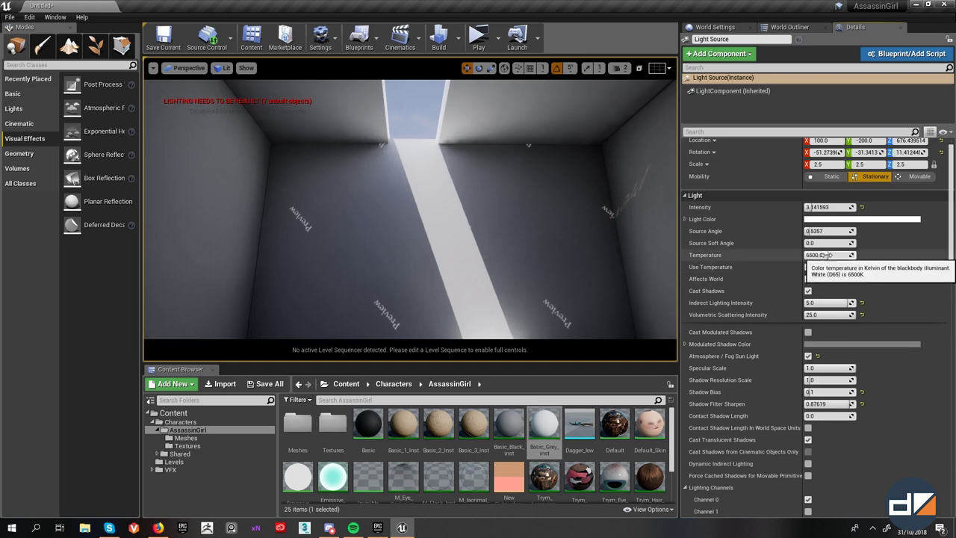
- Try Temperature values of 400 and 4500 on the Light Source
mouse_move(829, 255)
left_mouse_down()
mouse_move(792, 255)
mouse_move(851, 255)
mouse_move(819, 255)
left_mouse_up()
left_click(839, 256)
type("14")
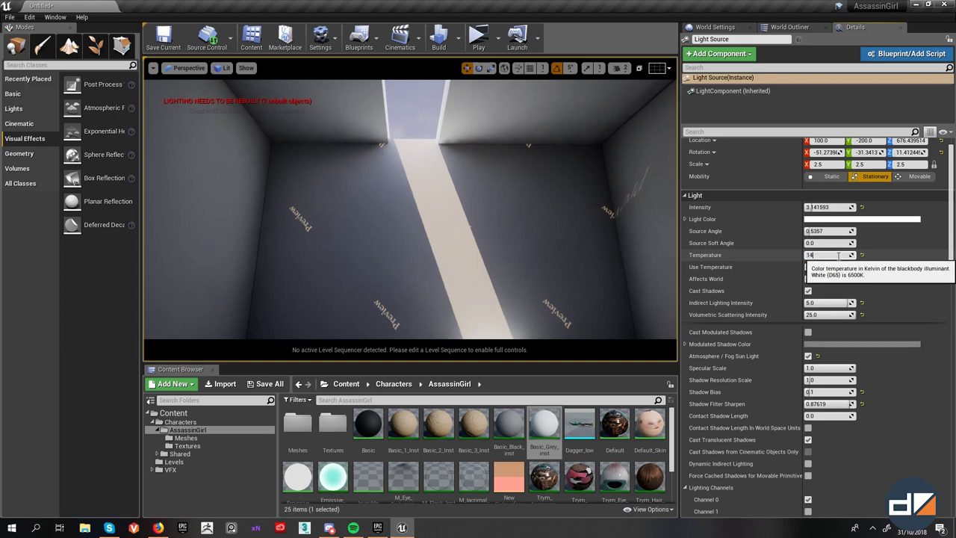
type("00")
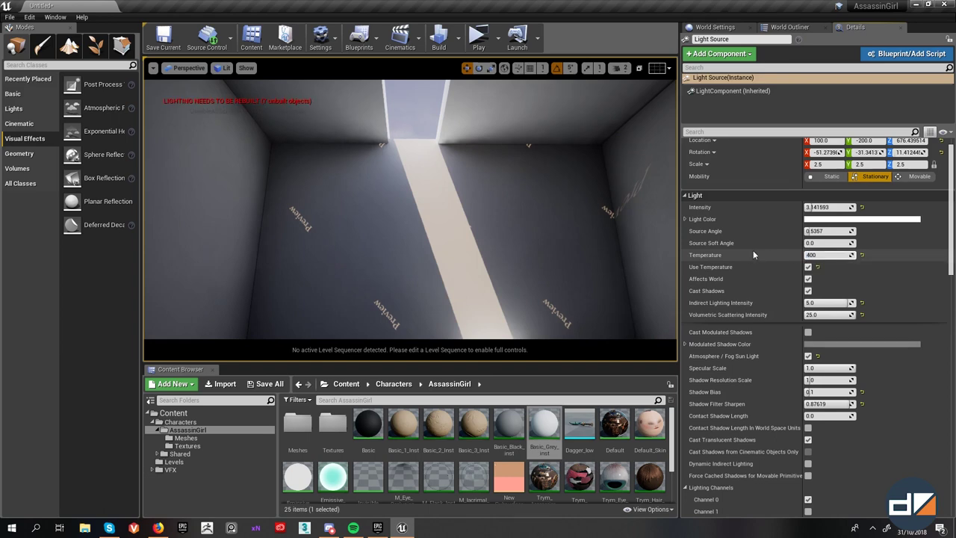
key("Return")
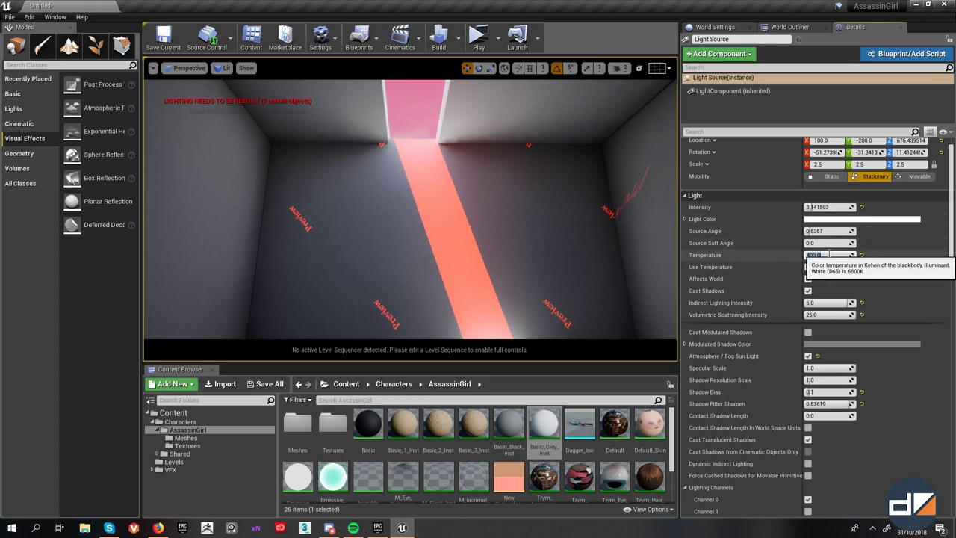
type("45")
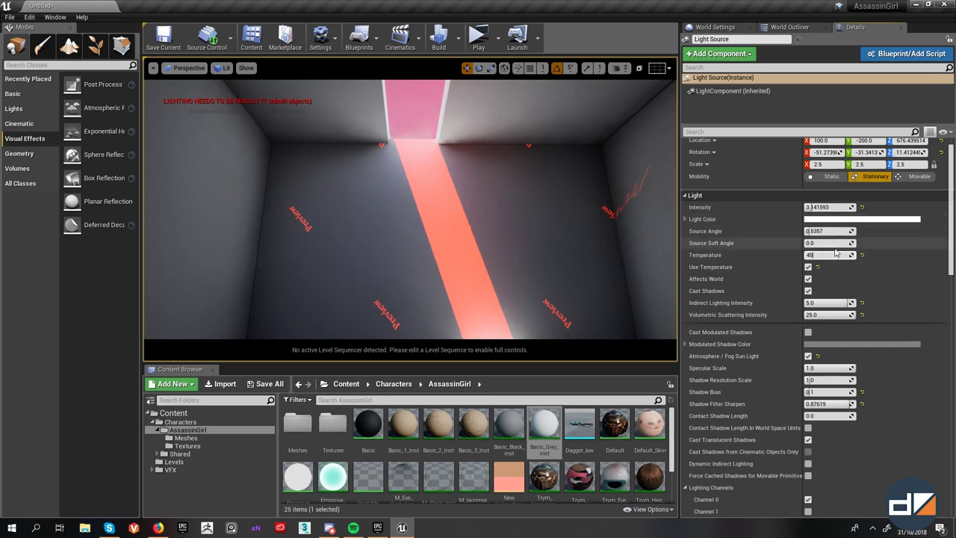
type("00")
key("Return")
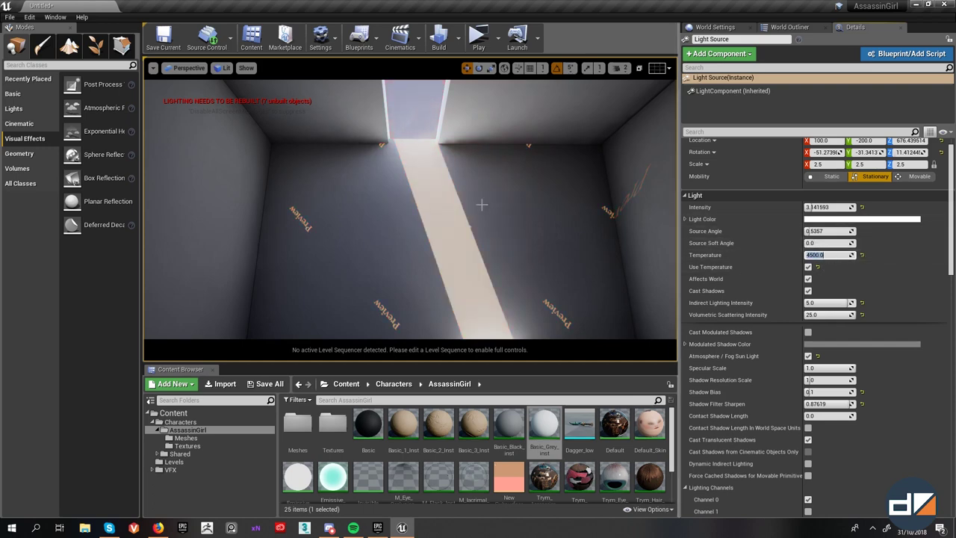
- Check the light strip on the back wall and set the Light Source's Temperature to 4000
right_click_drag(481, 204, 463, 177)
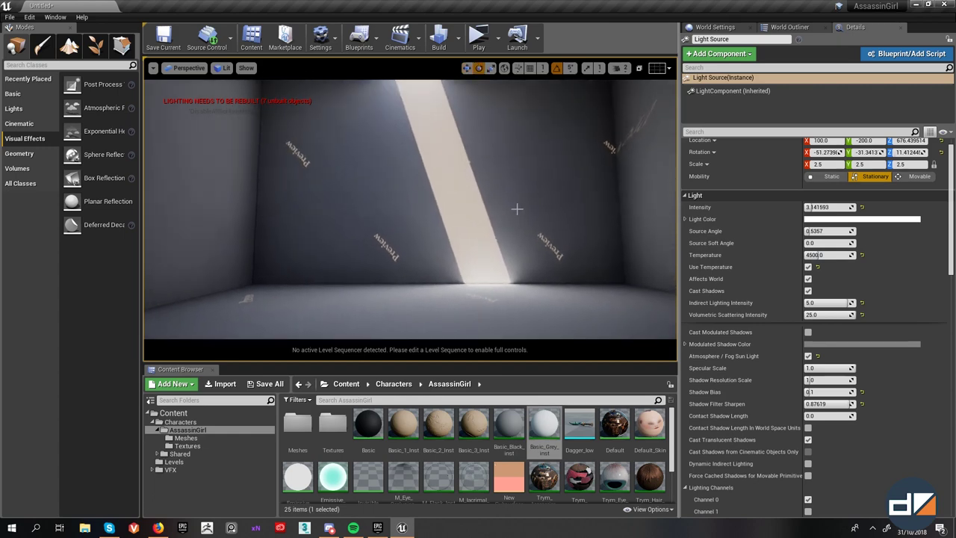
right_click_drag(516, 210, 514, 215)
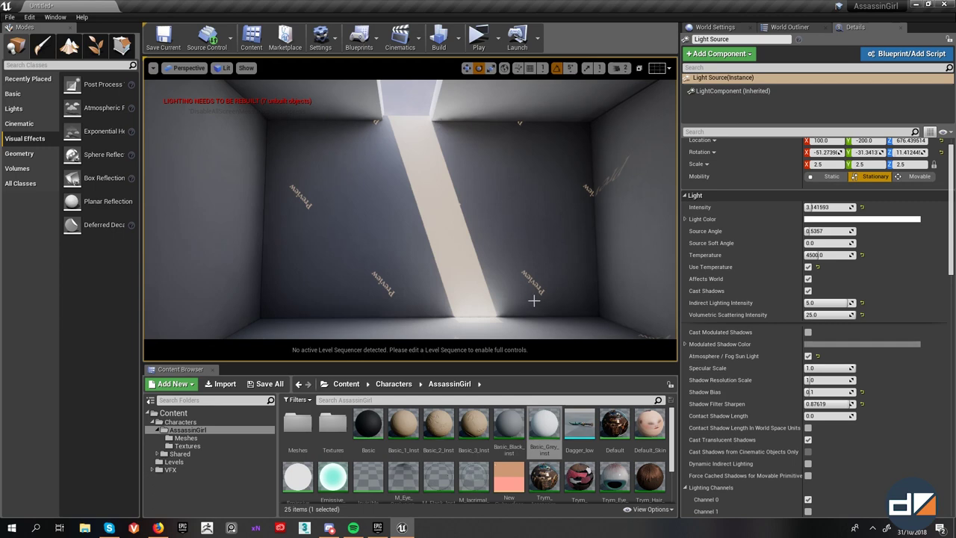
scroll(560, 298, "up", 3)
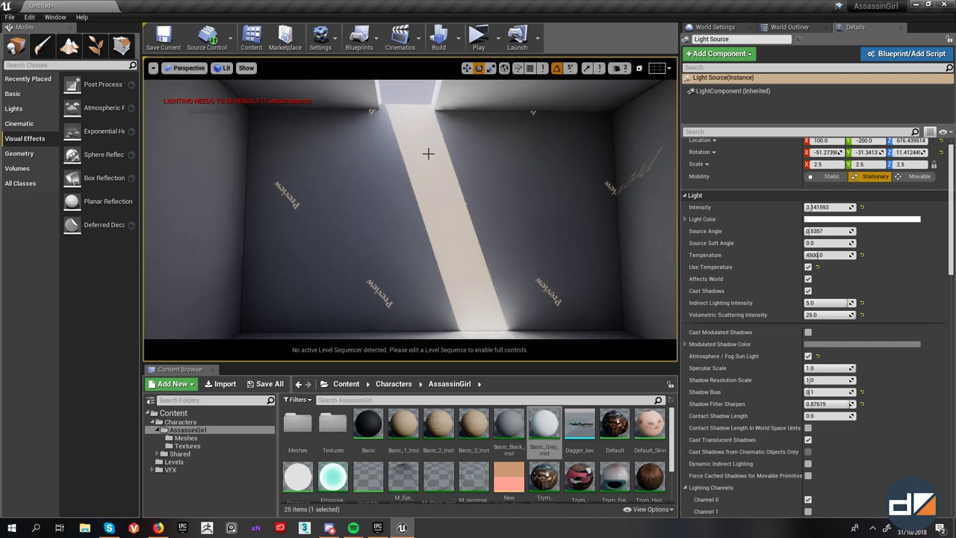
mouse_move(410, 210)
right_mouse_down()
mouse_move(381, 217)
mouse_move(409, 219)
mouse_move(410, 210)
right_mouse_up()
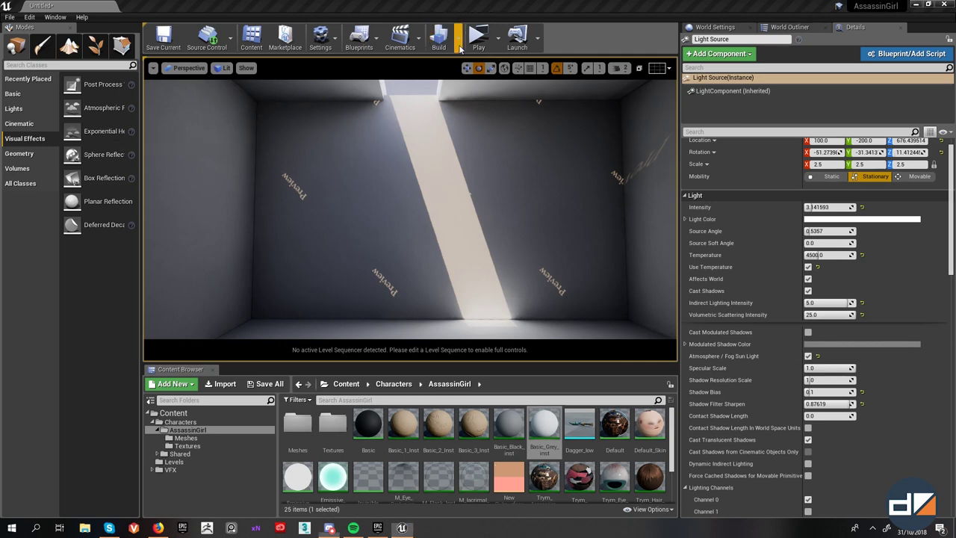
left_click(822, 255)
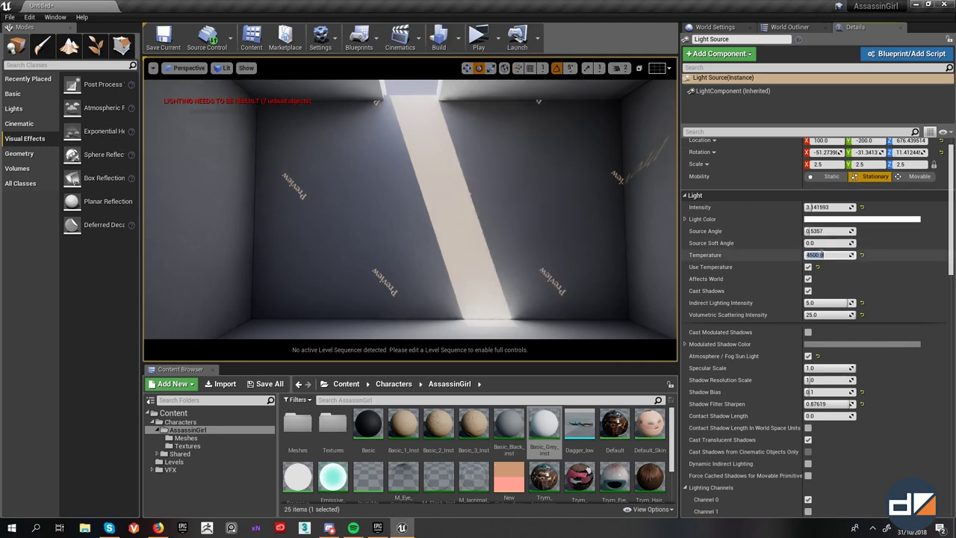
type("4000")
key("Return")
- Lower the Light Source inside the room to a Z location of about 187.8
right_click_drag(489, 206, 486, 192)
key("s")
key("e")
key("s")
right_click_drag(423, 256, 423, 268)
key("w")
left_click_drag(374, 203, 371, 309)
right_click_drag(371, 309, 373, 321)
key("w")
right_click_drag(455, 239, 457, 229)
key("w")
- Rotate the Light Source to about -67.9, -27.3, 24.6 so its beam crosses the back wall more diagonally, and build the lighting
key("e")
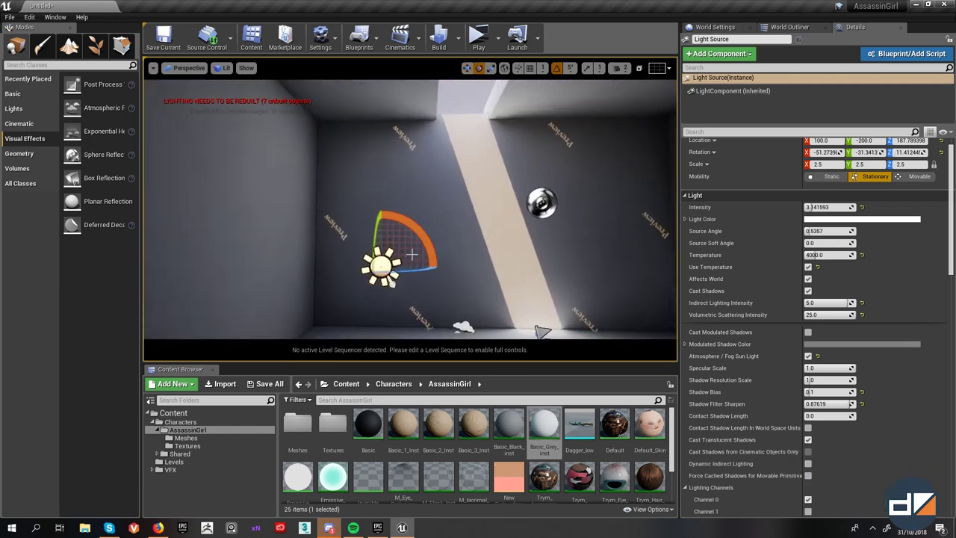
left_click_drag(418, 238, 409, 228)
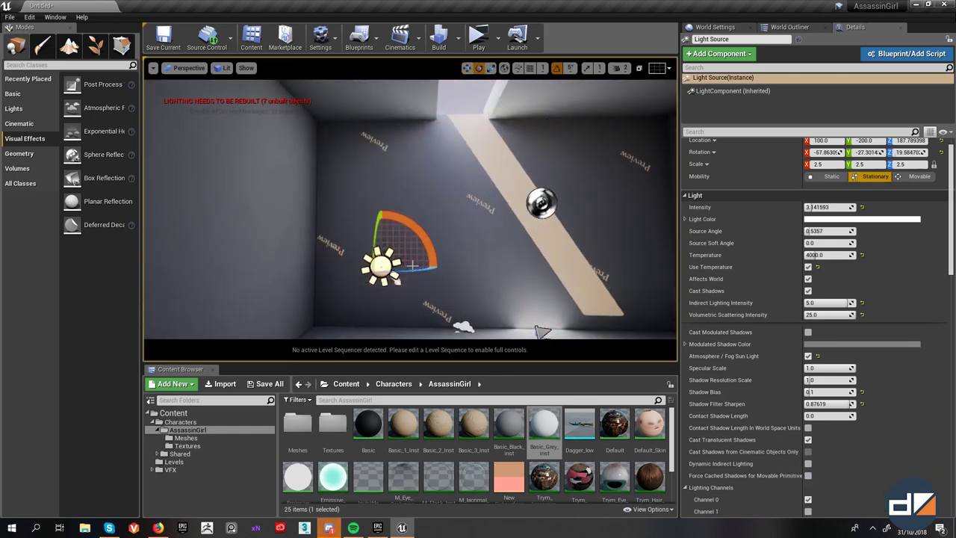
left_click_drag(416, 278, 417, 273)
left_click(458, 36)
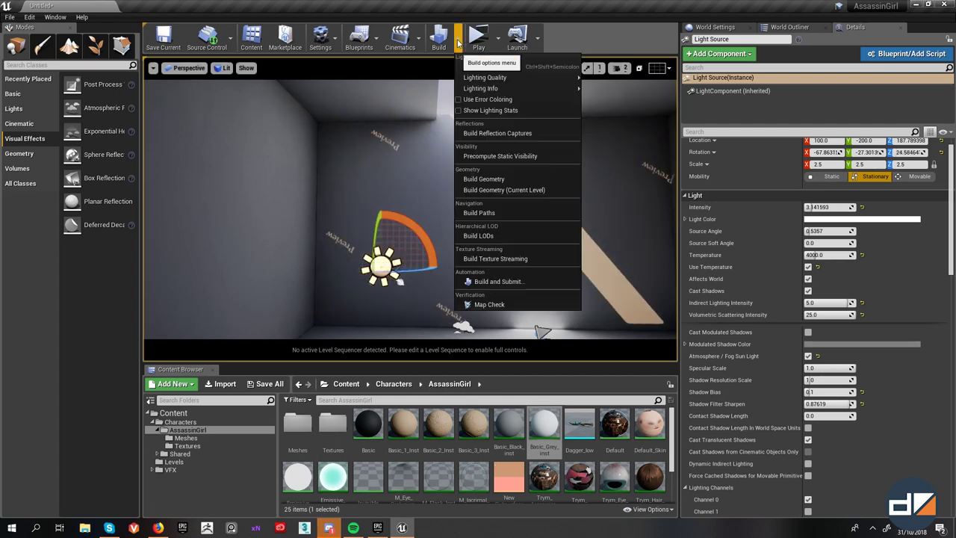
left_click(486, 66)
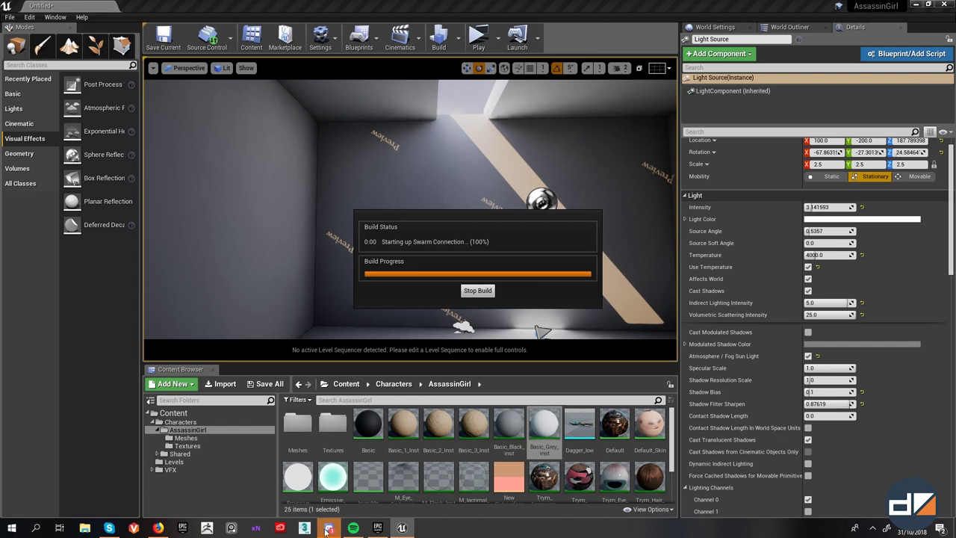
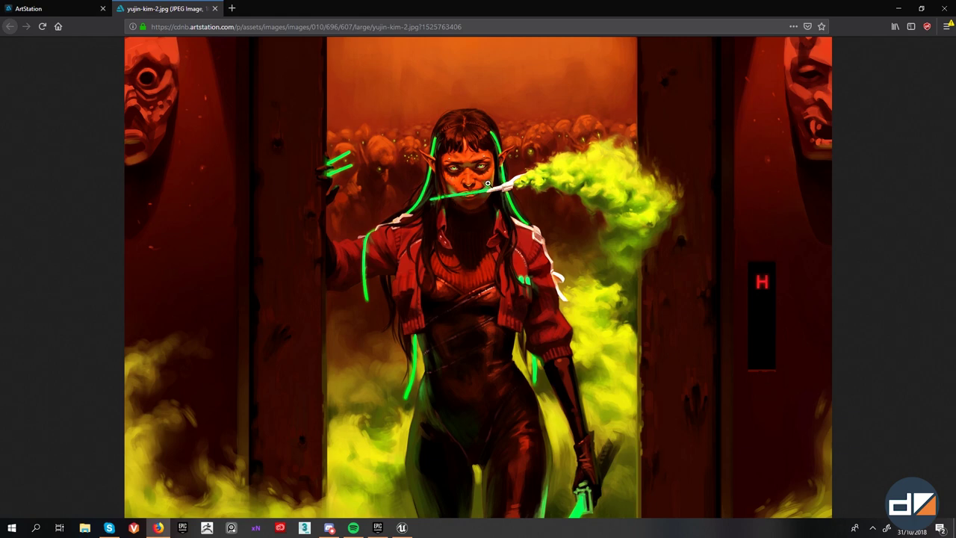
- Enlarge the reference painting in Firefox, examine its coloured lighting on the figure and smoke, and return to the Unreal Editor
left_click(488, 183)
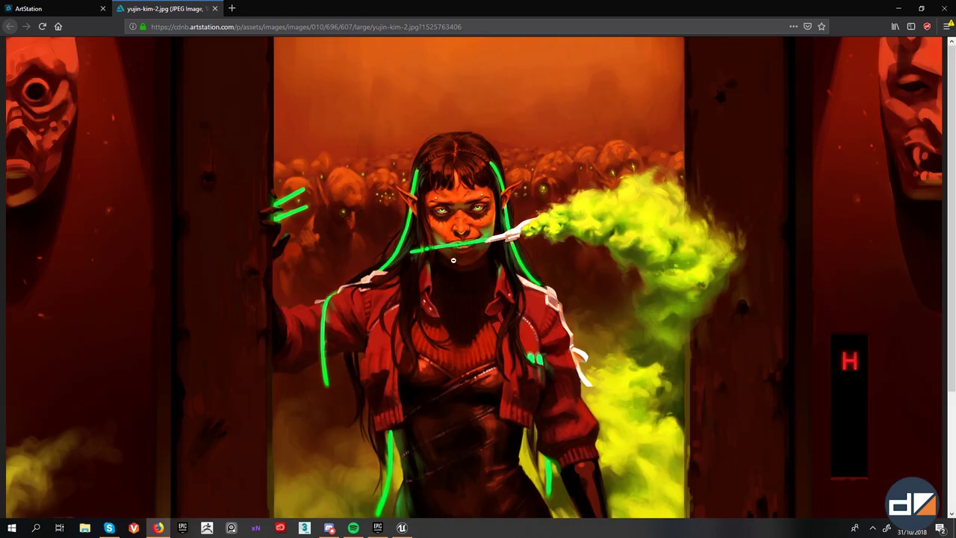
scroll(529, 327, "down", 2)
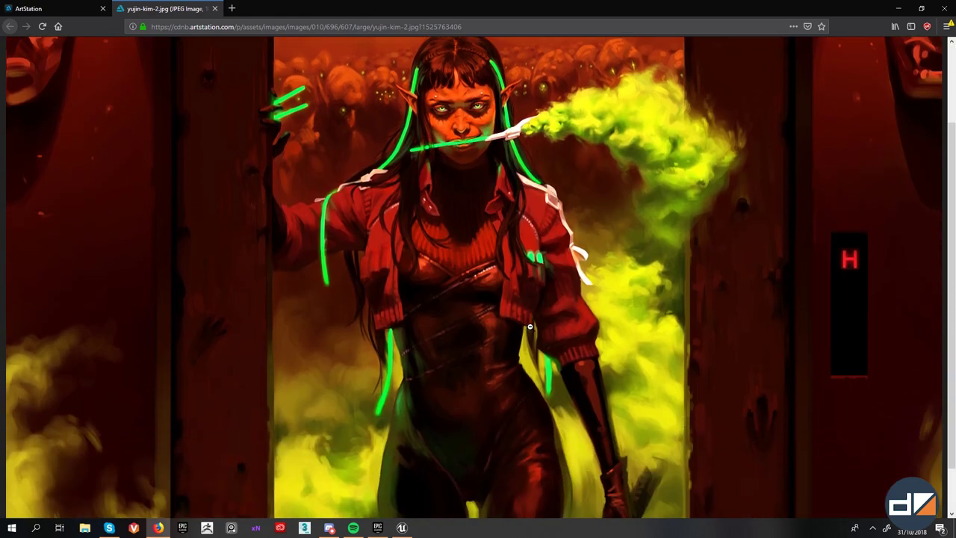
scroll(530, 326, "up", 2)
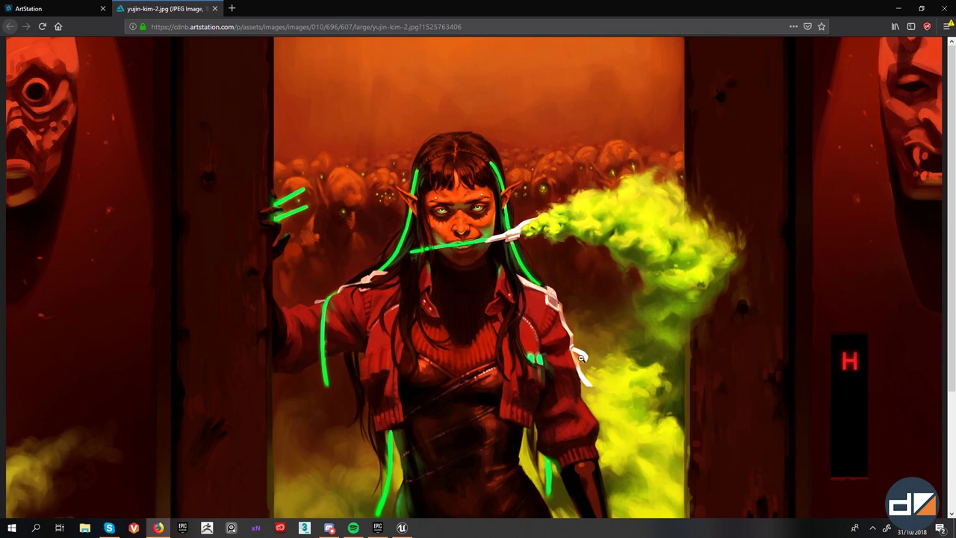
scroll(581, 357, "down", 3)
scroll(536, 235, "up", 2)
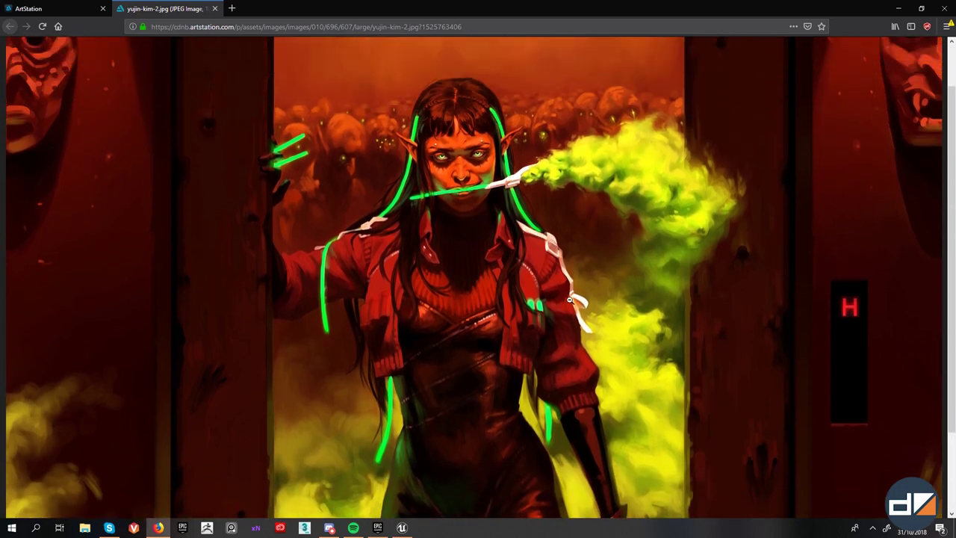
scroll(569, 324, "down", 2)
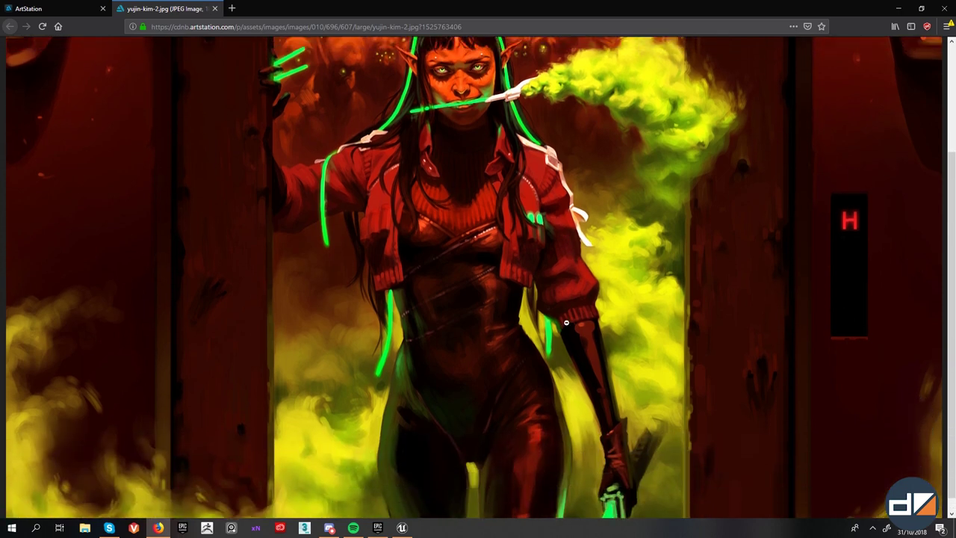
scroll(451, 277, "up", 3)
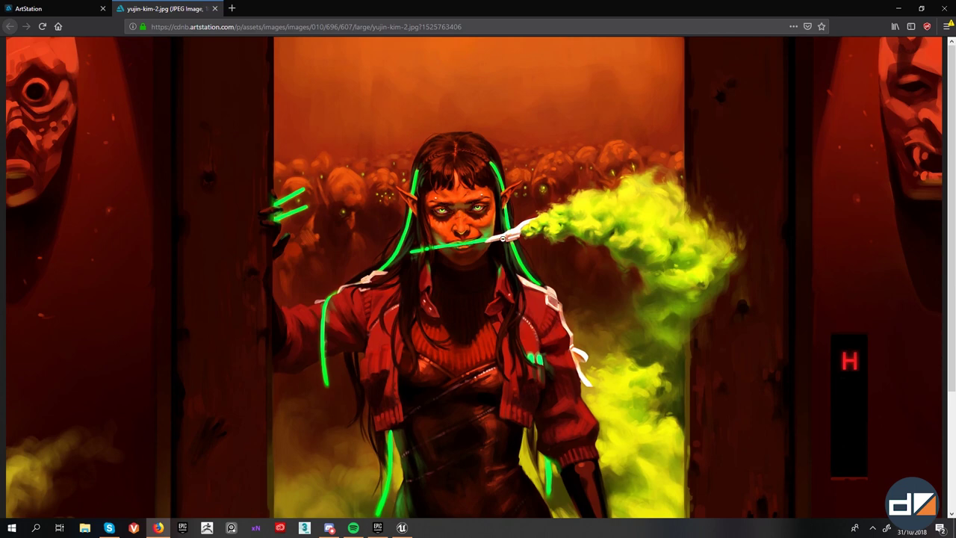
scroll(503, 237, "down", 1)
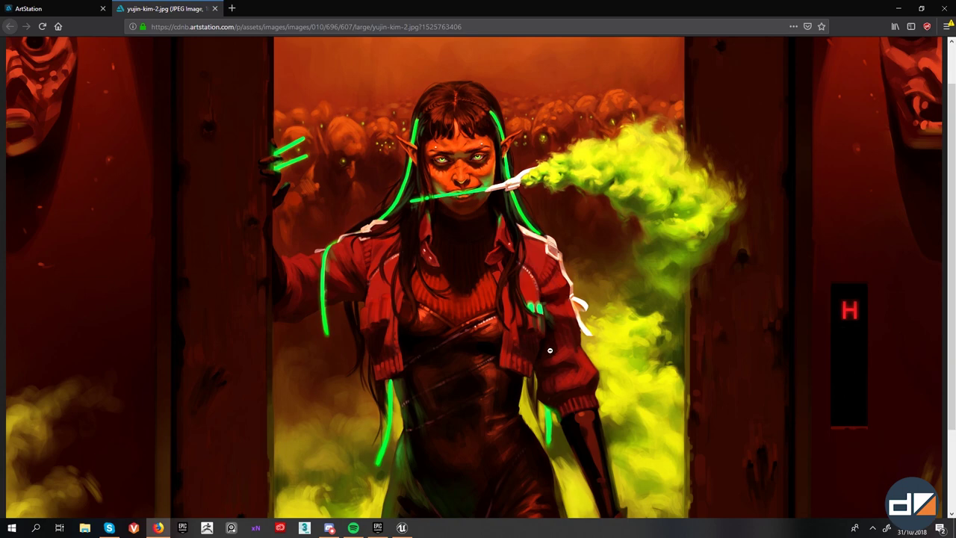
scroll(550, 350, "down", 3)
scroll(550, 350, "up", 4)
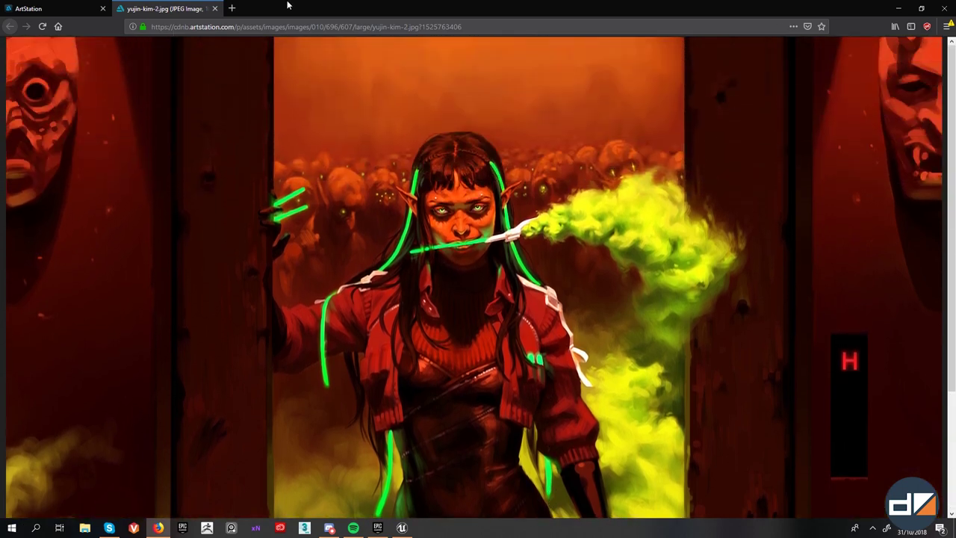
left_click_drag(288, 6, 955, 108)
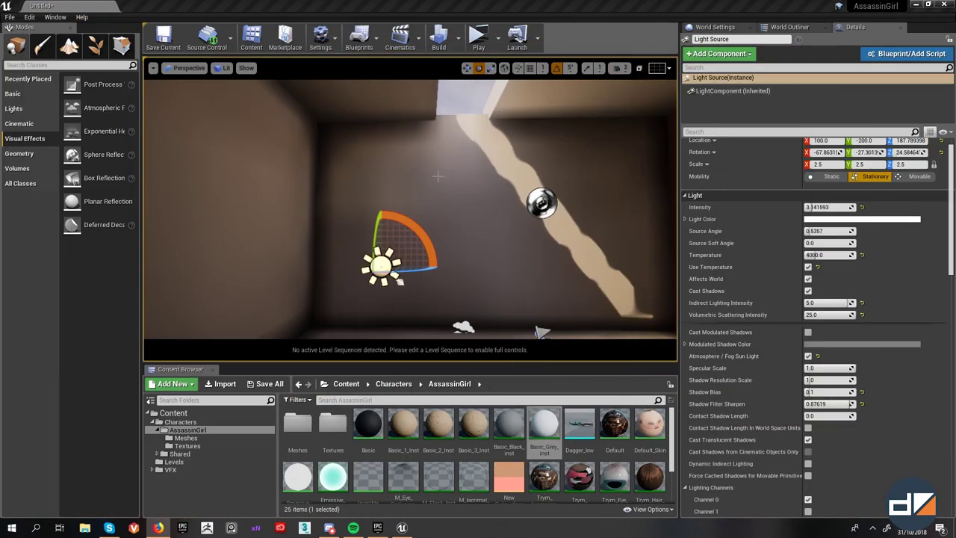
- Examine the rebuilt bounce lighting on the room's walls, floor and roof gap from several angles
mouse_move(451, 175)
right_mouse_down()
mouse_move(476, 208)
mouse_move(482, 182)
mouse_move(480, 203)
mouse_move(498, 215)
mouse_move(472, 113)
mouse_move(443, 197)
mouse_move(459, 184)
mouse_move(450, 195)
mouse_move(450, 183)
right_mouse_up()
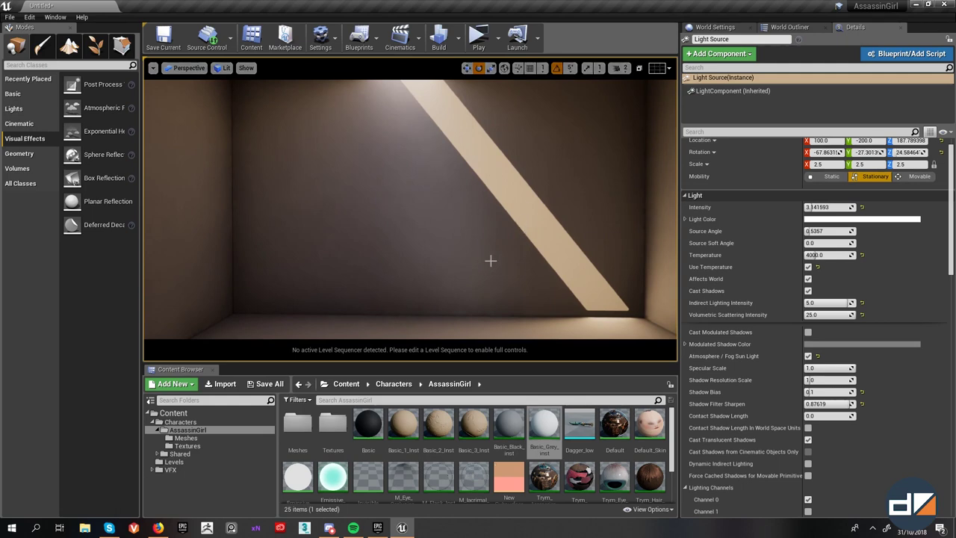
scroll(488, 258, "down", 3)
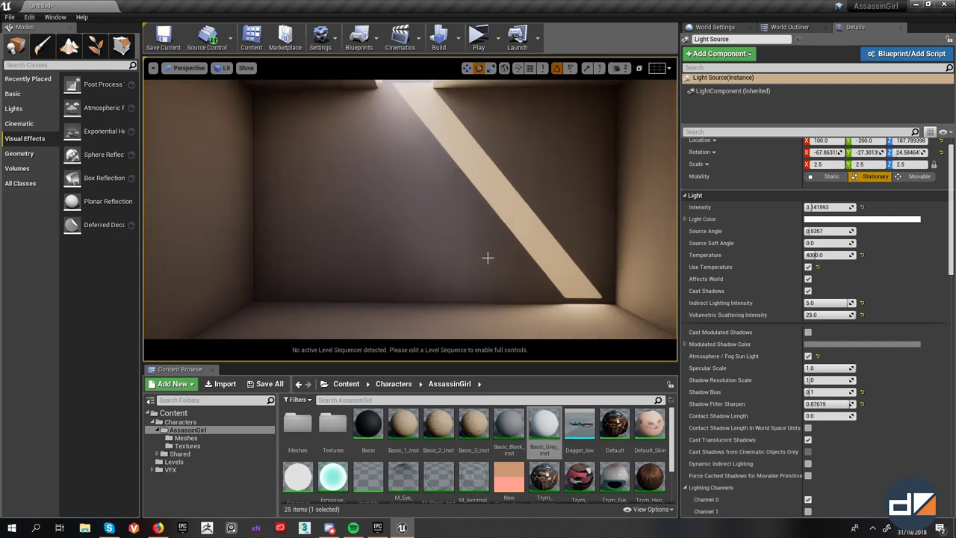
mouse_move(489, 267)
right_mouse_down()
mouse_move(489, 180)
mouse_move(491, 267)
right_mouse_up()
right_click_drag(492, 334, 493, 366)
mouse_move(491, 299)
right_mouse_down()
mouse_move(484, 344)
mouse_move(484, 250)
mouse_move(486, 295)
right_mouse_up()
right_click_drag(499, 359, 499, 356)
right_click_drag(466, 253, 466, 253)
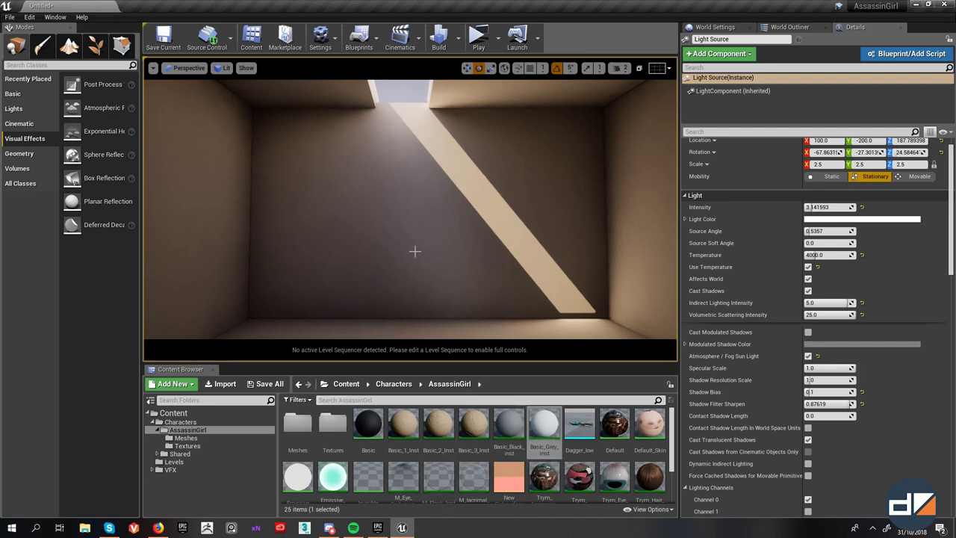
right_click_drag(410, 224, 410, 225)
right_click_drag(466, 253, 466, 253)
- Open the Teaser level from the Levels folder
left_click(8, 16)
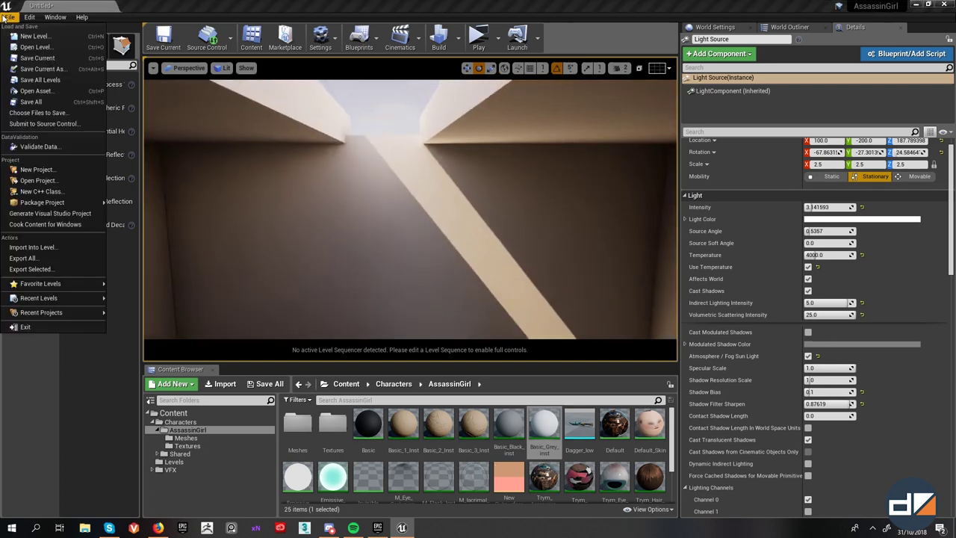
left_click(36, 47)
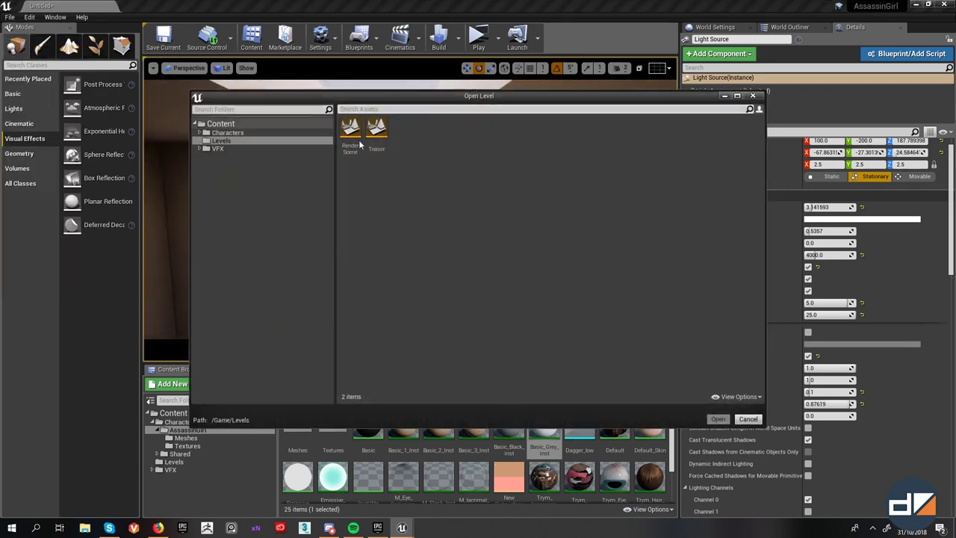
left_click(383, 149)
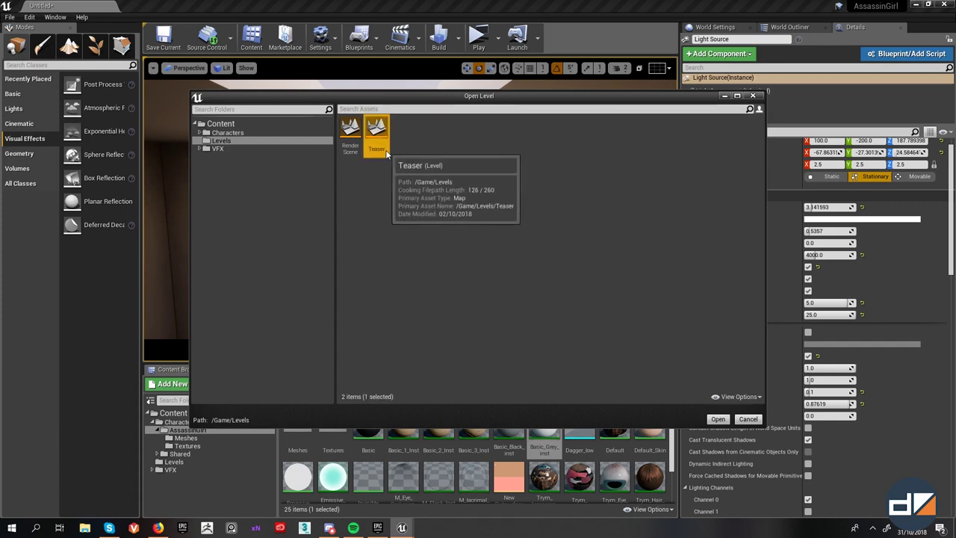
left_click(718, 419)
left_click(571, 355)
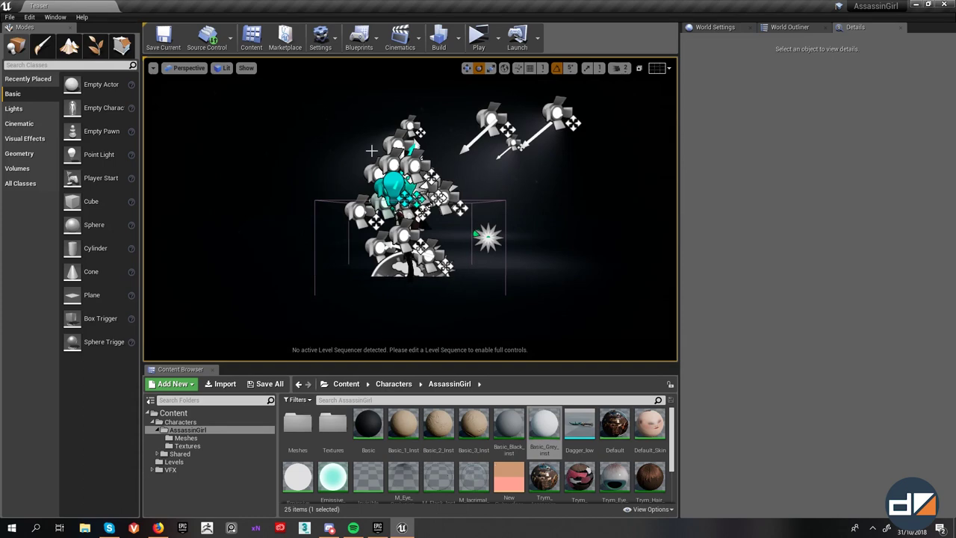
- Make the viewport full screen and set its Field of View to 28
key("F11")
left_click(8, 11)
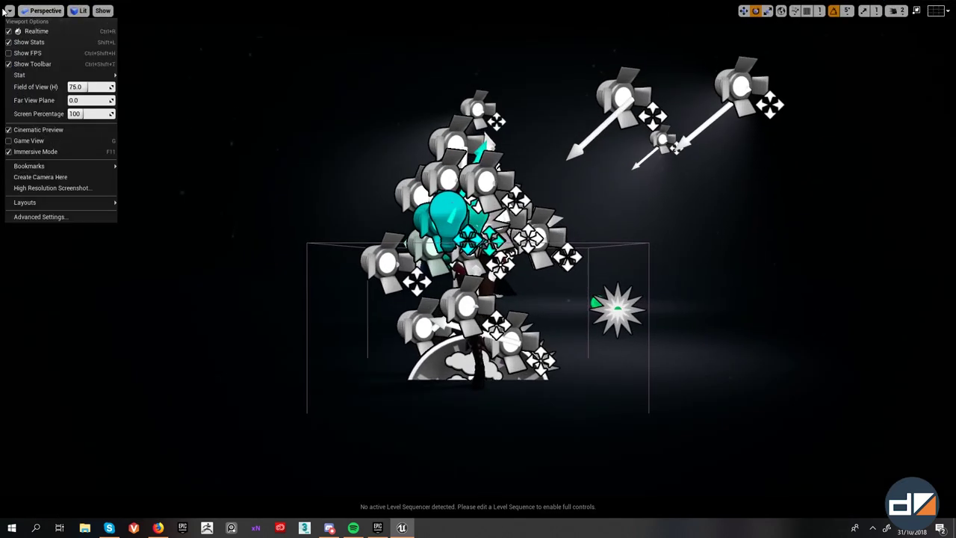
left_click(92, 89)
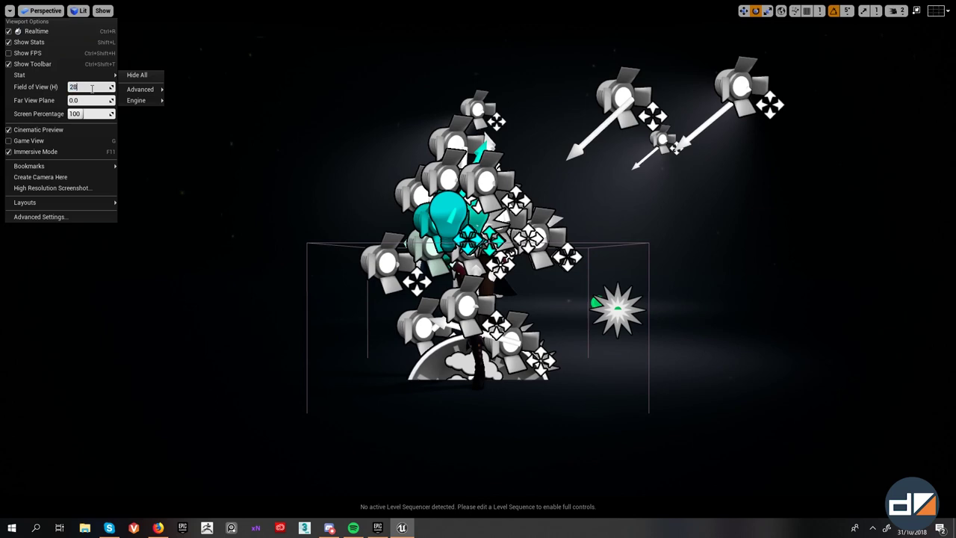
key("Return")
- Select the assassin character mesh, hide the light icons with Game View and leave full screen
left_click(405, 222)
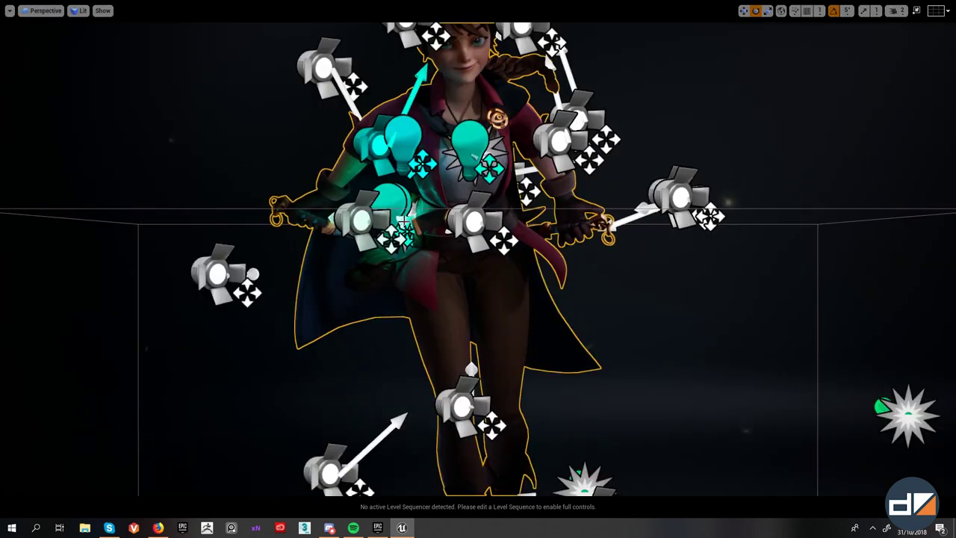
key("g")
key("F11")
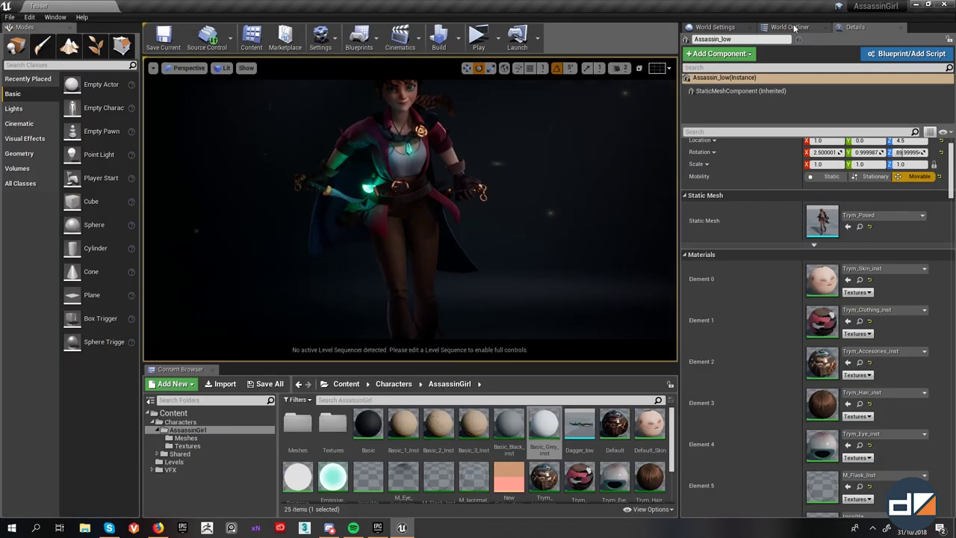
- Hide the Background_Lights, Fill_Lights and Rim_Lights folders and the Key_Light, and select the character mesh in the viewport
left_click(794, 28)
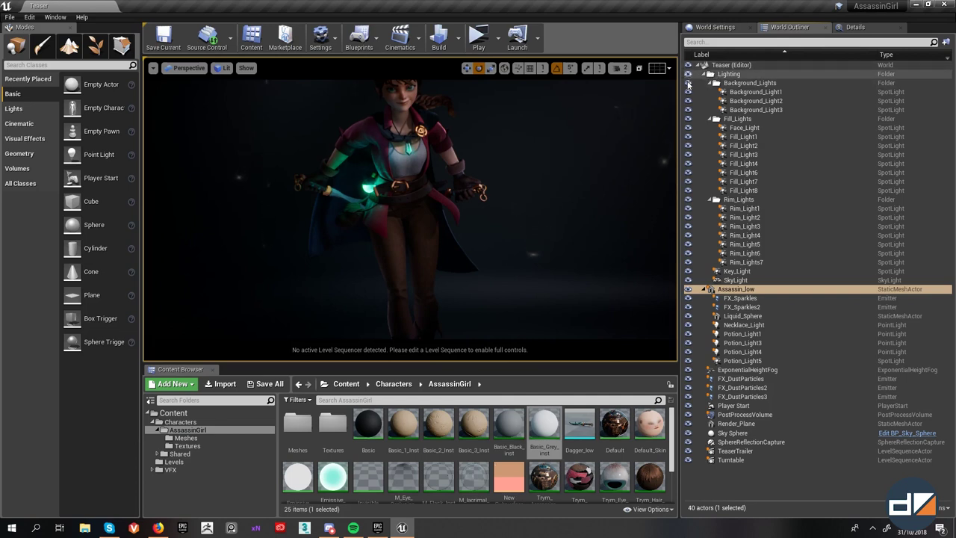
left_click(688, 83)
left_click(688, 119)
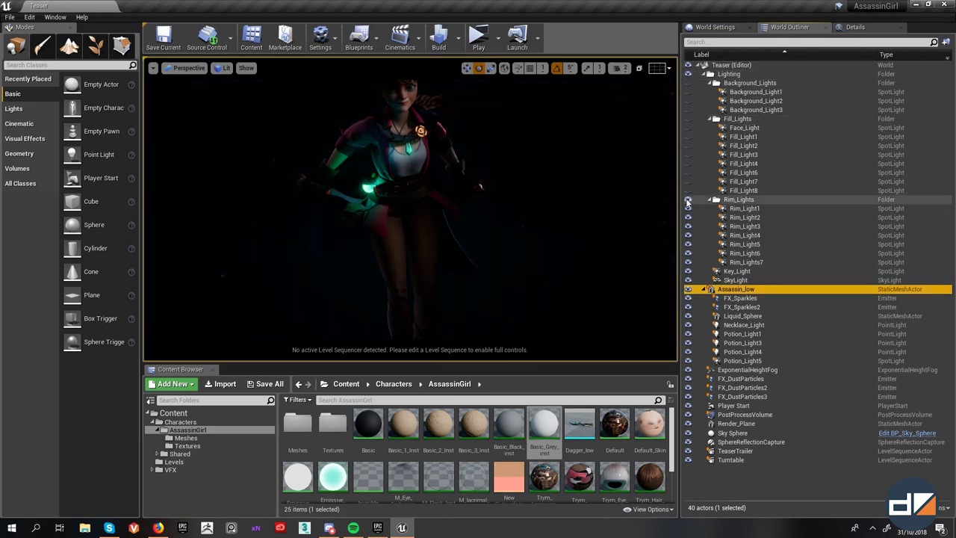
left_click(688, 200)
left_click(688, 272)
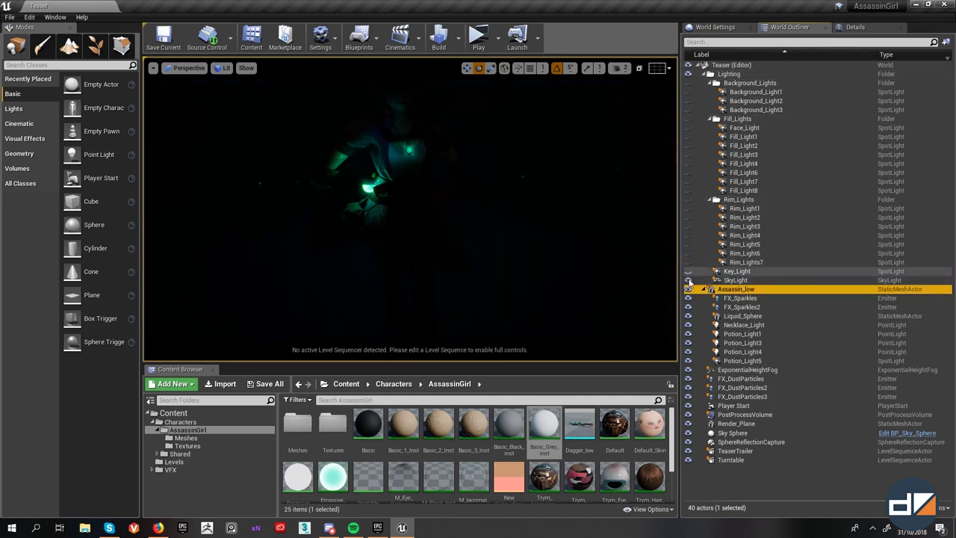
left_click(688, 280)
left_click(391, 231)
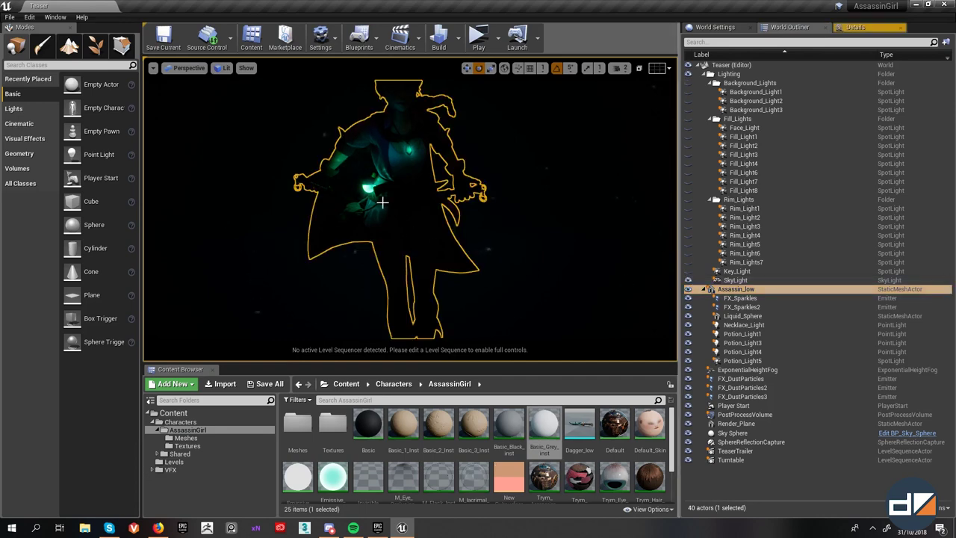
- View the character full screen, compare the scene with and without editor icons, and select the point light at her necklace
key("F11")
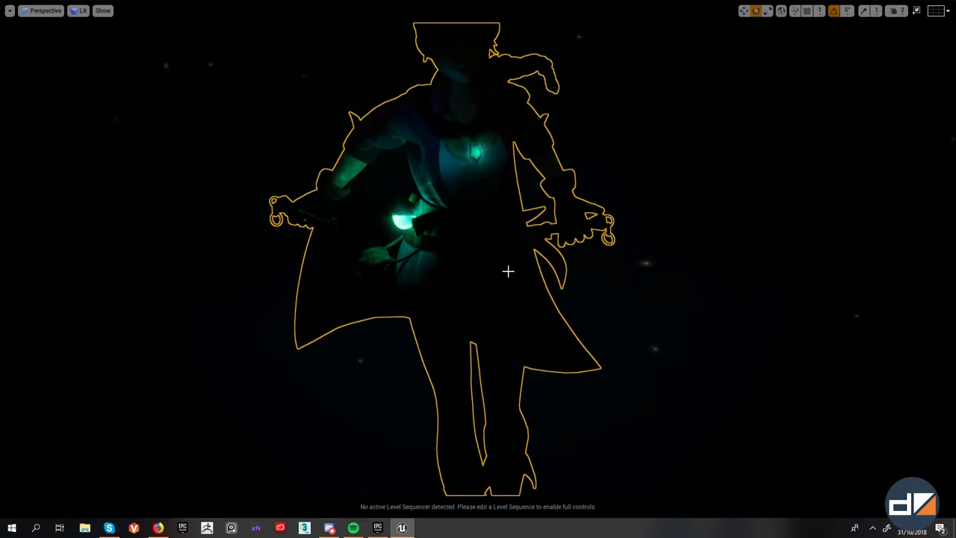
right_click_drag(490, 224, 490, 224)
key("g")
key("g")
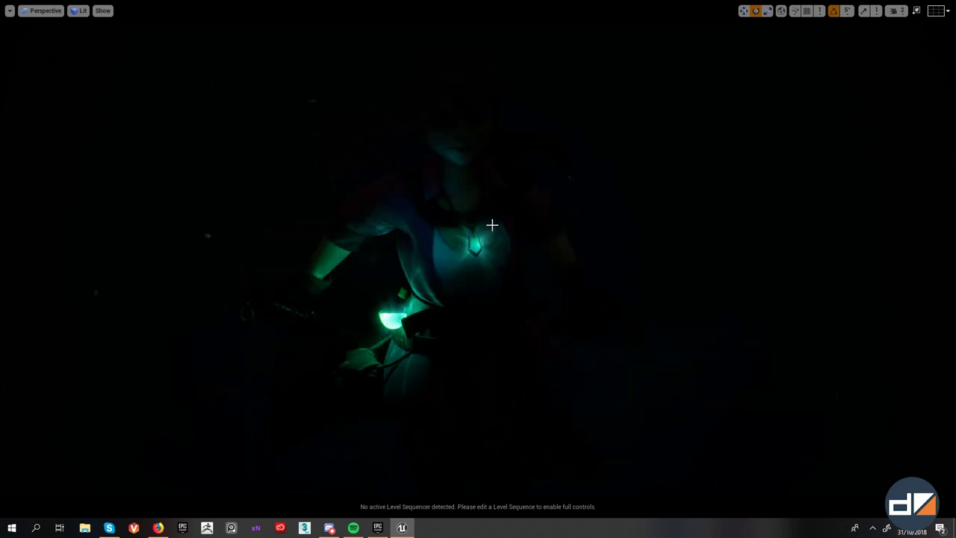
key("g")
left_click(475, 237)
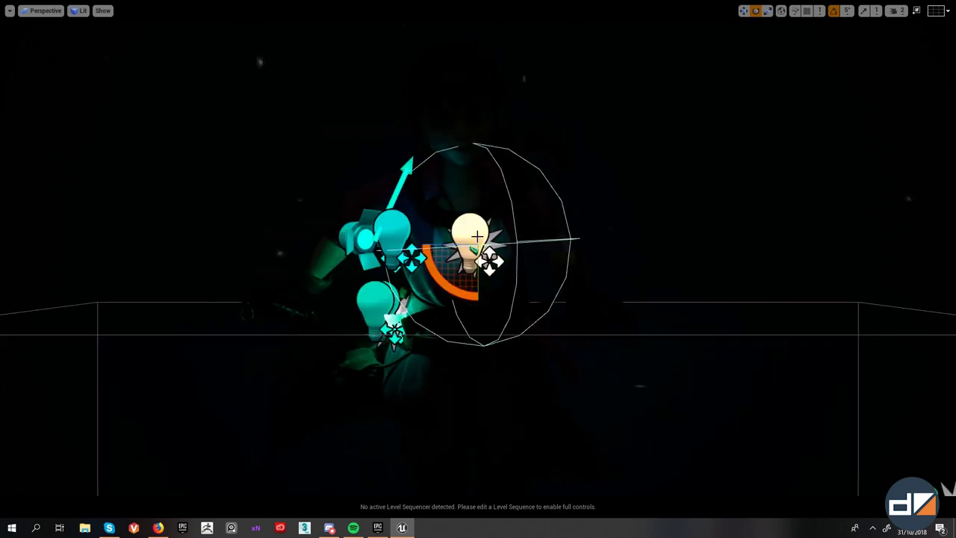
- Examine the necklace light's properties, from its intensity and colour down to the light function and light profile settings
key("F11")
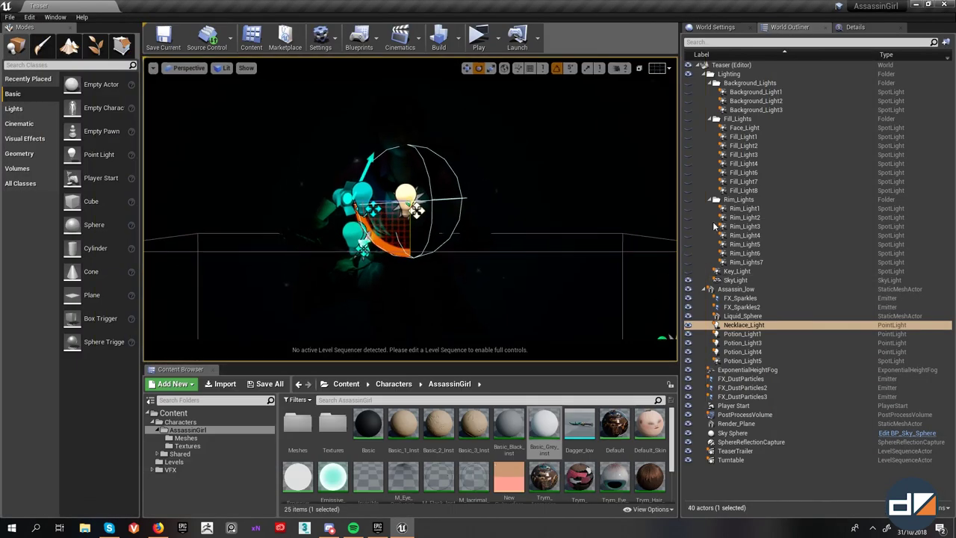
left_click(852, 26)
scroll(795, 299, "down", 3)
scroll(795, 296, "up", 3)
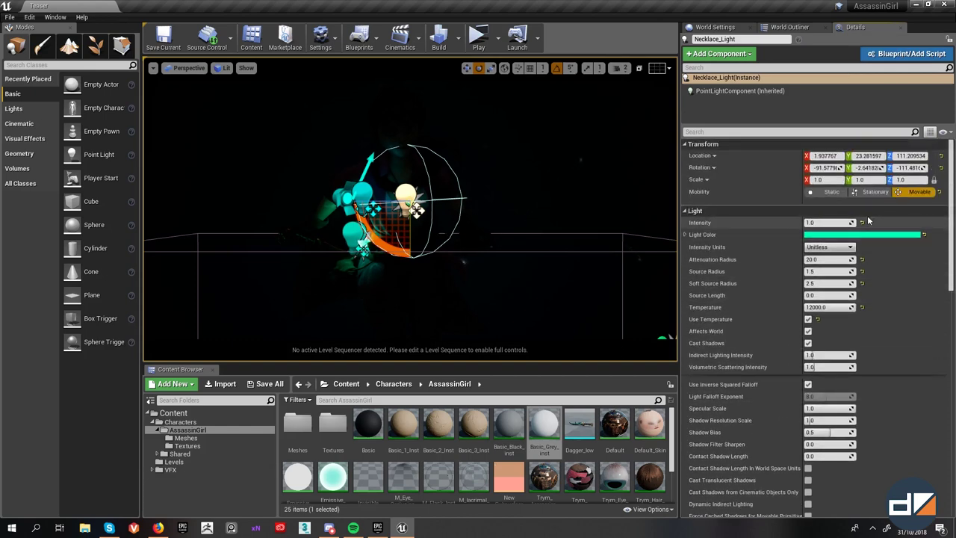
scroll(783, 351, "down", 6)
scroll(786, 373, "down", 3)
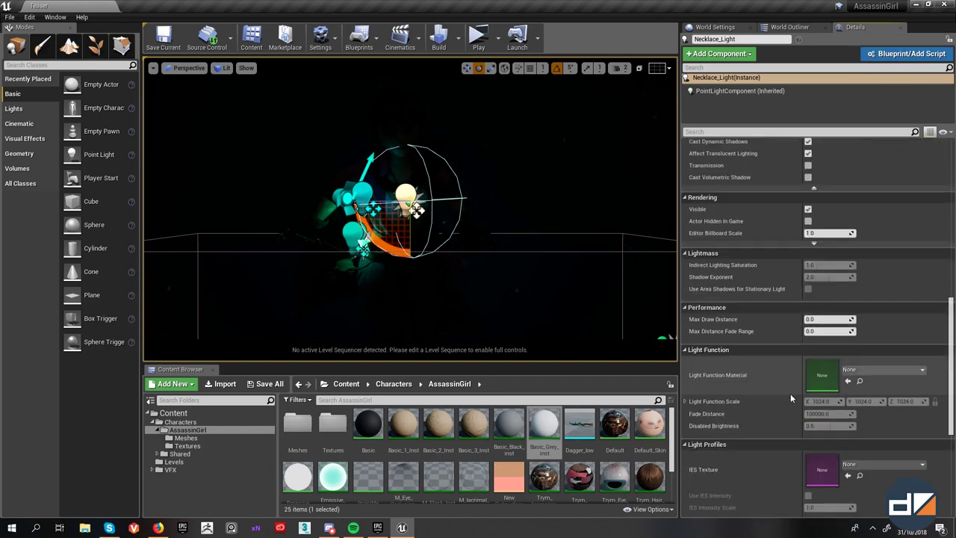
- Compare the light function material of Potion_Light1, Potion_Light5 and Potion_Light3 by selecting each light in the scene
left_click(352, 229)
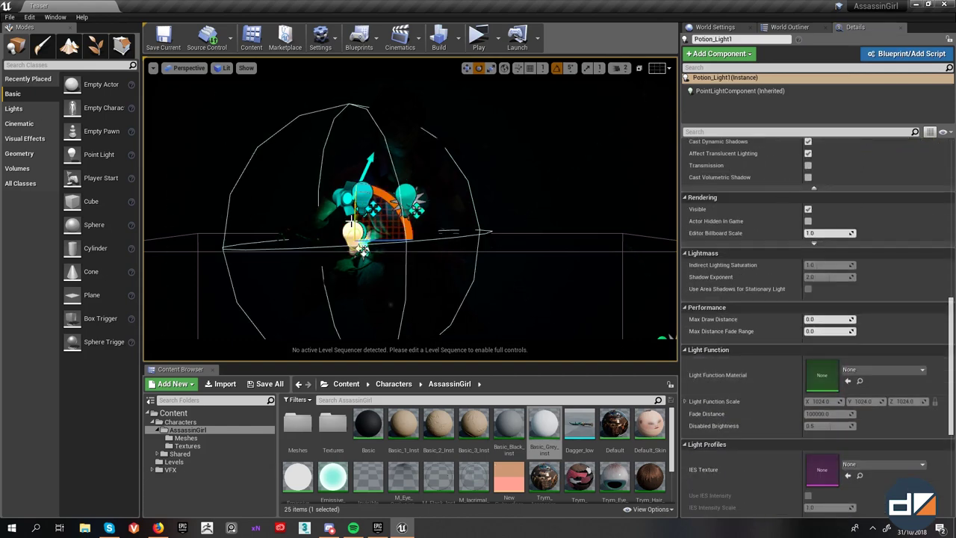
left_click(346, 196)
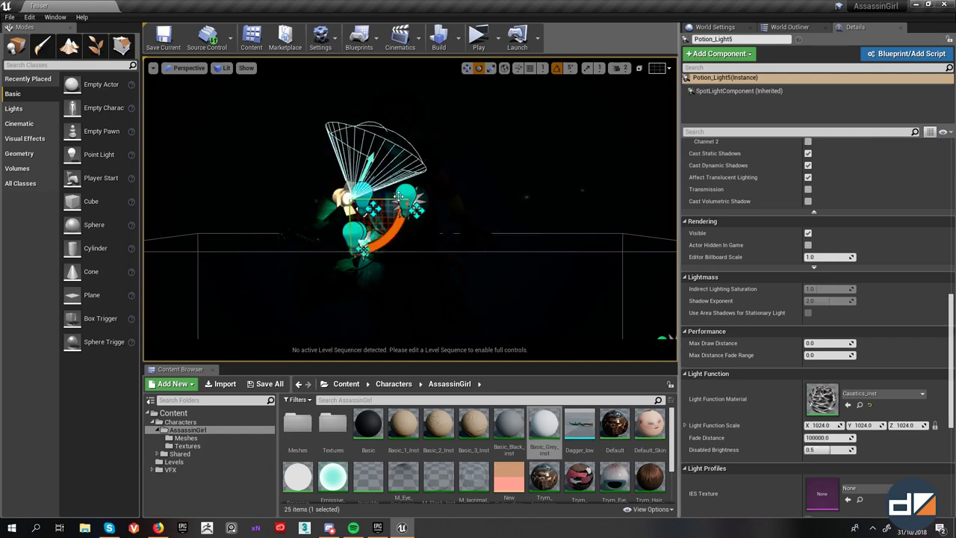
left_click(364, 227)
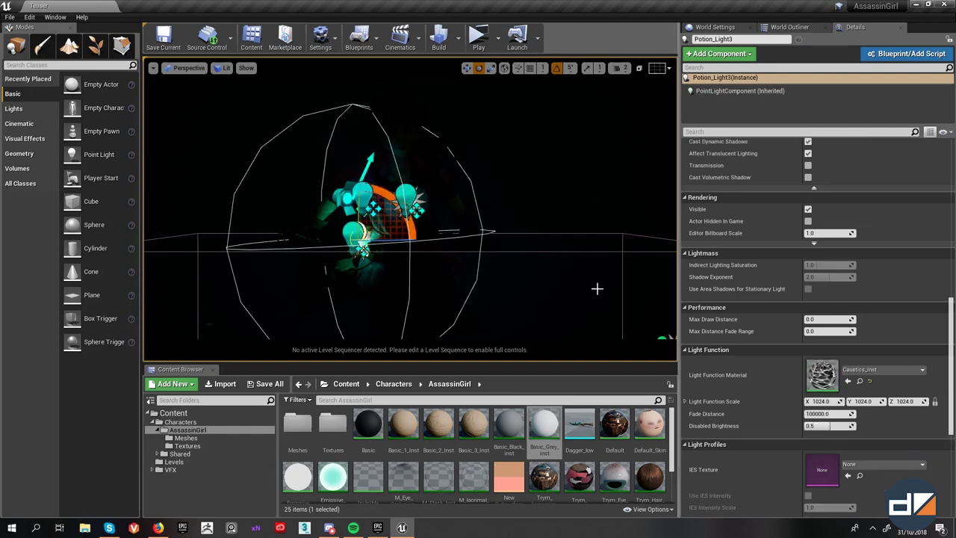
- Try moving Potion_Light3 in the full-screen view with the editor icons hidden, and undo the move
key("F11")
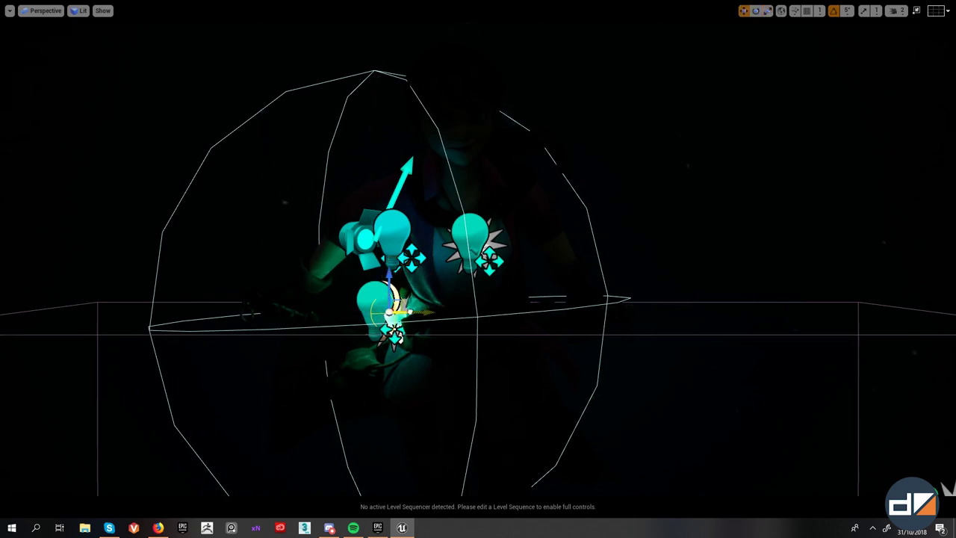
key("g")
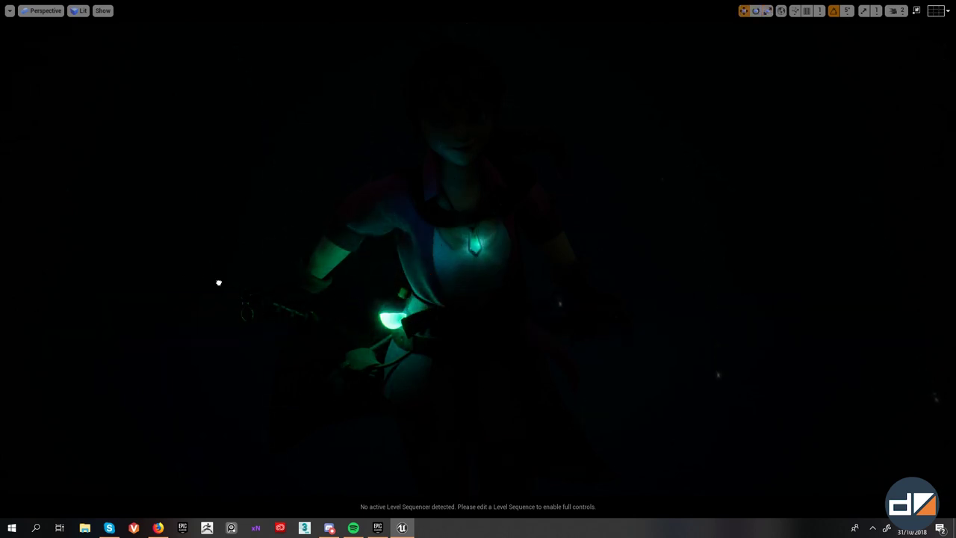
left_click(355, 305)
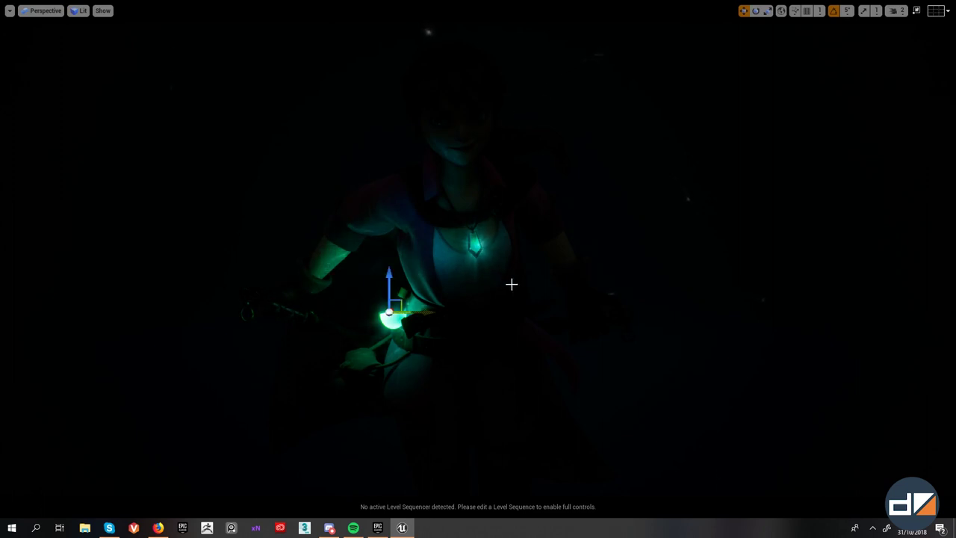
key("ctrl+z")
key("F11")
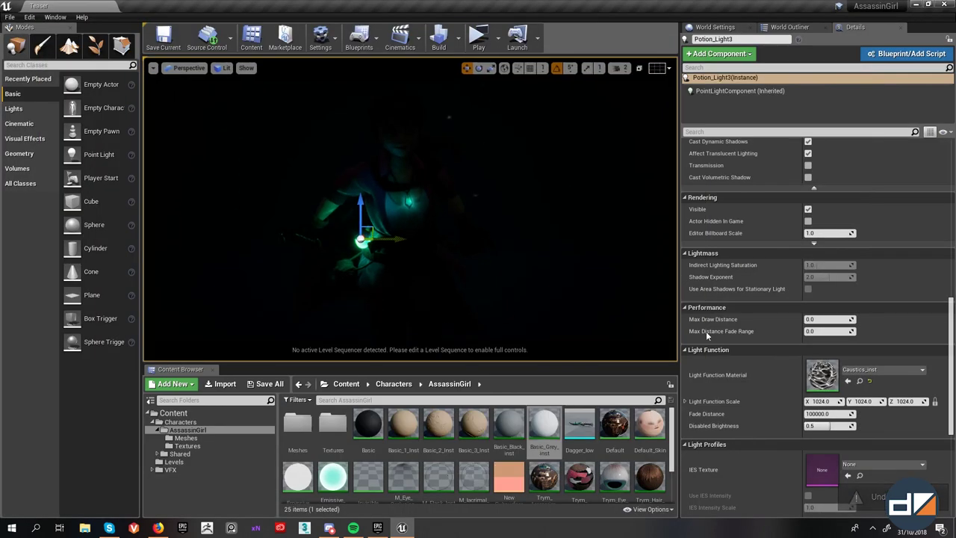
- Hide all the potion lights, Necklace_Light, Liquid_Sphere and both sparkle emitters attached to the character
left_click(789, 27)
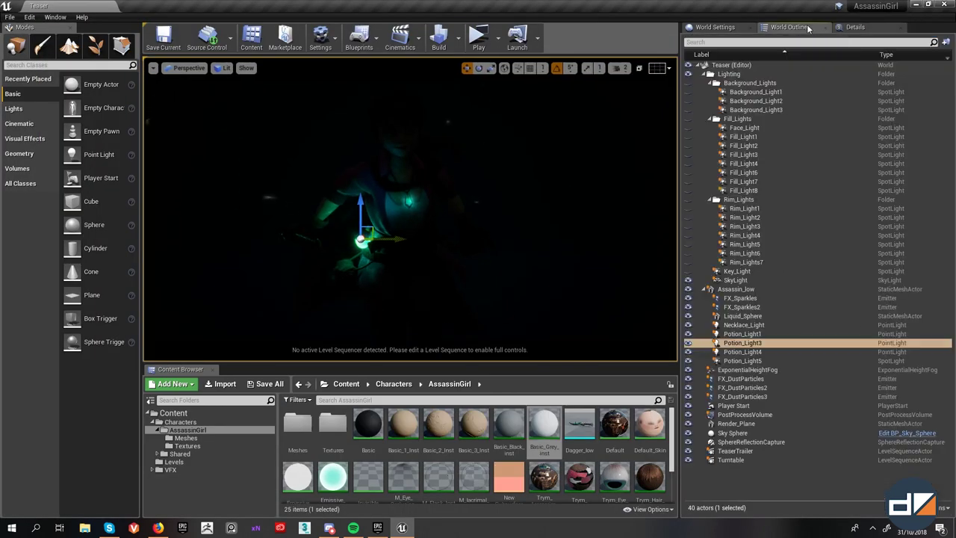
left_click(688, 343)
left_click(688, 325)
left_click(688, 316)
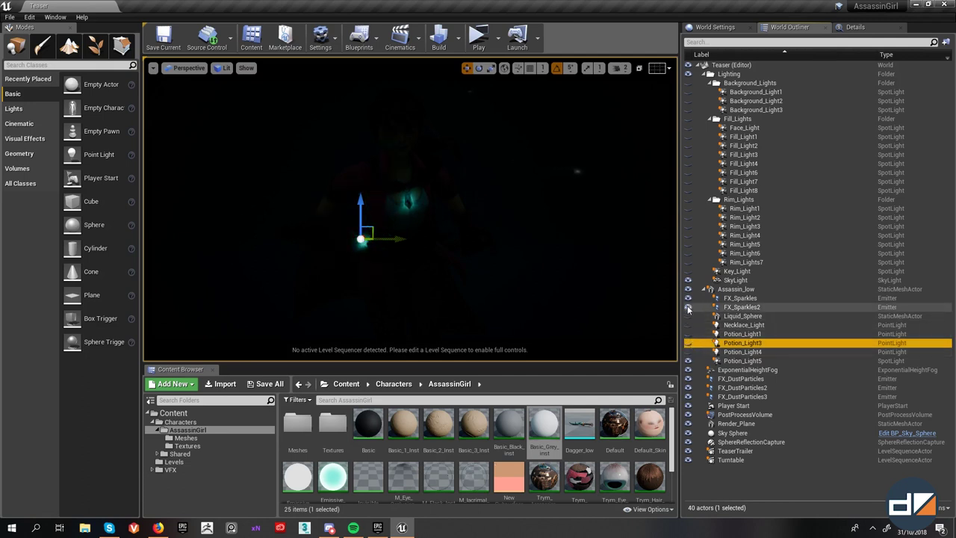
left_click(688, 298)
left_click(688, 307)
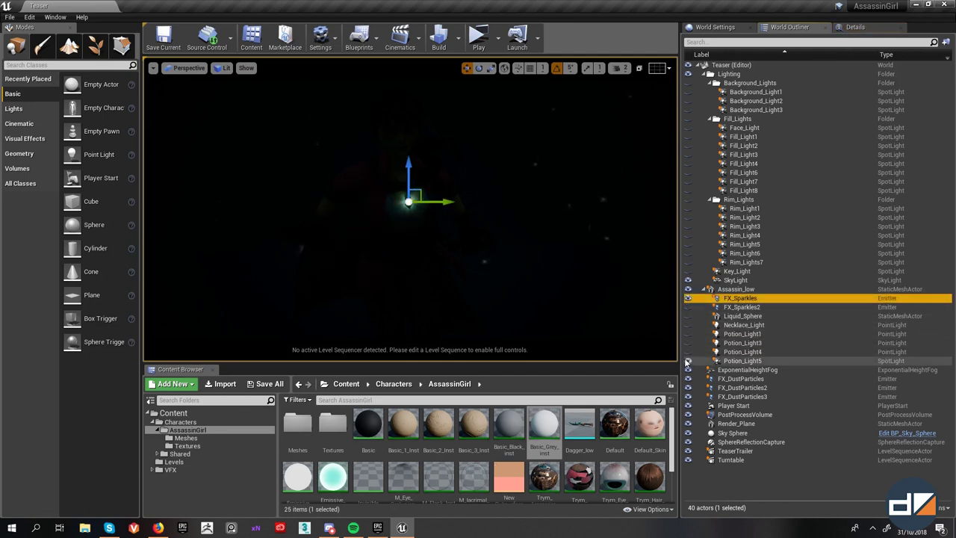
left_click(689, 298)
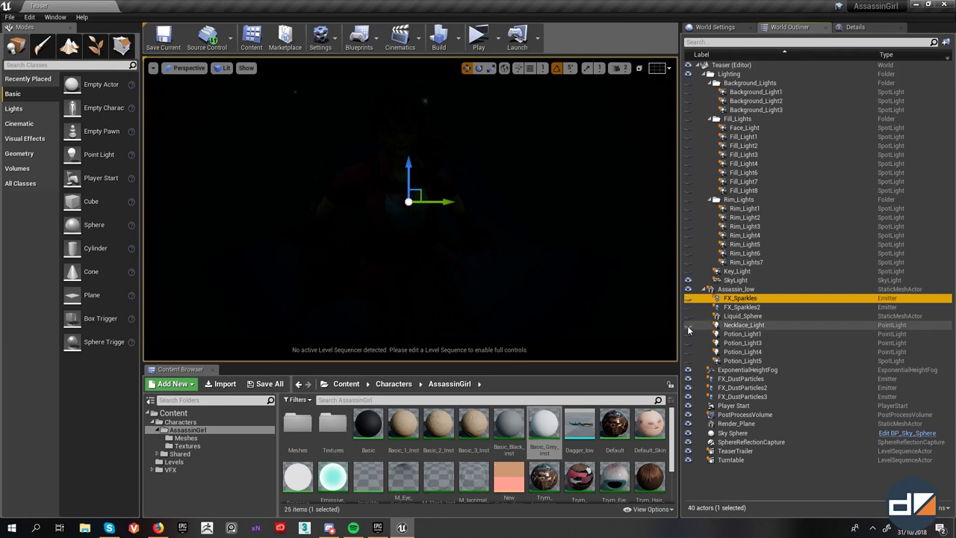
- Preview Potion_Light1 on its own, and switch to showing only Potion_Light3
left_click(688, 333)
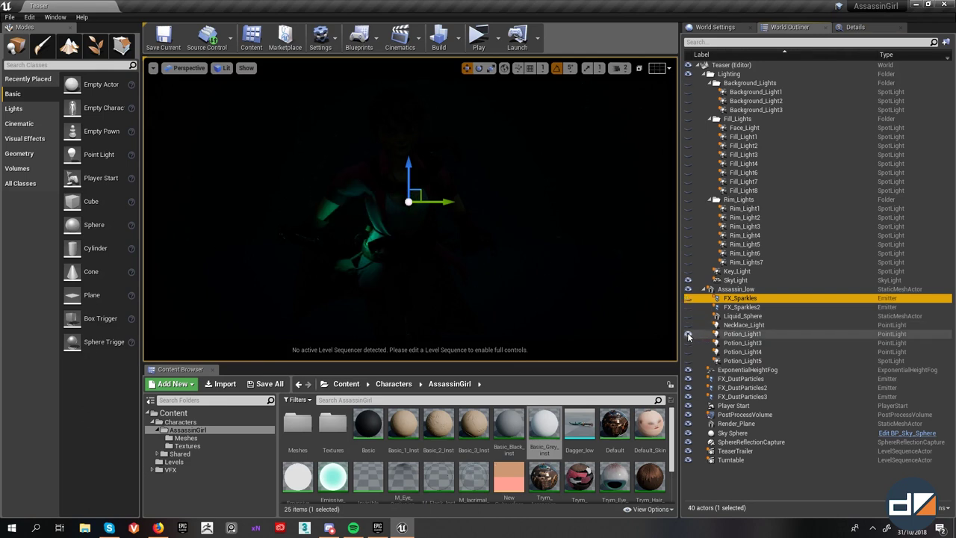
left_click(688, 334)
left_click(688, 342)
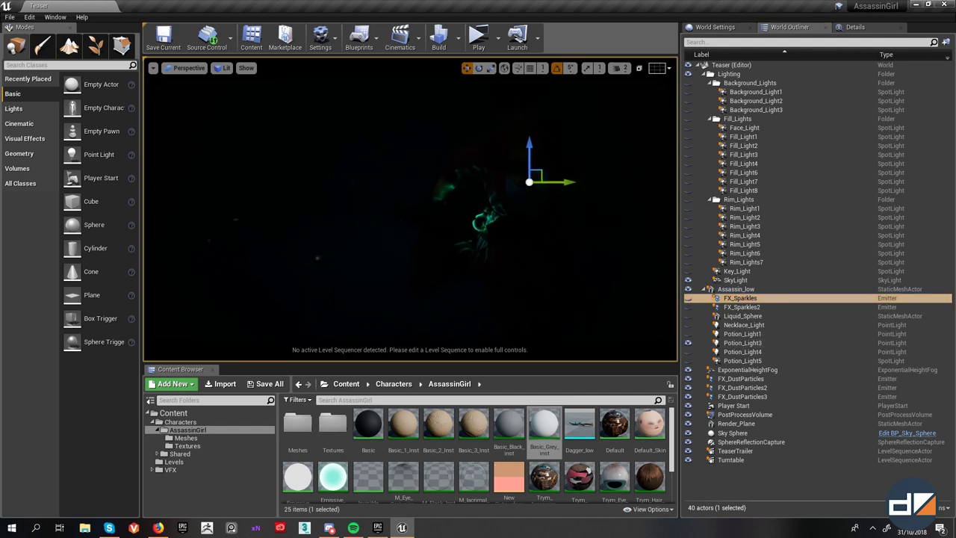
- Select Potion_Light3 and inspect its caustic pattern around the potion bottle up close, with the light's icon and range displayed
right_click_drag(418, 216, 448, 216)
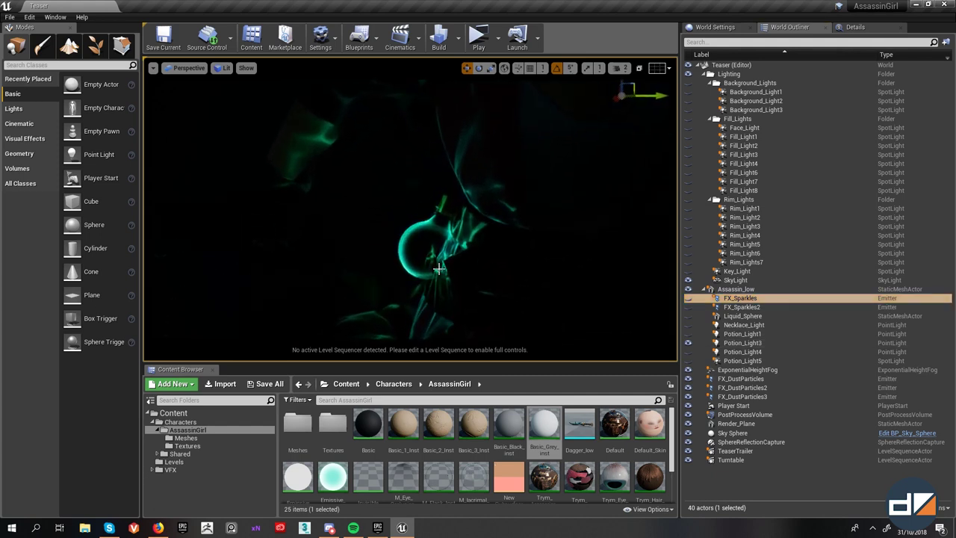
left_click(733, 344)
right_click_drag(452, 265, 447, 282)
key("g")
key("f")
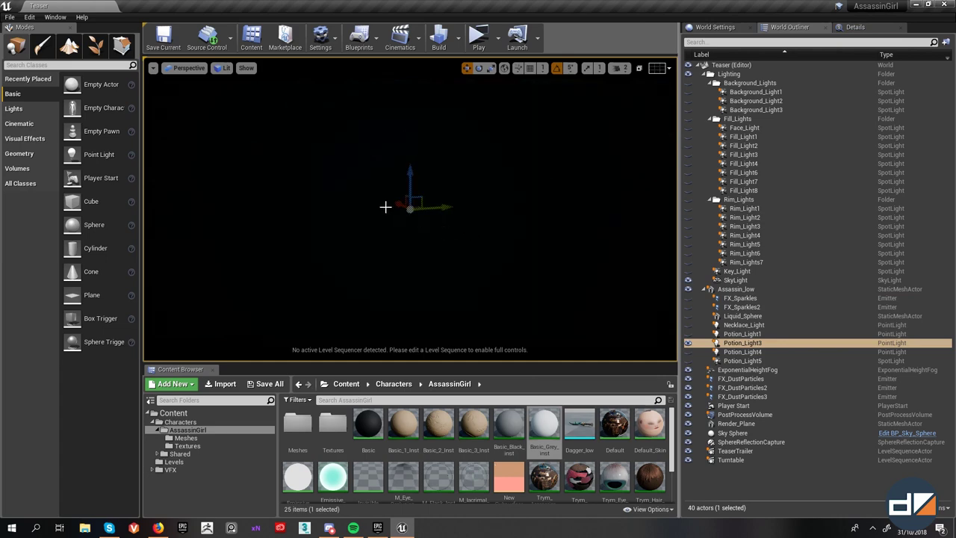
scroll(398, 202, "down", 3)
scroll(399, 201, "up", 3)
scroll(396, 184, "down", 1)
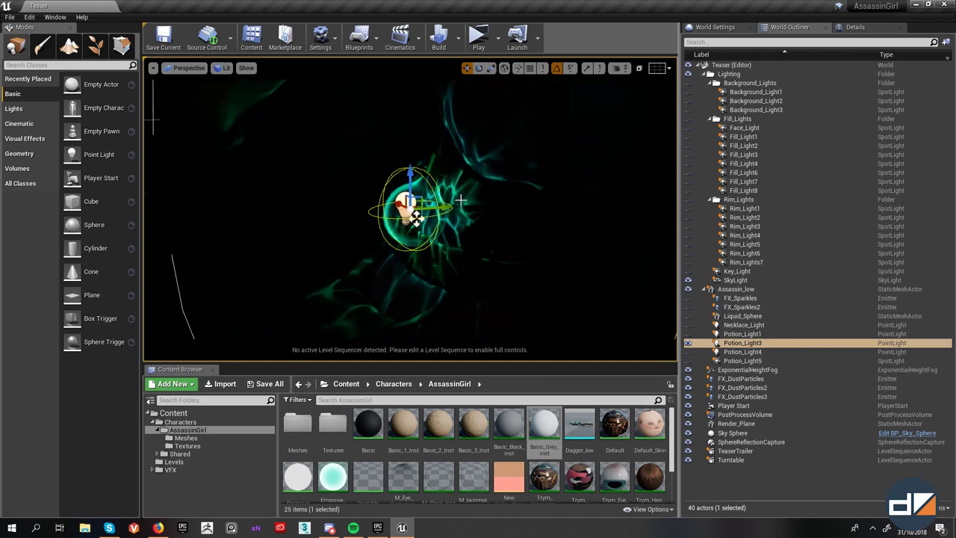
- Try moving Potion_Light3 sideways to shift its caustic pattern, and undo the move
right_click_drag(486, 230, 553, 236)
mouse_move(493, 171)
right_mouse_down()
mouse_move(403, 168)
mouse_move(493, 171)
right_mouse_up()
left_click_drag(463, 222, 413, 224)
key("ctrl+z")
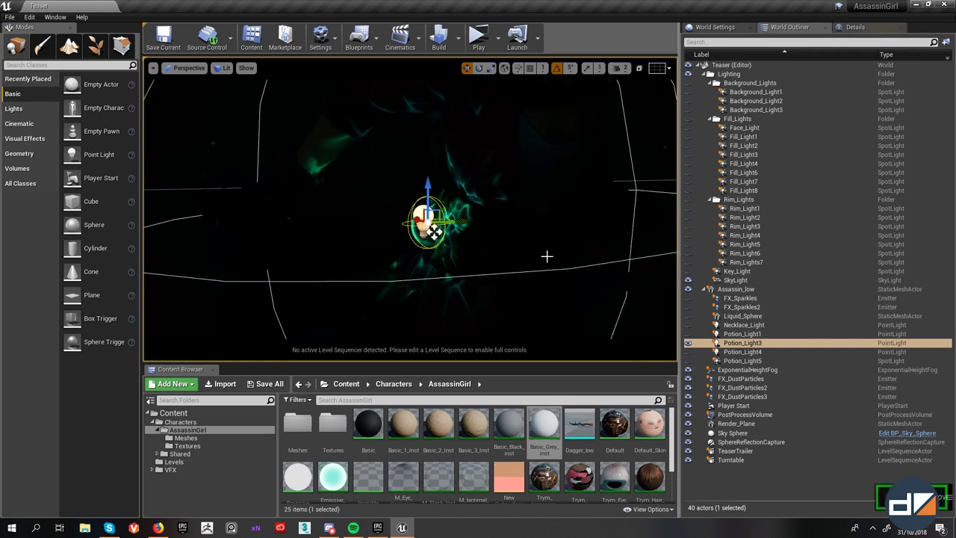
right_click_drag(540, 294, 561, 312)
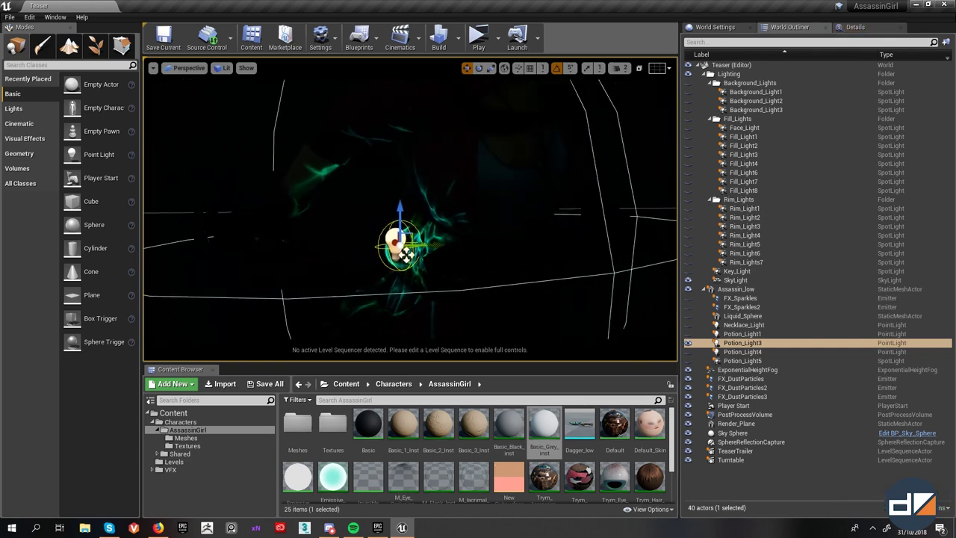
- Show and select Potion_Light1, and hide Potion_Light3 to view the plain glow on its own without editor icons
left_click(688, 335)
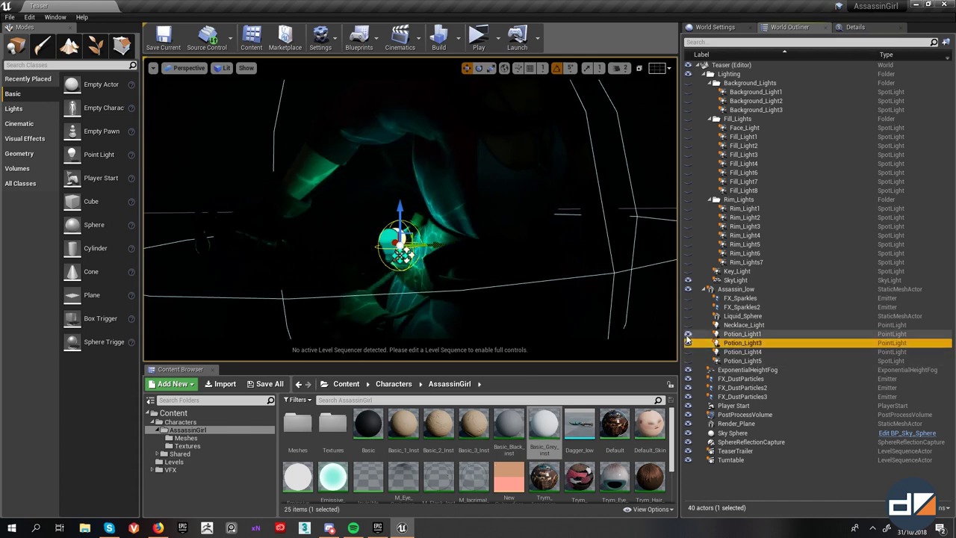
left_click(739, 334)
left_click(689, 343)
right_click_drag(486, 256, 486, 257)
key("g")
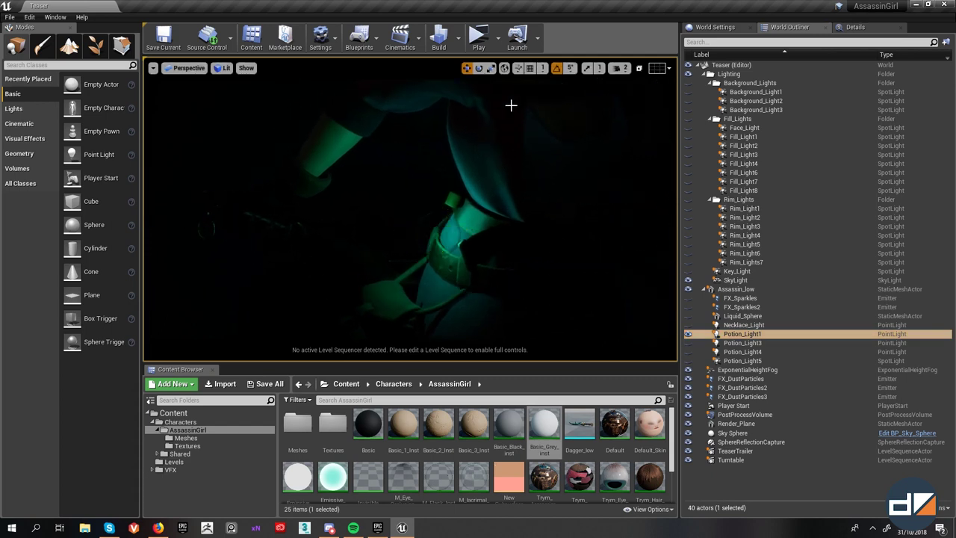
- Show Potion_Light3, Potion_Light4 and Potion_Light5 one after another, checking their effect on the character's torso and face
left_click(688, 344)
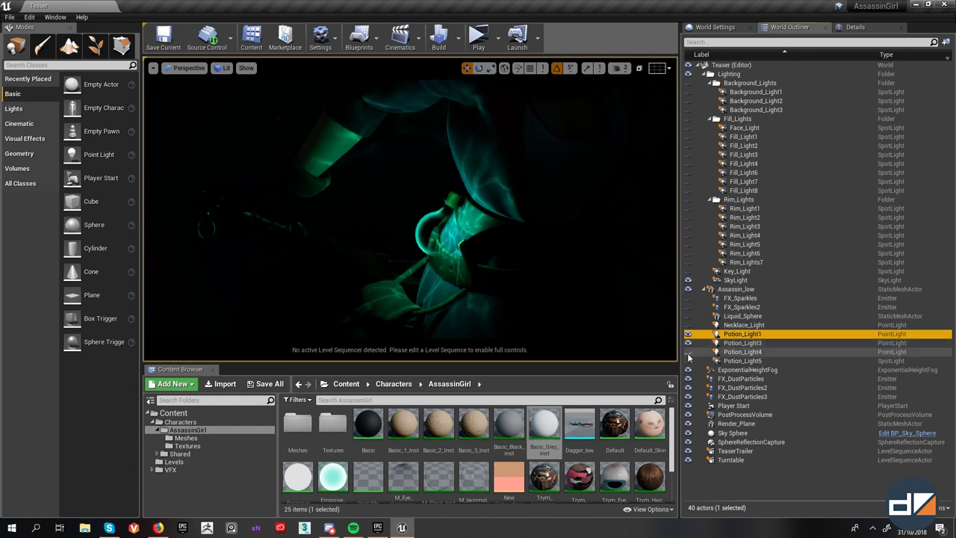
left_click(688, 353)
right_click_drag(533, 271, 566, 230)
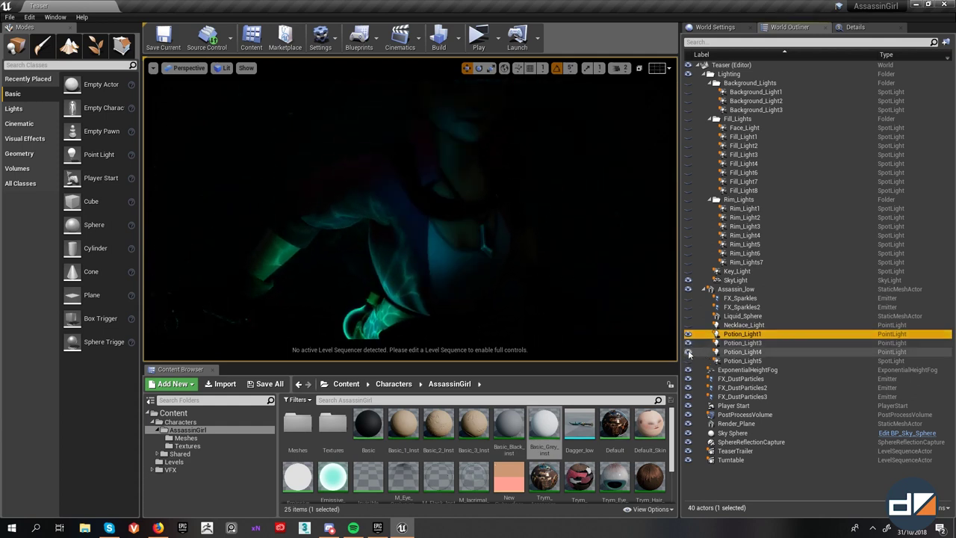
mouse_move(523, 262)
right_mouse_down()
mouse_move(519, 248)
mouse_move(494, 275)
mouse_move(541, 241)
mouse_move(526, 255)
right_mouse_up()
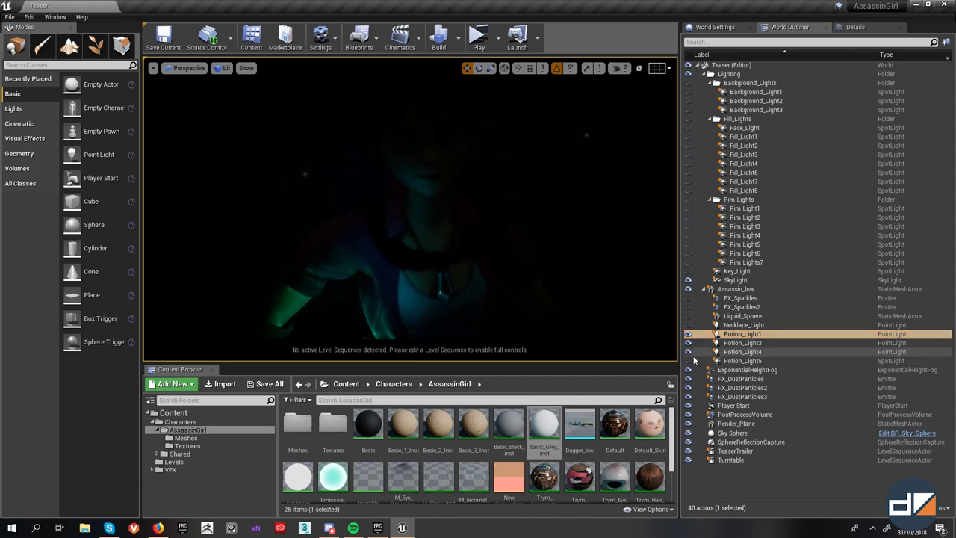
left_click(688, 363)
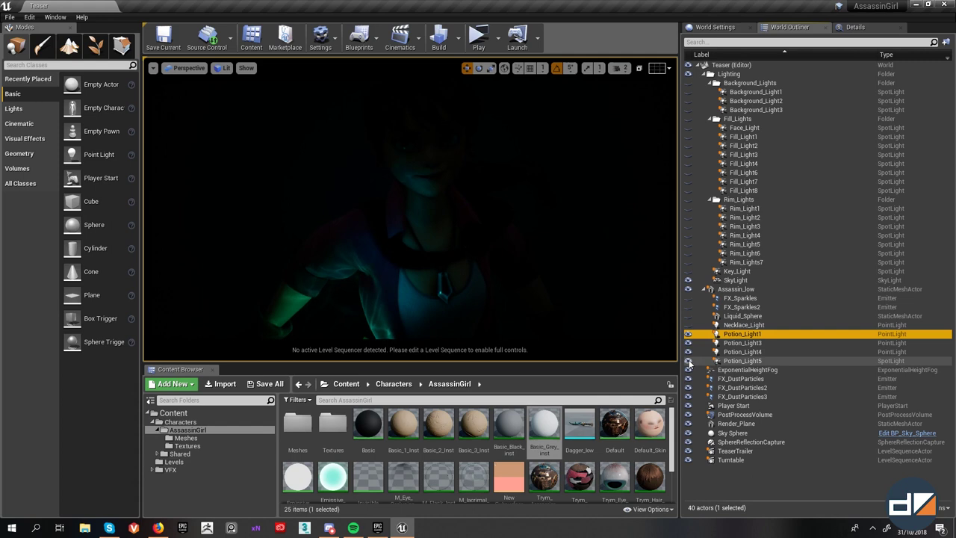
- Select Potion_Light4 and Potion_Light5 together, try moving them to shift the light on the face, and undo the move
left_click(743, 361)
left_click(742, 352, "ctrl")
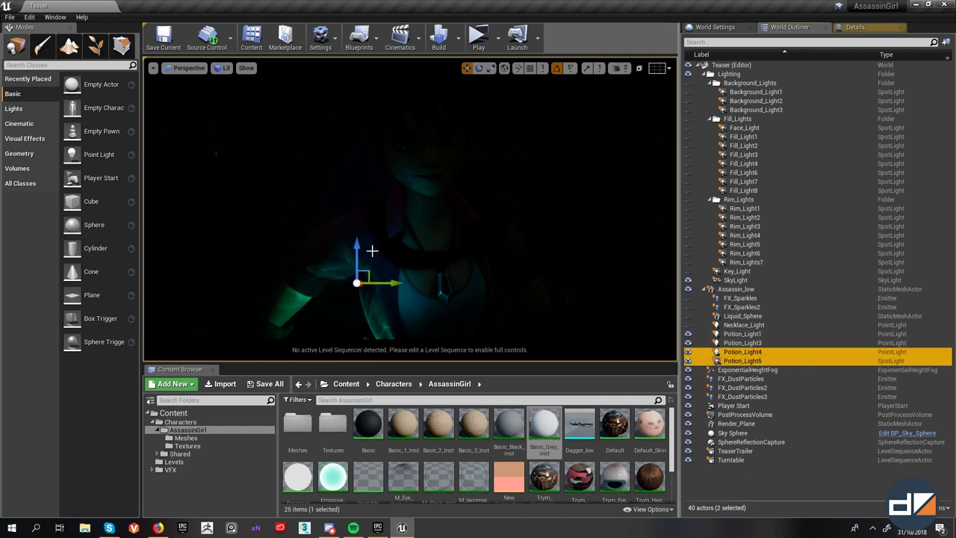
key("f")
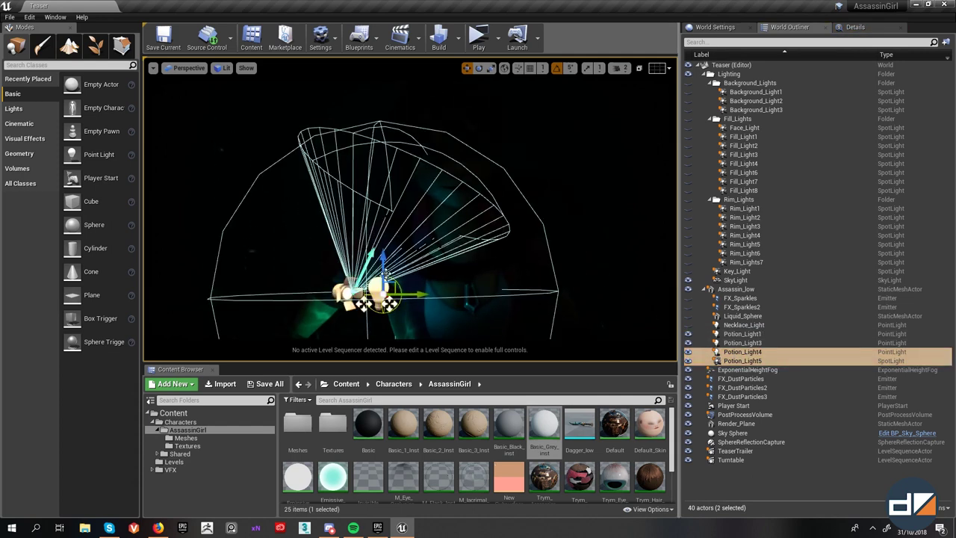
key("g")
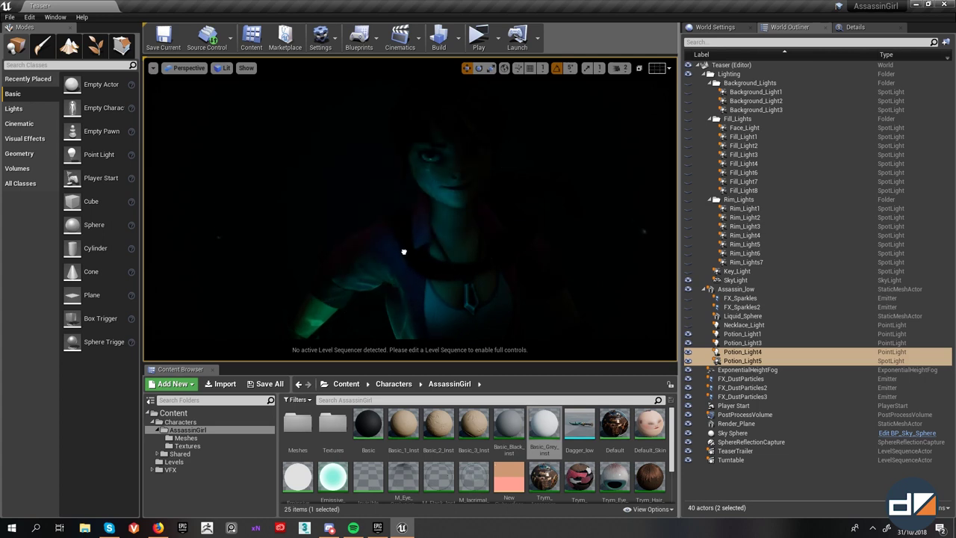
left_click_drag(415, 247, 409, 276)
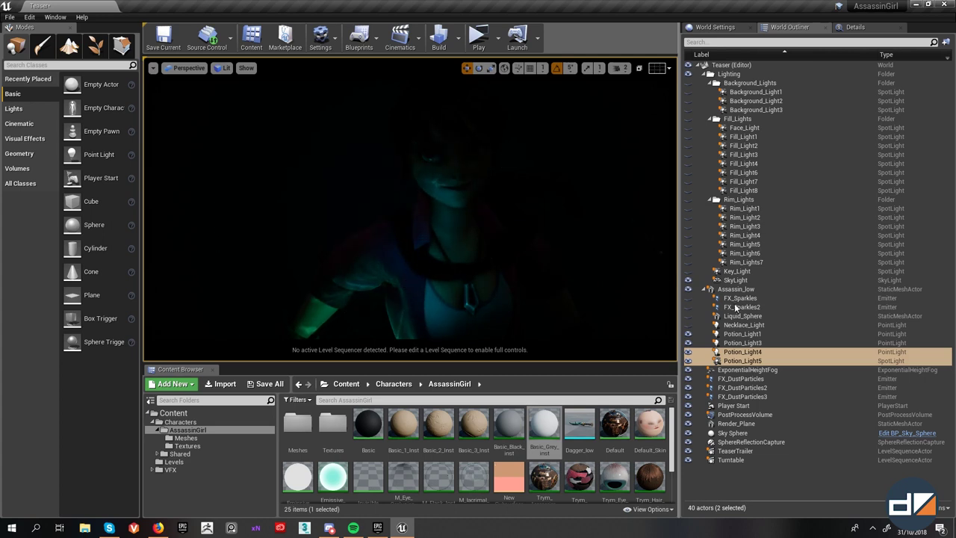
key("ctrl+z")
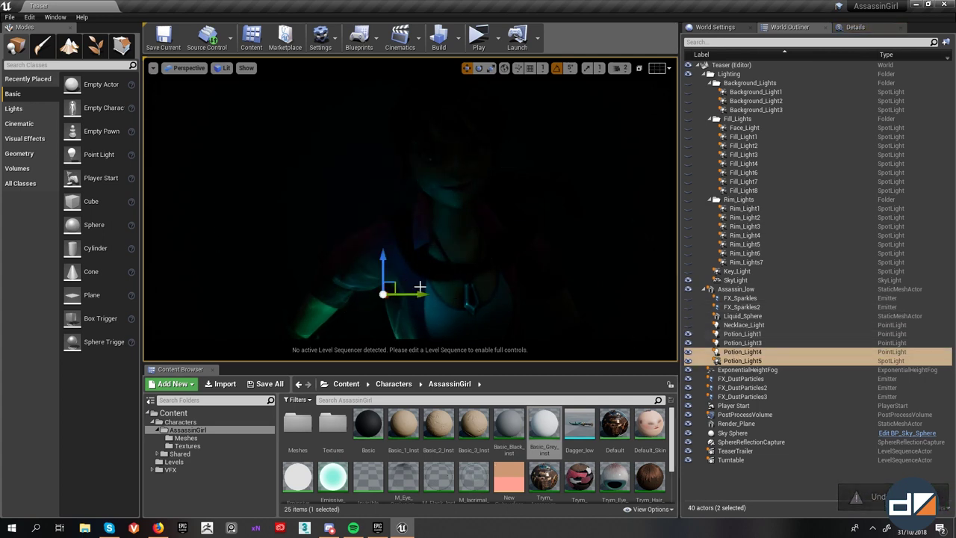
- Show and select Necklace_Light to check its glow around the pendant on the character's chest
right_click_drag(420, 287, 432, 315)
key("g")
key("g")
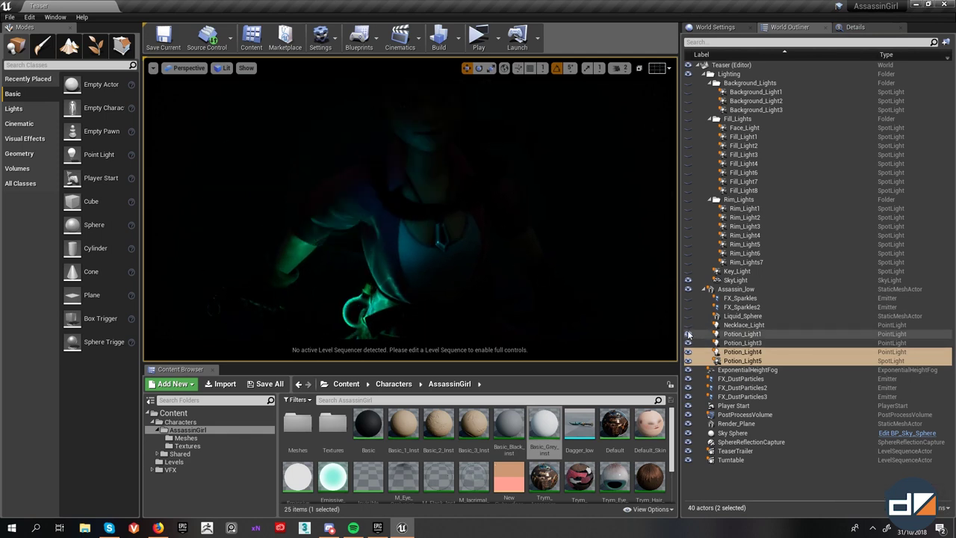
left_click(688, 326)
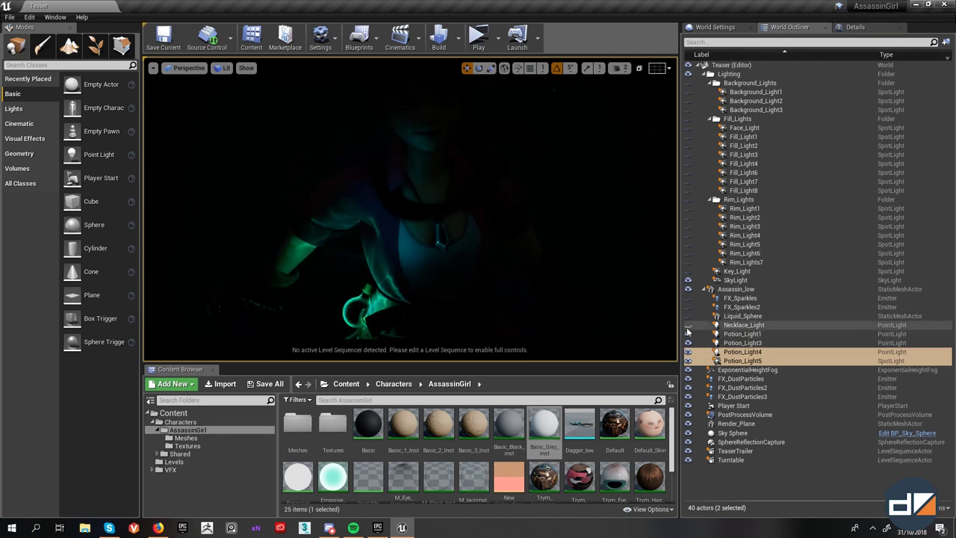
left_click(744, 326)
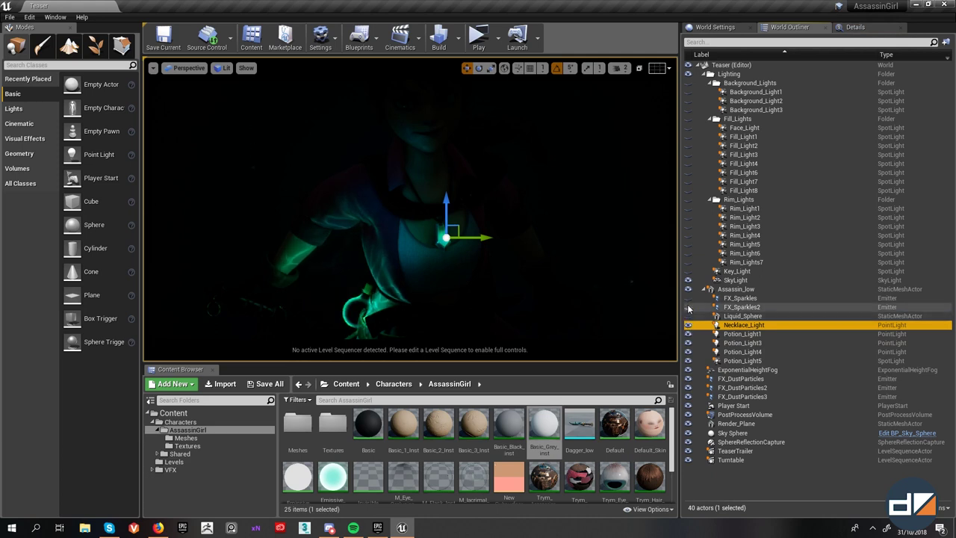
- Show the FX_Sparkles emitter, and compare the framed pendant with Necklace_Light off and on
left_click(688, 298)
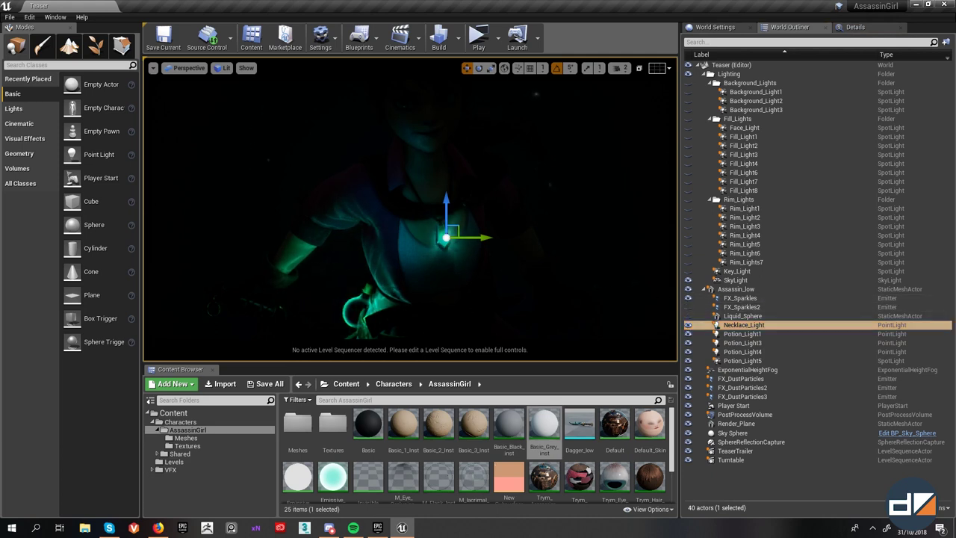
right_click_drag(610, 288, 650, 288, "alt")
left_click(688, 326)
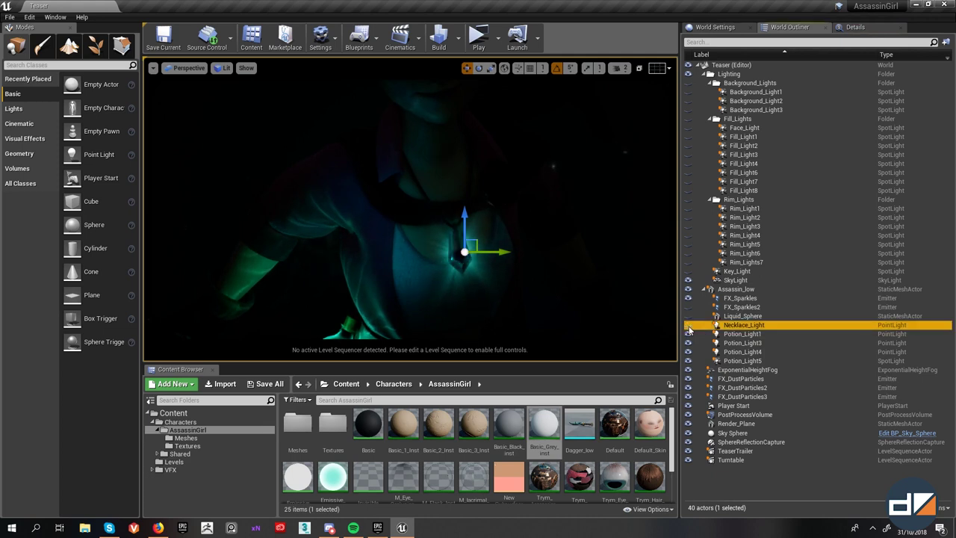
key("f")
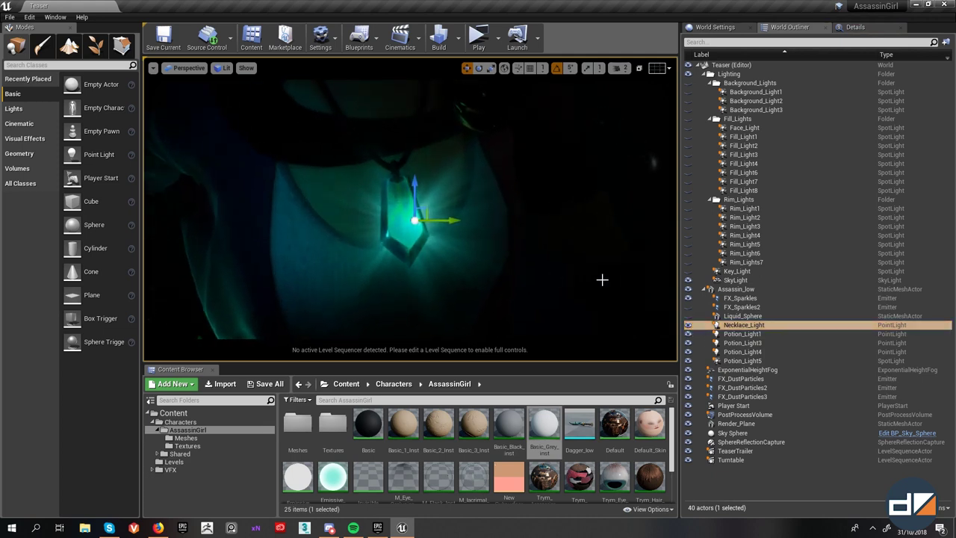
- Isolate the FX_Sparkles effect by selecting it and hiding Necklace_Light, Potion_Light1, Potion_Light3 and Potion_Light4
left_click(700, 299)
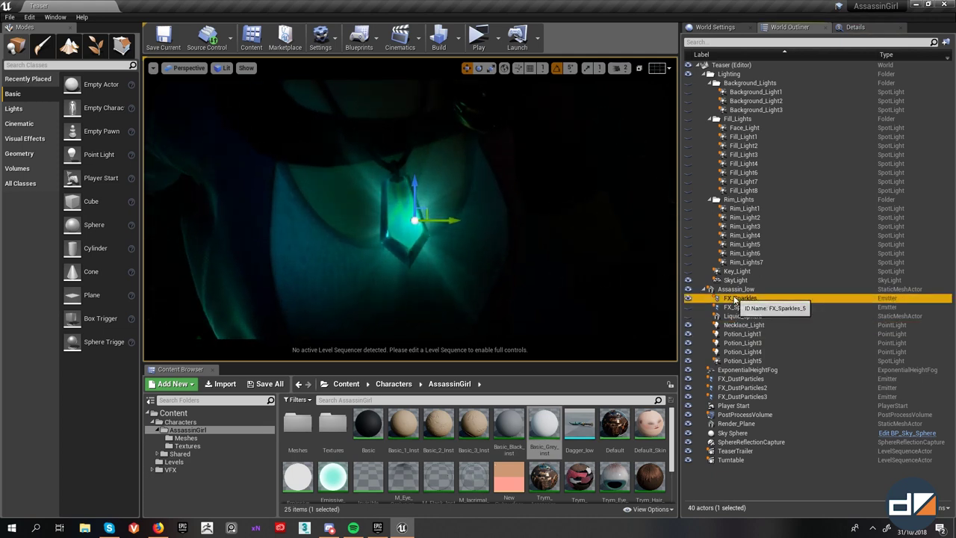
left_click(688, 299)
right_click_drag(525, 271, 517, 265, "alt")
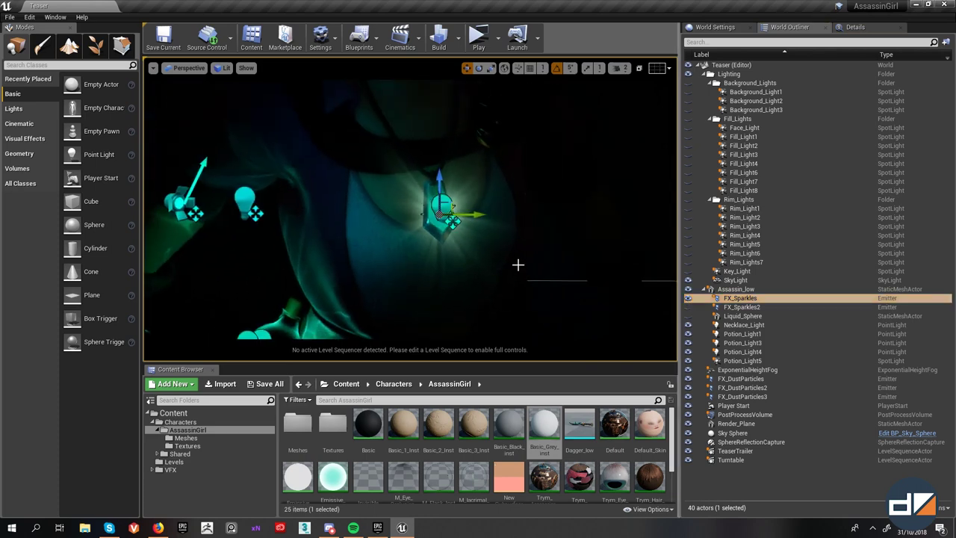
key("g")
left_click(688, 301)
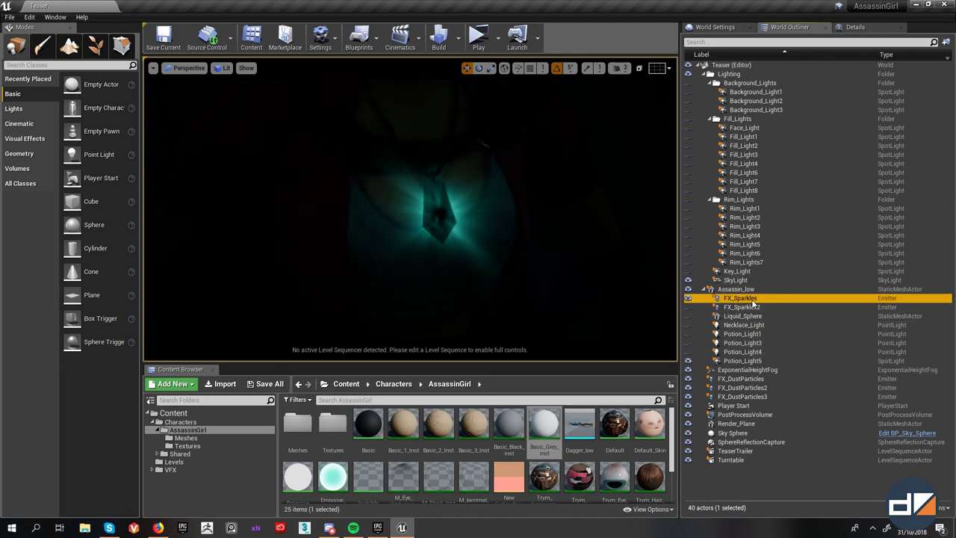
- Try moving FX_Sparkles sideways away from the pendant to view the effect alone, and undo the move
key("g")
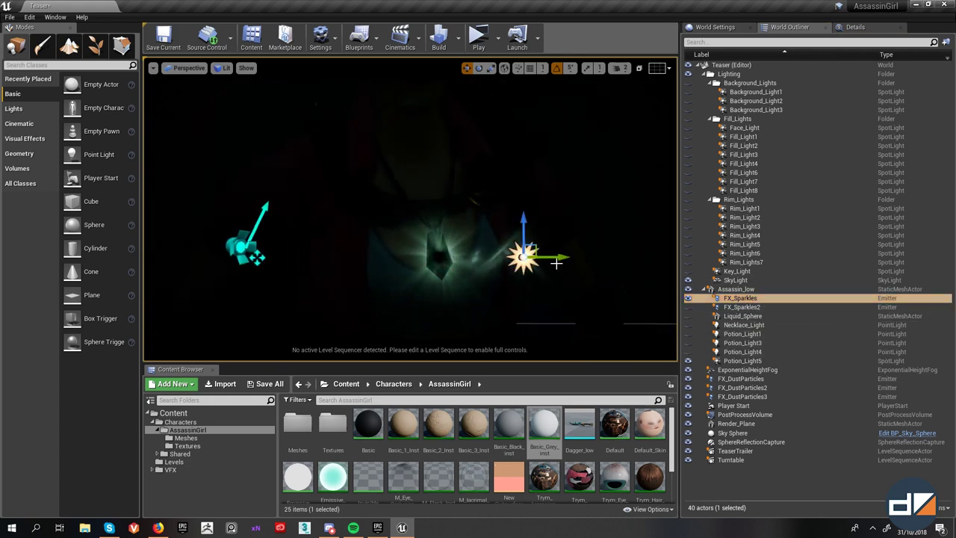
key("g")
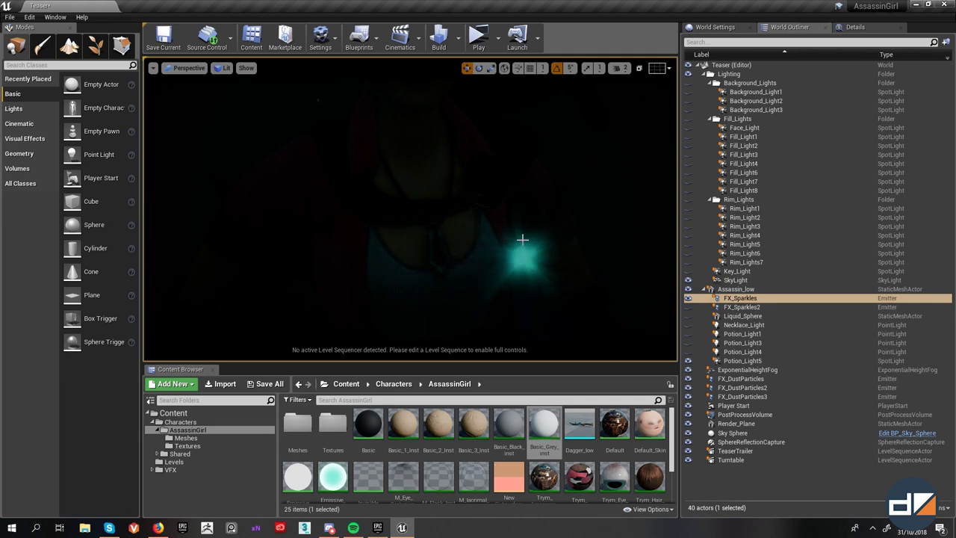
key("ctrl+z")
key("g")
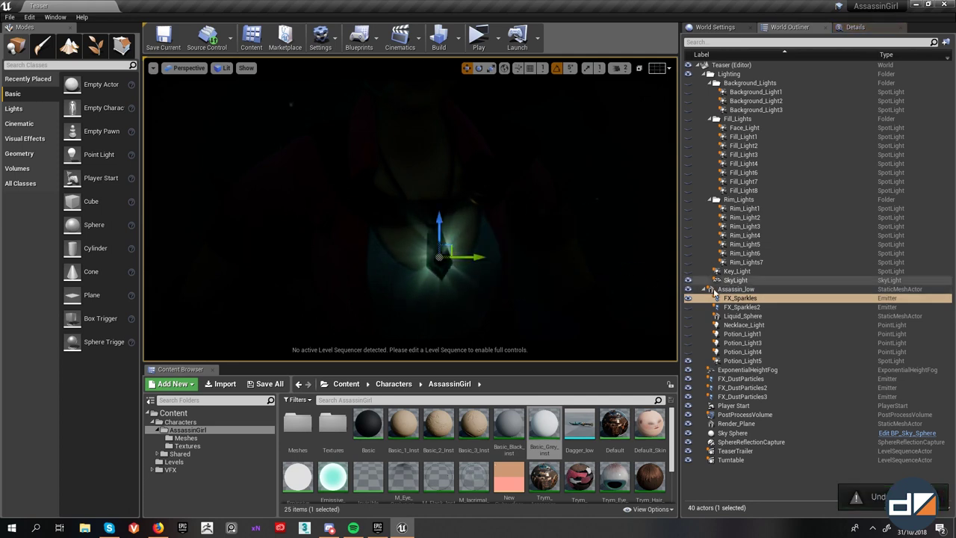
- Show Necklace_Light, FX_Sparkles2 and Liquid_Sphere, leaving Liquid_Sphere selected
left_click(688, 325)
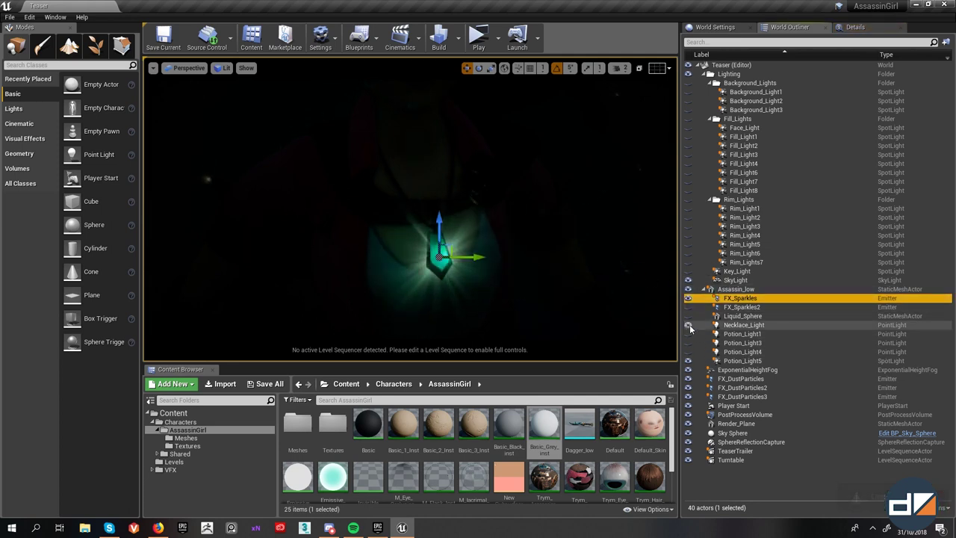
right_click_drag(553, 261, 508, 329)
left_click(560, 271)
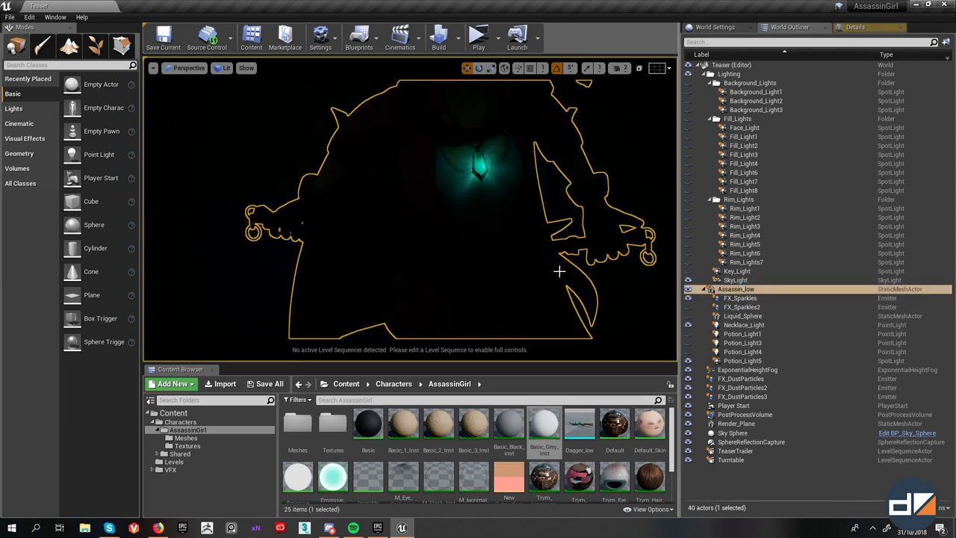
key("g")
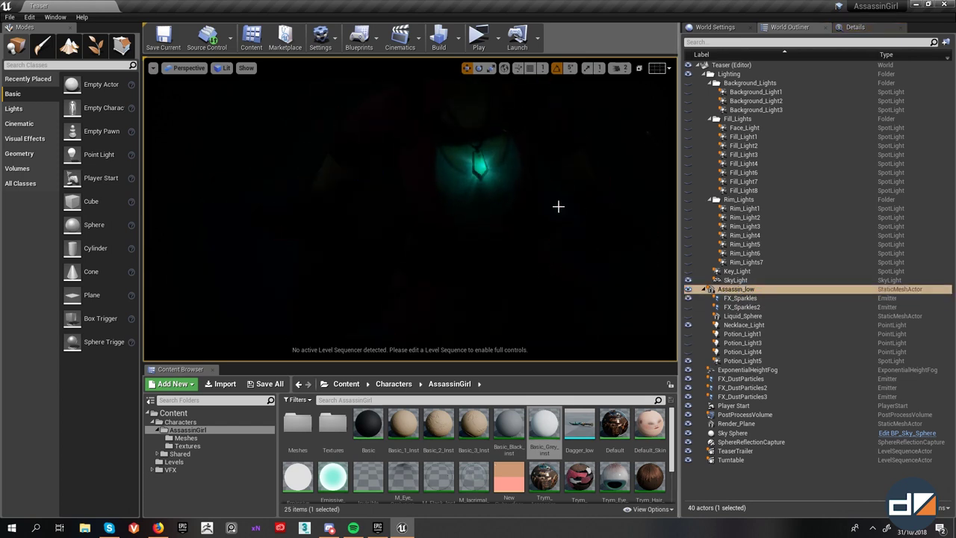
left_click(688, 316)
left_click(749, 318)
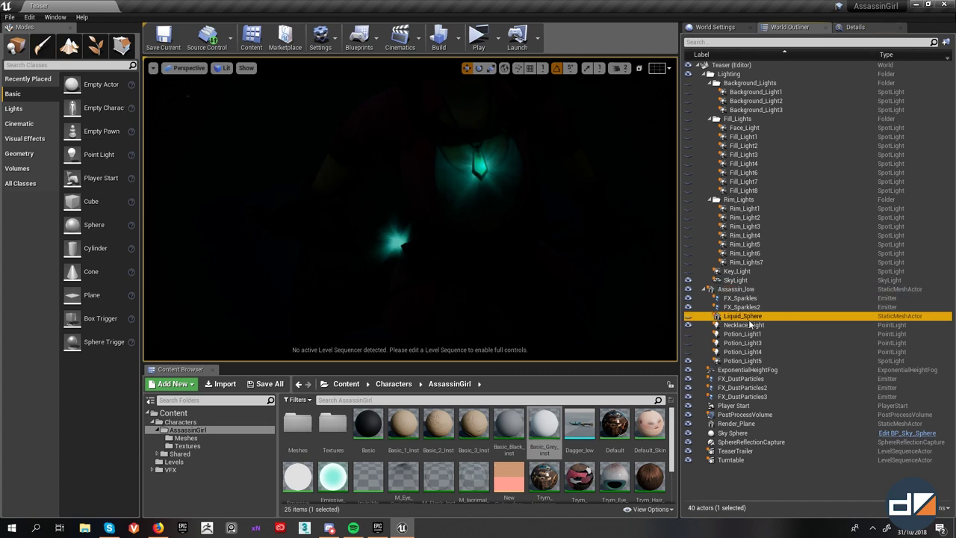
- Try moving Liquid_Sphere sideways out of the potion bottle to inspect the glowing liquid on its own
key("w")
right_click_drag(449, 248, 431, 264)
left_click_drag(467, 250, 240, 241)
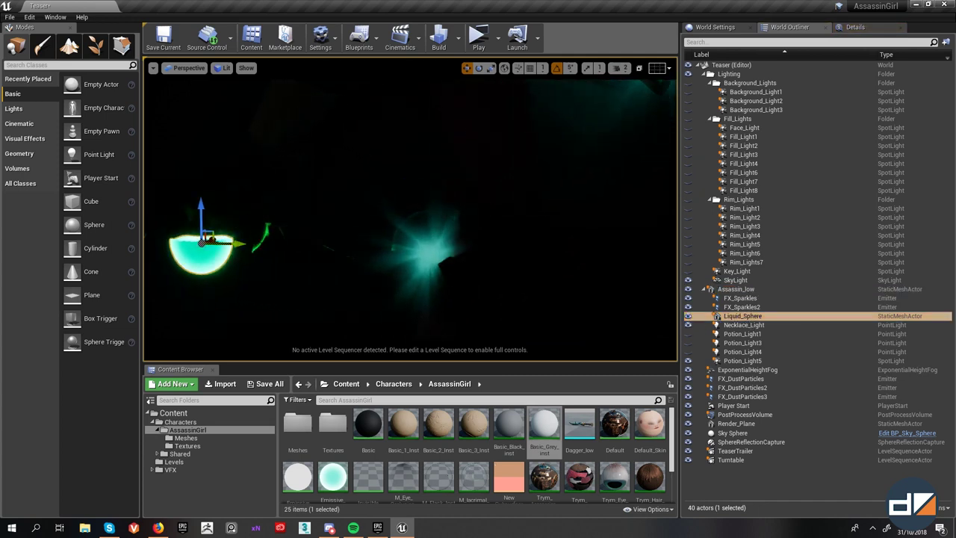
right_click_drag(261, 240, 217, 248)
- Try rotating Liquid_Sphere to demonstrate how its liquid surface reacts, and undo the rotations and the sideways move
key("e")
mouse_move(354, 183)
left_mouse_down()
mouse_move(359, 190)
mouse_move(352, 180)
left_mouse_up()
key("ctrl+z")
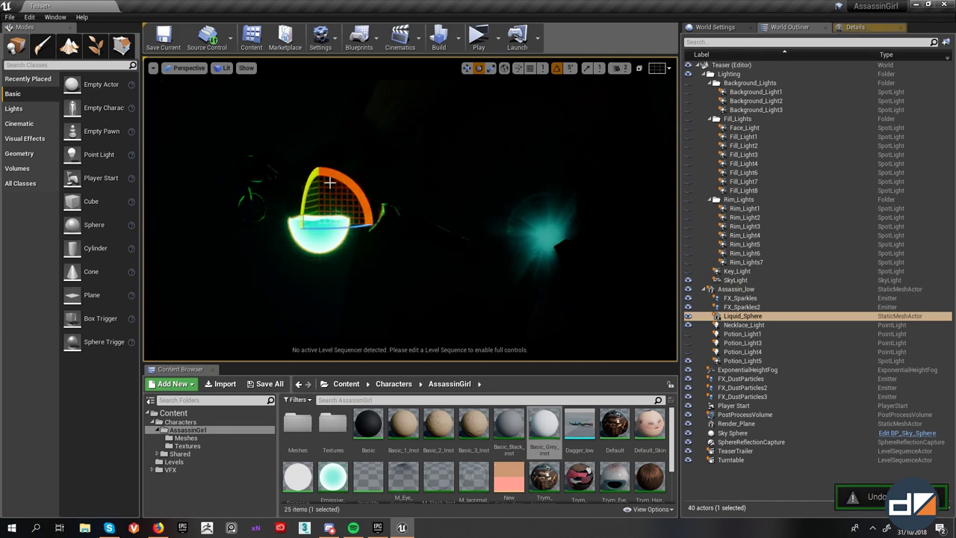
key("w")
right_click_drag(358, 194, 410, 201)
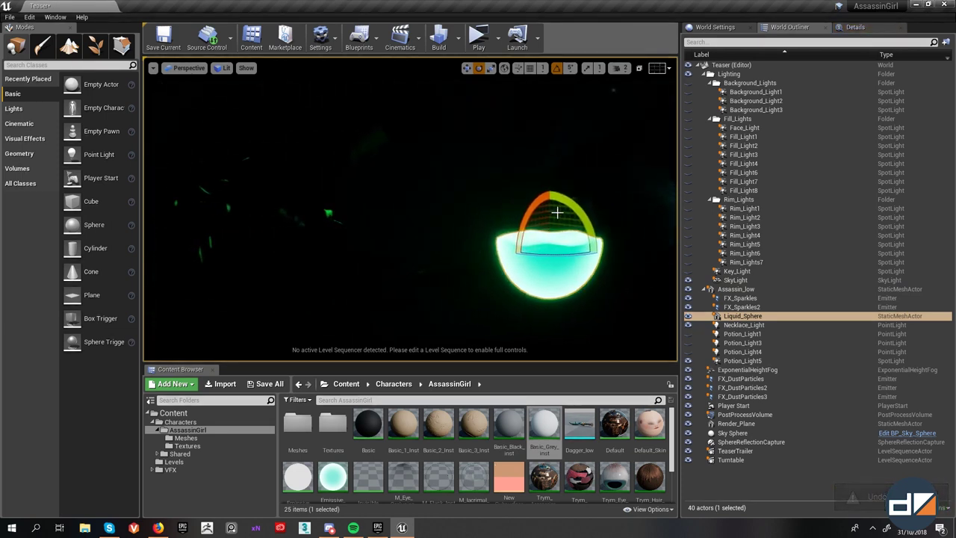
left_click_drag(569, 220, 571, 223)
key("ctrl+z")
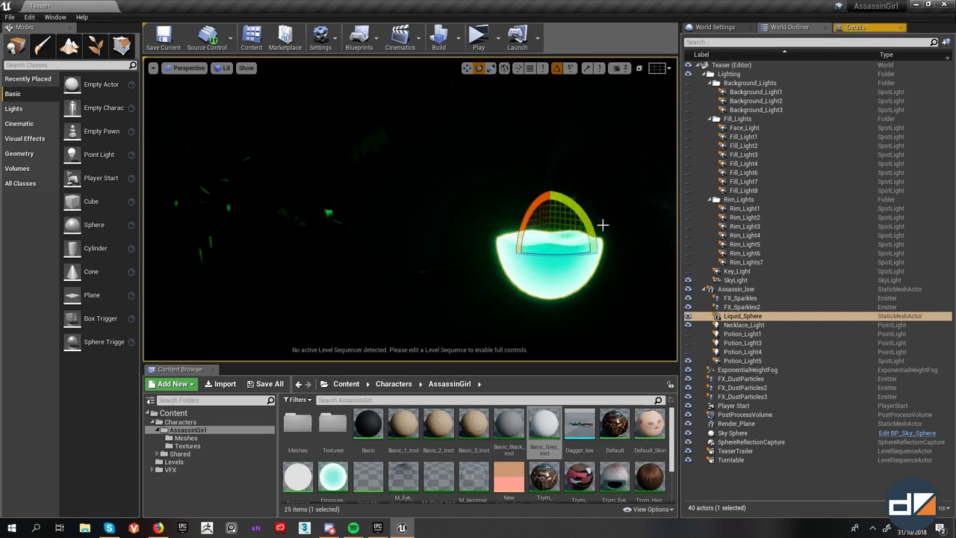
right_click_drag(621, 233, 657, 219)
right_click_drag(506, 196, 567, 192)
key("g")
key("s")
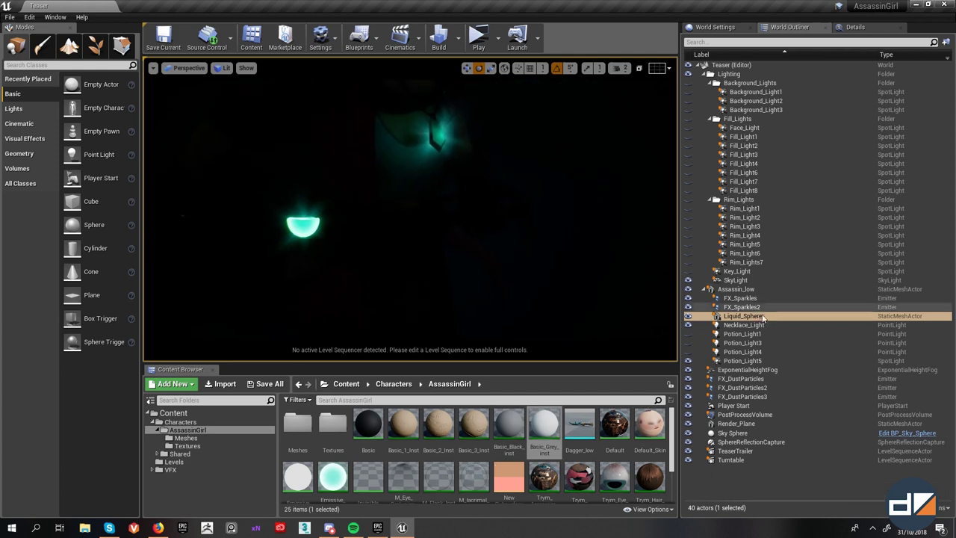
- Show Potion_Light1, Potion_Light3 and Potion_Light4 again to see the combined potion and necklace glow
left_click(689, 334)
left_click(688, 343)
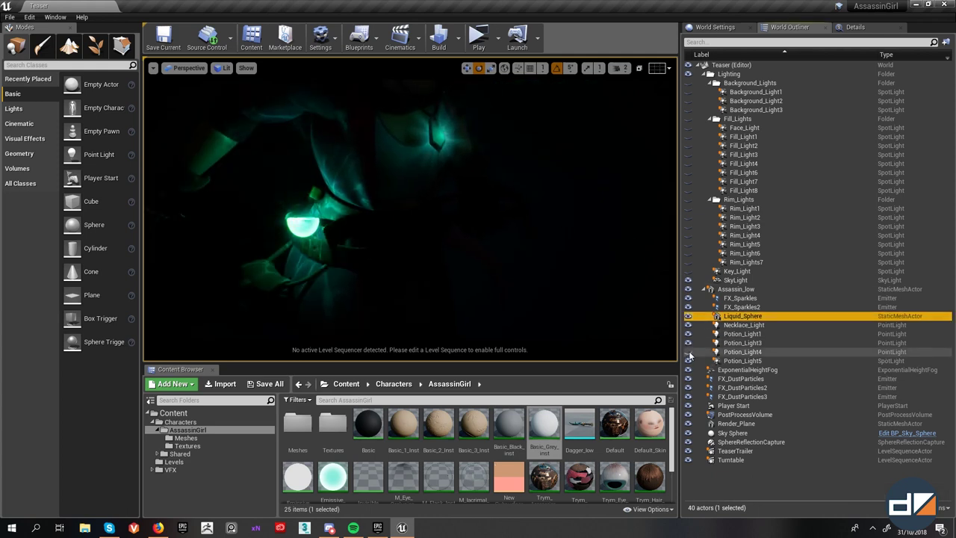
left_click(688, 351)
right_click_drag(533, 279, 578, 267)
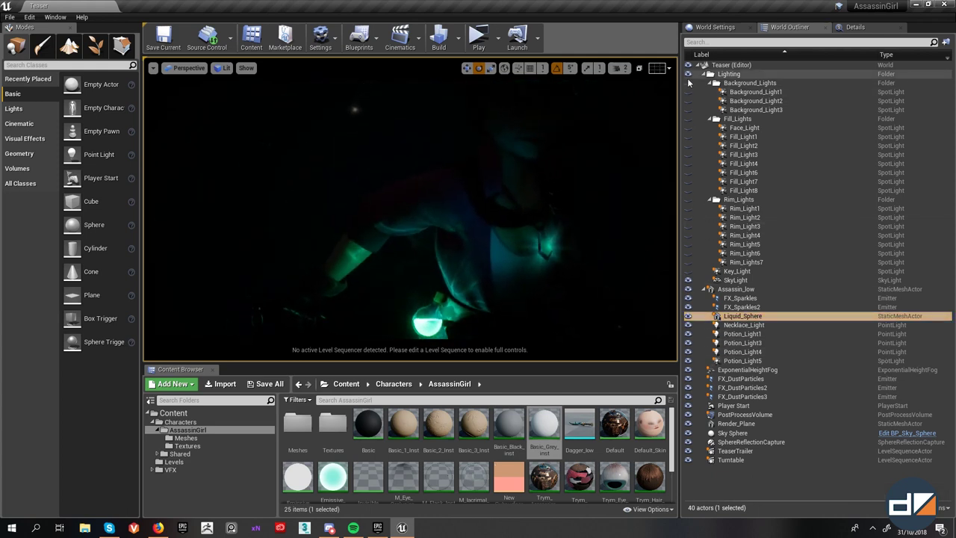
- Show every light in the Lighting folder to view the fully lit character
left_click(688, 83)
left_click(689, 83)
left_click(689, 83)
left_click(688, 76)
left_click(688, 77)
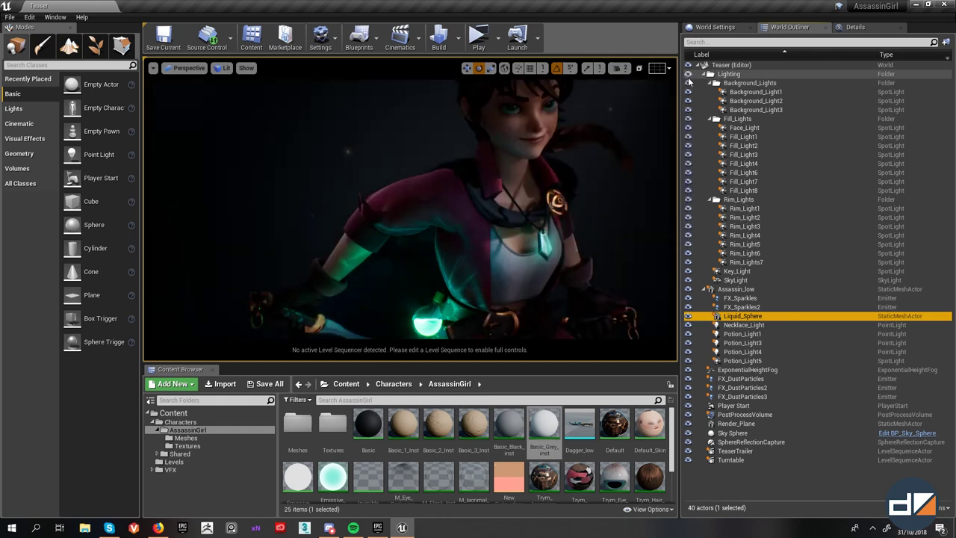
right_click_drag(553, 202, 579, 240)
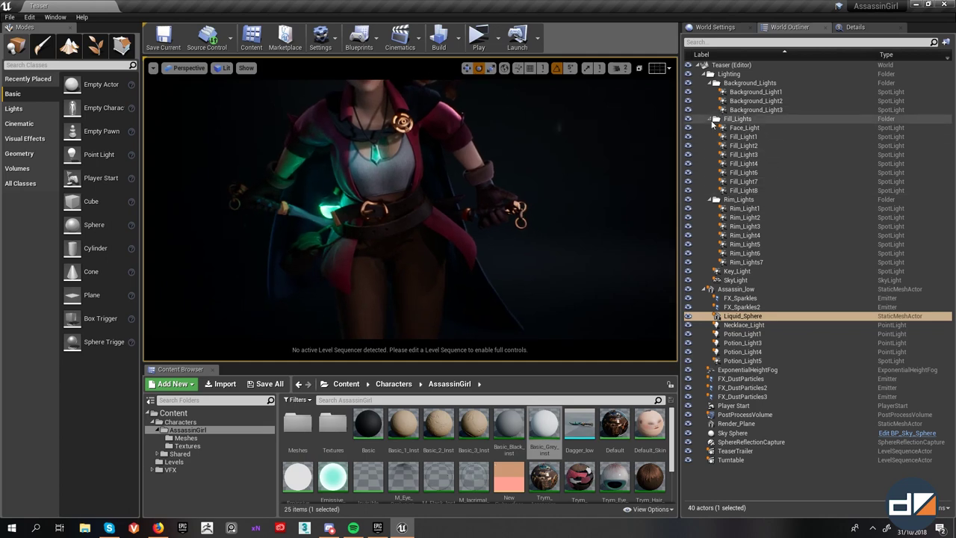
- Collapse the Fill_Lights folder and the Assassin_low group in the actor list
left_click(716, 120)
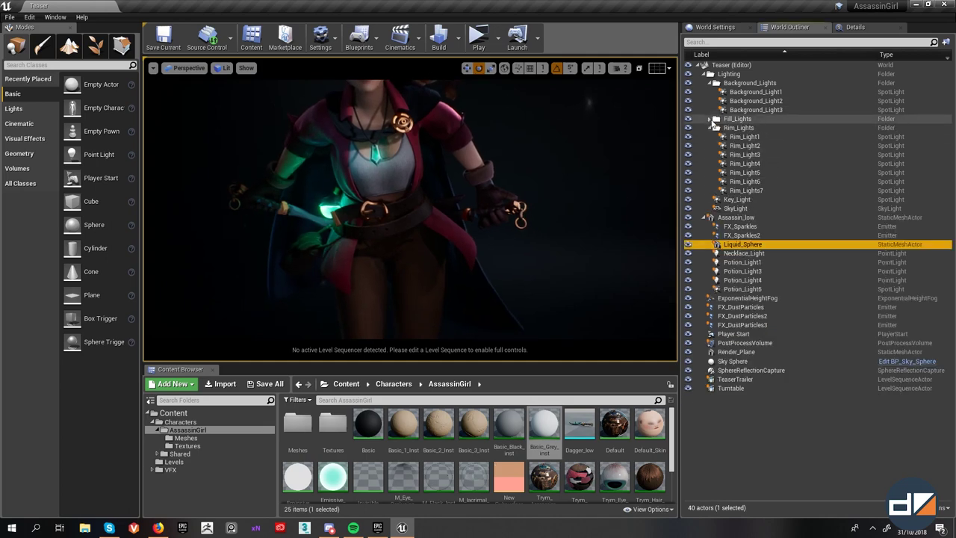
left_click(703, 217)
right_click_drag(504, 231, 517, 210)
right_click_drag(539, 338, 506, 336)
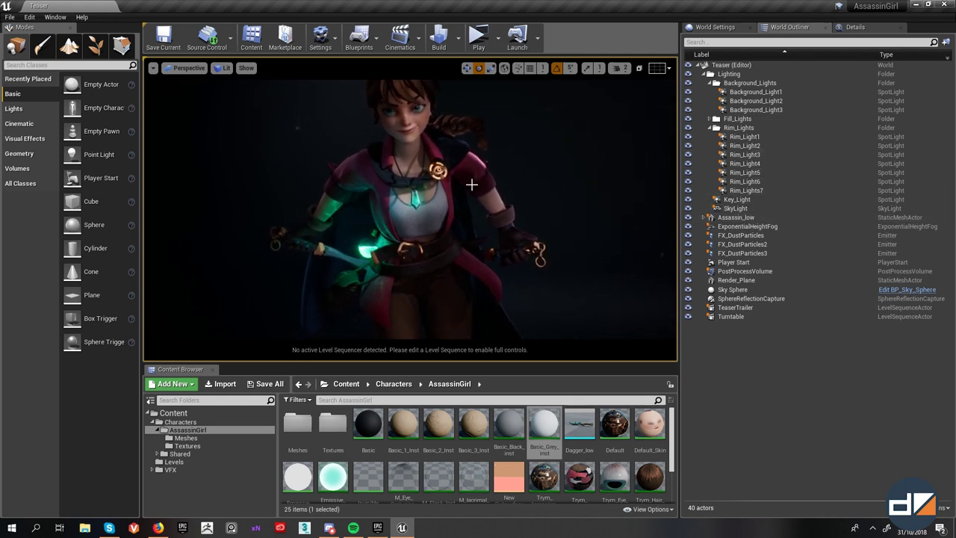
- Select the FX_DustParticles emitter and look through its properties up to the Particles template
left_click(299, 150)
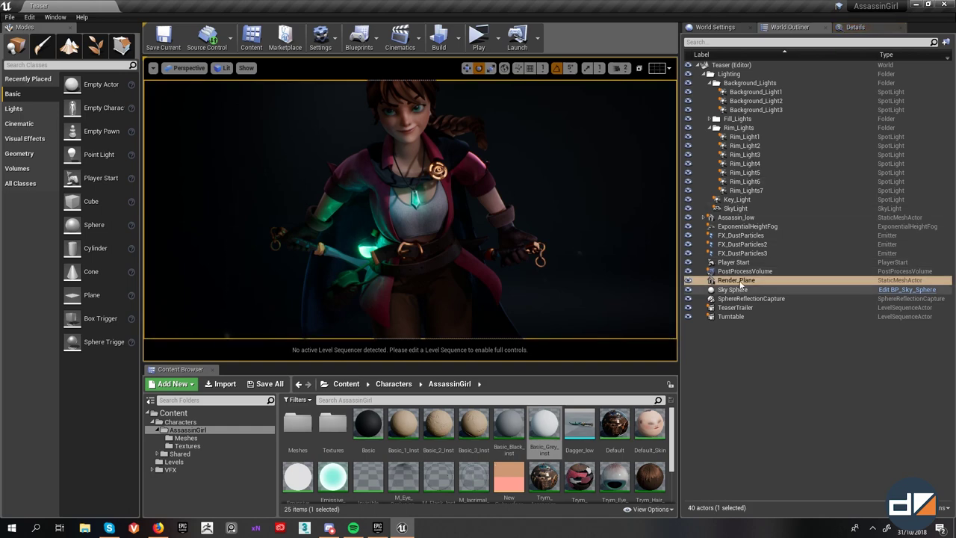
left_click(740, 235)
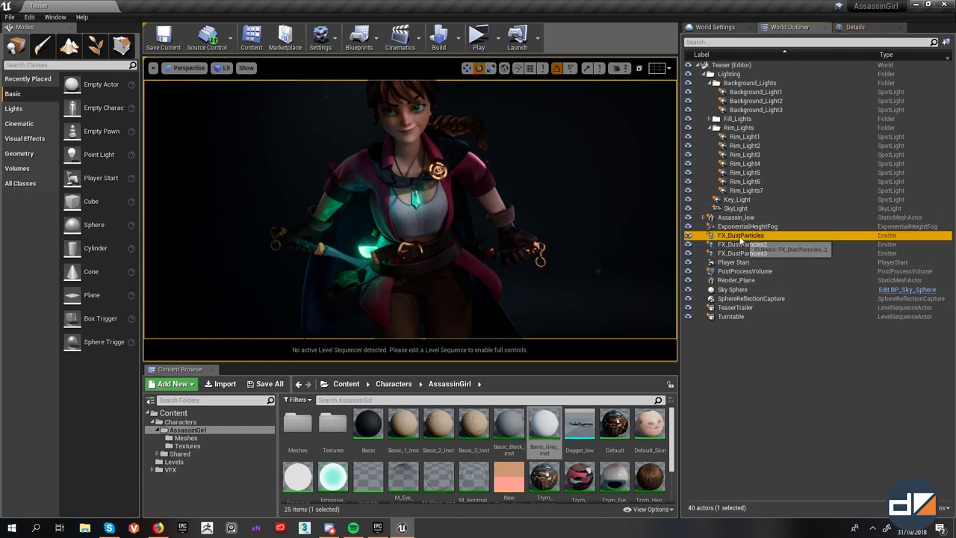
left_click(853, 27)
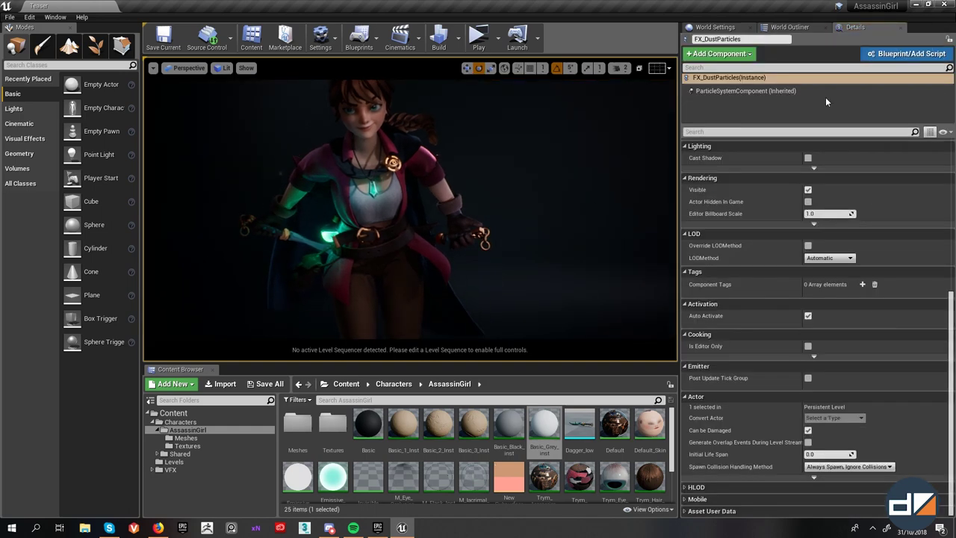
scroll(779, 273, "up", 8)
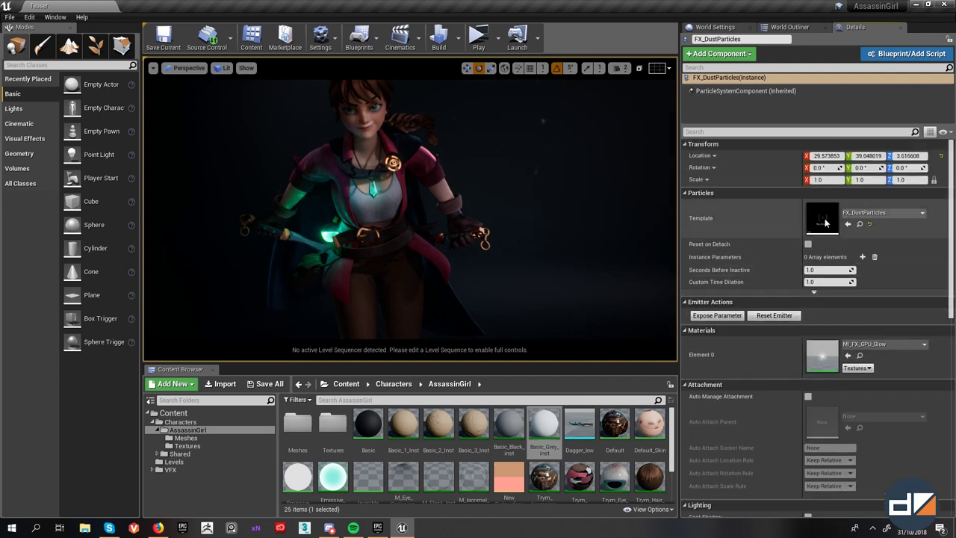
- Open the FX_DustParticles particle system and inspect the Dust emitter's Lifetime and Initial Color modules
double_click(823, 219)
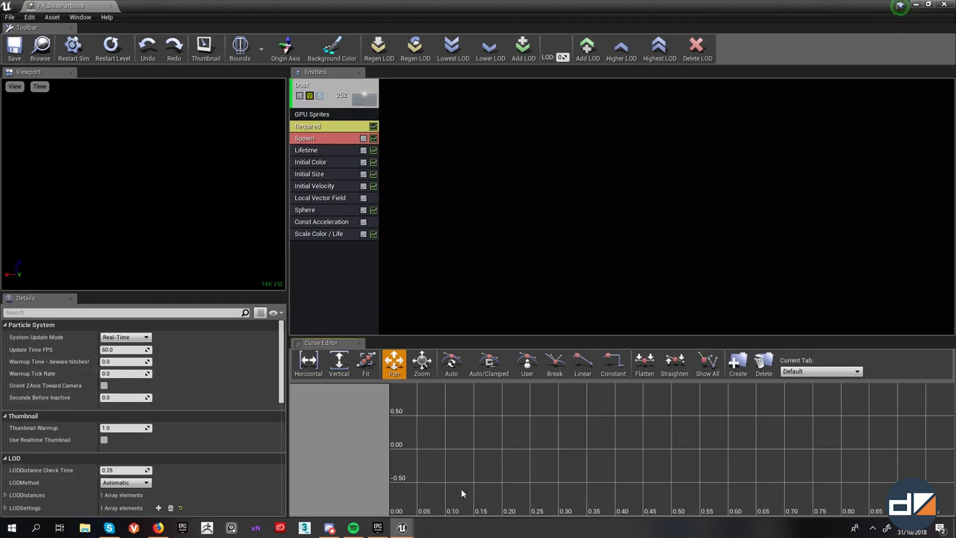
left_click(328, 151)
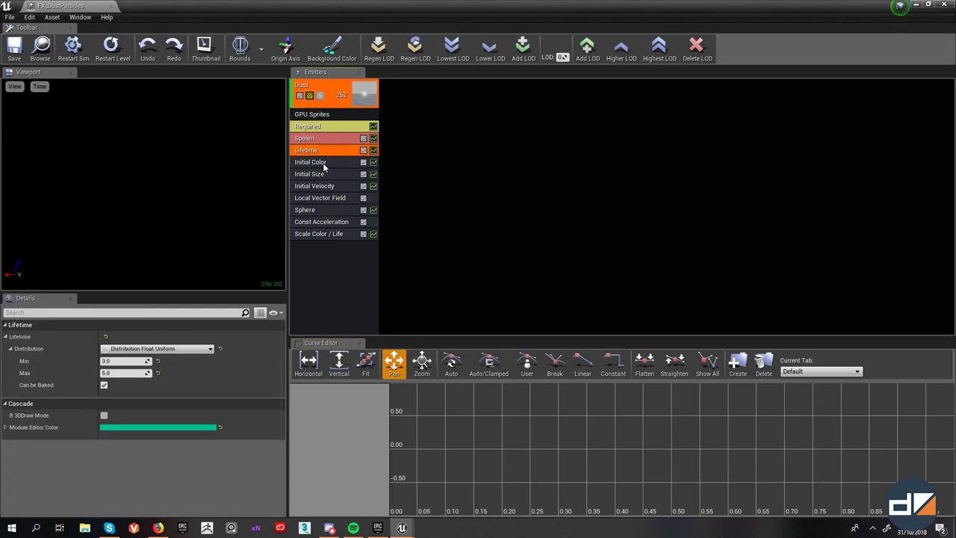
left_click(325, 163)
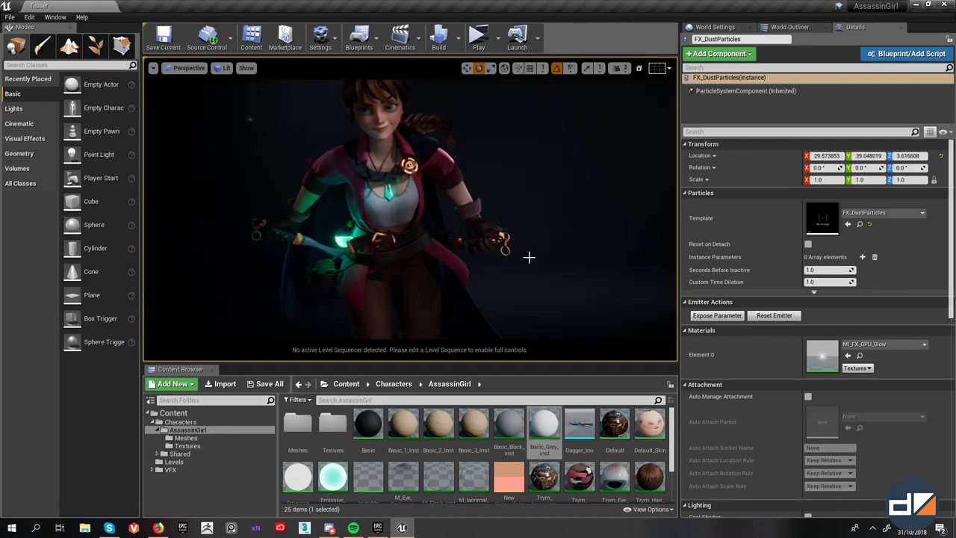
- View the lit character and dust particles full screen without editor icons
key("g")
key("g")
key("F11")
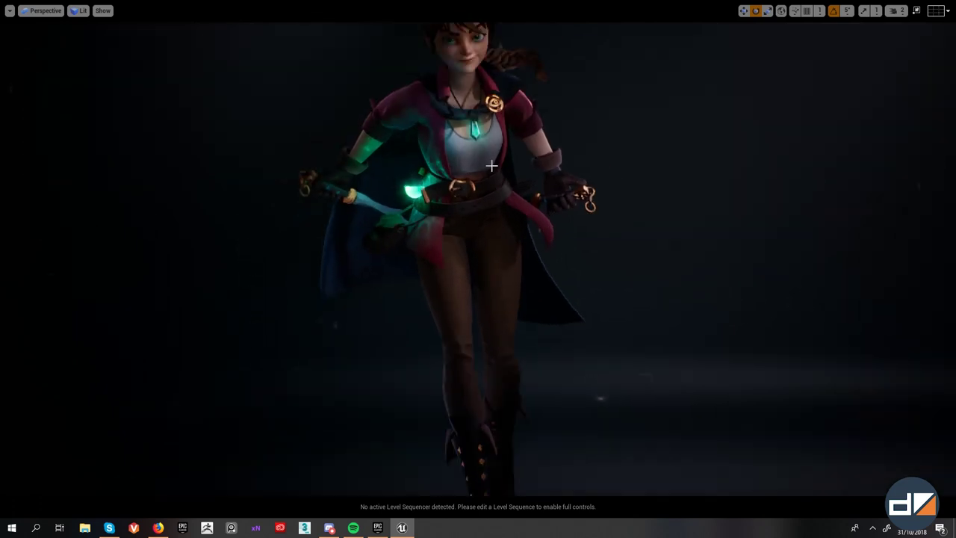
- Leave the full-screen view, select the PostProcessVolume actor and open its properties
key("F11")
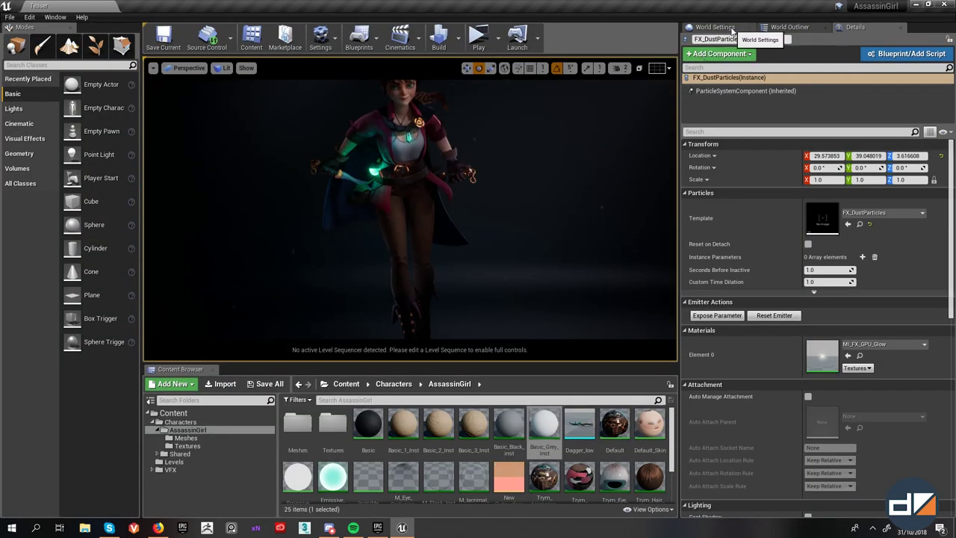
left_click(714, 27)
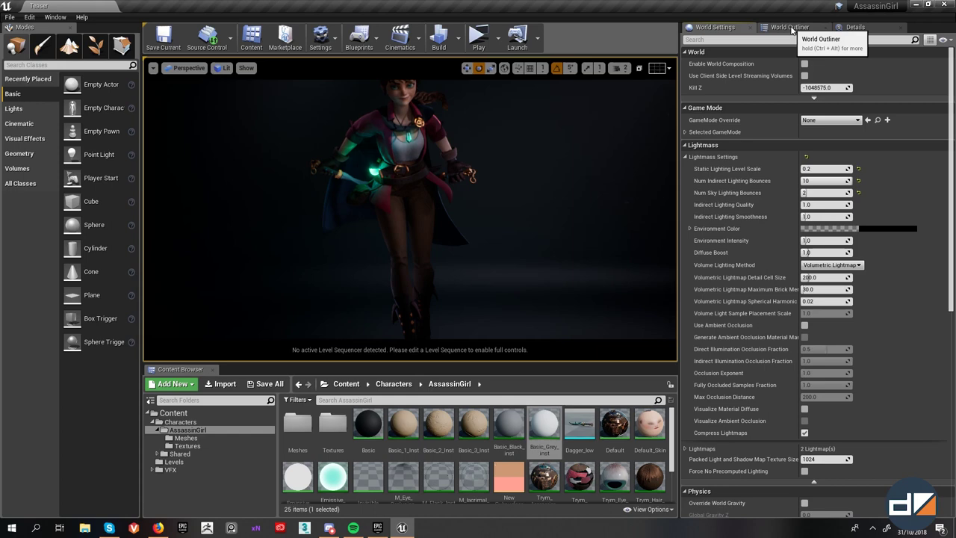
left_click(789, 27)
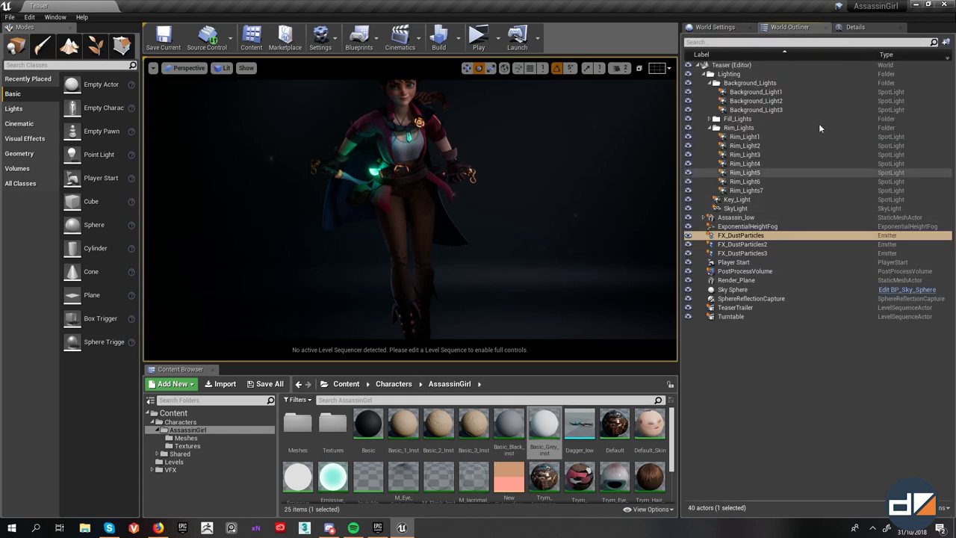
left_click(851, 28)
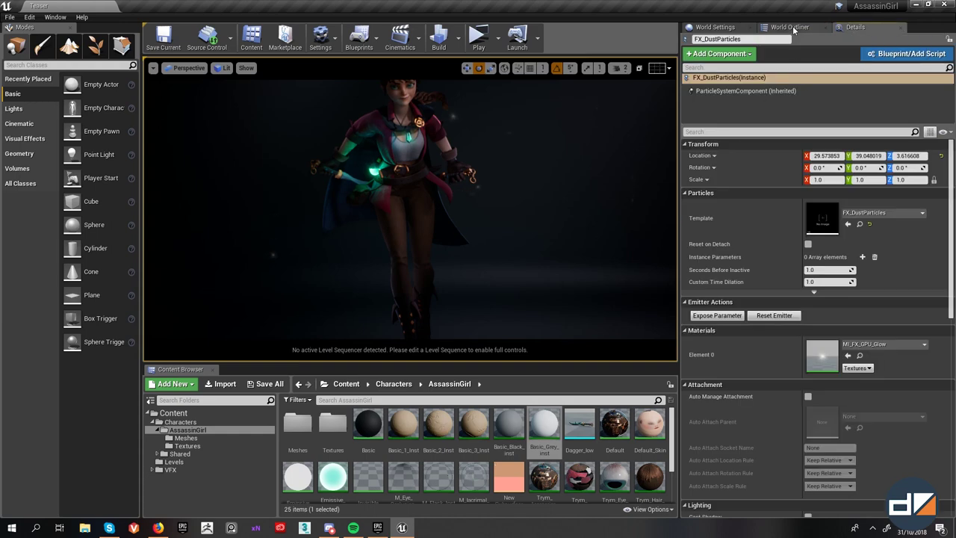
left_click(792, 28)
left_click(866, 29)
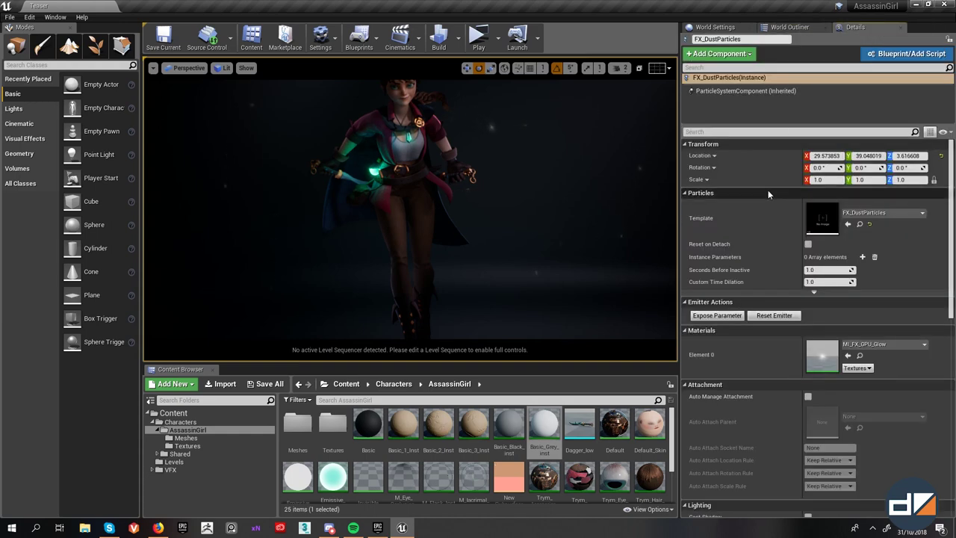
left_click(789, 29)
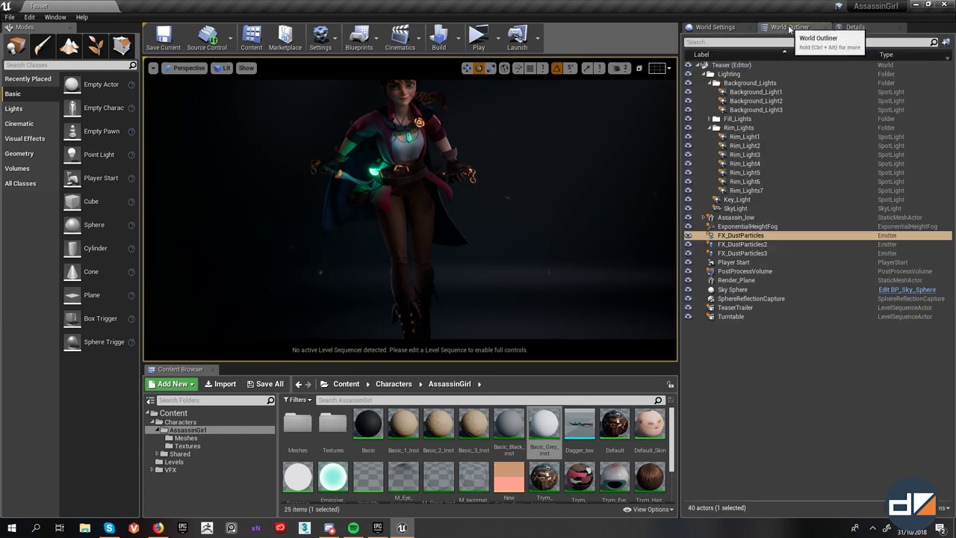
left_click(740, 274)
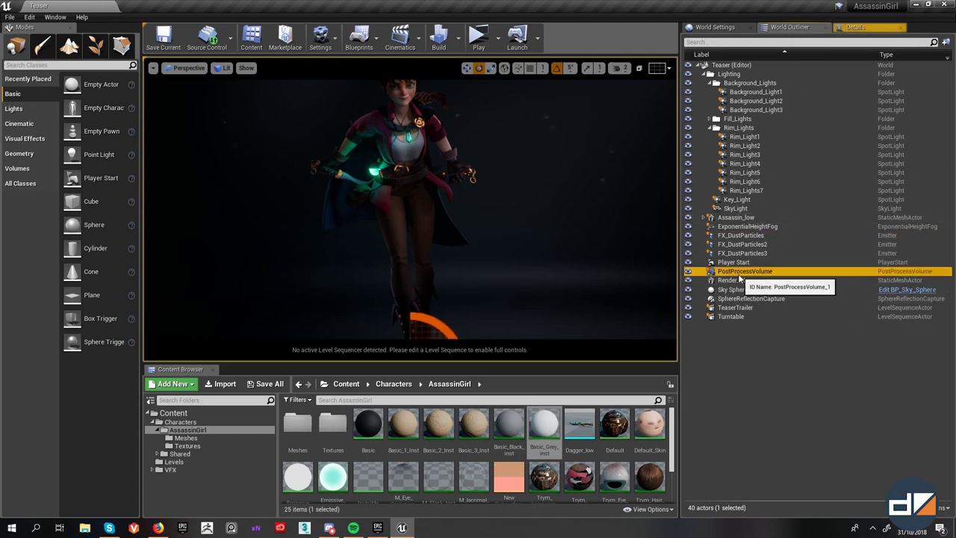
left_click(863, 29)
right_click_drag(537, 256, 524, 241)
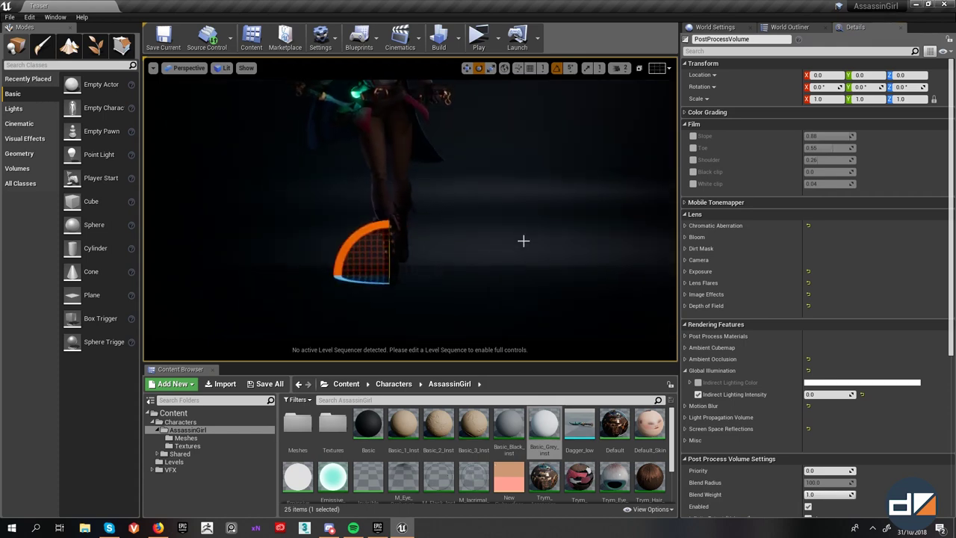
- Inspect the post process volume's Exposure brightness limits and look through its Rendering Features and volume settings
left_click(685, 272)
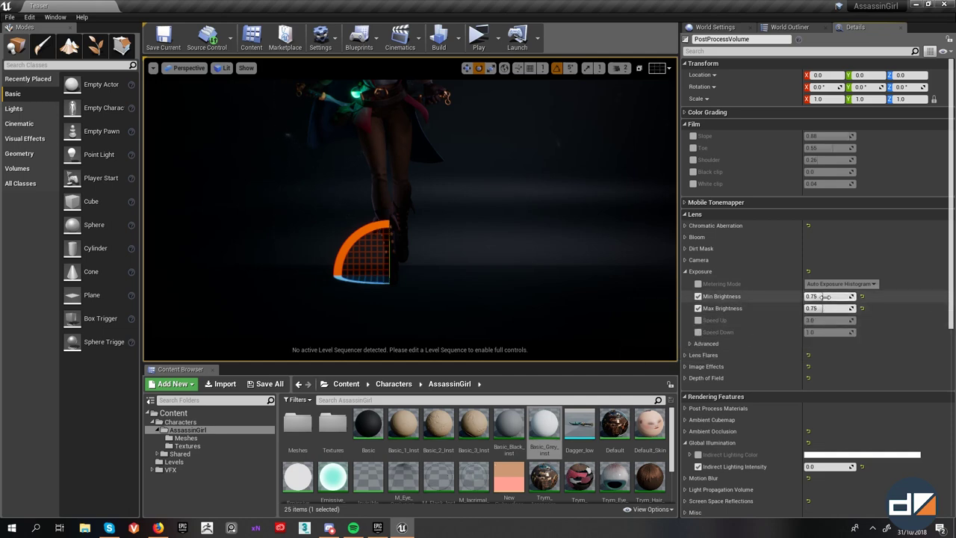
mouse_move(538, 243)
right_mouse_down()
mouse_move(529, 213)
mouse_move(541, 247)
mouse_move(549, 228)
right_mouse_up()
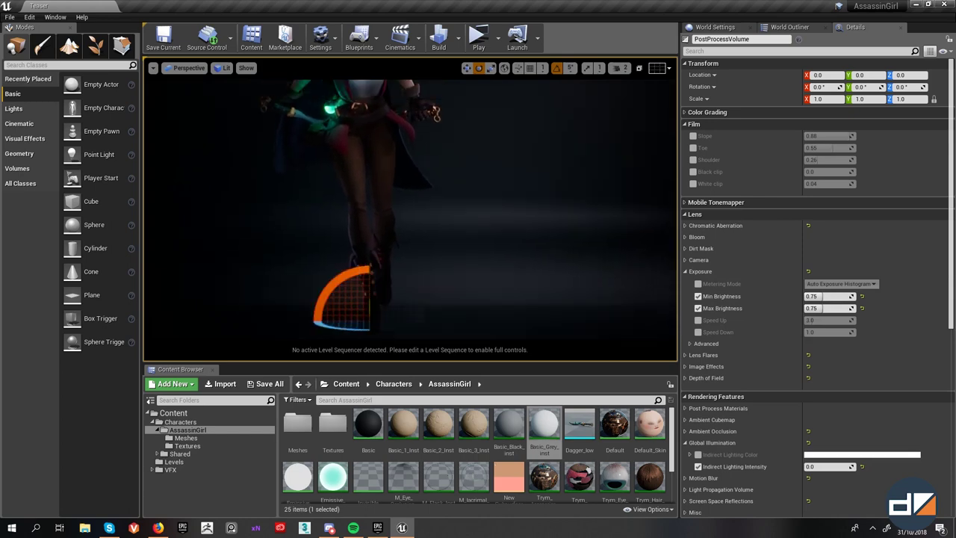
left_click(686, 272)
right_click_drag(457, 213, 458, 213)
scroll(800, 400, "down", 1)
scroll(800, 400, "down", 4)
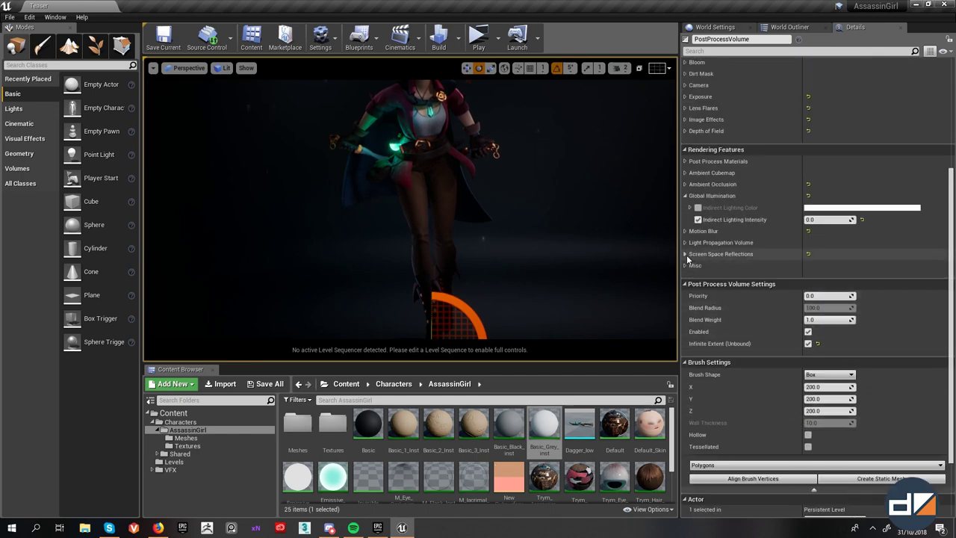
right_click_drag(524, 250, 559, 297)
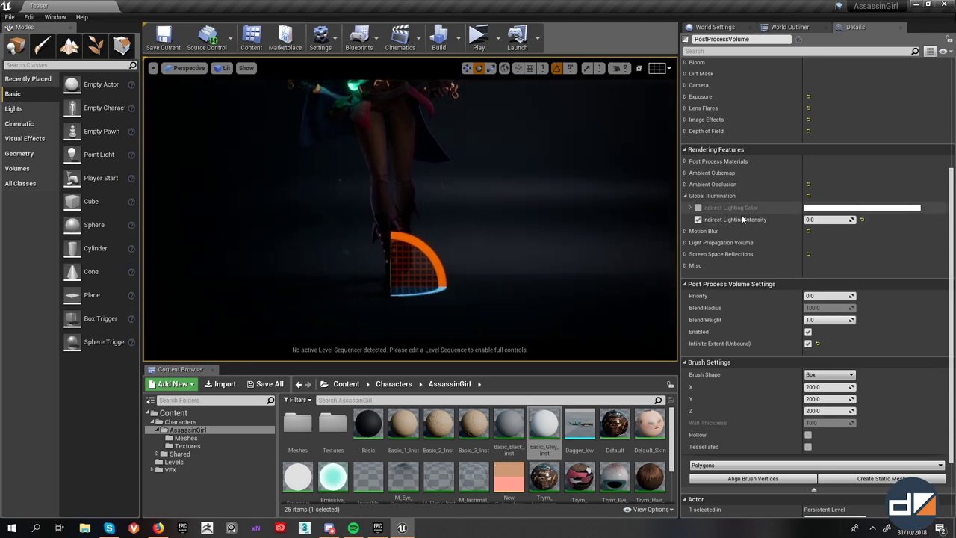
- Collapse the Global Illumination, Lens, Rendering Features and Post Process Volume Settings sections, keeping the Film section expanded
scroll(703, 198, "up", 2)
left_click(685, 259)
scroll(715, 267, "up", 3)
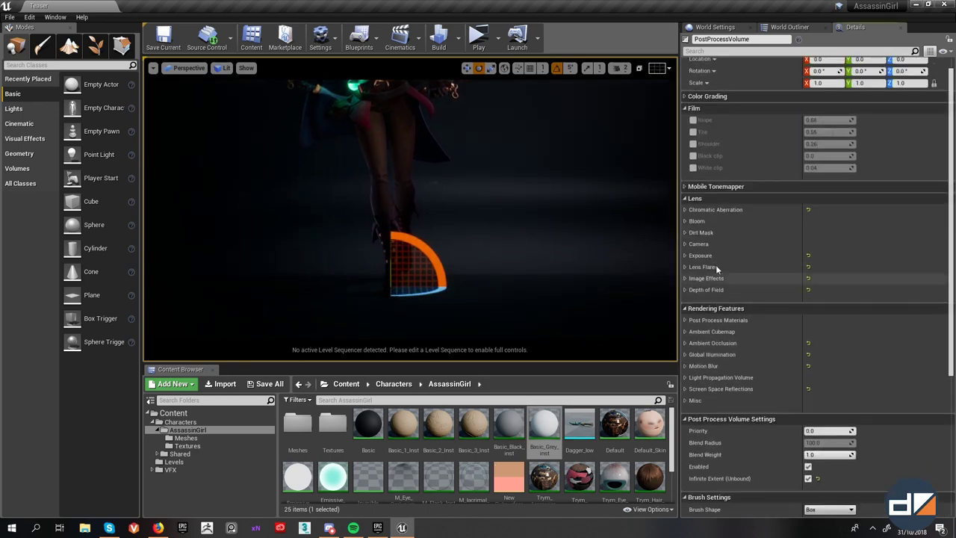
scroll(716, 266, "up", 1)
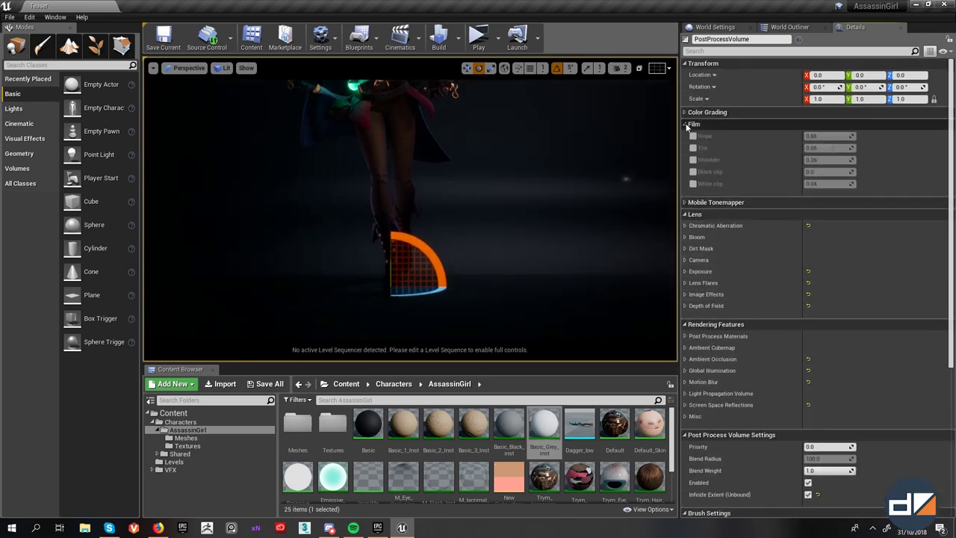
left_click(685, 215)
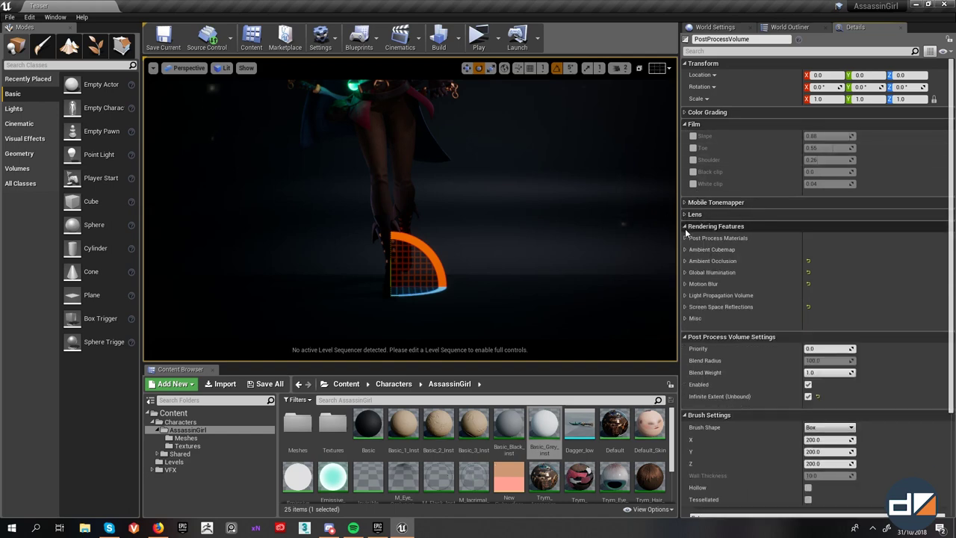
left_click(685, 227)
left_click(685, 238)
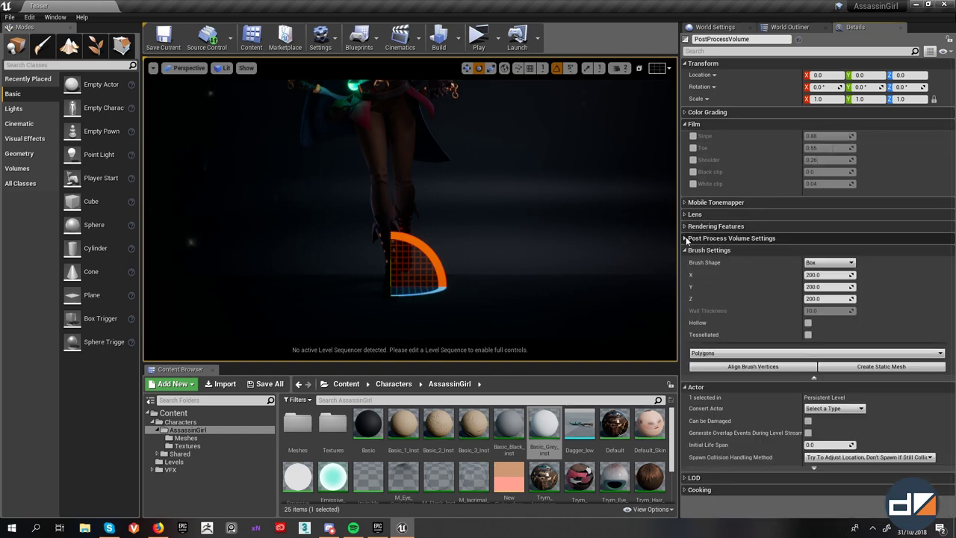
left_click(687, 124)
left_click(687, 124)
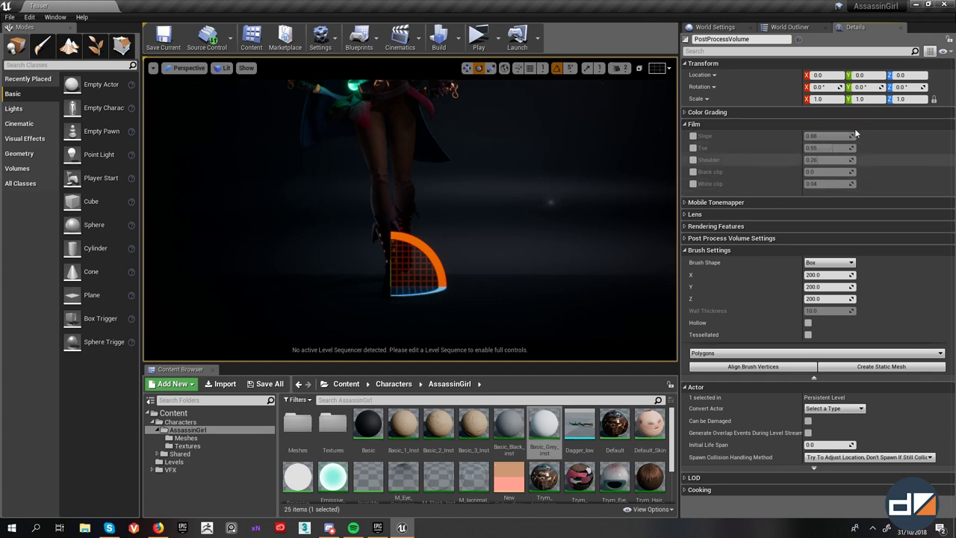
- Enable the Slope, Toe, Shoulder, Black clip and White clip overrides in the Film settings
left_click(693, 136)
left_click(694, 148)
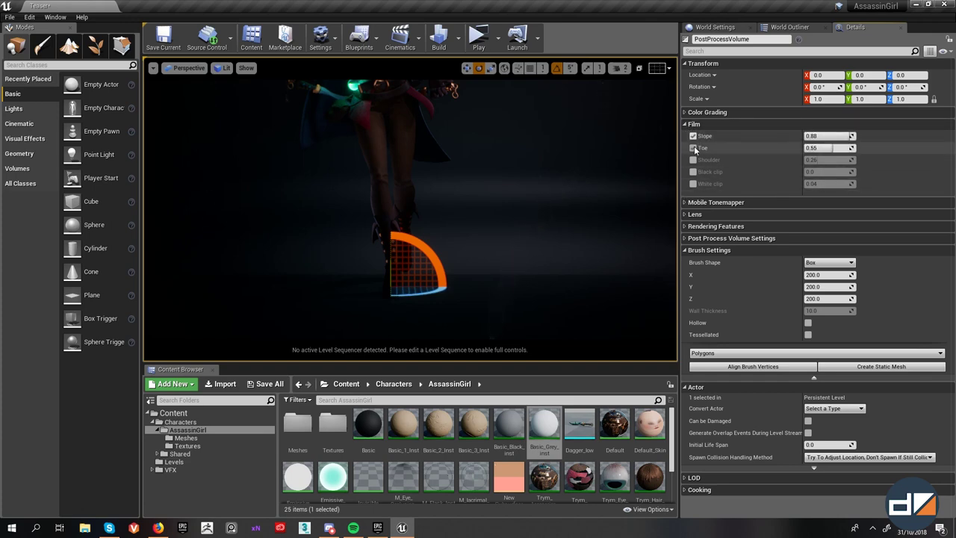
right_click_drag(530, 223, 533, 203)
key("F11")
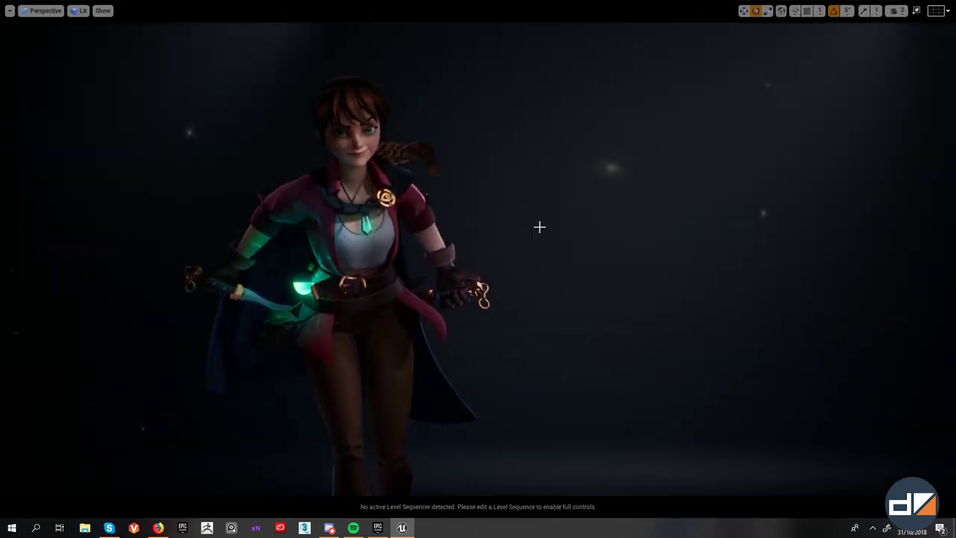
key("F11")
left_click(693, 160)
left_click(693, 171)
left_click(693, 184)
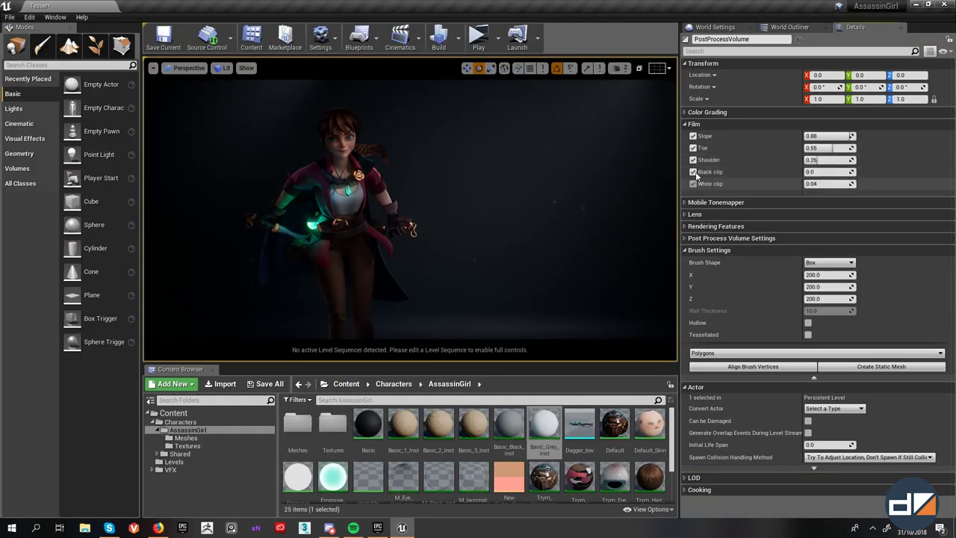
- Try a higher film Toe value and reset it to its default
mouse_move(827, 136)
left_mouse_down()
mouse_move(814, 136)
mouse_move(883, 147)
mouse_move(820, 148)
left_mouse_up()
left_click(862, 136)
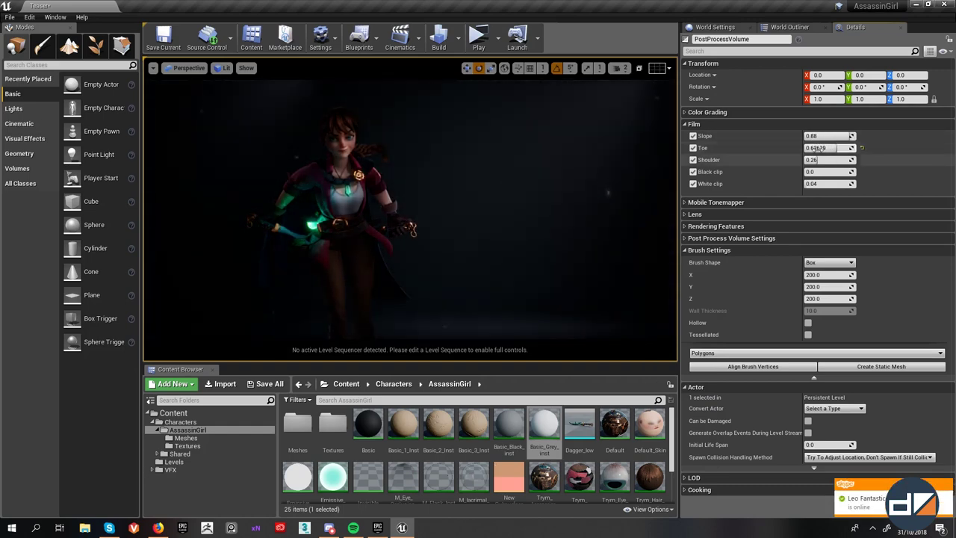
left_click(862, 147)
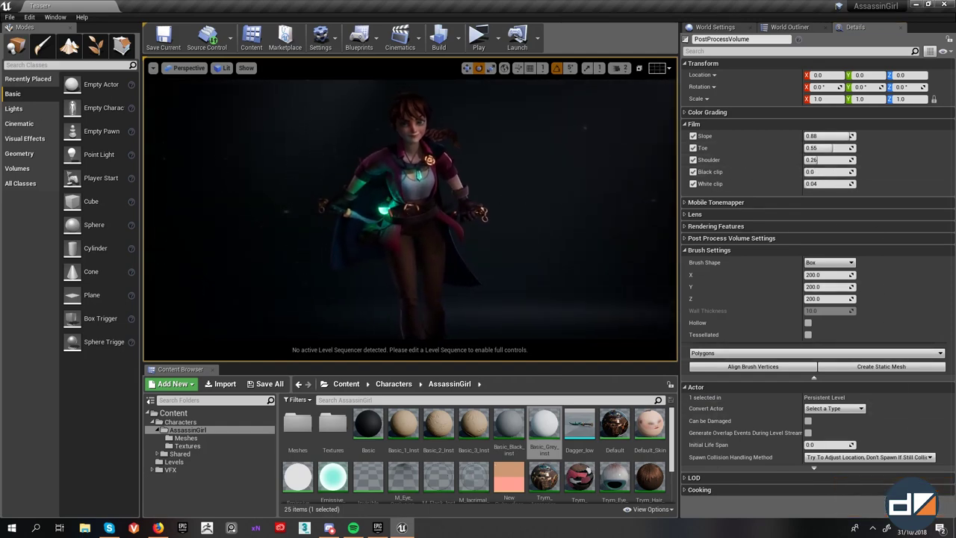
key("alt+Tab")
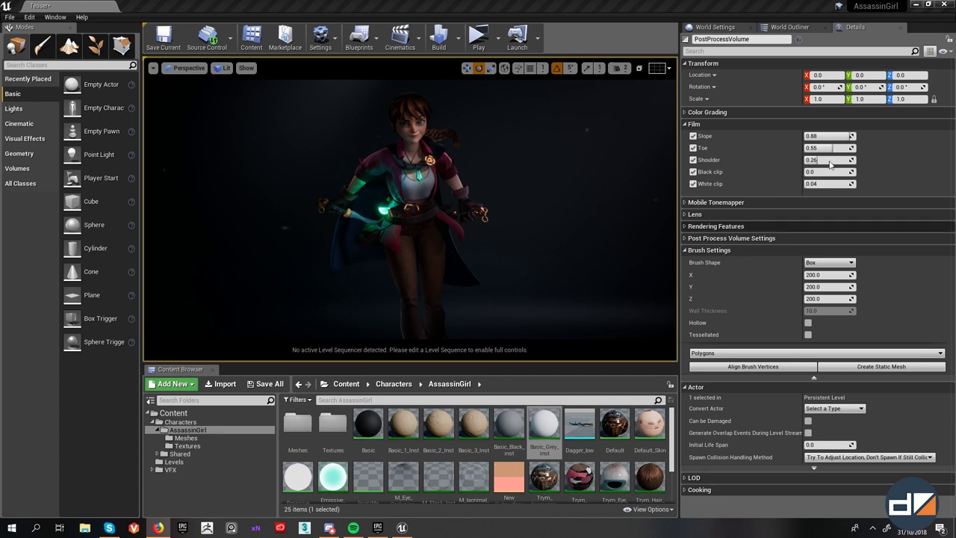
- Disable the Slope, Toe, Shoulder, Black clip and White clip overrides in the Film settings
left_click(693, 136)
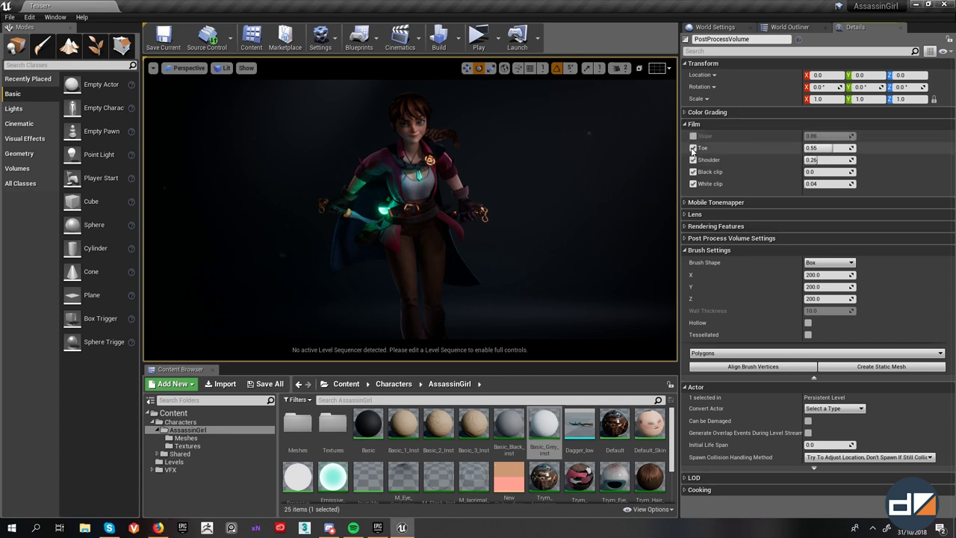
left_click(693, 148)
left_click(693, 160)
left_click(693, 172)
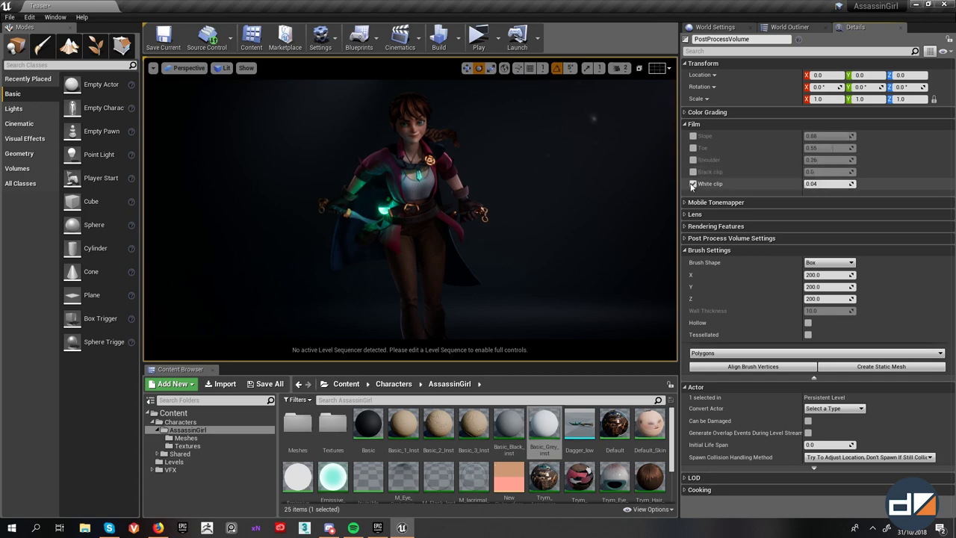
left_click(693, 184)
- Collapse the Film section and expand Color Grading with its WhiteBalance, Global and Shadows groups
left_click(689, 124)
left_click(686, 112)
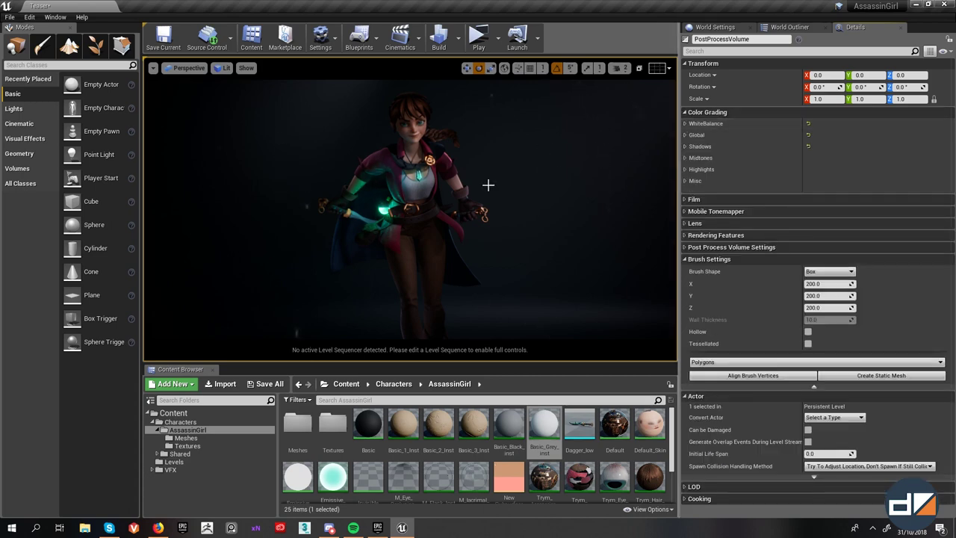
left_click(685, 124)
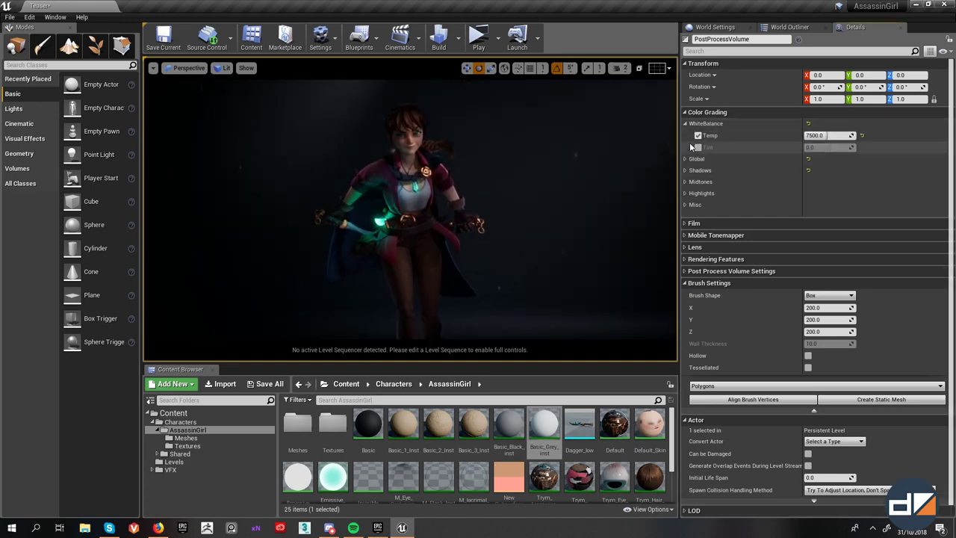
left_click(685, 159)
left_click(685, 230)
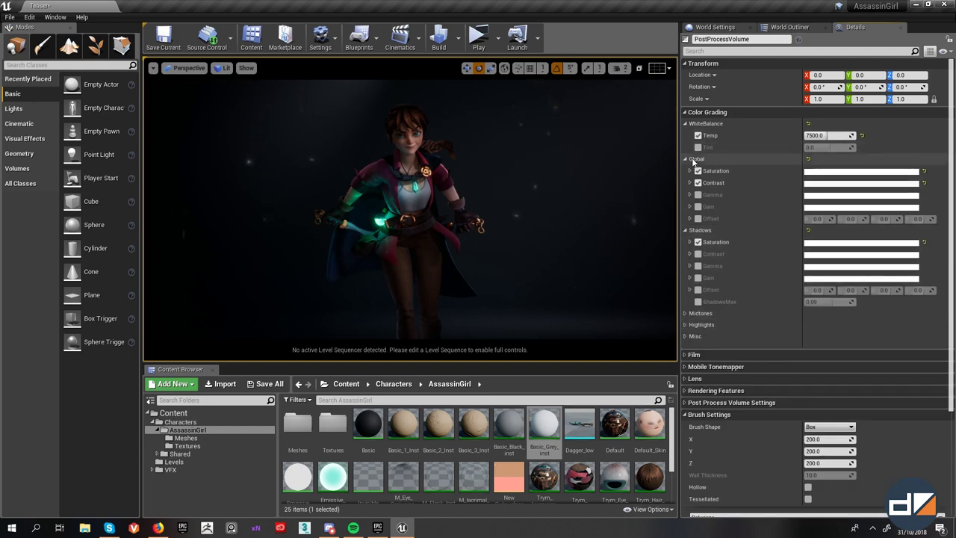
- Try raising the white balance temperature to about 10200 and undo the change
left_click_drag(832, 135, 904, 135)
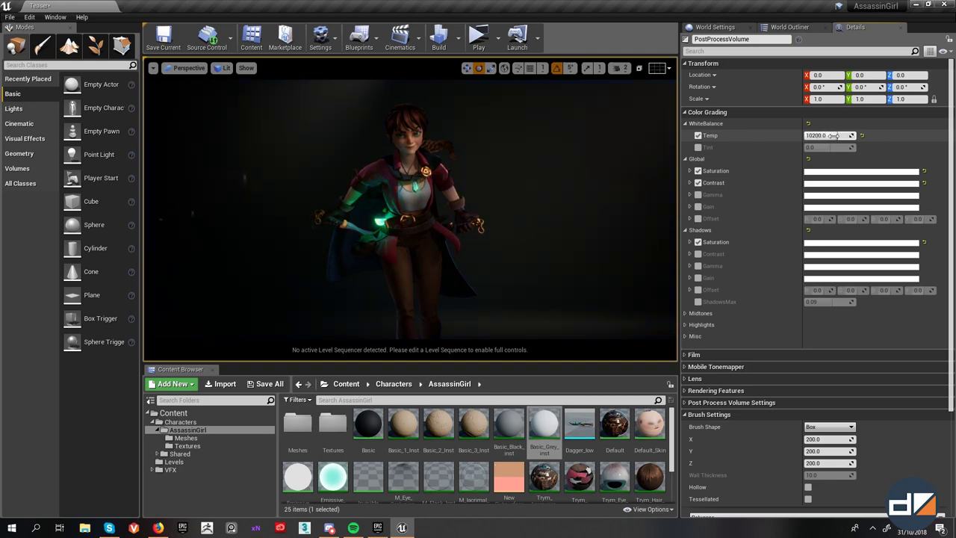
key("ctrl+z")
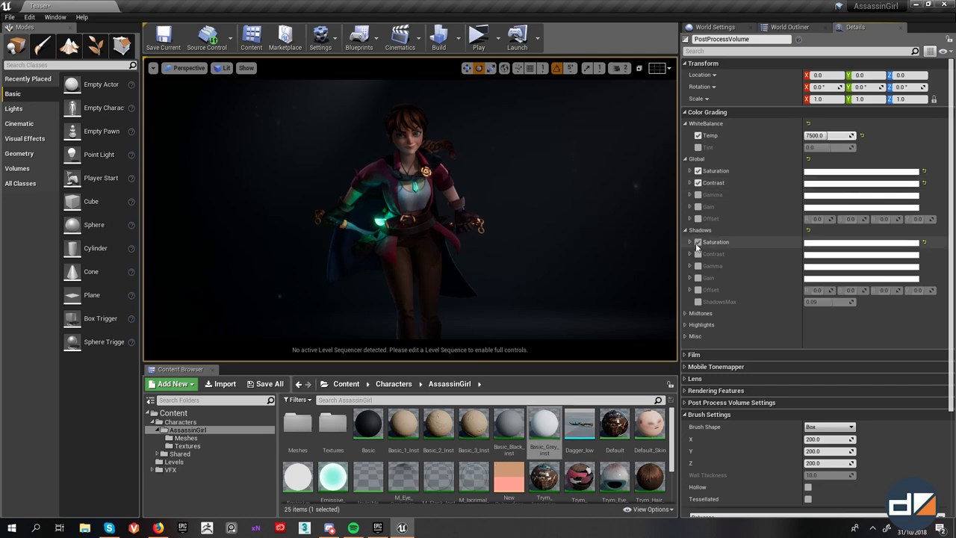
- Compare Global Saturation at 1.0 and 1.25, and set it to 0.69
left_click(690, 171)
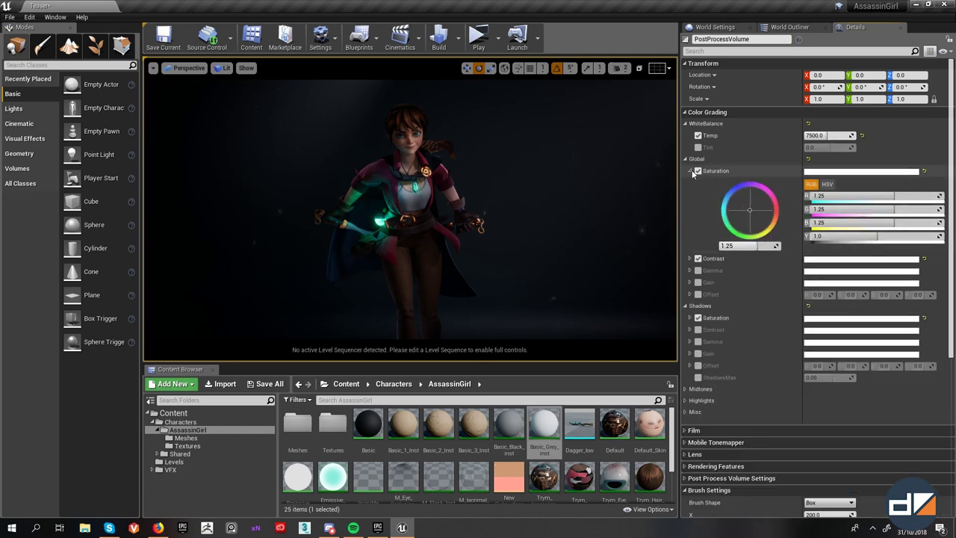
left_click(736, 246)
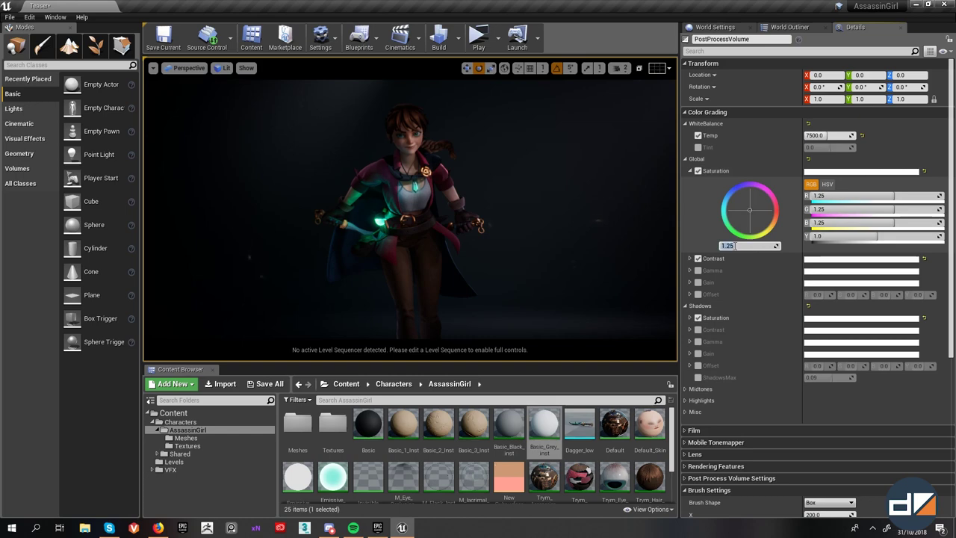
type("1.0")
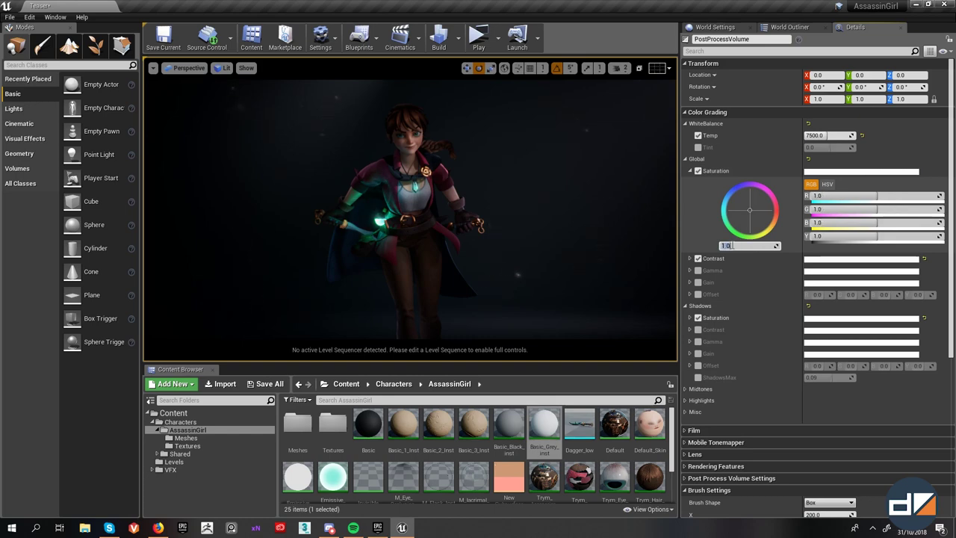
key("BackSpace")
key("BackSpace")
type(".25")
key("Return")
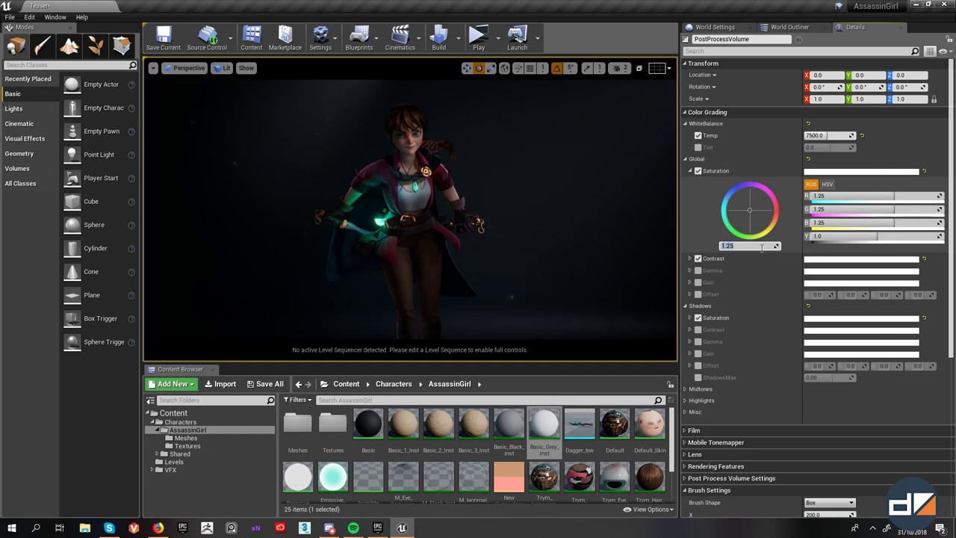
type("0.69")
key("Return")
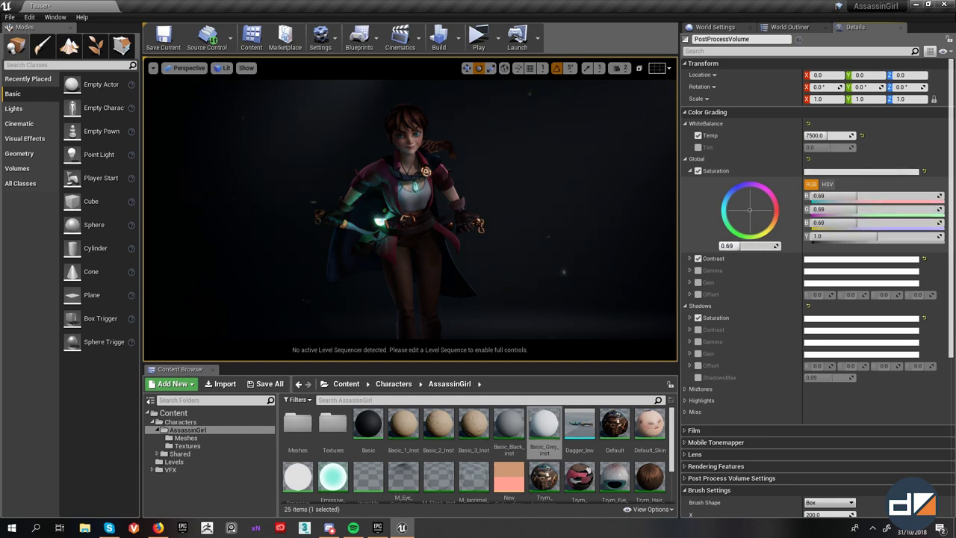
- Try the Global Saturation at 0.5 and 2.0, and set it to 1.25
mouse_move(740, 246)
left_mouse_down()
mouse_move(779, 245)
mouse_move(721, 246)
mouse_move(777, 245)
mouse_move(735, 246)
left_mouse_up()
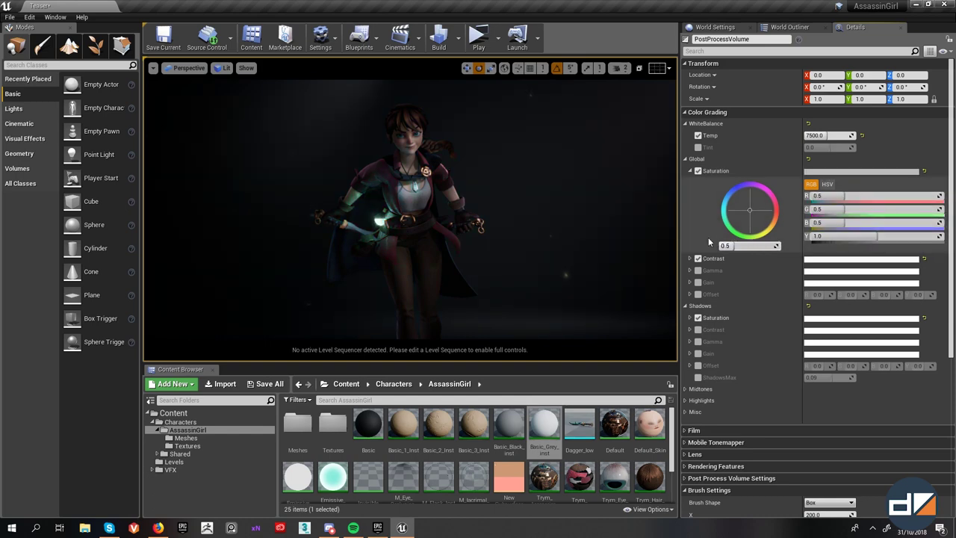
type("2")
key("Return")
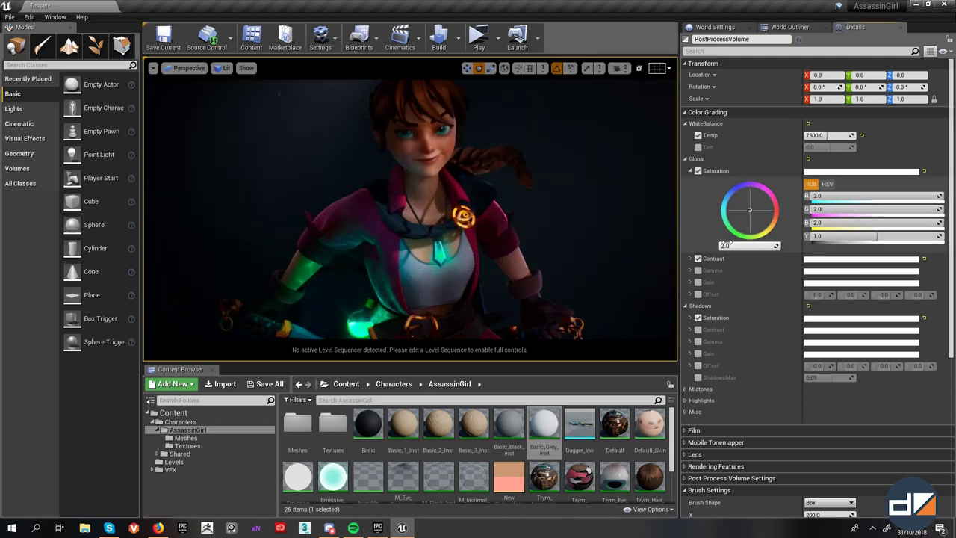
left_click(751, 246)
type("1.25")
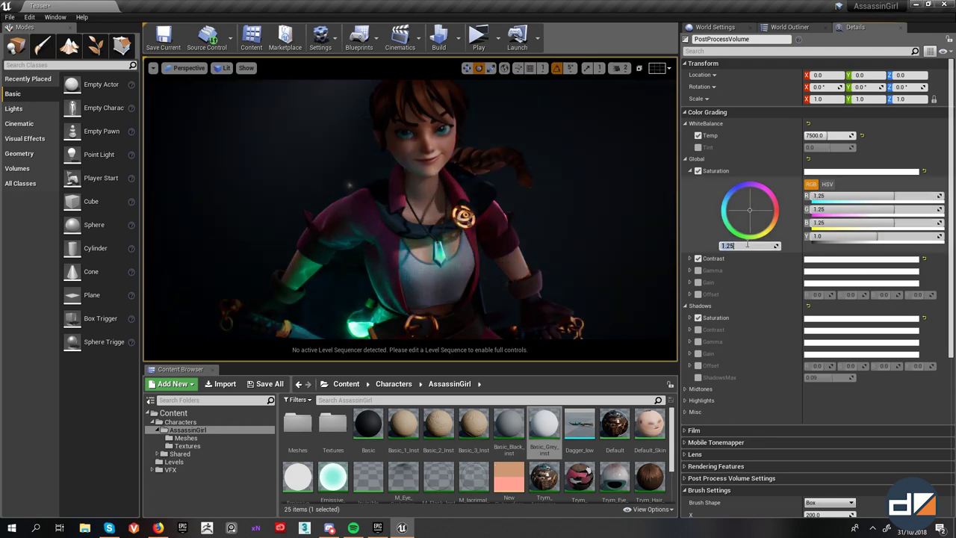
key("Return")
- Switch the Global Saturation override off and on repeatedly to compare the character with and without it
left_click(698, 171)
left_click(698, 171)
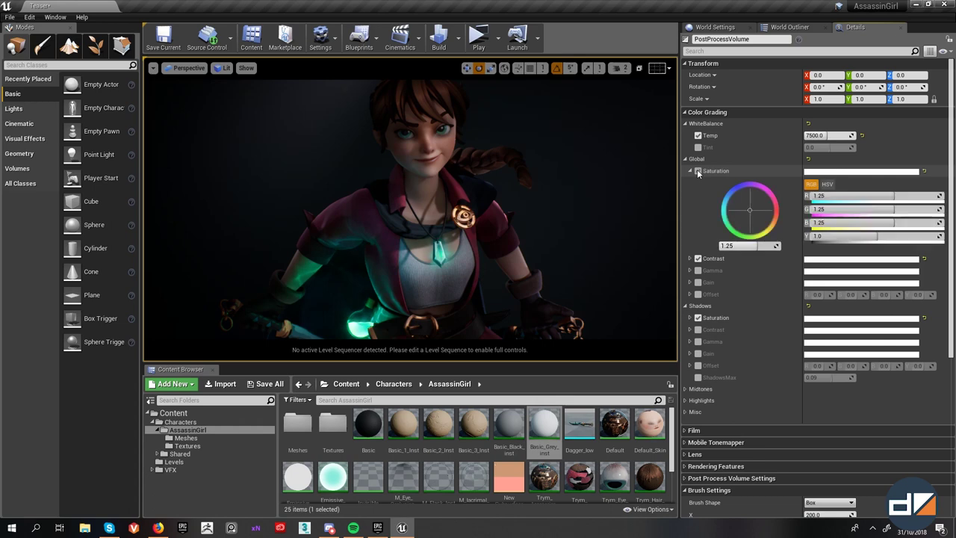
left_click(698, 171)
left_click(697, 171)
- Try raising the Shadows Saturation to 1.79, undo the change and collapse the Shadows group
scroll(699, 172, "down", 3)
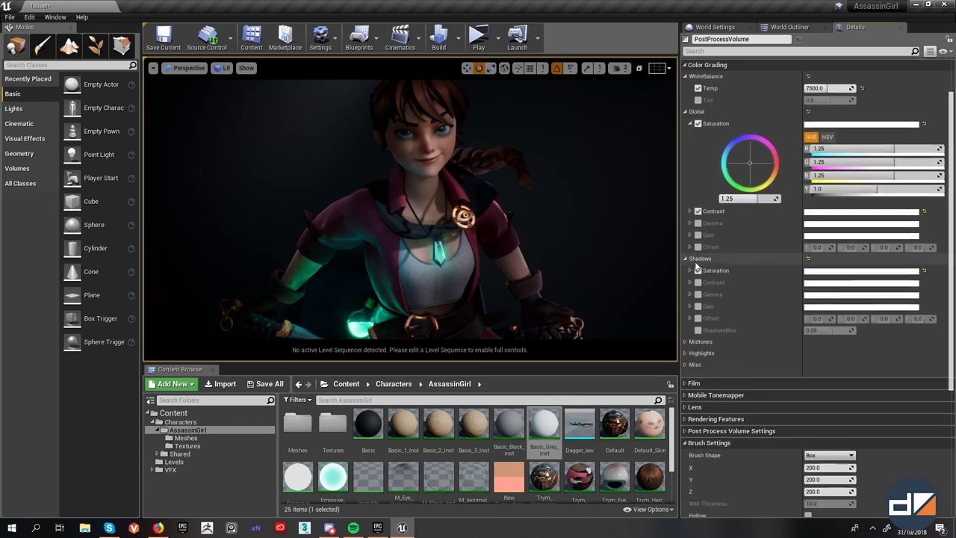
left_click(690, 96)
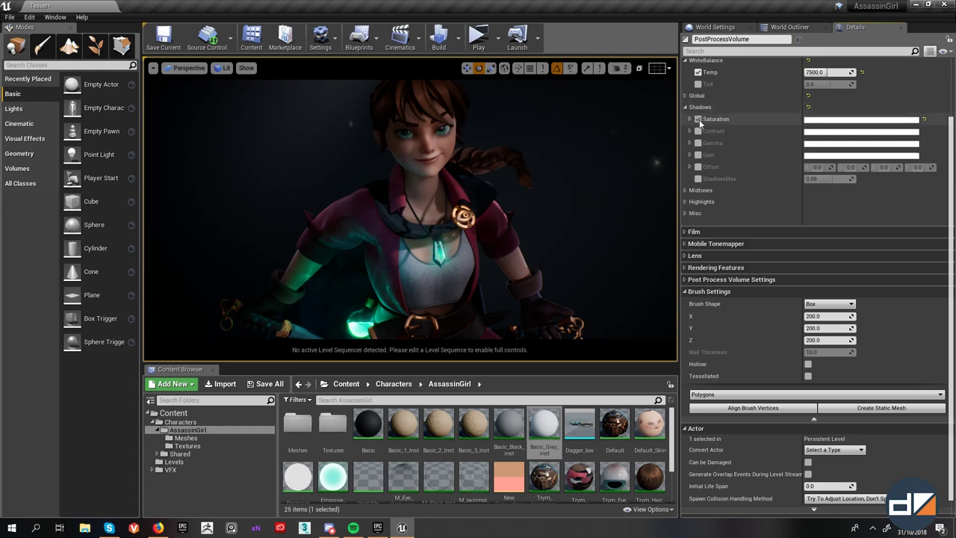
left_click(690, 118)
left_click_drag(751, 194, 792, 193)
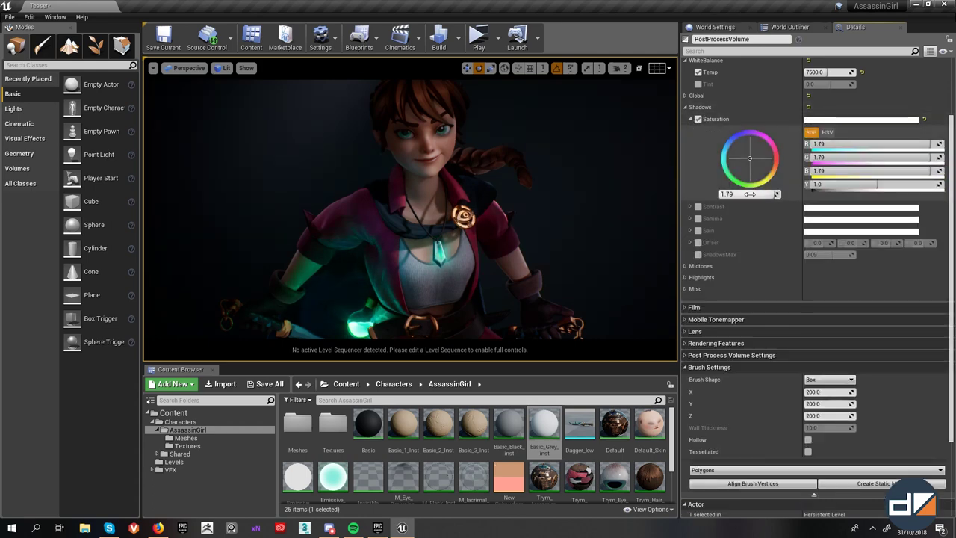
key("ctrl+z")
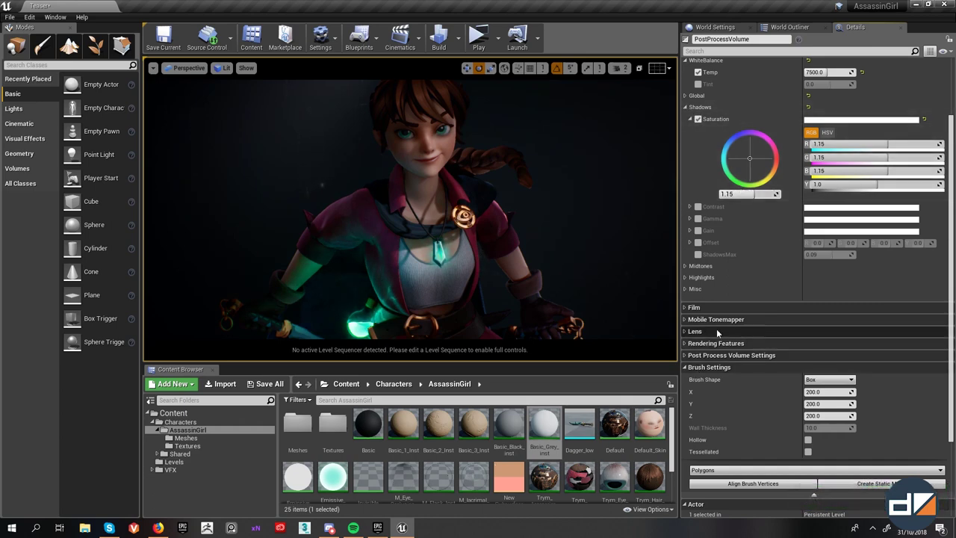
left_click(690, 120)
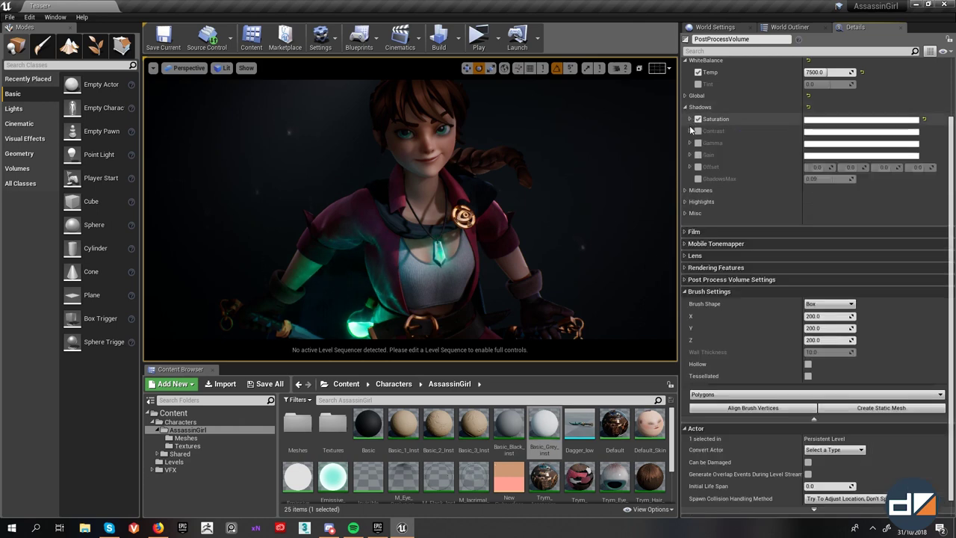
left_click(685, 107)
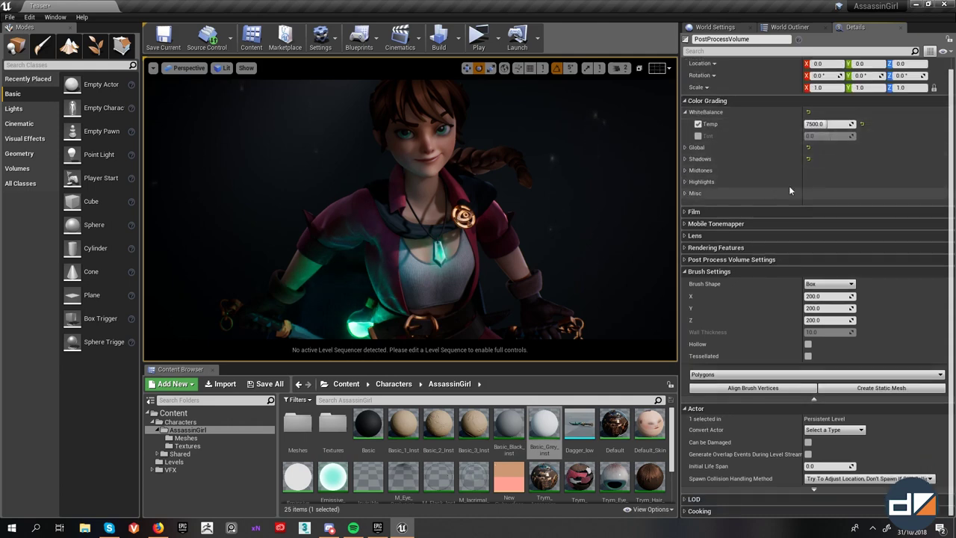
- Try enabling the Color Grading LUT in the Misc group, cancel saving a new cube render target and disable the LUT override
left_click(685, 193)
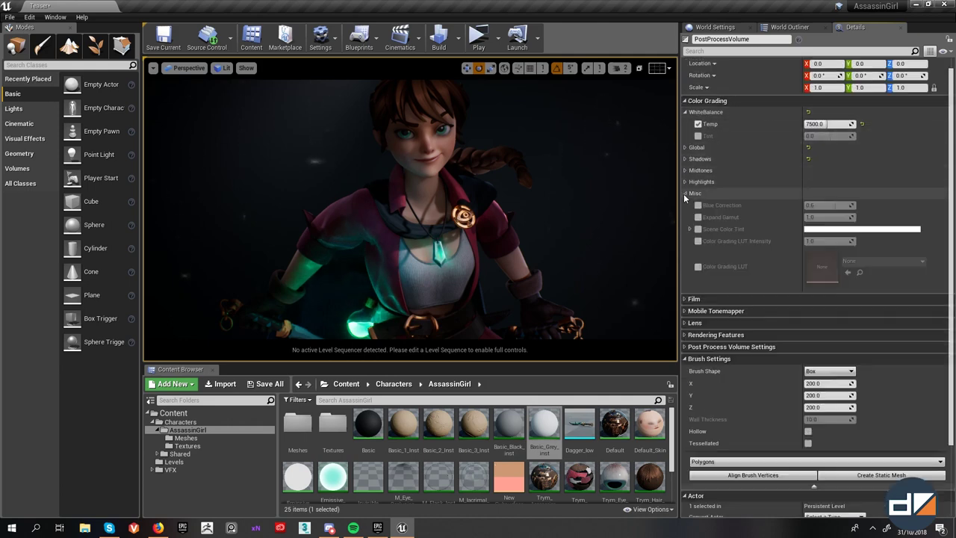
left_click(698, 268)
left_click(866, 263)
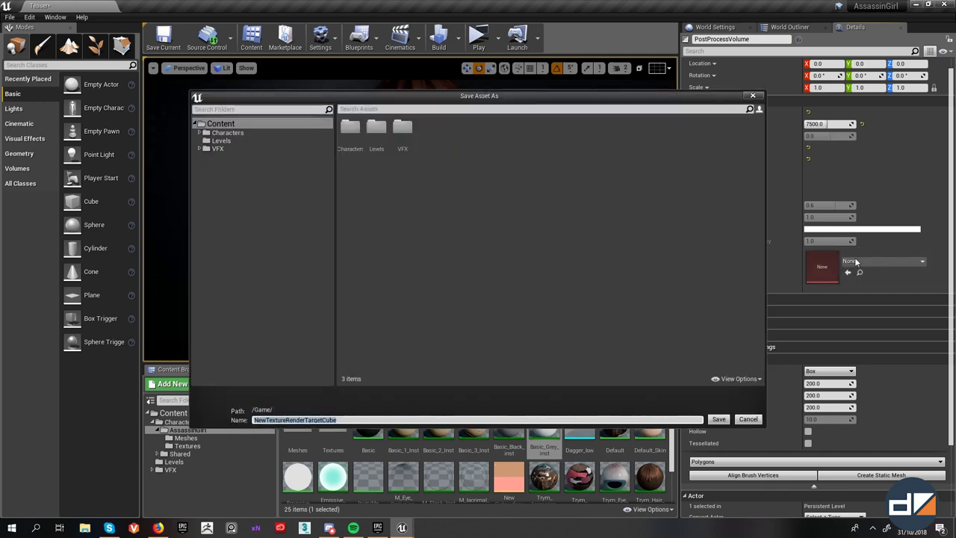
left_click(752, 95)
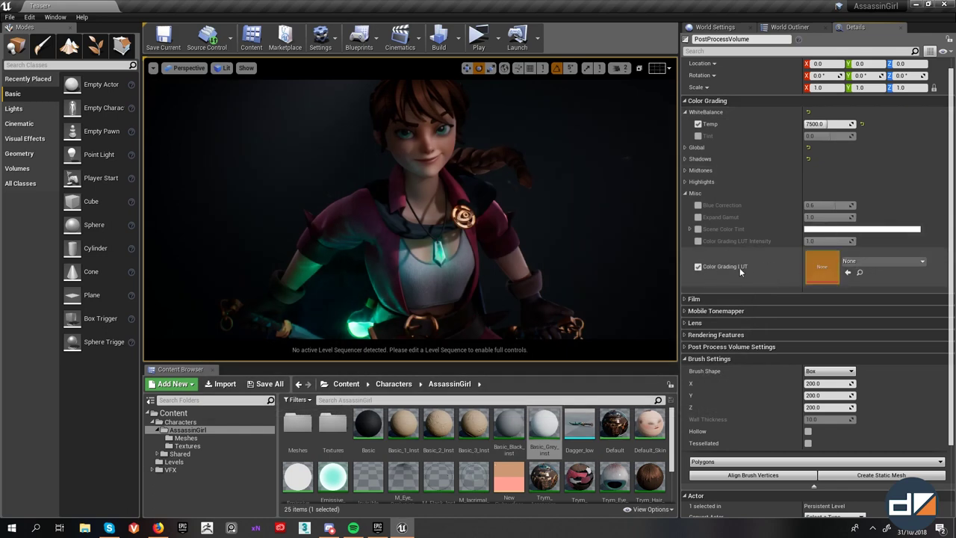
left_click(698, 266)
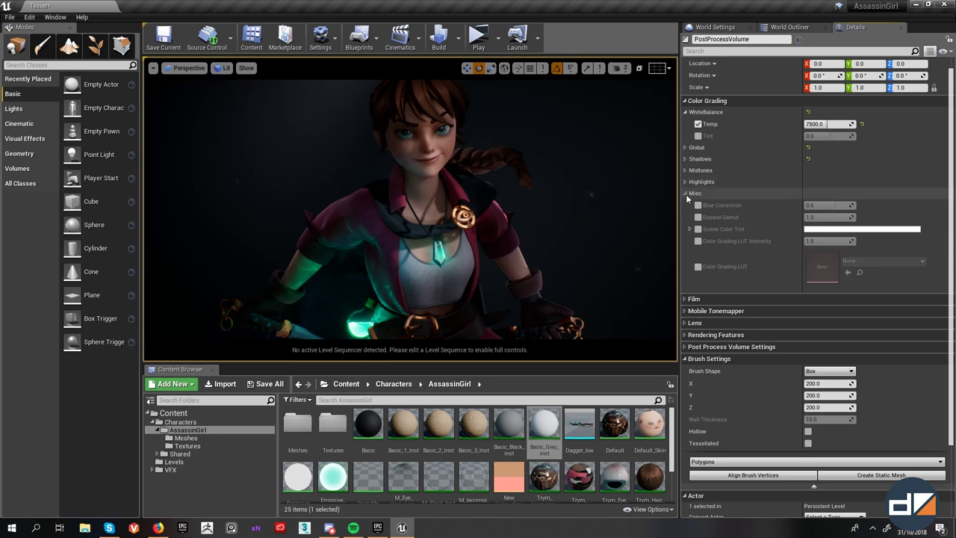
left_click(687, 196)
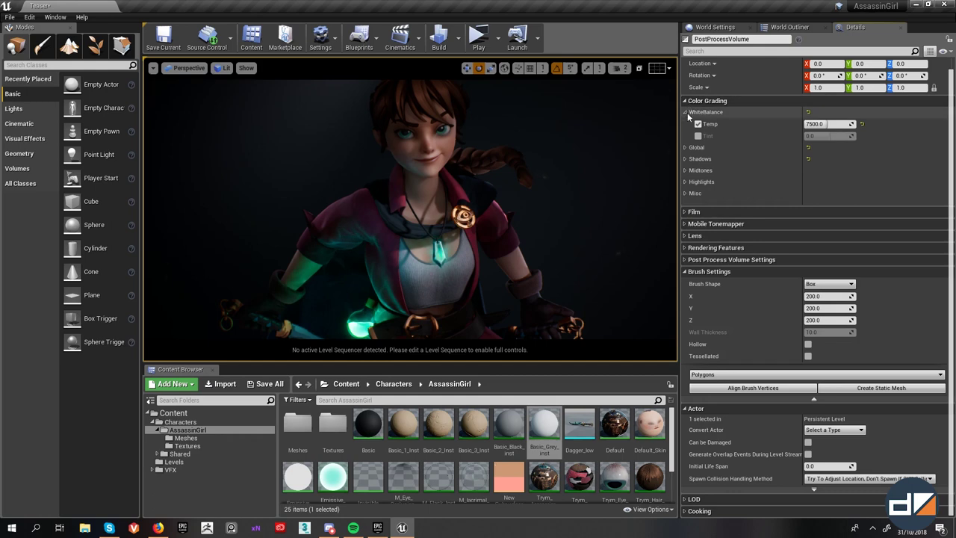
- Review the Film settings, and expand the Lens section with its Chromatic Aberration group
left_click(687, 213)
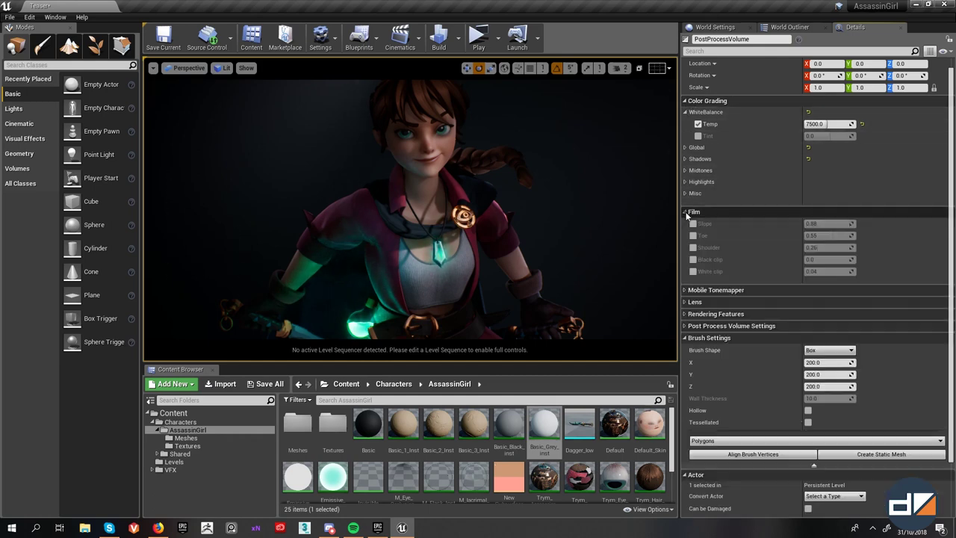
left_click(687, 215)
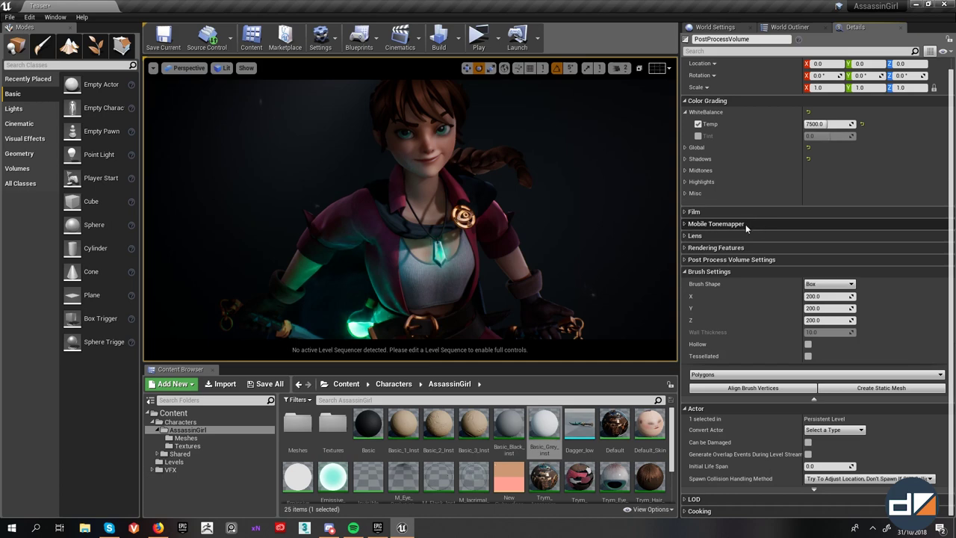
left_click(687, 237)
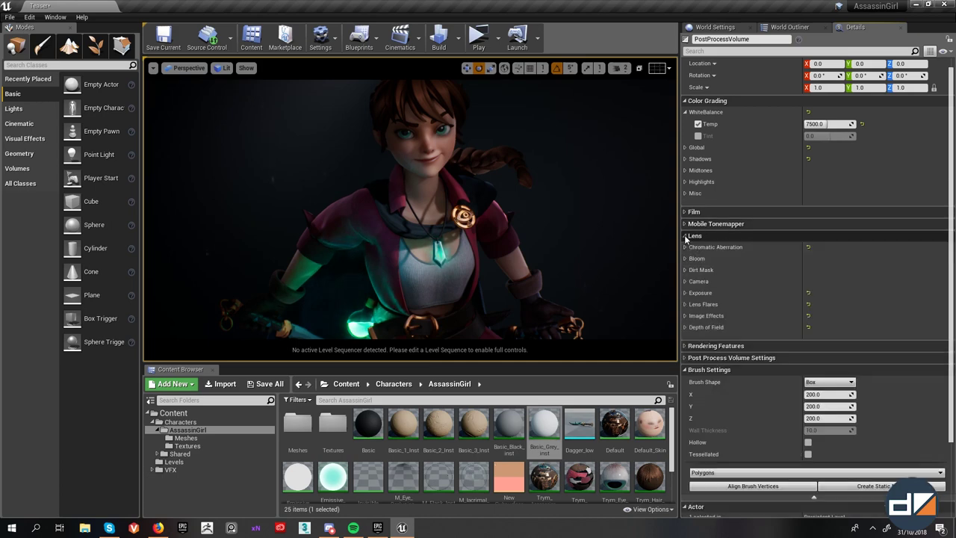
left_click(685, 247)
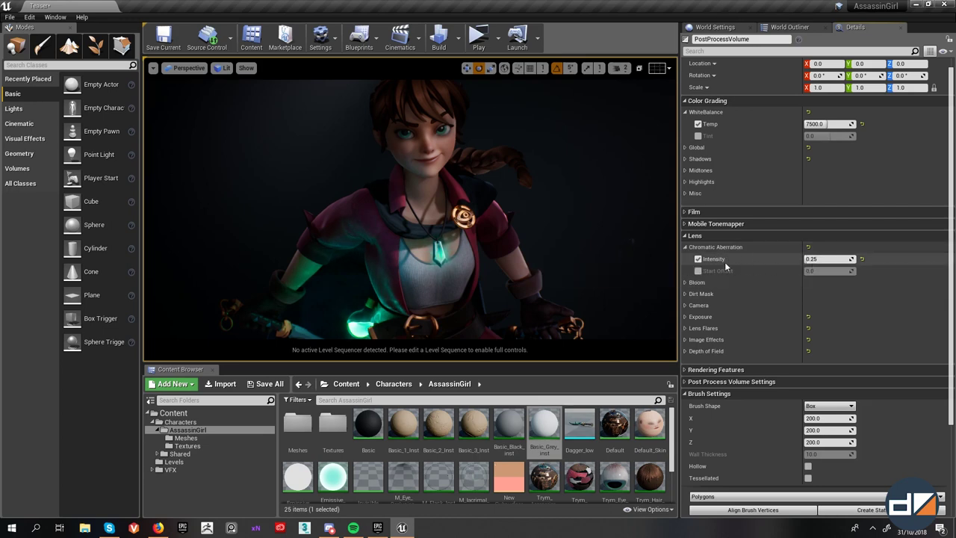
- Set the Chromatic Aberration intensity to 0.25
mouse_move(822, 260)
left_mouse_down()
mouse_move(856, 259)
mouse_move(823, 258)
left_mouse_up()
left_click(823, 258)
type("25")
key("Home")
type("0.")
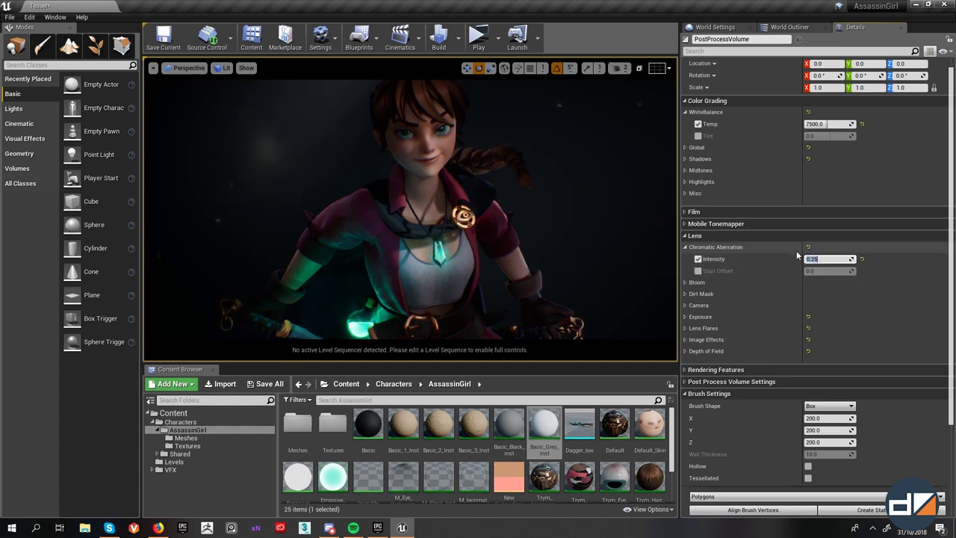
key("Return")
- Expand the Bloom group and review its Standard and Convolution methods, keeping Standard selected
left_click(685, 281)
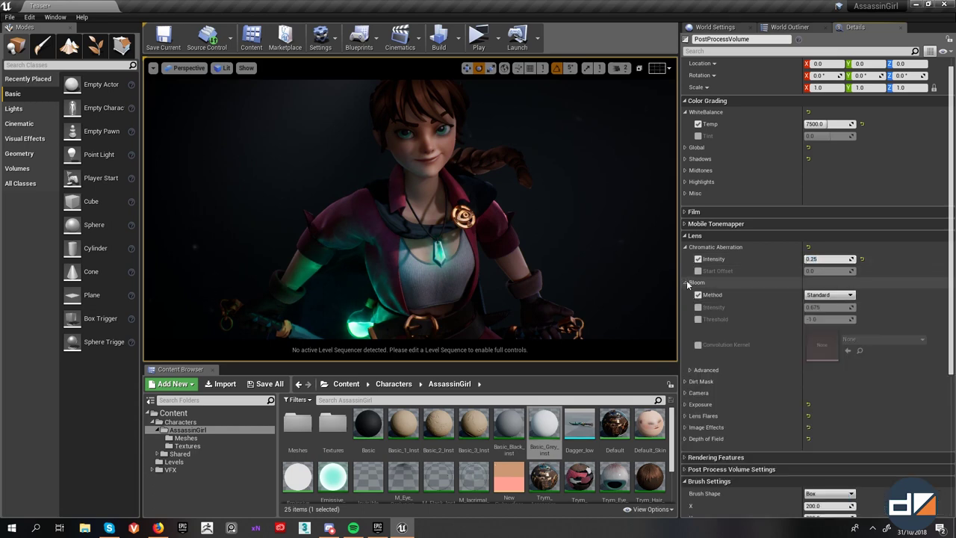
left_click(835, 295)
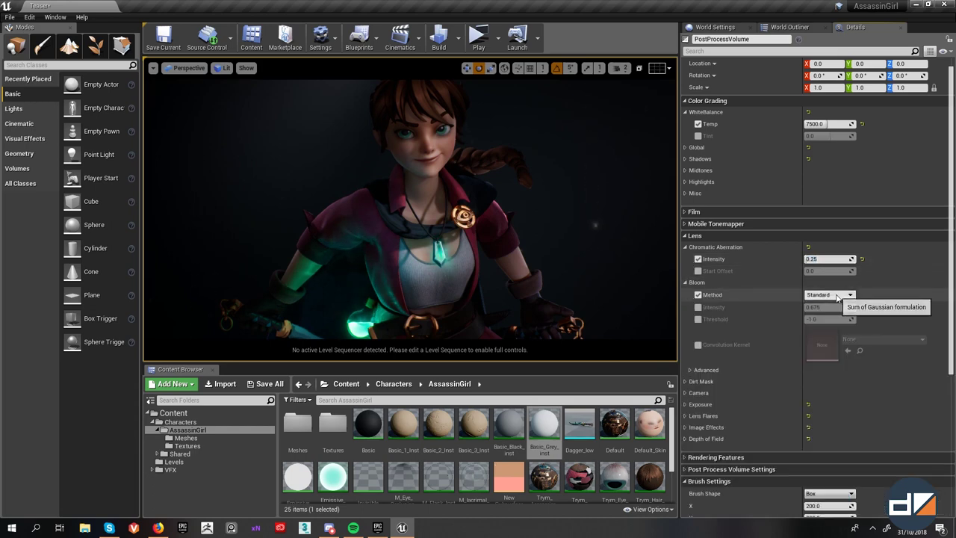
left_click(822, 309)
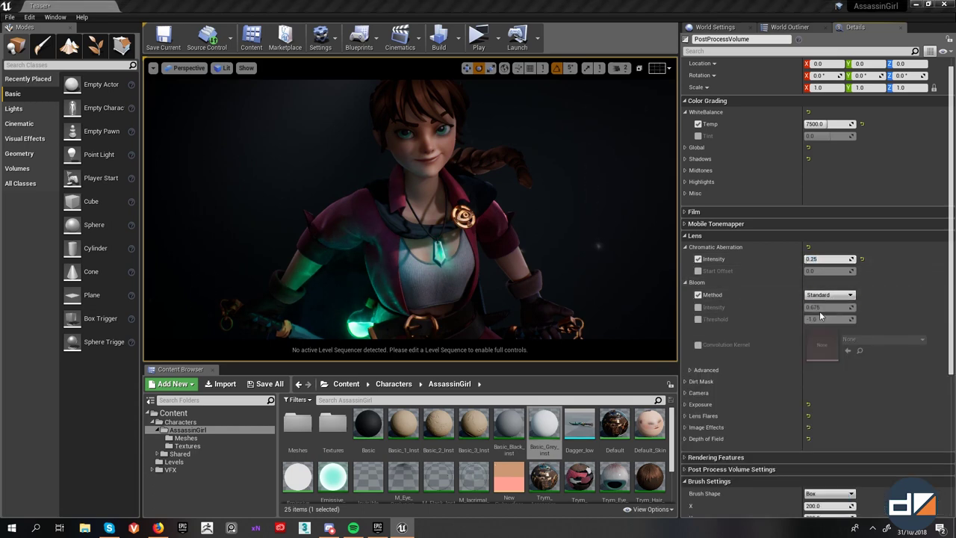
left_click(828, 295)
left_click(824, 304)
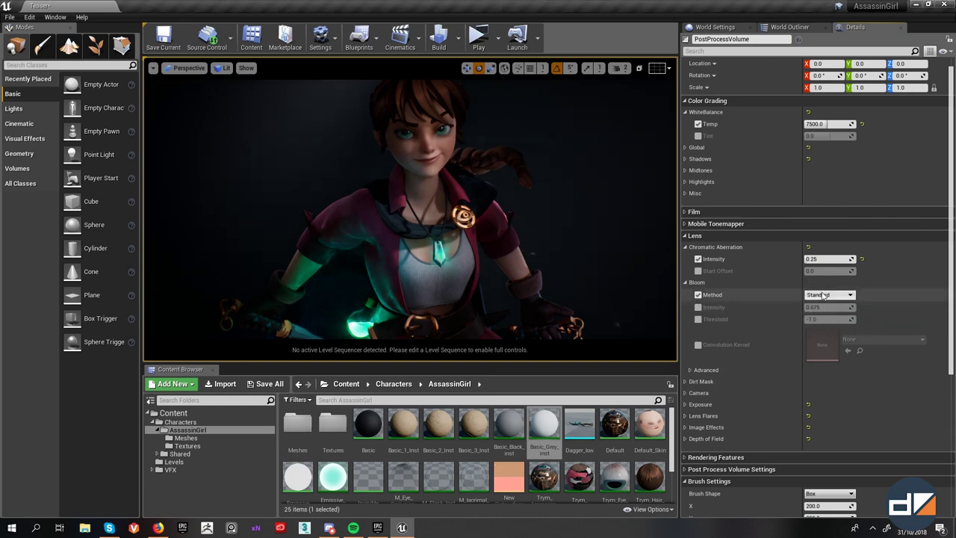
left_click(840, 296)
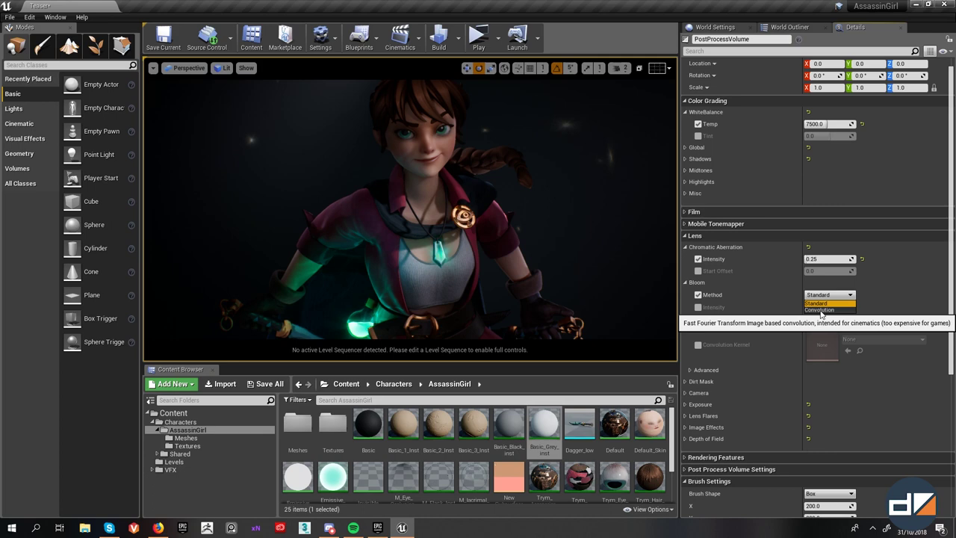
left_click(816, 302)
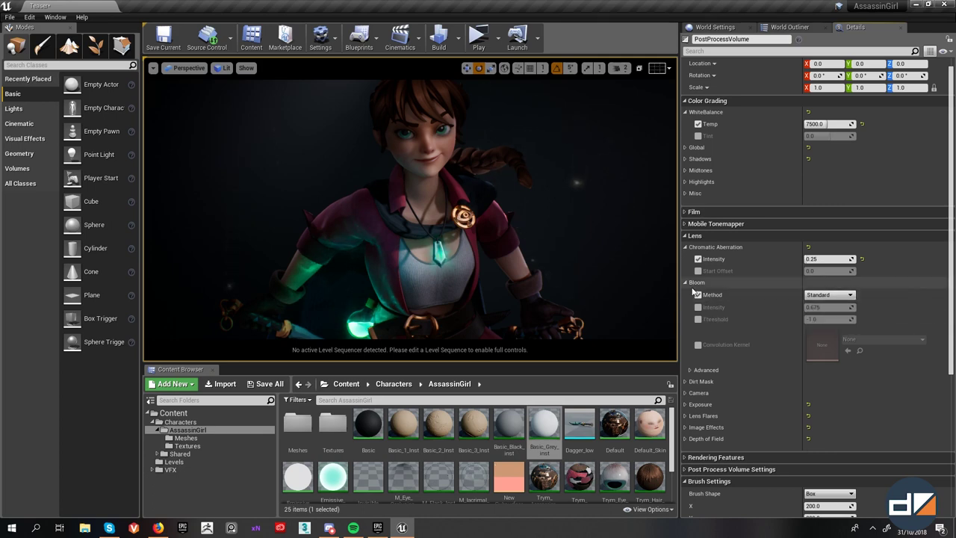
- Try the Convolution bloom method, restore Standard and disable the Bloom Method override
left_click(818, 294)
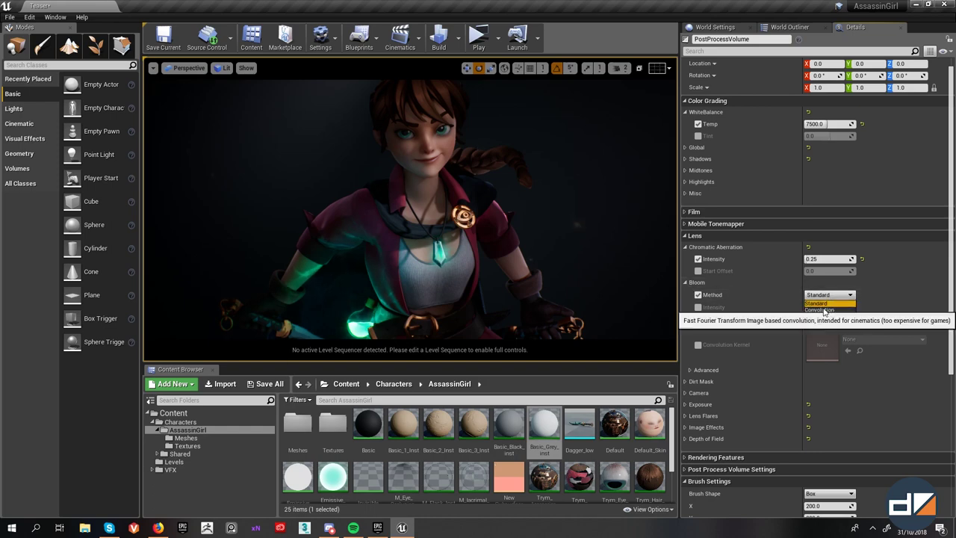
left_click(822, 310)
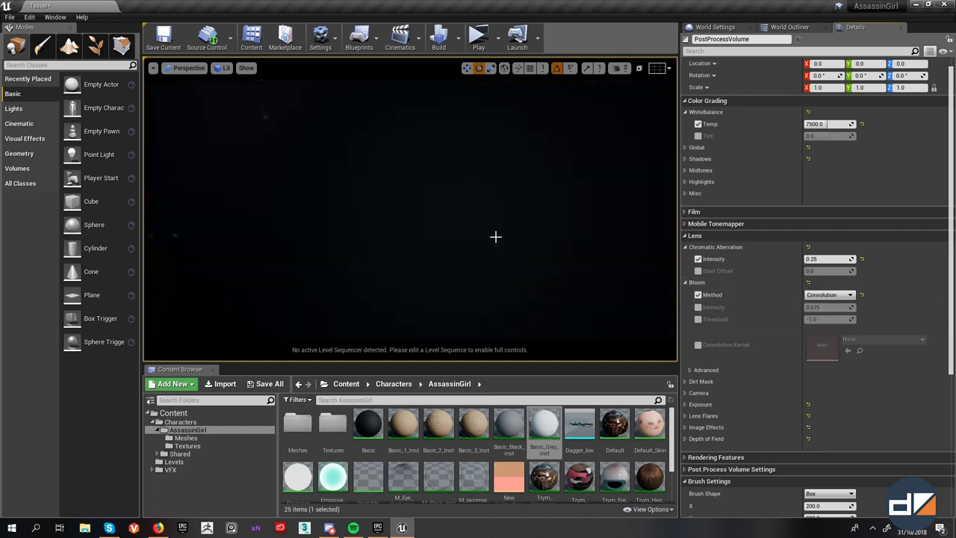
left_click(822, 295)
left_click(822, 309)
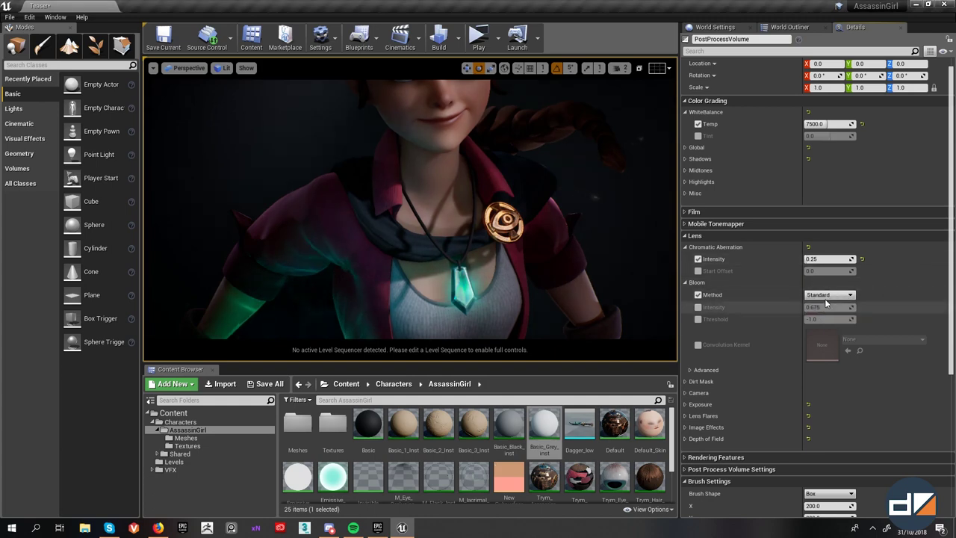
left_click(697, 294)
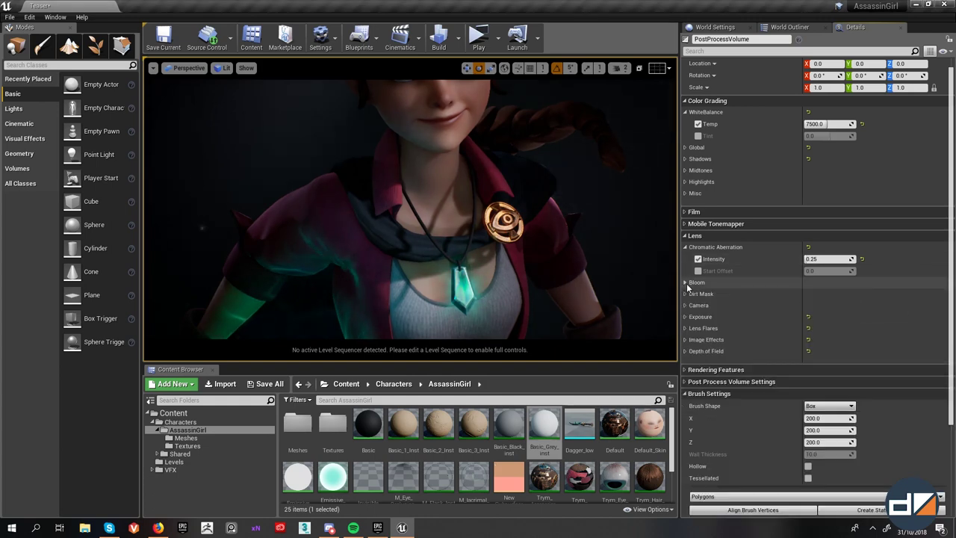
left_click(686, 283)
- Enable the Dirt Mask Texture override with the Caustics texture and set the Dirt Mask Intensity to 8.0
left_click(687, 294)
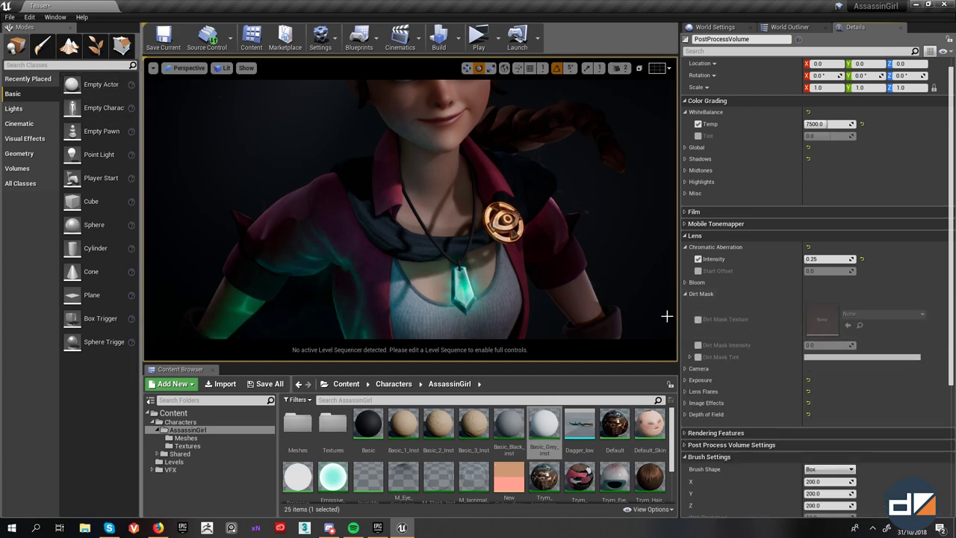
left_click(699, 319)
left_click(885, 317)
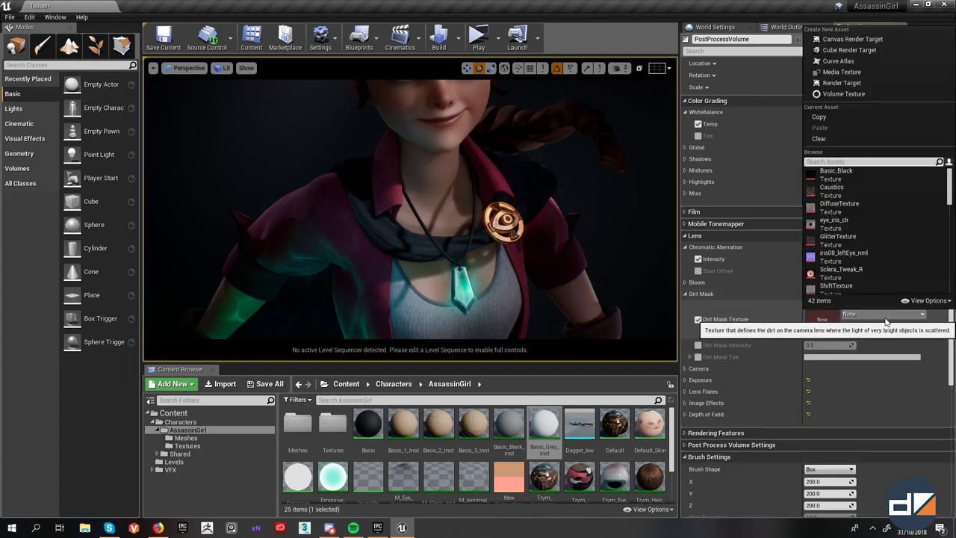
left_click(866, 186)
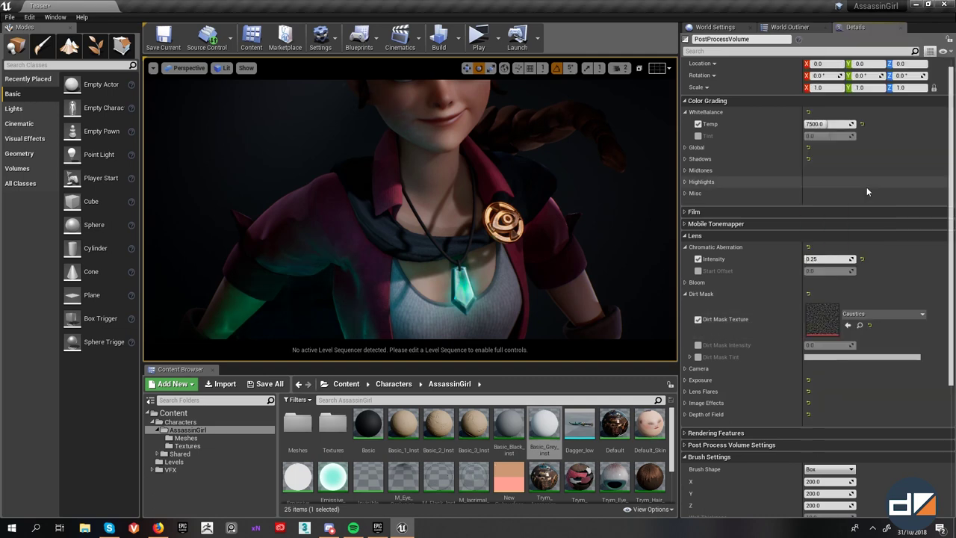
scroll(457, 273, "down", 5)
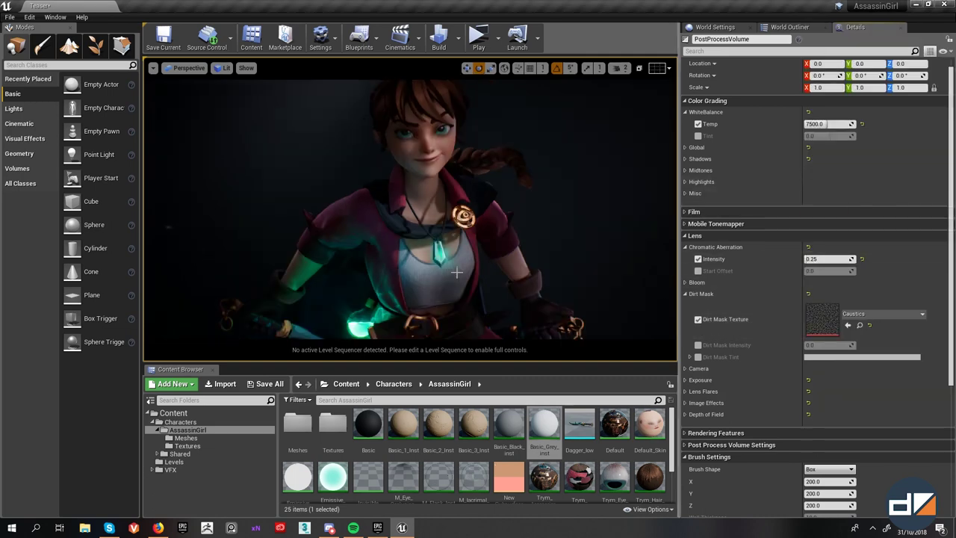
scroll(510, 282, "up", 5)
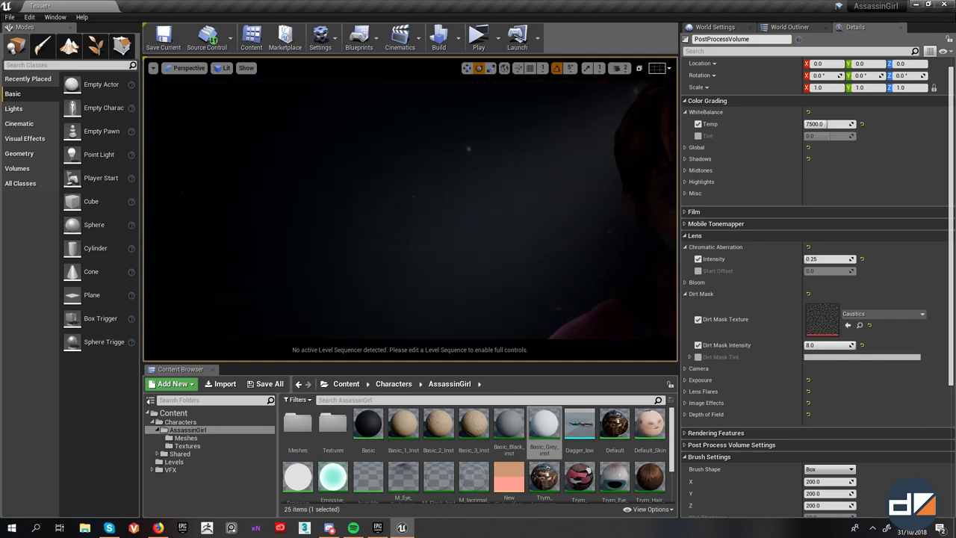
- Turn off the Dirt Mask Intensity and Dirt Mask Texture overrides and collapse the Dirt Mask group
left_click(859, 313)
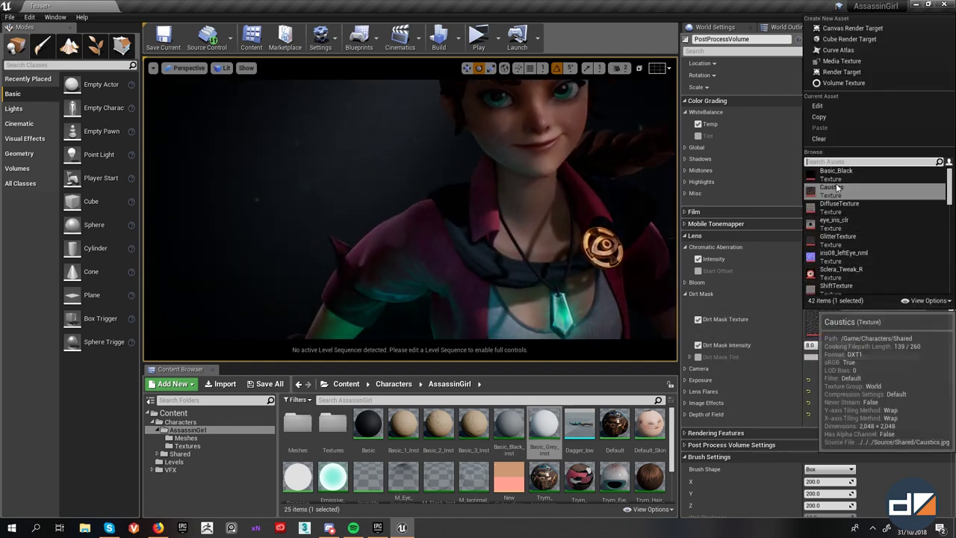
left_click(807, 334)
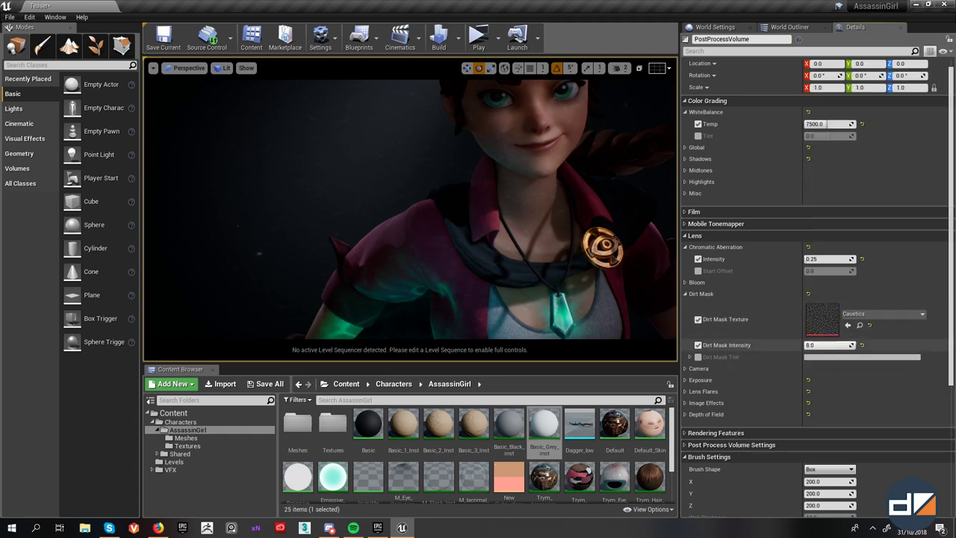
left_click(698, 345)
left_click(698, 319)
left_click(685, 295)
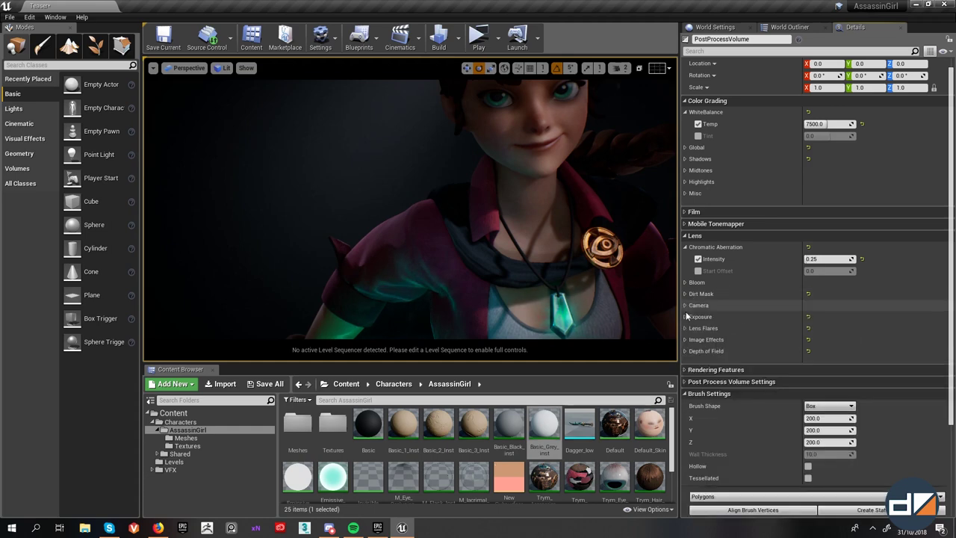
- Review the Camera, Lens Flares and Image Effects settings of the post process volume, collapsing each group again
left_click(686, 305)
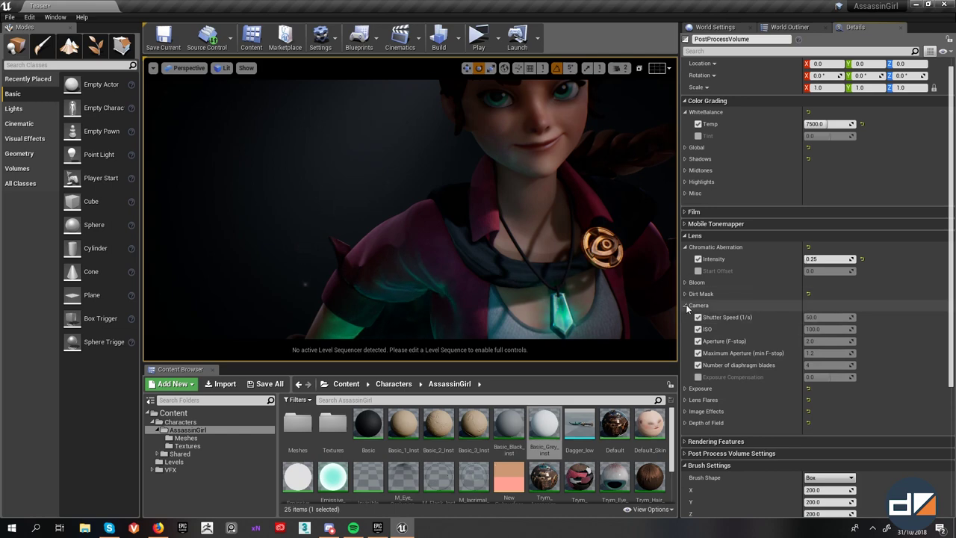
right_click_drag(511, 220, 539, 231)
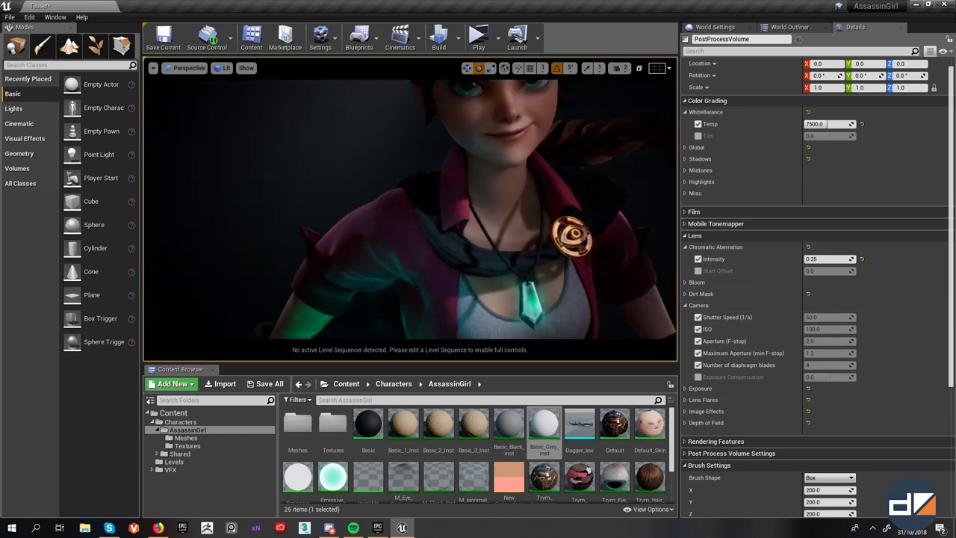
left_click(685, 306)
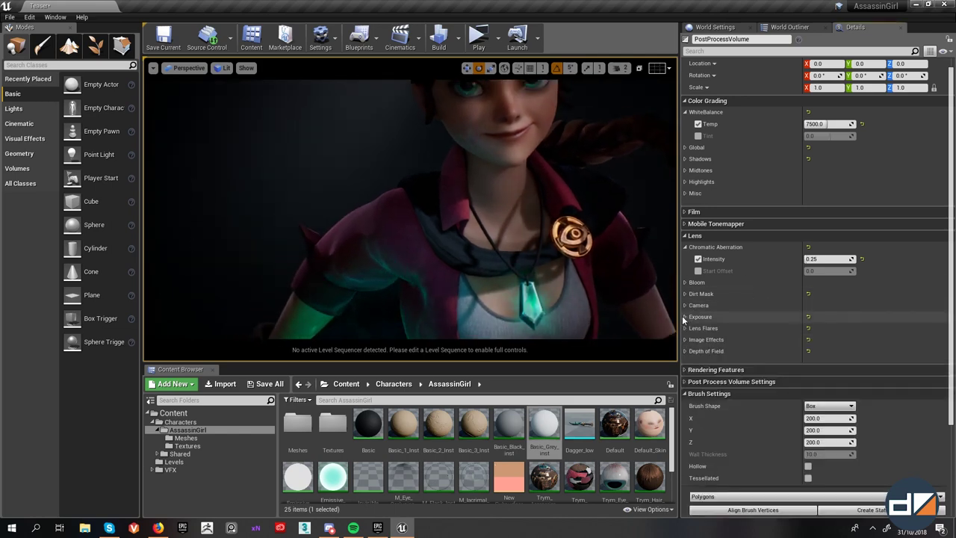
left_click(685, 328)
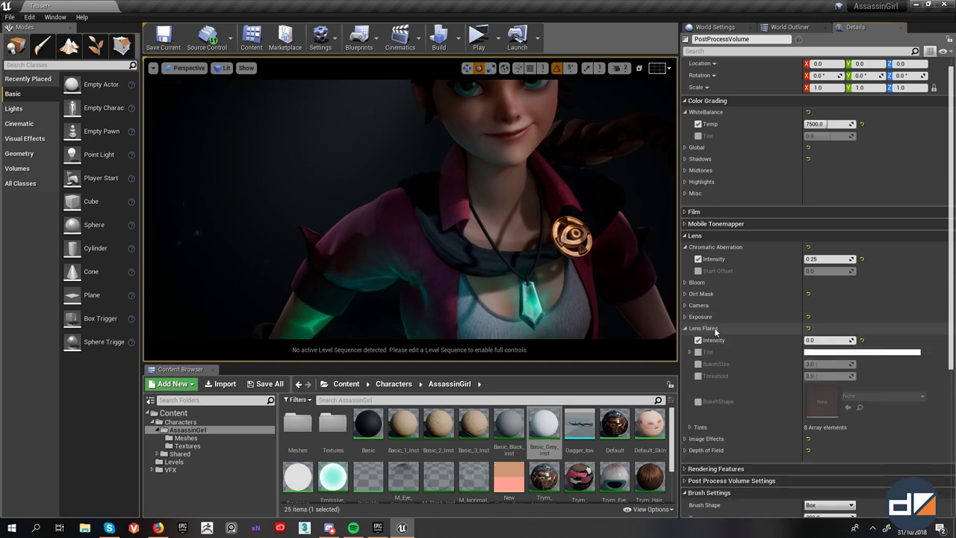
left_click(685, 328)
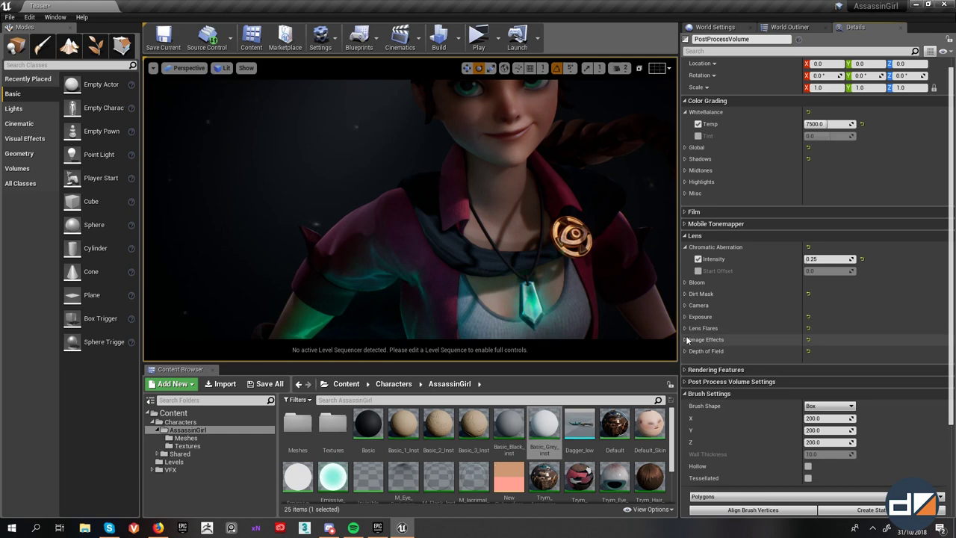
left_click(685, 340)
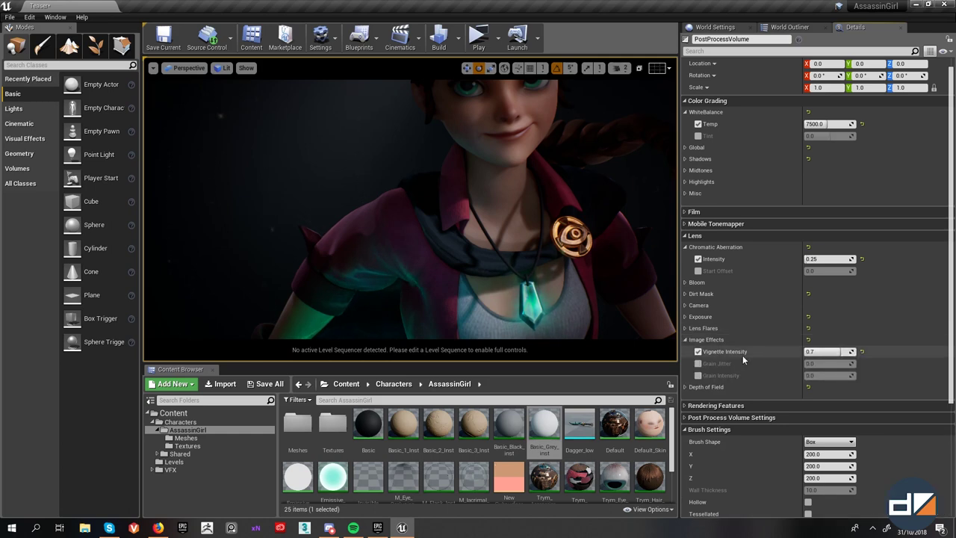
left_click(686, 340)
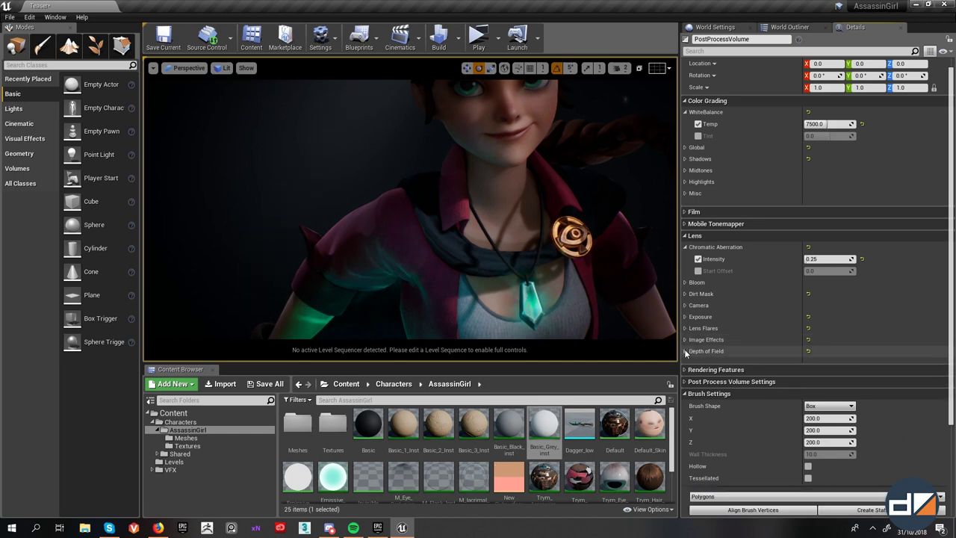
- Expand the Depth of Field group, frame the character's brooch up close and set the Scale to 0.4
left_click(686, 351)
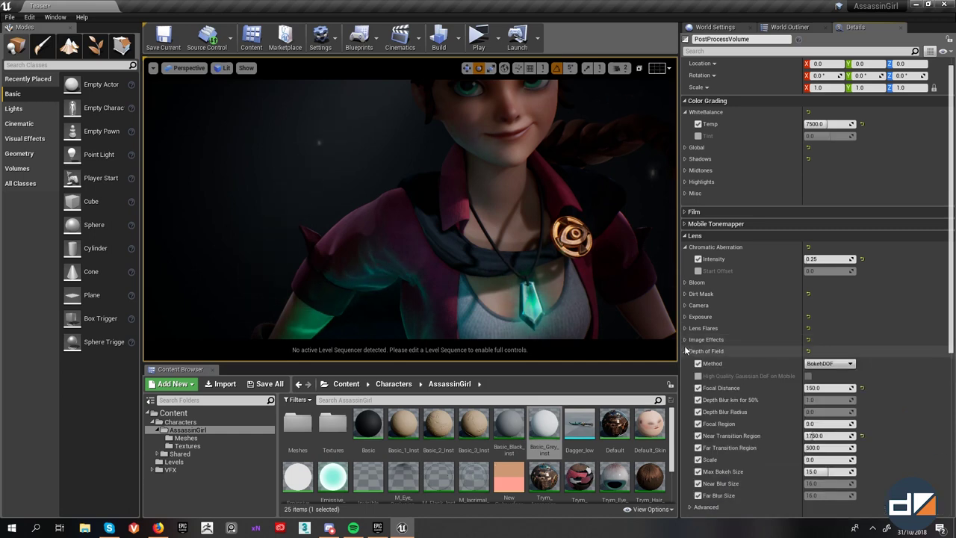
mouse_move(510, 267)
right_mouse_down()
mouse_move(519, 285)
mouse_move(533, 262)
mouse_move(635, 273)
mouse_move(609, 295)
mouse_move(624, 278)
mouse_move(525, 262)
right_mouse_up()
key("F11")
key("F11")
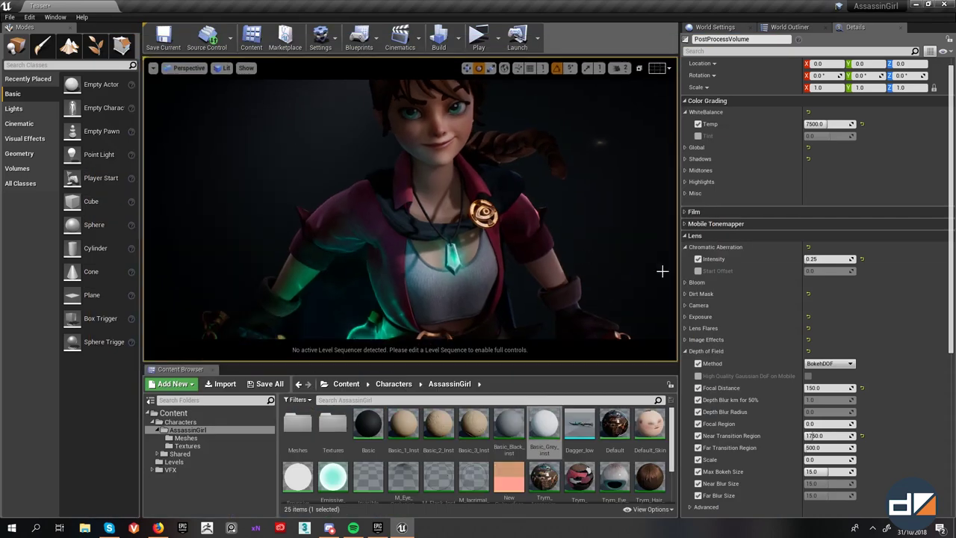
right_click_drag(358, 193, 413, 183)
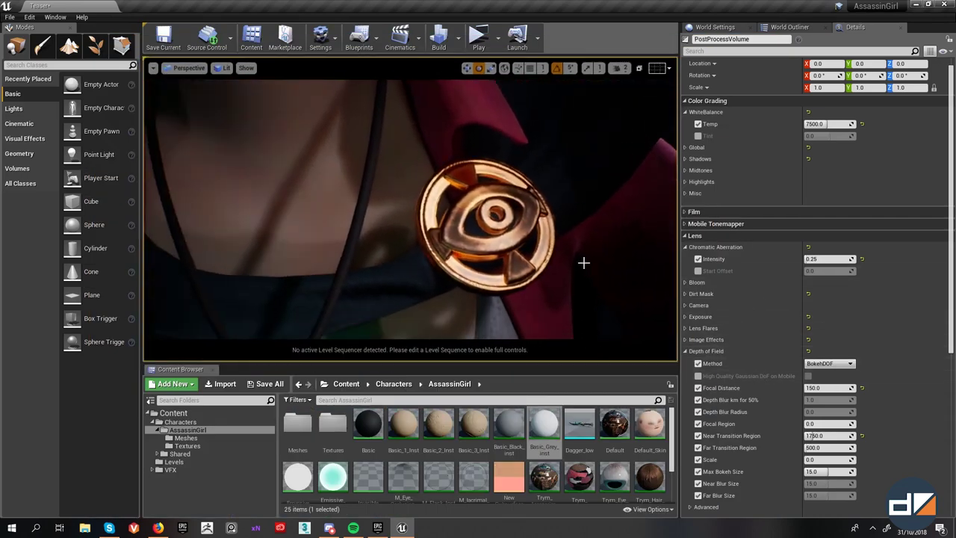
left_click(850, 364)
left_click(851, 366)
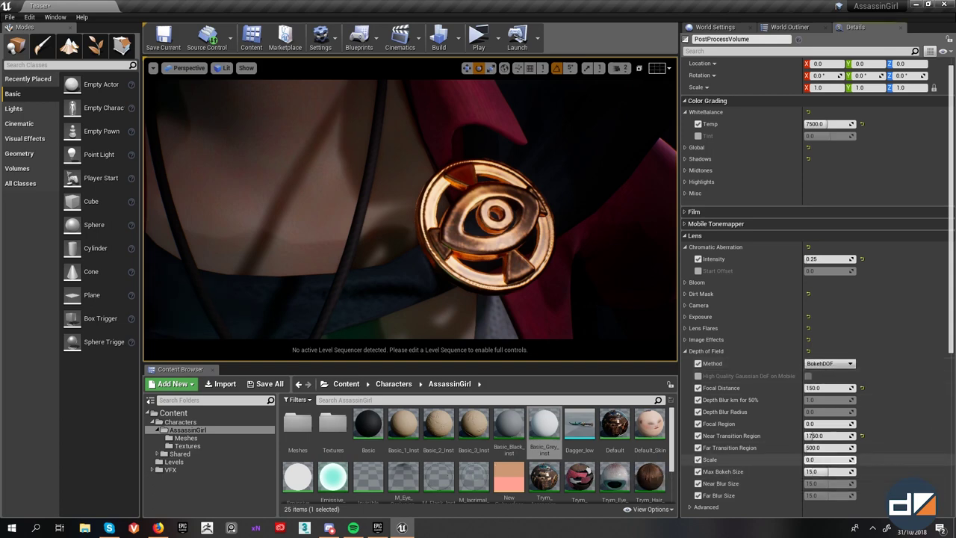
left_click_drag(818, 460, 822, 459)
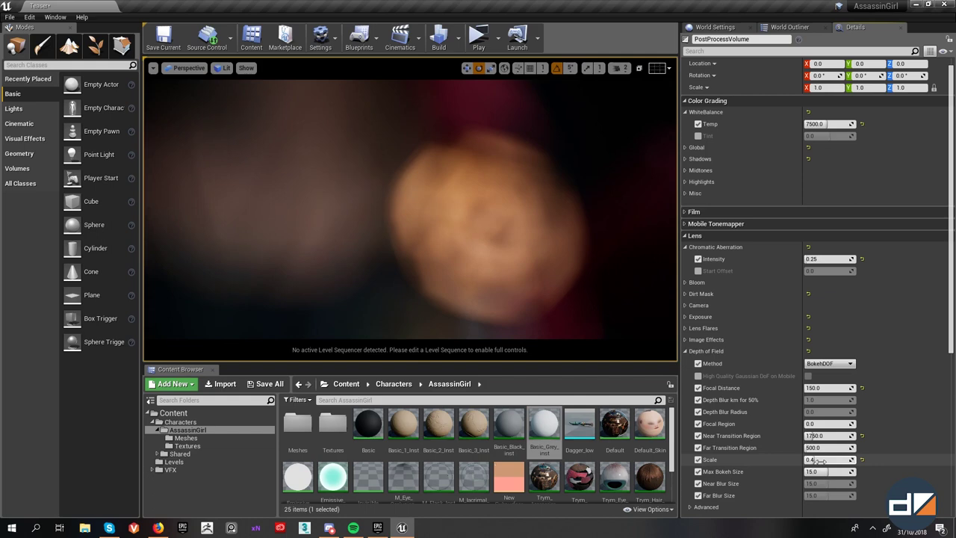
key("Return")
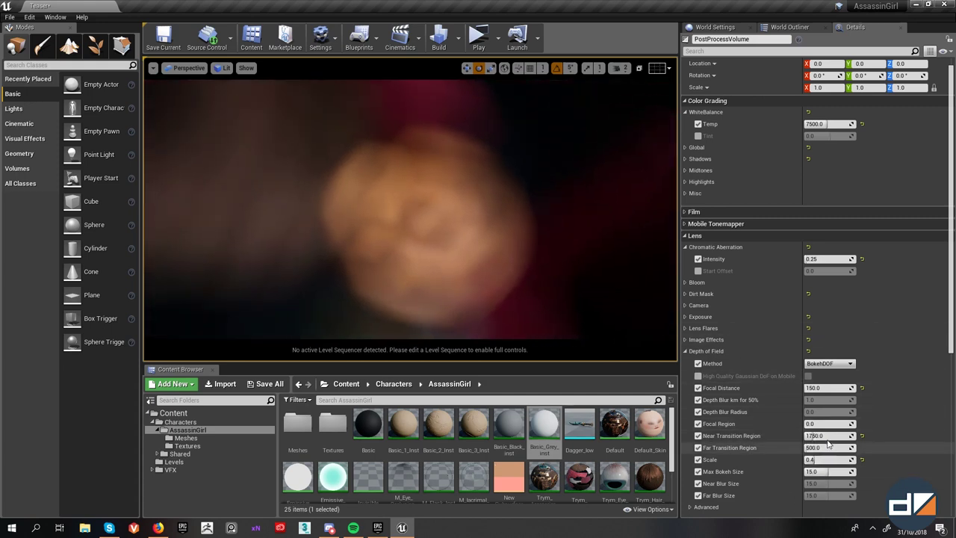
- Set the Depth of Field's Focal Distance to 50 to focus on the brooch
left_click_drag(814, 389, 800, 387)
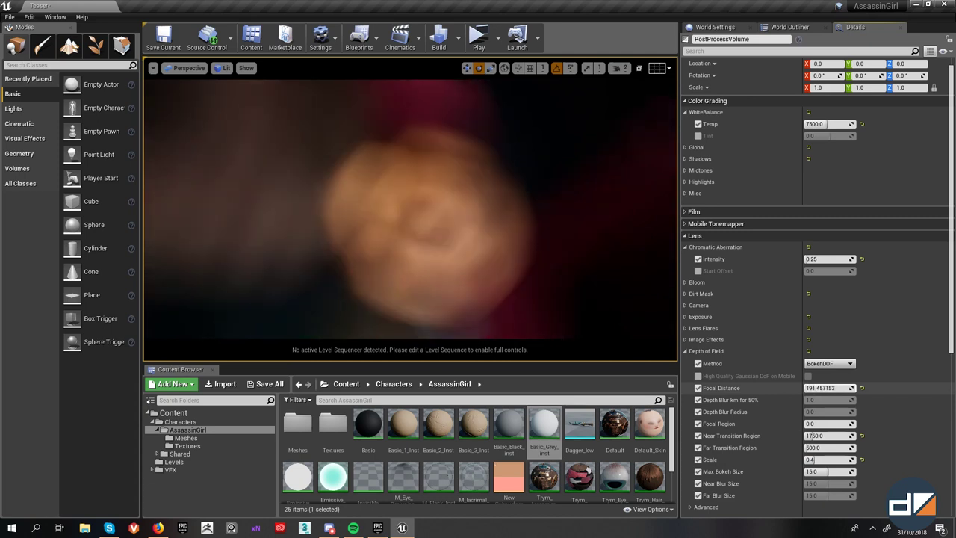
left_click(828, 388)
type("50")
key("Return")
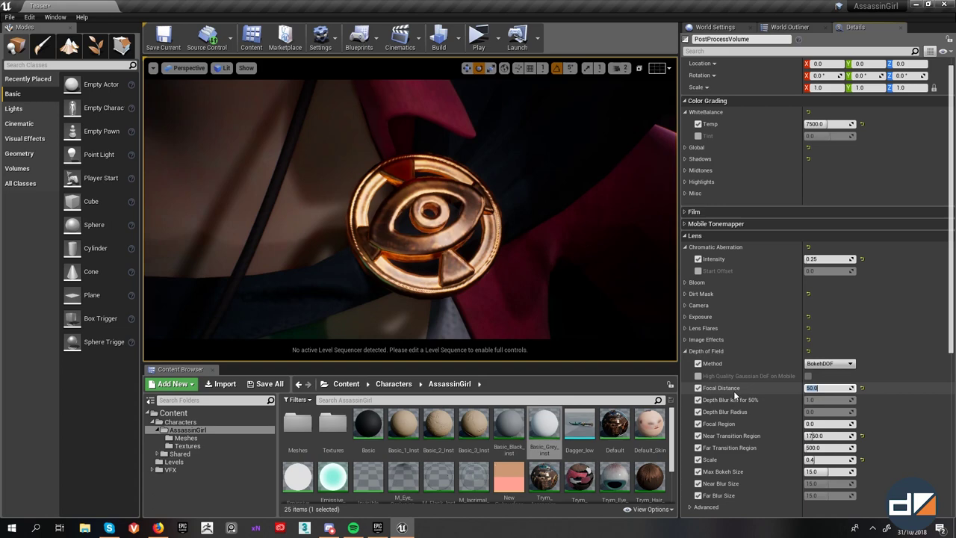
- View the brooch from another angle and try a Focal Distance of 100
middle_click_drag(575, 310, 566, 232)
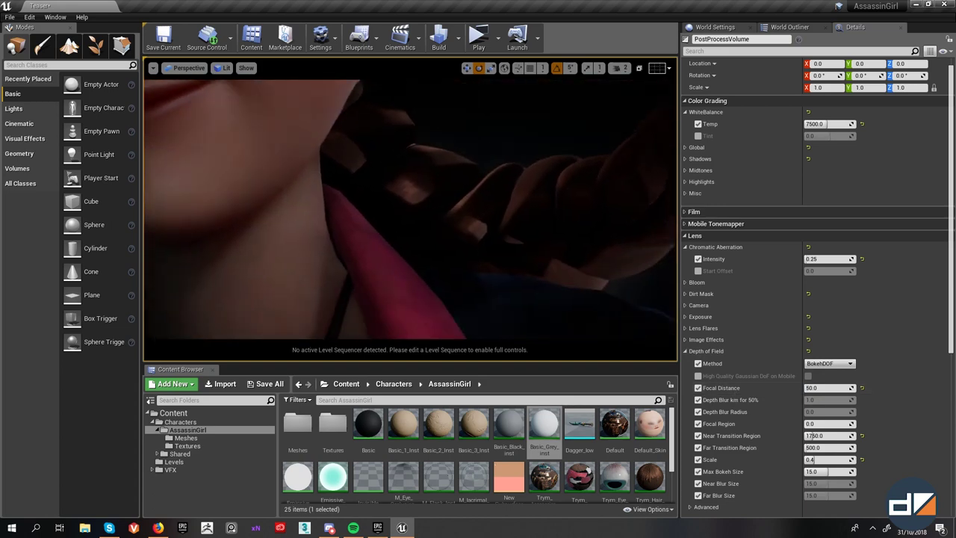
right_click_drag(572, 309, 572, 310)
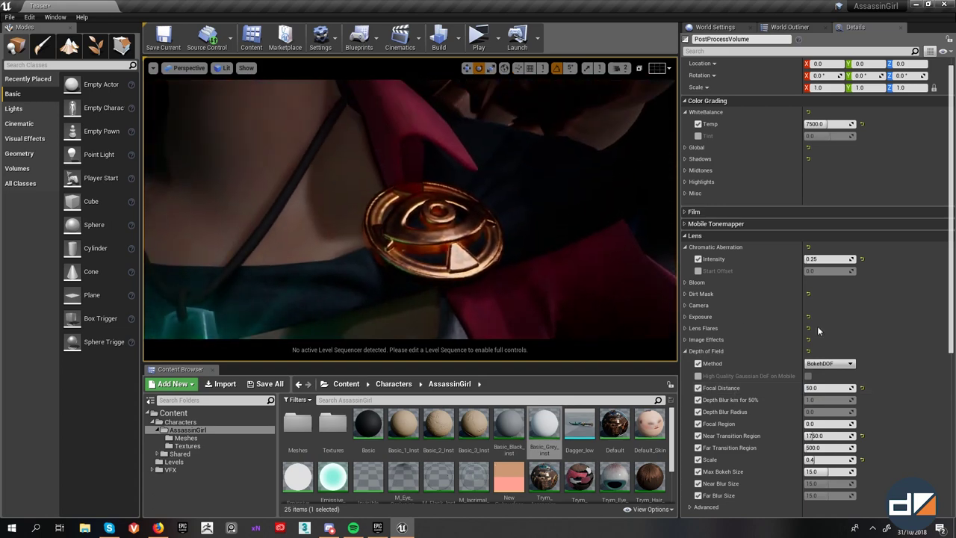
left_click_drag(825, 388, 825, 387)
left_click(820, 388)
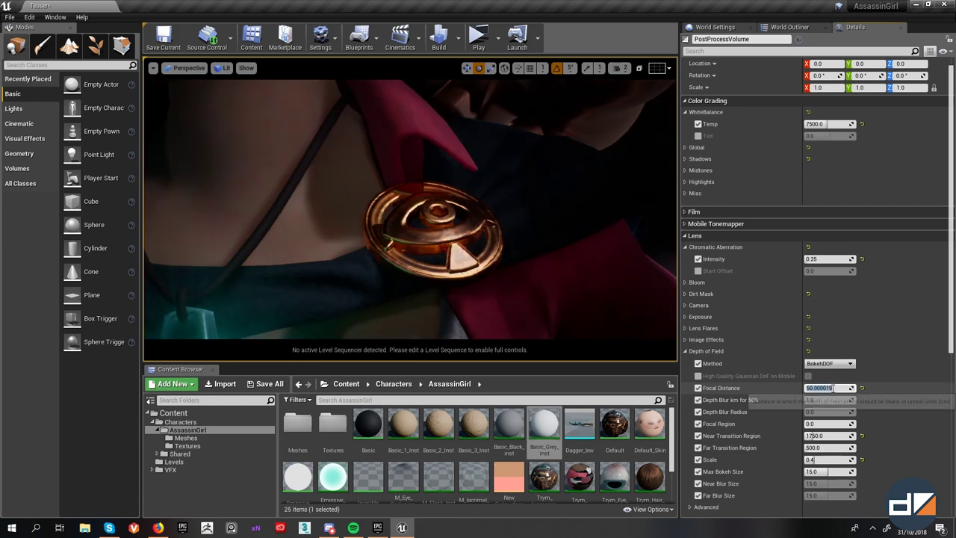
type("1")
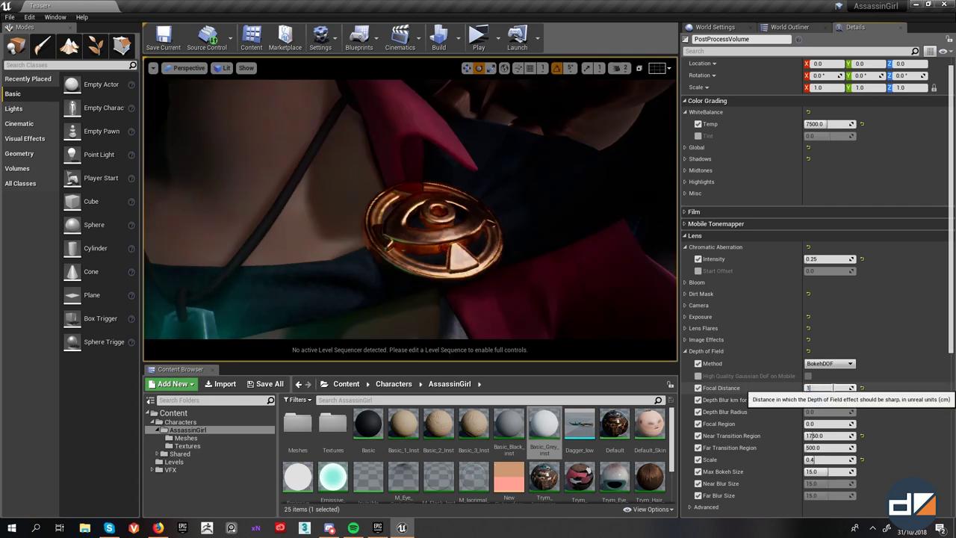
type("00")
key("Return")
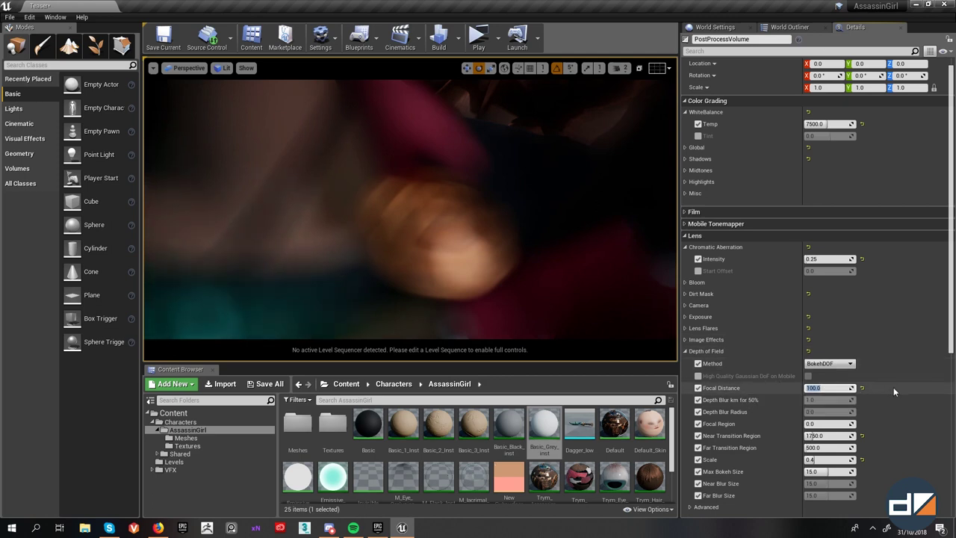
- Undo the last three Focal Distance changes
left_click(731, 391)
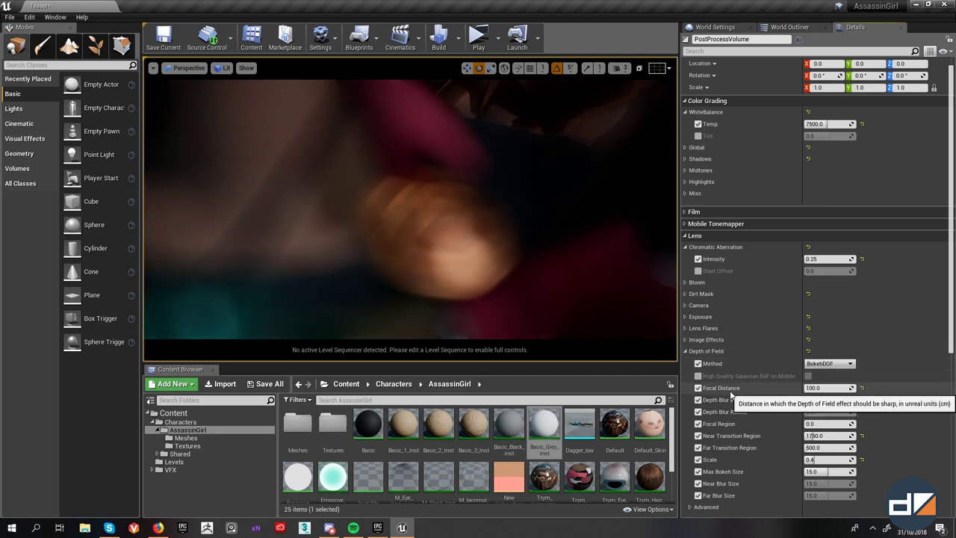
key("ctrl+z")
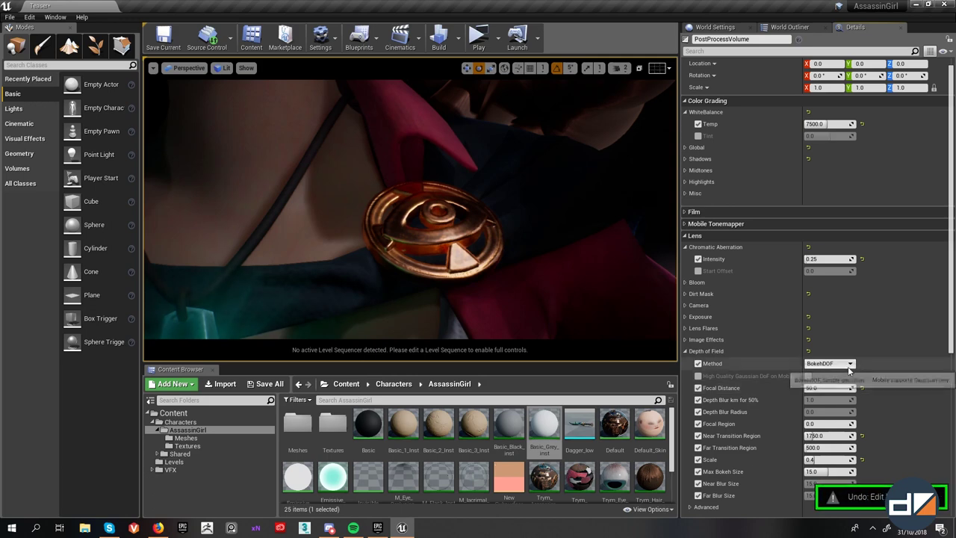
key("ctrl+z")
key("ctrl+z")
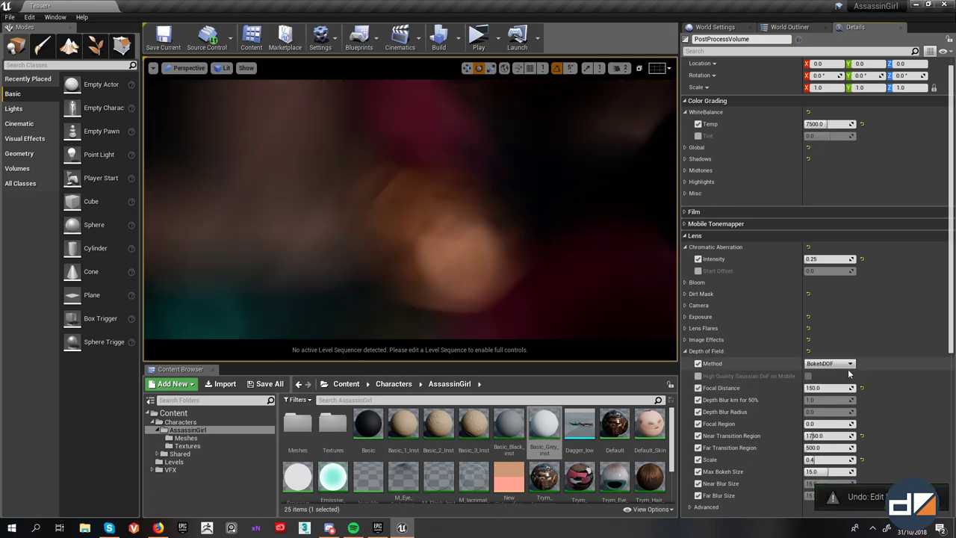
- Change the Depth of Field method to CircleDOF and look at the blur around the brooch
left_click(848, 365)
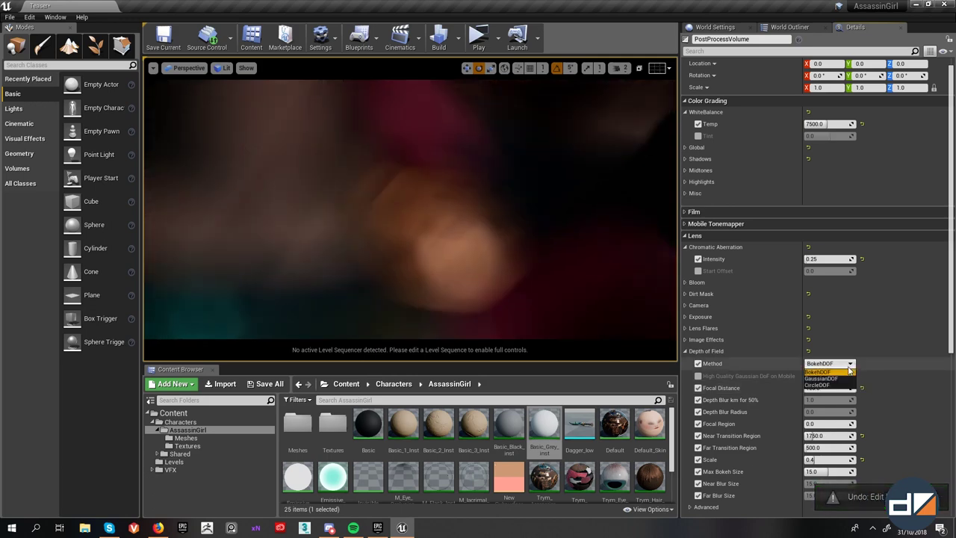
left_click(830, 385)
mouse_move(511, 266)
right_mouse_down()
mouse_move(522, 278)
mouse_move(523, 262)
mouse_move(507, 256)
mouse_move(511, 266)
right_mouse_up()
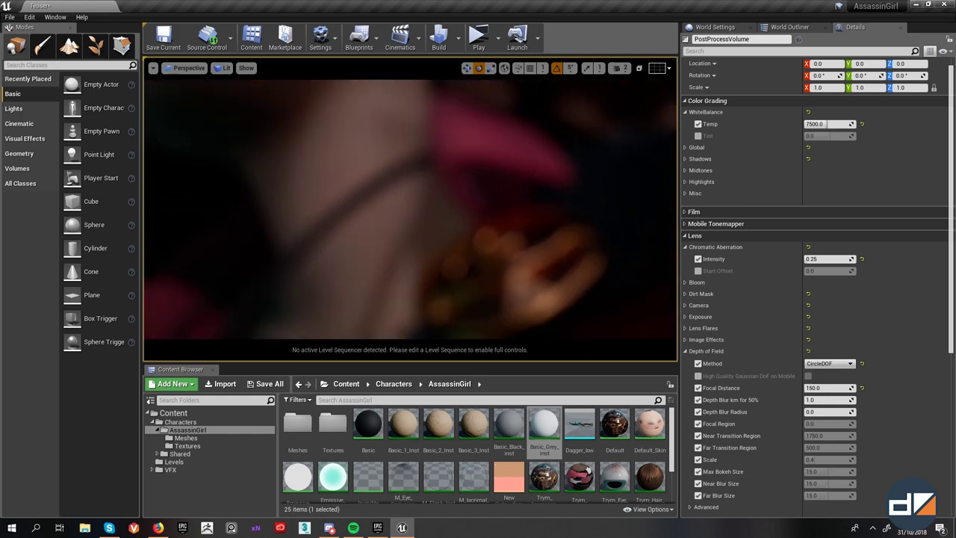
- Try Focal Distances of 25 and 20 with the CircleDOF method
left_click(832, 389)
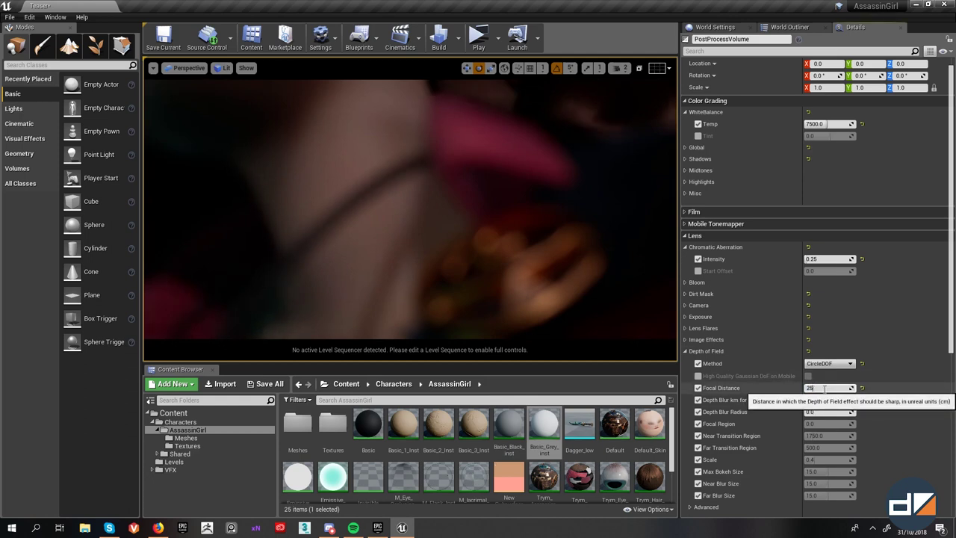
type("25")
key("Return")
type("20")
key("Return")
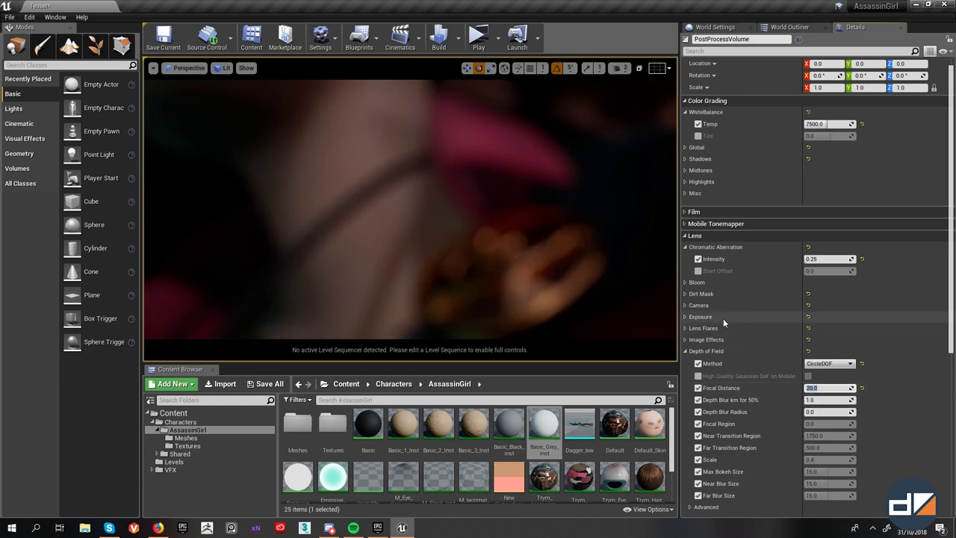
- Set the CircleDOF Focal Distance to 50 and inspect the brooch's focus in the full-screen viewport
right_click_drag(553, 284, 582, 299)
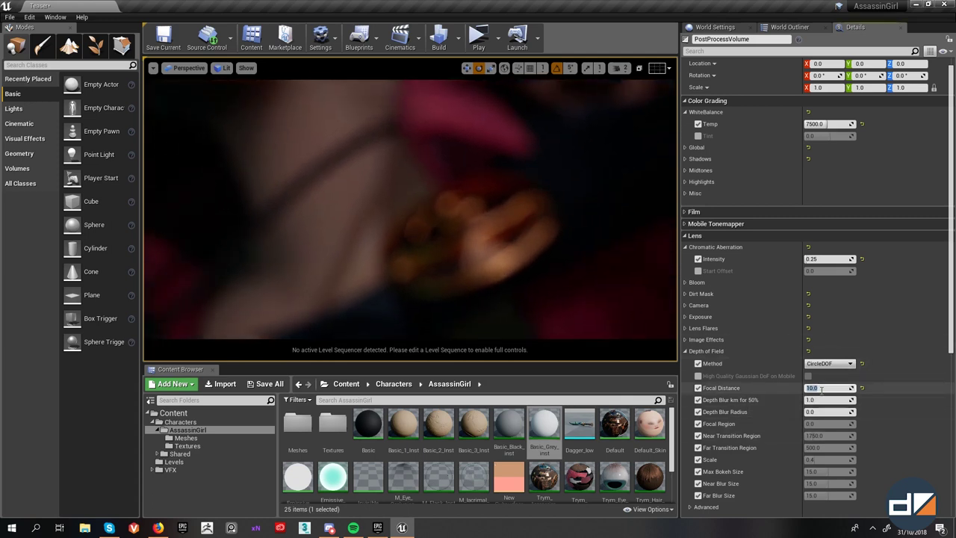
type("50")
key("Return")
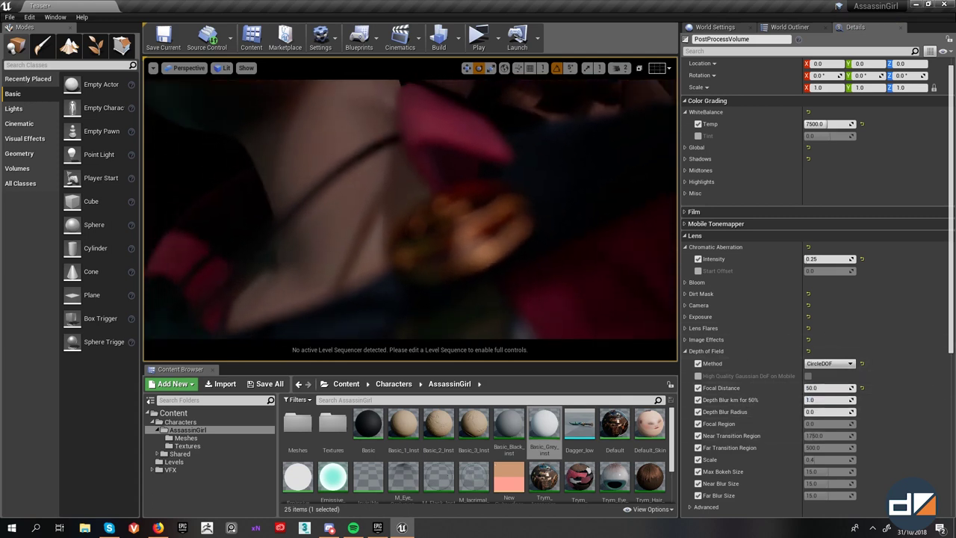
scroll(410, 210, "down", 2)
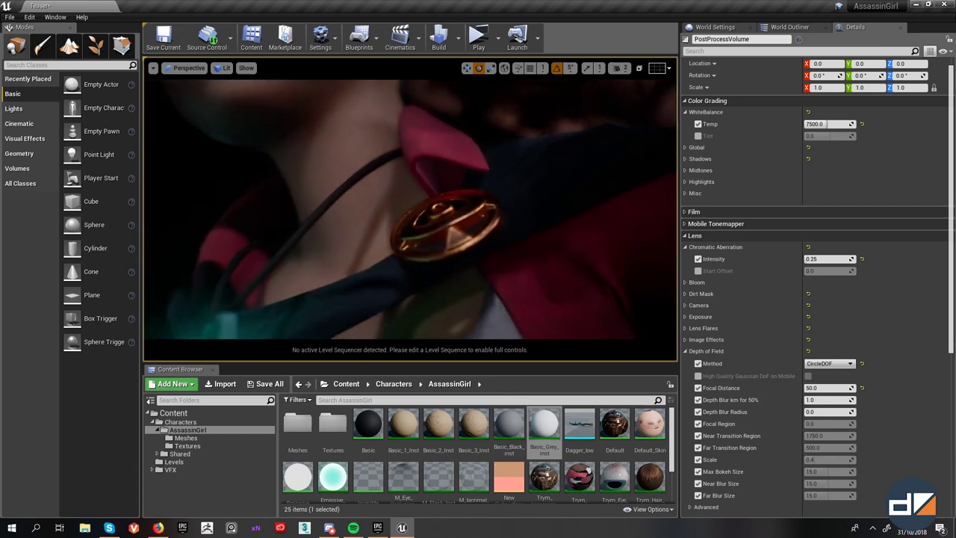
key("F11")
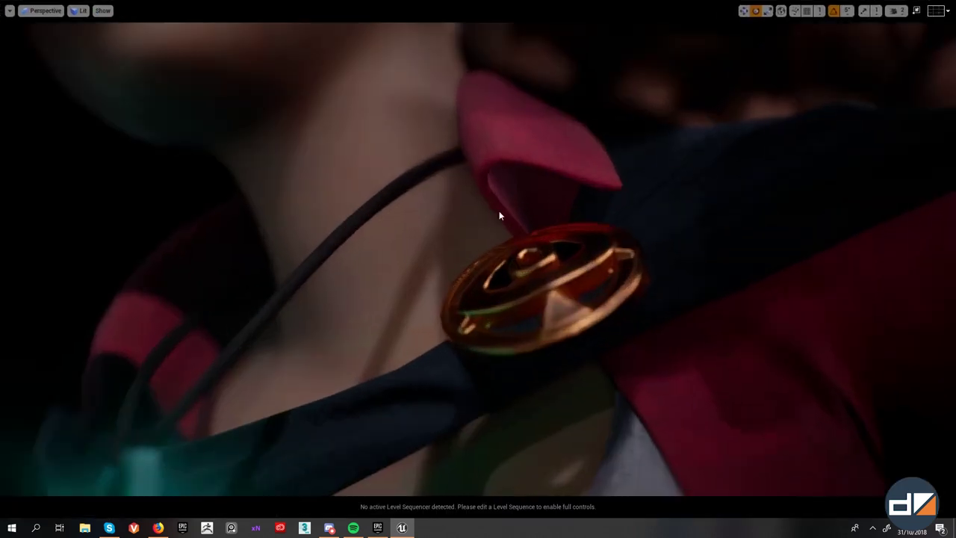
key("F11")
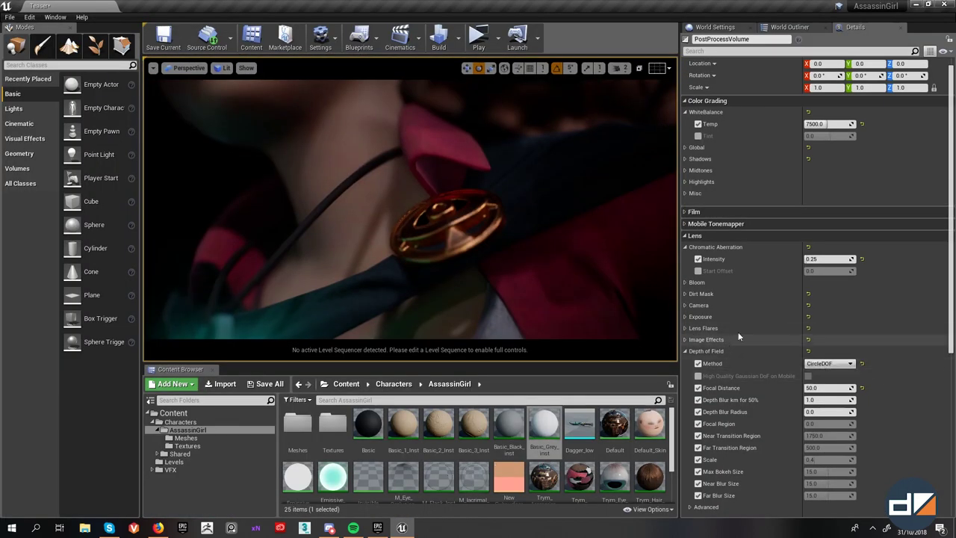
- Try Camera Aperture (F-stop) values of about 10 and 3, set it to 1.0, and look at the blur around the brooch
left_click(685, 304)
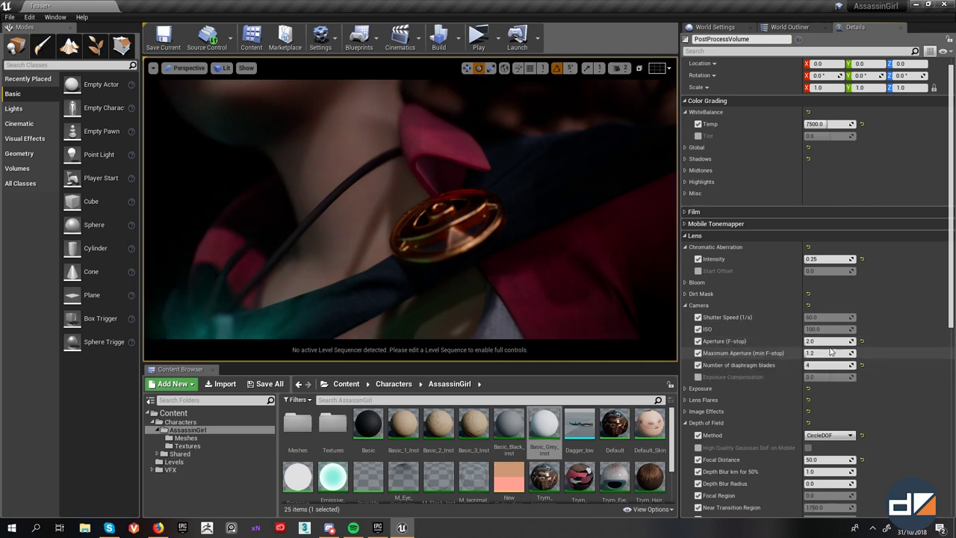
left_click_drag(831, 341, 841, 342)
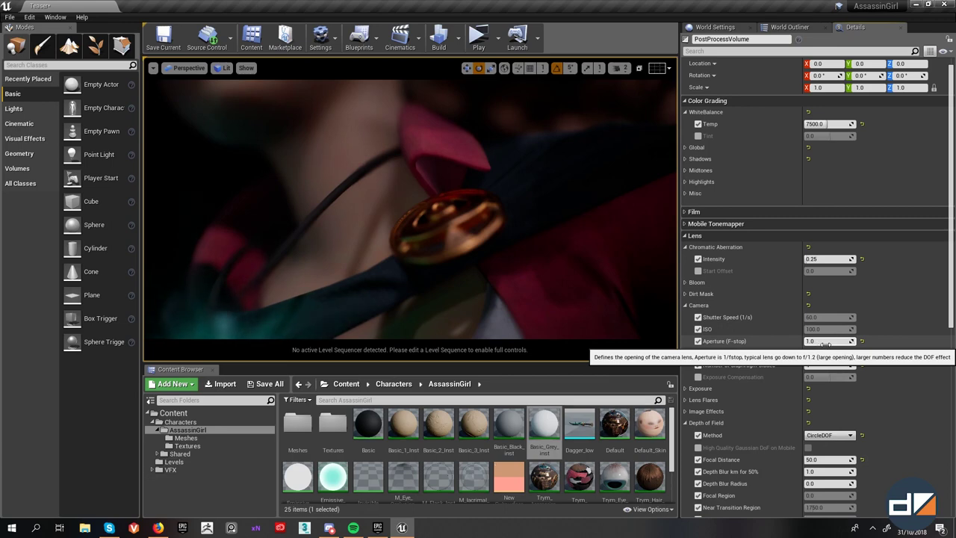
left_click_drag(824, 343, 851, 343)
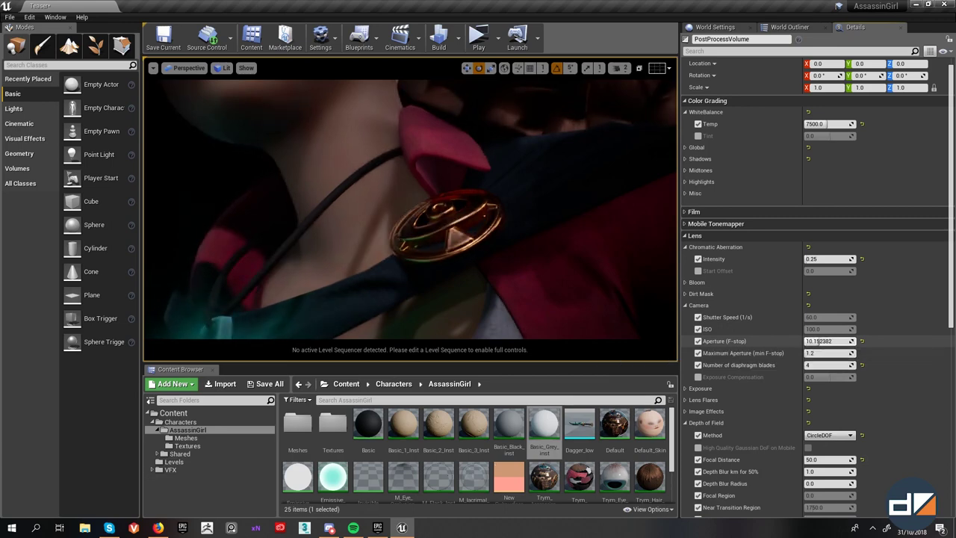
left_click_drag(828, 341, 844, 342)
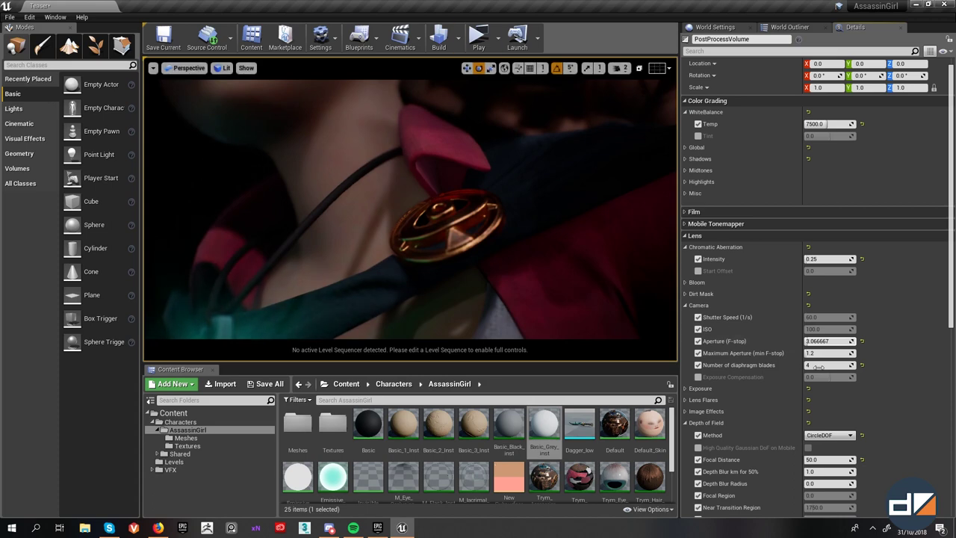
left_click_drag(824, 341, 807, 341)
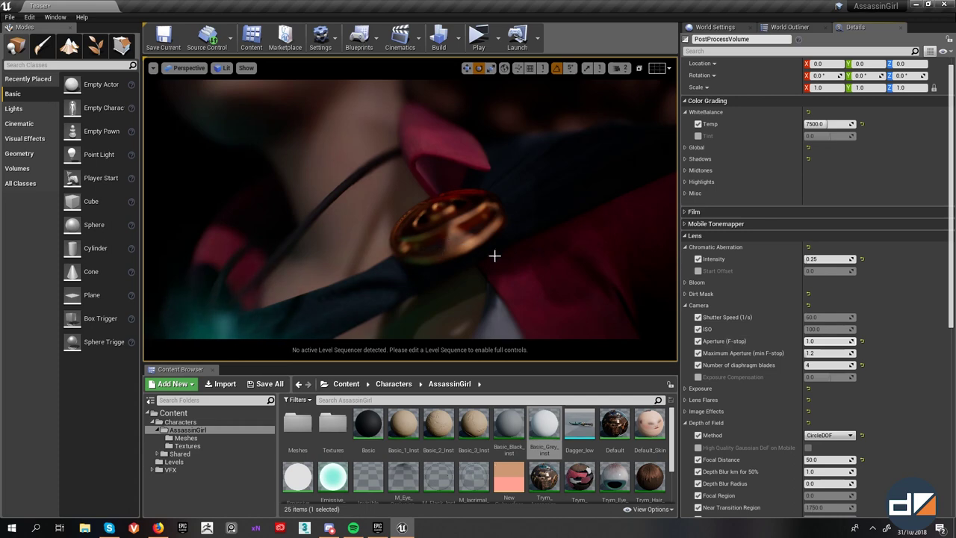
mouse_move(495, 255)
right_mouse_down()
mouse_move(495, 247)
mouse_move(502, 266)
right_mouse_up()
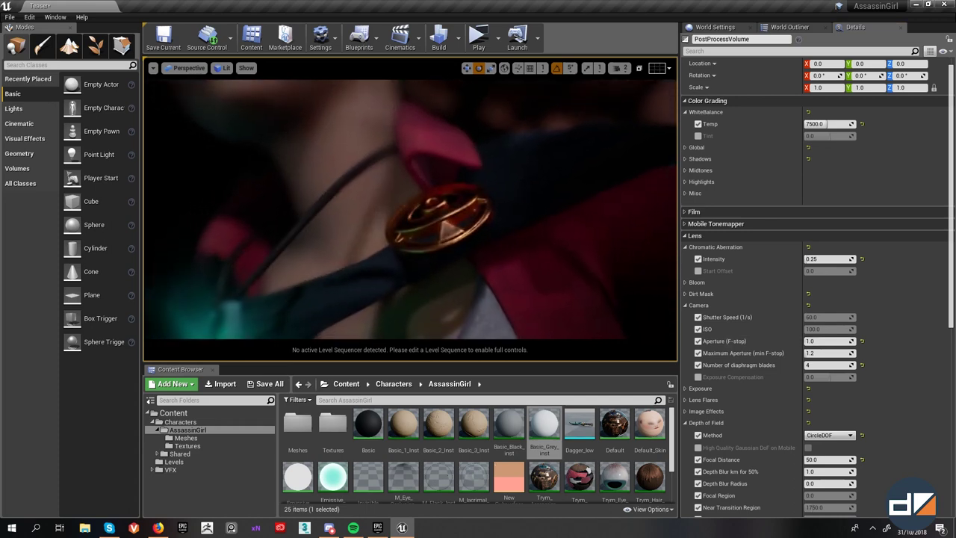
- Switch the Depth of Field method to GaussianDOF for comparison and return it to CircleDOF
scroll(818, 411, "down", 4)
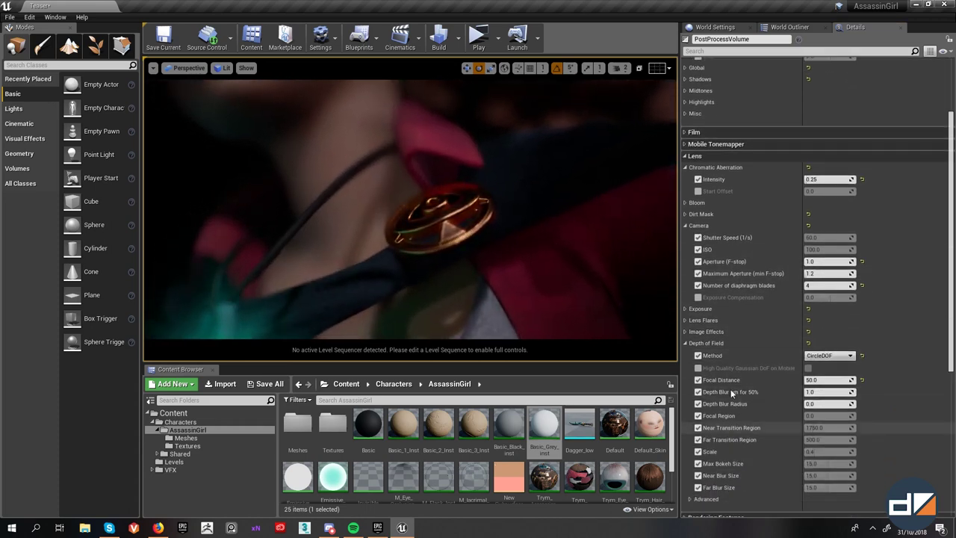
left_click(685, 343)
left_click(686, 343)
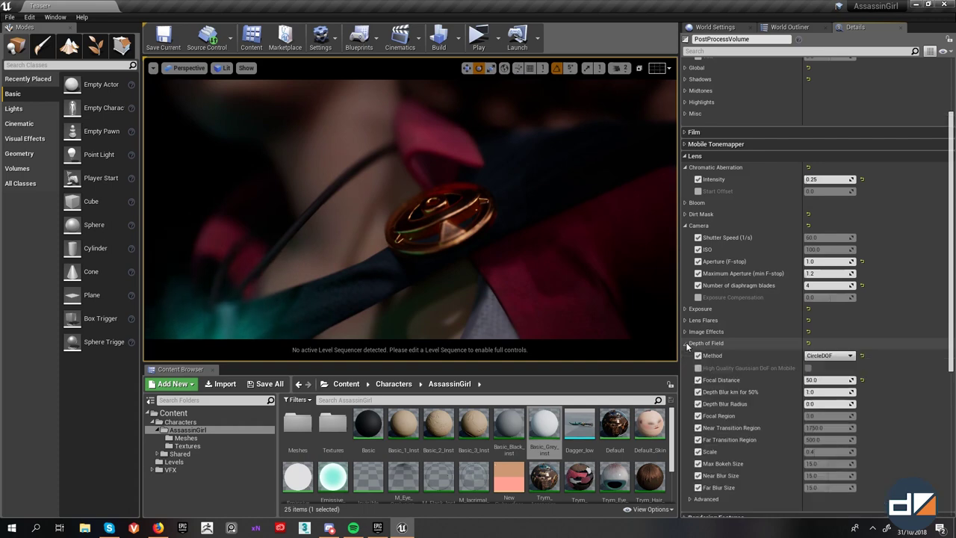
left_click(829, 355)
left_click(825, 372)
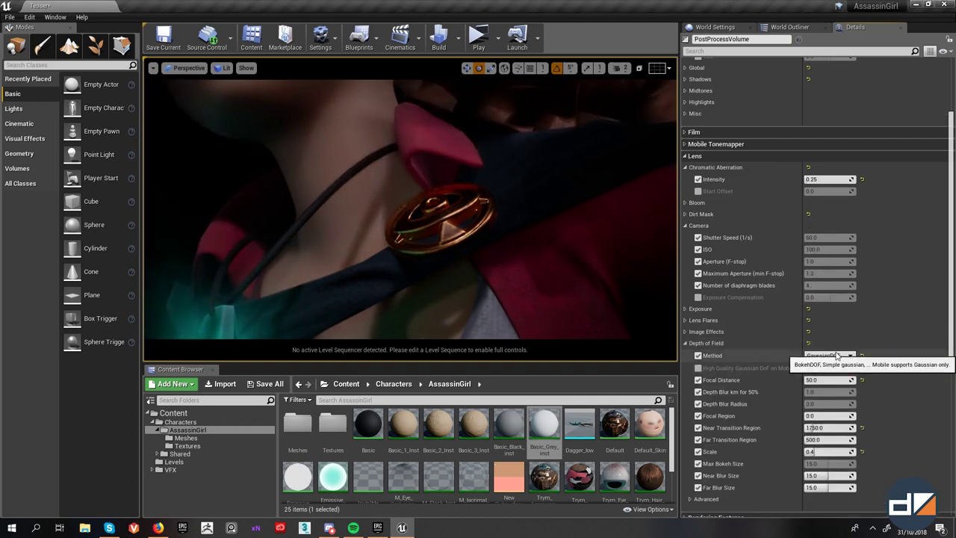
left_click(828, 356)
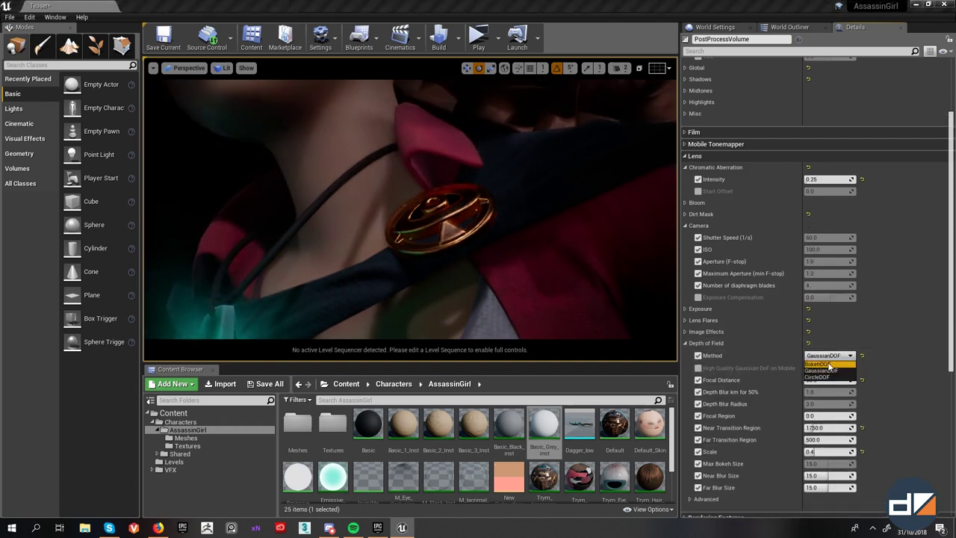
left_click(817, 377)
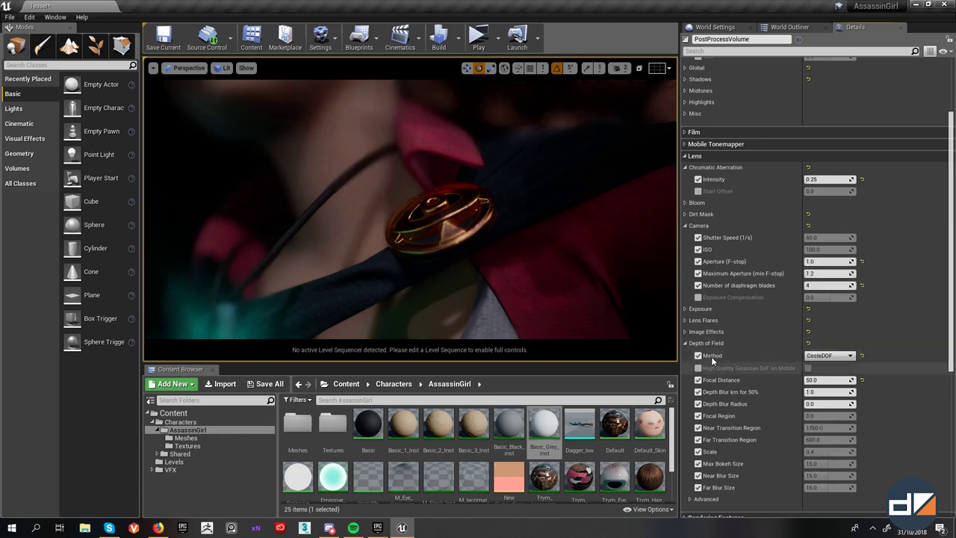
- Examine the Post Process Volume Settings and the Rendering Features groups, including Ambient Cubemap, Post Process Materials and Ambient Occlusion
scroll(699, 344, "down", 4)
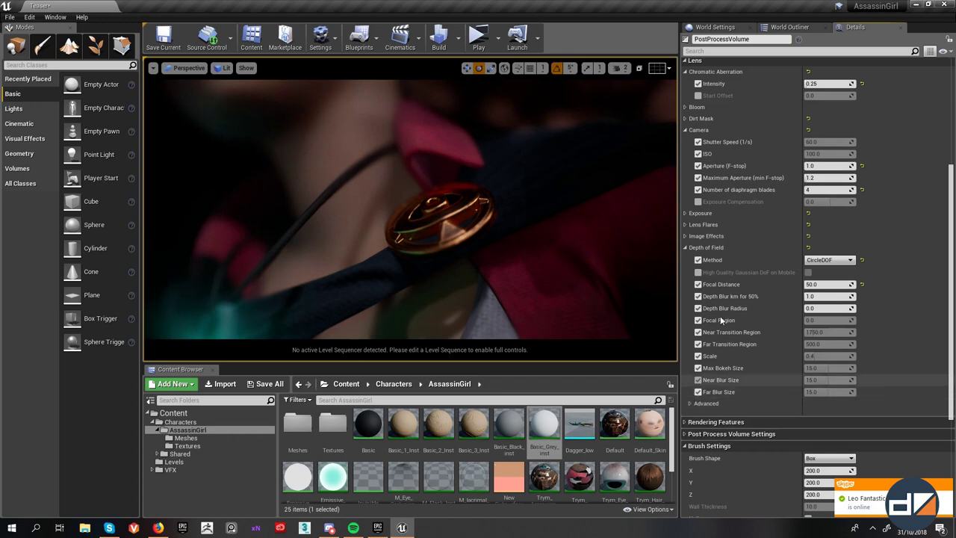
left_click(685, 248)
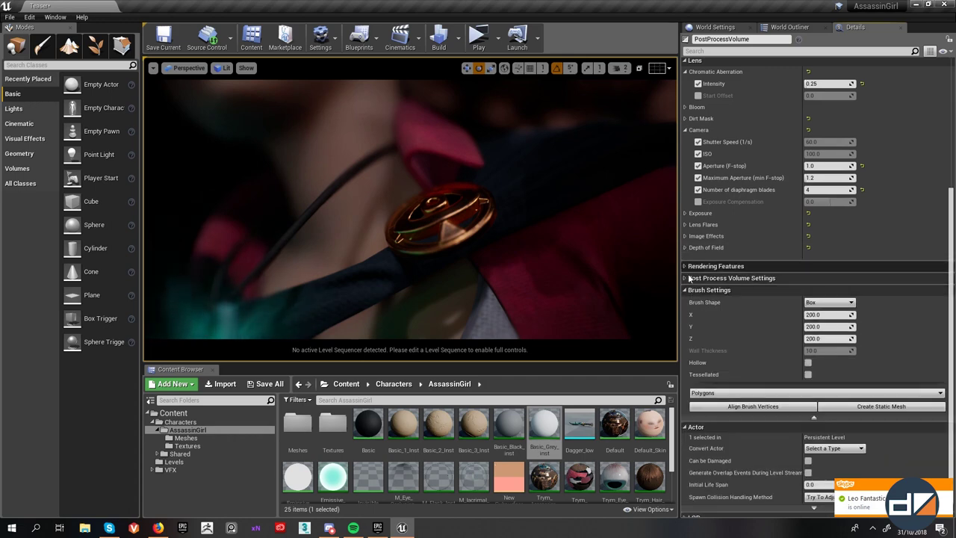
left_click(687, 278)
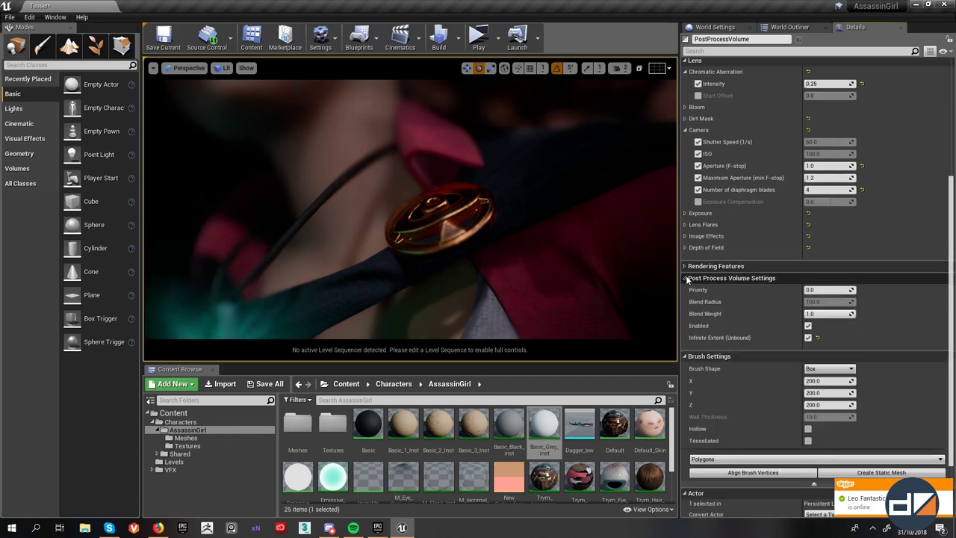
left_click(685, 266)
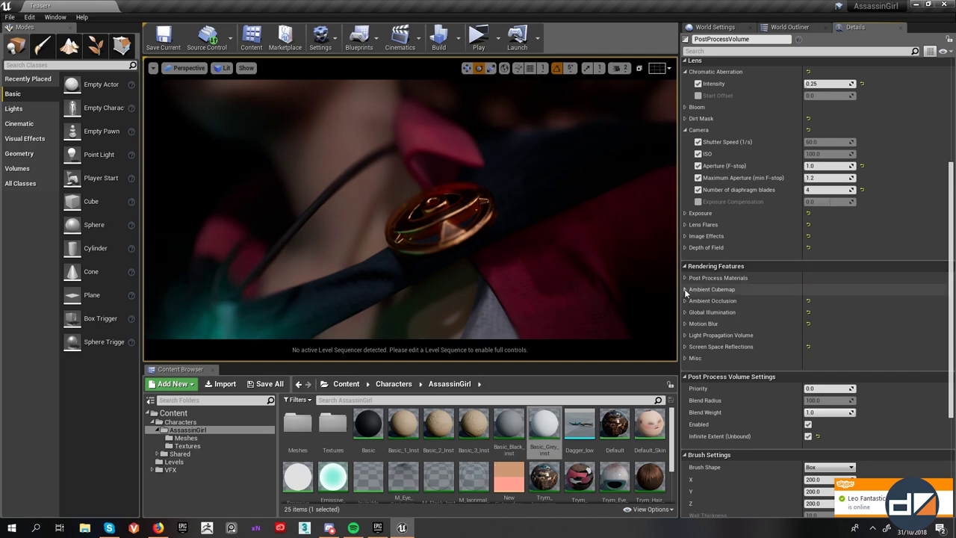
left_click(685, 290)
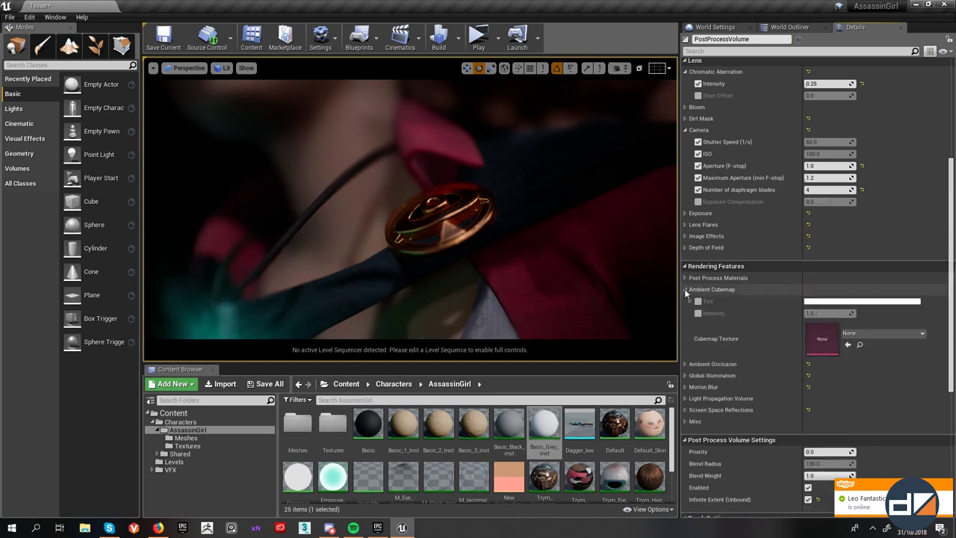
left_click(947, 485)
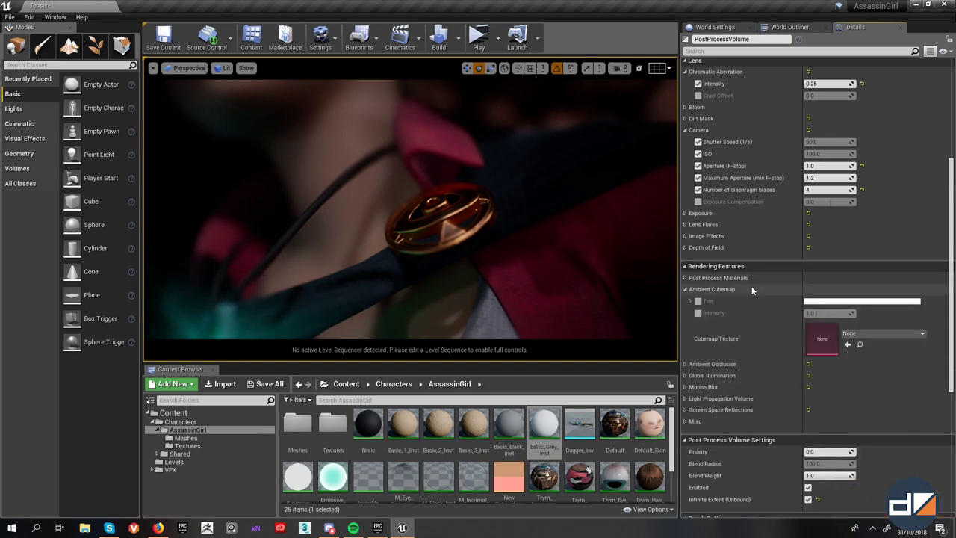
left_click(685, 290)
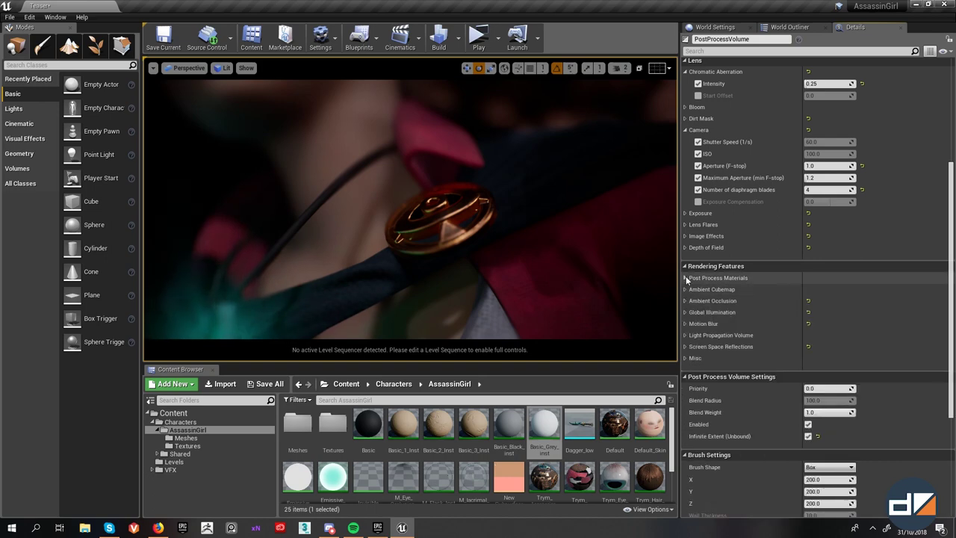
left_click(685, 279)
left_click(685, 279)
left_click(685, 301)
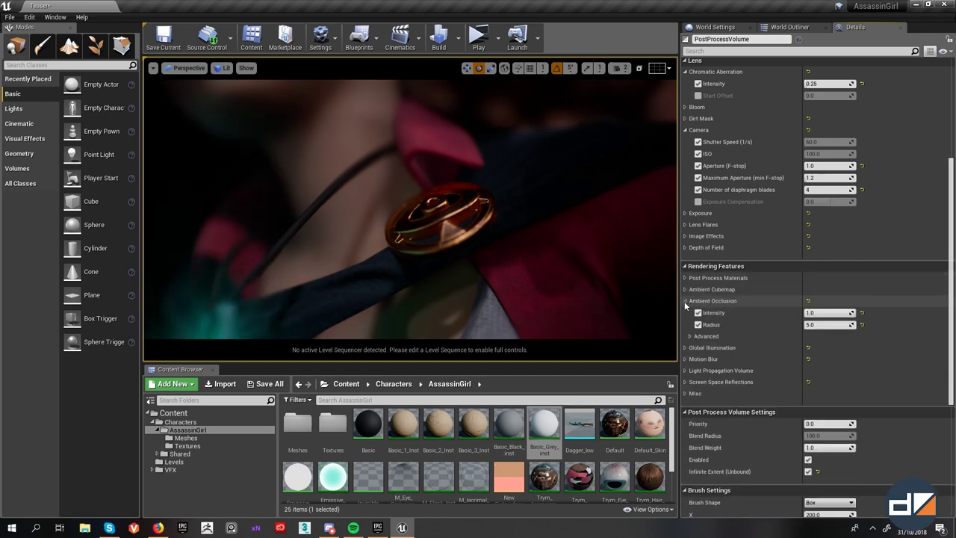
- Reset the Depth of Field Method to BokehDOF and its Scale to 0.0
right_click_drag(344, 258, 366, 246)
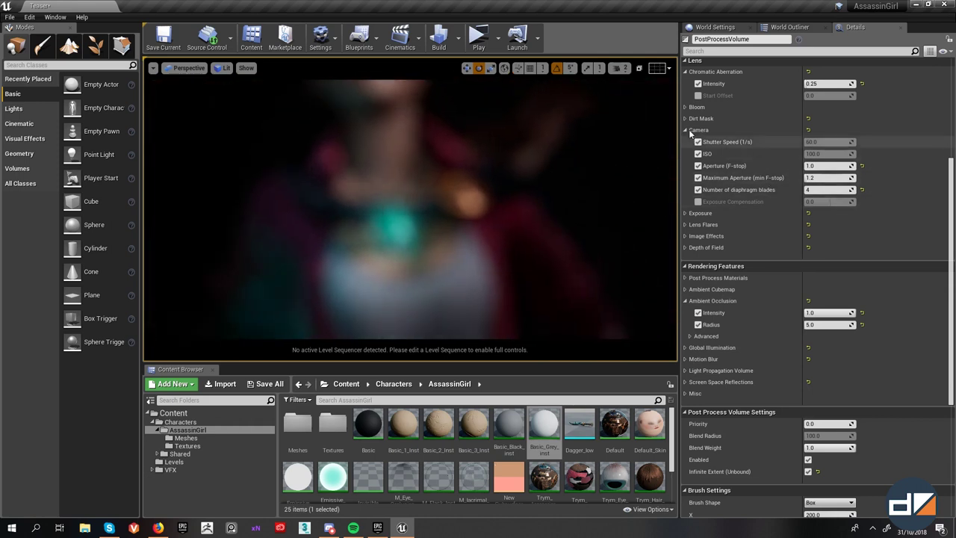
left_click(684, 247)
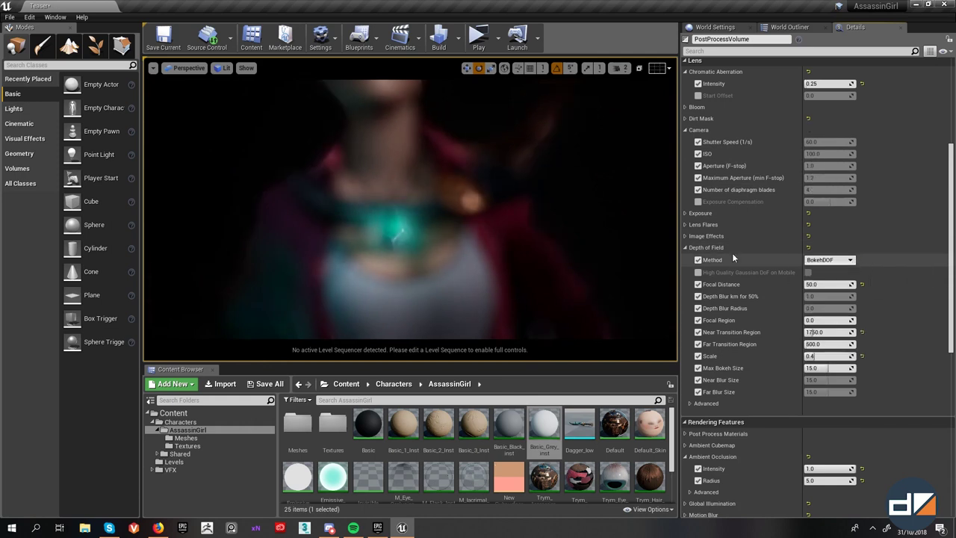
left_click(863, 355)
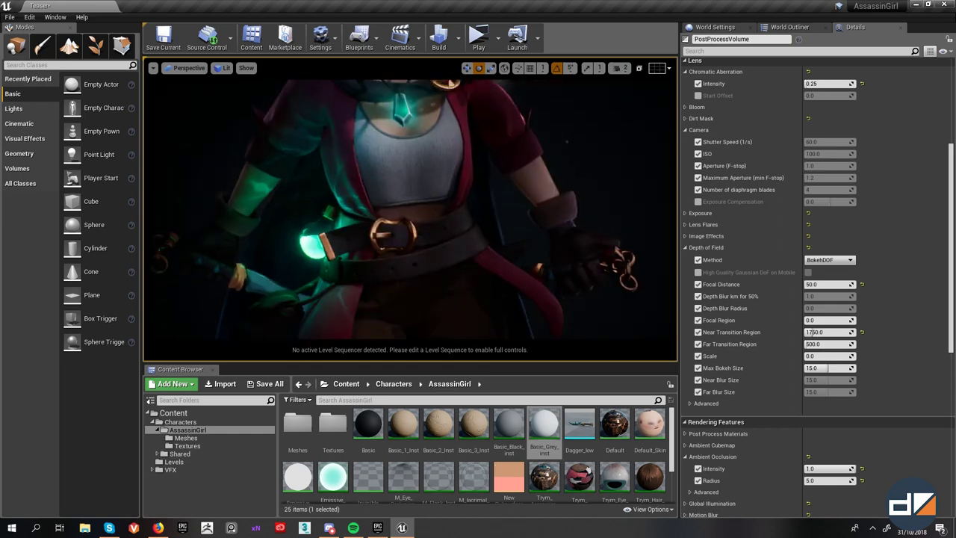
- Show the Buffer Visualization Overview of the character and examine its channels in the full-screen viewport
left_click(182, 69)
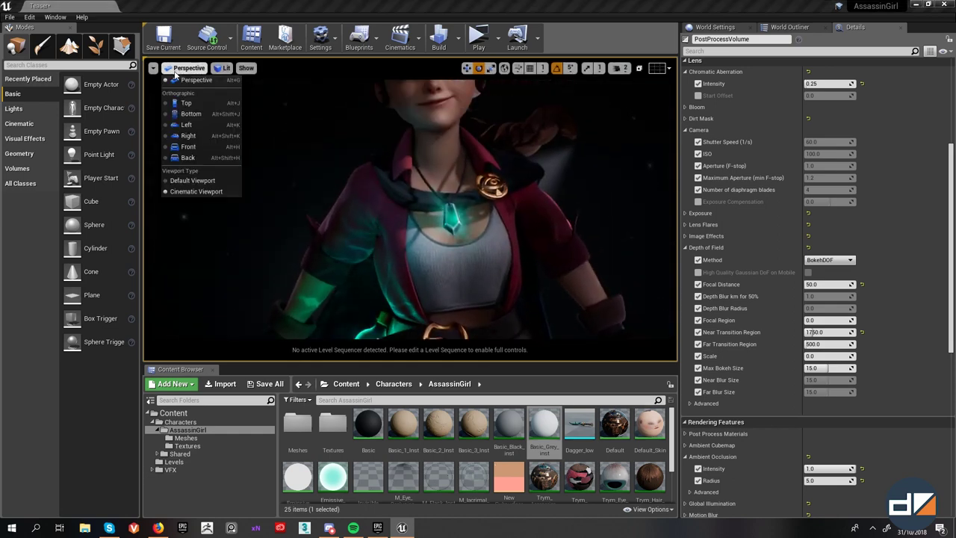
left_click(222, 68)
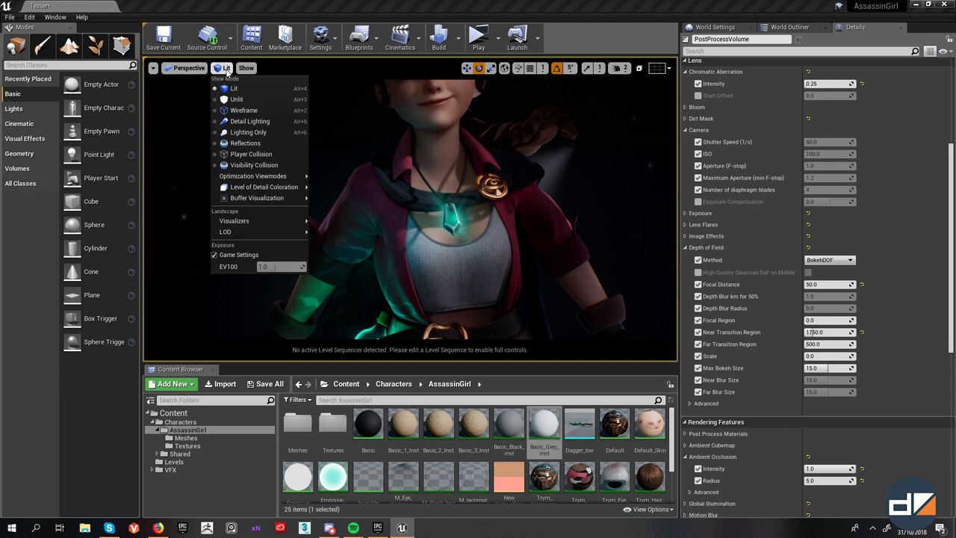
left_click(227, 68)
left_click(227, 68)
mouse_move(249, 177)
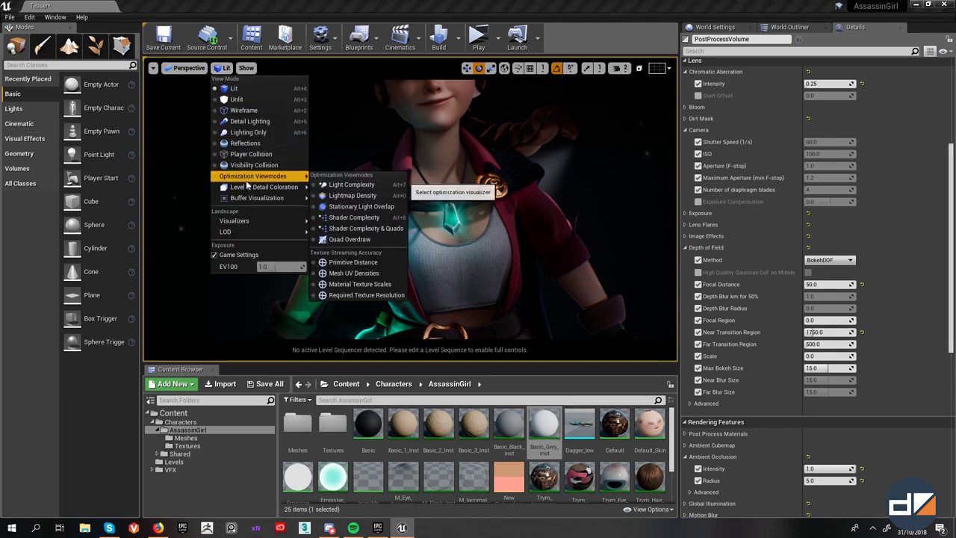
mouse_move(268, 198)
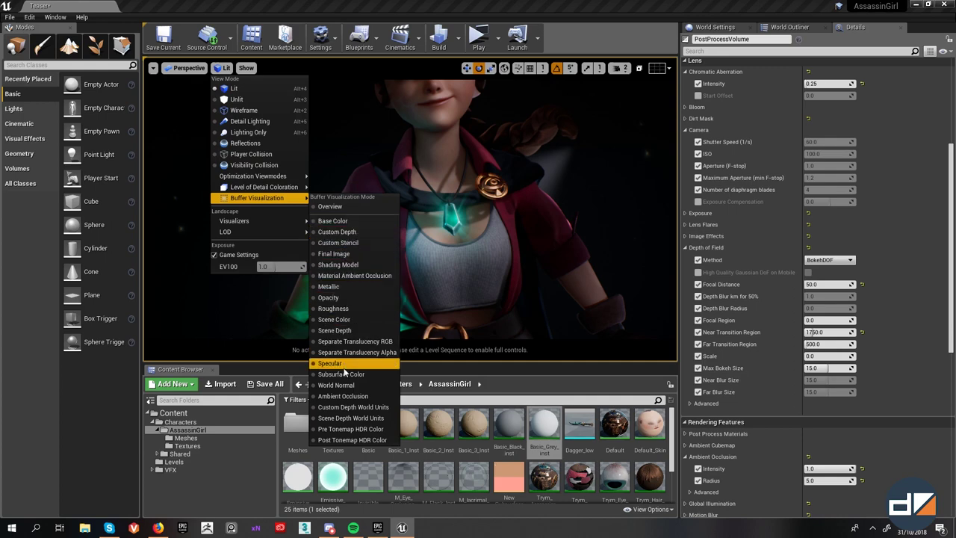
left_click(339, 208)
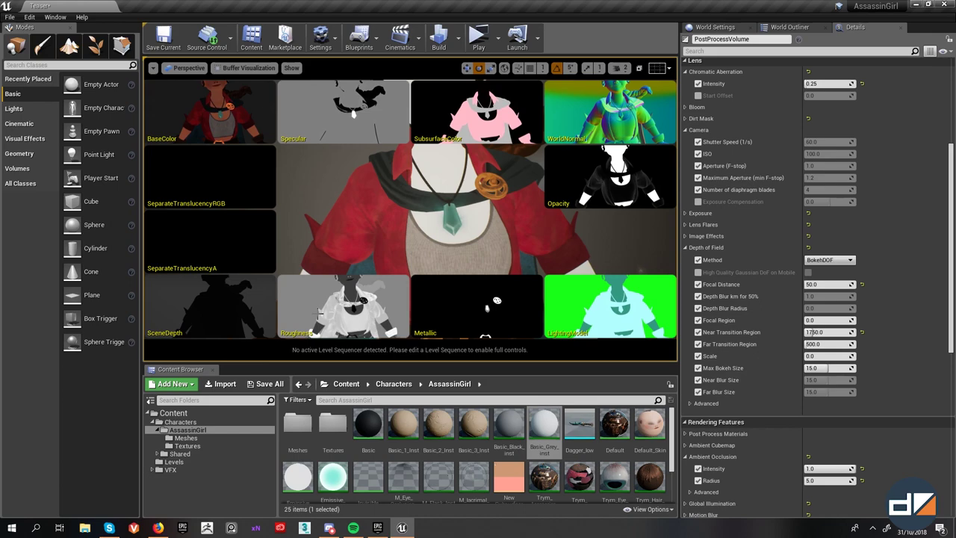
mouse_move(429, 230)
right_mouse_down()
mouse_move(441, 237)
mouse_move(431, 237)
right_mouse_up()
key("F11")
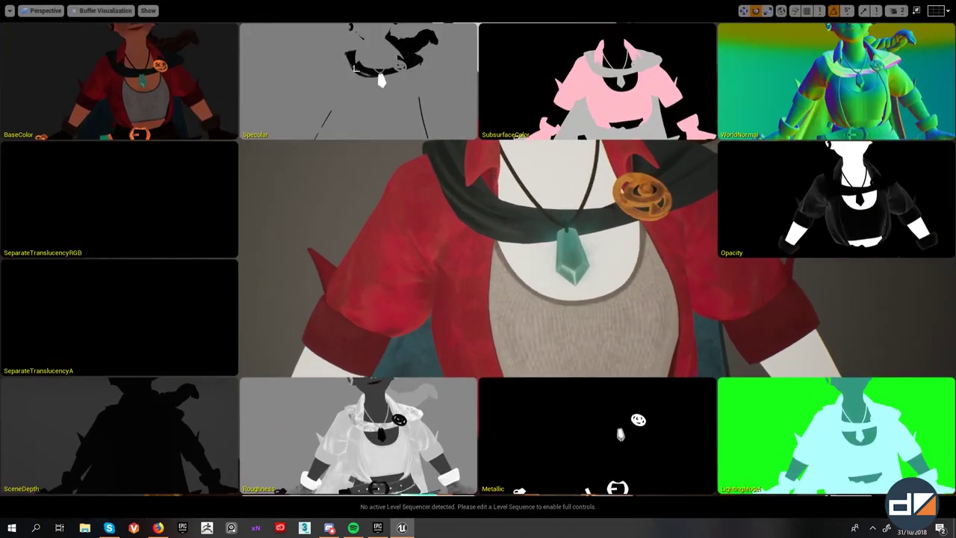
key("F11")
- Show the Ambient Occlusion buffer visualization of the character, followed by the Material Ambient Occlusion one
left_click(105, 11)
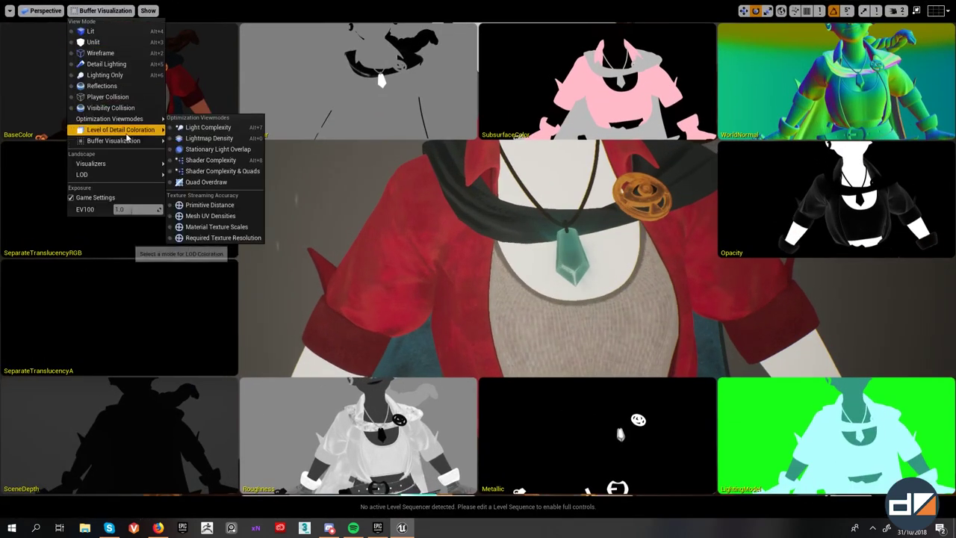
mouse_move(137, 142)
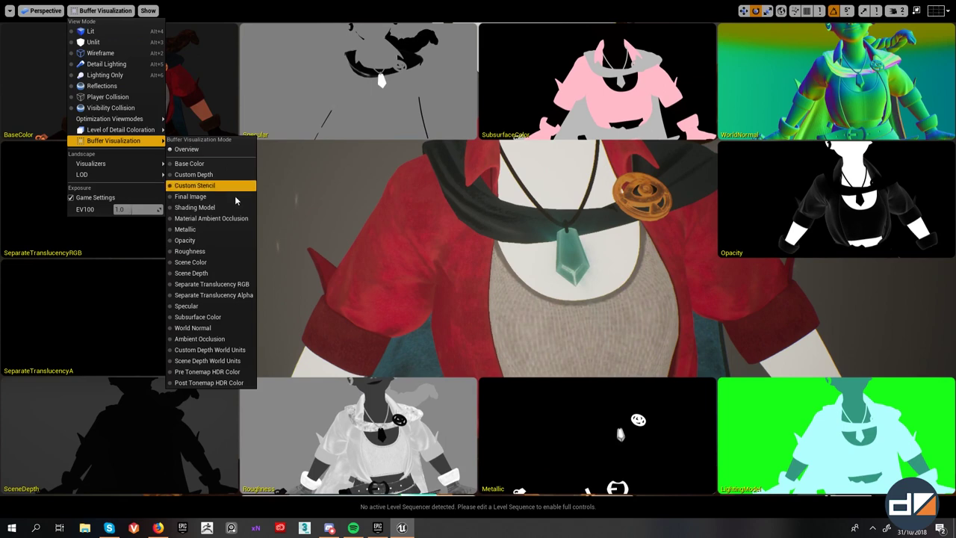
left_click(217, 337)
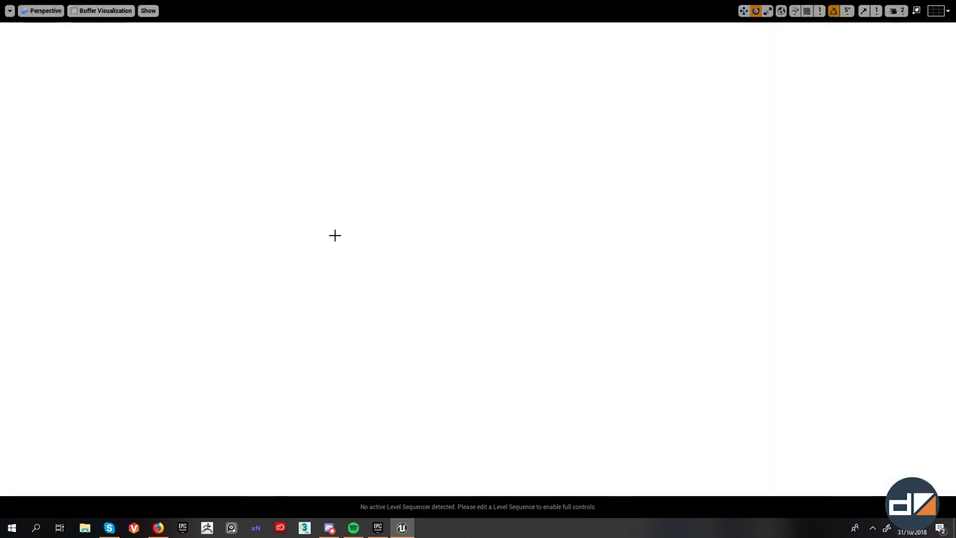
left_click(116, 10)
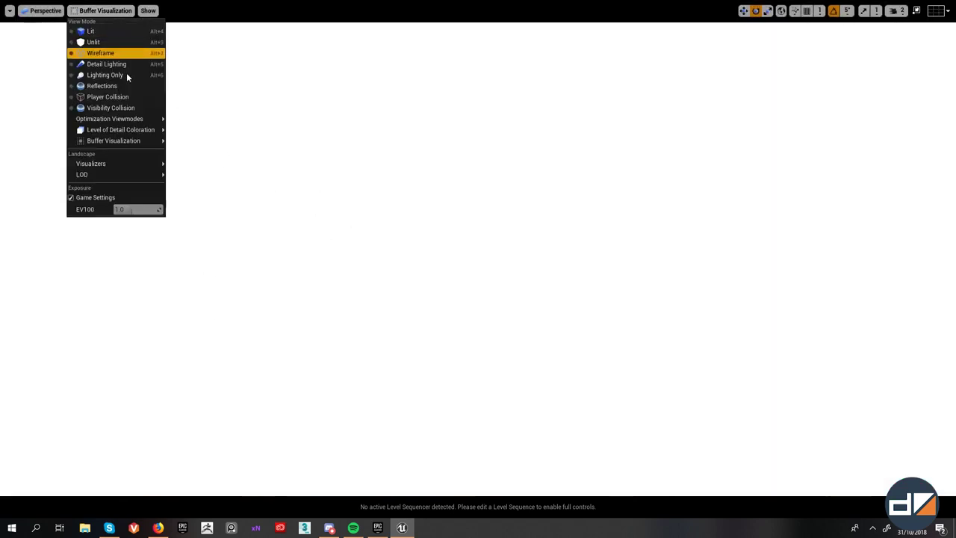
mouse_move(145, 141)
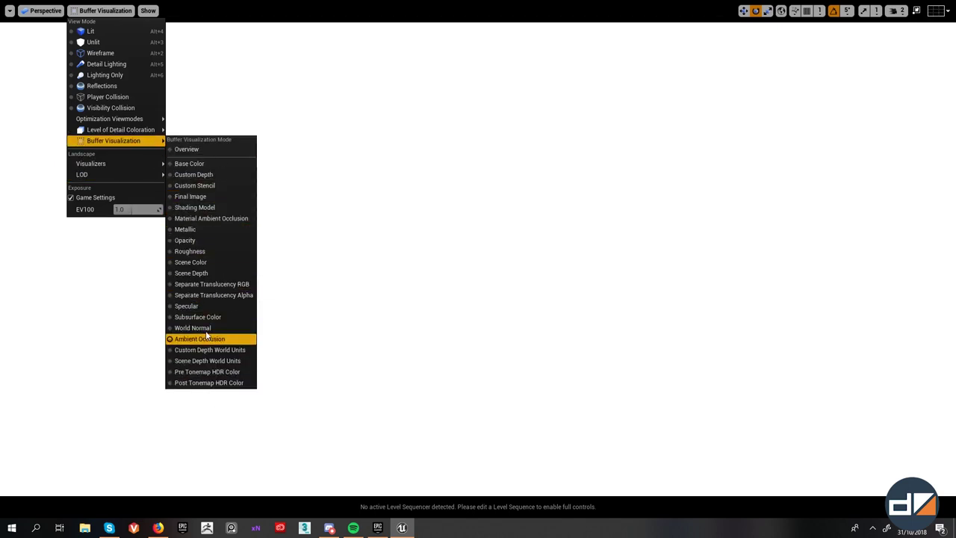
left_click(200, 218)
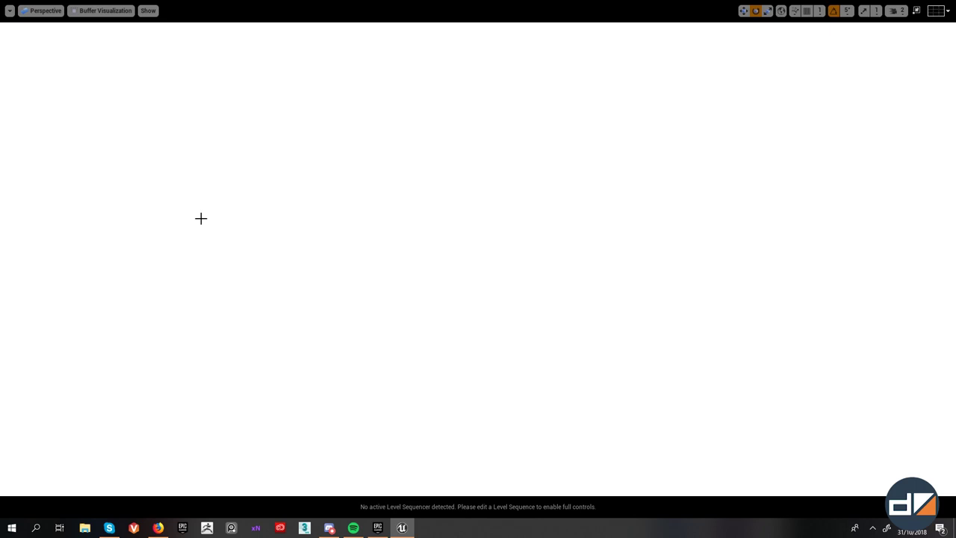
- Return the viewport to Lit mode, frame the character and leave the full-screen view
left_click(103, 11)
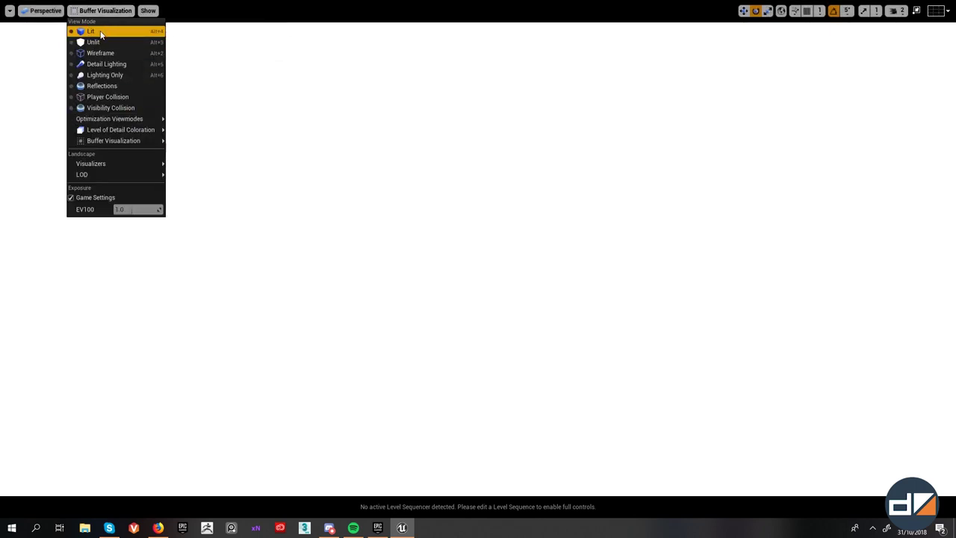
left_click(100, 31)
left_click(78, 11)
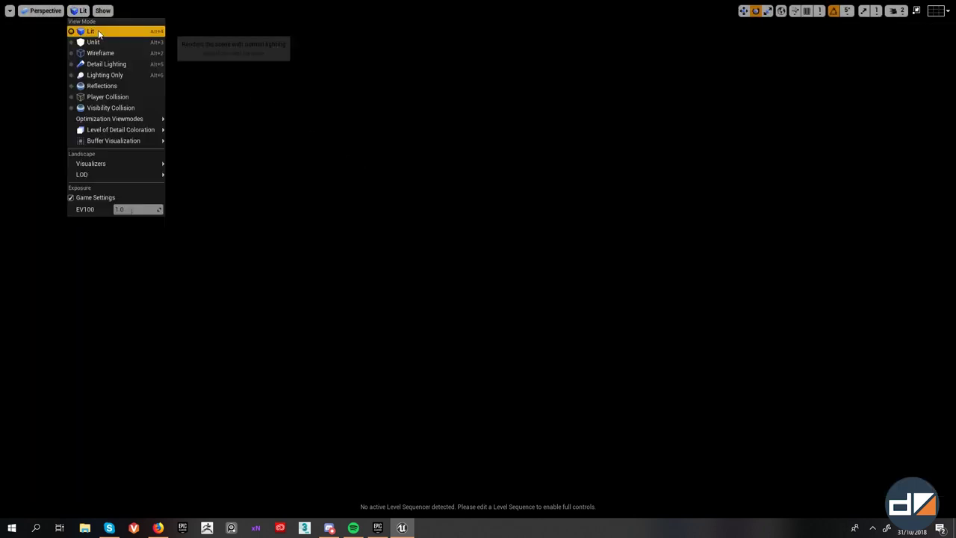
left_click(490, 316)
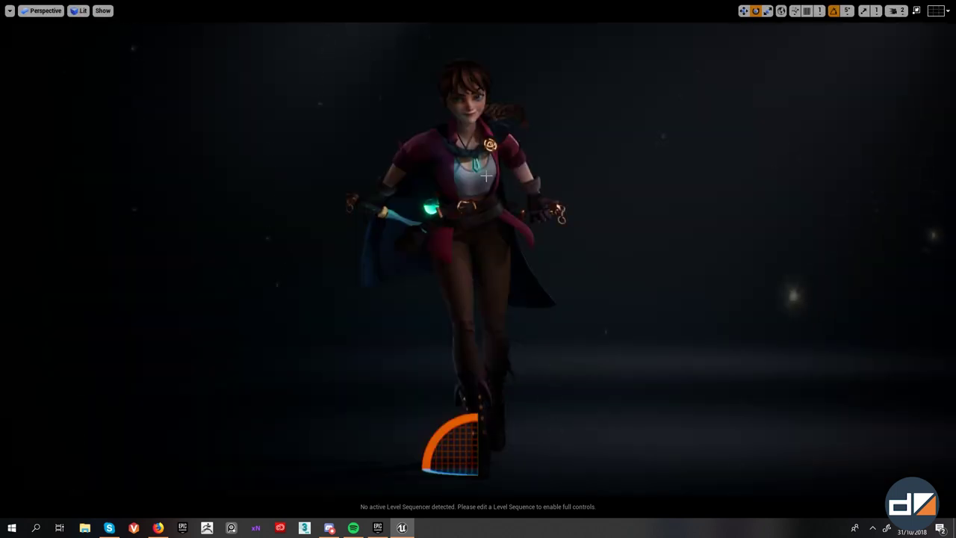
scroll(486, 167, "up", 4)
mouse_move(512, 245)
right_mouse_down()
mouse_move(506, 183)
mouse_move(523, 232)
mouse_move(500, 237)
right_mouse_up()
key("F11")
scroll(448, 188, "up", 2)
scroll(442, 182, "up", 2)
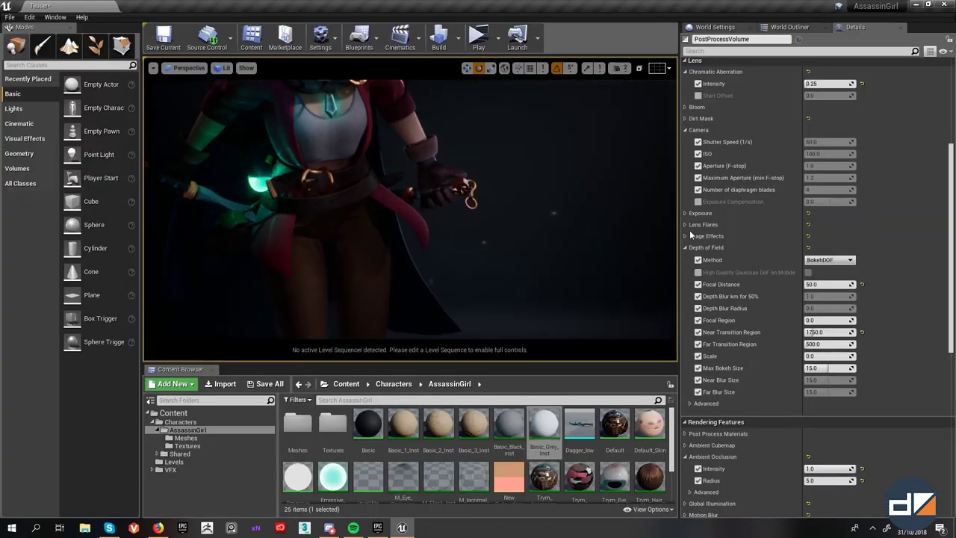
- Lower the Ambient Occlusion Intensity to nearly zero for comparison, restore it to 1.0 and expand its Advanced settings
left_click(685, 247)
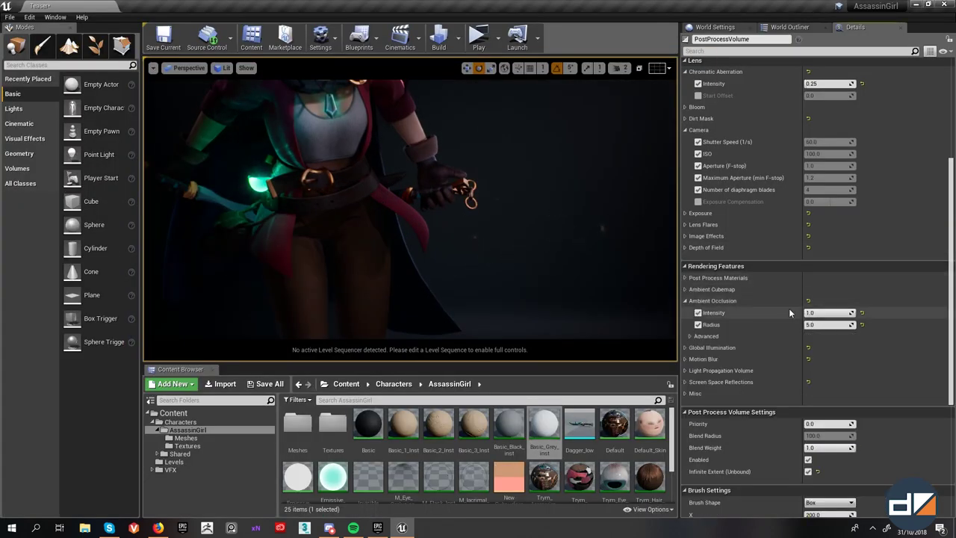
left_click_drag(825, 313, 740, 312)
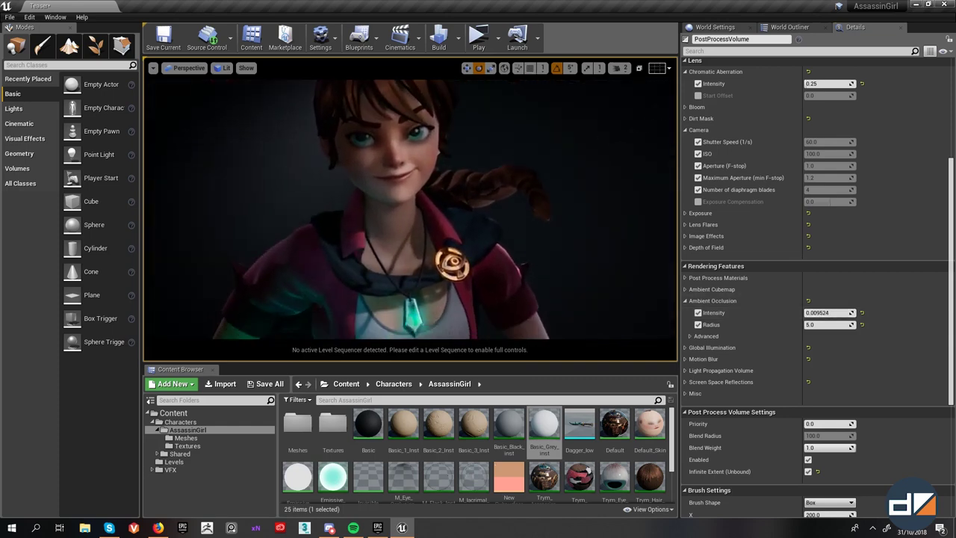
right_click_drag(441, 216, 425, 267)
left_click_drag(830, 313, 833, 313)
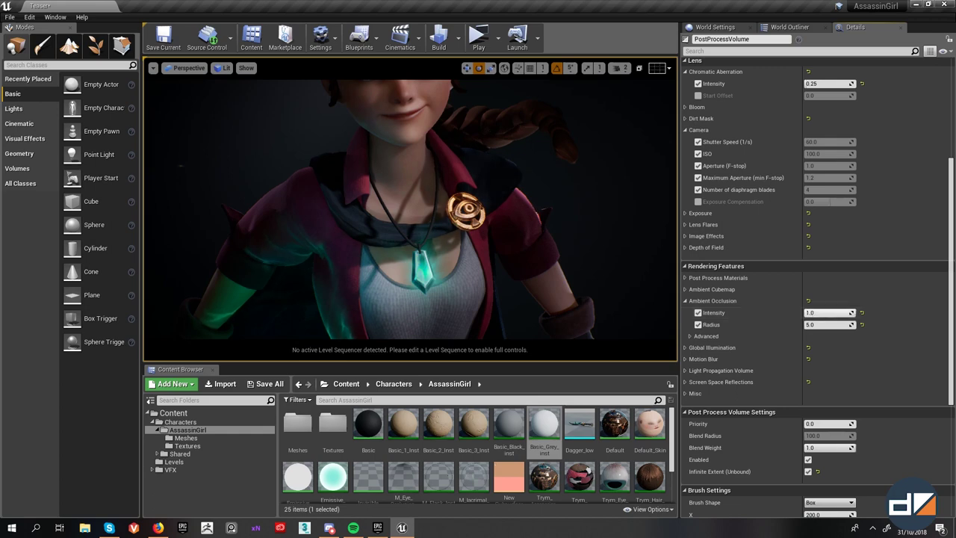
left_click(691, 337)
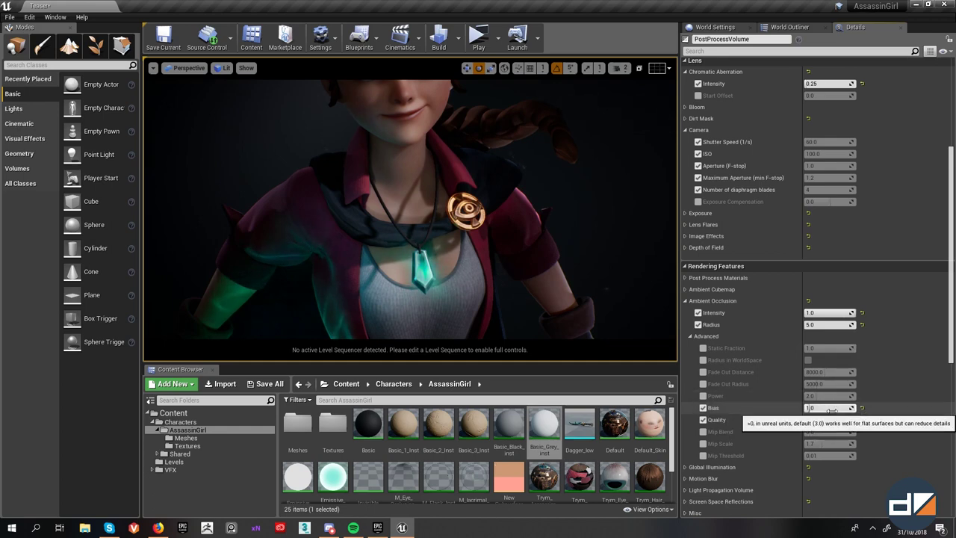
- Open the RenderScene level from the Levels folder without saving the changes to the Teaser level
left_click(10, 17)
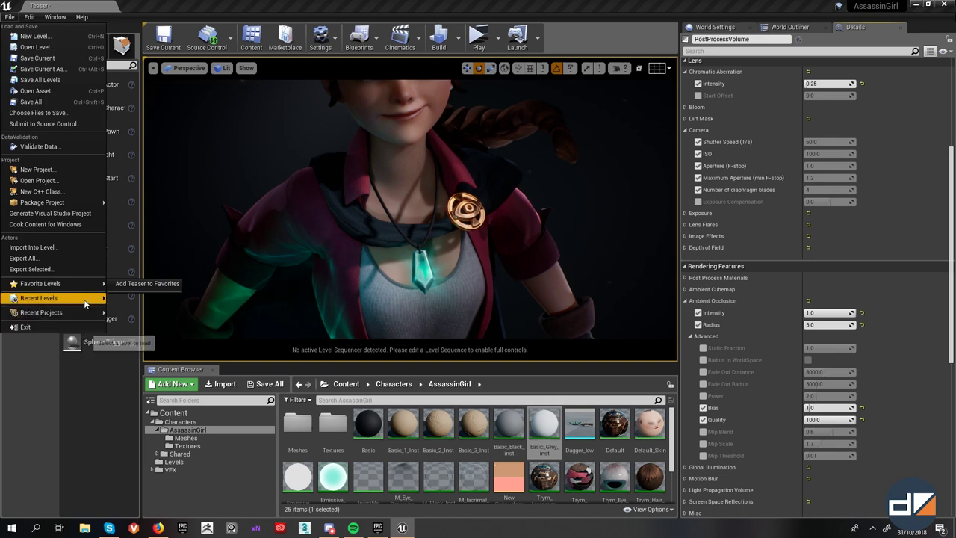
left_click(34, 48)
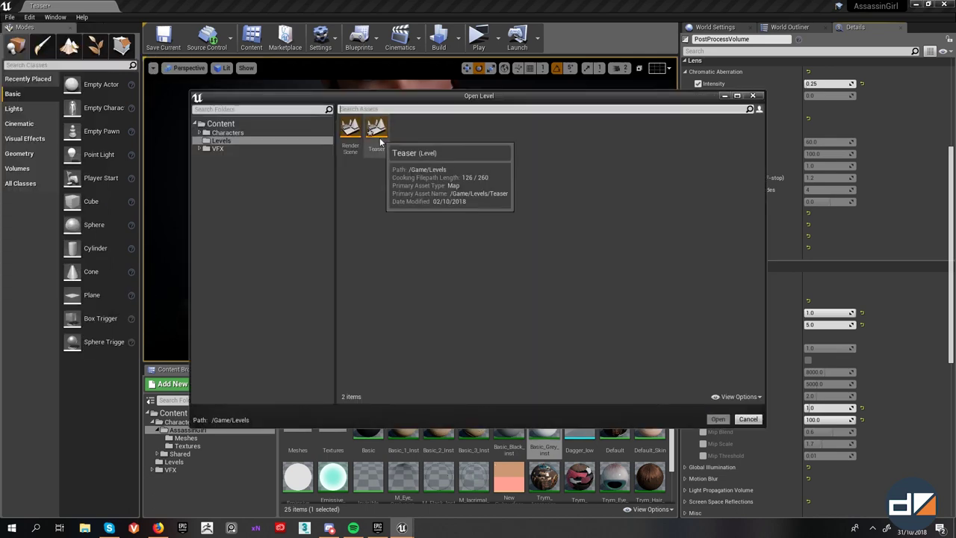
left_click(350, 129)
left_click(718, 419)
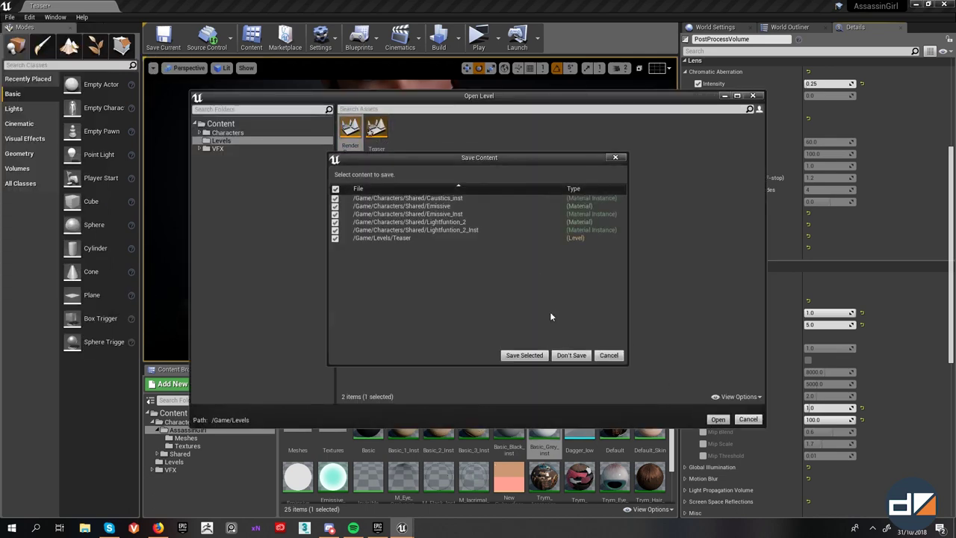
left_click(571, 356)
- Show the Ambient Occlusion buffer visualization of the RenderScene level
left_click(194, 70)
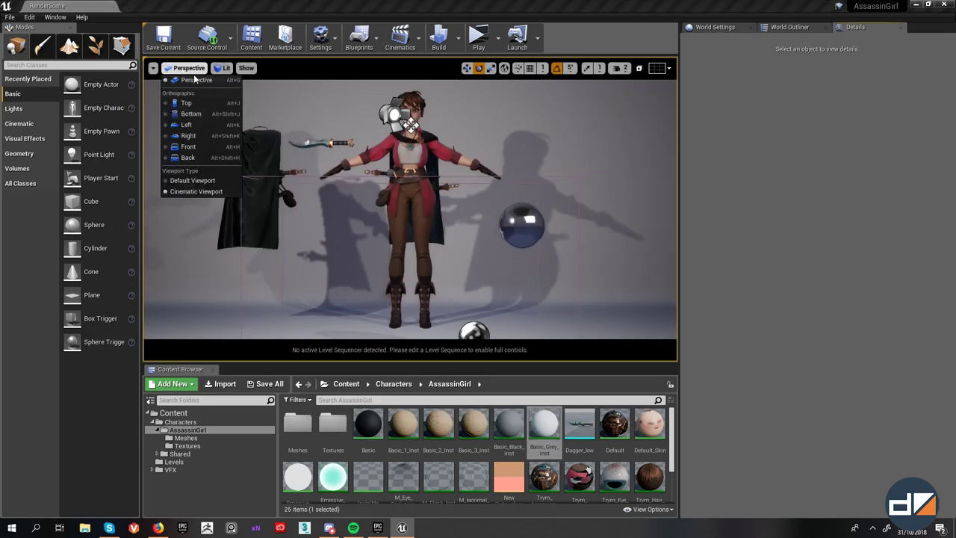
mouse_move(224, 70)
mouse_move(279, 200)
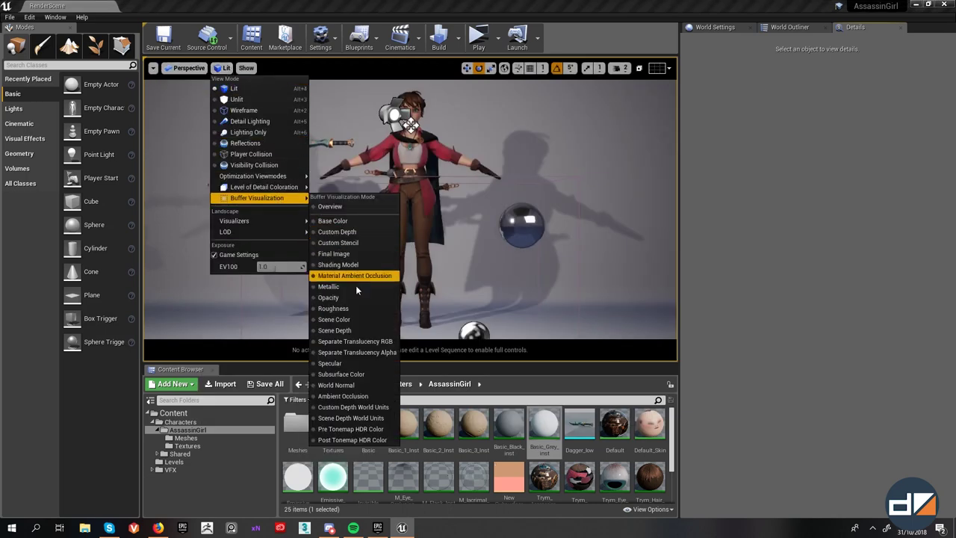
left_click(358, 396)
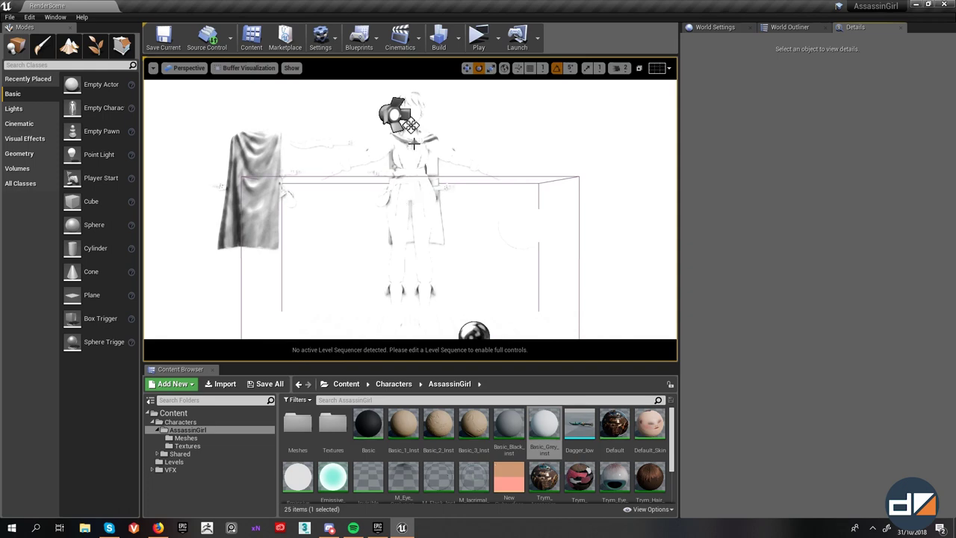
- Select the post process volume and examine its Ambient Occlusion settings, including the Advanced ones
left_click(470, 184)
left_click(469, 181)
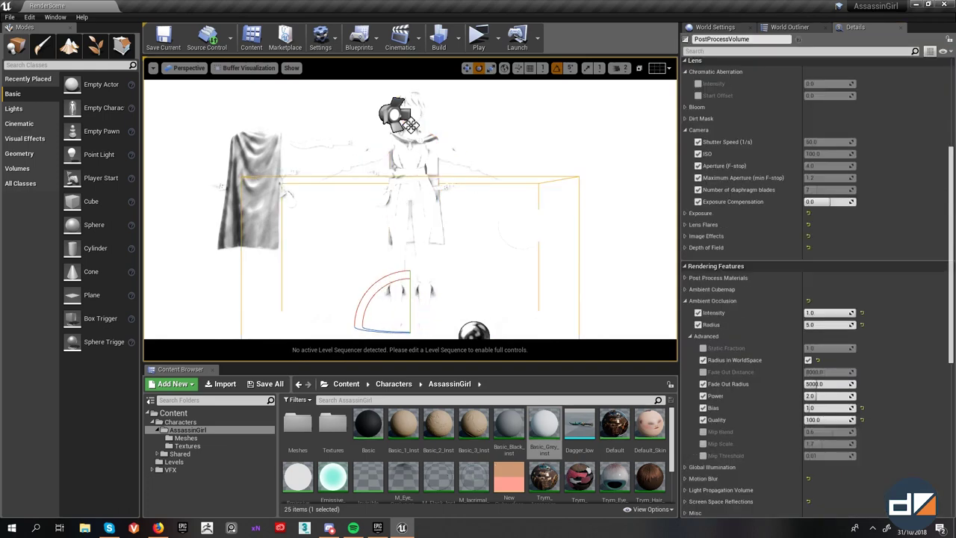
key("F11")
key("g")
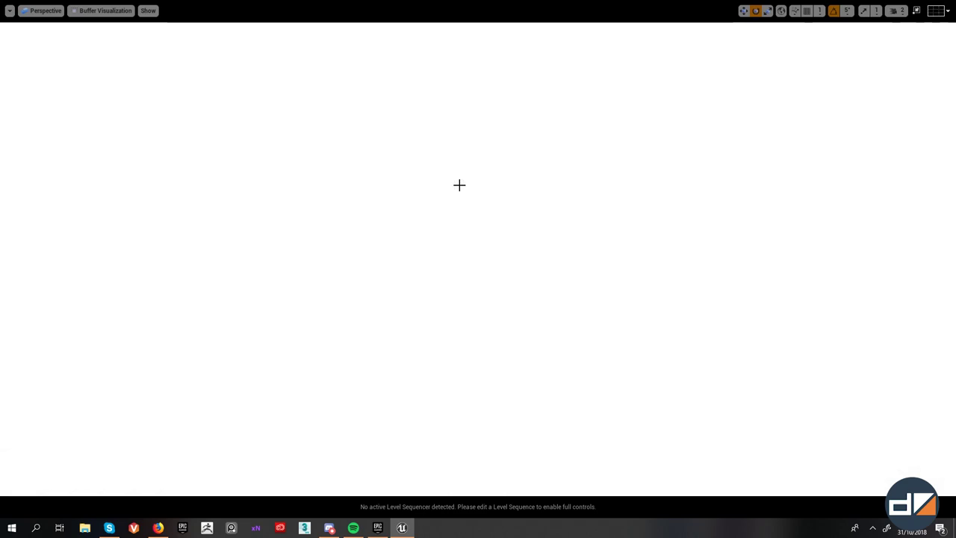
key("F11")
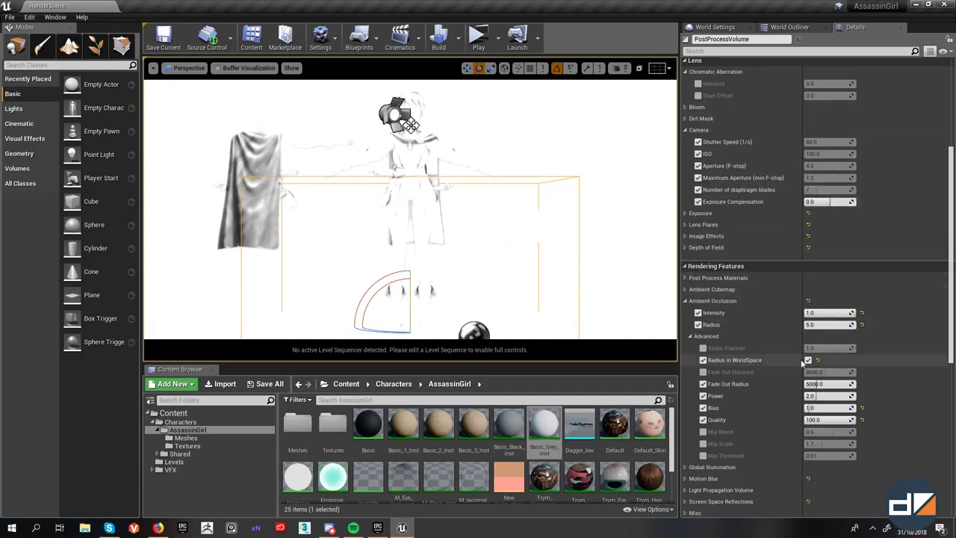
scroll(802, 348, "down", 1)
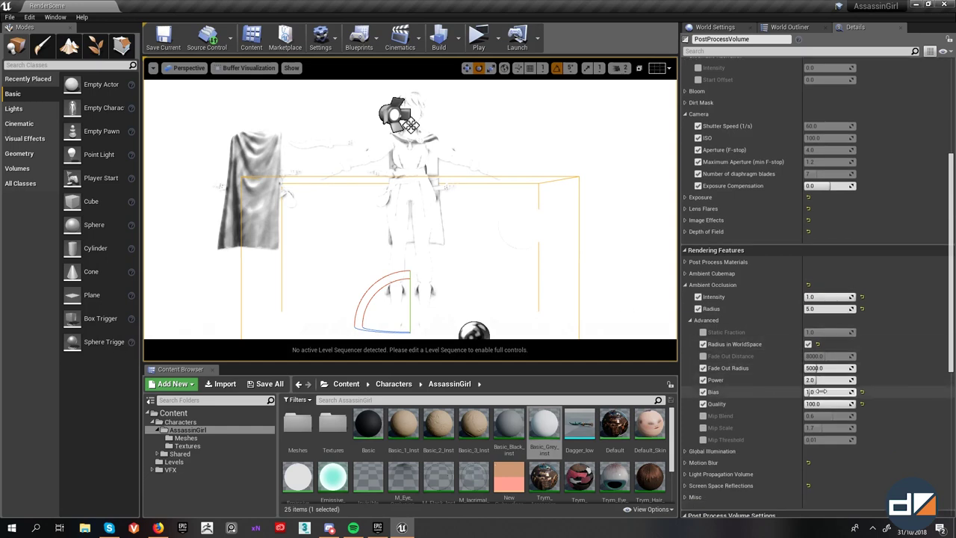
- Try an Ambient Occlusion Power of about 6.06 on the character and undo the change
mouse_move(523, 239)
right_mouse_down()
mouse_move(511, 223)
mouse_move(509, 251)
mouse_move(506, 235)
mouse_move(487, 227)
right_mouse_up()
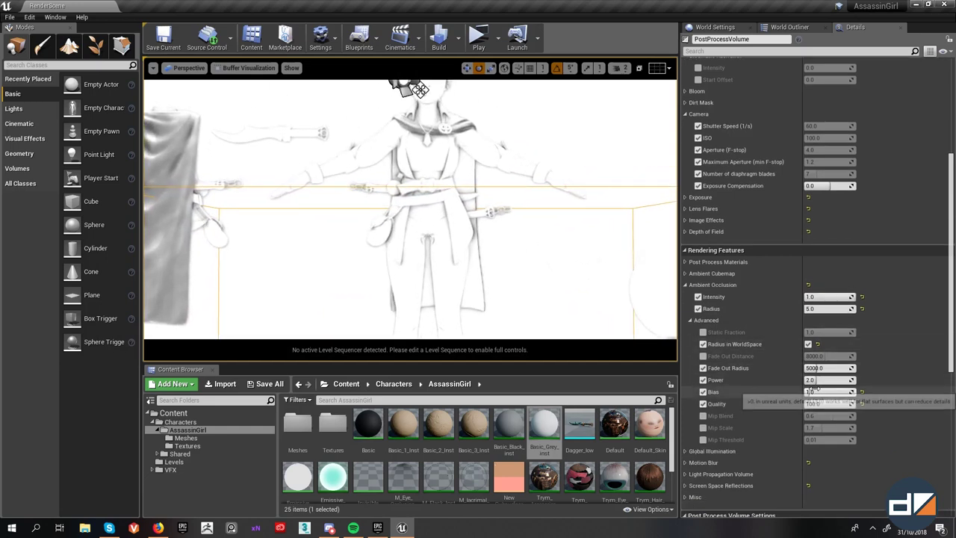
mouse_move(821, 393)
left_mouse_down()
mouse_move(838, 400)
mouse_move(837, 380)
left_mouse_up()
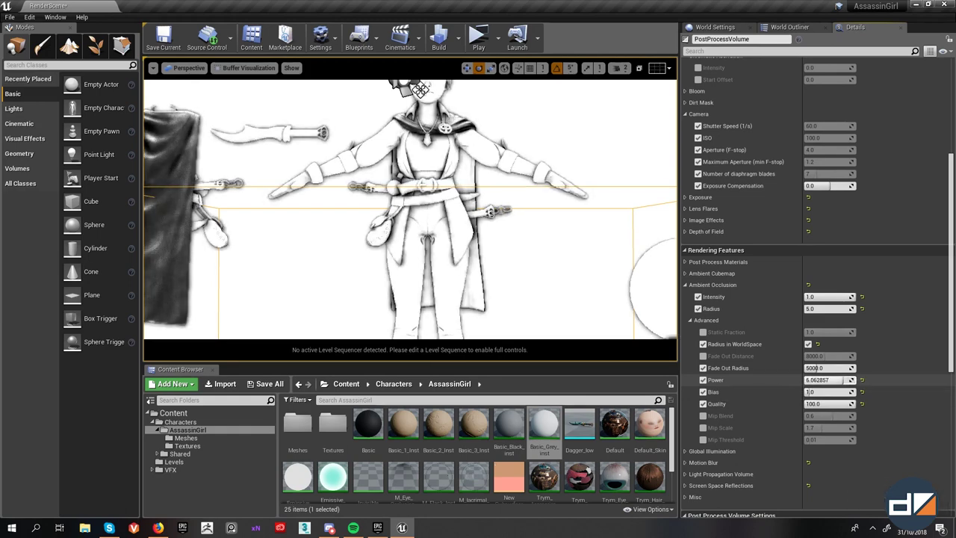
key("ctrl+z")
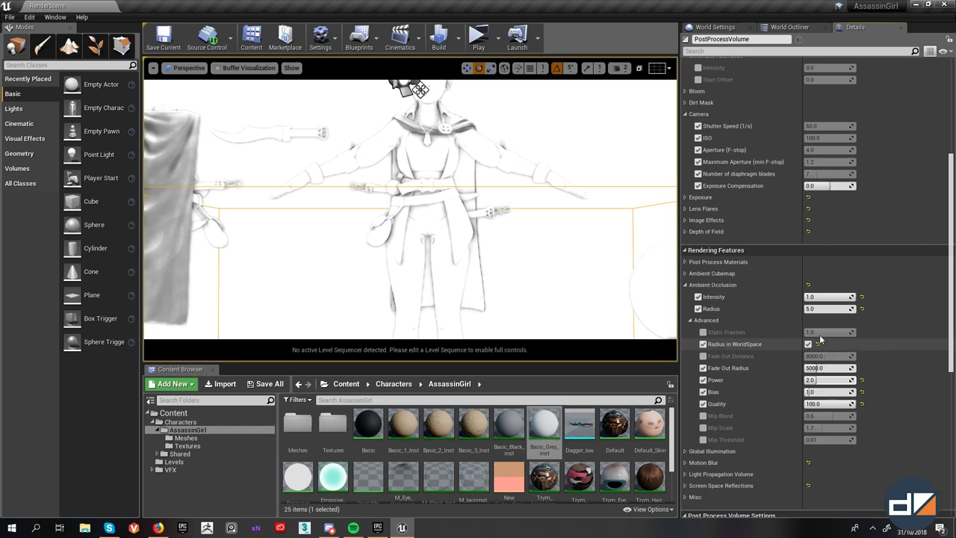
- Compare the Ambient Occlusion on the character with Radius 200.0 and about 9.6, and set it back to 5.0
right_click_drag(530, 239, 562, 218)
key("w")
left_click(864, 307)
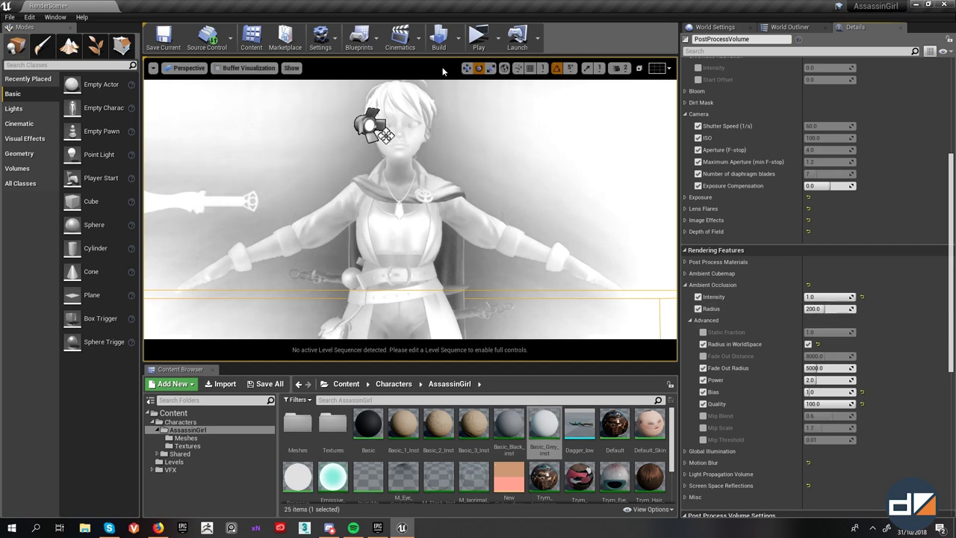
mouse_move(580, 245)
right_mouse_down()
mouse_move(591, 259)
mouse_move(580, 245)
right_mouse_up()
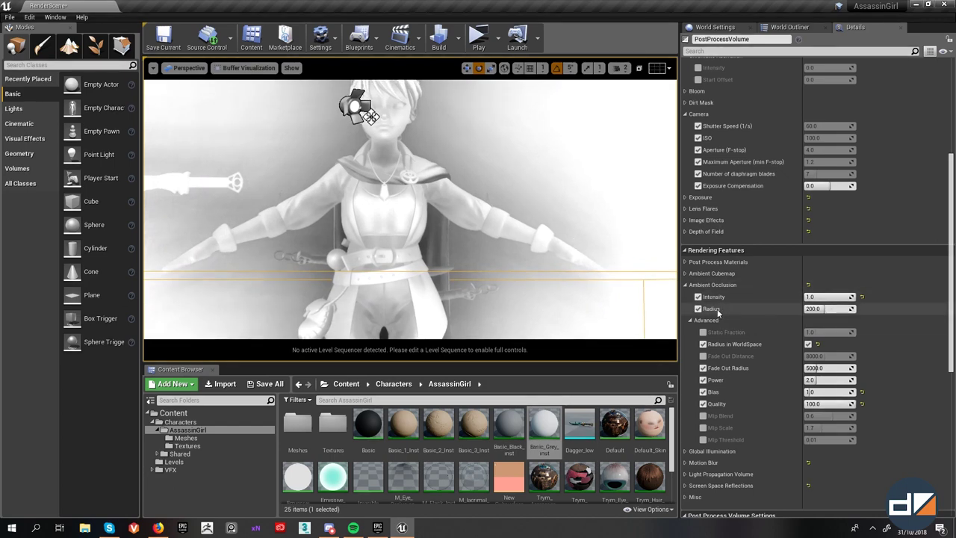
left_click_drag(816, 309, 805, 310)
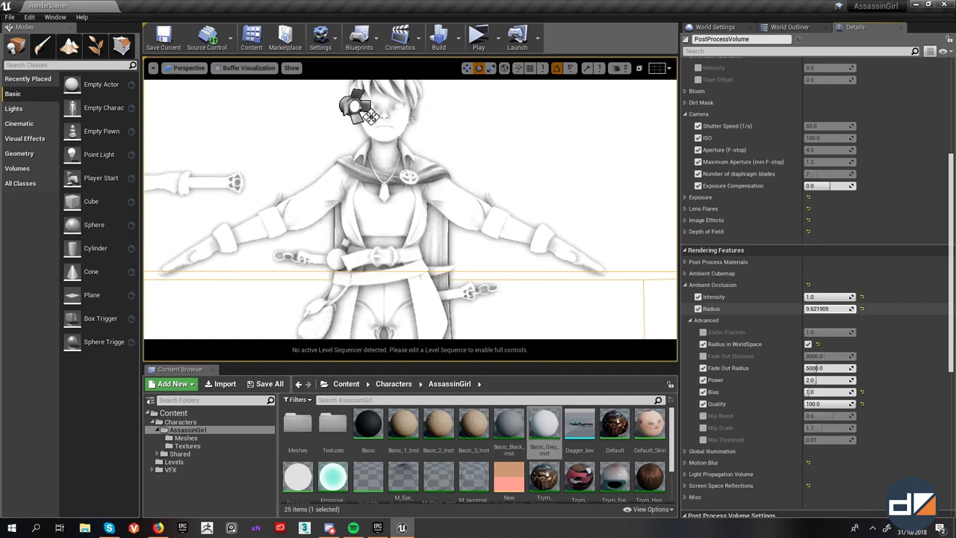
key("Return")
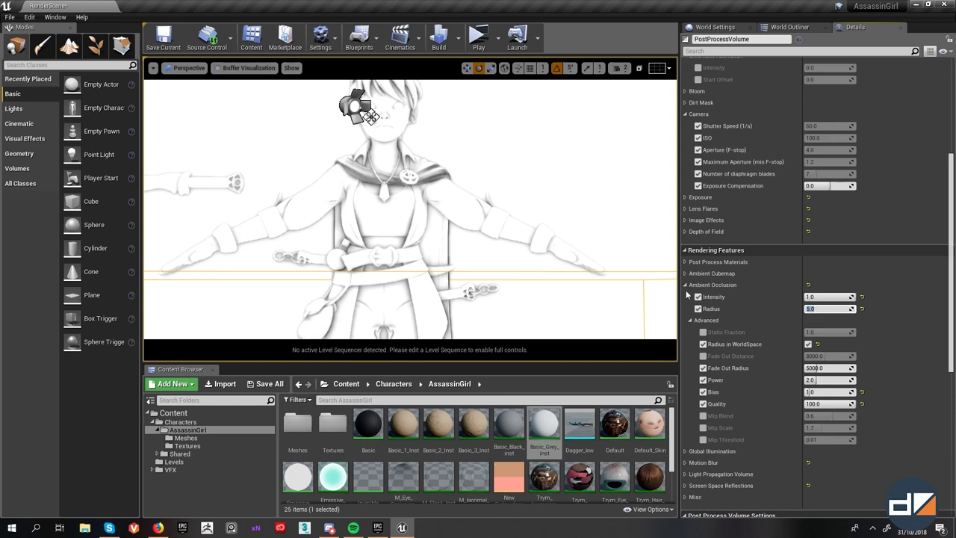
- Return the viewport to Lit mode and vary the Ambient Occlusion Radius for comparison, restoring it to 5.0
left_click(228, 68)
left_click(239, 84)
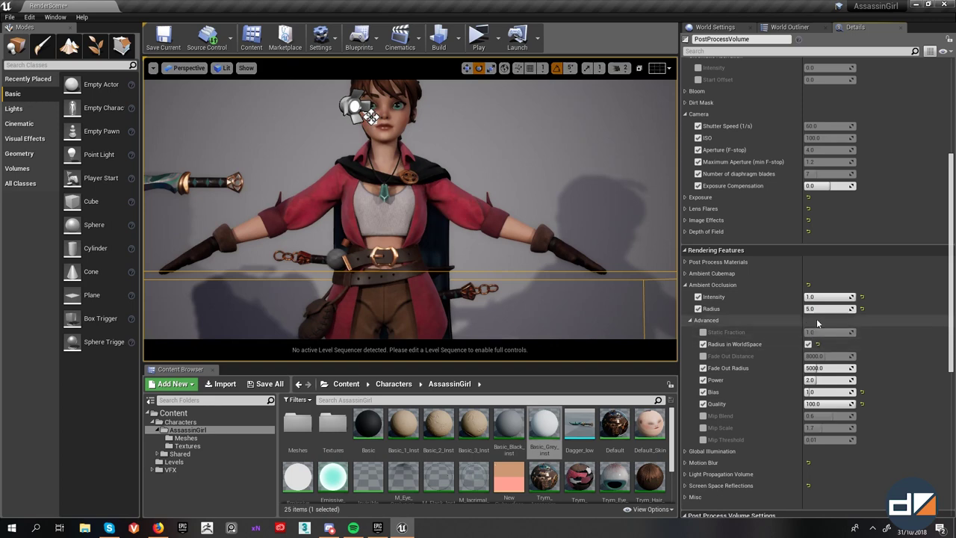
mouse_move(825, 308)
left_mouse_down()
mouse_move(866, 309)
mouse_move(807, 308)
left_mouse_up()
left_click(862, 309)
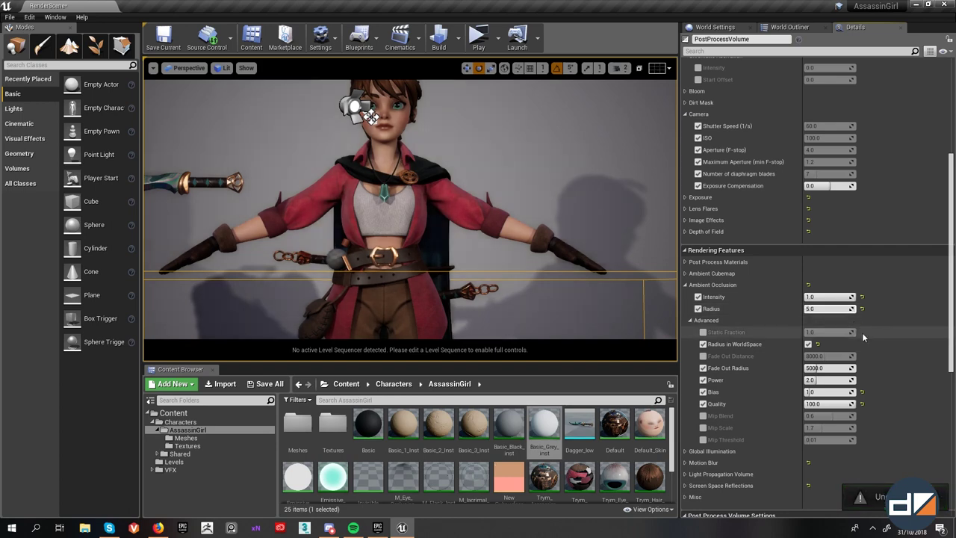
- Collapse the Ambient Occlusion group of the post process volume's Rendering Features
scroll(785, 354, "down", 1)
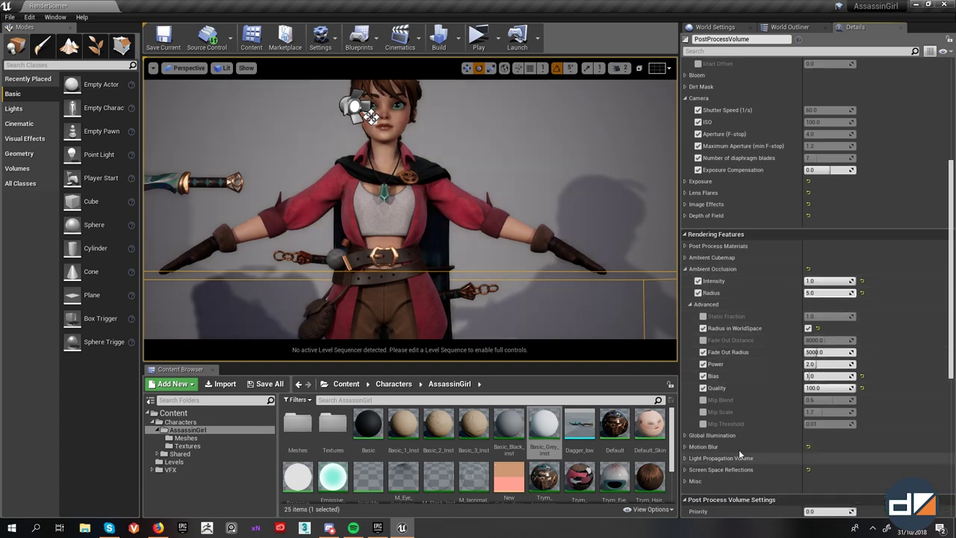
left_click(686, 270)
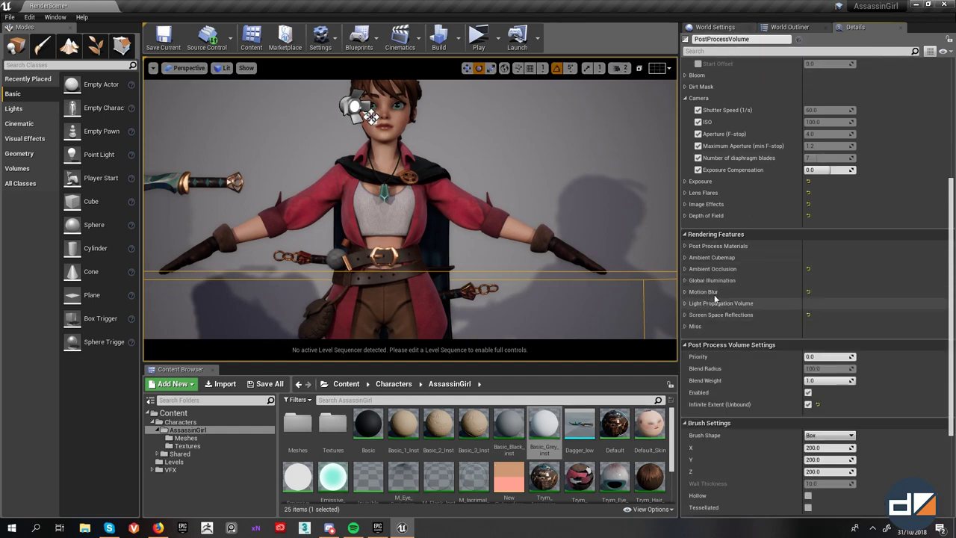
- Try an Indirect Lighting Intensity of 4.0 in the Global Illumination settings and reset it to the default
left_click(685, 280)
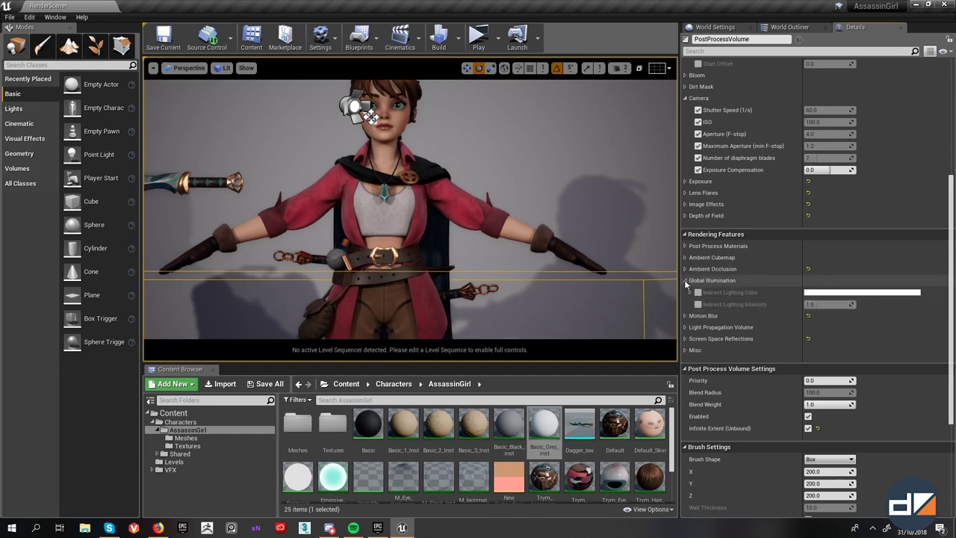
left_click(698, 304)
left_click_drag(828, 306, 869, 306)
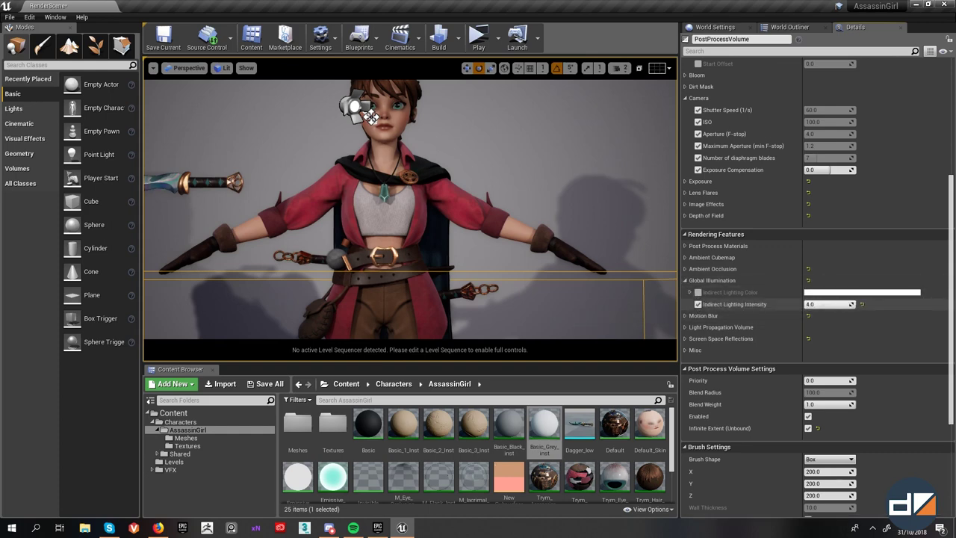
left_click(863, 305)
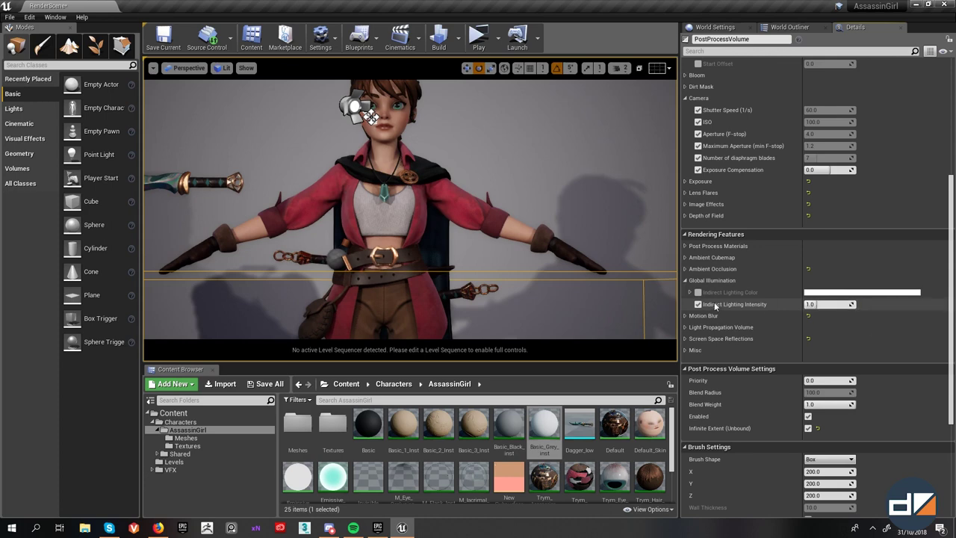
left_click(685, 280)
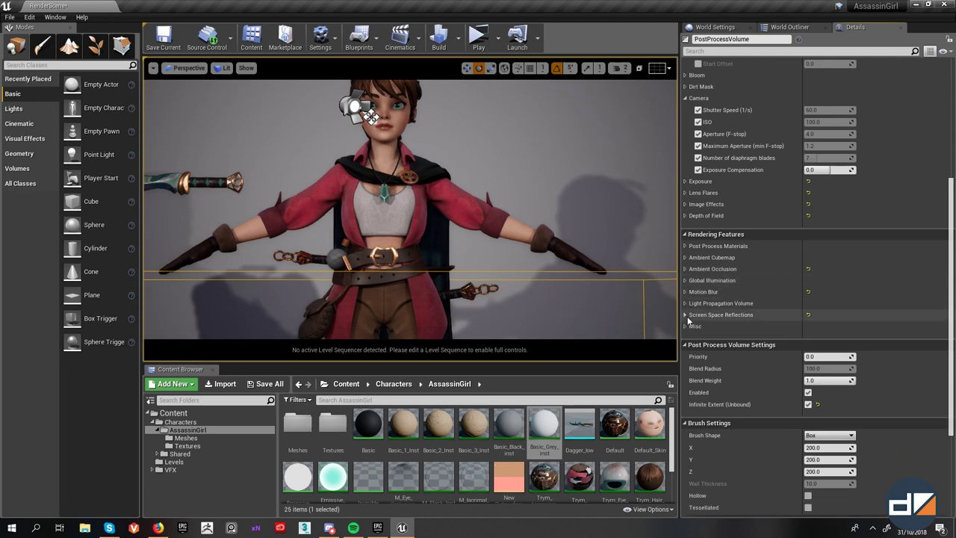
- Examine the post process volume's Screen Space Reflections settings alongside the character, and collapse the group
left_click(685, 314)
scroll(717, 314, "down", 3)
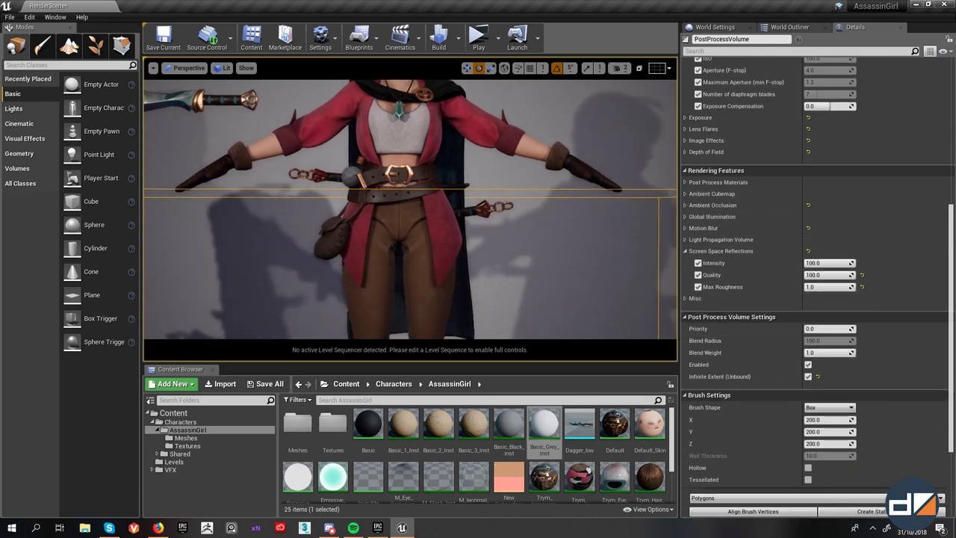
right_click_drag(410, 209, 425, 204)
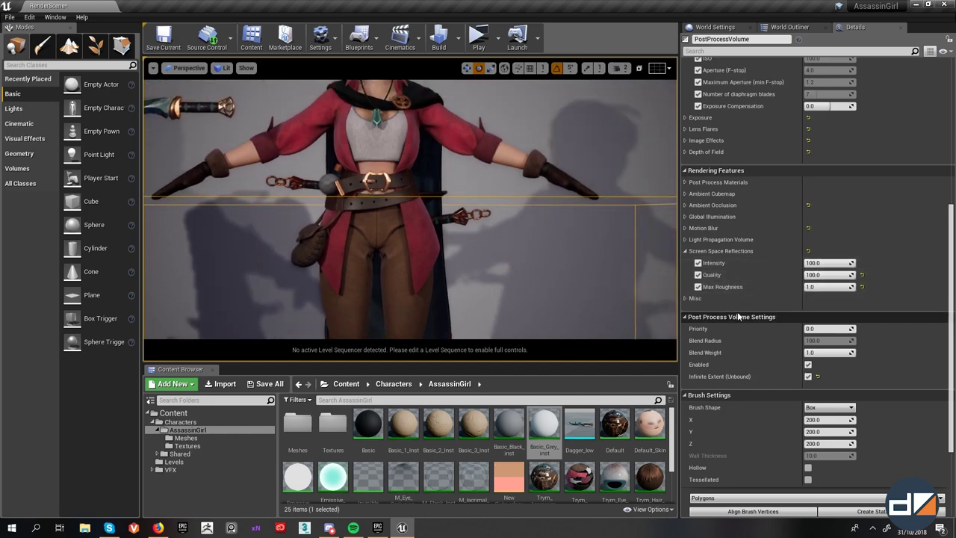
left_click(685, 251)
- Switch the viewport to game view and override the post process volume's Misc Screen Percentage with 25
left_click(685, 263)
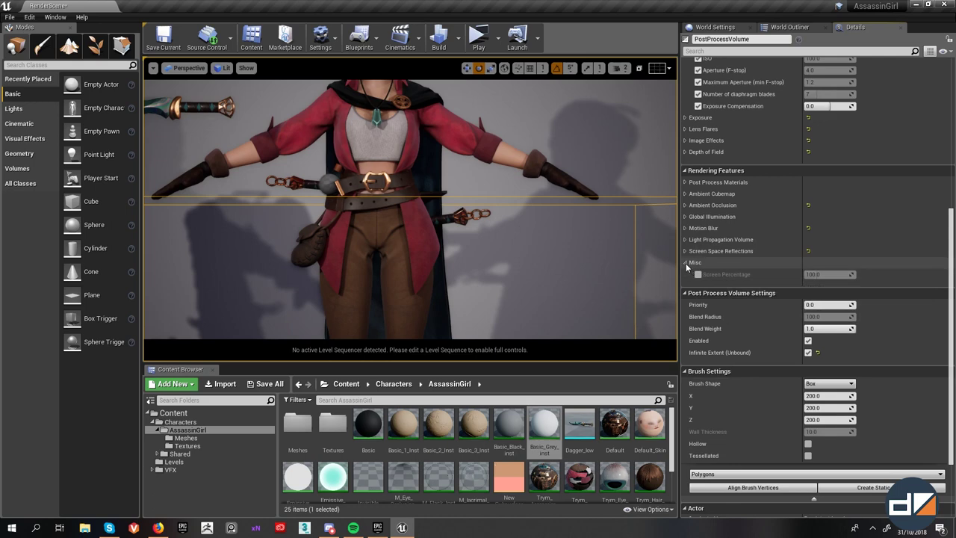
middle_click_drag(545, 257, 394, 155)
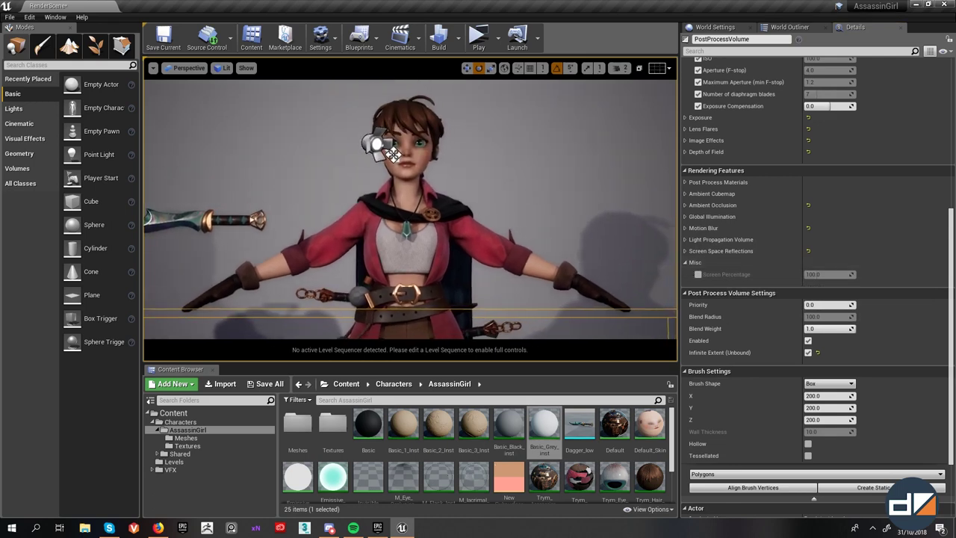
key("g")
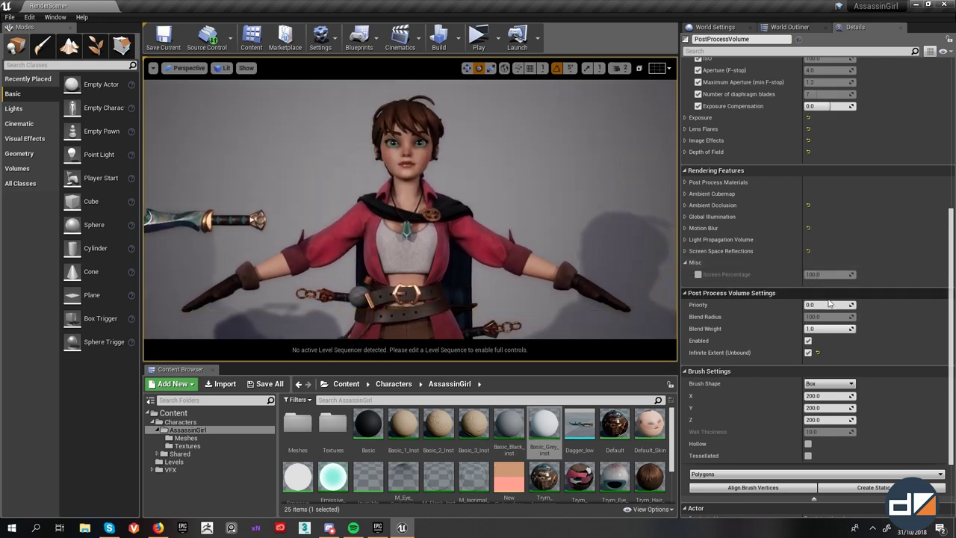
left_click(699, 275)
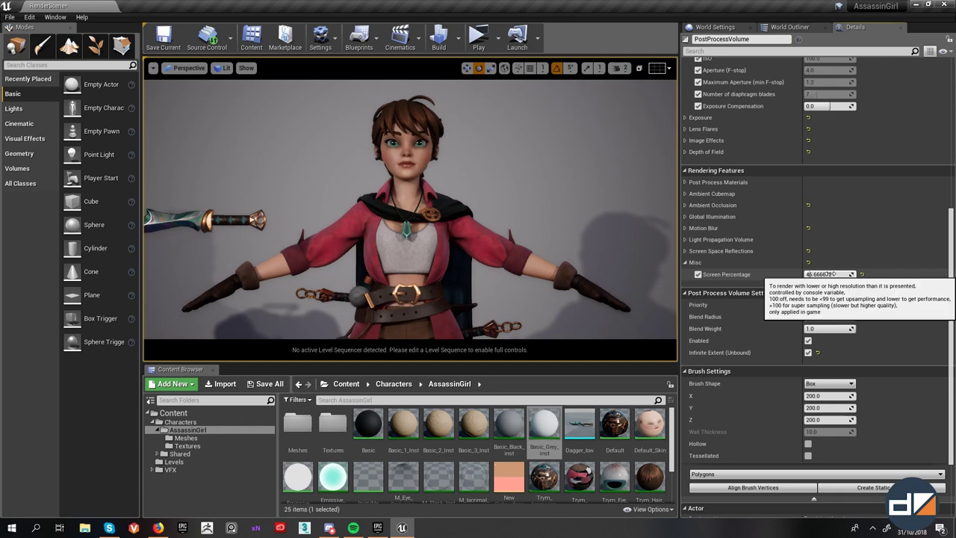
left_click(819, 275)
type("25")
key("Return")
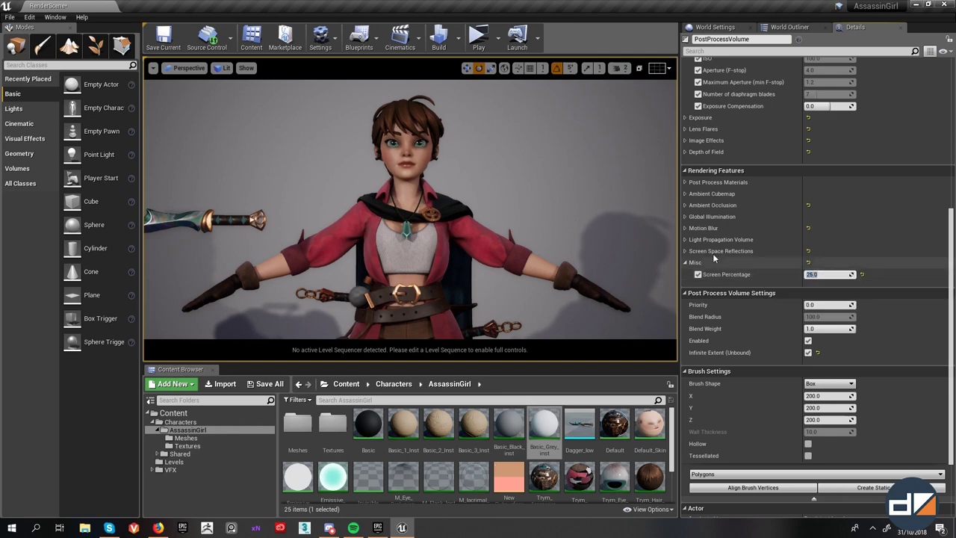
- Inspect the character up close, try a post process Screen Percentage of 200, and reset it to the default
scroll(451, 201, "up", 4)
scroll(450, 202, "up", 4)
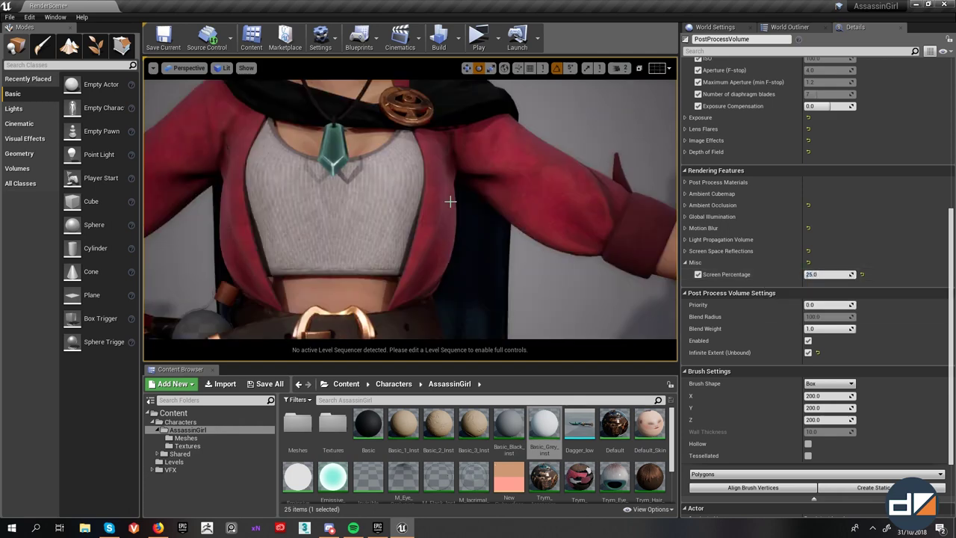
right_click_drag(450, 202, 432, 138)
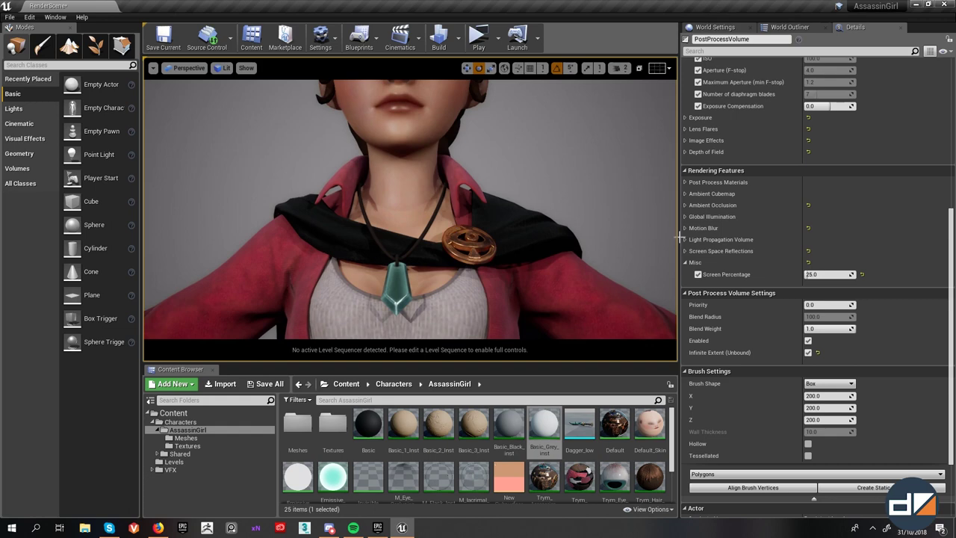
left_click(826, 274)
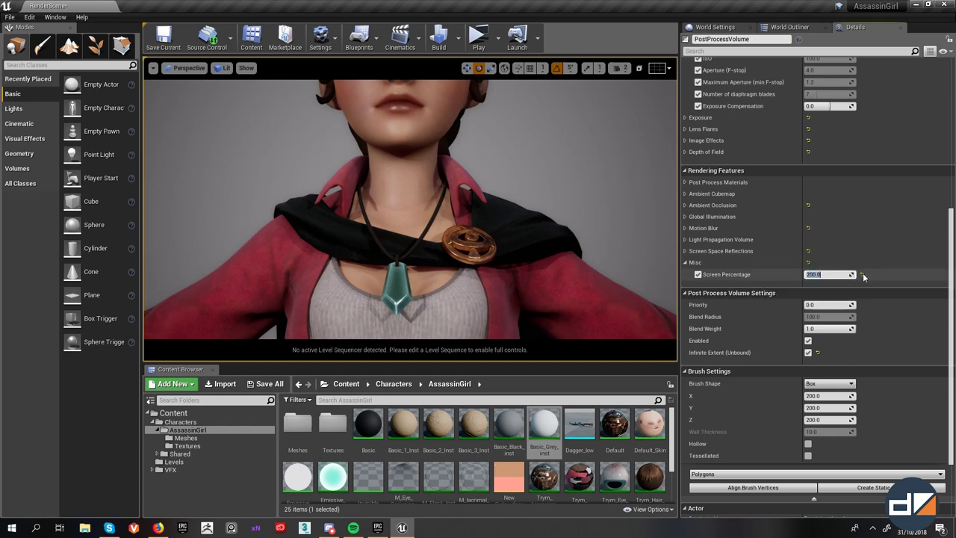
left_click(685, 263)
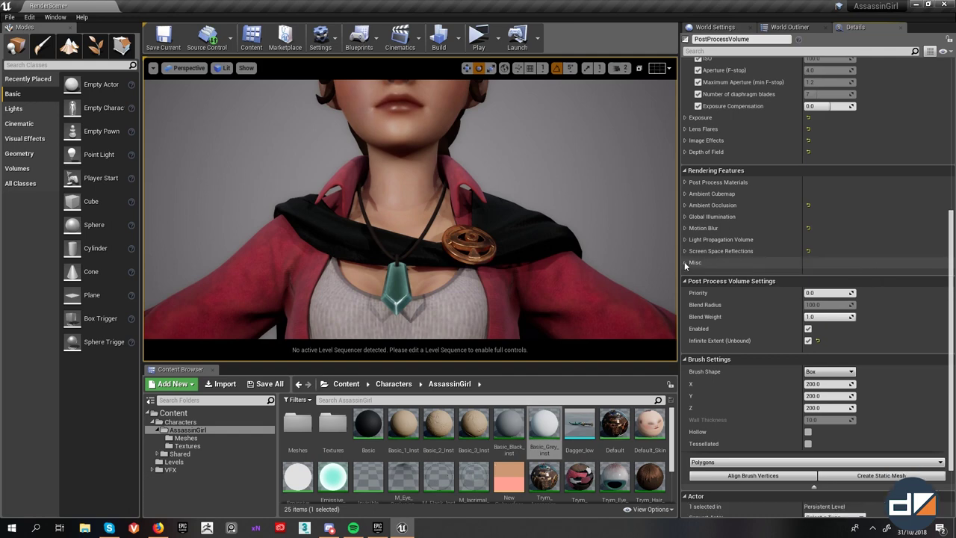
- Lower the viewport's own Screen Percentage to about 50 and inspect the character's neckline
left_click(152, 68)
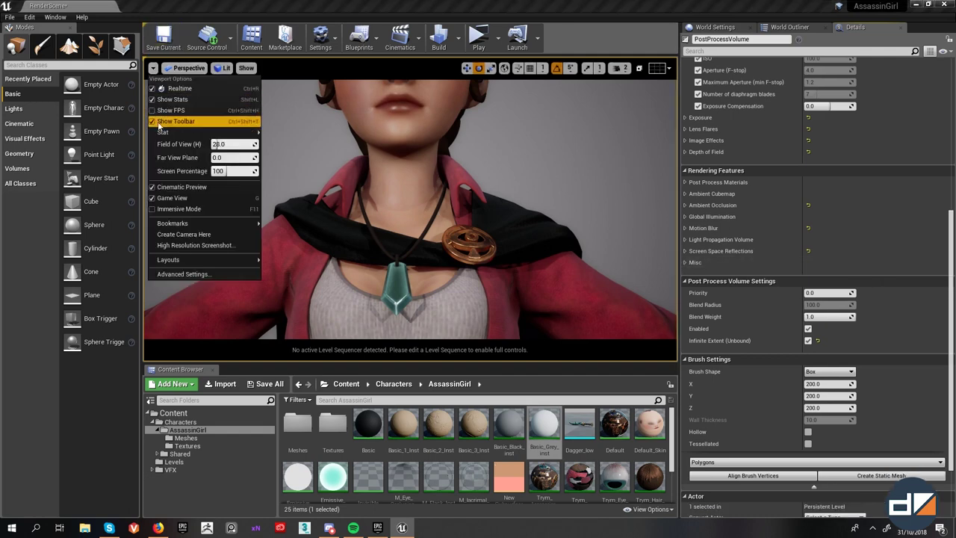
left_click_drag(226, 172, 168, 171)
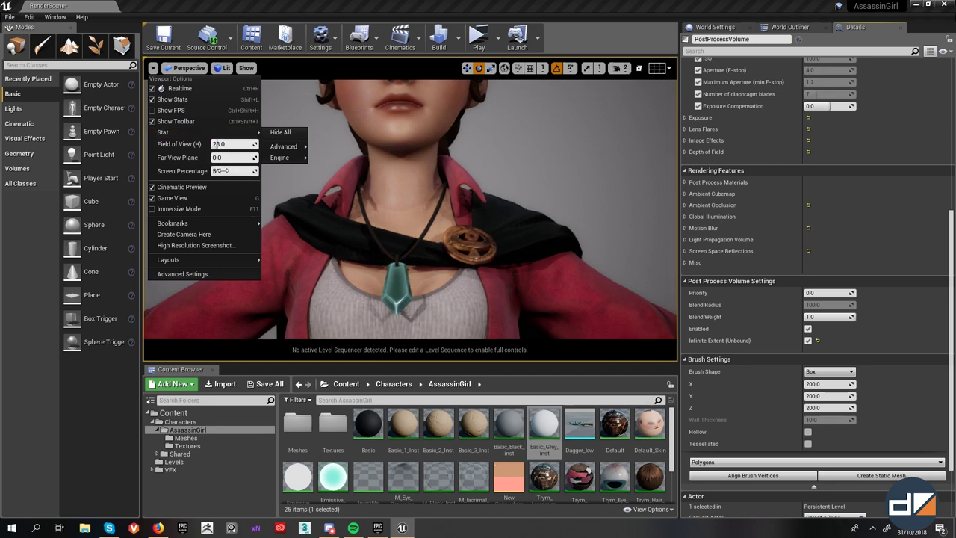
right_click_drag(388, 167, 360, 184)
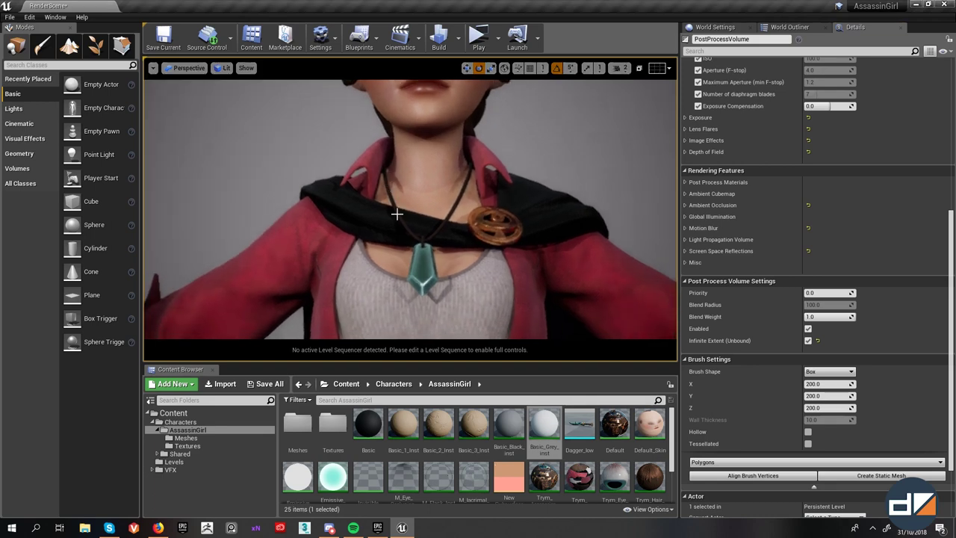
- Raise the viewport's Screen Percentage to 200 and check the sharpness of the character
left_click(152, 68)
left_click_drag(224, 172, 254, 171)
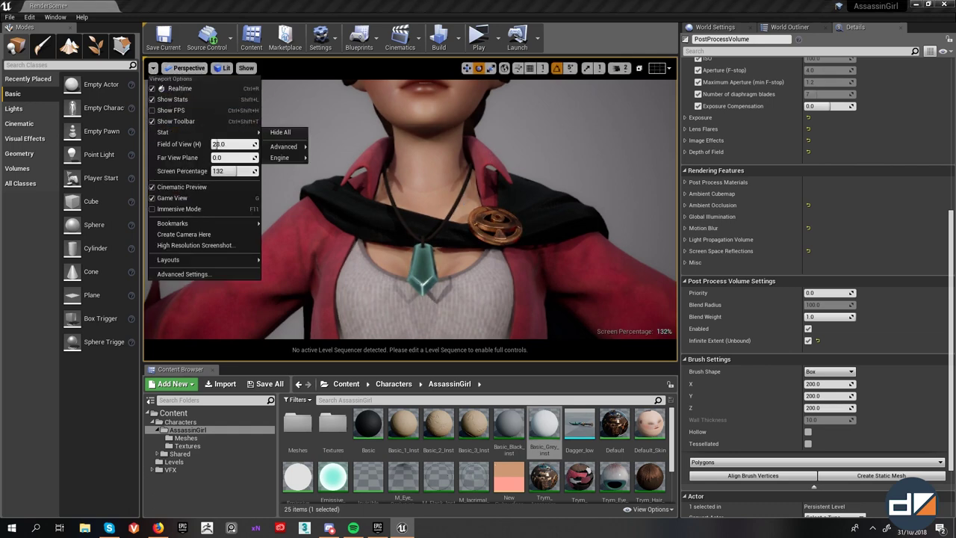
mouse_move(489, 195)
right_mouse_down()
mouse_move(515, 213)
mouse_move(538, 183)
mouse_move(532, 213)
mouse_move(500, 192)
right_mouse_up()
left_click(153, 67)
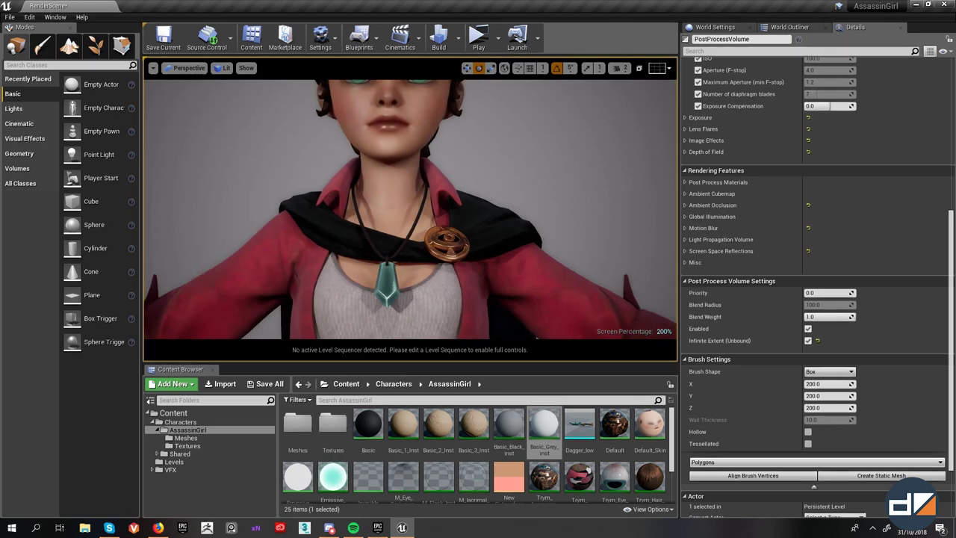
- Frame the character's torso in immersive mode and bring up the High Resolution Screenshot settings
right_click_drag(411, 209, 409, 246)
middle_click_drag(514, 171, 508, 143)
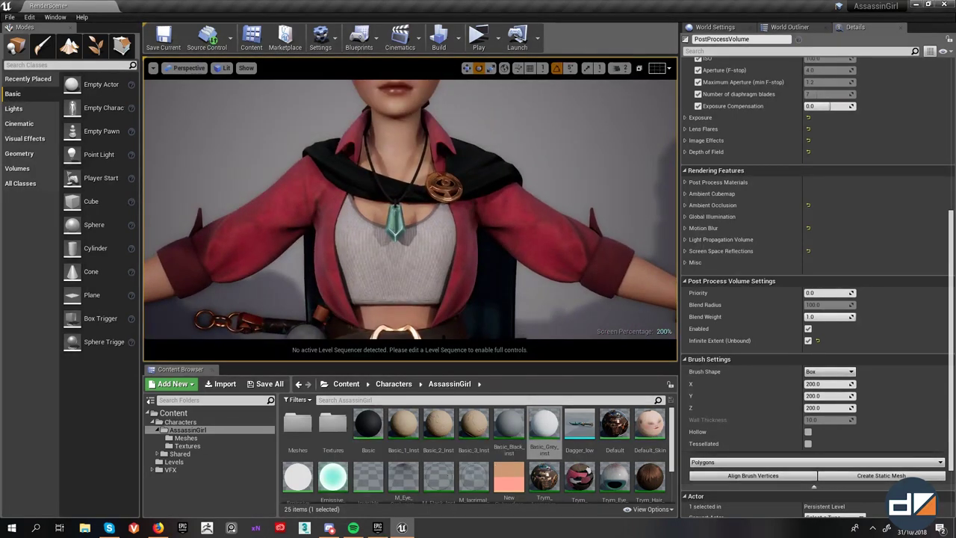
key("F11")
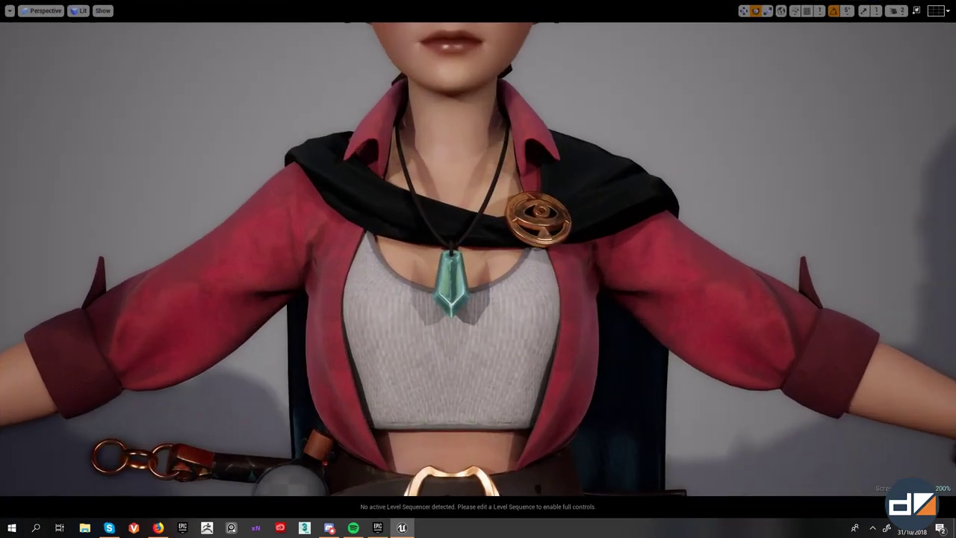
right_click_drag(478, 269, 491, 306)
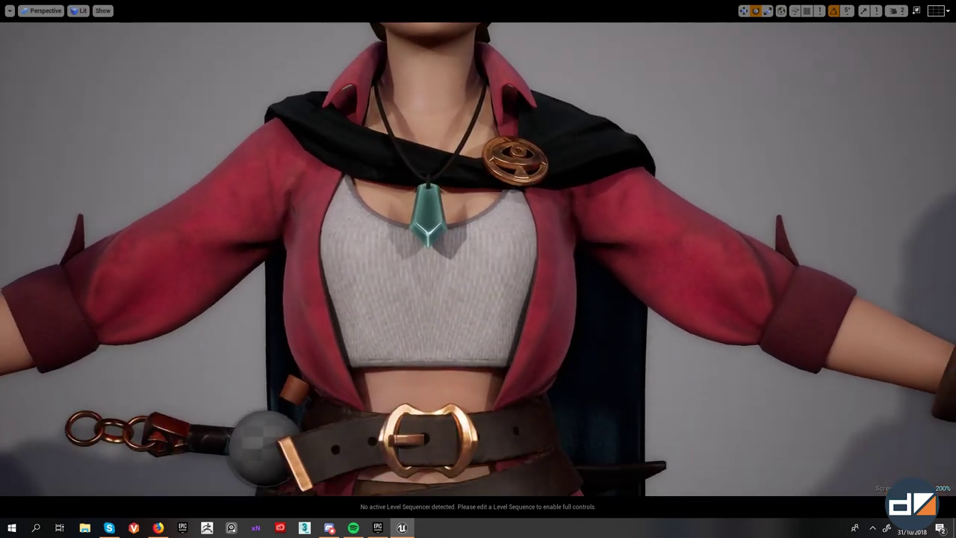
left_click(10, 11)
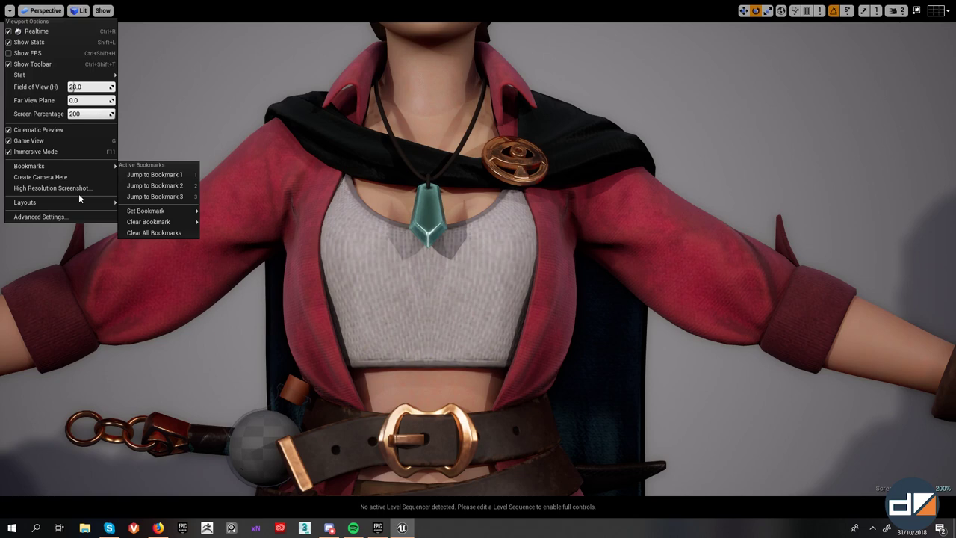
left_click(33, 188)
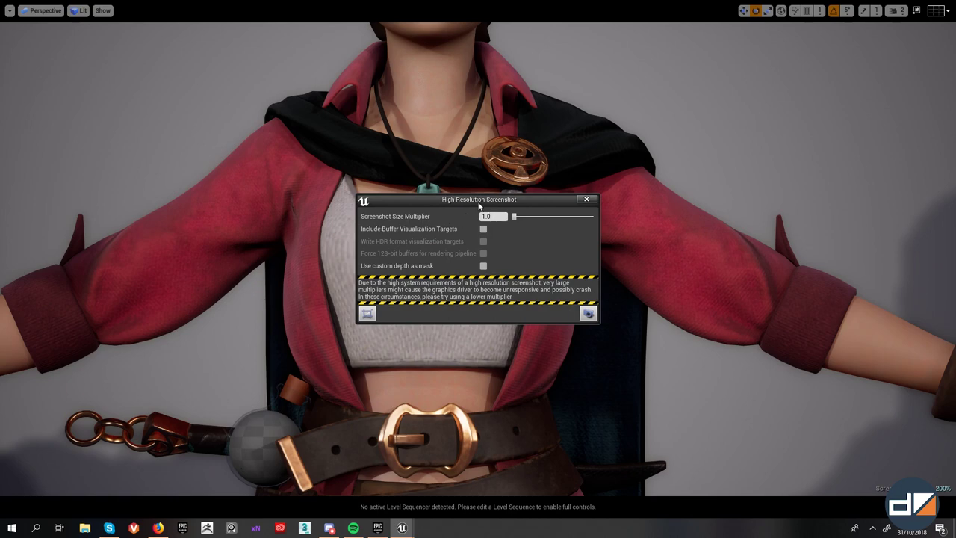
- Take a high-resolution screenshot with a Screenshot Size Multiplier of 2.0 and close the dialog
left_click_drag(476, 202, 425, 207)
left_click(443, 222)
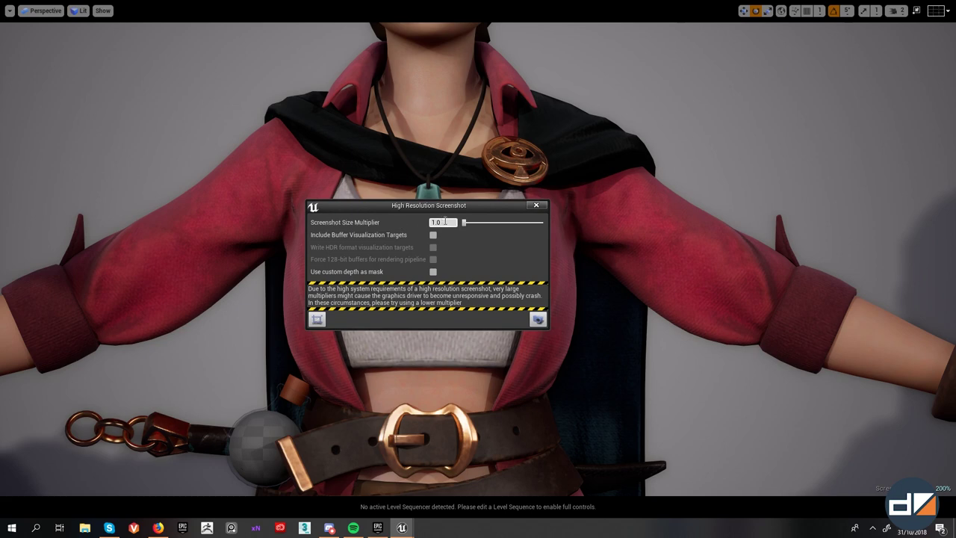
double_click(444, 222)
type("2")
key("Return")
left_click(538, 321)
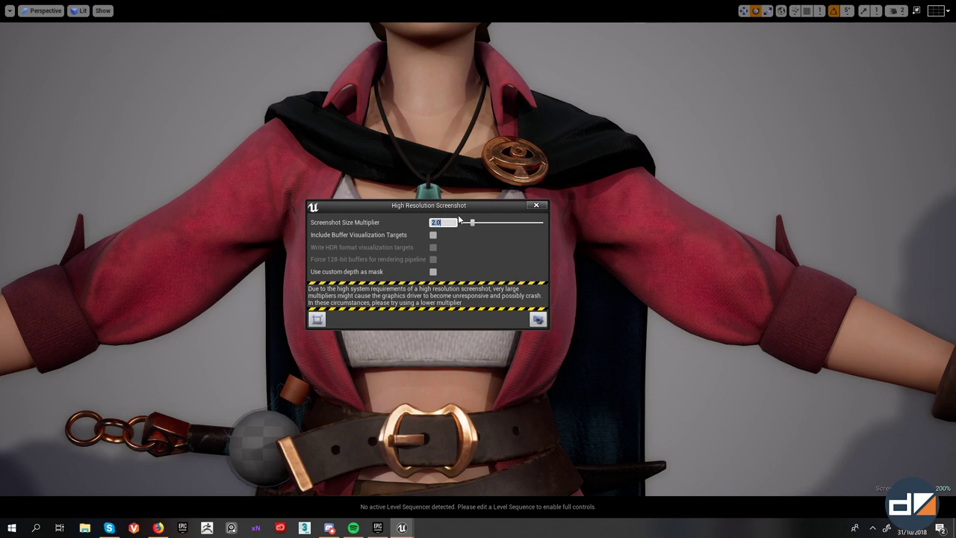
left_click(539, 322)
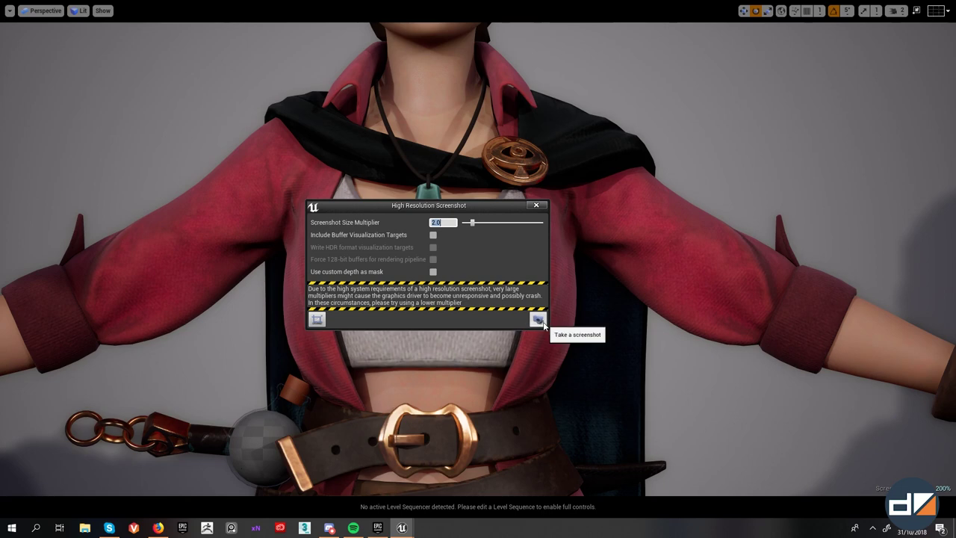
left_click(536, 205)
- Set the viewport's Screen Percentage back to 100 and leave immersive mode
left_click(9, 11)
mouse_move(23, 75)
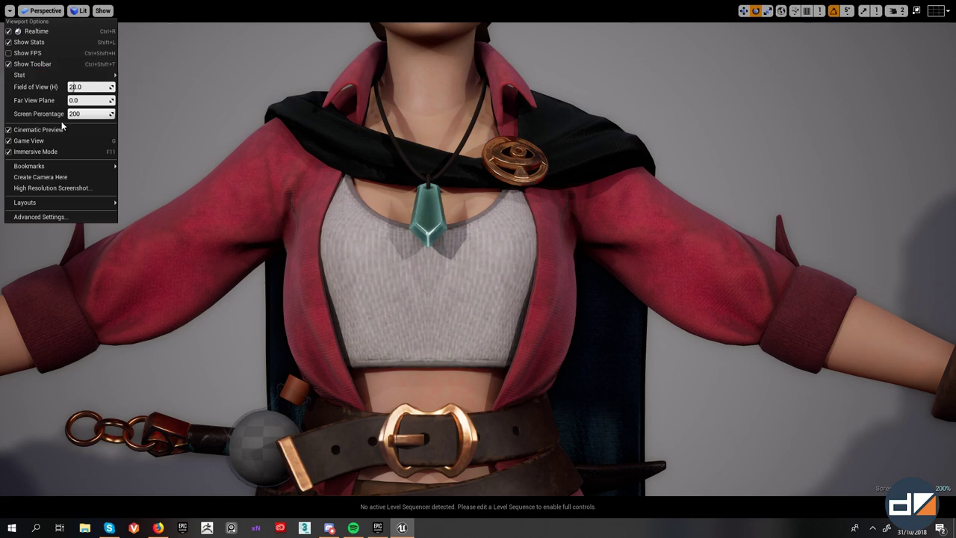
left_click(90, 114)
type("100")
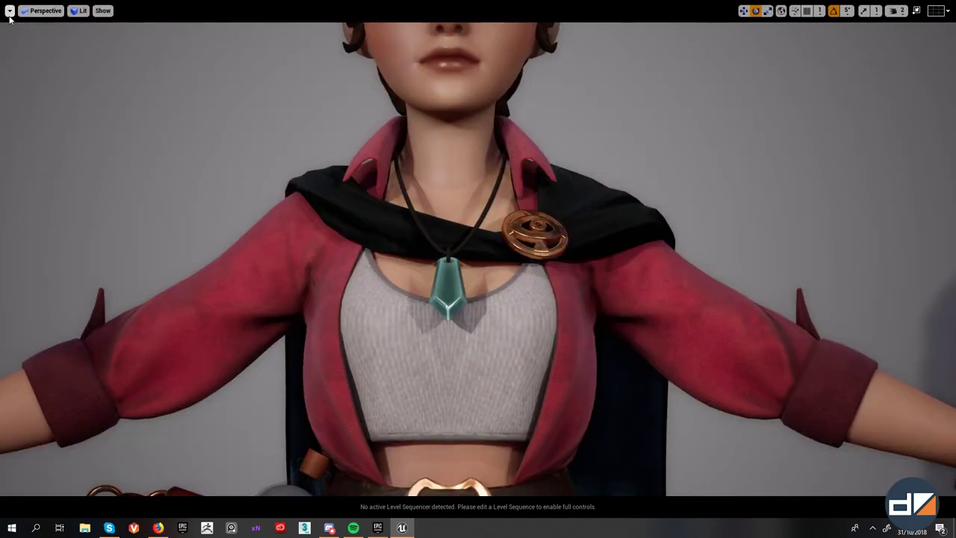
left_click(9, 11)
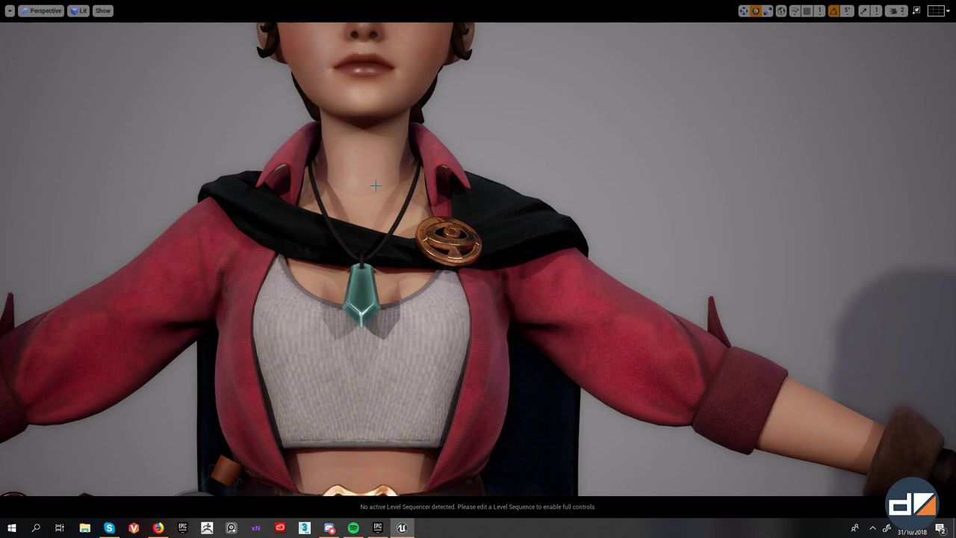
key("F11")
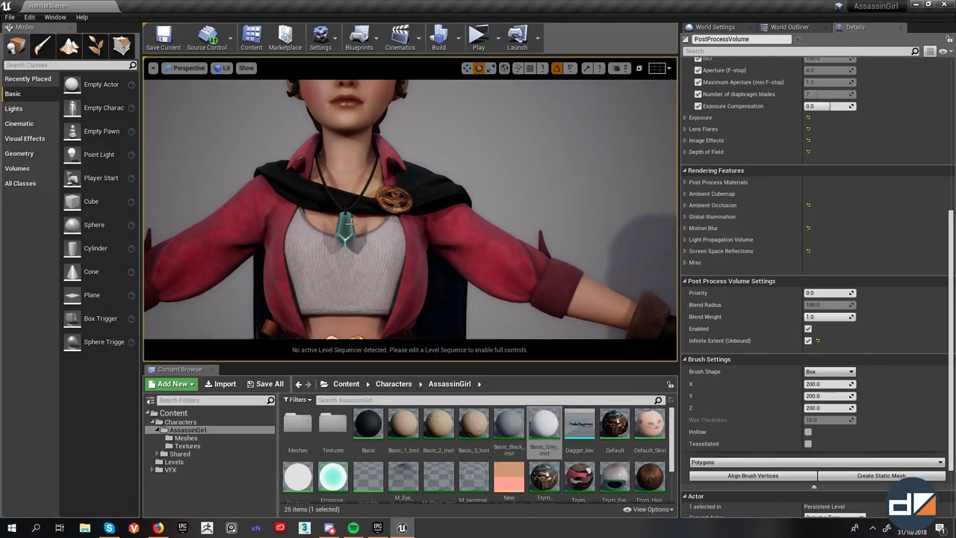
- Review the assassin, the dagger and the cloaked back view in the scene, and look through the AssassinGirl folder's assets
middle_click_drag(349, 222, 325, 321)
scroll(351, 224, "down", 6)
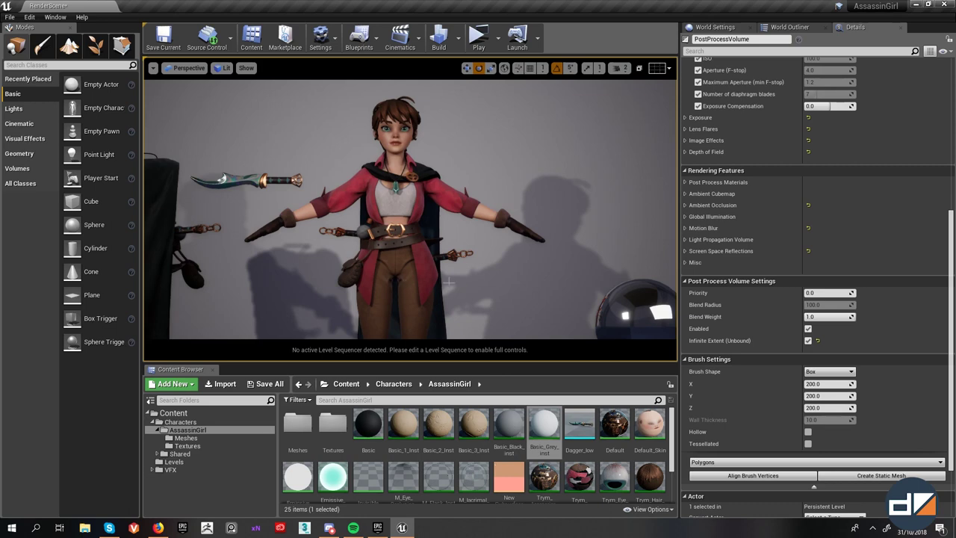
right_click_drag(470, 280, 418, 281)
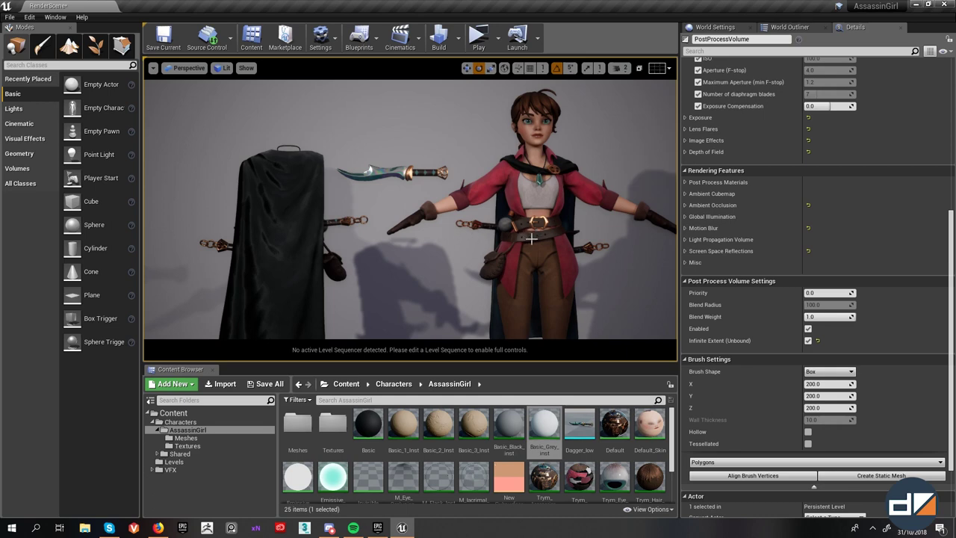
middle_click_drag(575, 253, 592, 252)
right_click_drag(592, 254, 639, 256)
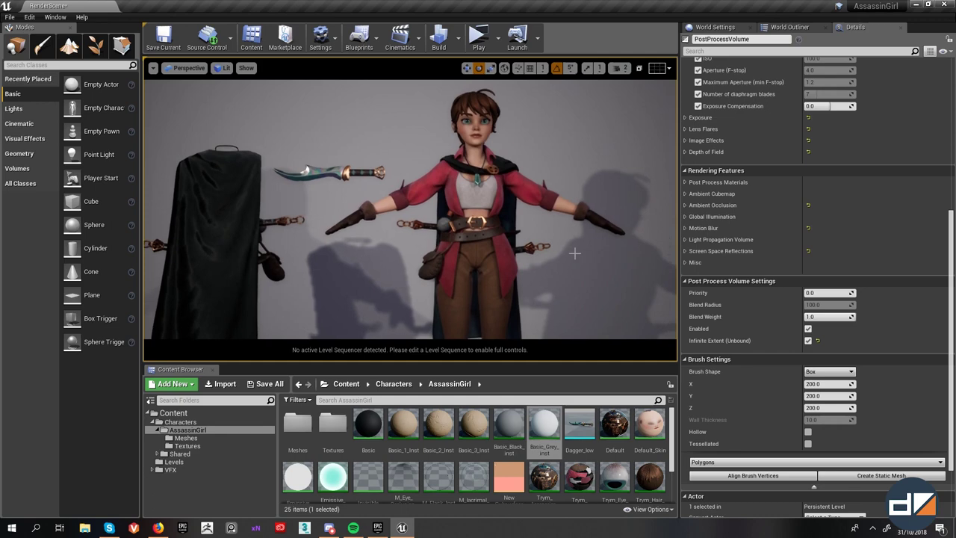
scroll(512, 256, "up", 2)
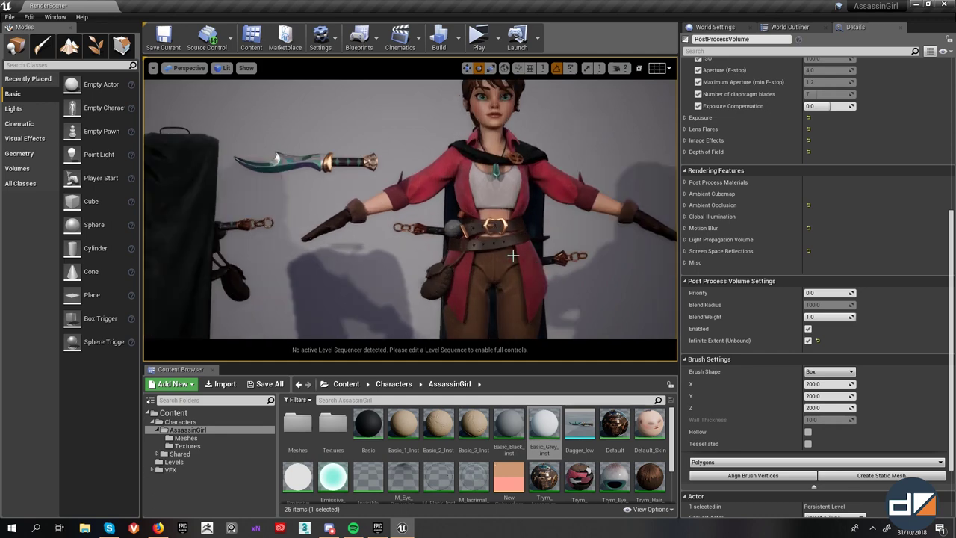
scroll(512, 256, "down", 2)
scroll(512, 256, "up", 2)
scroll(573, 486, "down", 1)
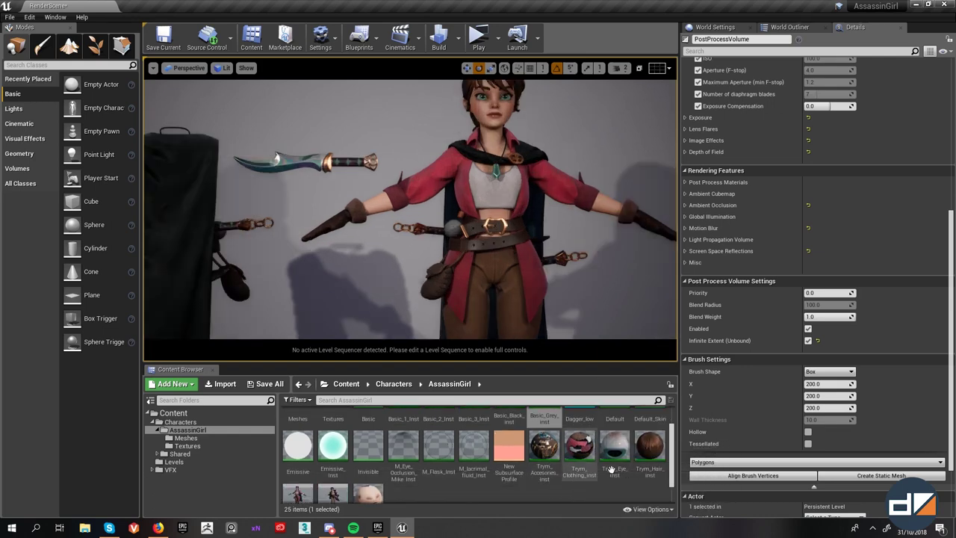
scroll(433, 476, "down", 1)
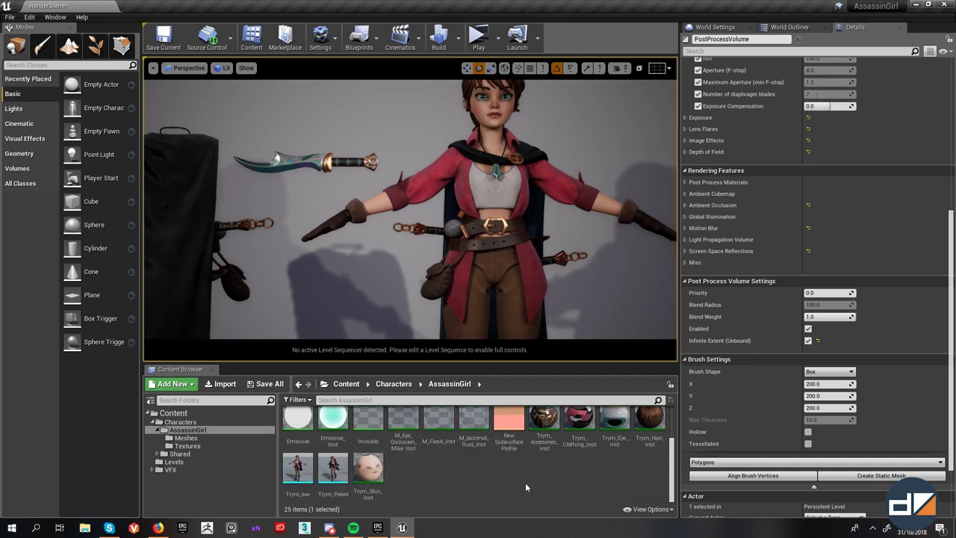
scroll(485, 487, "up", 2)
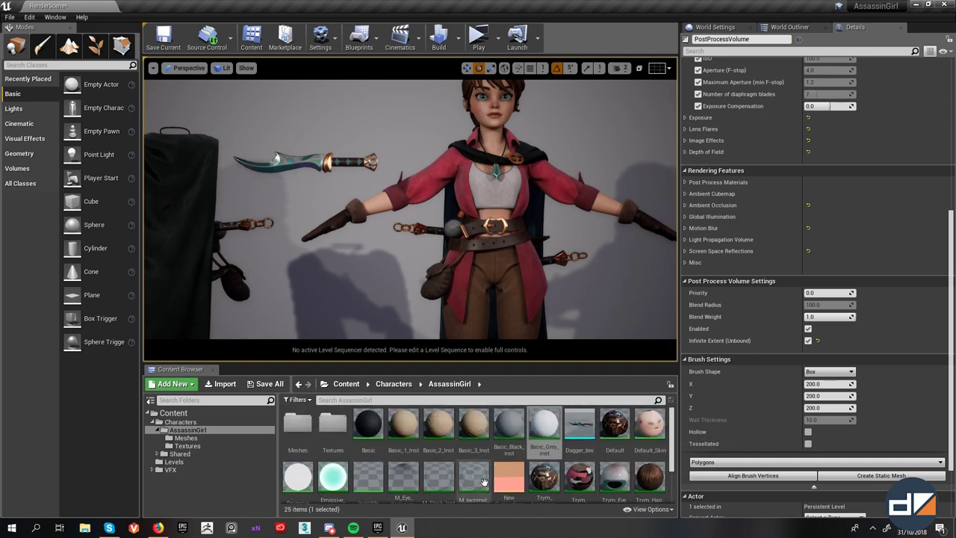